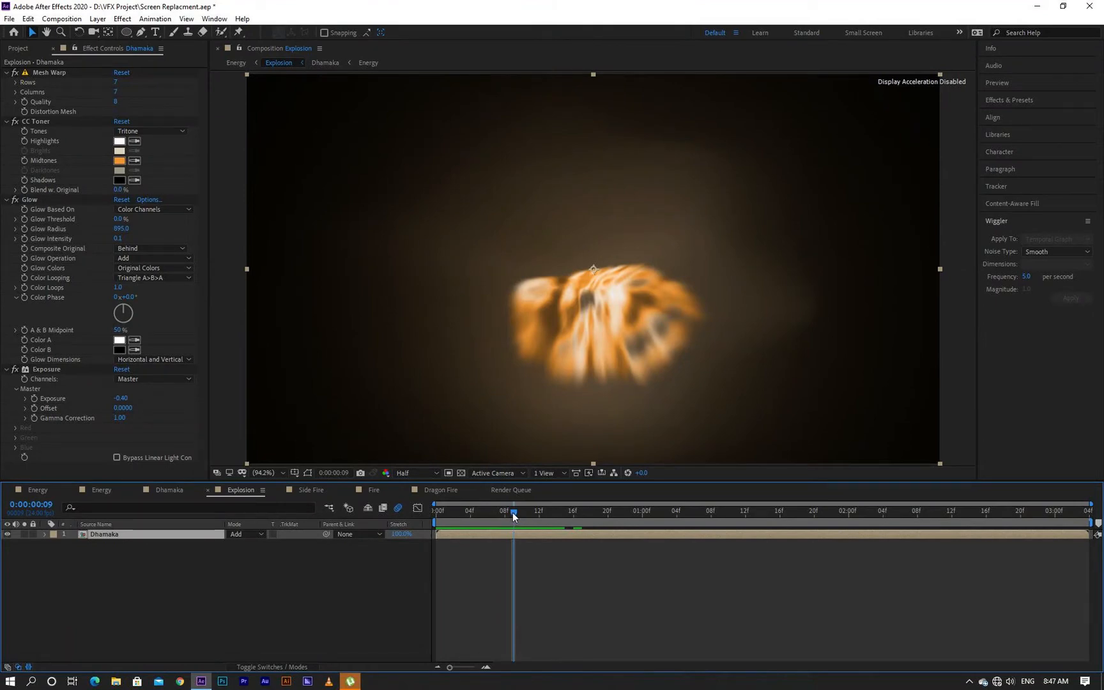
# - Scrub the Explosion composition out to about 0:00:01:08 and back to 0:00:01:03 to examine the explosion's shape frame by frame
pyautogui.moveTo(513, 512); pyautogui.dragTo(708, 534)
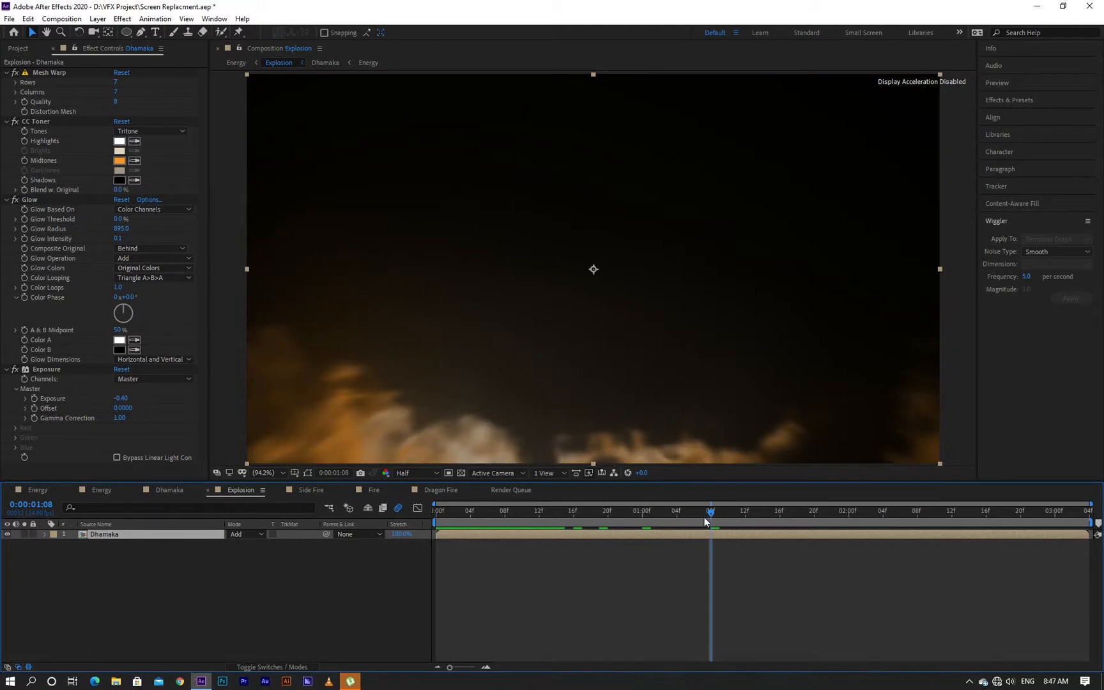
pyautogui.click(701, 518)
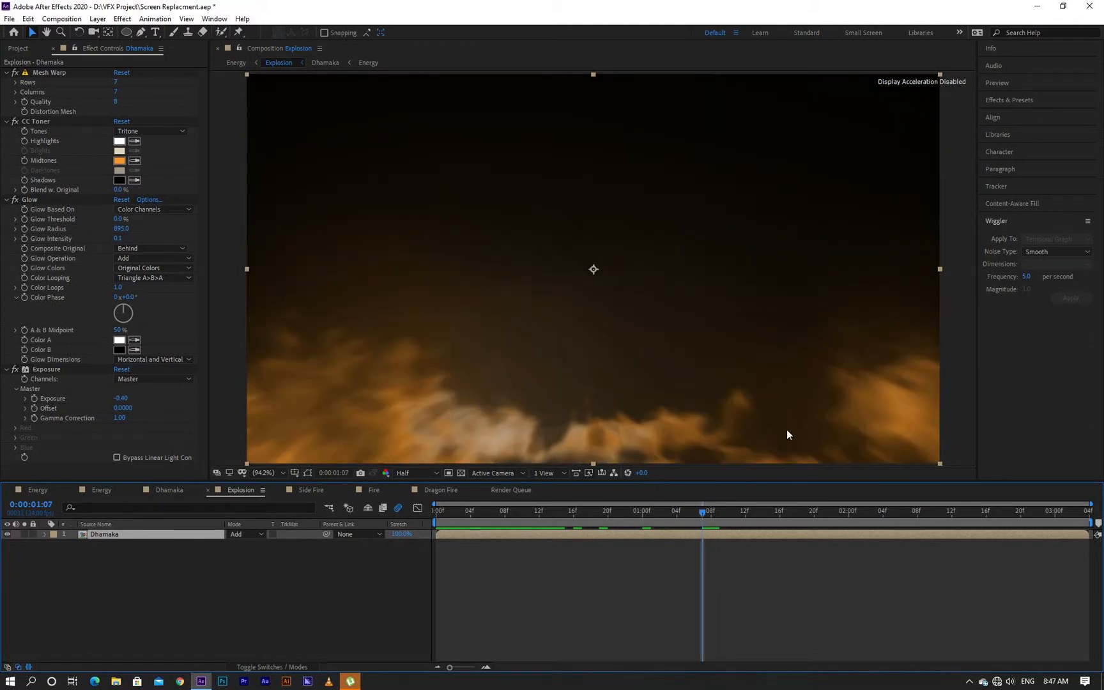
pyautogui.click(693, 515)
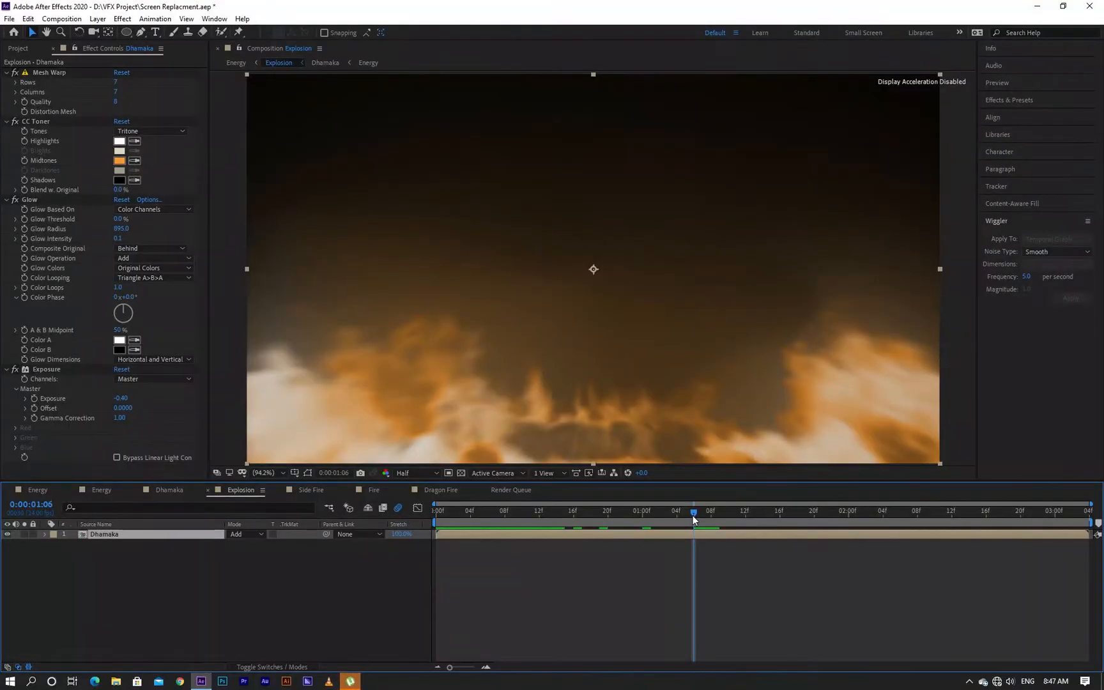
pyautogui.moveTo(692, 515); pyautogui.dragTo(684, 517)
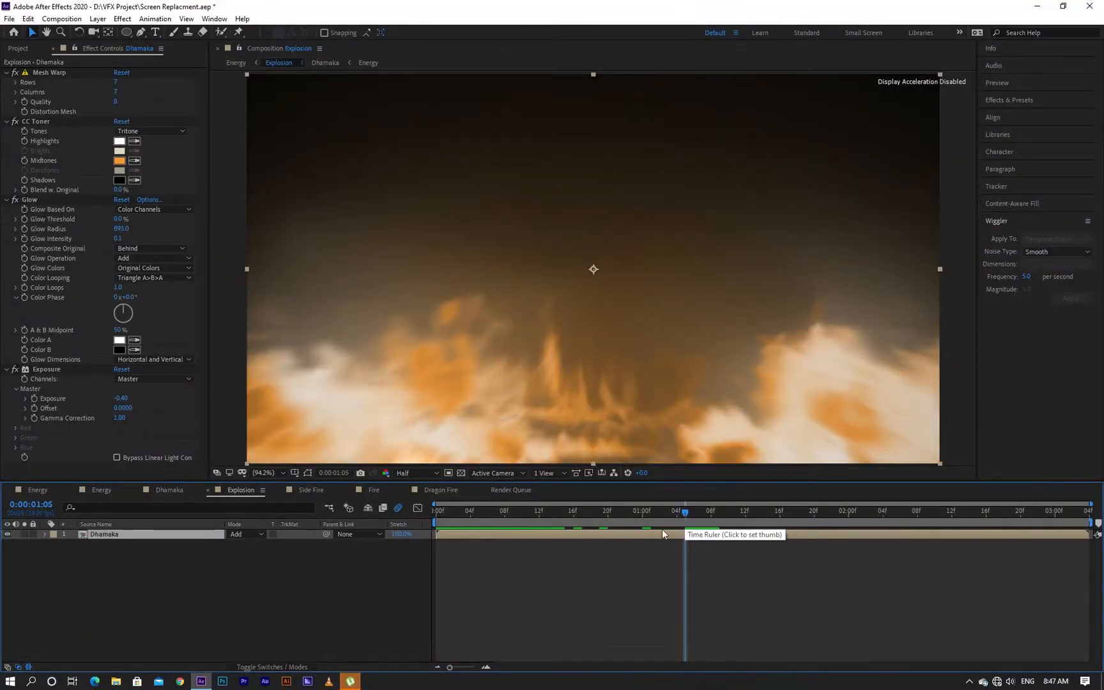
pyautogui.moveTo(678, 515); pyautogui.dragTo(668, 517)
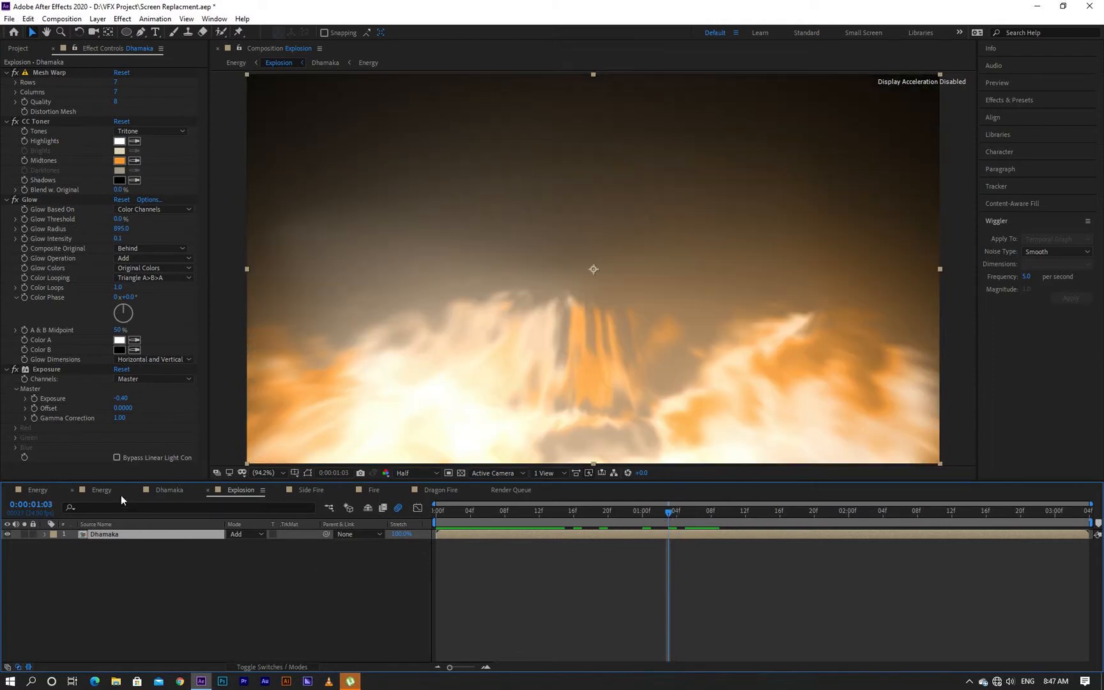
# - Open the nested Energy composition with the Energy Brust layers and preview its smoky noise animation from near the start
pyautogui.click(121, 494)
pyautogui.scroll(4, 454, 365)
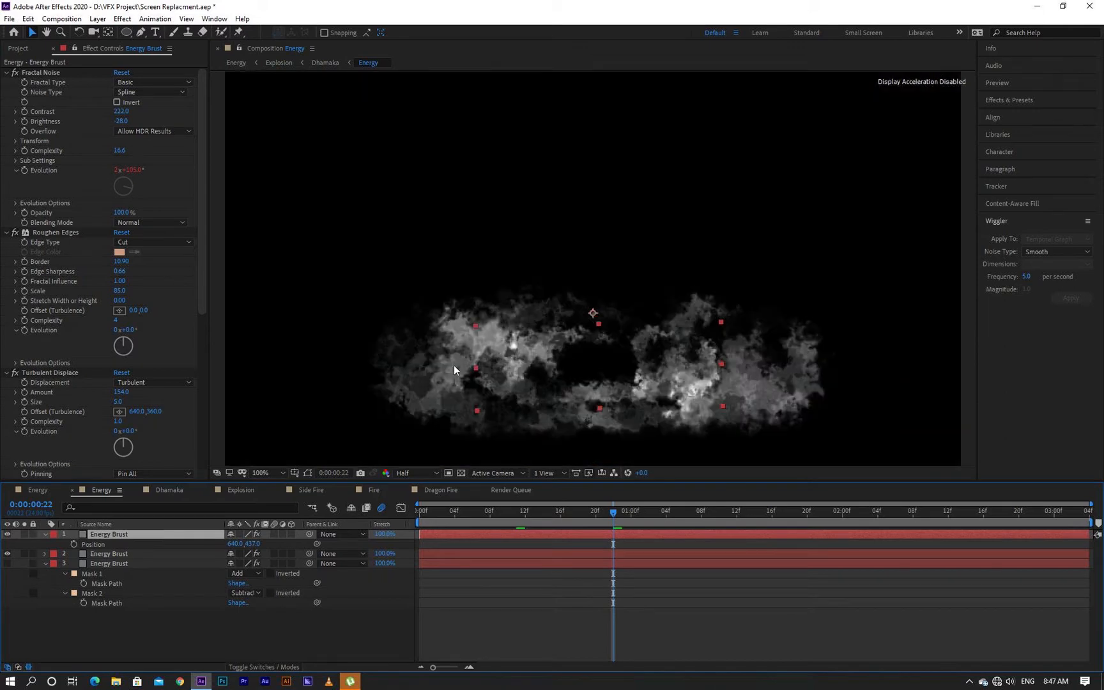
pyautogui.click(585, 512)
pyautogui.moveTo(561, 516); pyautogui.dragTo(417, 517)
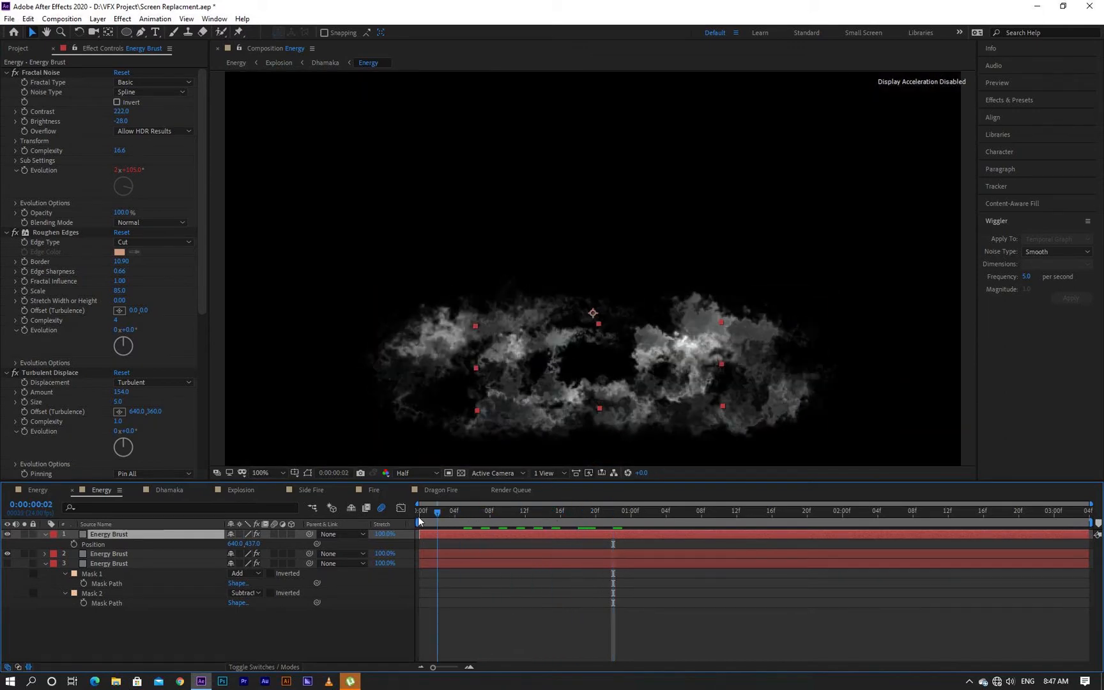
pyautogui.press('space')
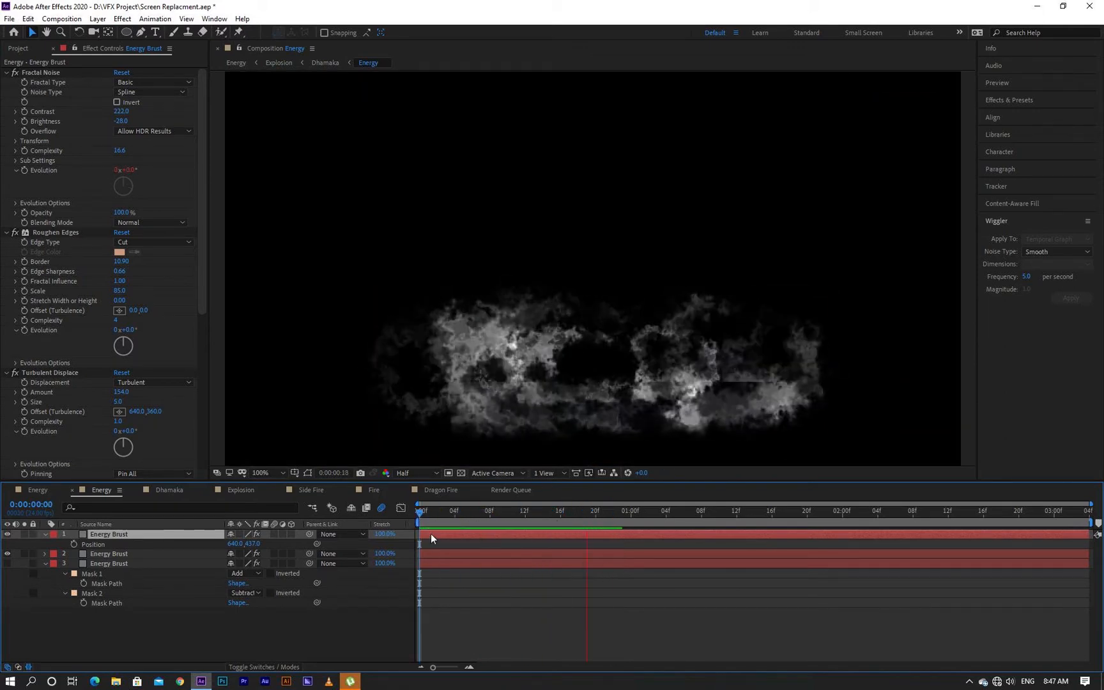
pyautogui.press('space')
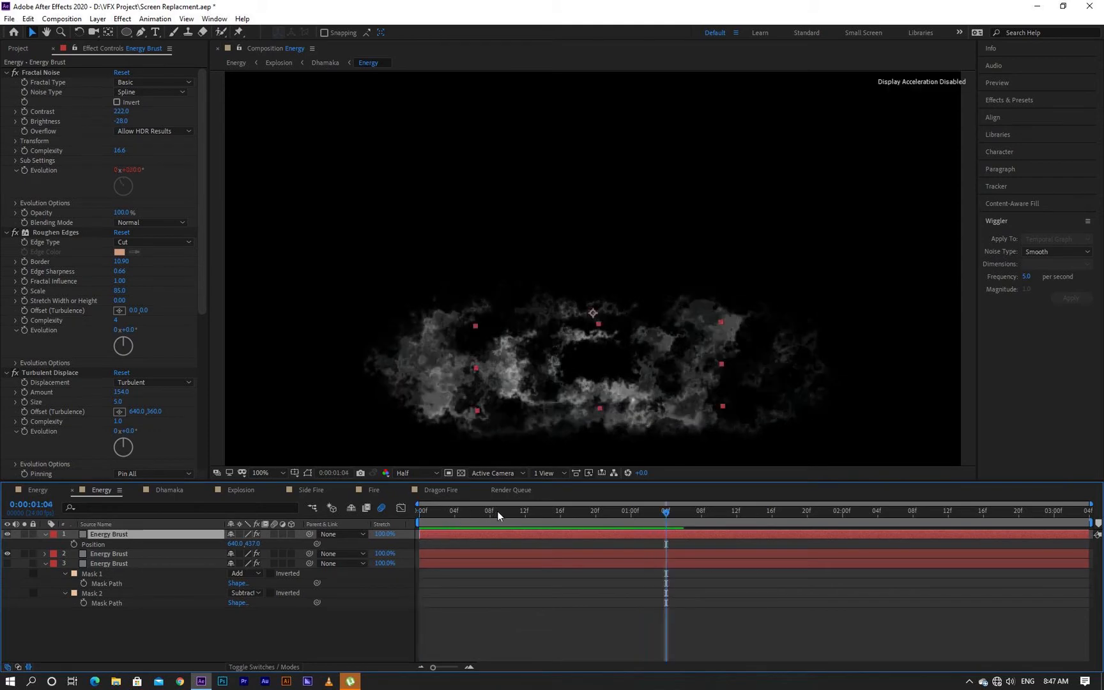
pyautogui.moveTo(497, 511); pyautogui.dragTo(432, 515)
pyautogui.press('space')
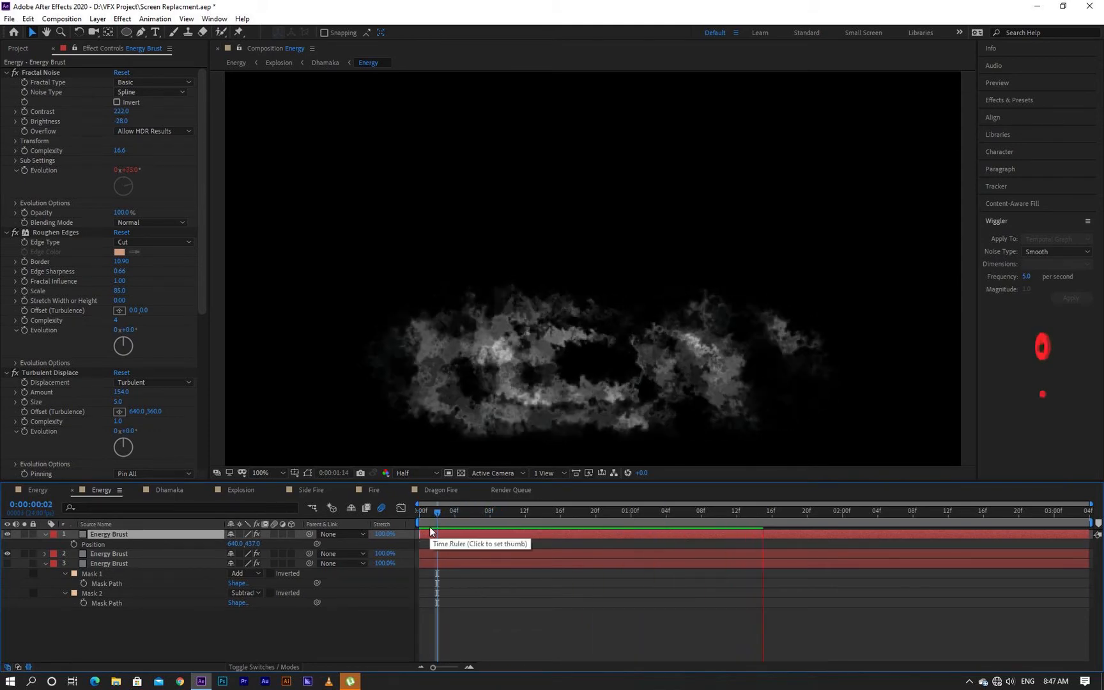
pyautogui.press('space')
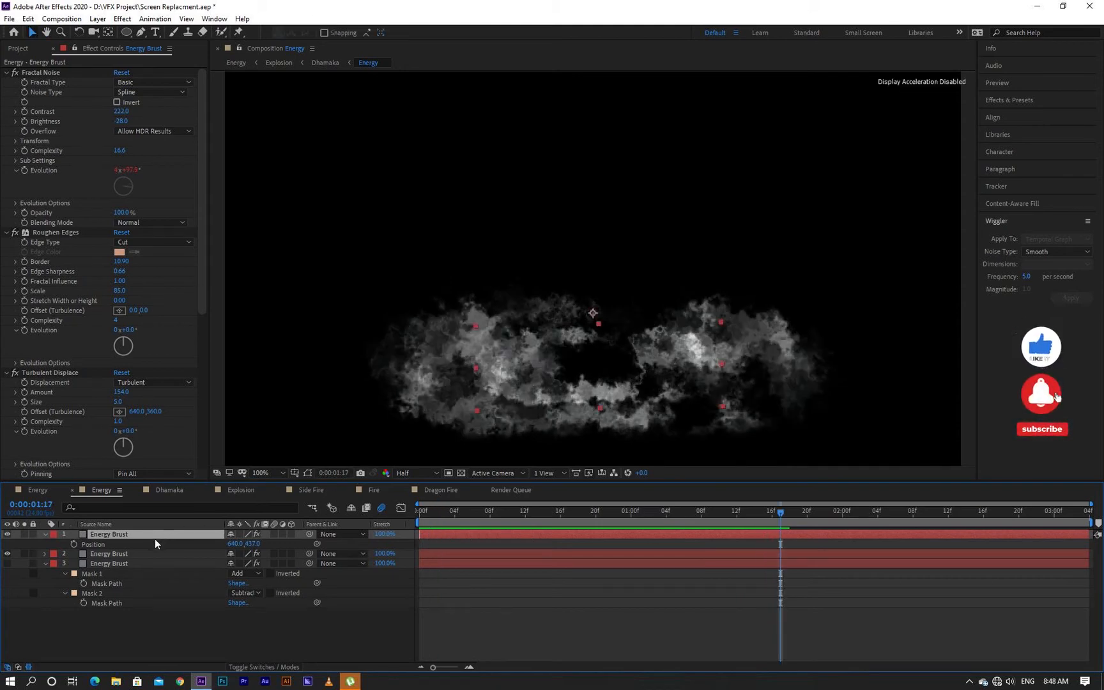
# - Show the mask outlines and reshape both masks of the second Energy Brust layer upward, bending the outer one into a wide arch
pyautogui.click(307, 473)
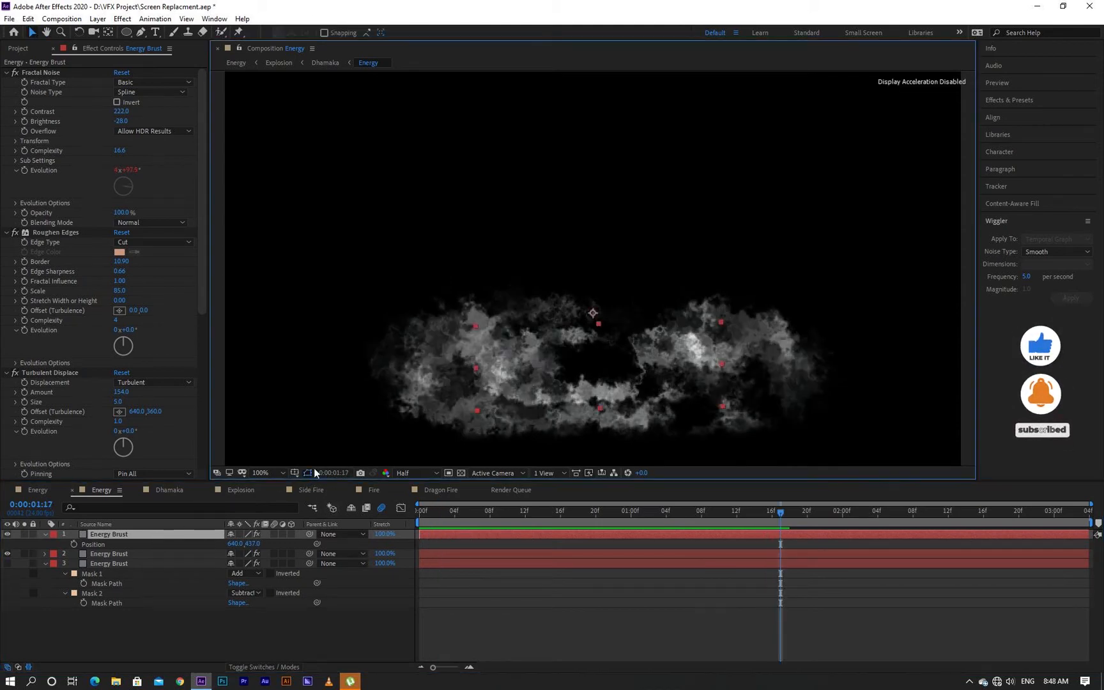
pyautogui.click(165, 553)
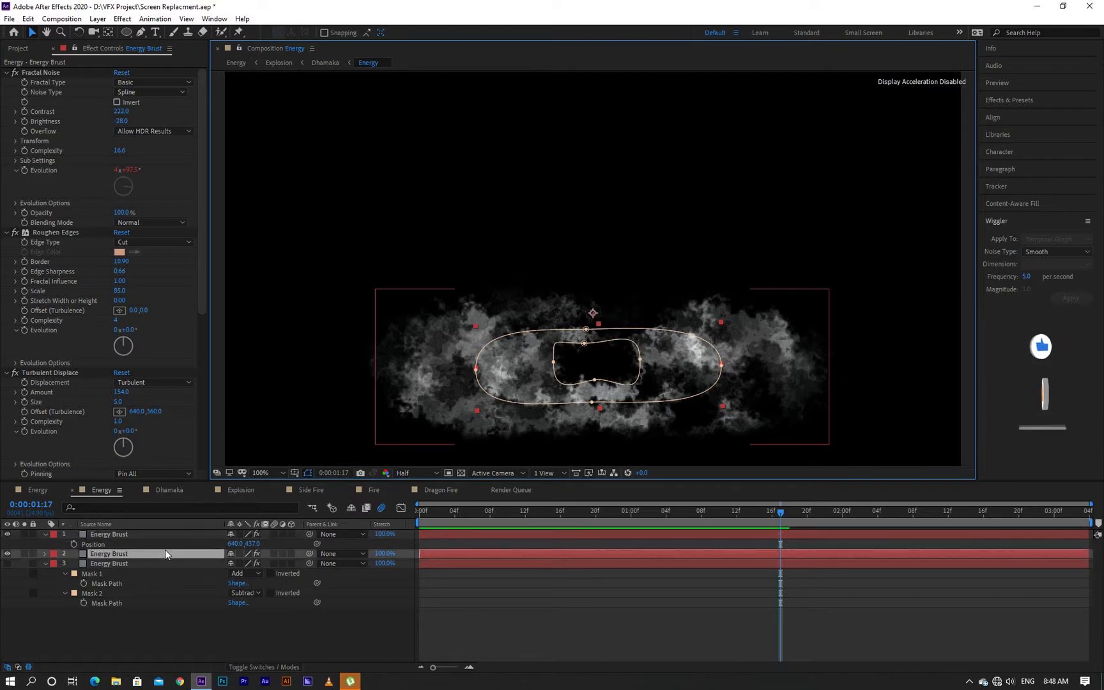
pyautogui.moveTo(579, 299); pyautogui.dragTo(575, 167)
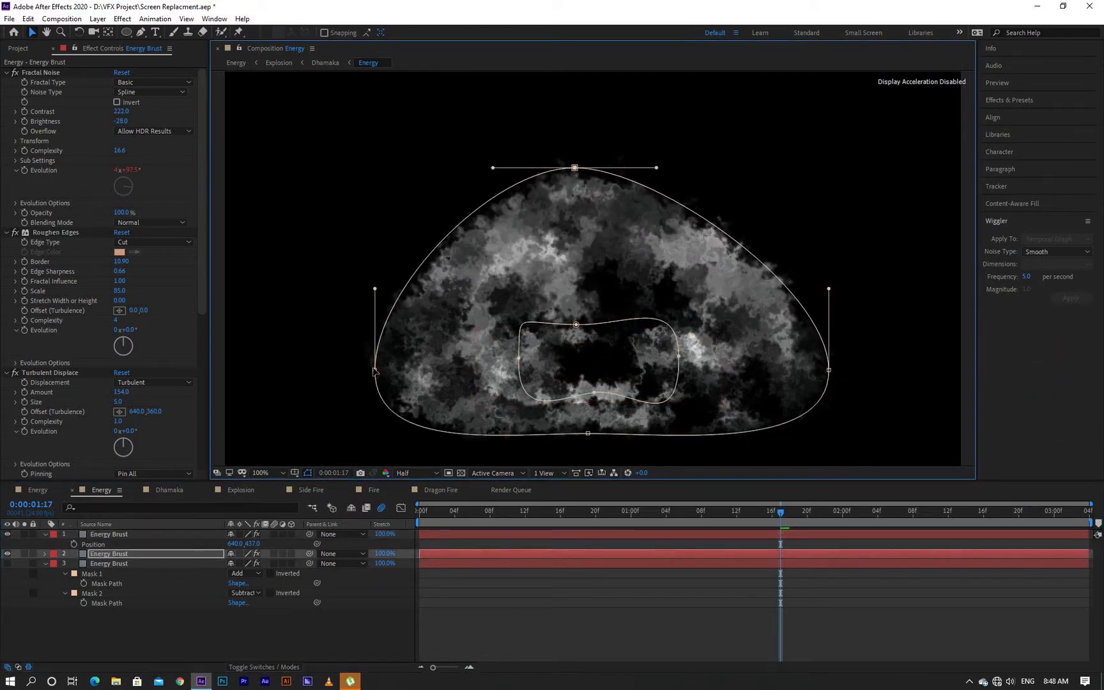
pyautogui.moveTo(587, 433); pyautogui.dragTo(587, 253)
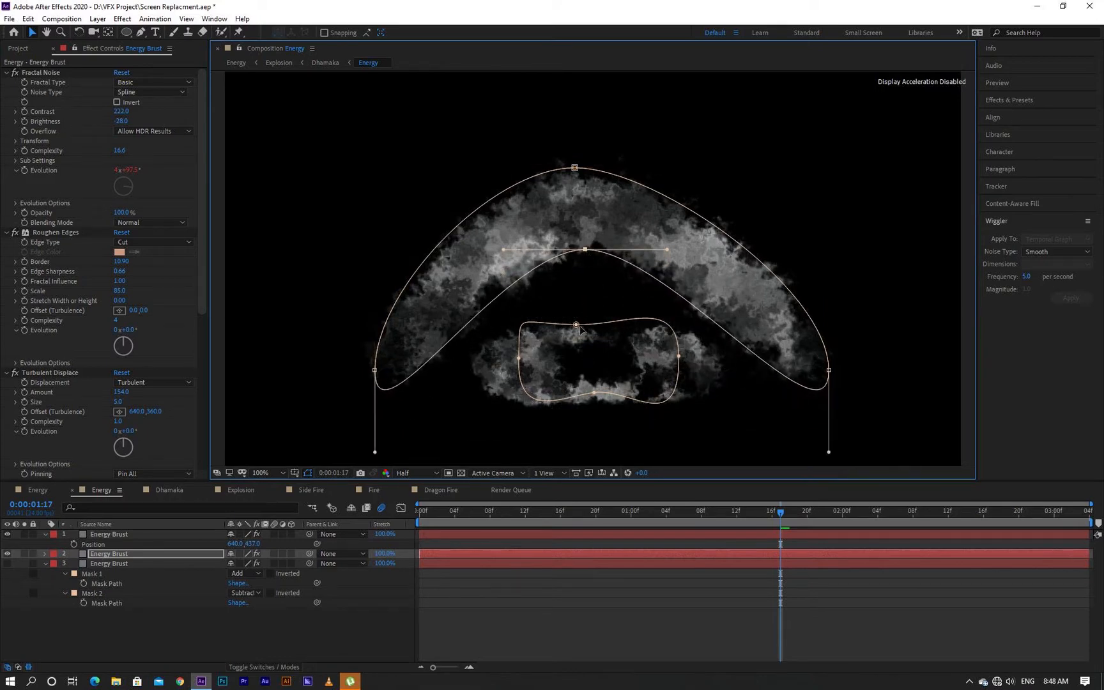
pyautogui.moveTo(576, 325); pyautogui.dragTo(576, 256)
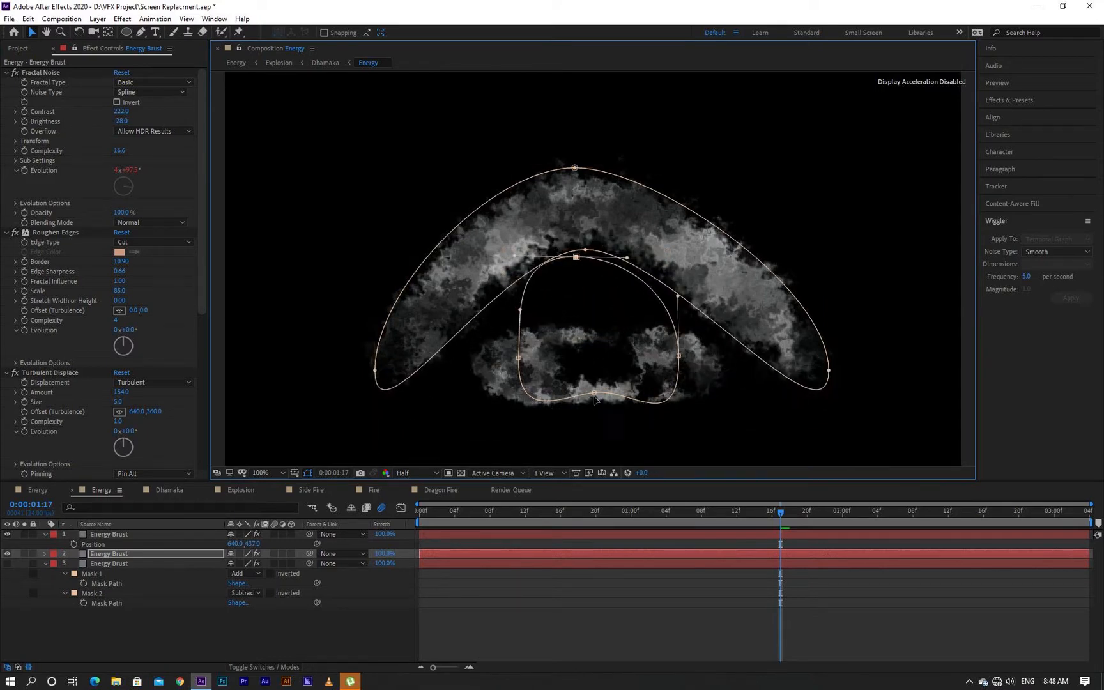
pyautogui.moveTo(595, 396); pyautogui.dragTo(577, 289)
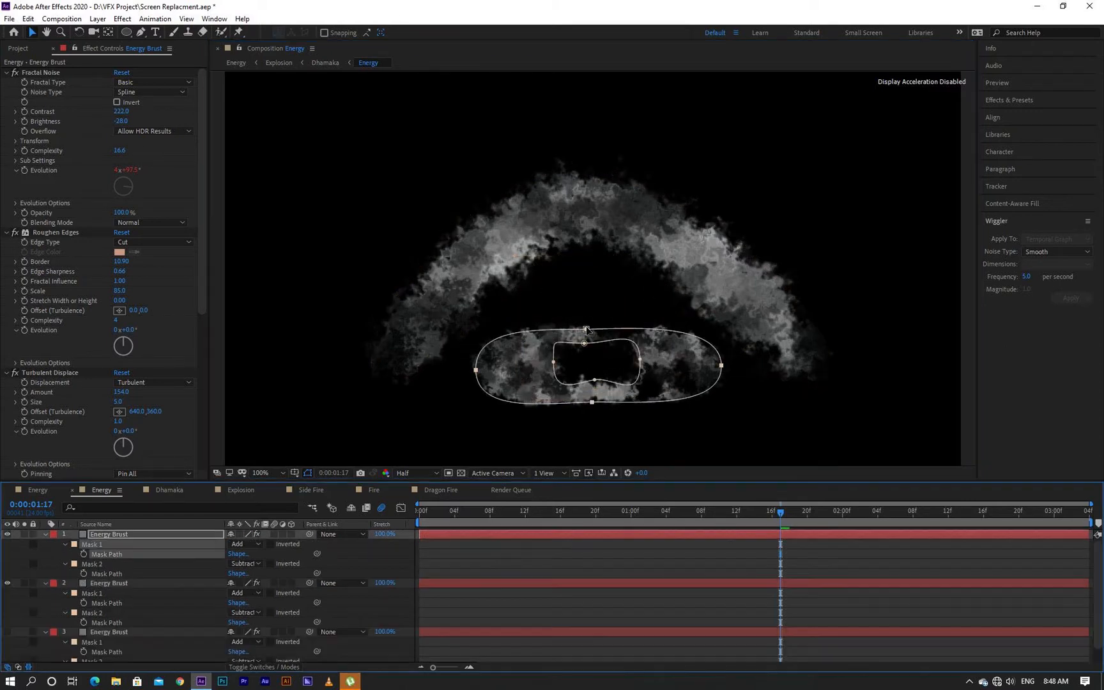
# - Move the first Energy Brust layer's Mask 1 up under the arch and raise the top point of its Mask 2
pyautogui.moveTo(582, 333); pyautogui.dragTo(580, 230)
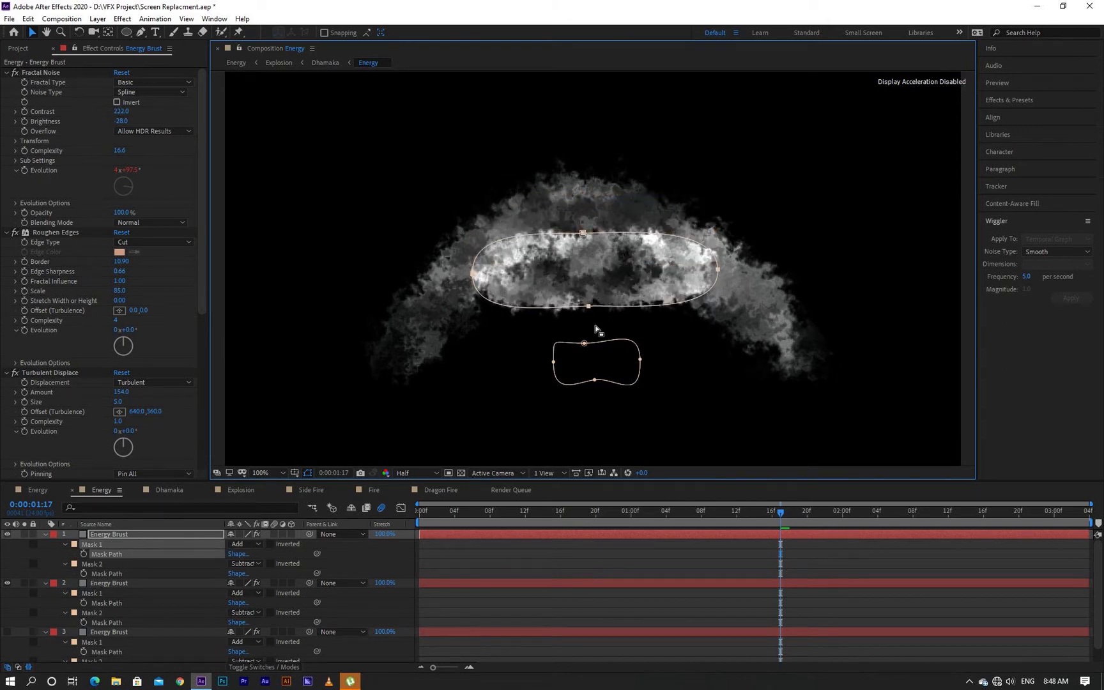
pyautogui.moveTo(584, 343); pyautogui.dragTo(583, 305)
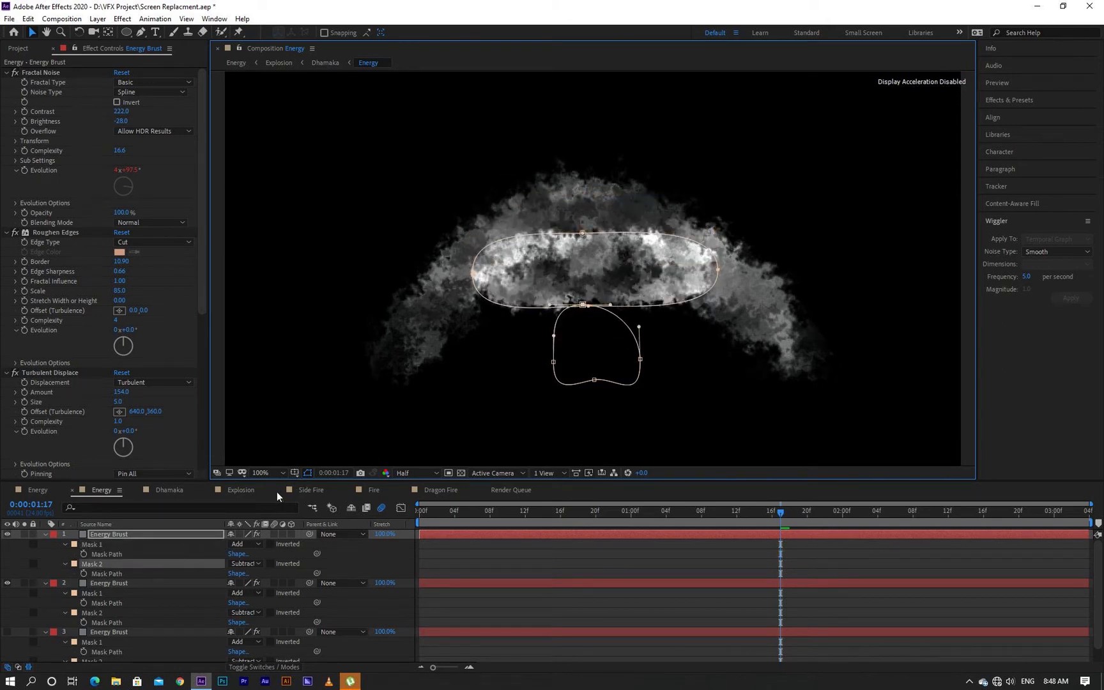
# - Return to the Explosion composition and review the explosion with the reshaped masks from the first frame onward
pyautogui.click(244, 492)
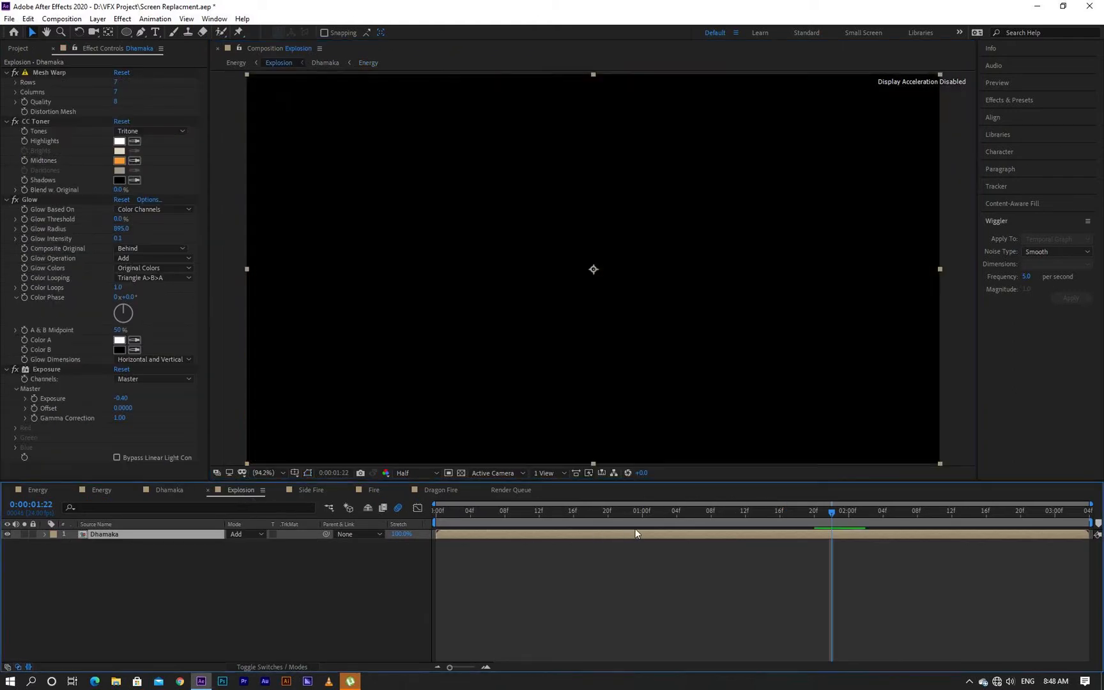
pyautogui.click(727, 512)
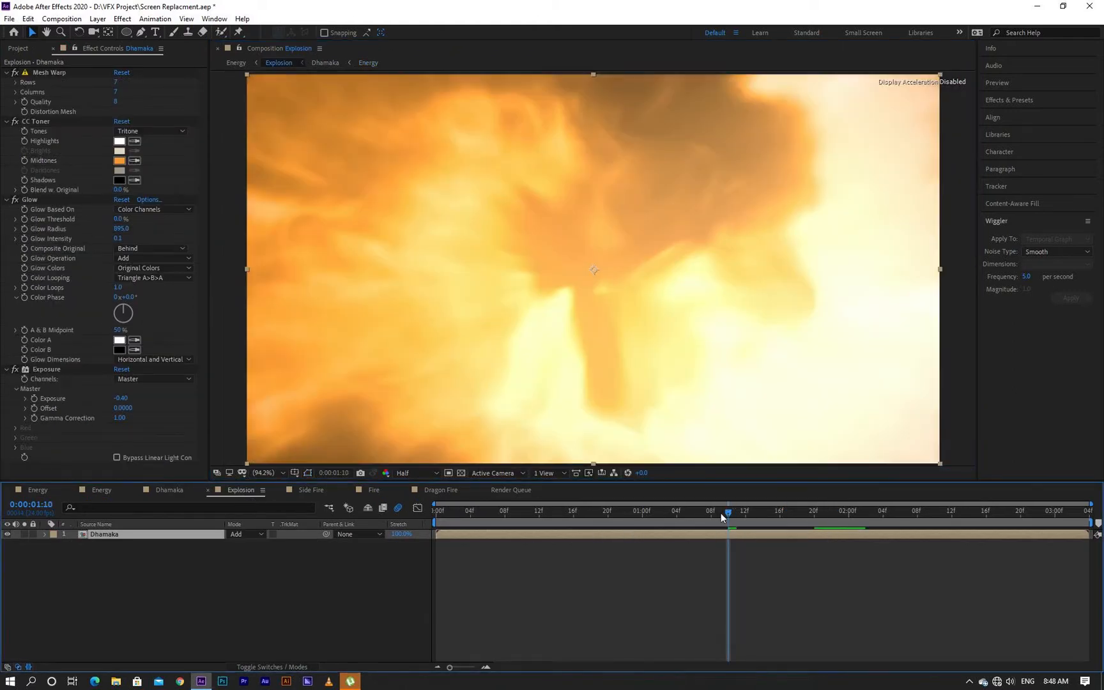
pyautogui.moveTo(722, 513); pyautogui.dragTo(437, 520)
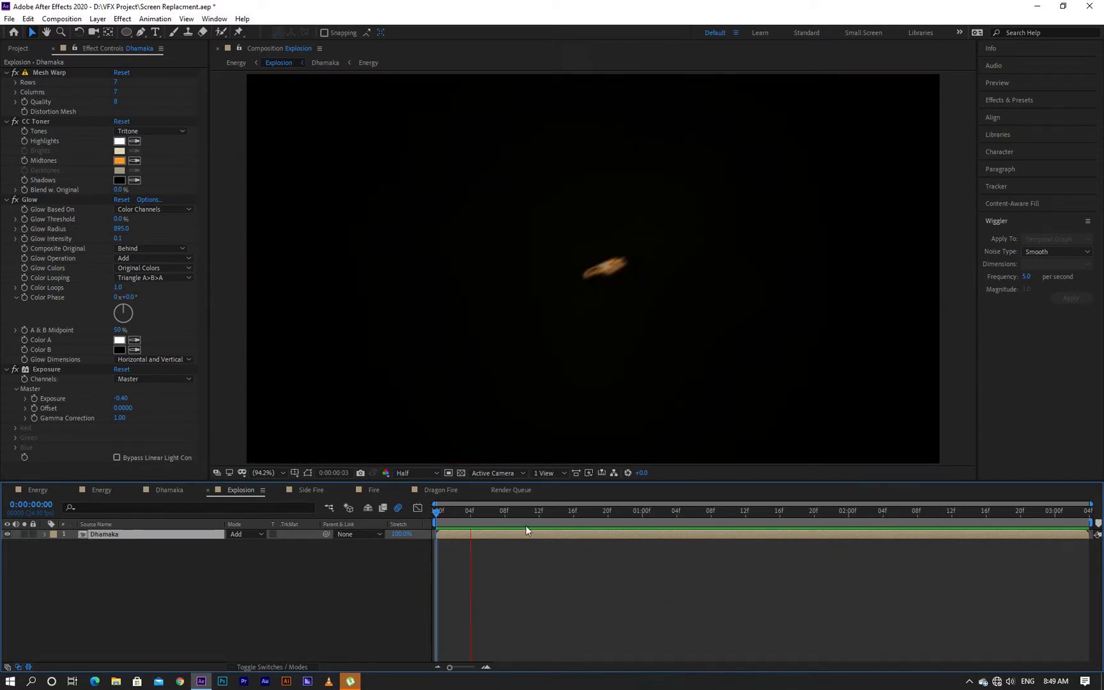
pyautogui.moveTo(575, 515); pyautogui.dragTo(686, 527)
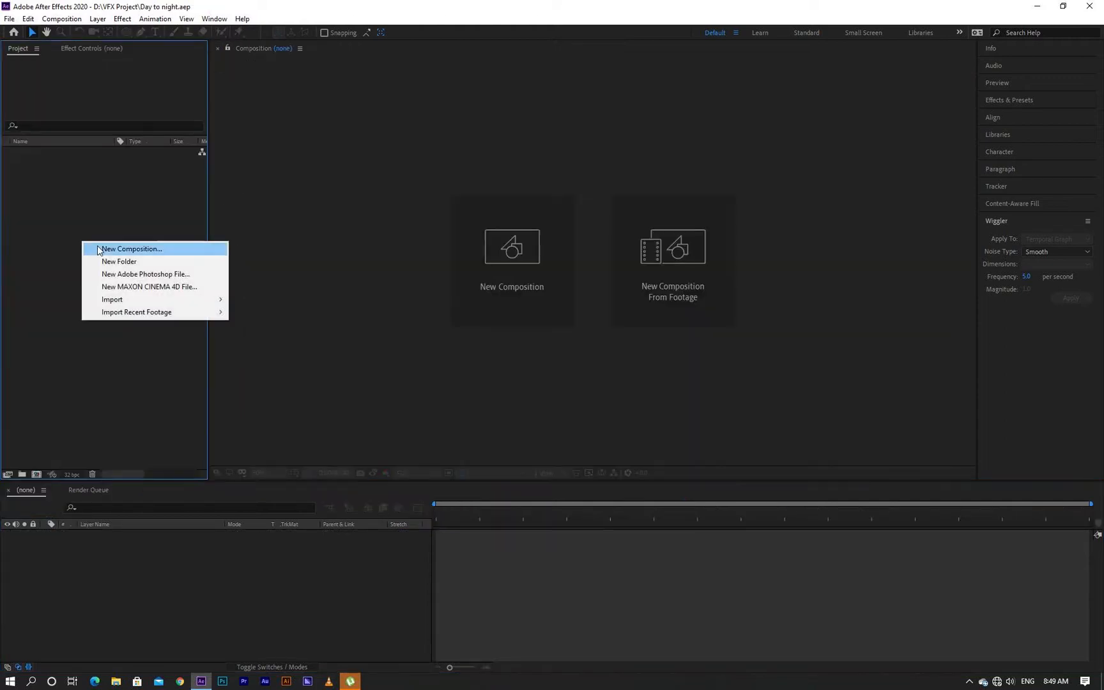
# - Create a new composition named Energy at 1280 x 720 px, 24 fps, with a duration of 0:00:10:04
pyautogui.click(96, 246)
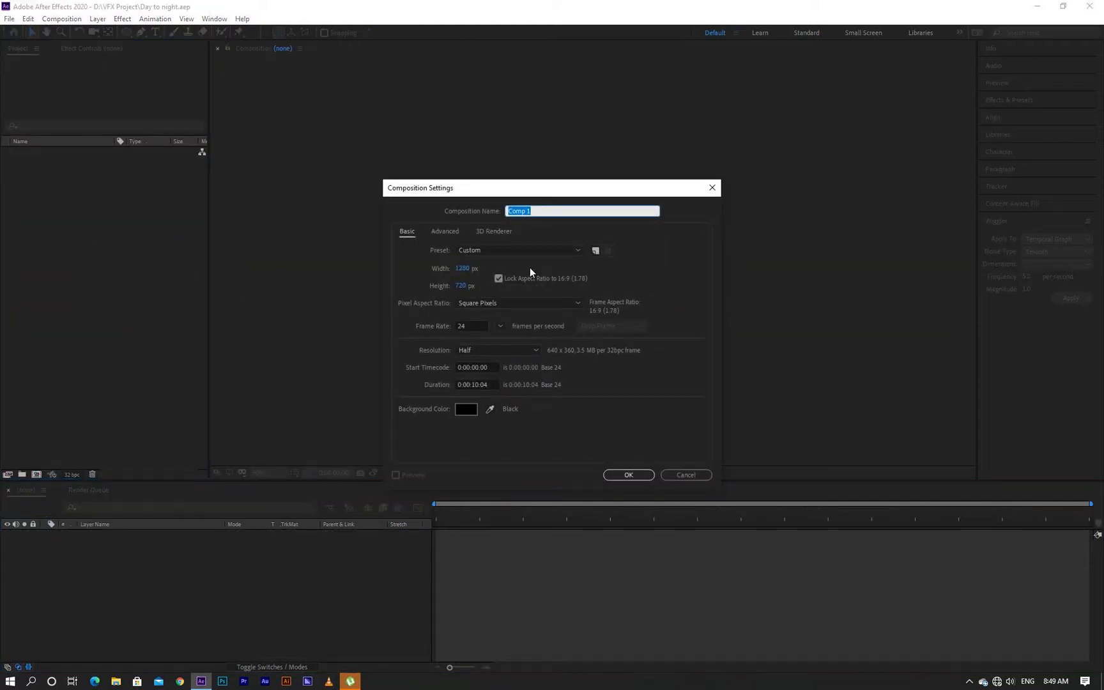
pyautogui.write('F')
pyautogui.press('Return')
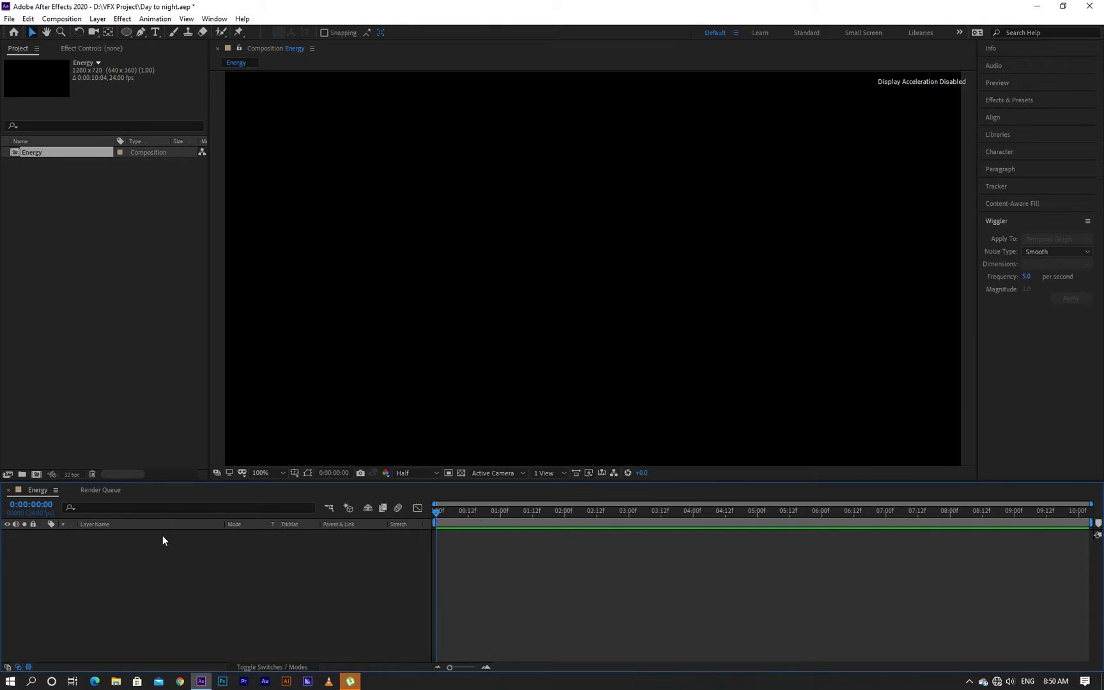
# - Add a black 1280 x 720 px solid layer named Fire to the Energy composition
pyautogui.rightClick(161, 558)
pyautogui.moveTo(264, 433)
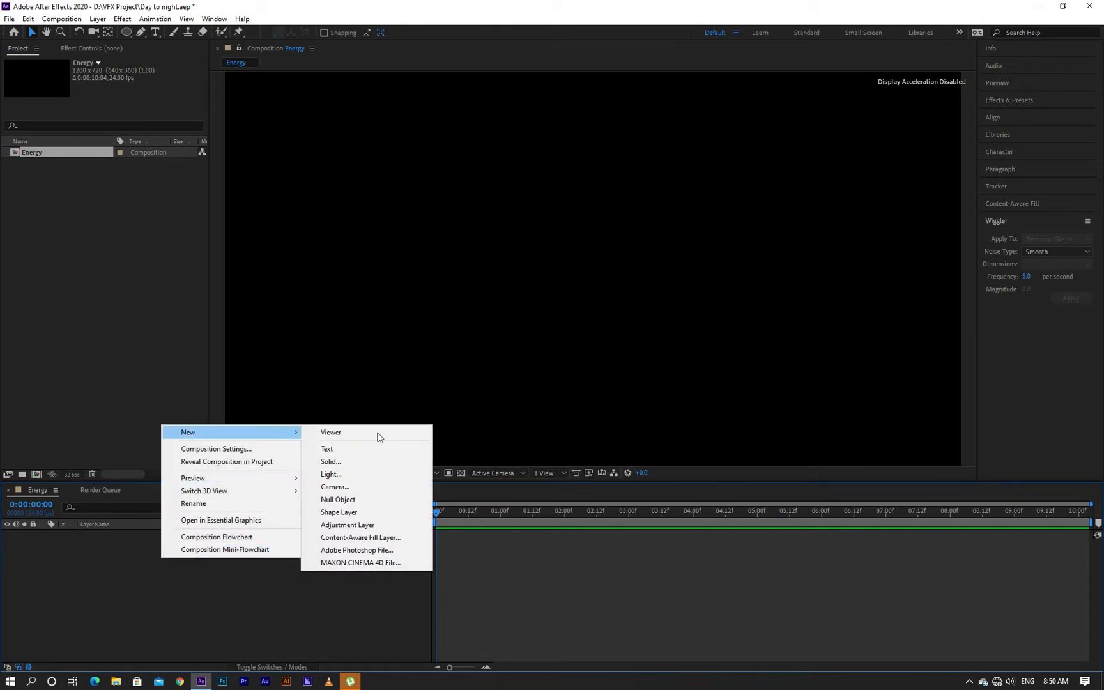
pyautogui.click(368, 467)
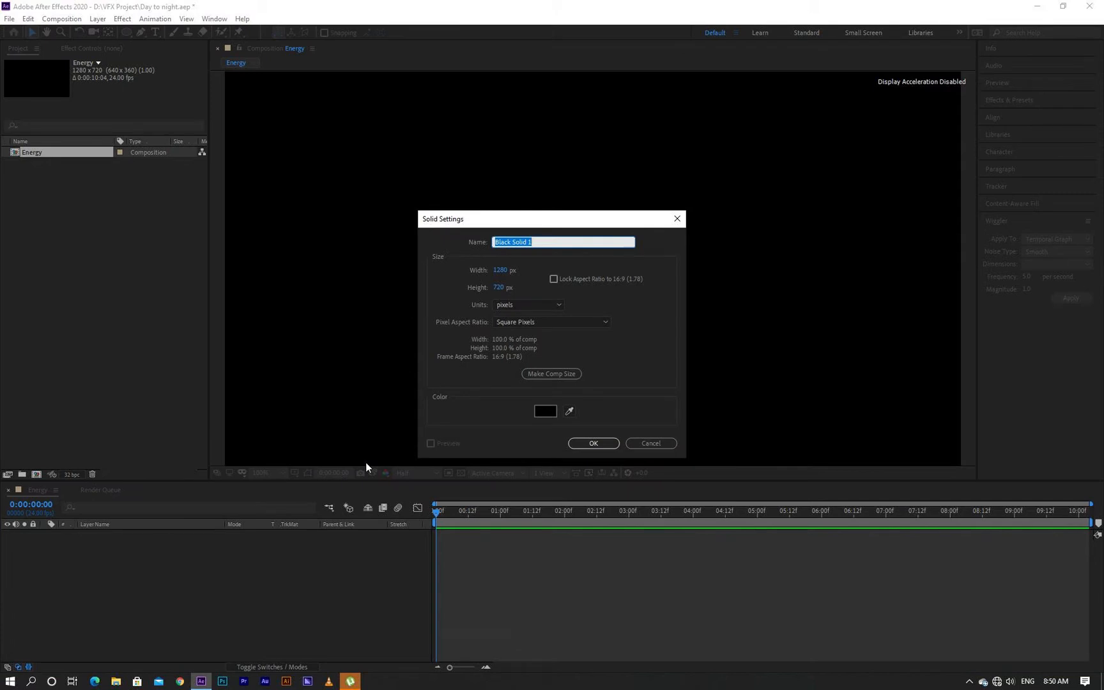
pyautogui.write('Fire')
pyautogui.press('Return')
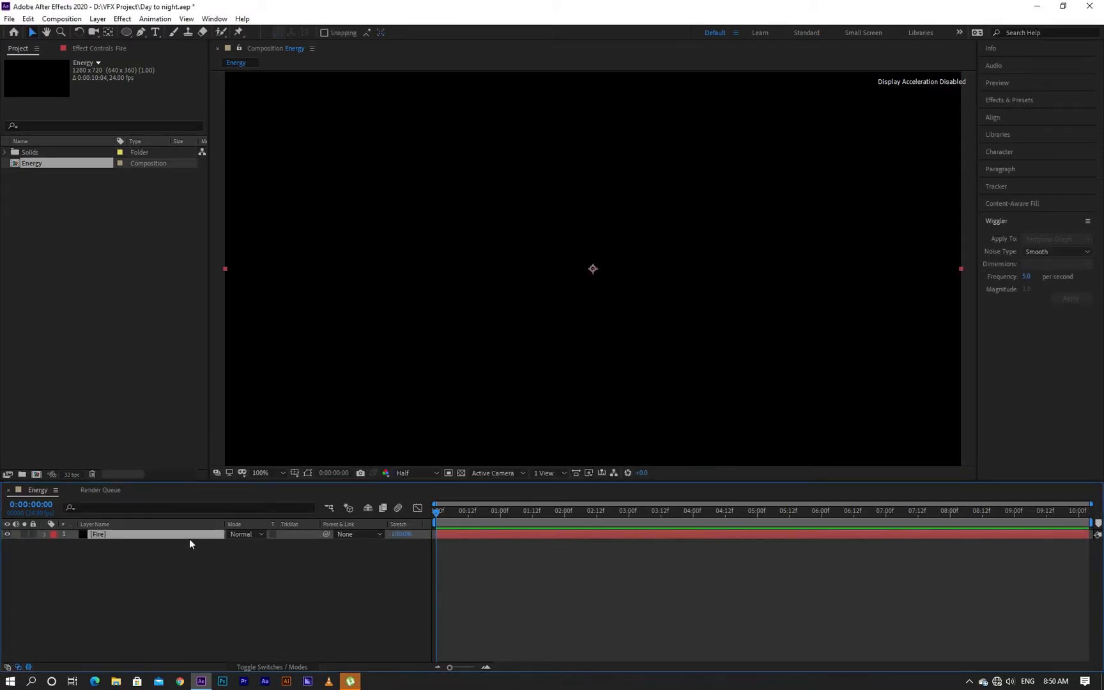
# - Find the Fractal Noise effect and apply it to the Fire solid
pyautogui.hotkey('ctrl', 'space')
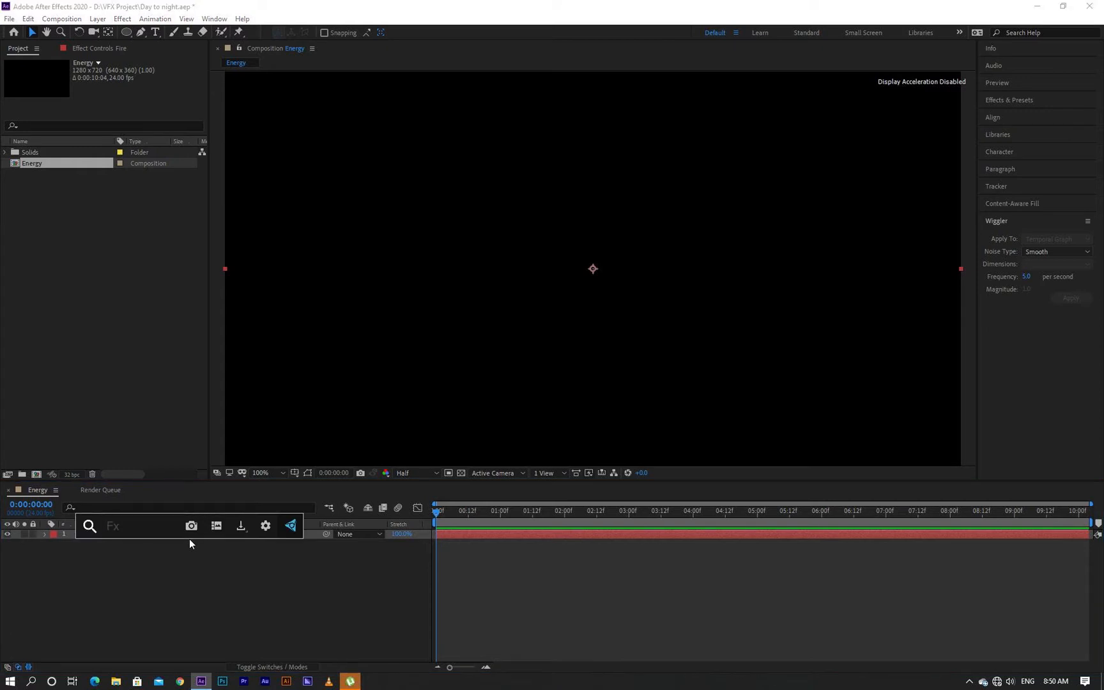
pyautogui.write('Frac')
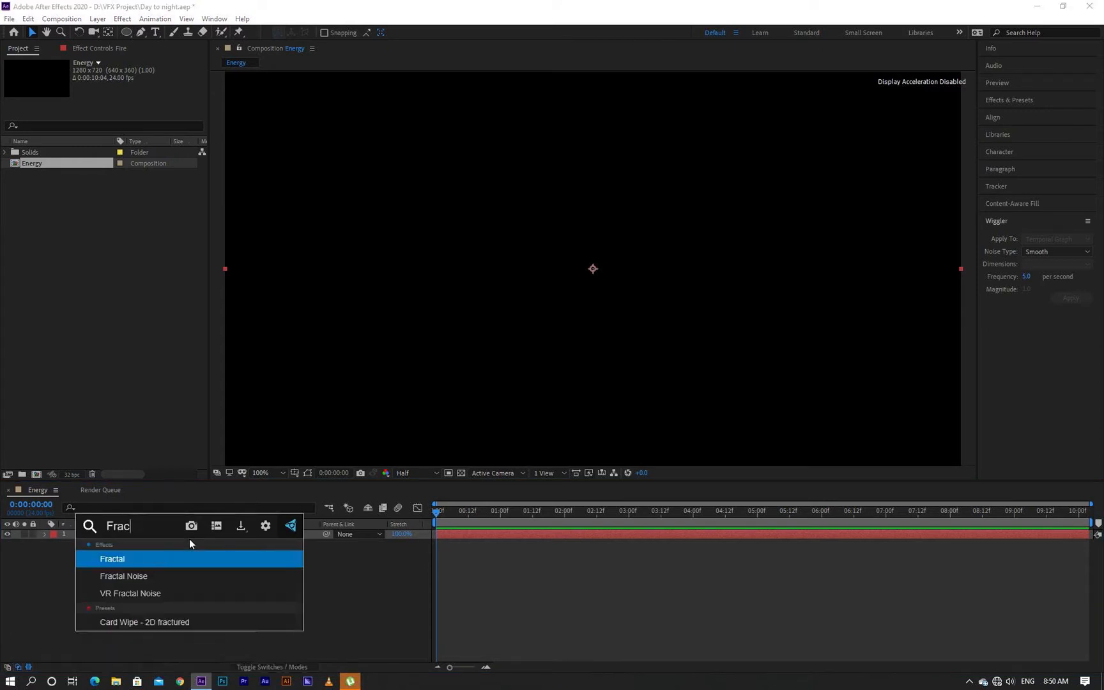
pyautogui.press('Down')
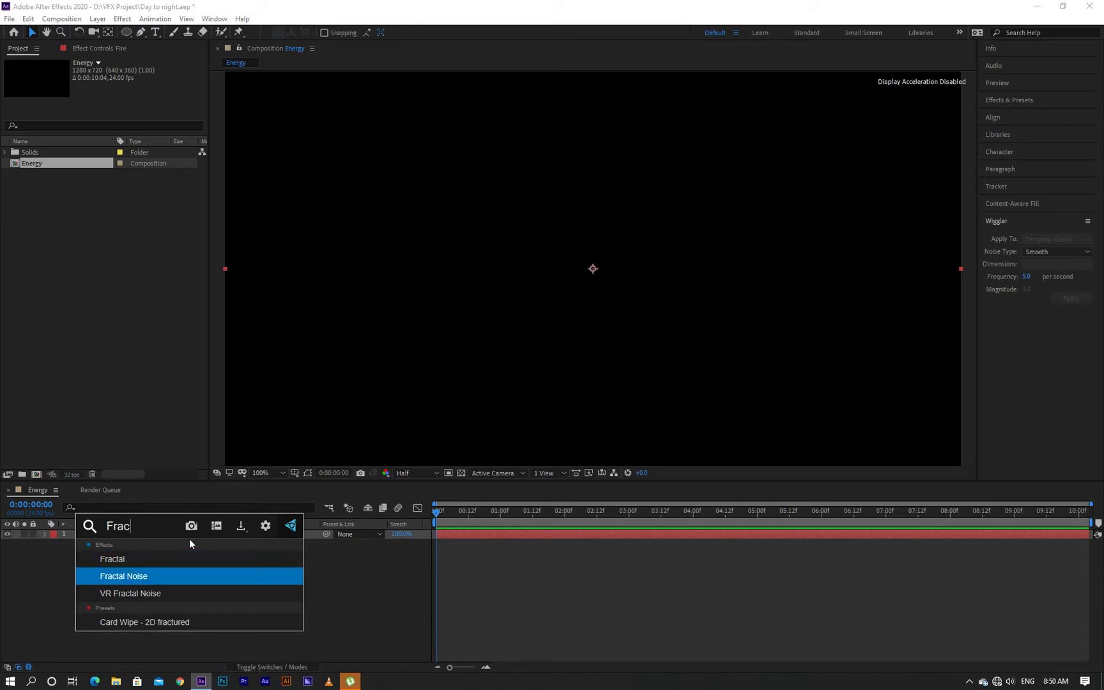
pyautogui.press('Return')
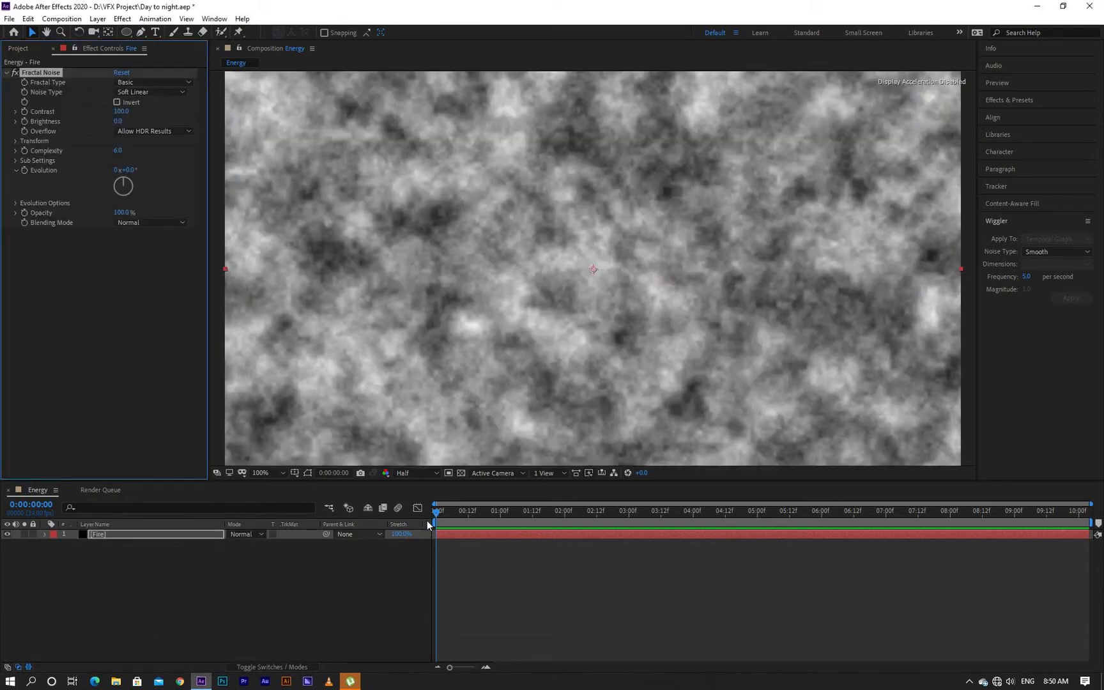
# - Move the playhead to 0:00:02:23 and set the Fractal Noise Evolution to 70°
pyautogui.moveTo(441, 514); pyautogui.dragTo(627, 529)
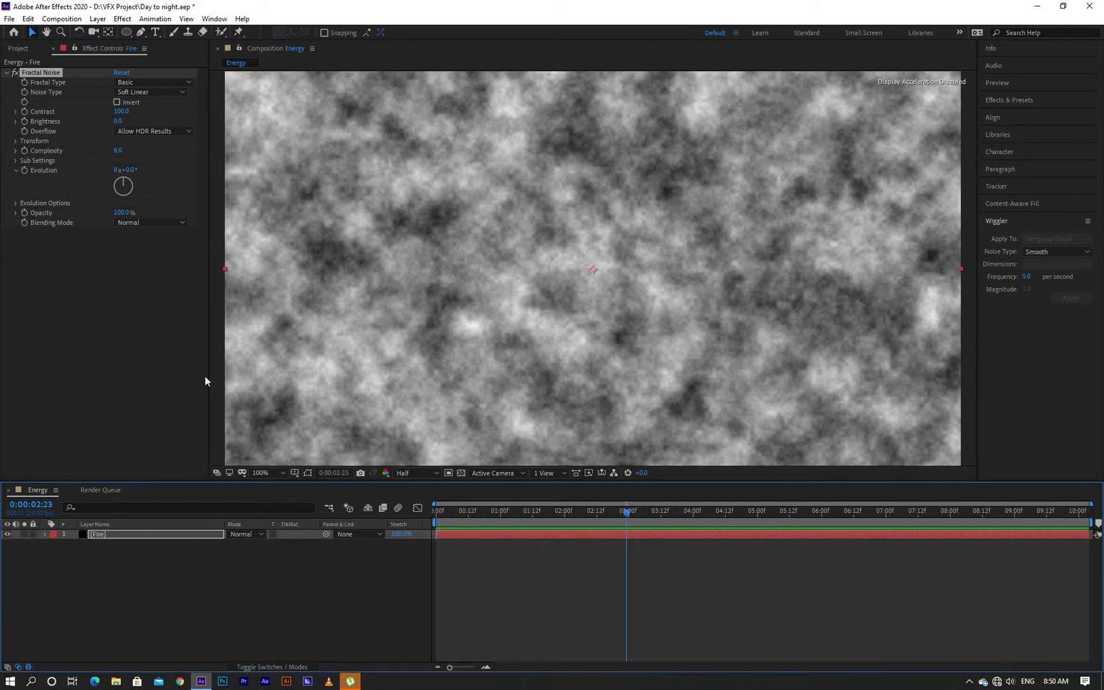
pyautogui.moveTo(128, 170); pyautogui.dragTo(193, 198)
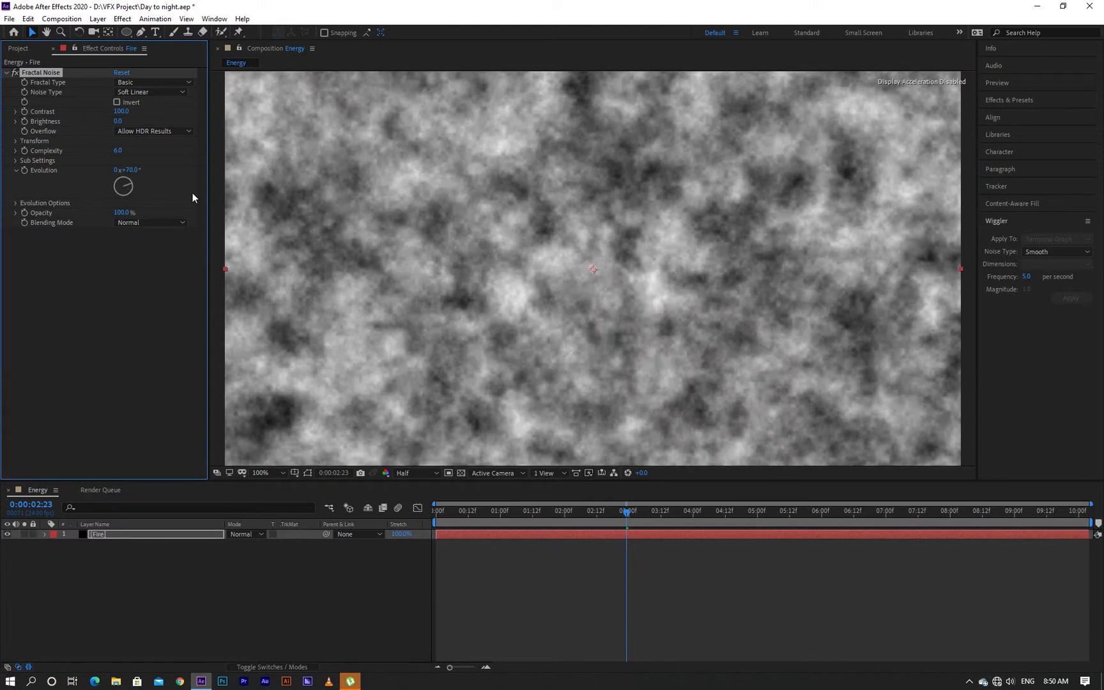
# - Try the Turbulent Smooth, Turbulent Basic and Turbulent Sharp fractal types on the Fire layer's Fractal Noise
pyautogui.click(155, 82)
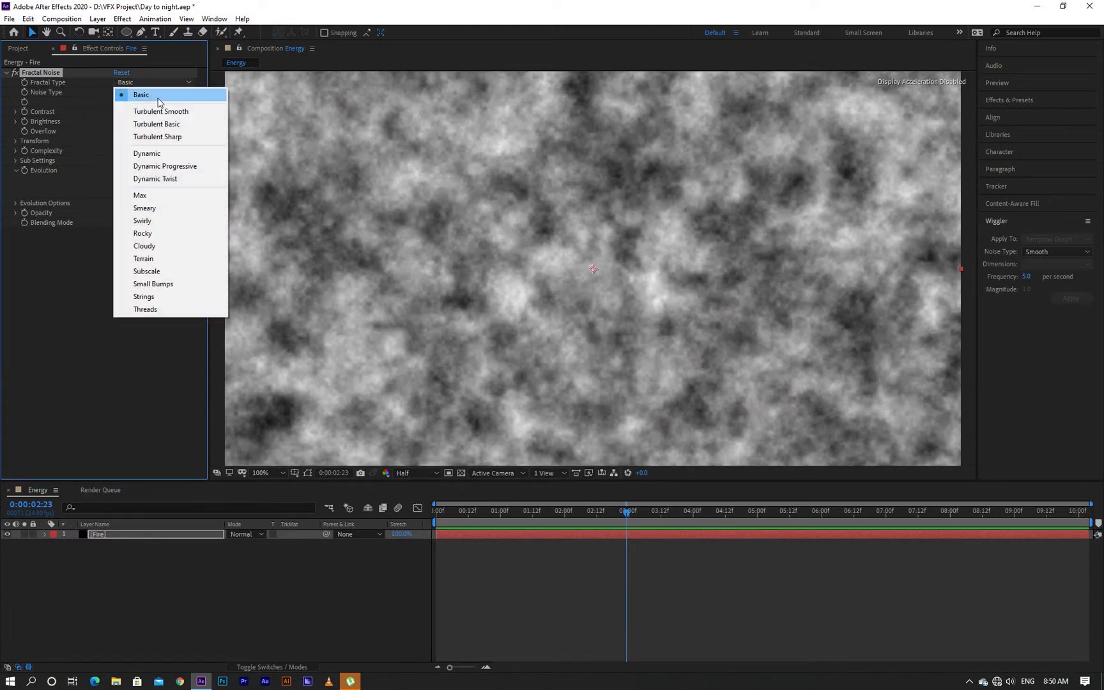
pyautogui.click(159, 111)
pyautogui.click(160, 81)
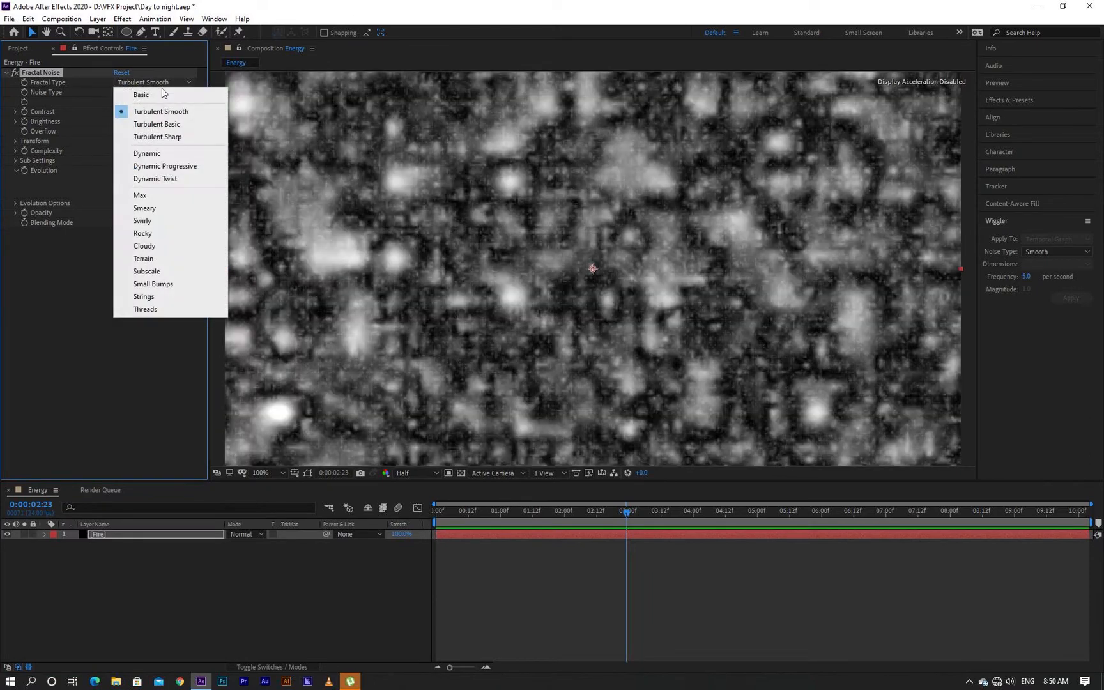
pyautogui.click(158, 124)
pyautogui.click(166, 83)
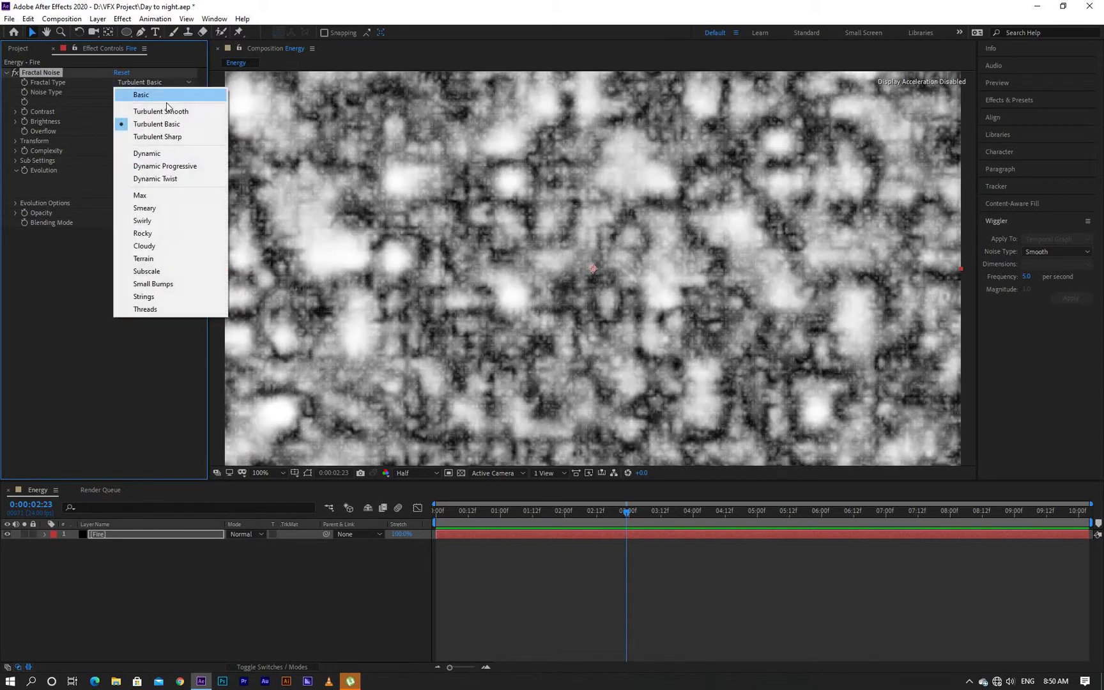
pyautogui.click(165, 138)
pyautogui.click(161, 83)
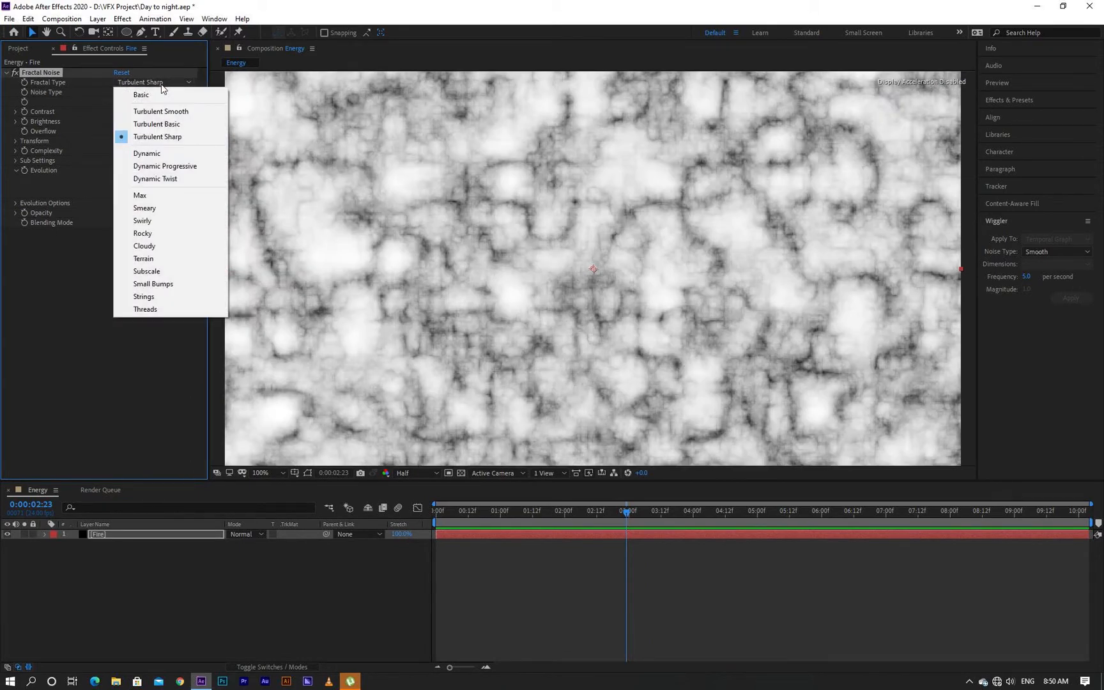
pyautogui.click(86, 237)
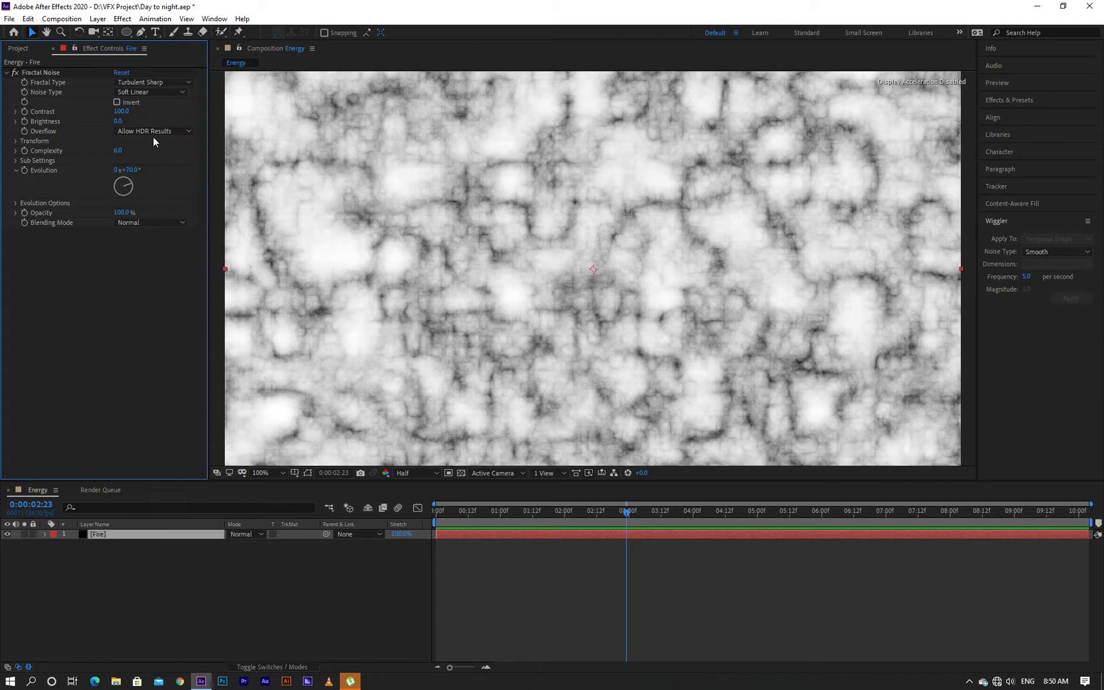
# - Set the Fractal Noise fractal type to Dynamic Progressive and raise its Contrast to 156
pyautogui.click(164, 82)
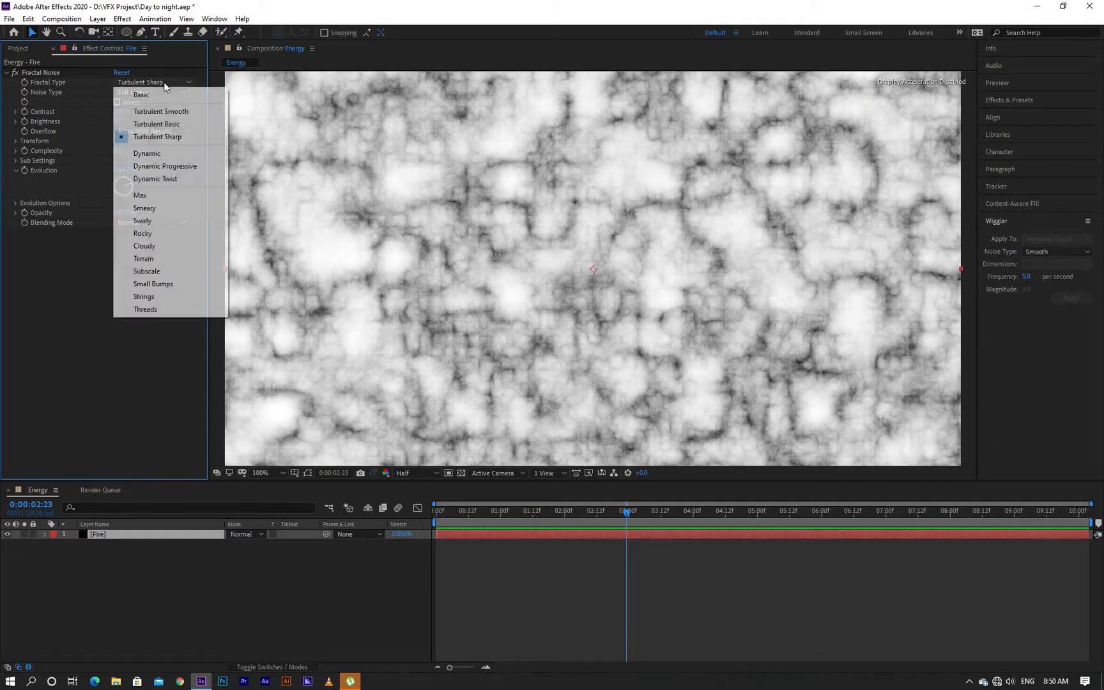
pyautogui.click(157, 167)
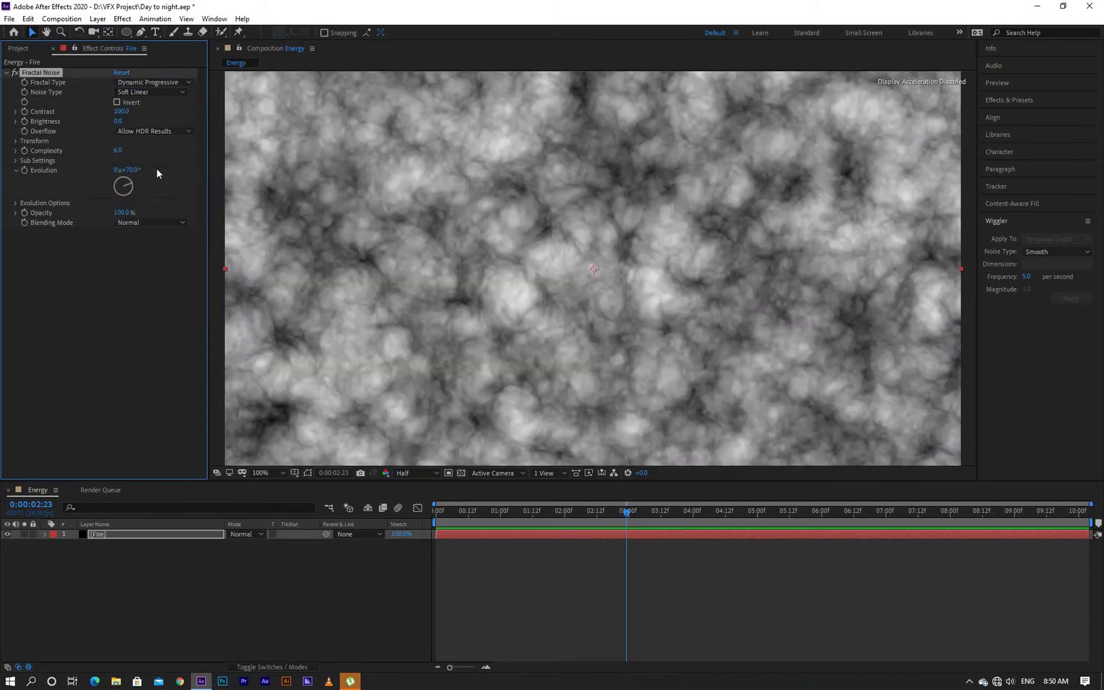
pyautogui.moveTo(123, 111); pyautogui.dragTo(159, 108)
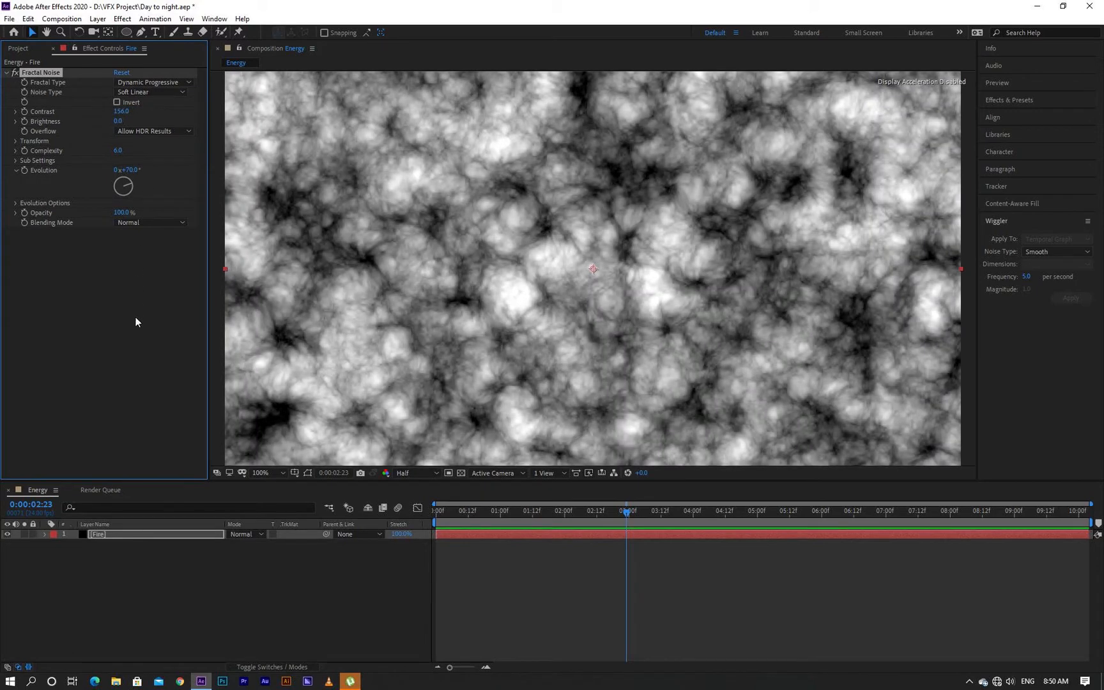
# - Find the CC Toner effect and apply it to the Fire layer
pyautogui.hotkey('ctrl', 'space')
pyautogui.write('cc')
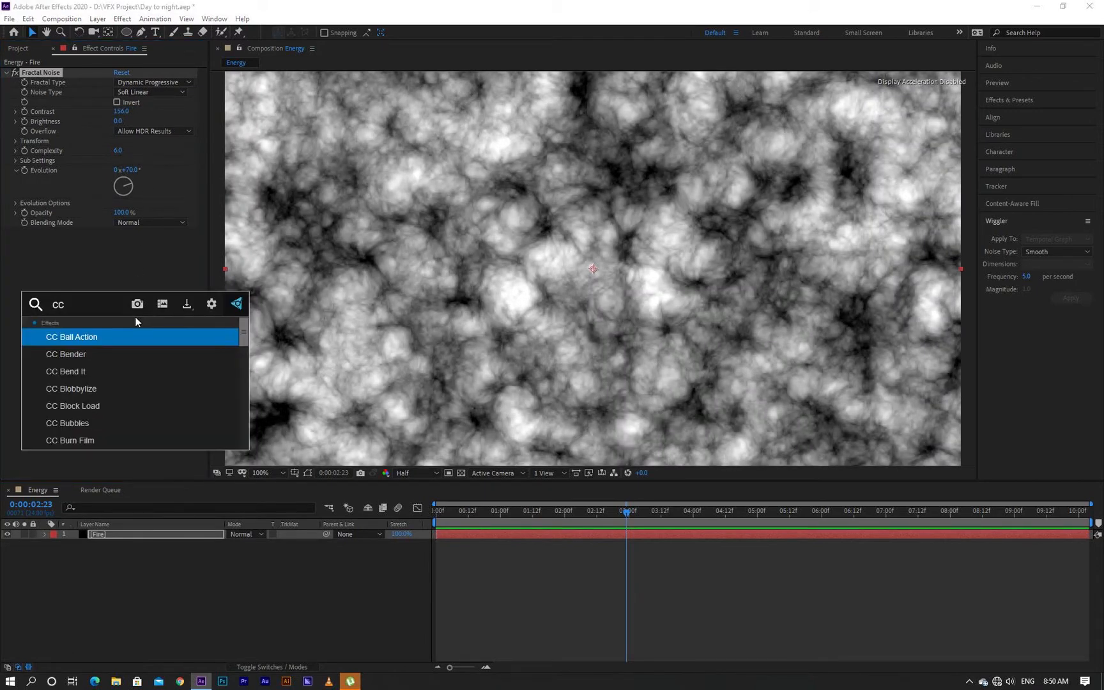
pyautogui.write(' ton')
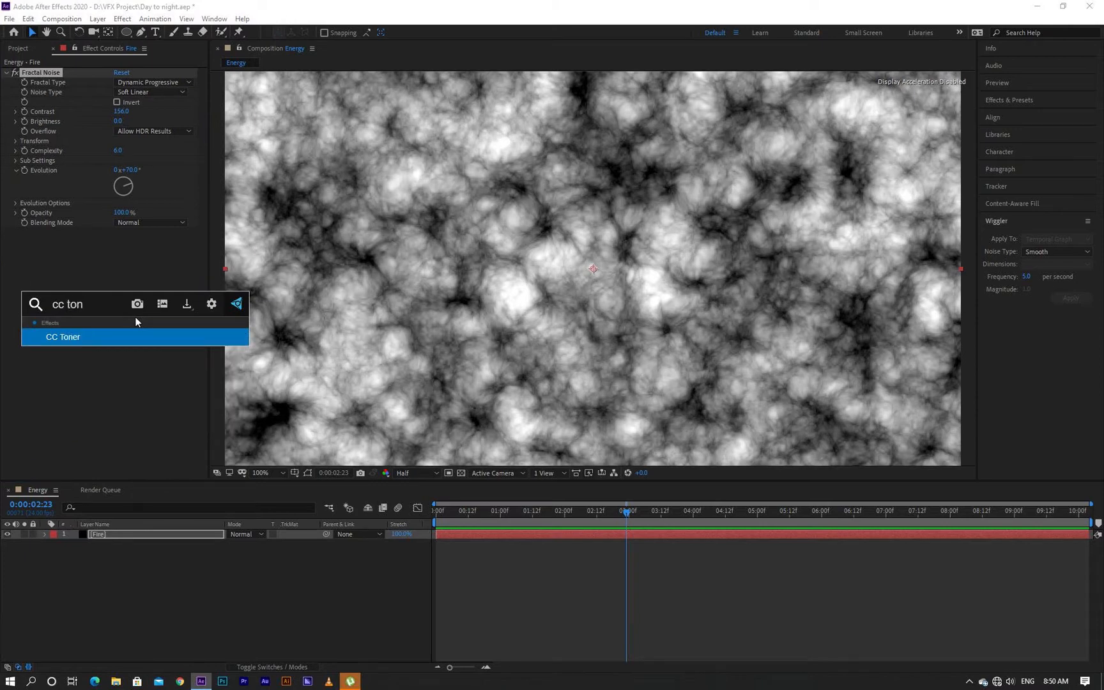
pyautogui.press('Return')
# - Set the CC Toner Midtones color to a bright orange, FFAD55
pyautogui.click(120, 270)
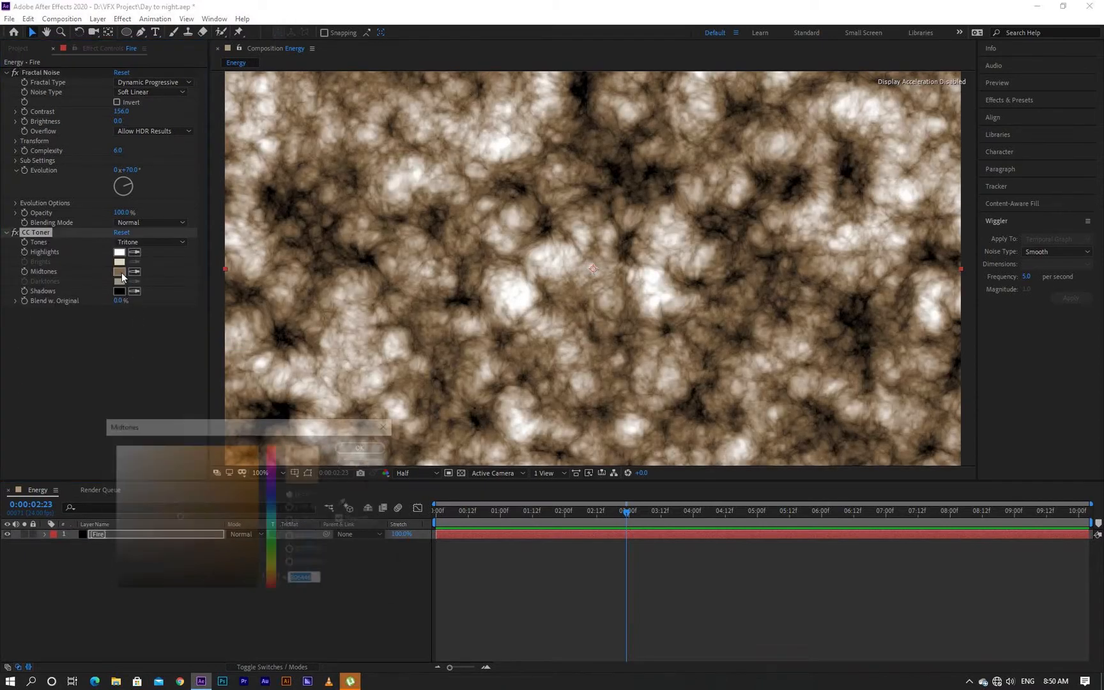
pyautogui.moveTo(218, 508); pyautogui.dragTo(213, 446)
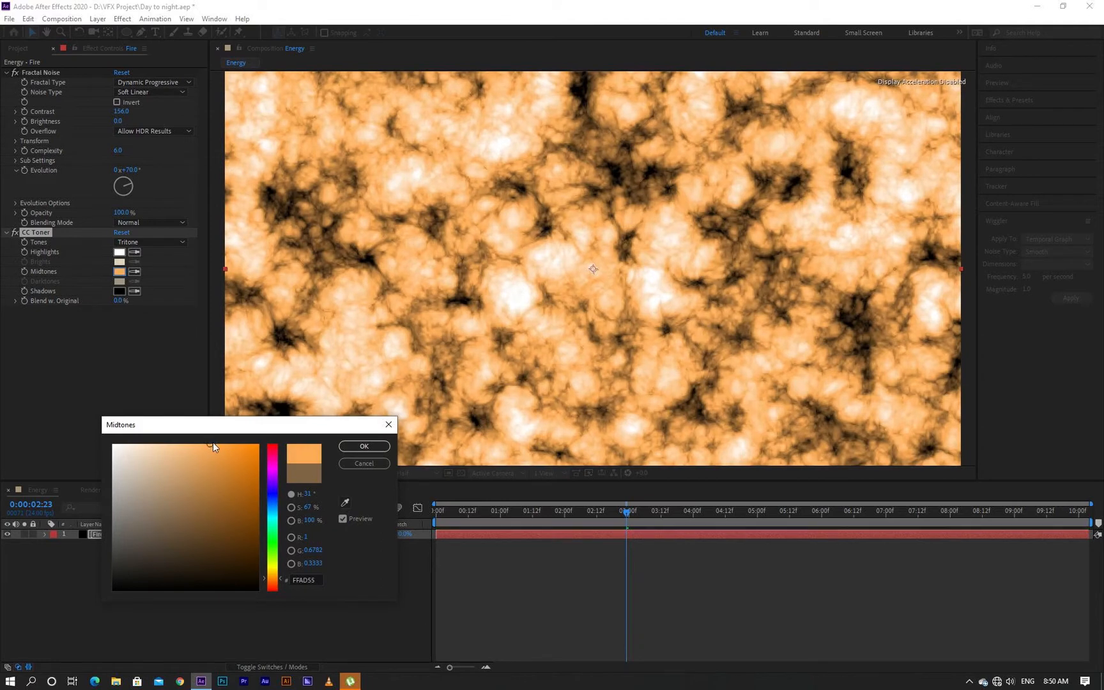
pyautogui.click(357, 449)
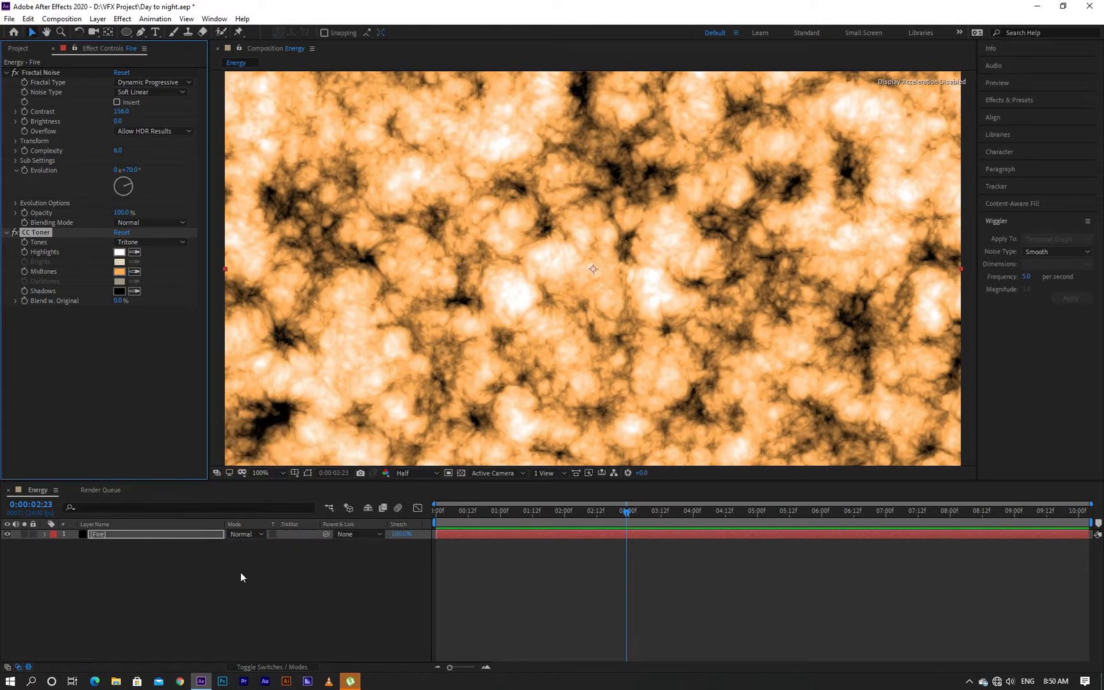
# - Make the Fire layer 3D, tilted to an X Rotation of -63°, and lower it into the bottom part of the frame
pyautogui.click(287, 666)
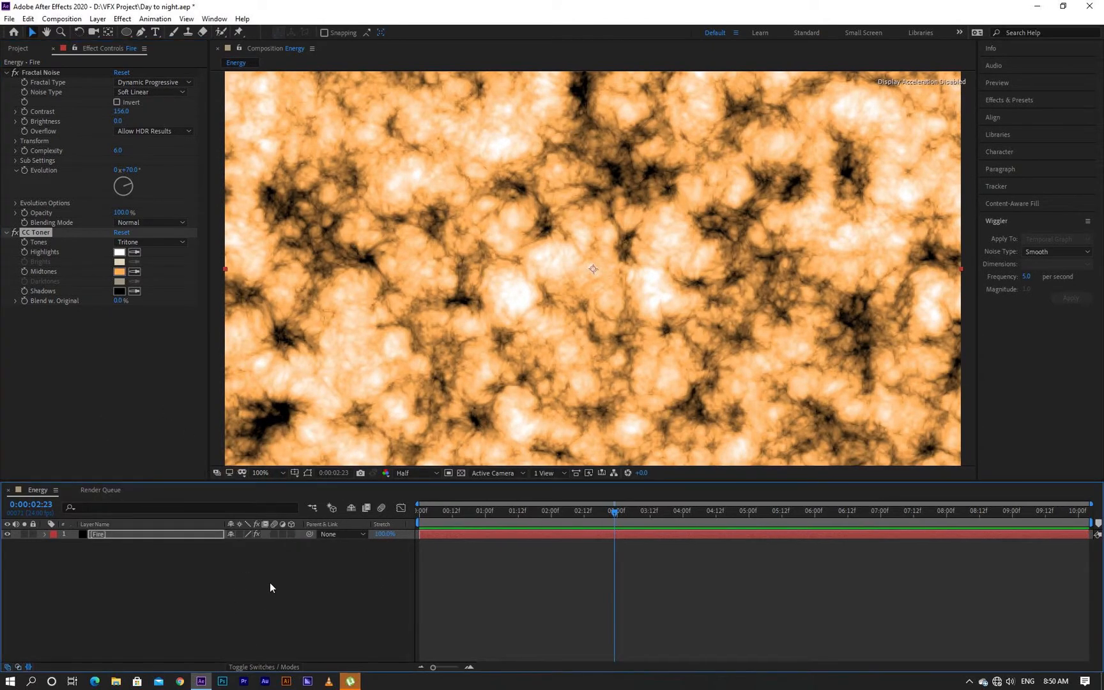
pyautogui.click(290, 535)
pyautogui.press('r')
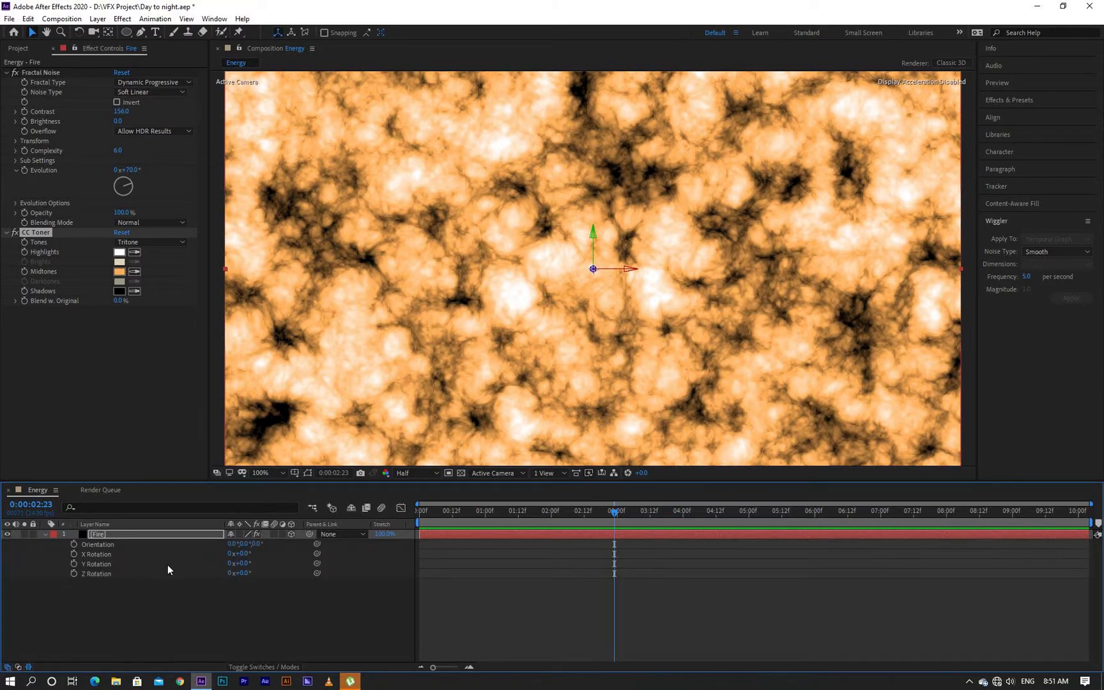
pyautogui.moveTo(242, 554); pyautogui.dragTo(211, 558)
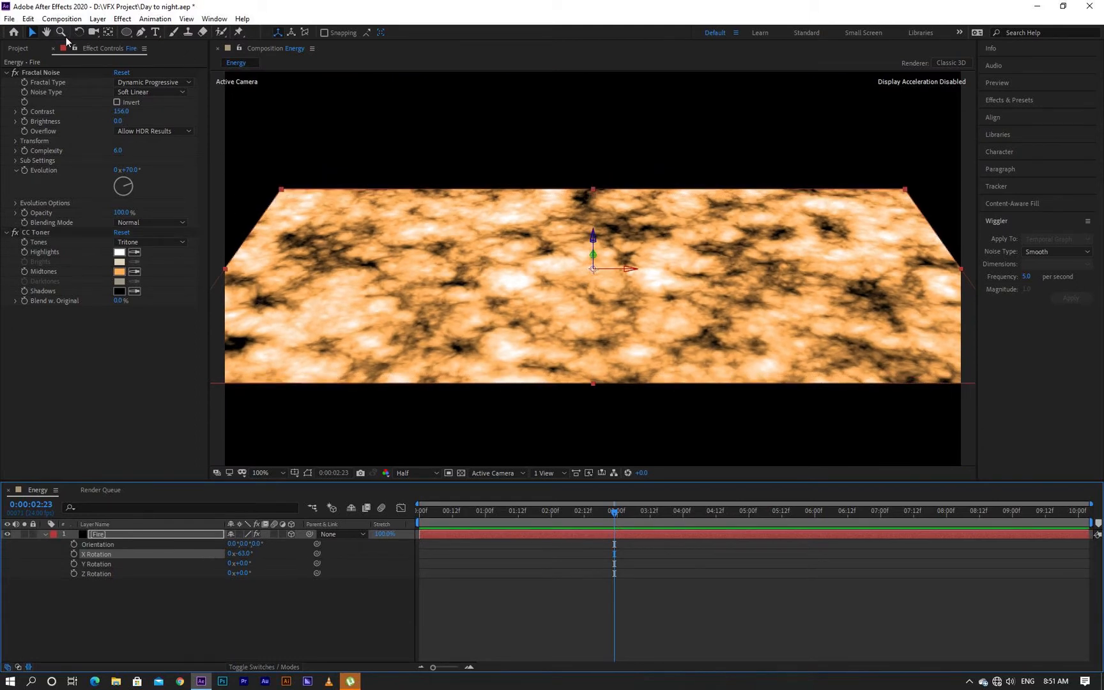
pyautogui.moveTo(592, 239); pyautogui.dragTo(600, 328)
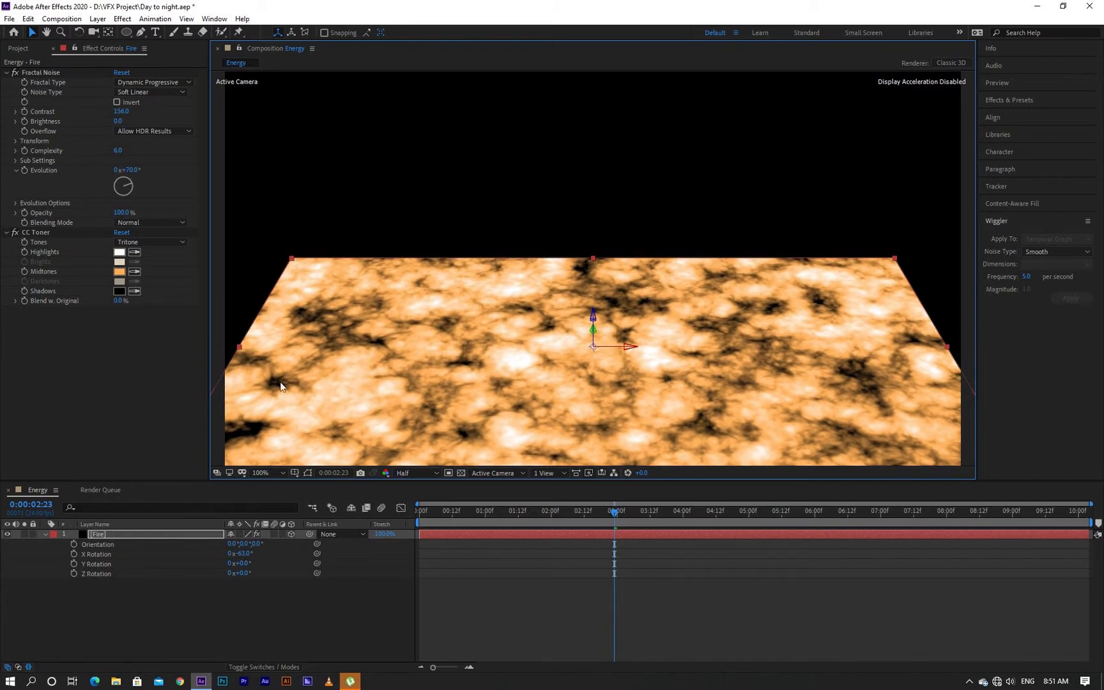
# - Find the Glow effect and apply it to the Fire layer
pyautogui.click(123, 534)
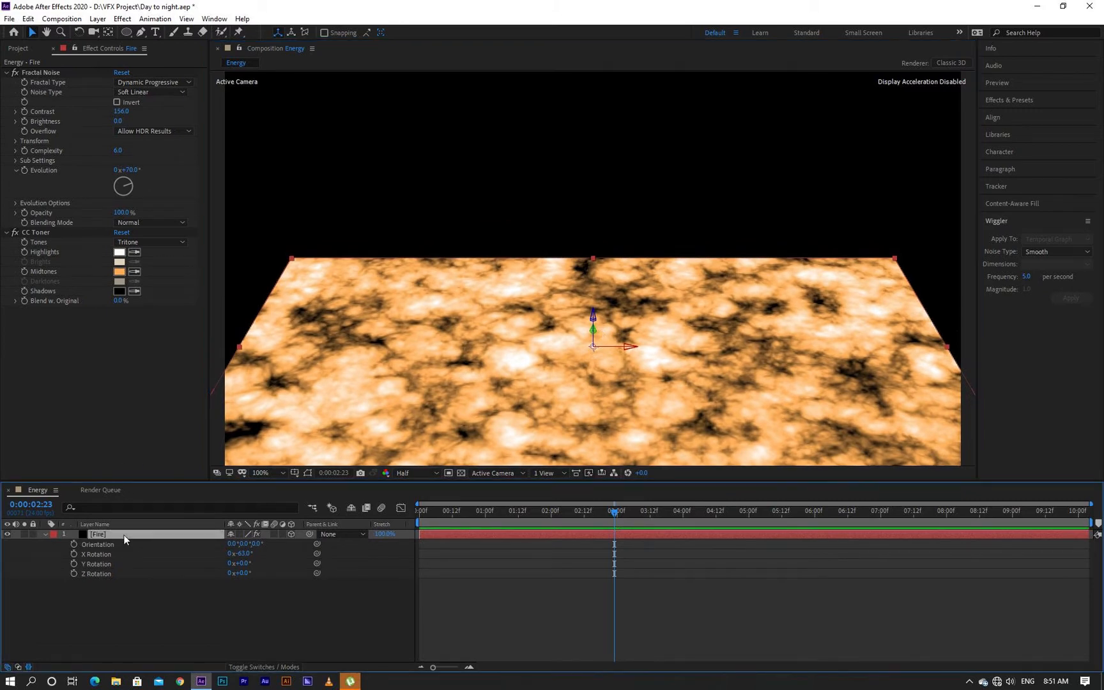
pyautogui.hotkey('ctrl', 'space')
pyautogui.write('glo')
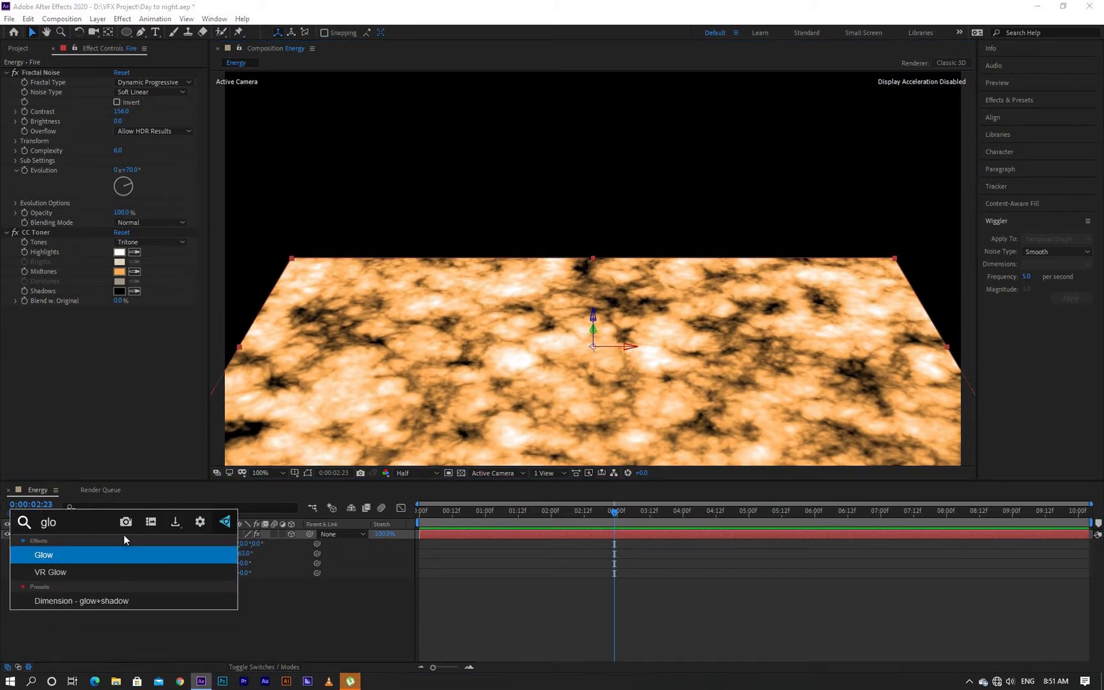
pyautogui.press('Return')
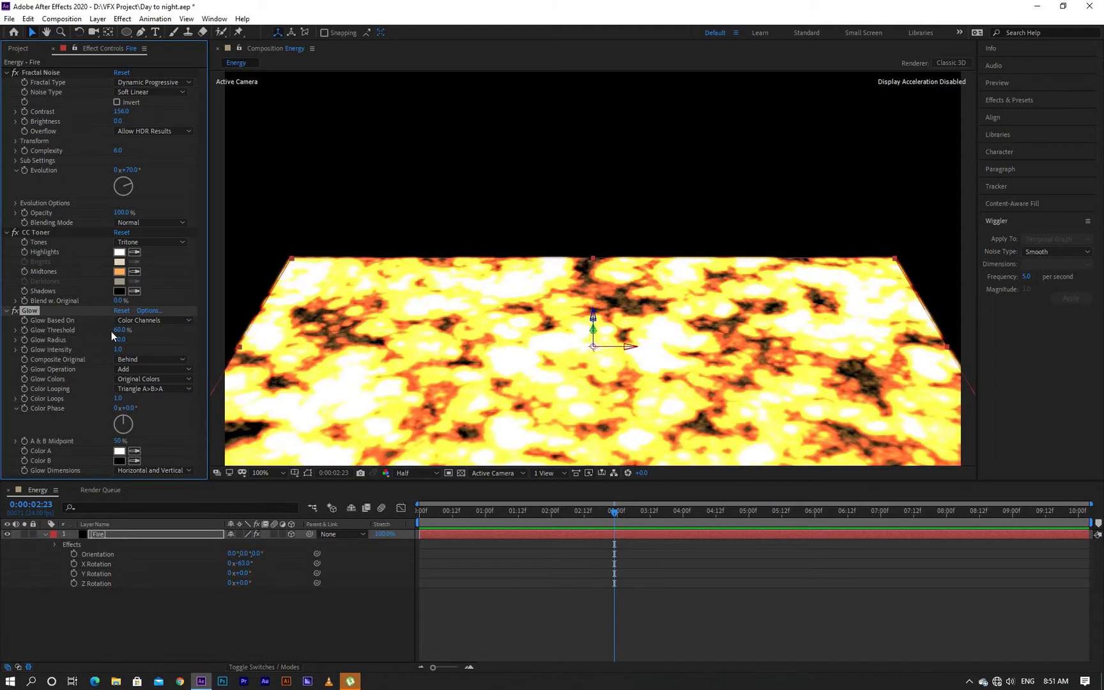
# - Set the Glow effect's Threshold to 20%, Intensity to 0.1 and Radius to 97
pyautogui.click(115, 330)
pyautogui.write('20')
pyautogui.press('Return')
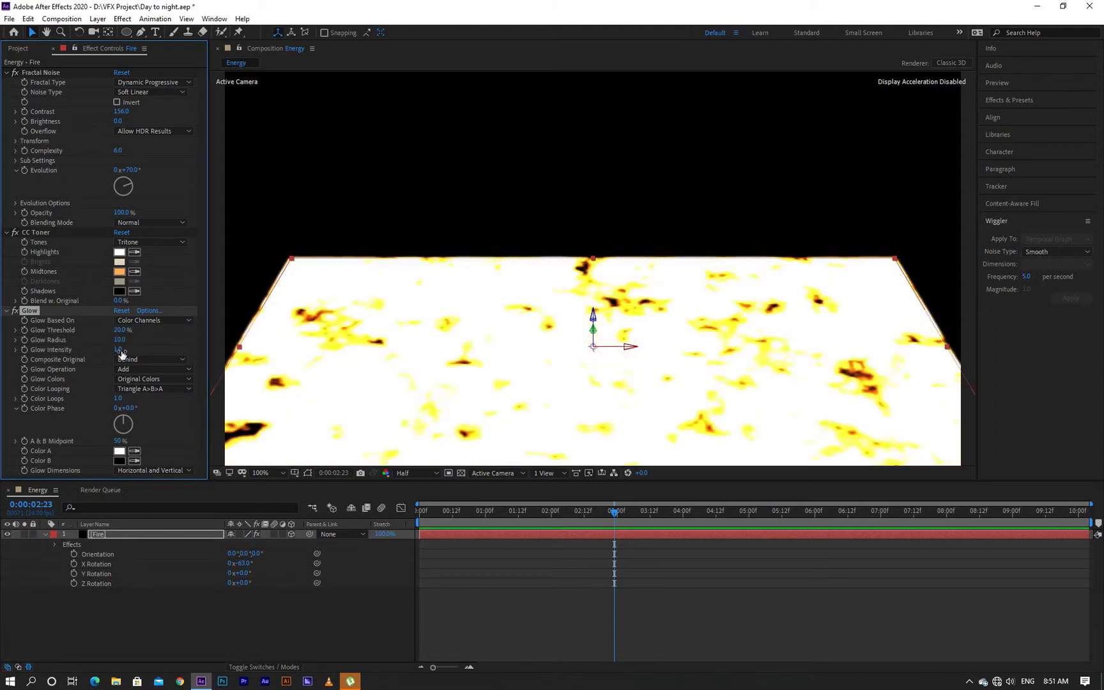
pyautogui.click(118, 349)
pyautogui.press('Return')
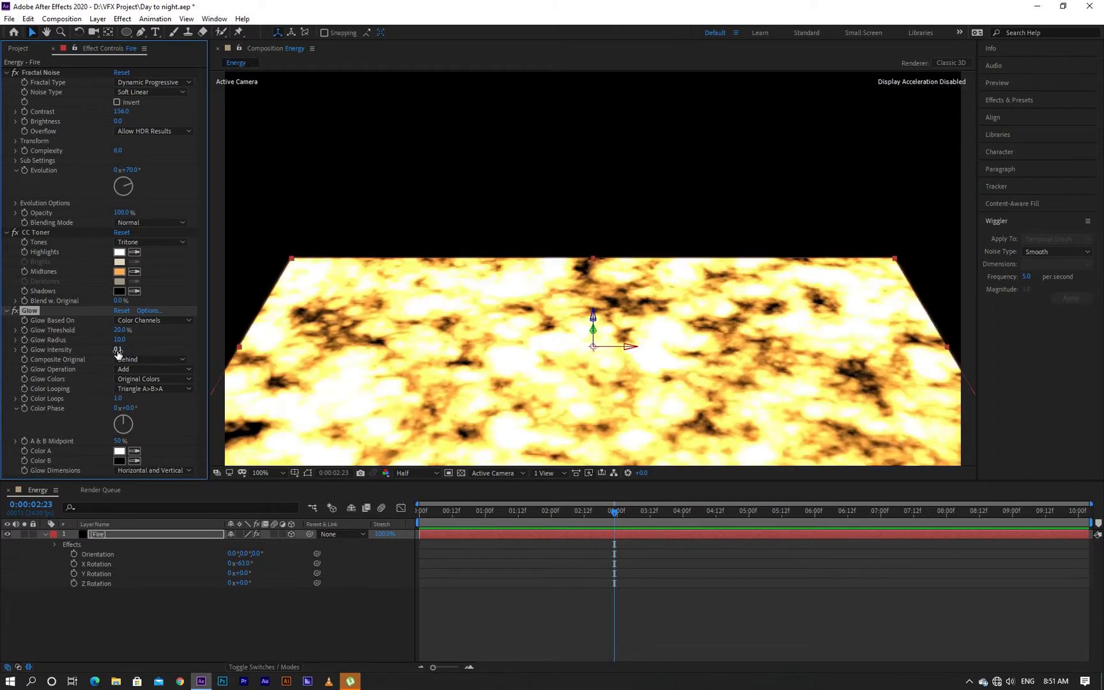
pyautogui.moveTo(124, 340); pyautogui.dragTo(167, 336)
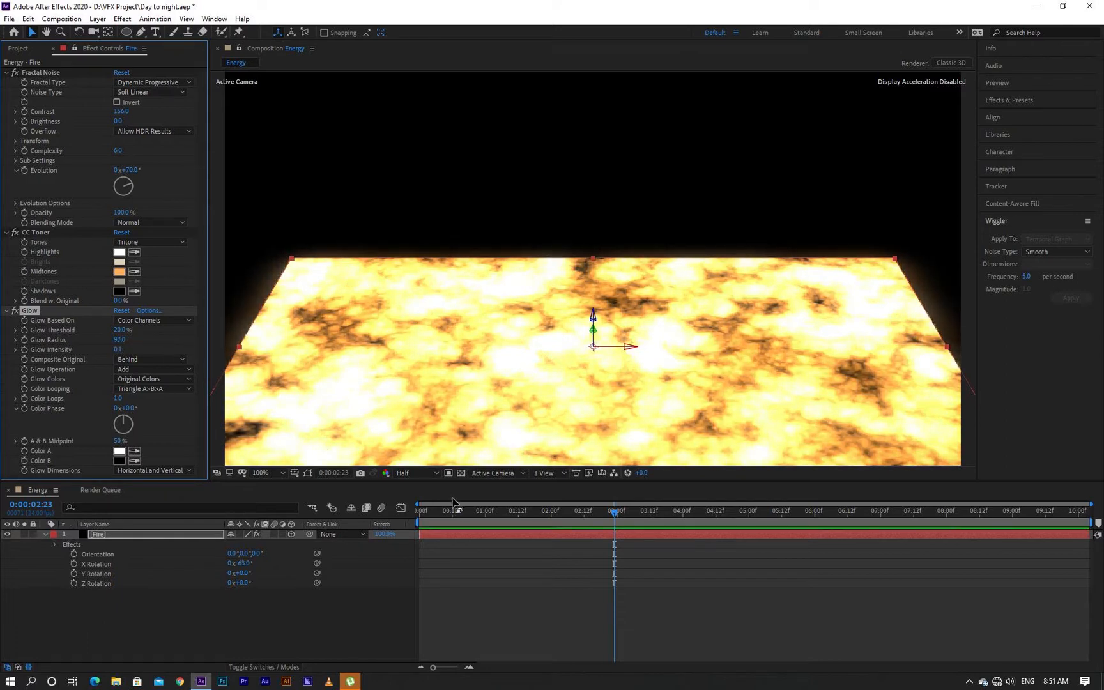
# - Drive the Fractal Noise Evolution with the expression time*600 and preview the animation from the first frame
pyautogui.moveTo(477, 515); pyautogui.dragTo(441, 518)
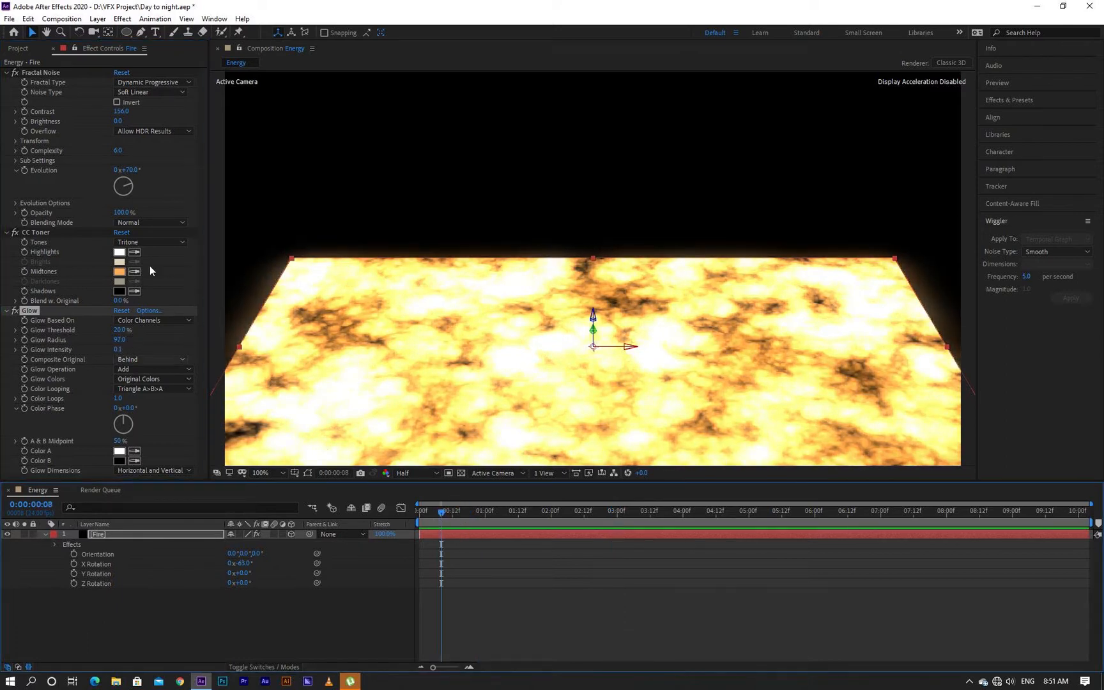
pyautogui.keyDown('alt'); pyautogui.click(23, 172); pyautogui.keyUp('alt')
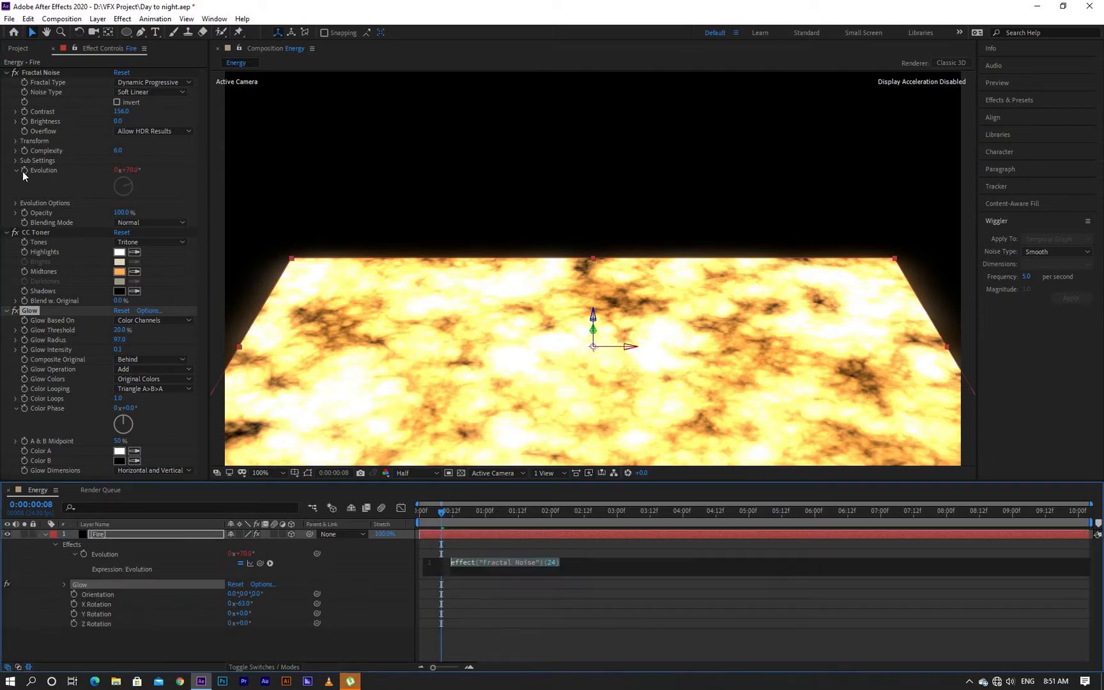
pyautogui.write('time')
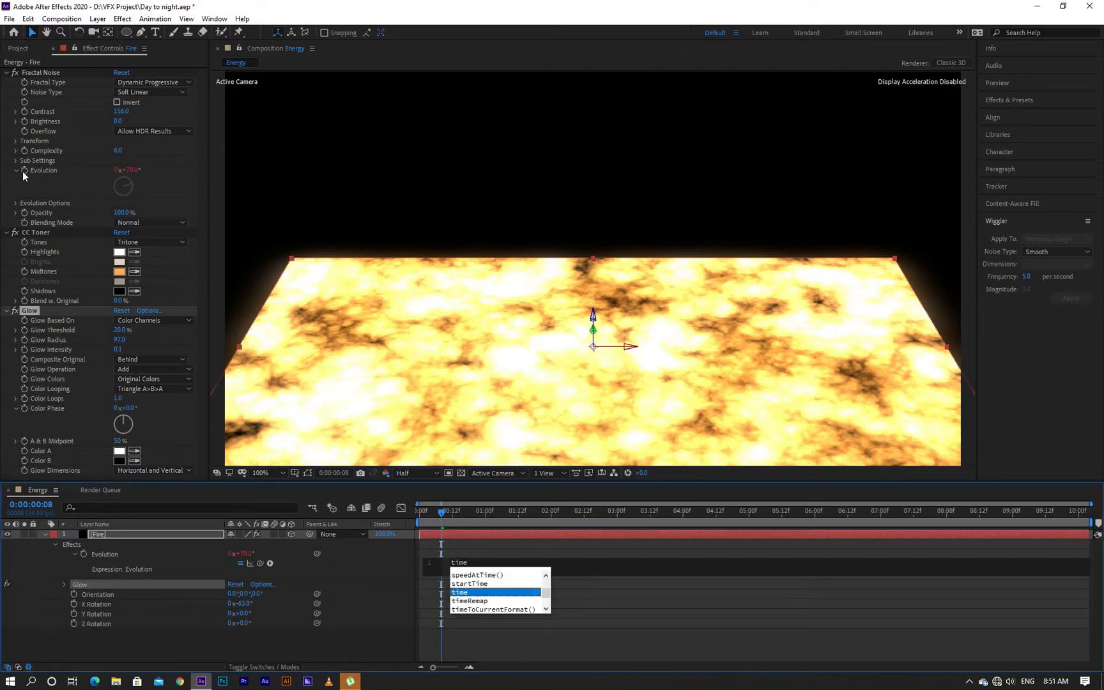
pyautogui.write('*')
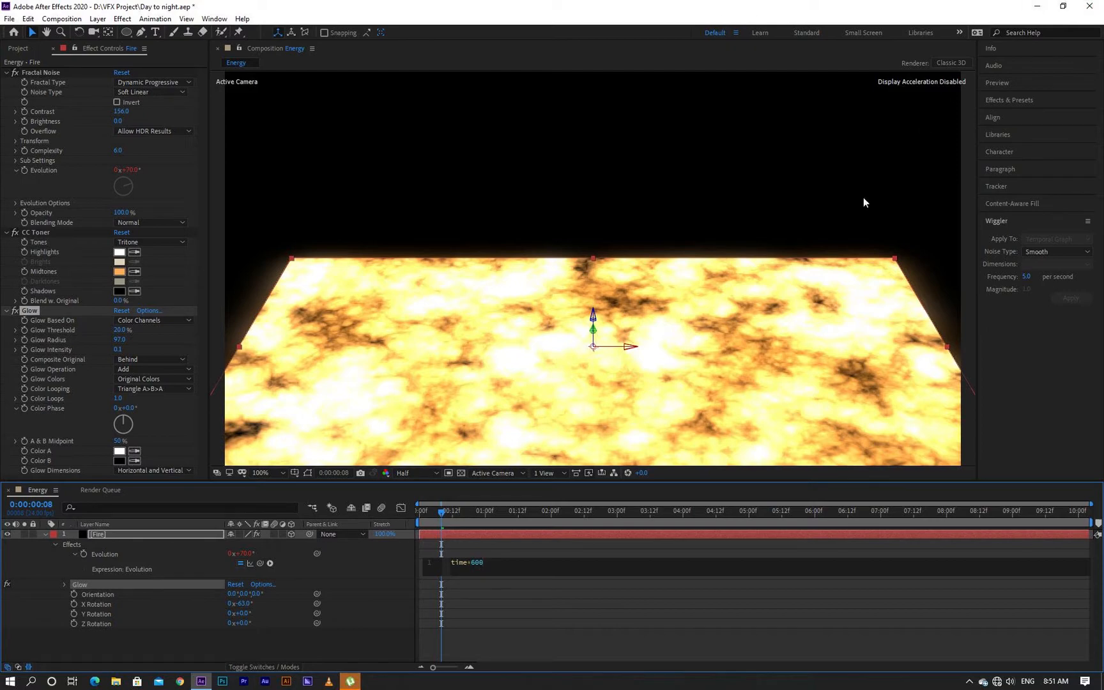
pyautogui.moveTo(470, 521); pyautogui.dragTo(415, 519)
pyautogui.press('space')
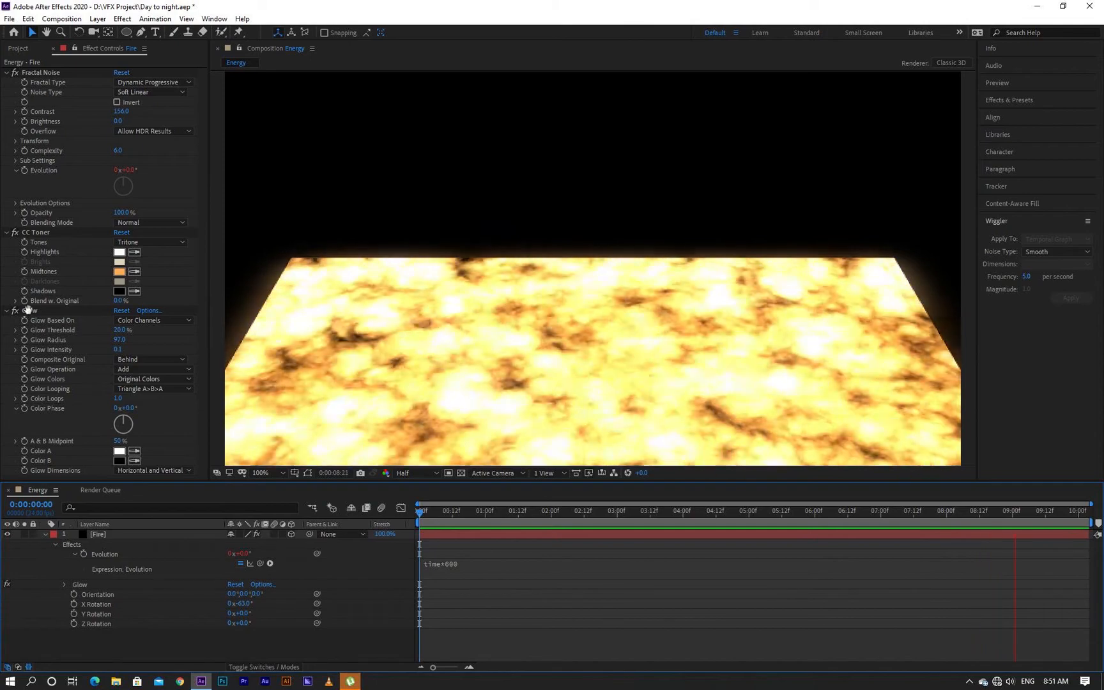
# - Remove the Glow effect from the Fire layer
pyautogui.click(28, 310)
pyautogui.press('Delete')
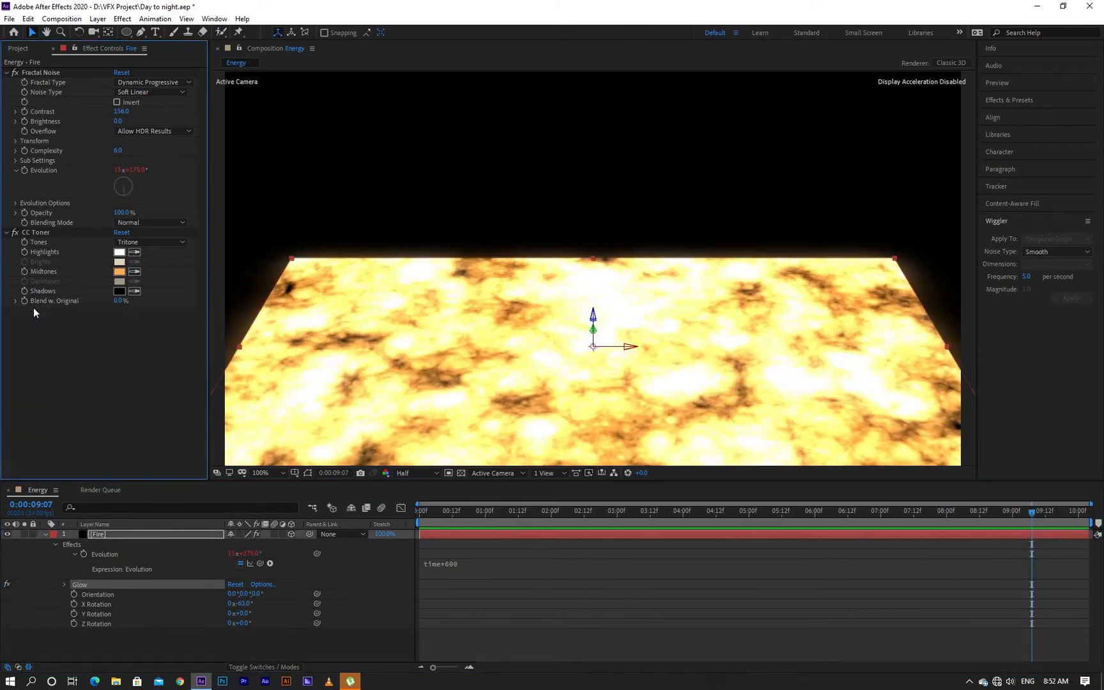
# - Change the CC Toner Midtones color to light blue, 55D5FF
pyautogui.click(119, 272)
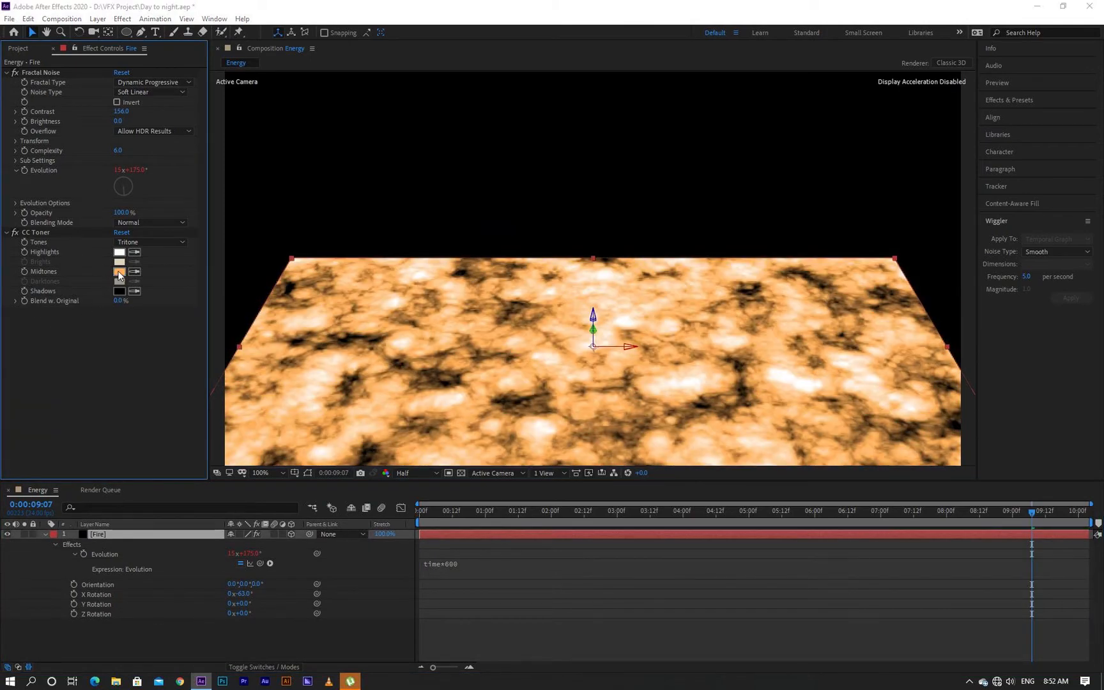
pyautogui.click(272, 512)
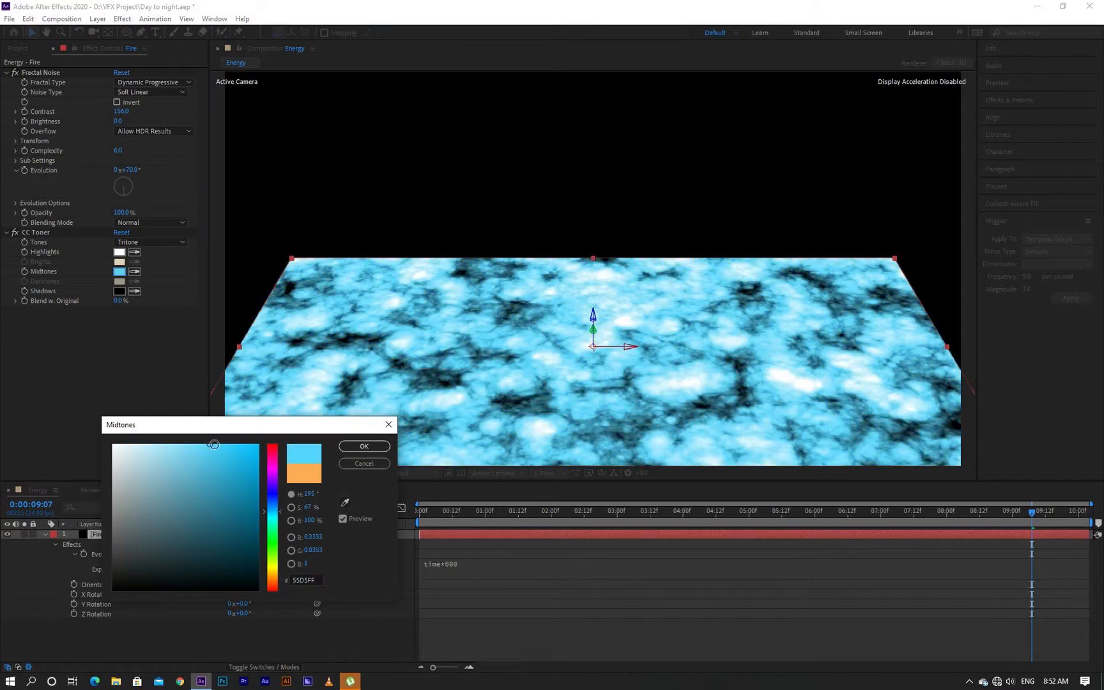
pyautogui.click(364, 446)
# - Change the CC Toner Shadows color to a saturated blue, about 3232F8
pyautogui.click(121, 292)
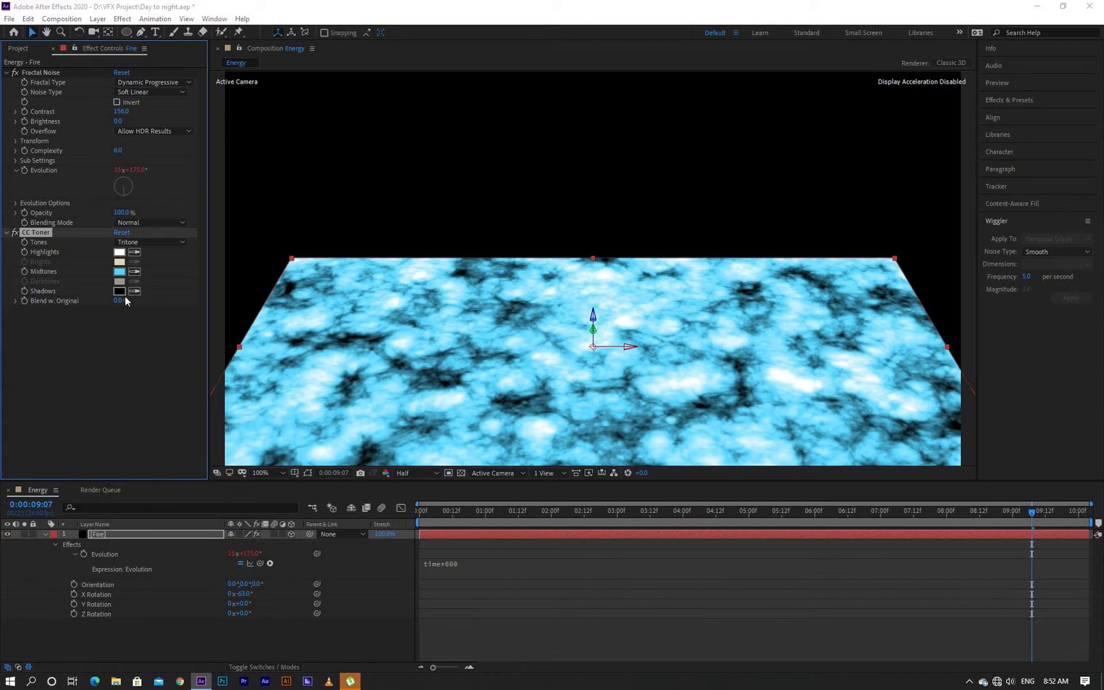
pyautogui.click(271, 494)
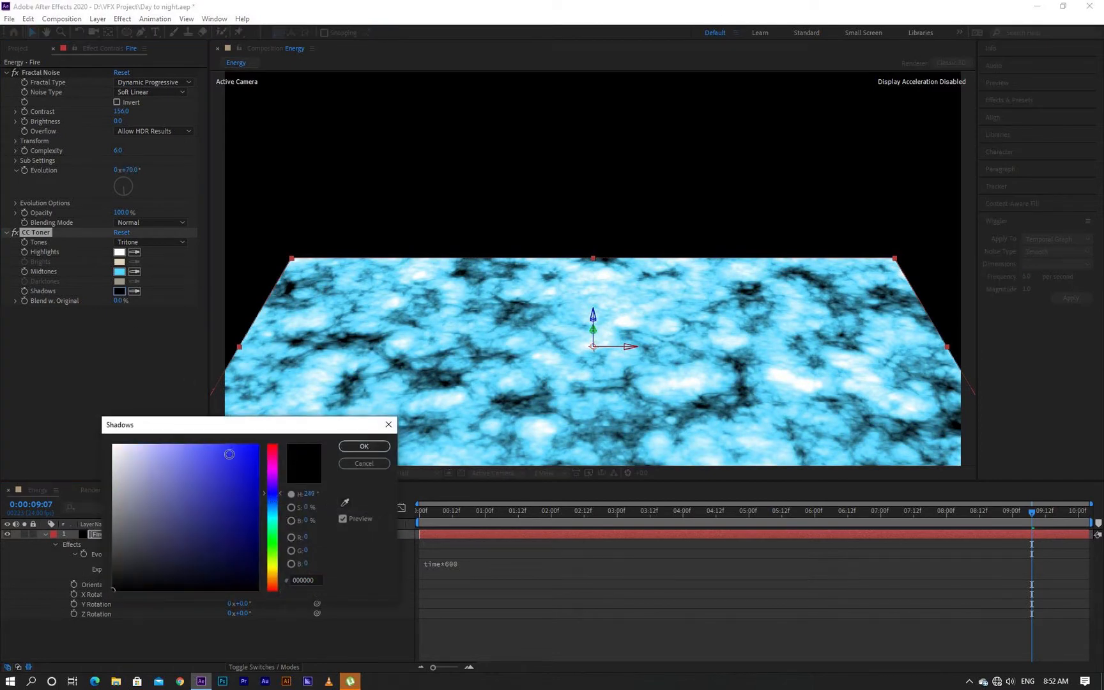
pyautogui.click(229, 444)
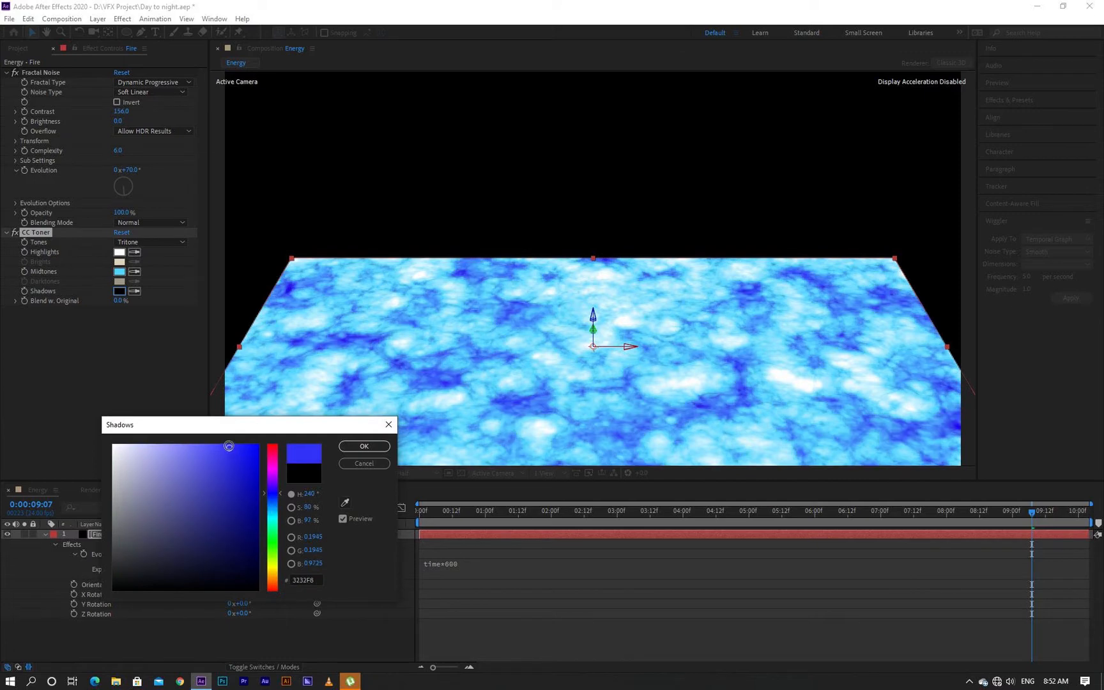
pyautogui.click(364, 446)
# - Raise the Fire layer in the frame, set its X Rotation to -112° and preview it from the first frame
pyautogui.moveTo(592, 320); pyautogui.dragTo(592, 158)
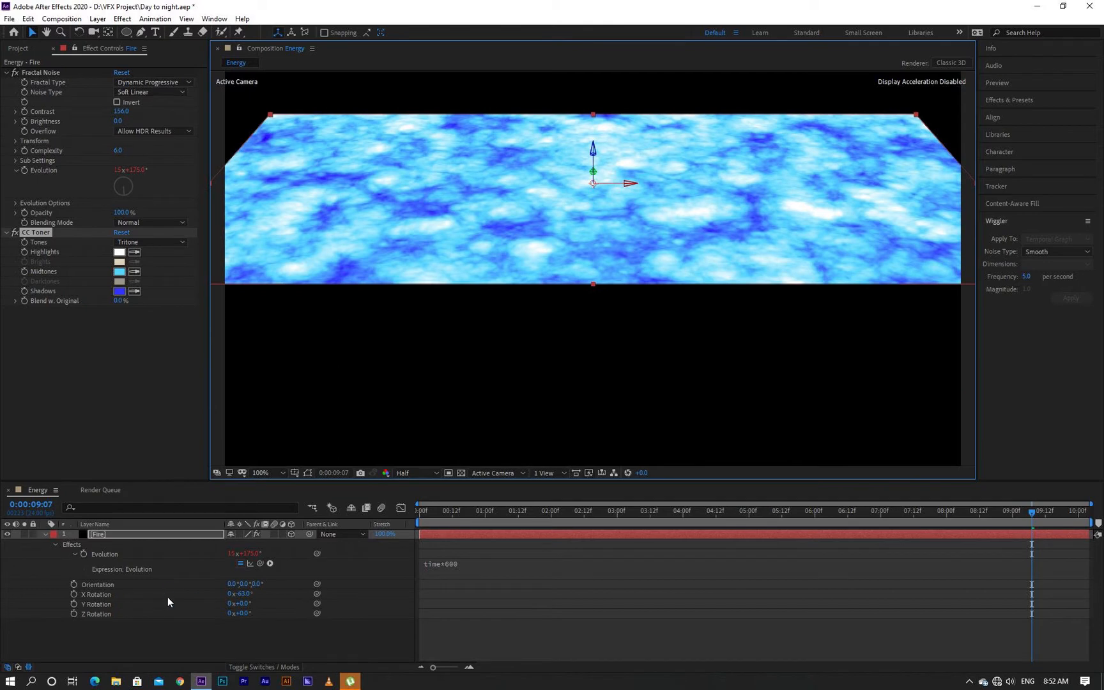
pyautogui.moveTo(241, 594); pyautogui.dragTo(214, 592)
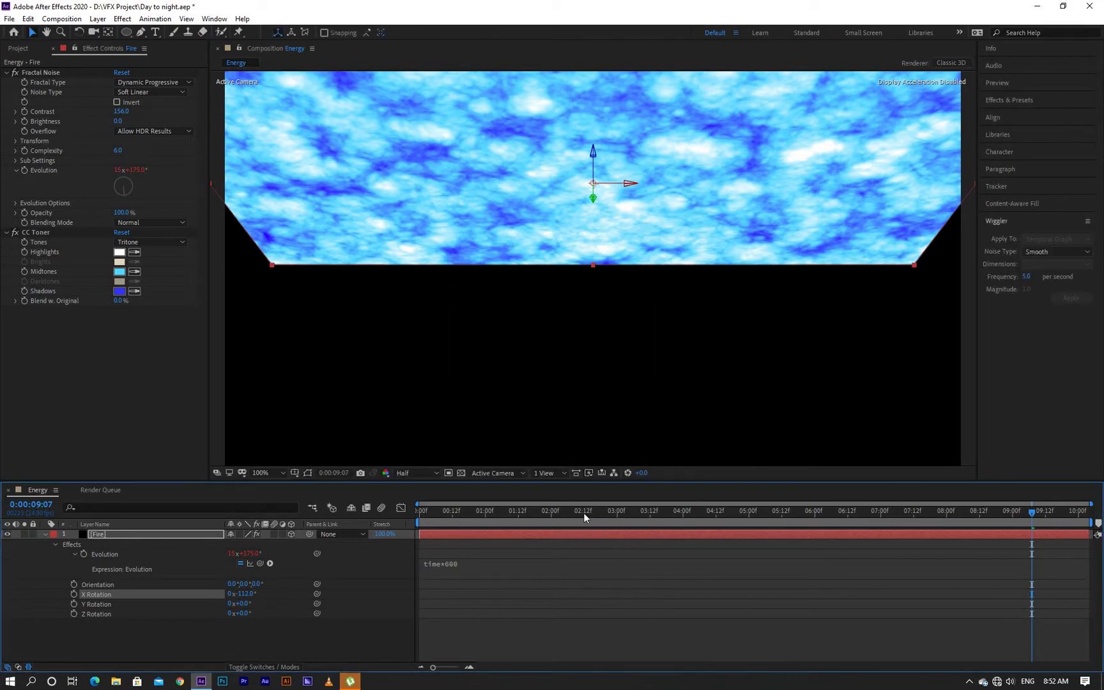
pyautogui.moveTo(584, 512); pyautogui.dragTo(411, 529)
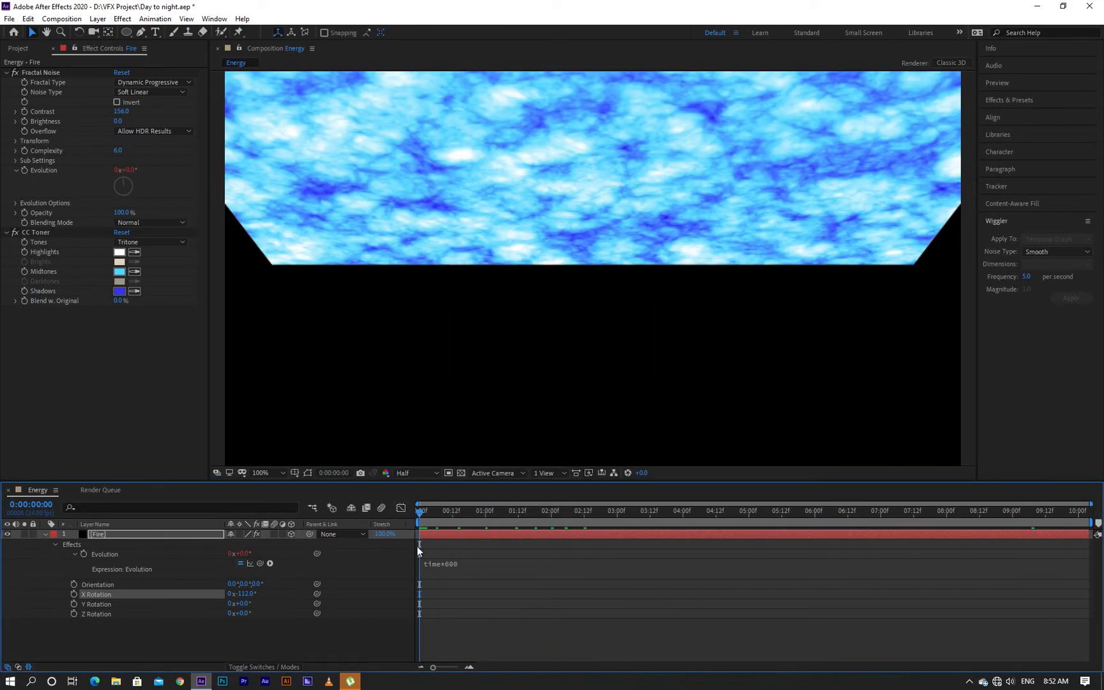
pyautogui.press('space')
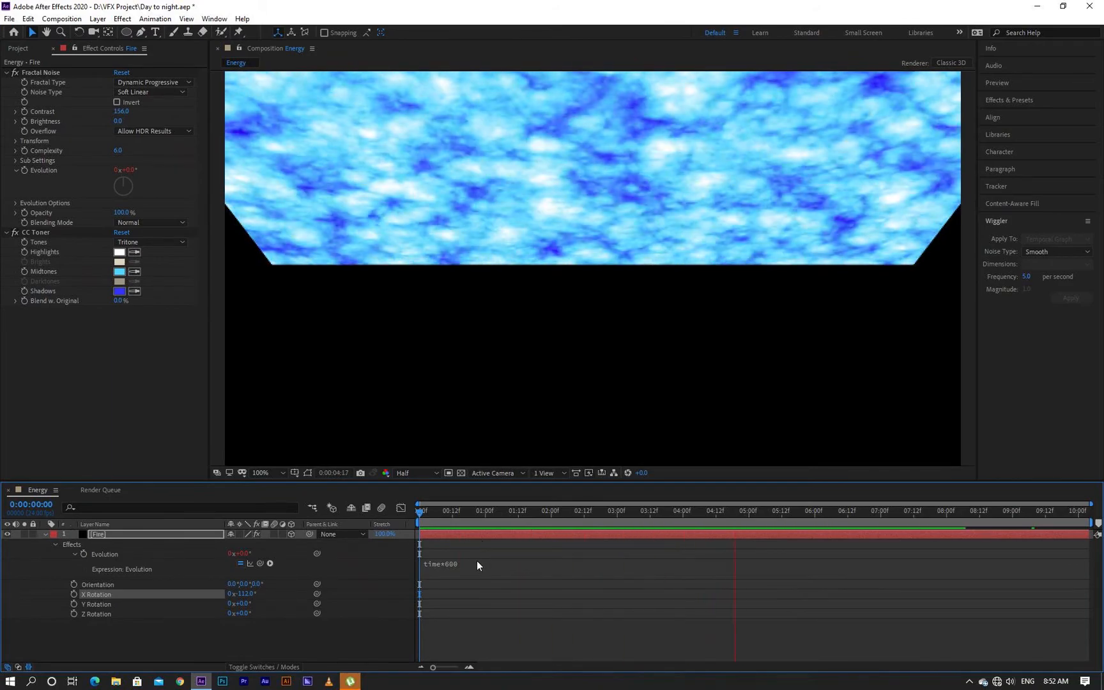
# - Change the Fractal Noise Evolution expression to time*100
pyautogui.click(477, 561)
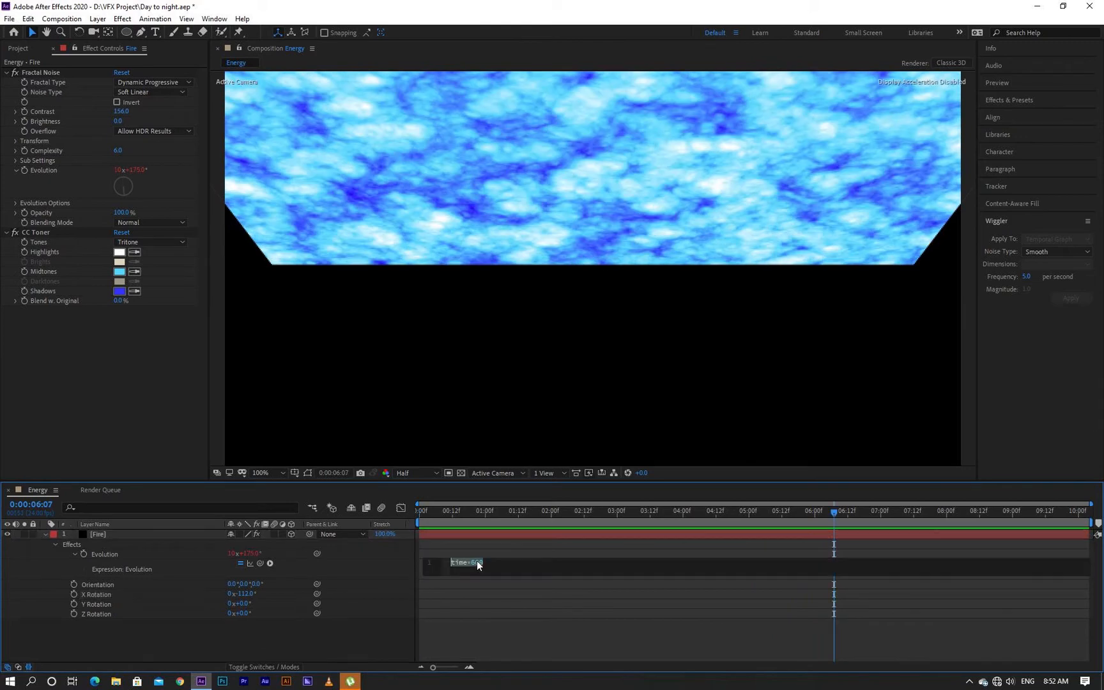
pyautogui.doubleClick(500, 565)
pyautogui.click(497, 553)
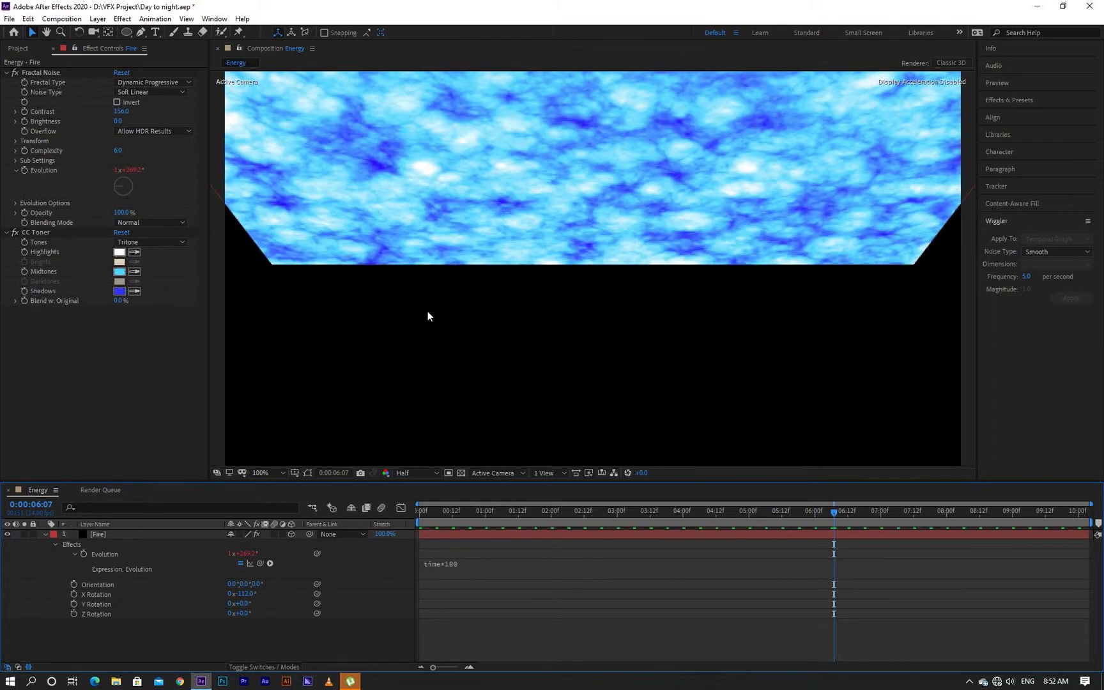
# - Keyframe the Fractal Noise Sub Offset at the first frame, with its point well beyond the frame's left edge at about -1514.3, -389.4
pyautogui.press(',')
pyautogui.press(',')
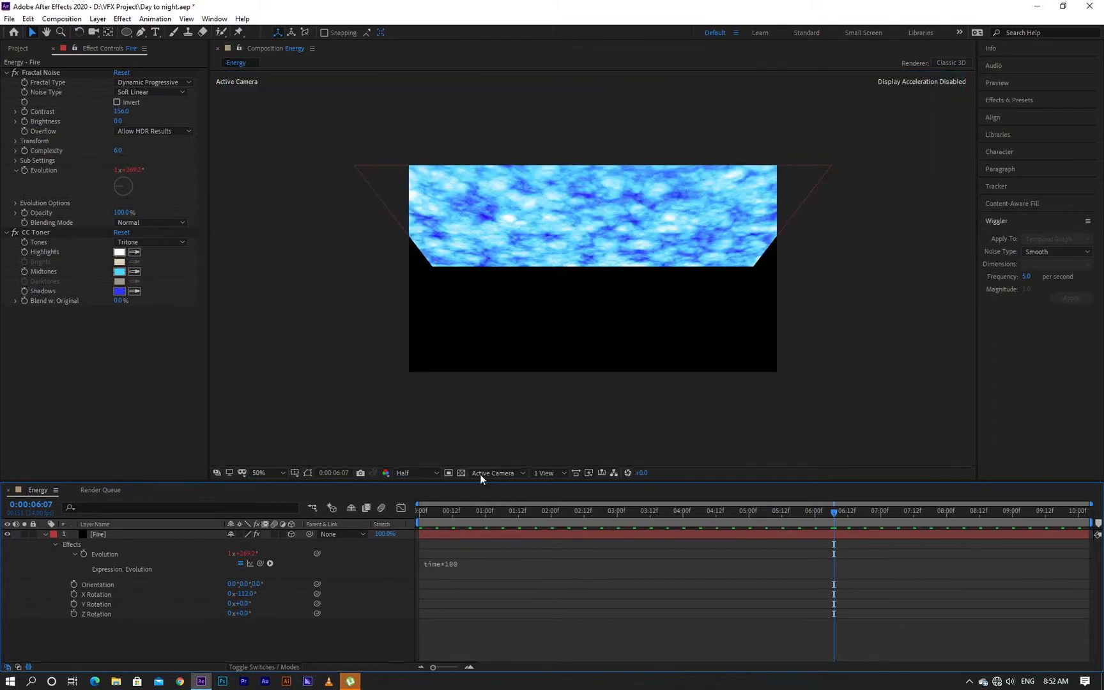
pyautogui.moveTo(488, 513); pyautogui.dragTo(419, 511)
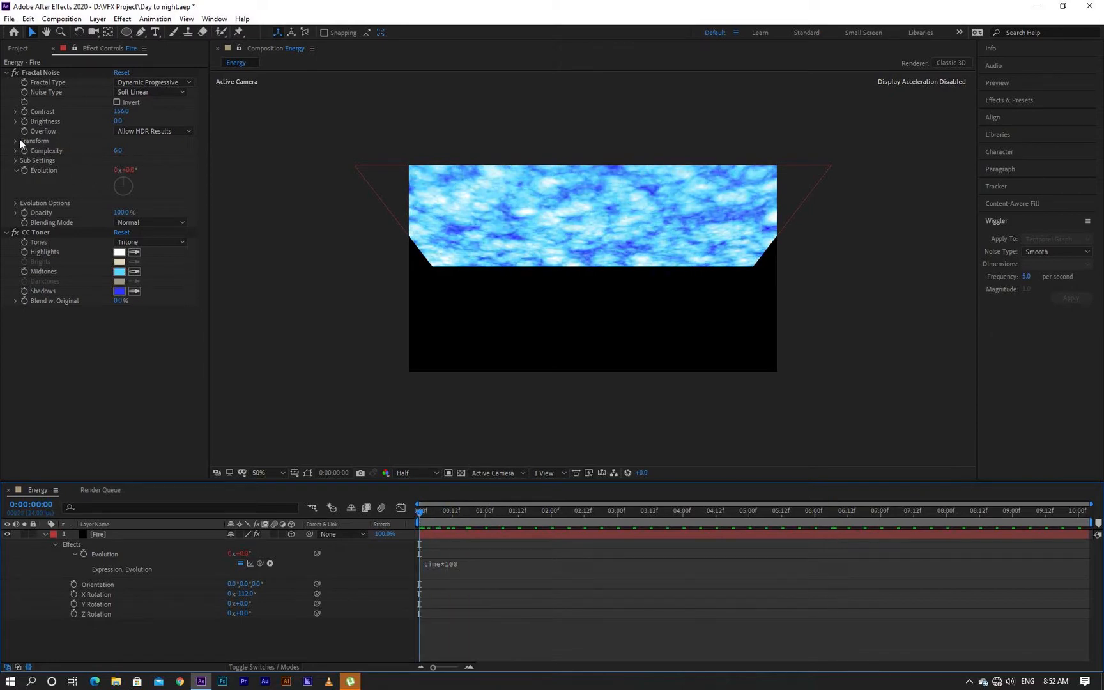
pyautogui.click(15, 160)
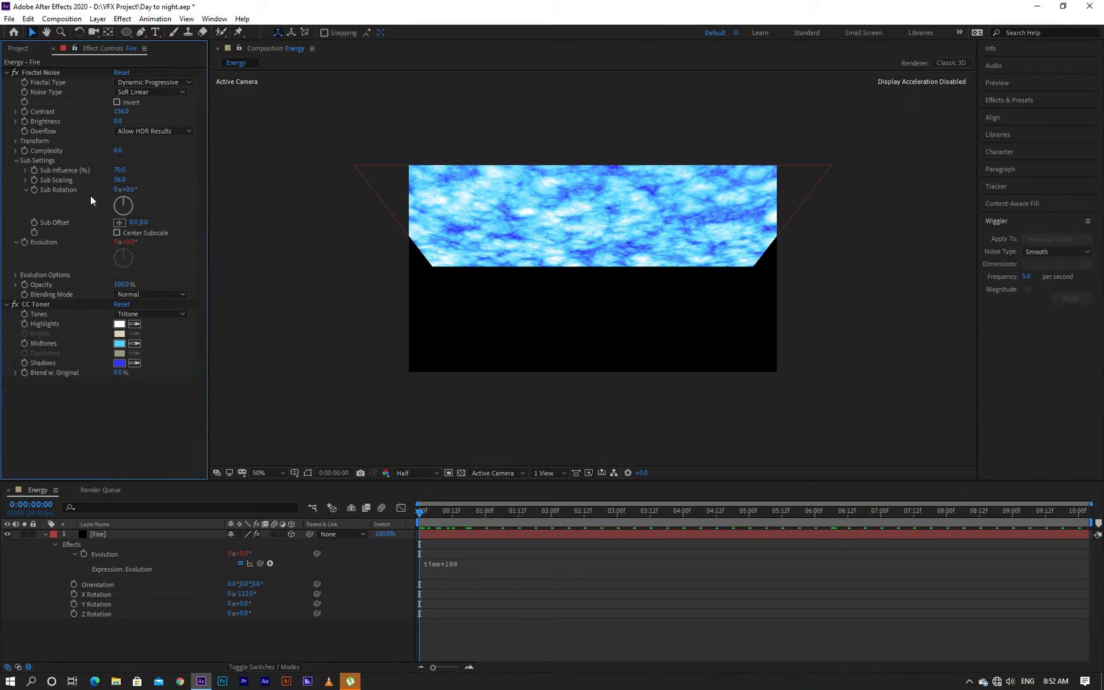
pyautogui.moveTo(136, 225); pyautogui.dragTo(69, 224)
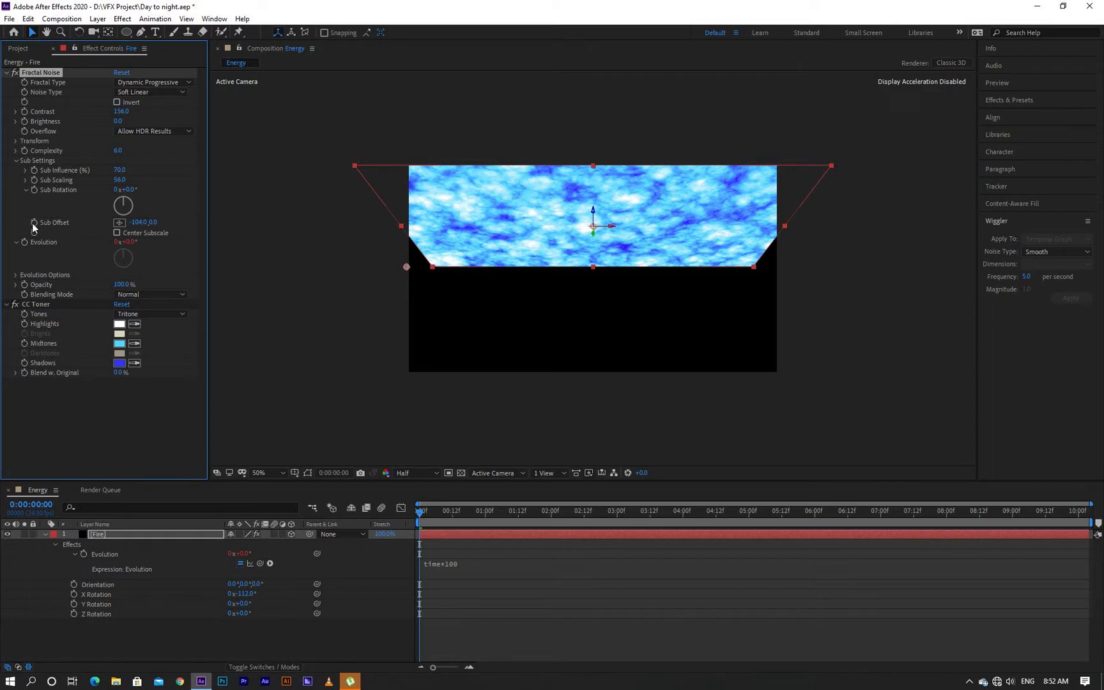
pyautogui.press(',')
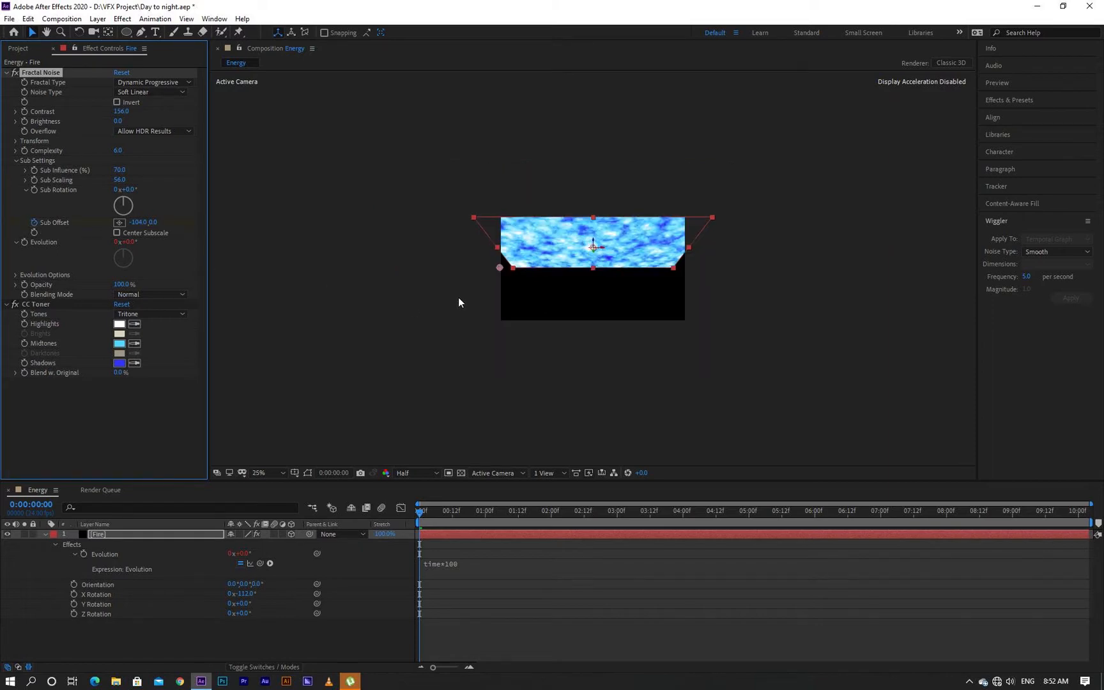
pyautogui.moveTo(496, 266); pyautogui.dragTo(355, 249)
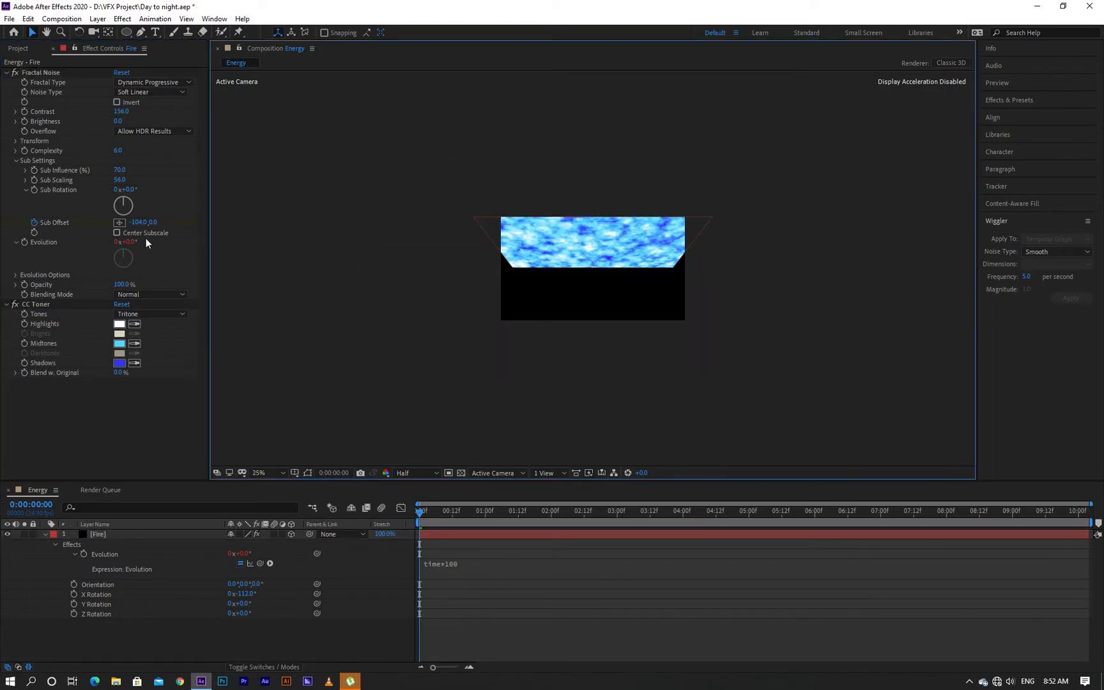
pyautogui.moveTo(138, 225); pyautogui.dragTo(108, 224)
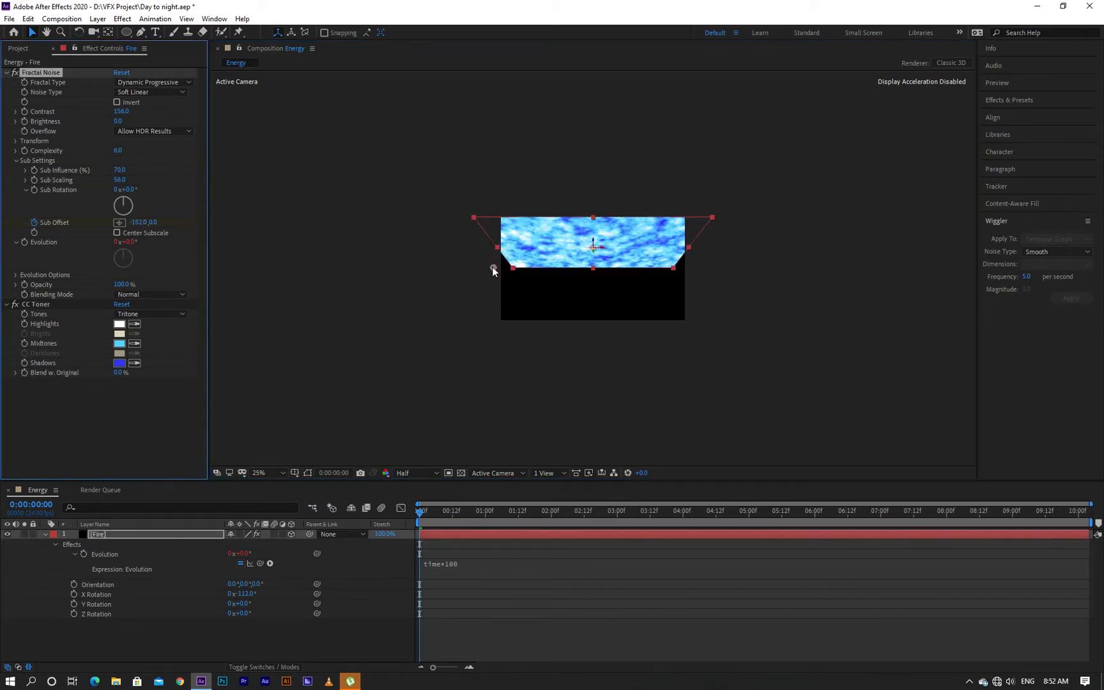
pyautogui.moveTo(494, 270); pyautogui.dragTo(264, 246)
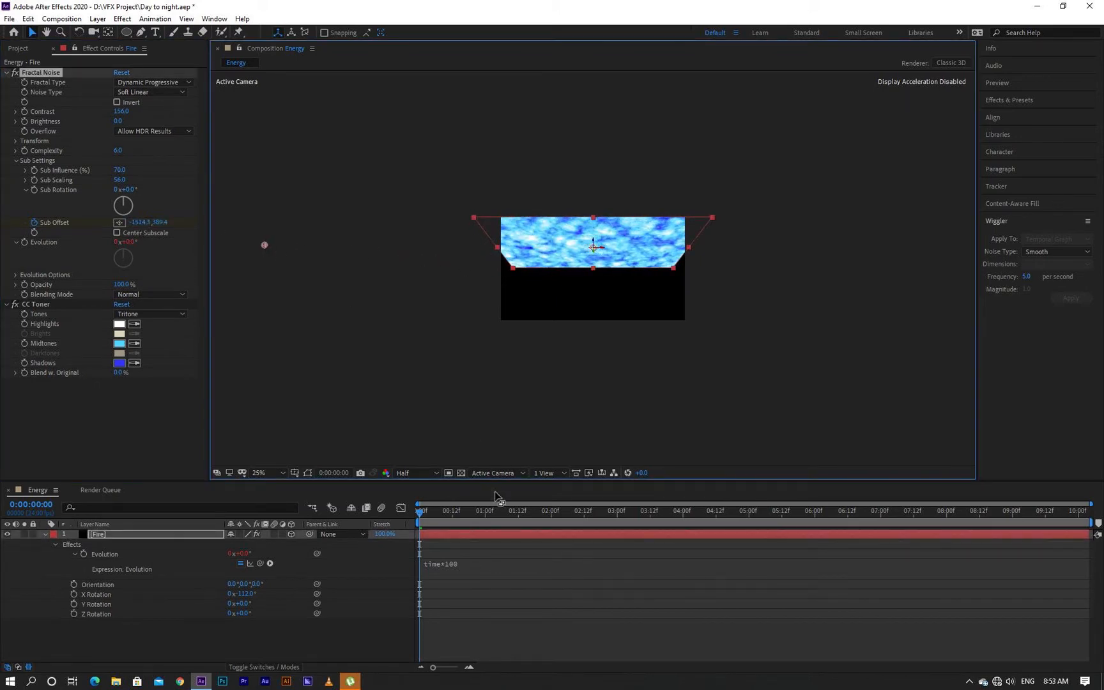
# - At 0:00:10:03, move the Sub Offset point to about 2833.7, -405.7, then fit the composition in view and preview the animation
pyautogui.moveTo(480, 509); pyautogui.dragTo(1093, 522)
pyautogui.moveTo(263, 248); pyautogui.dragTo(927, 245)
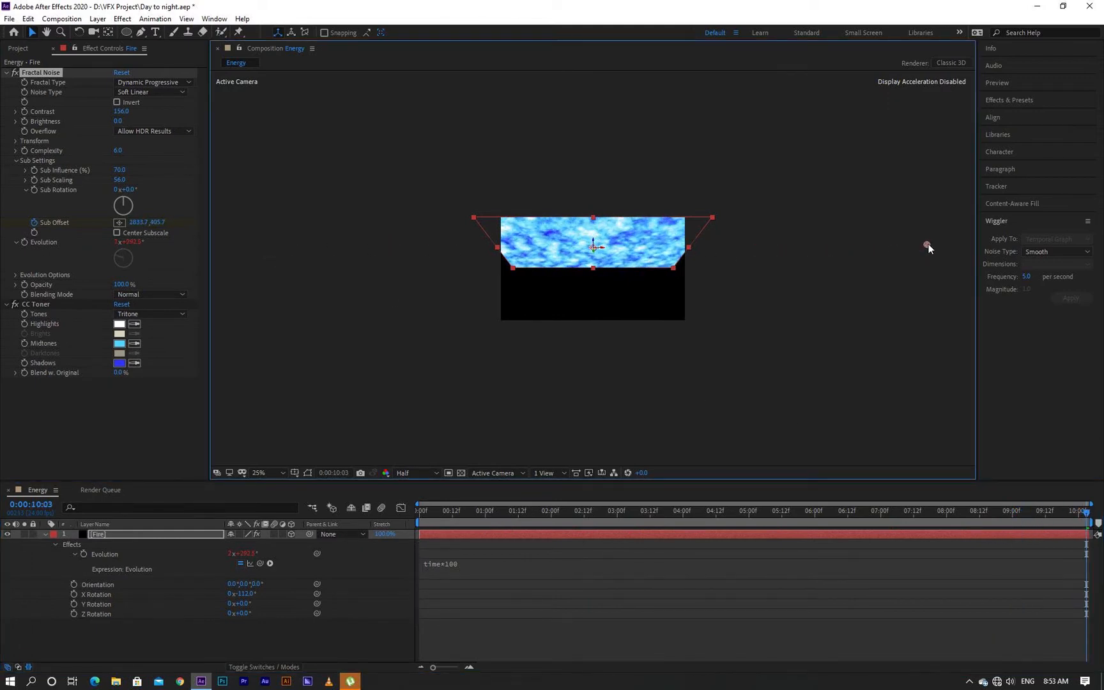
pyautogui.click(254, 470)
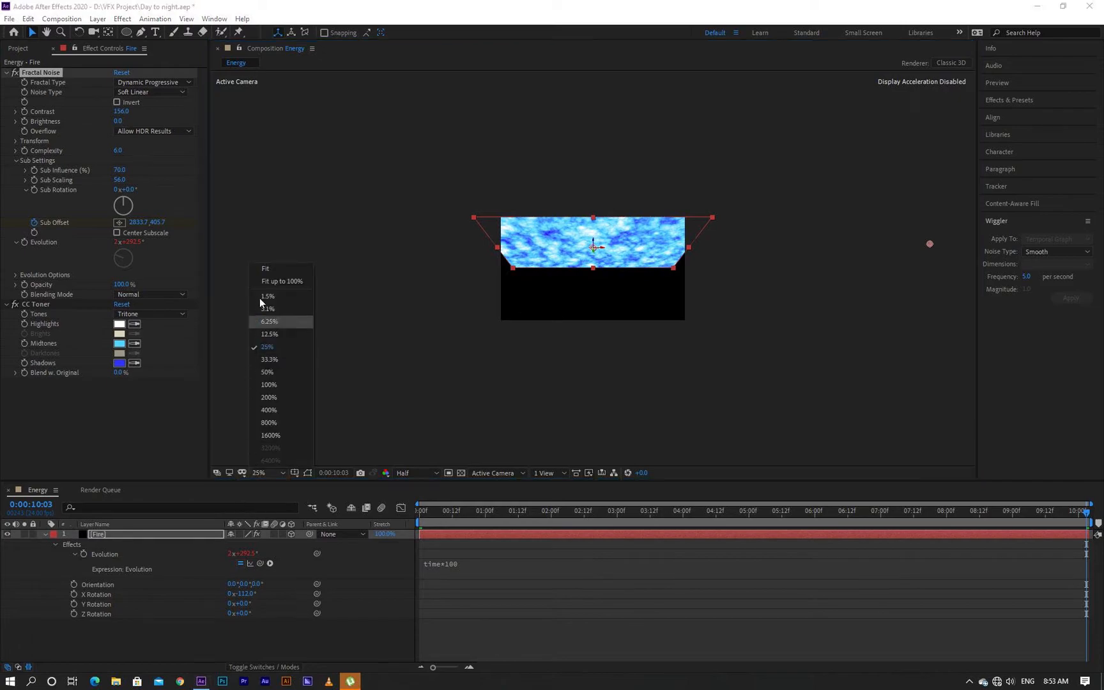
pyautogui.click(266, 268)
pyautogui.press('space')
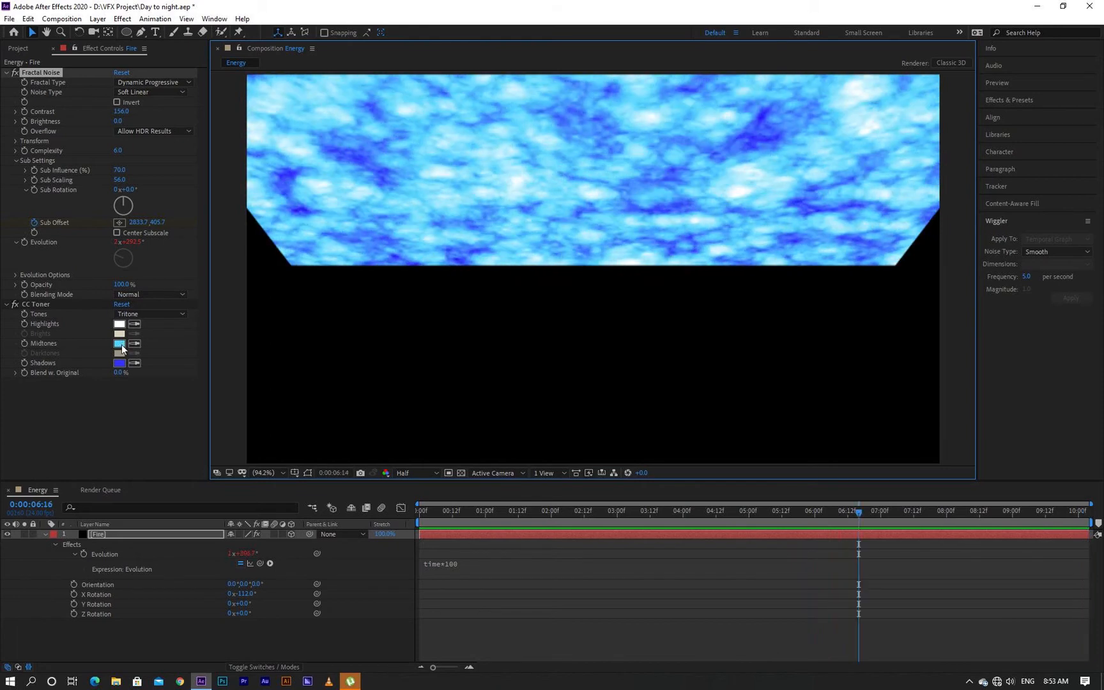
# - Change the CC Toner Midtones color to a deeper blue, 55A1FF
pyautogui.click(119, 344)
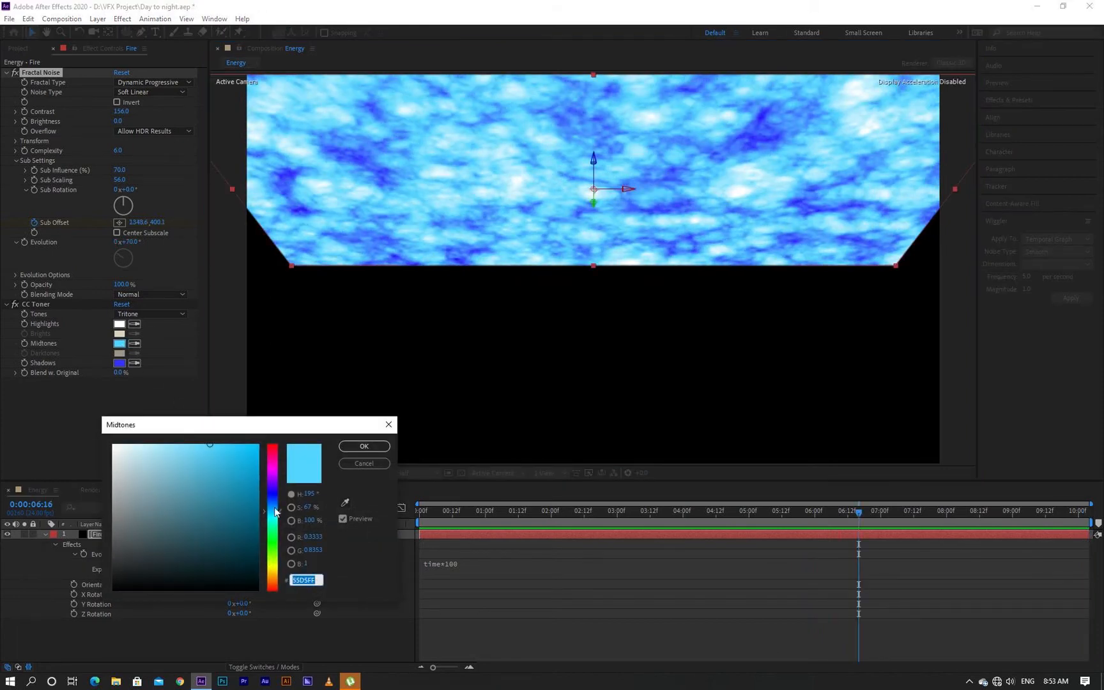
pyautogui.moveTo(275, 511); pyautogui.dragTo(275, 508)
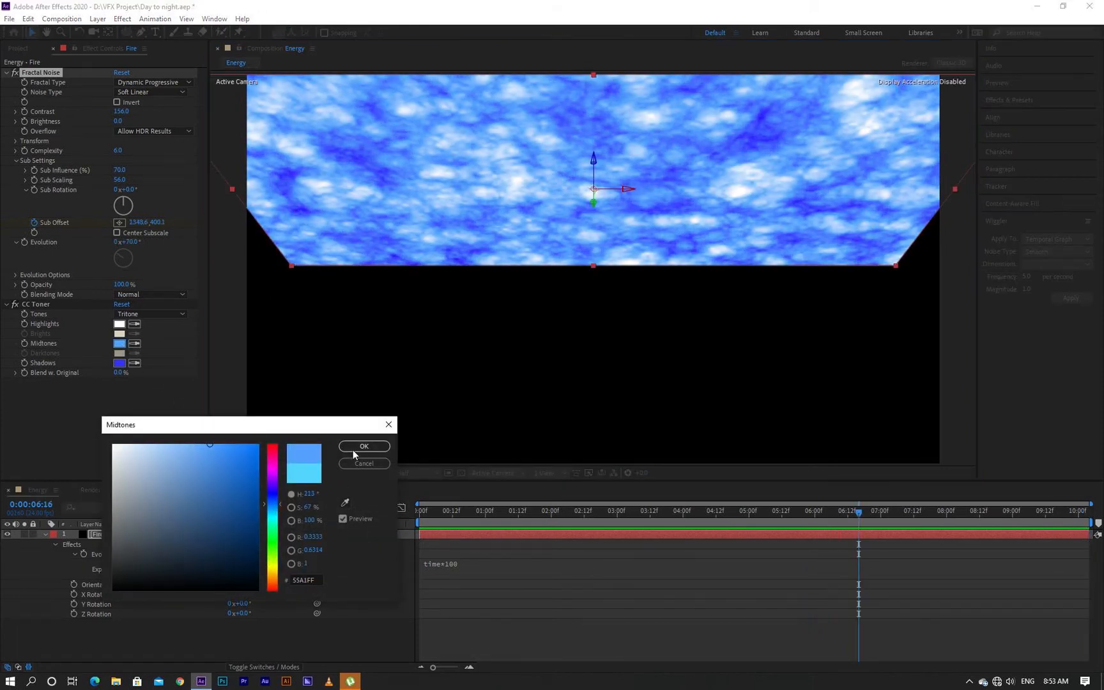
pyautogui.click(353, 447)
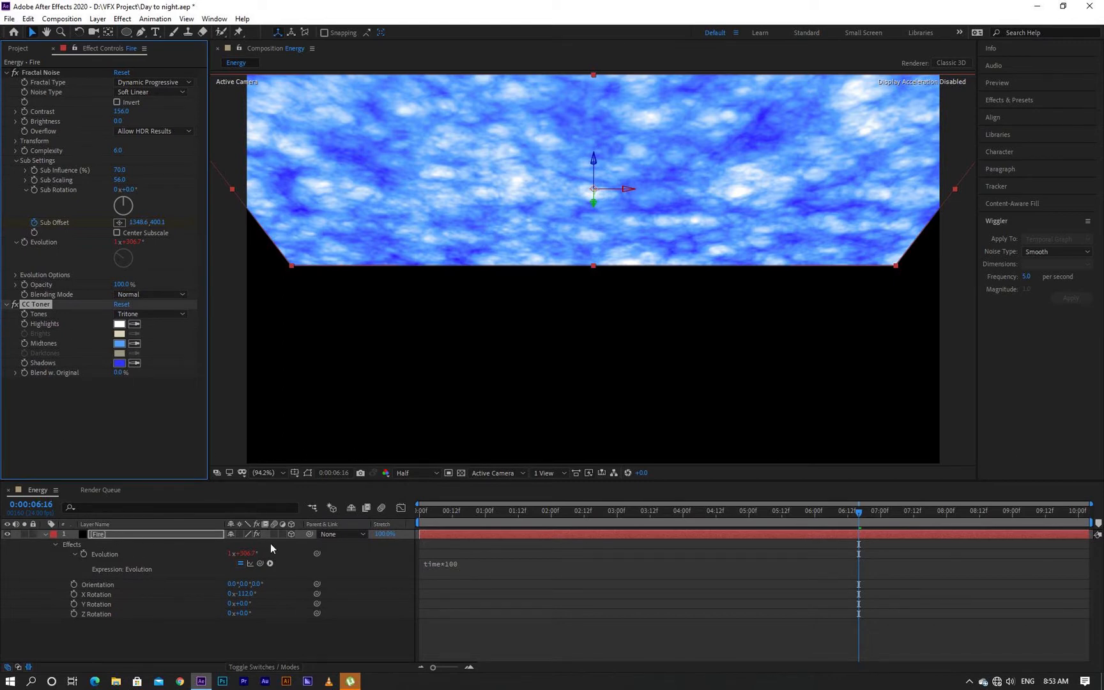
# - Delete the Fire layer and create a new bright blue solid, 1280 × 720 px, in the Energy composition
pyautogui.click(204, 534)
pyautogui.press('Delete')
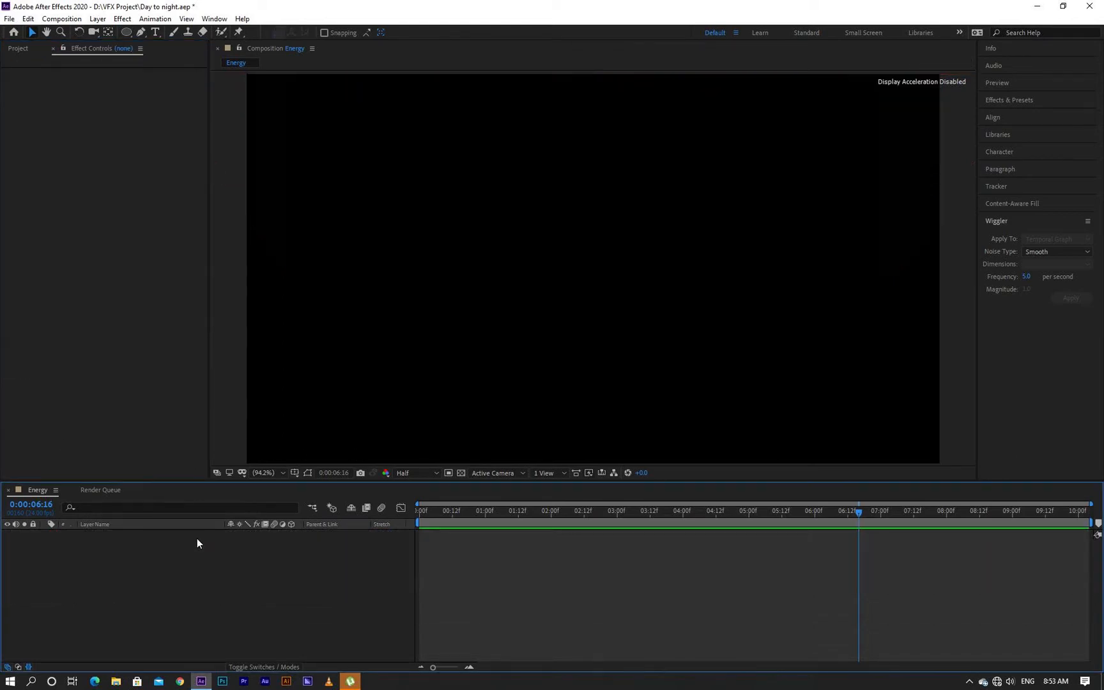
pyautogui.rightClick(169, 563)
pyautogui.moveTo(298, 434)
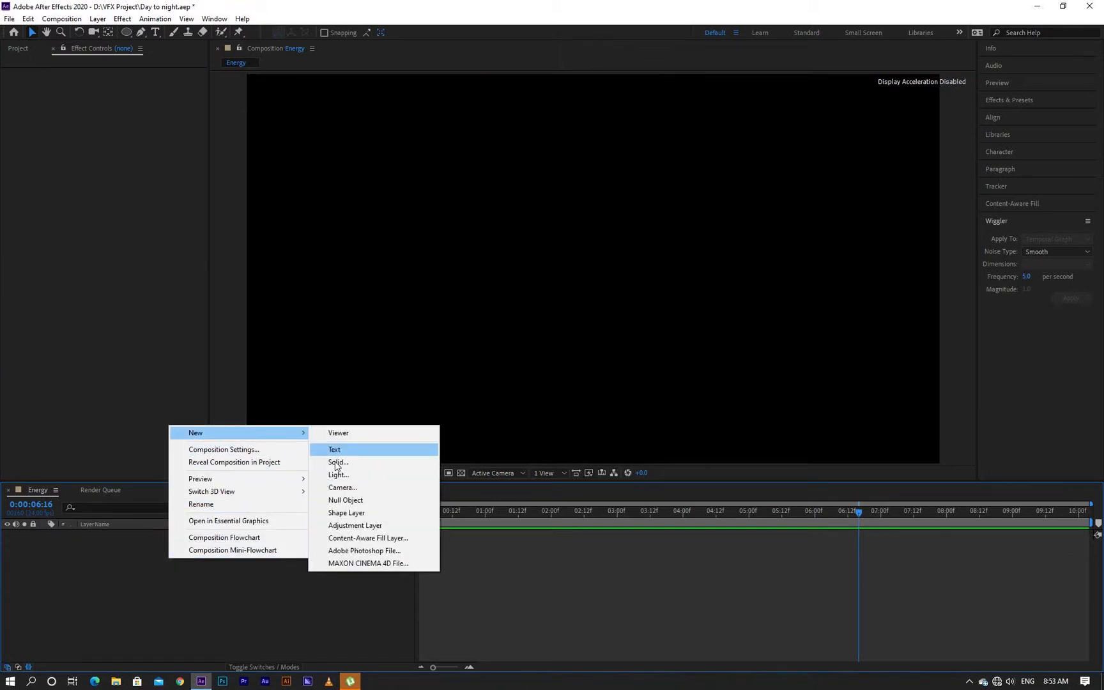
pyautogui.click(336, 462)
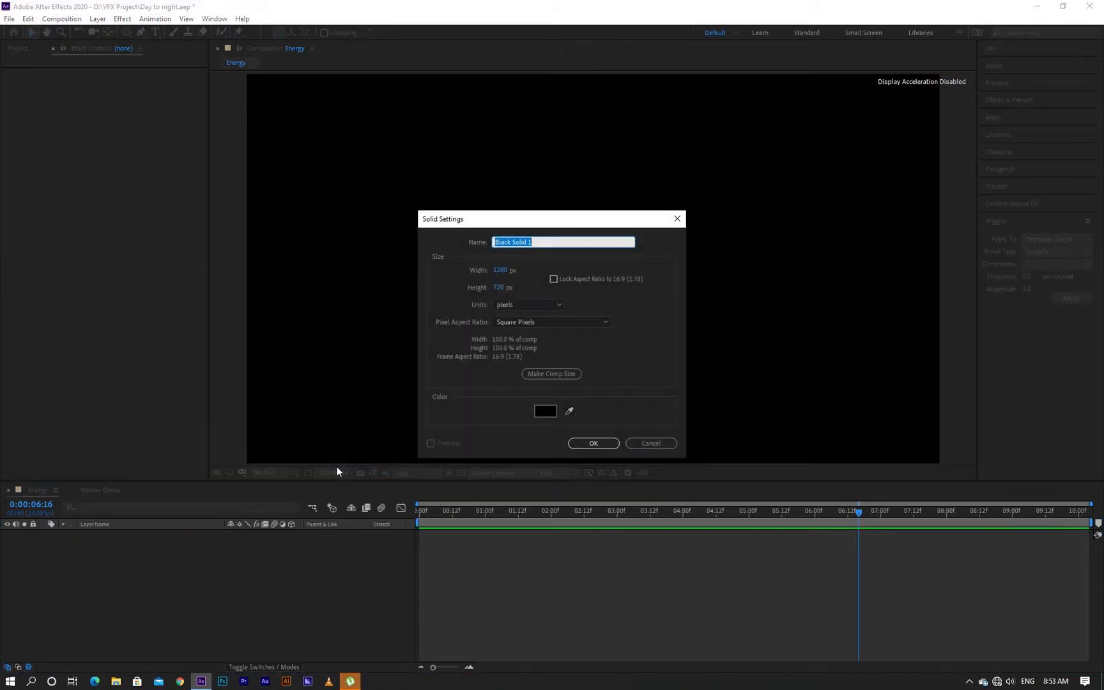
pyautogui.click(546, 412)
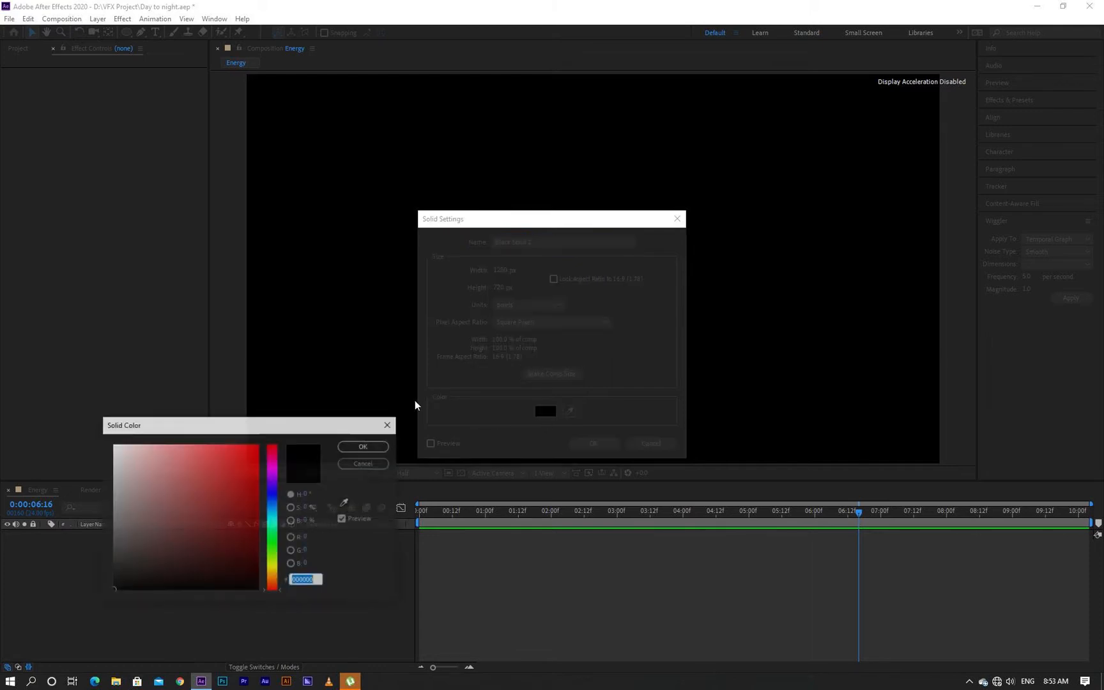
pyautogui.click(273, 504)
pyautogui.click(247, 481)
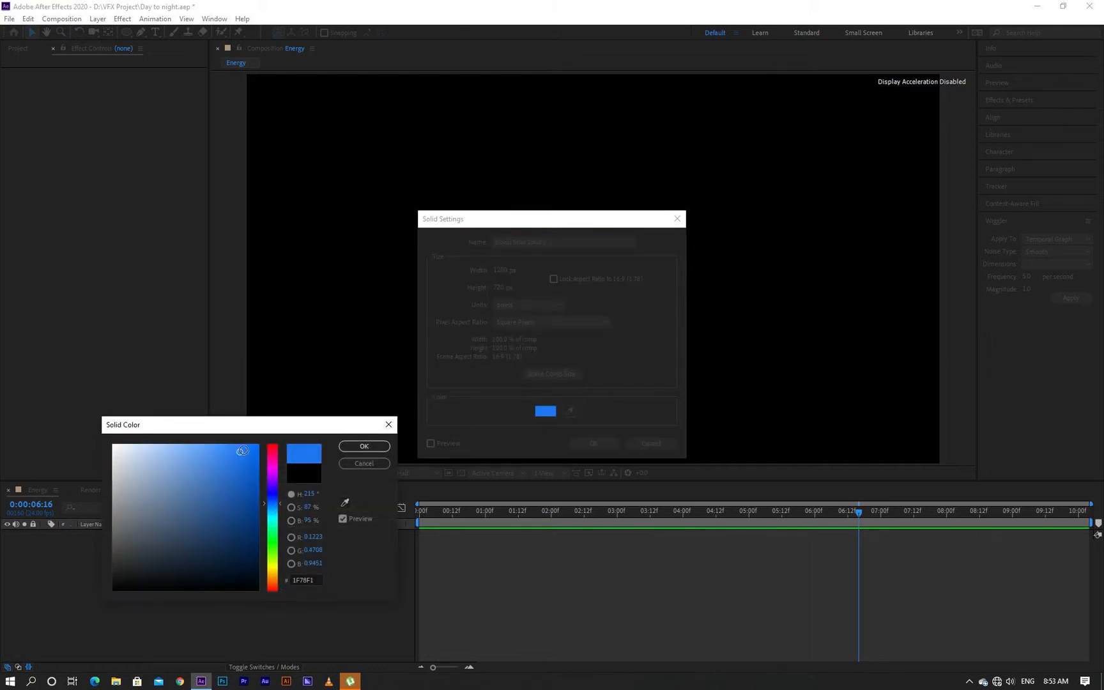
pyautogui.click(365, 446)
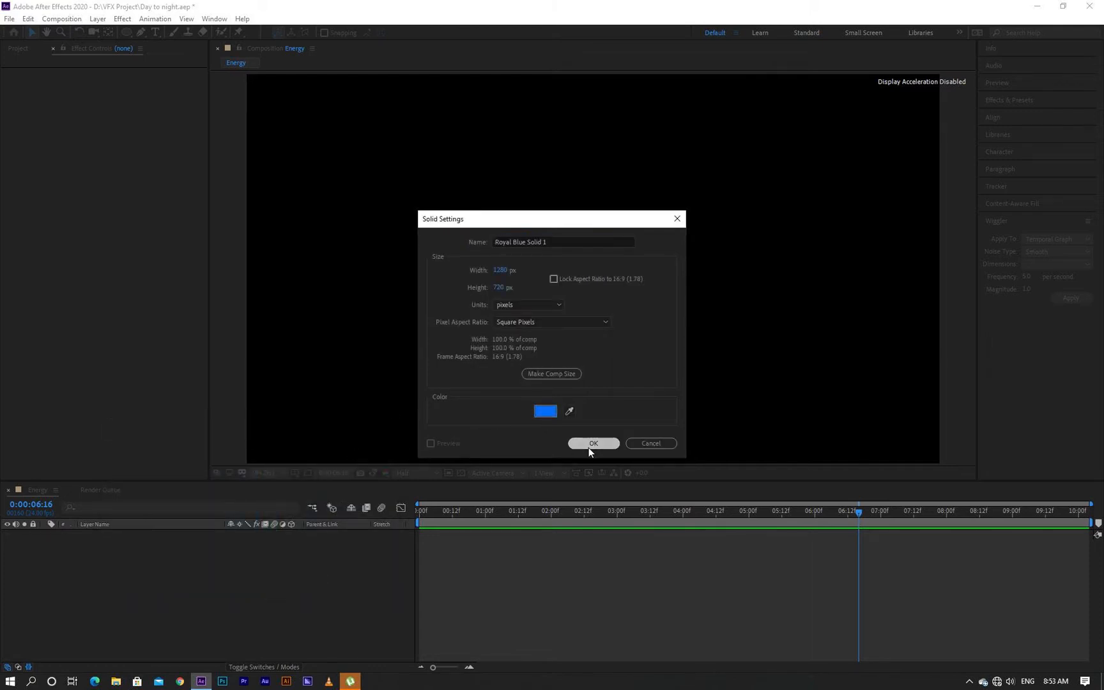
pyautogui.click(590, 443)
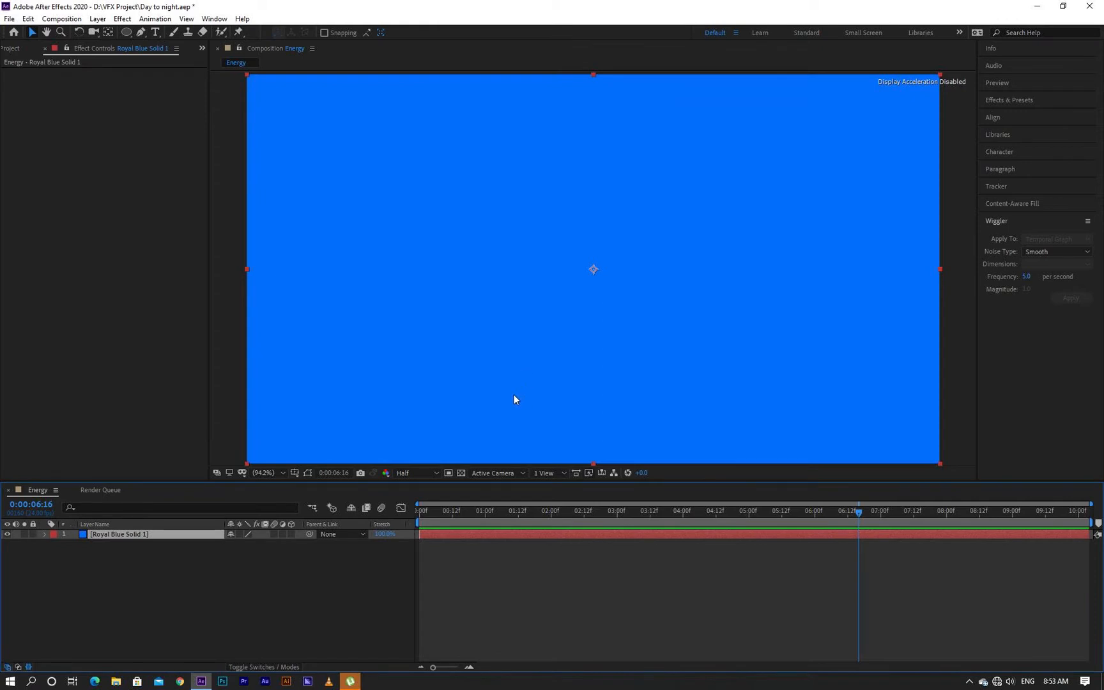
# - Draw an elliptical mask near the middle of the blue solid and hide the mask outline in the viewer
pyautogui.click(127, 32)
pyautogui.moveTo(440, 178); pyautogui.dragTo(674, 326)
pyautogui.click(188, 621)
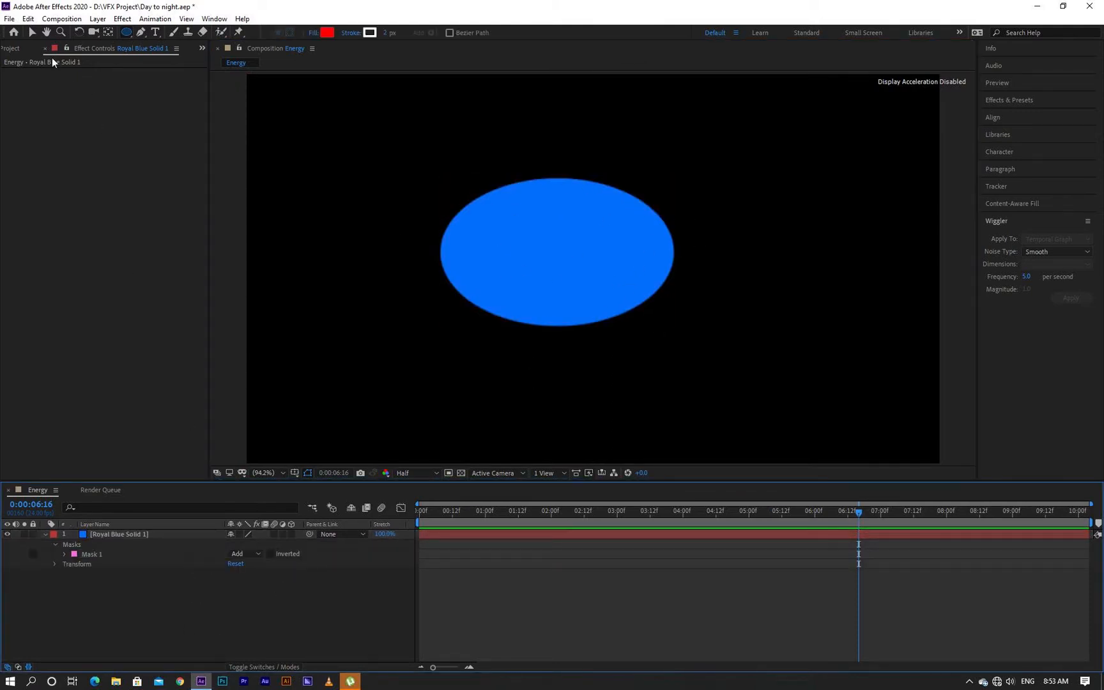
pyautogui.click(32, 33)
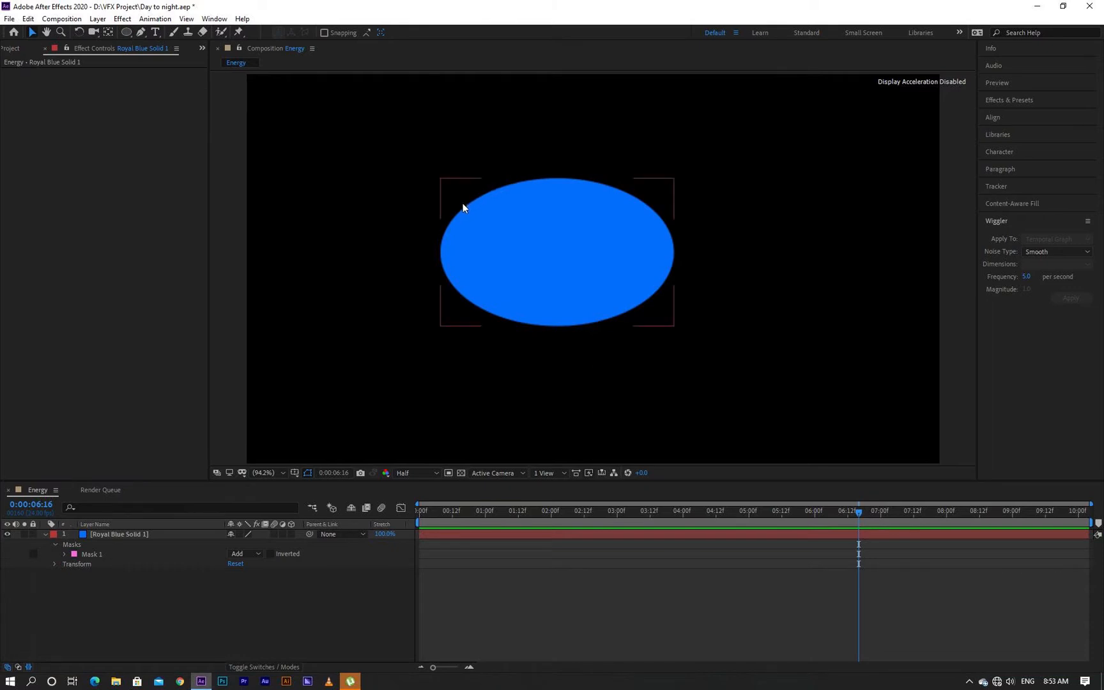
pyautogui.click(156, 535)
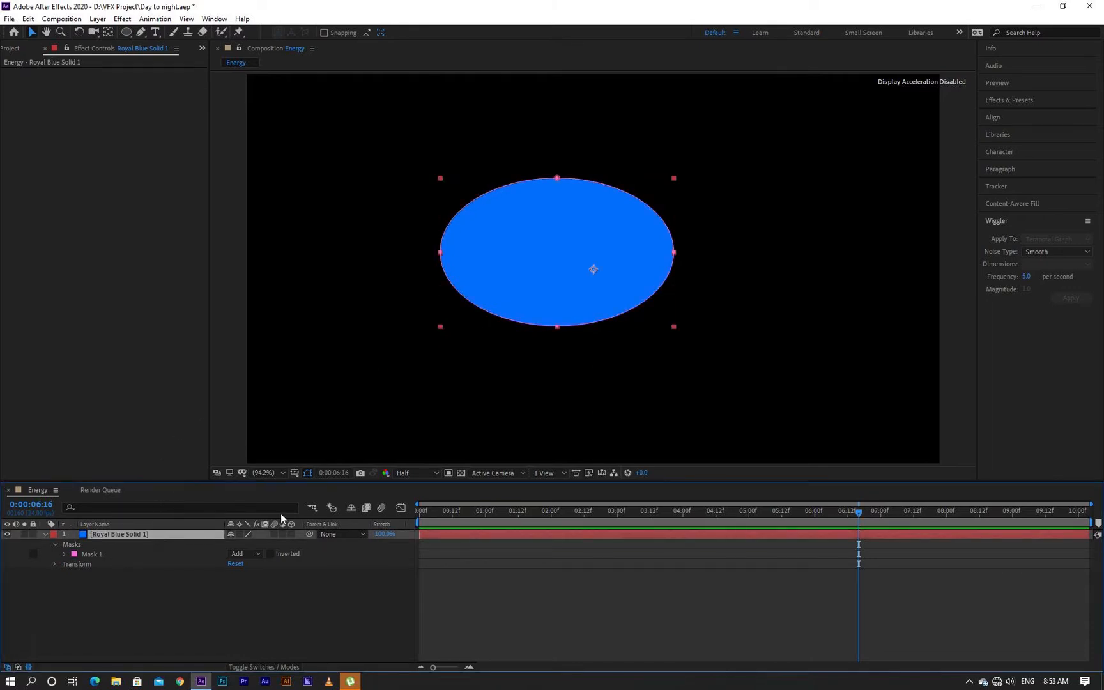
pyautogui.click(307, 474)
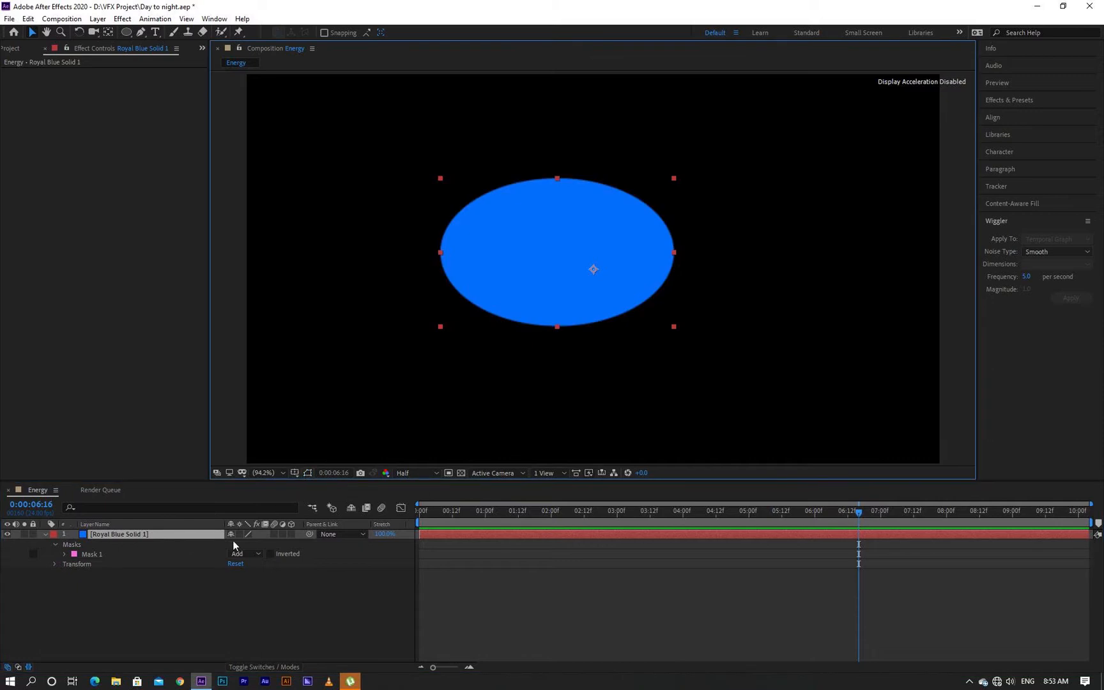
# - Apply Roughen Edges to the blue solid with the Spiky edge type and a Border of about 46.20
pyautogui.hotkey('ctrl', 'space')
pyautogui.write('roug')
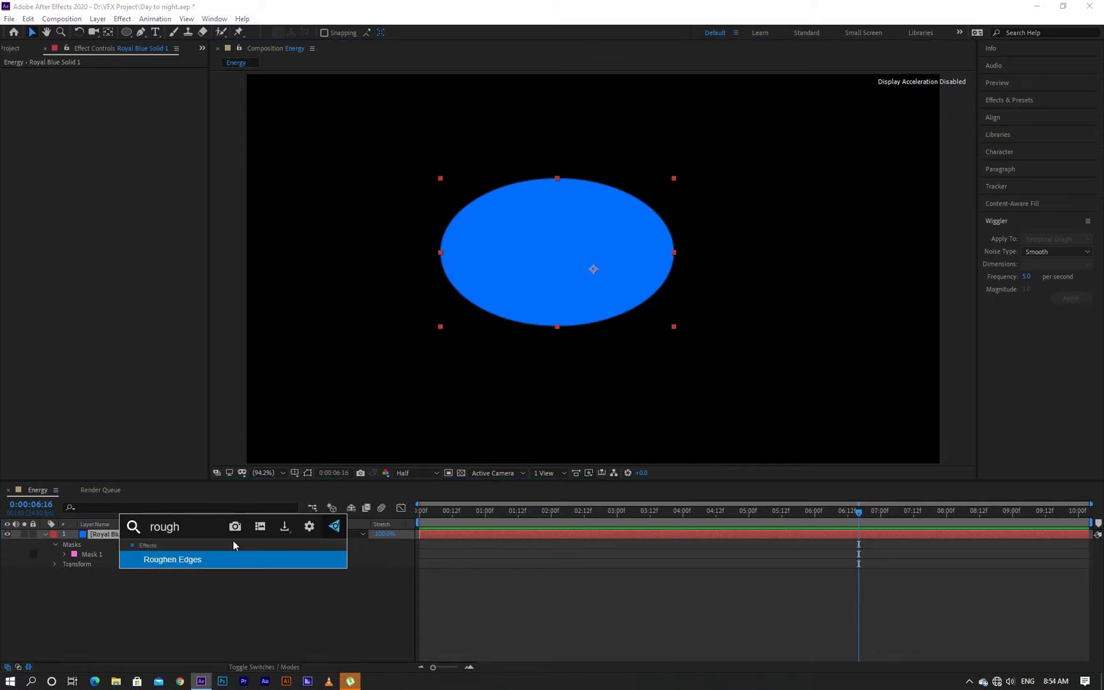
pyautogui.press('Return')
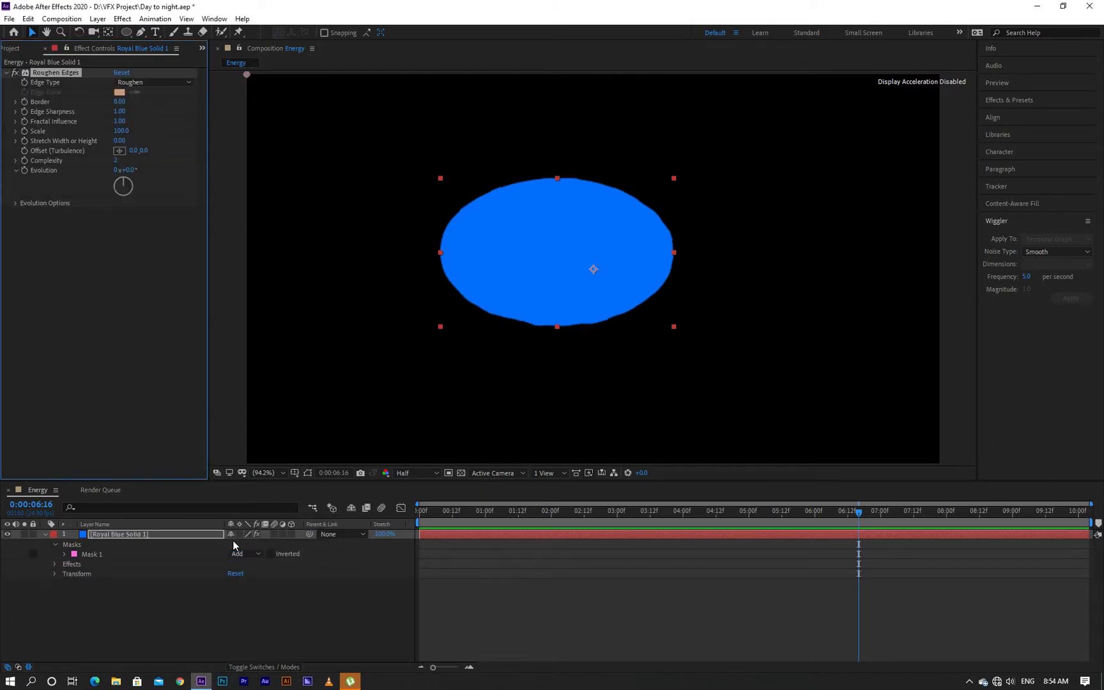
pyautogui.click(159, 84)
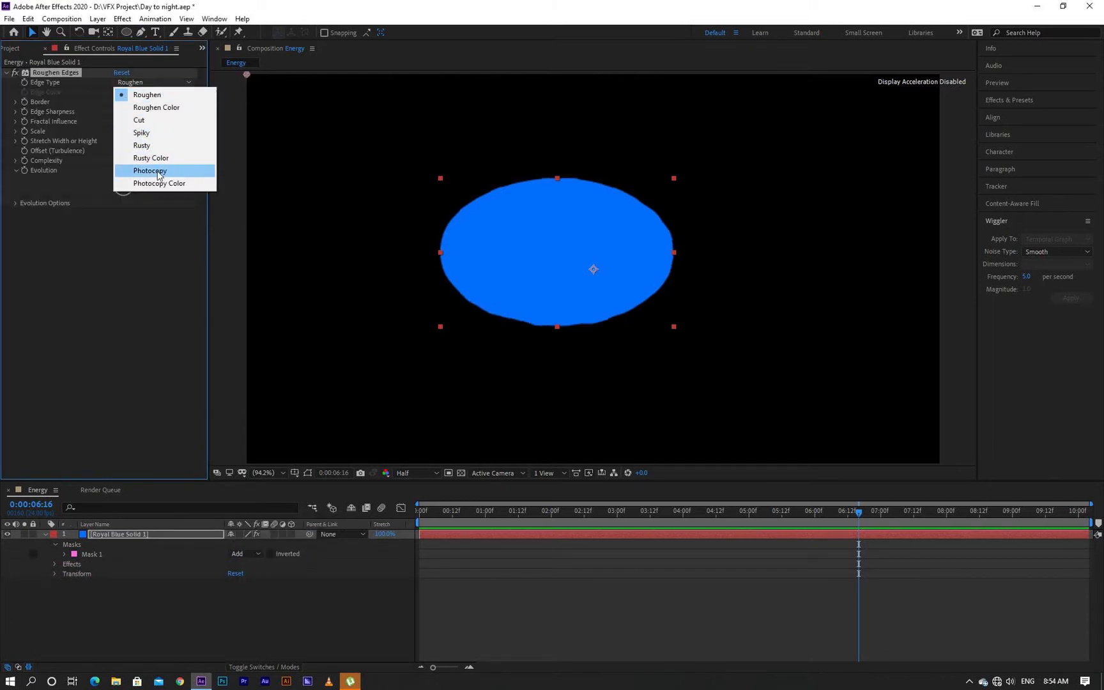
pyautogui.click(153, 133)
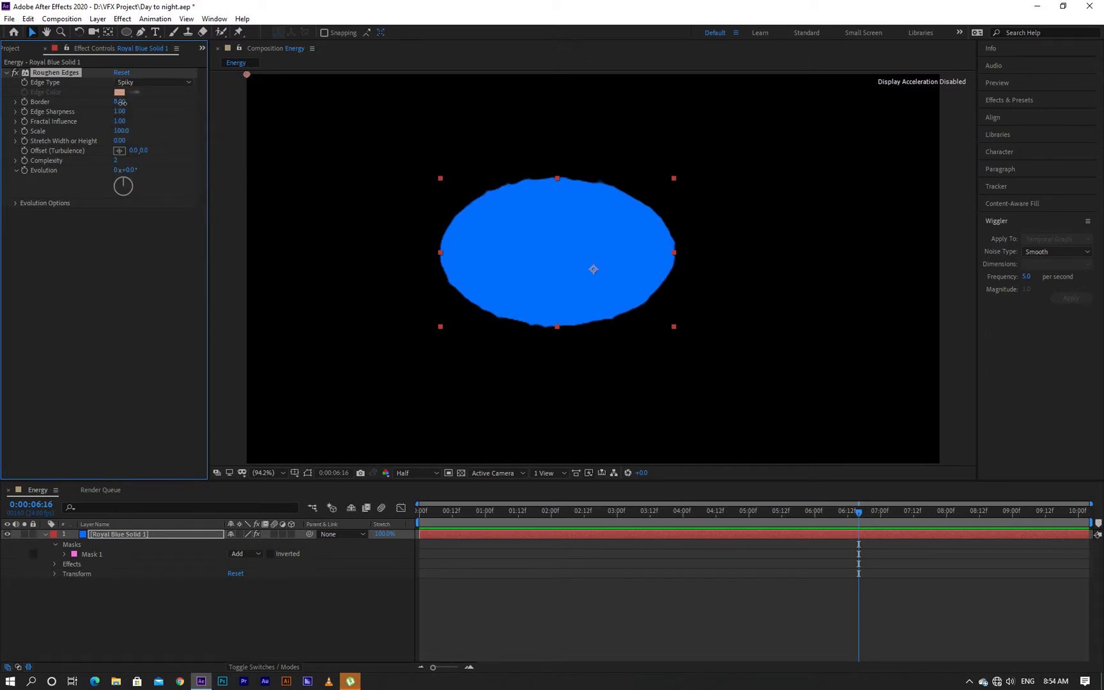
pyautogui.moveTo(121, 103); pyautogui.dragTo(131, 103)
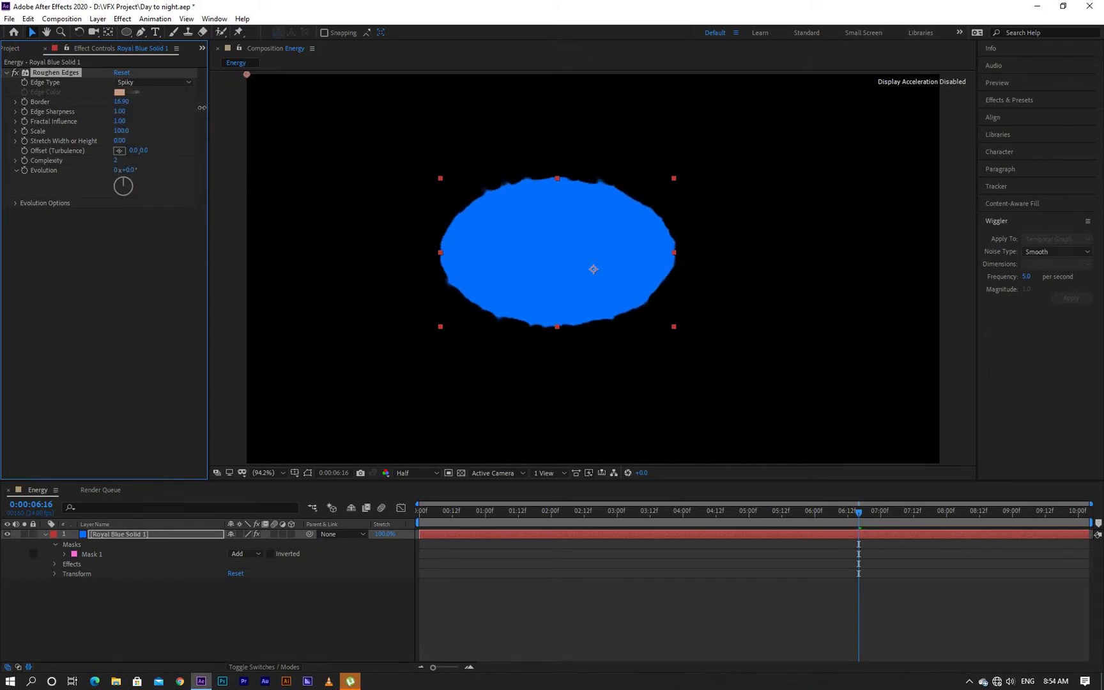
pyautogui.moveTo(201, 108); pyautogui.dragTo(328, 122)
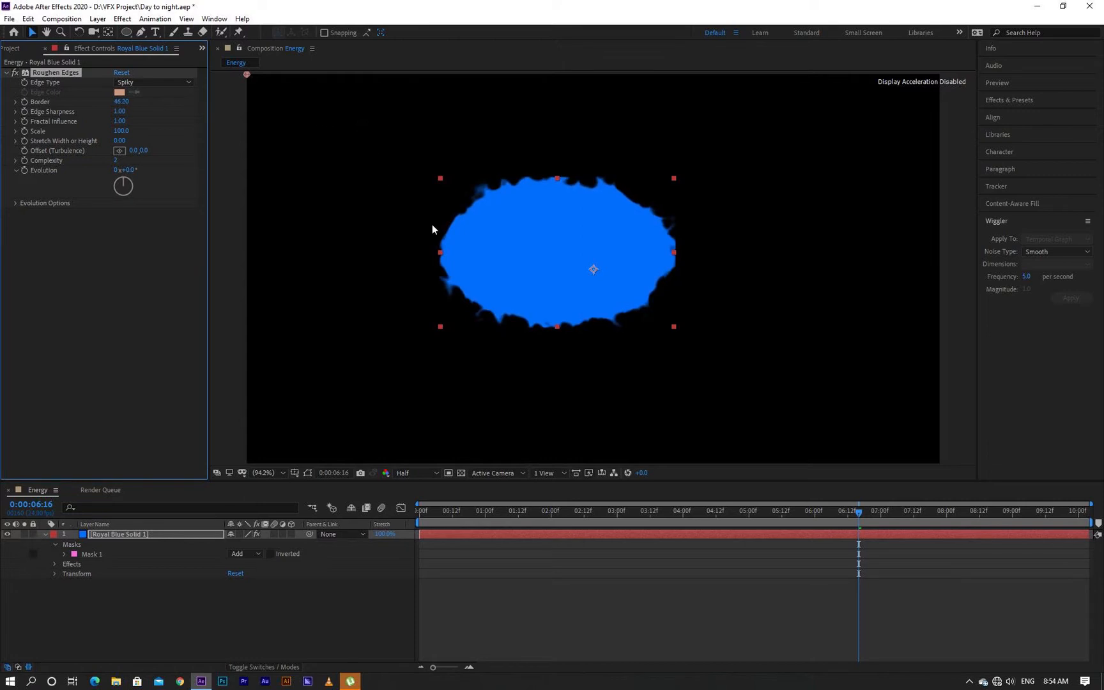
# - Enlarge the composition view to 100% and set the preview resolution to Full
pyautogui.press('.')
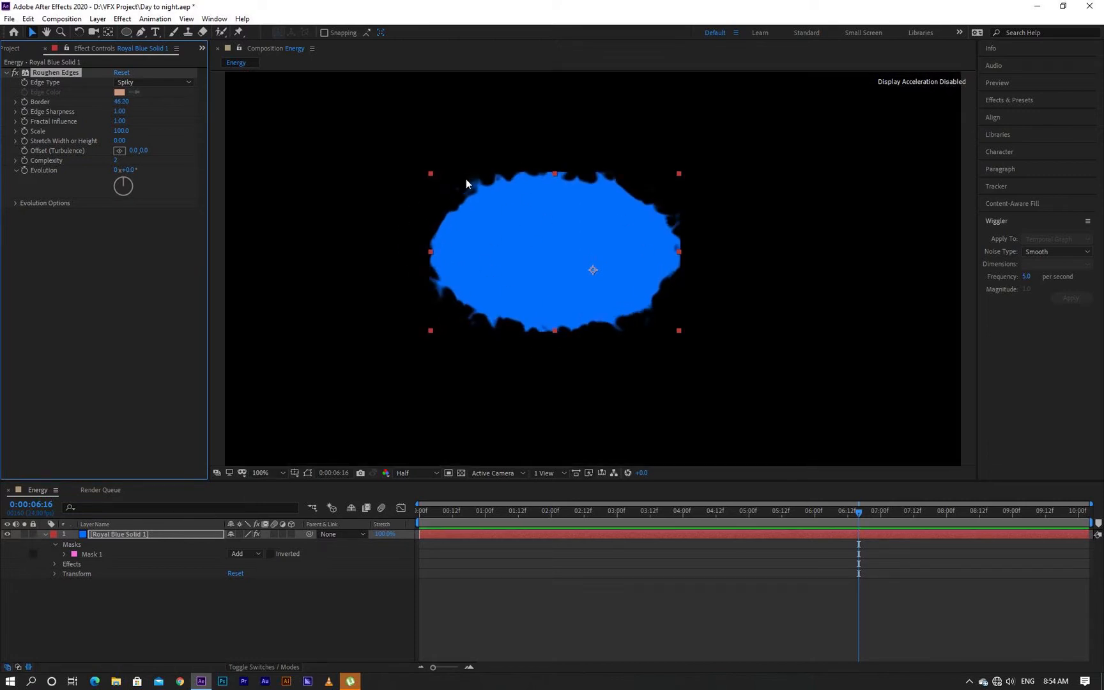
pyautogui.click(405, 474)
pyautogui.click(409, 513)
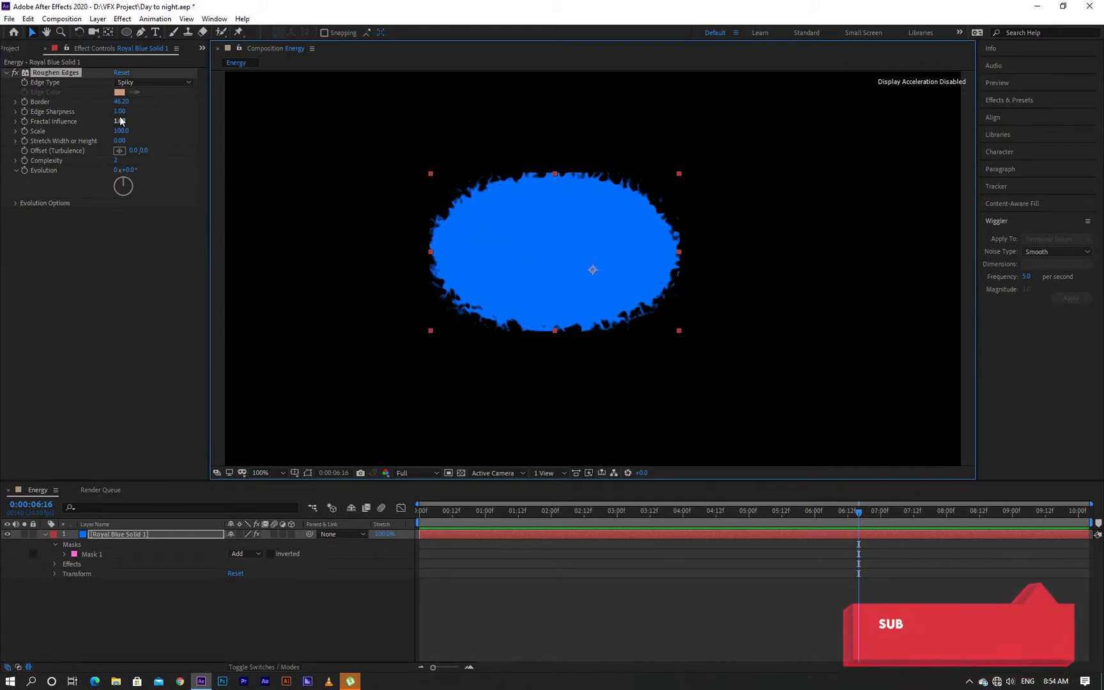
# - Try Roughen Edges with Edge Sharpness 0.74, Fractal Influence 0.67, Scale 109 and Evolution 48°, and delete the effect
pyautogui.moveTo(120, 111); pyautogui.dragTo(61, 173)
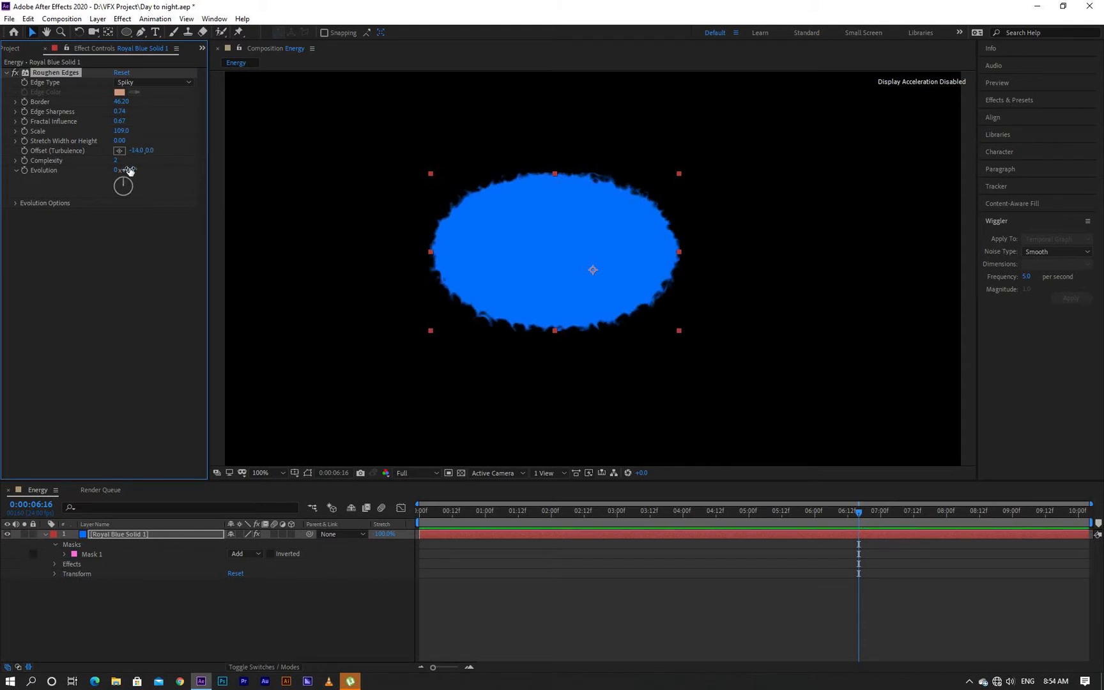
pyautogui.moveTo(138, 169); pyautogui.dragTo(217, 231)
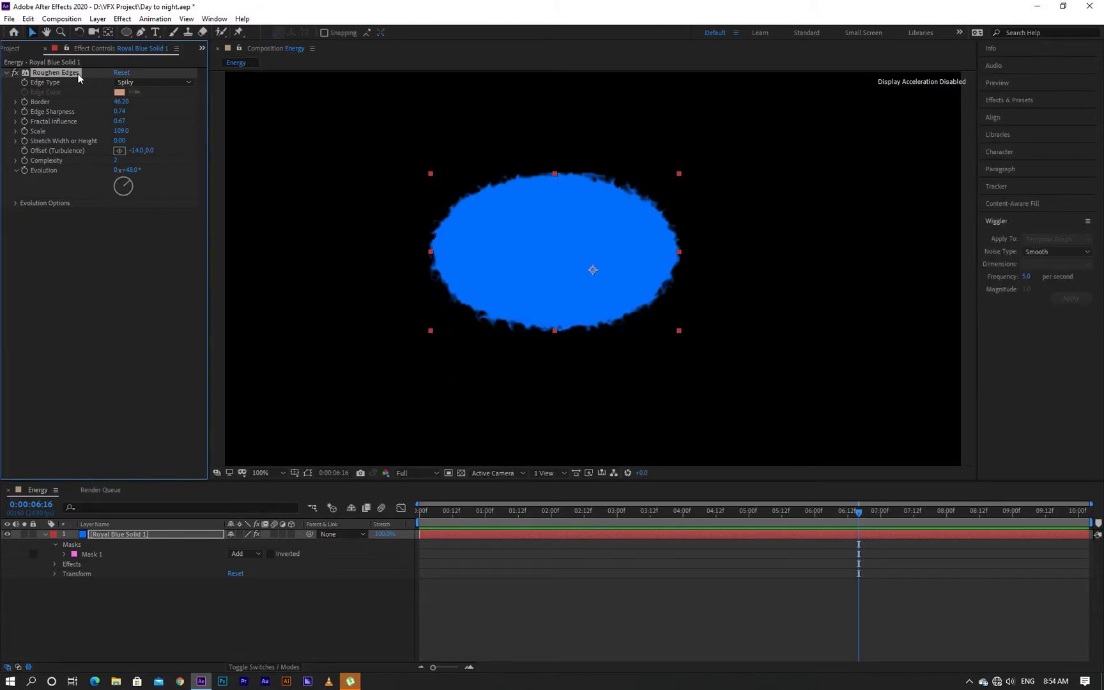
pyautogui.press('Delete')
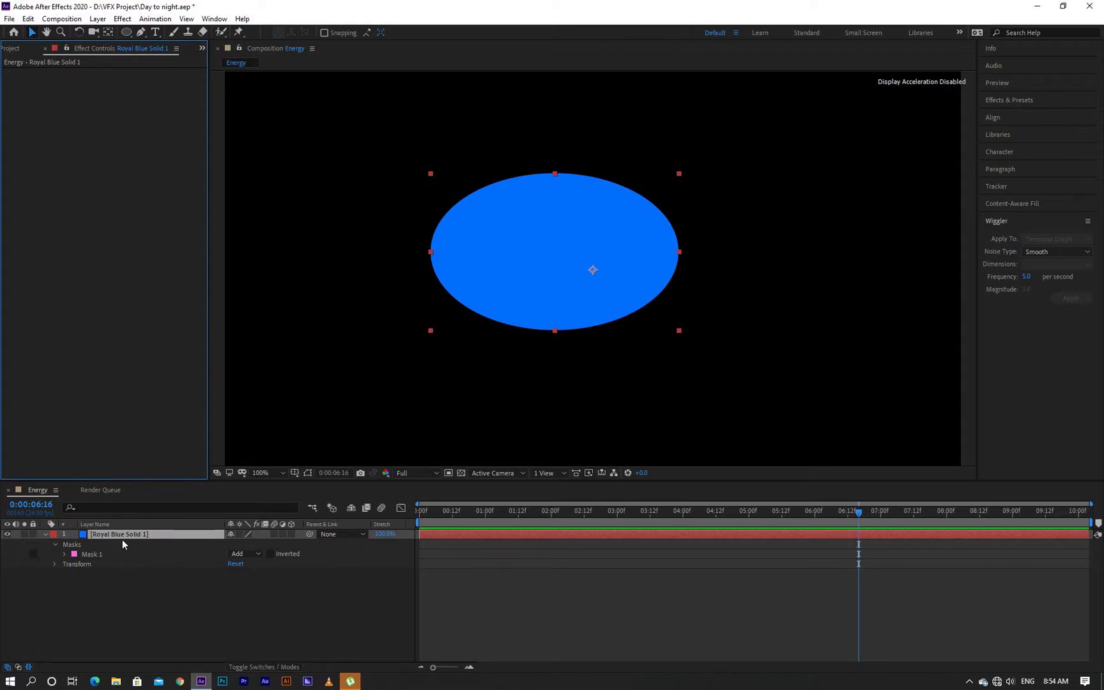
# - Apply Fractal Noise to the blue solid and delete its elliptical mask
pyautogui.hotkey('ctrl', 'space')
pyautogui.write('frac')
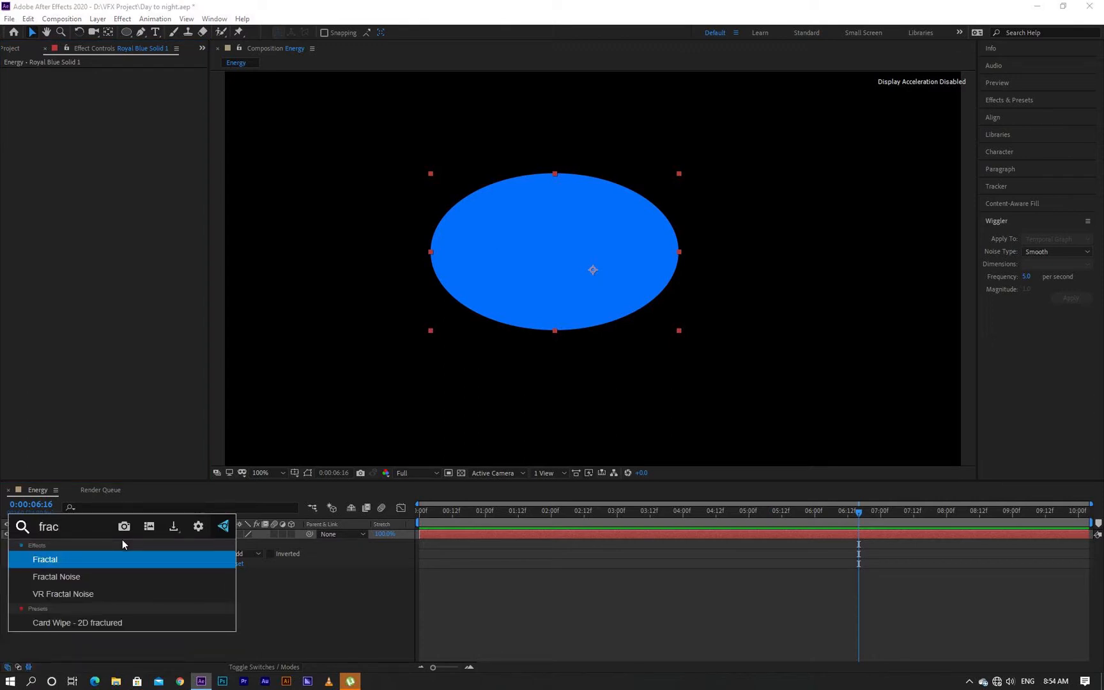
pyautogui.press('Down')
pyautogui.press('Return')
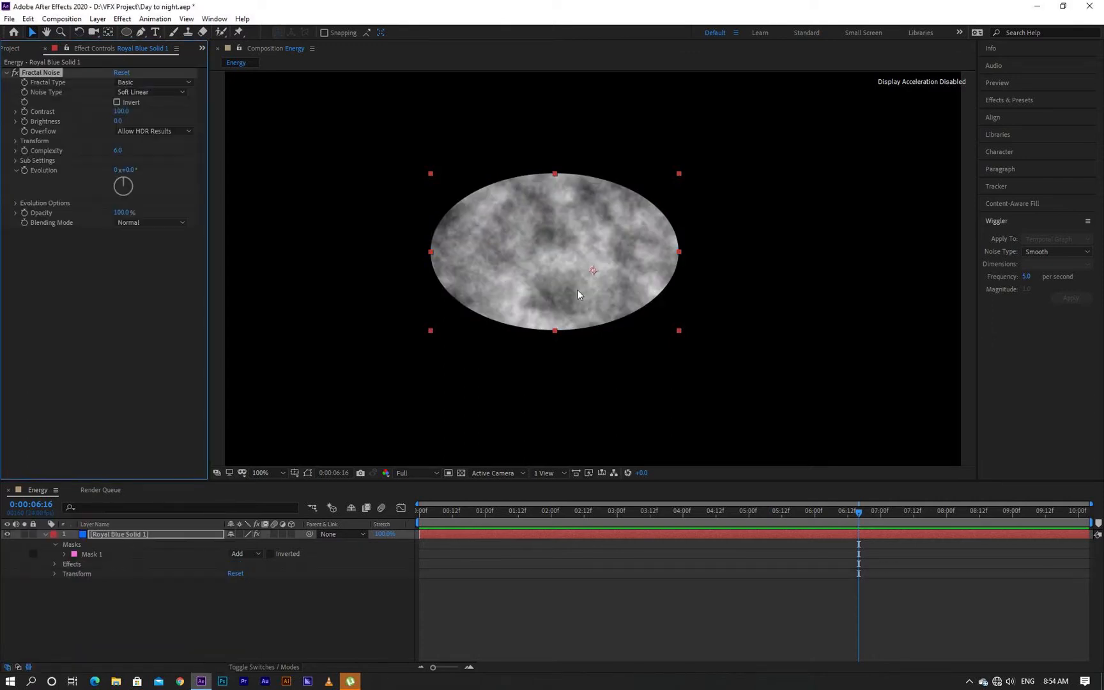
pyautogui.click(130, 556)
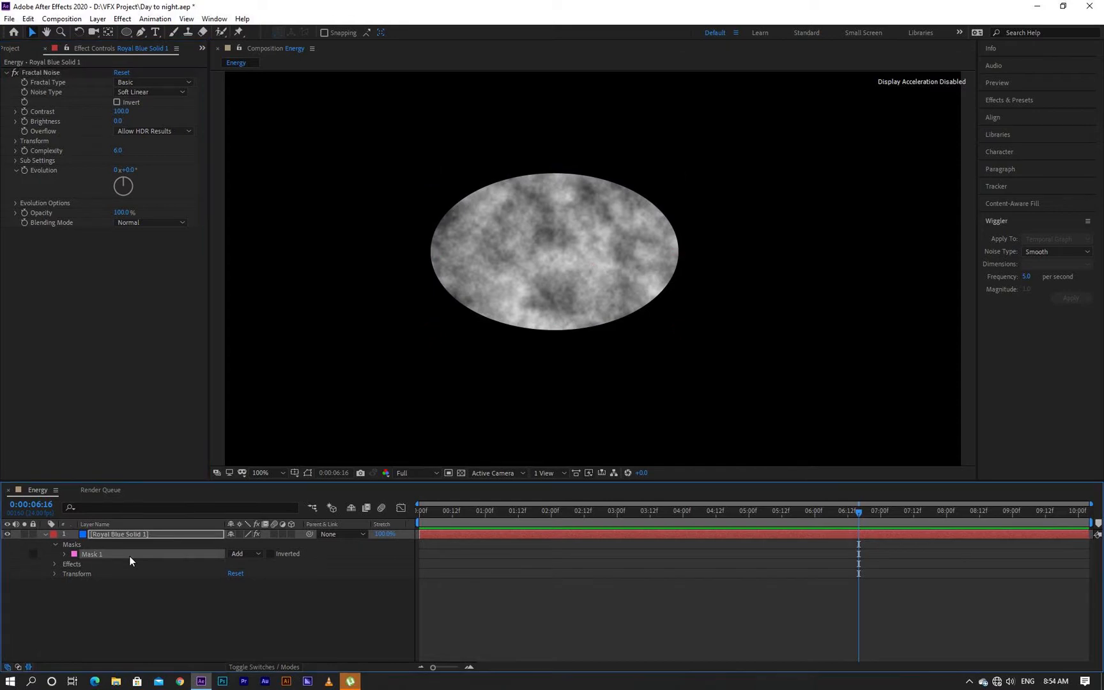
pyautogui.press('Delete')
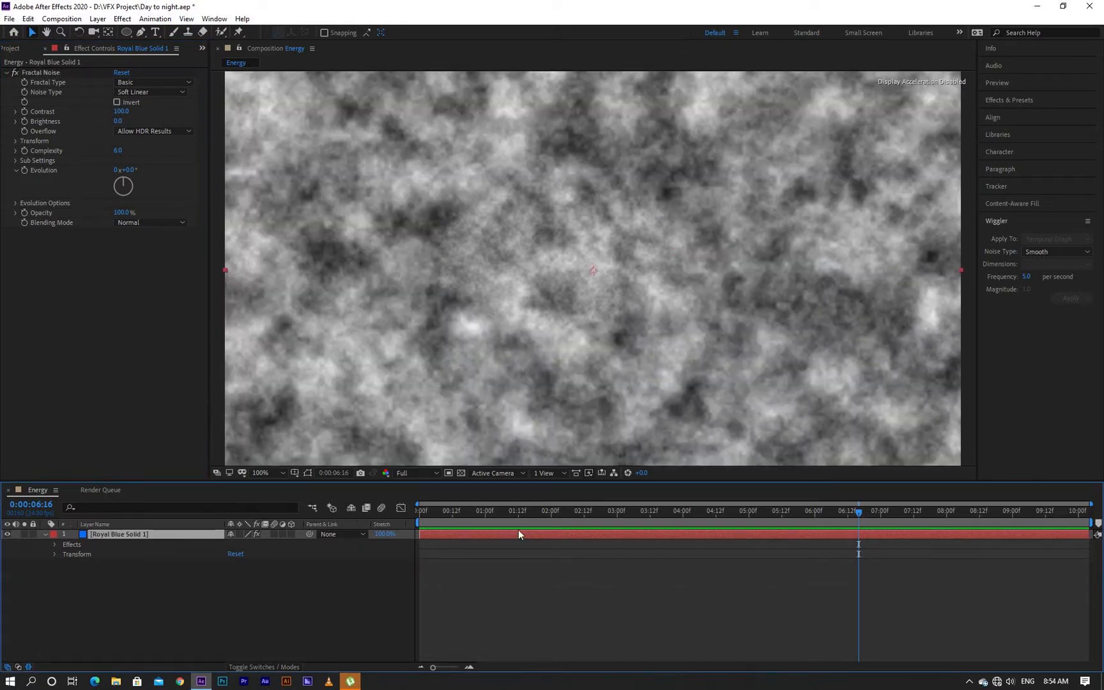
# - Apply Turbulent Displace to the solid and set its Amount to about 106 and Size to about 41
pyautogui.moveTo(504, 511); pyautogui.dragTo(552, 535)
pyautogui.hotkey('ctrl', 'space')
pyautogui.write('tur')
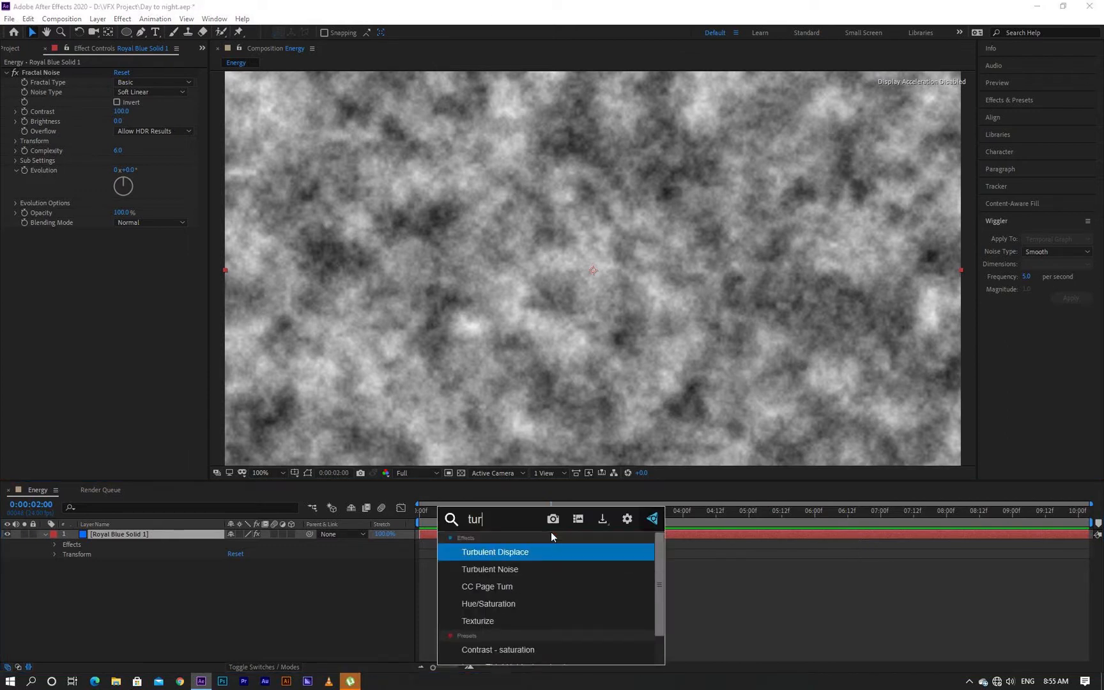
pyautogui.press('Return')
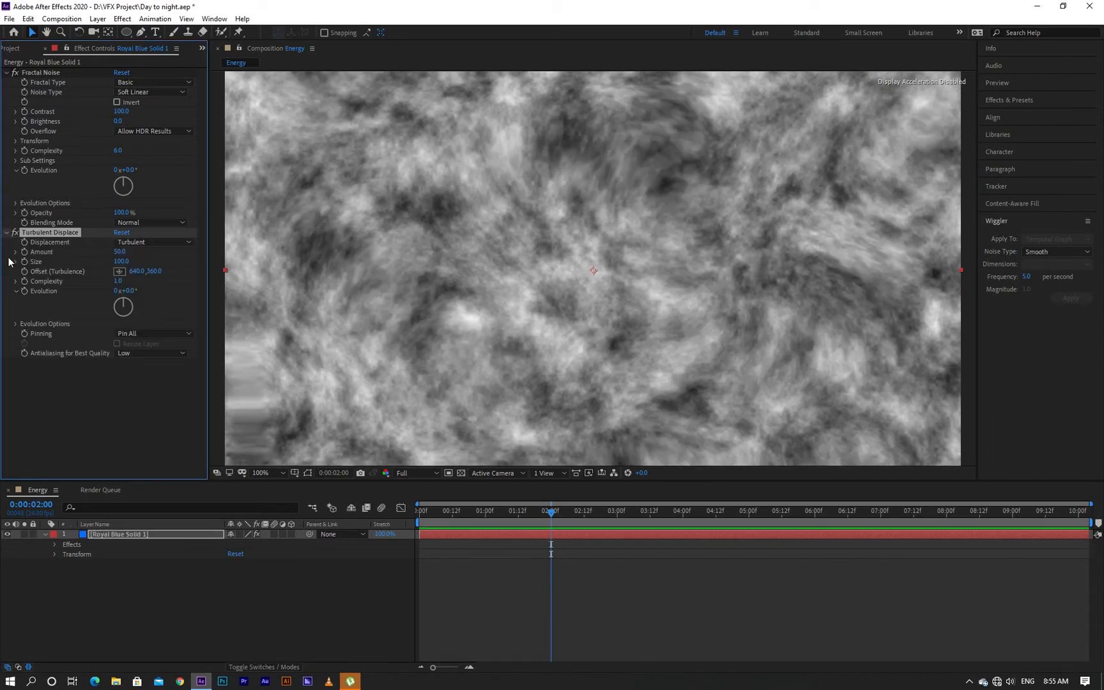
pyautogui.click(15, 234)
pyautogui.click(15, 233)
pyautogui.moveTo(119, 252); pyautogui.dragTo(90, 267)
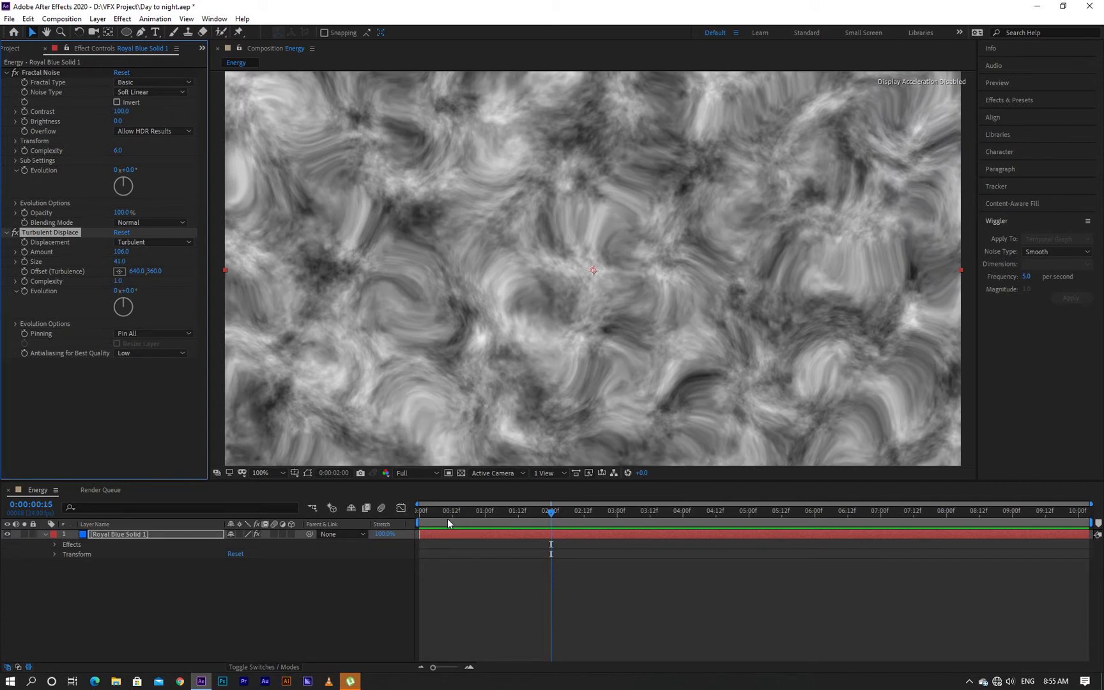
# - Add the expression time*150 to the Turbulent Displace Evolution and preview the animation
pyautogui.moveTo(448, 519); pyautogui.dragTo(430, 518)
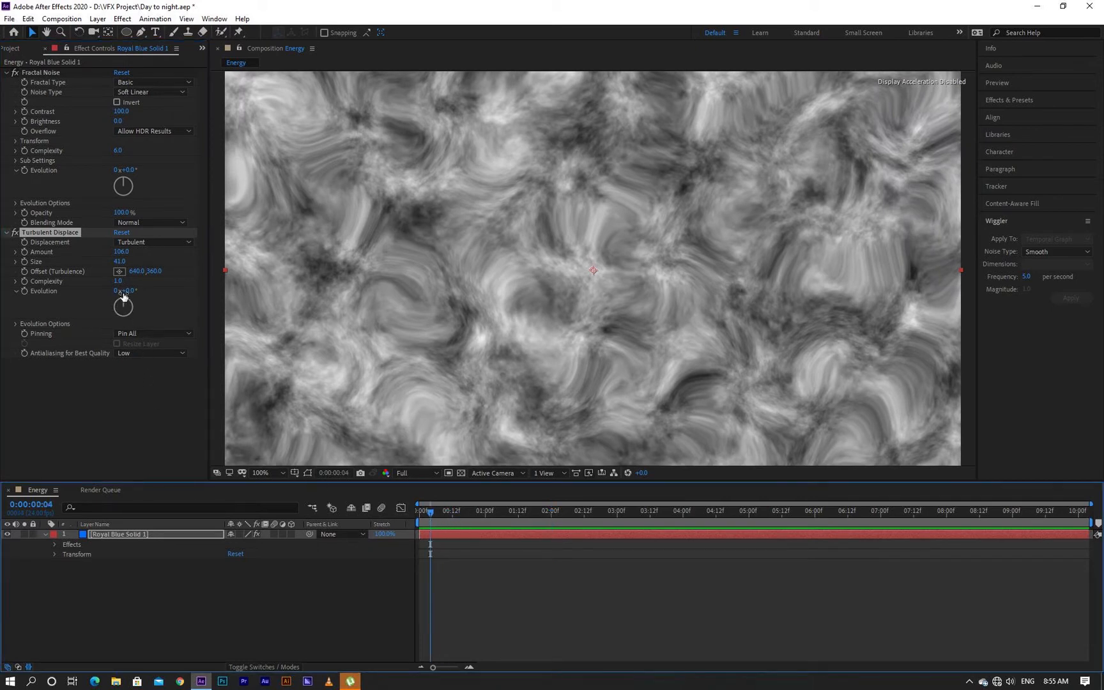
pyautogui.keyDown('alt'); pyautogui.click(24, 291); pyautogui.keyUp('alt')
pyautogui.write('t')
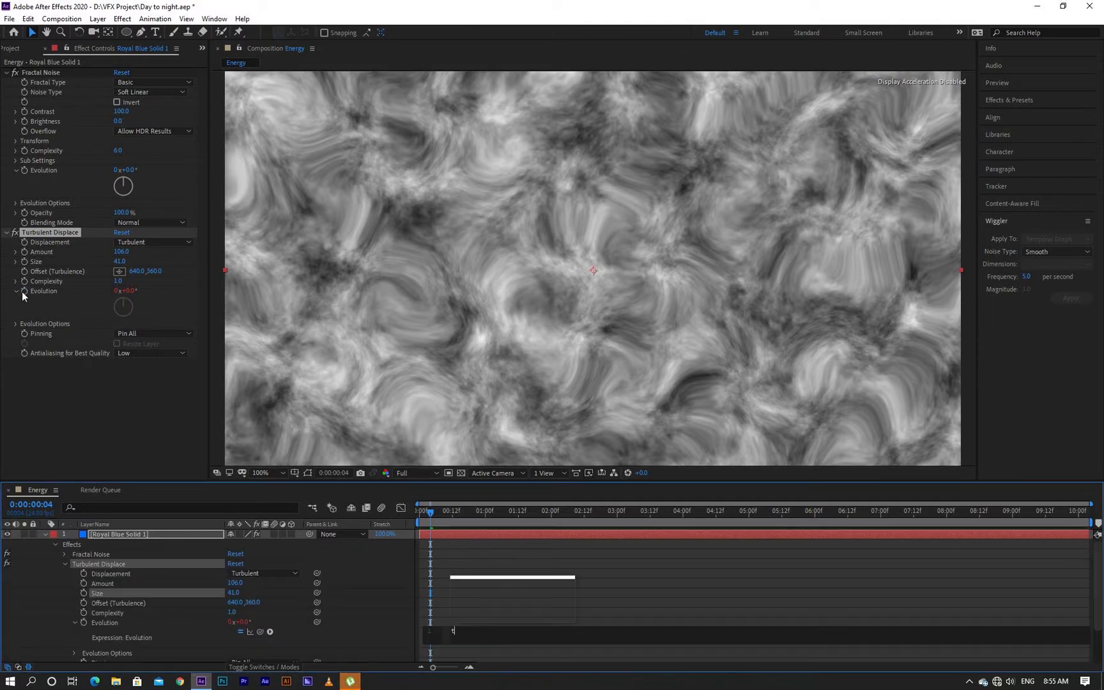
pyautogui.write('ime*')
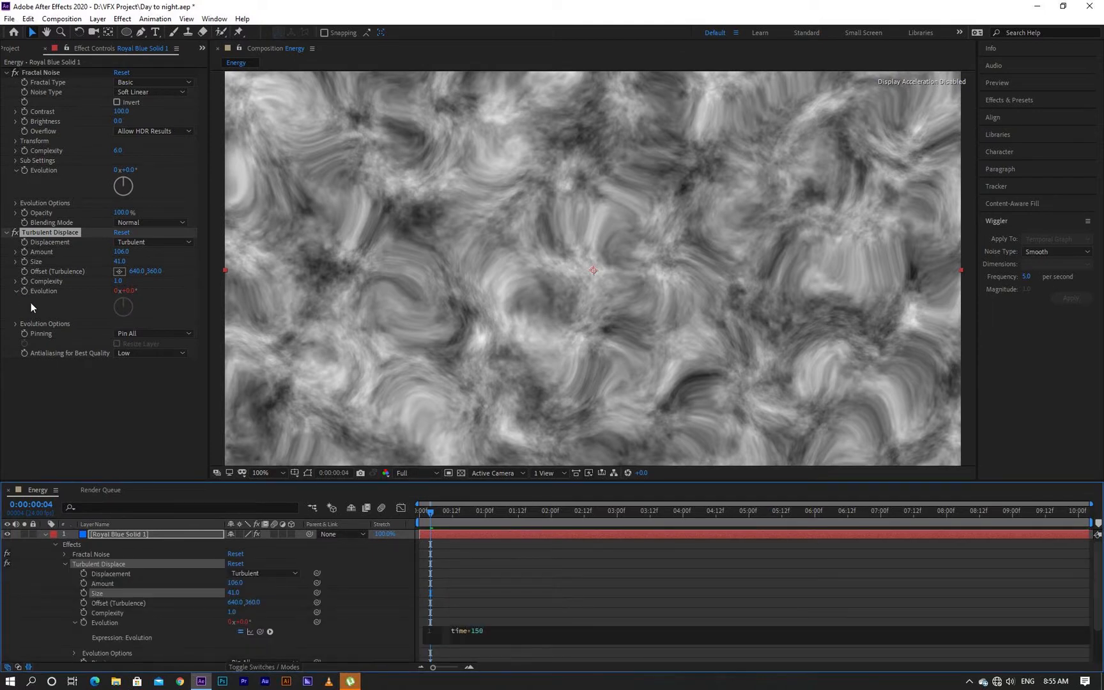
pyautogui.click(444, 593)
pyautogui.press('space')
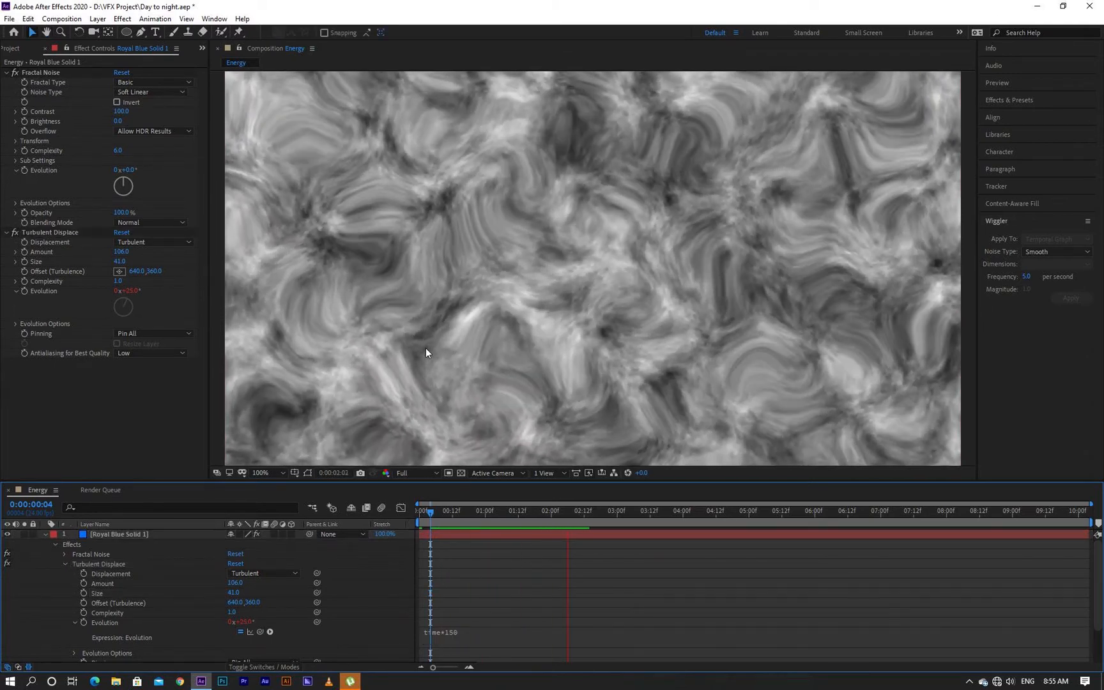
pyautogui.press('space')
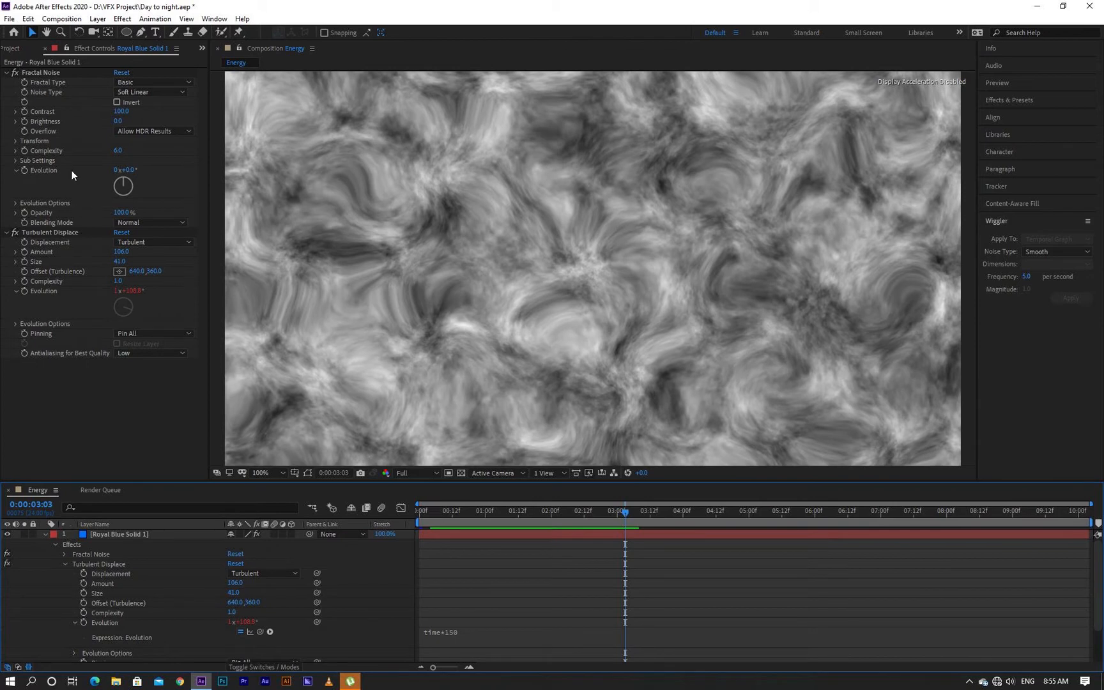
# - At 0:00:00:00, keyframe the Fractal Noise Sub Offset with its point moved to about 614, 2311, far below the frame
pyautogui.click(16, 161)
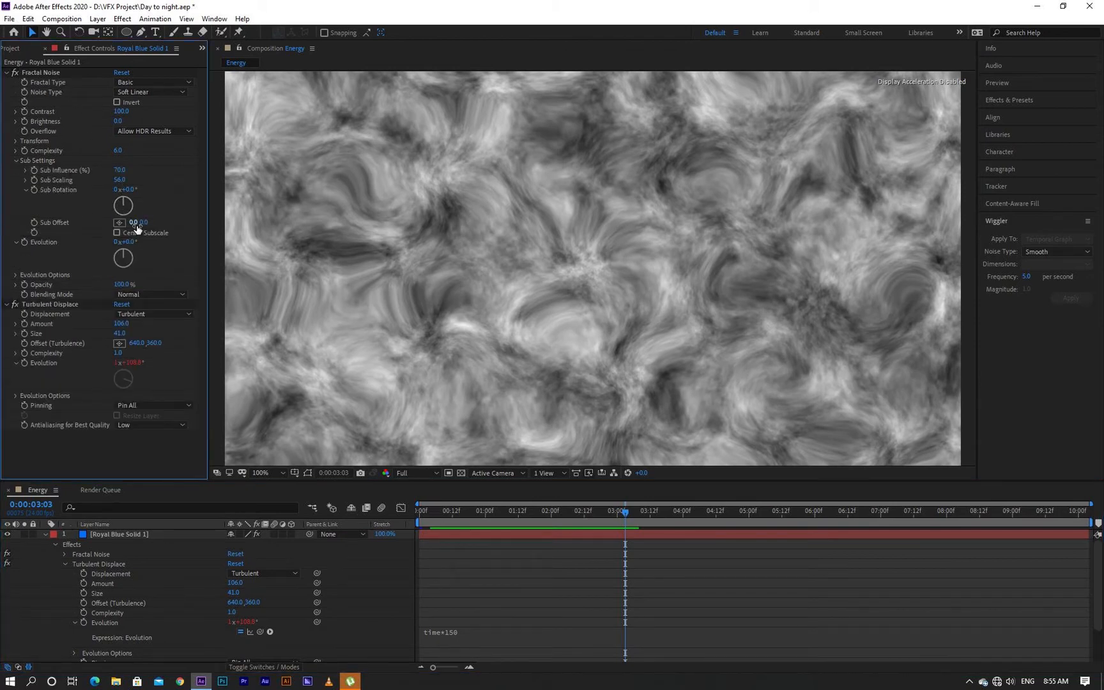
pyautogui.moveTo(148, 223); pyautogui.dragTo(182, 223)
pyautogui.moveTo(462, 511); pyautogui.dragTo(383, 508)
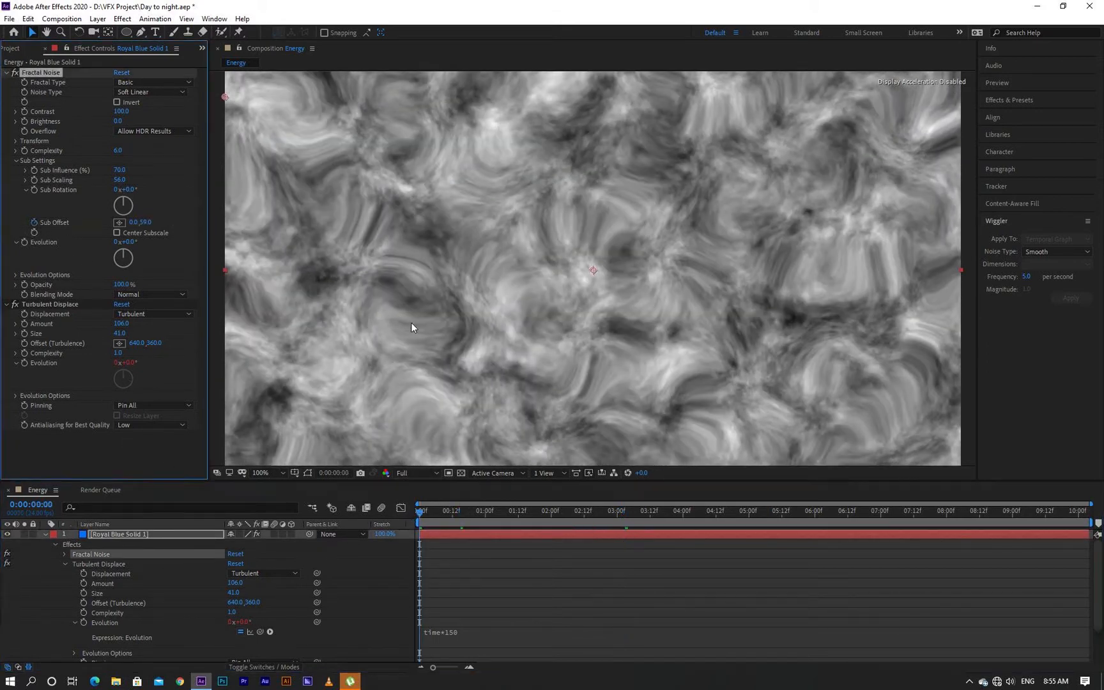
pyautogui.press(',')
pyautogui.moveTo(138, 224); pyautogui.dragTo(477, 310)
pyautogui.hotkey('ctrl', 'z')
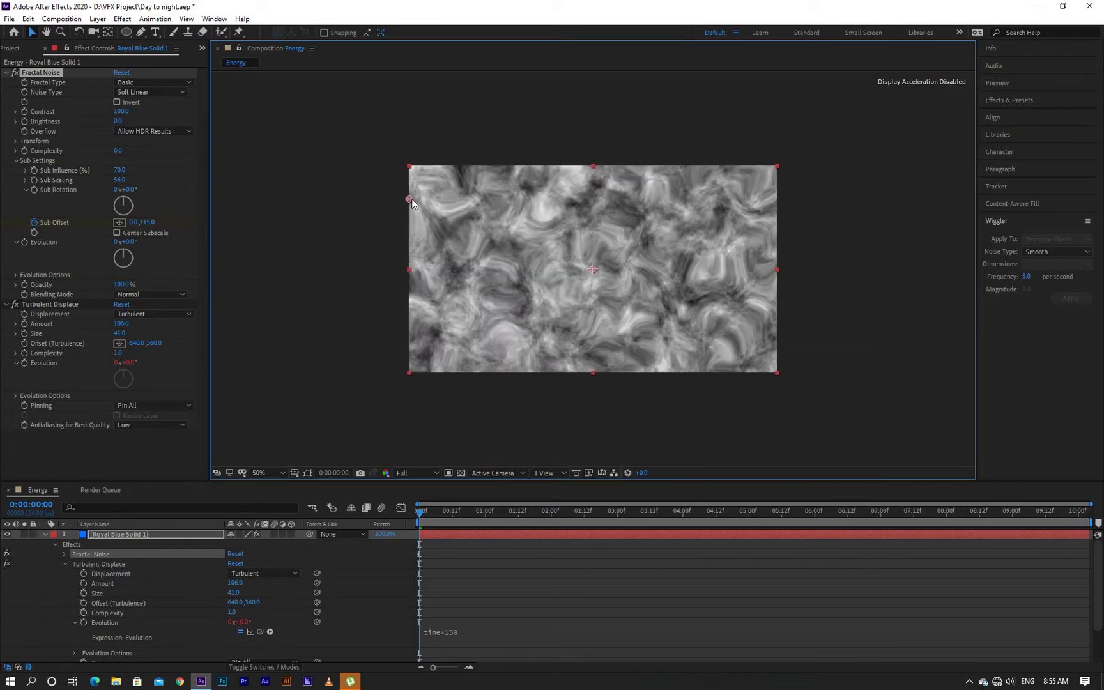
pyautogui.moveTo(410, 199); pyautogui.dragTo(572, 394)
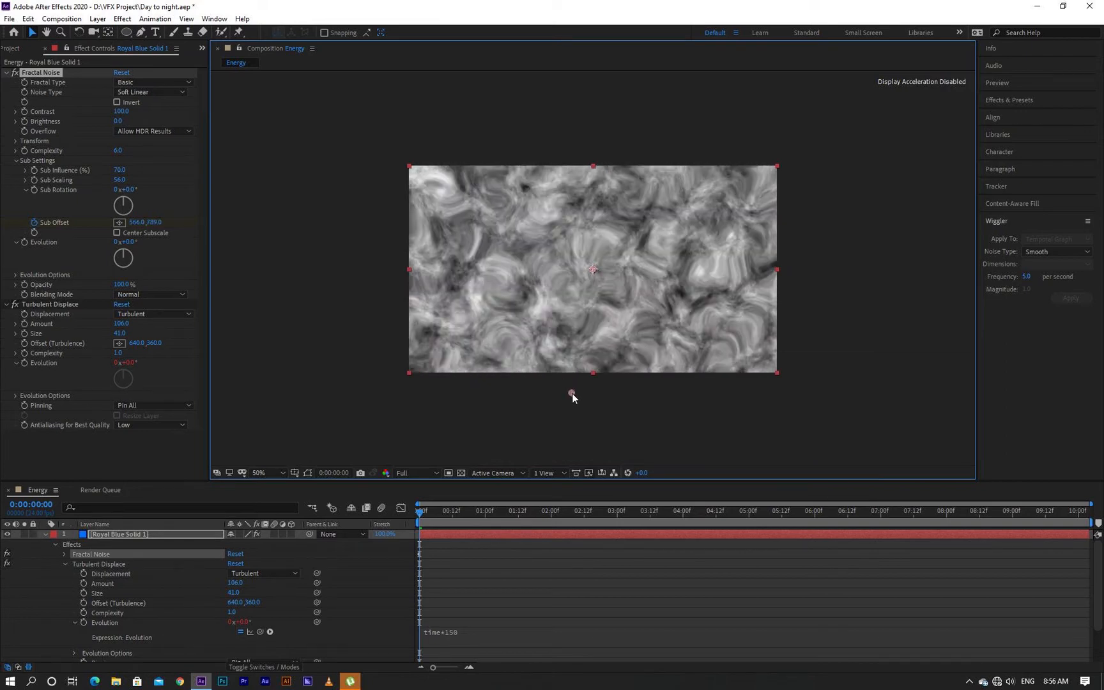
pyautogui.press(',')
pyautogui.press(',')
pyautogui.moveTo(589, 300); pyautogui.dragTo(591, 408)
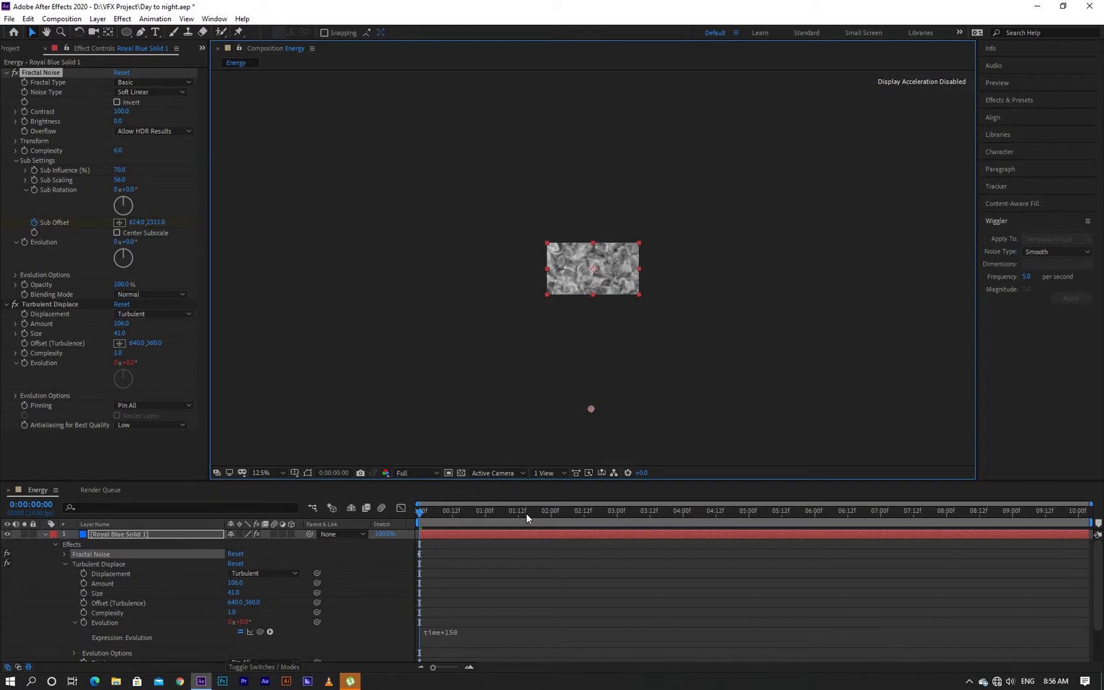
# - At 0:00:10:03, move the Sub Offset point to about 478, -1609, fit the composition in view and preview the animation
pyautogui.moveTo(527, 516); pyautogui.dragTo(1086, 515)
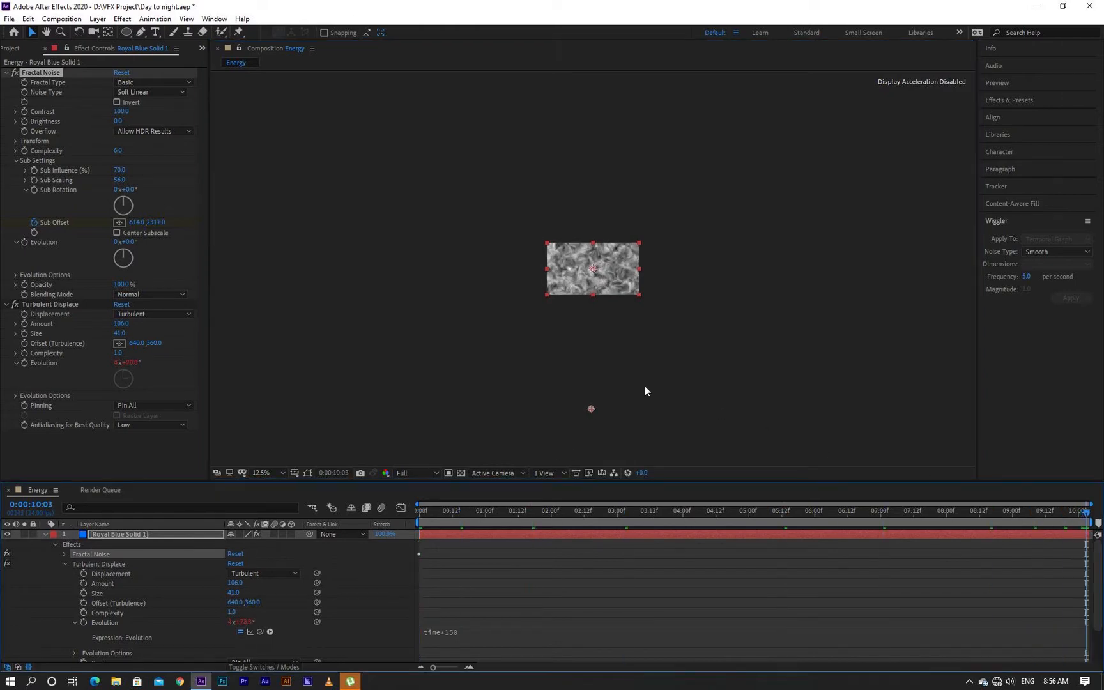
pyautogui.moveTo(591, 409); pyautogui.dragTo(582, 126)
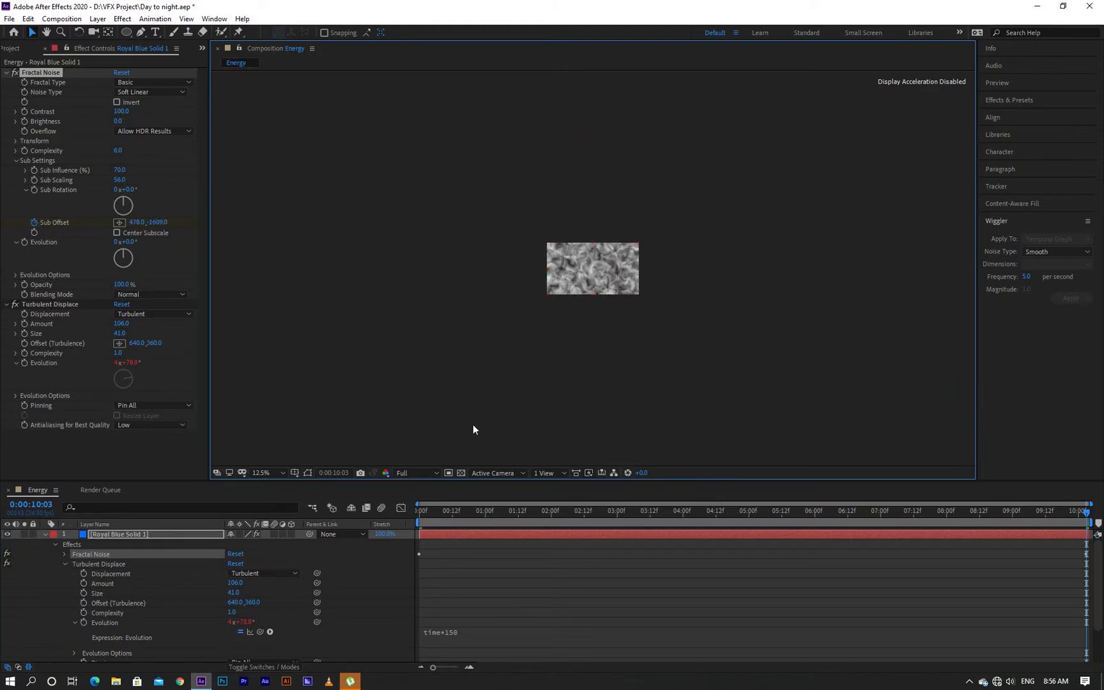
pyautogui.press('space')
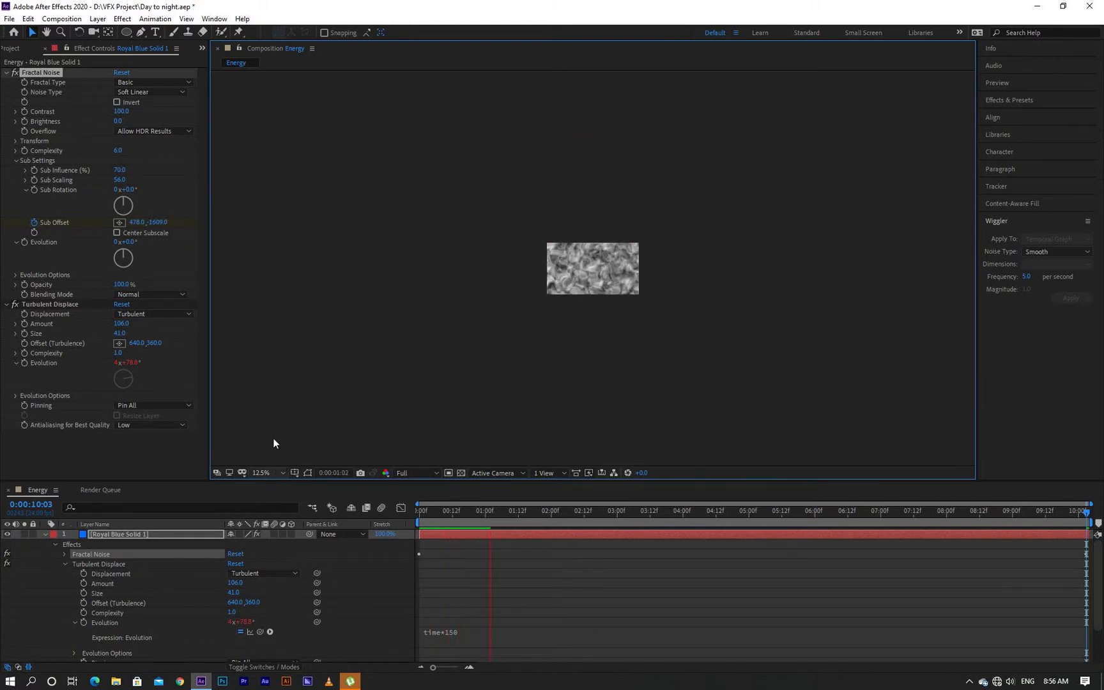
pyautogui.click(276, 473)
pyautogui.click(280, 270)
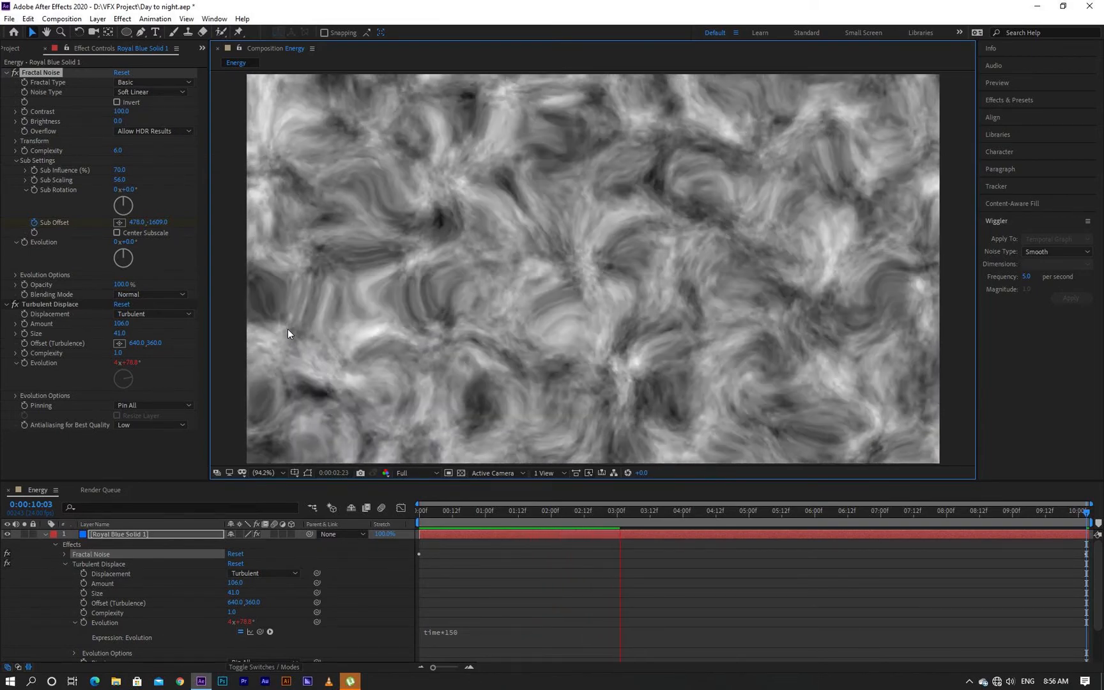
pyautogui.press('space')
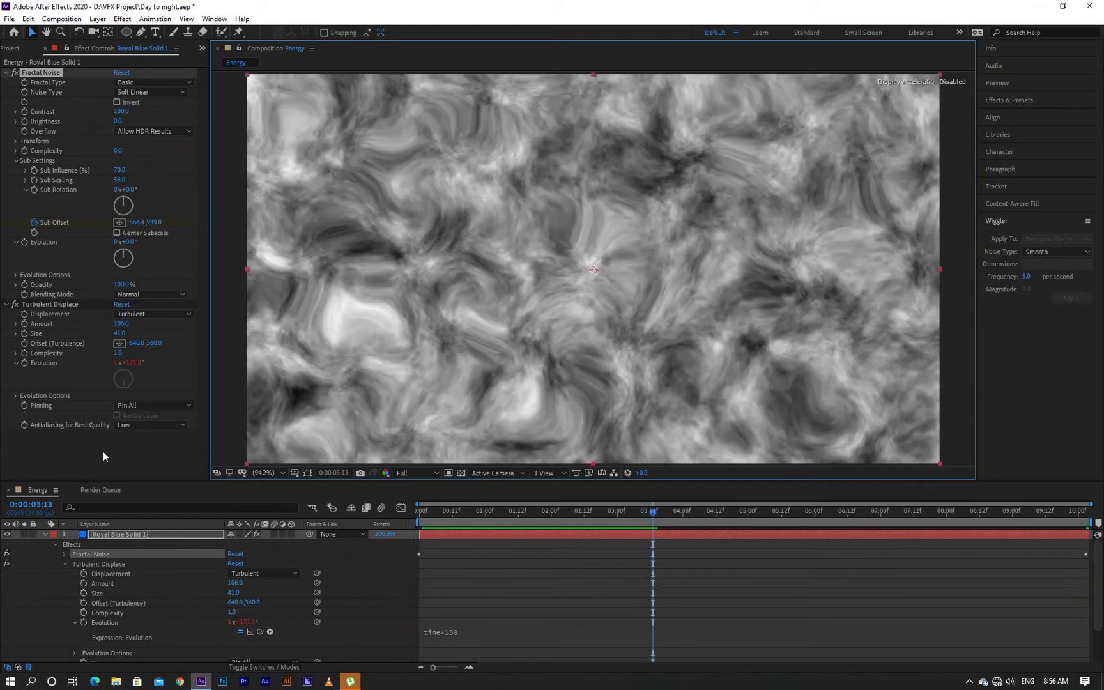
# - Apply CC Vector Blur to the solid, set its Amount to about 22 and preview the animation
pyautogui.hotkey('ctrl', 'space')
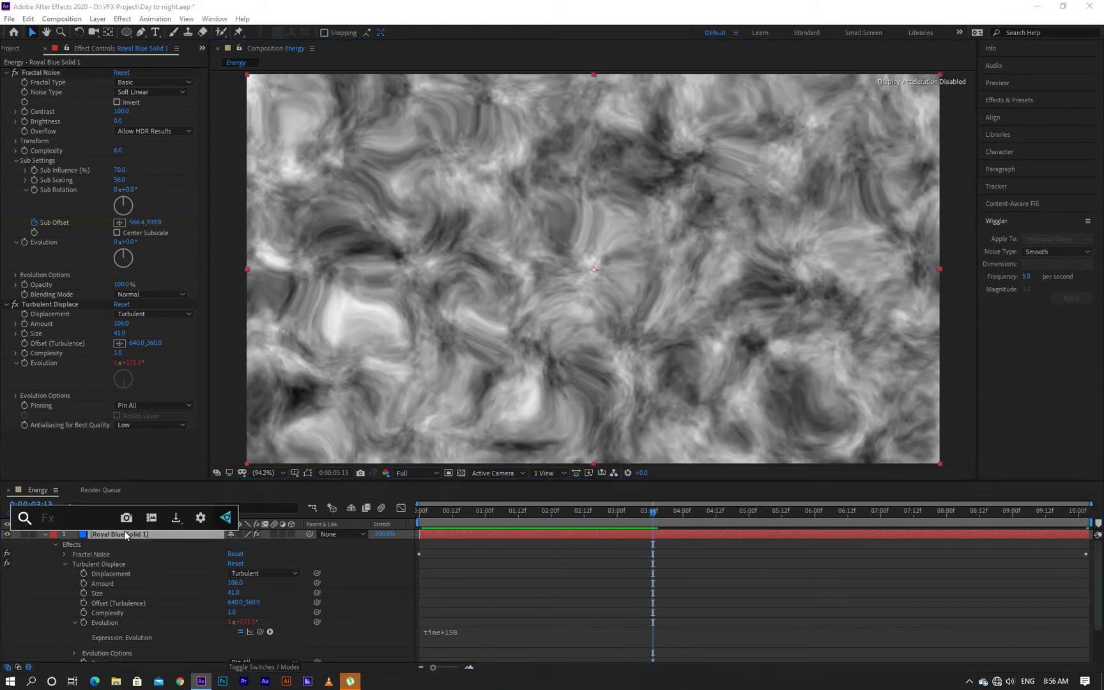
pyautogui.write('cc vect')
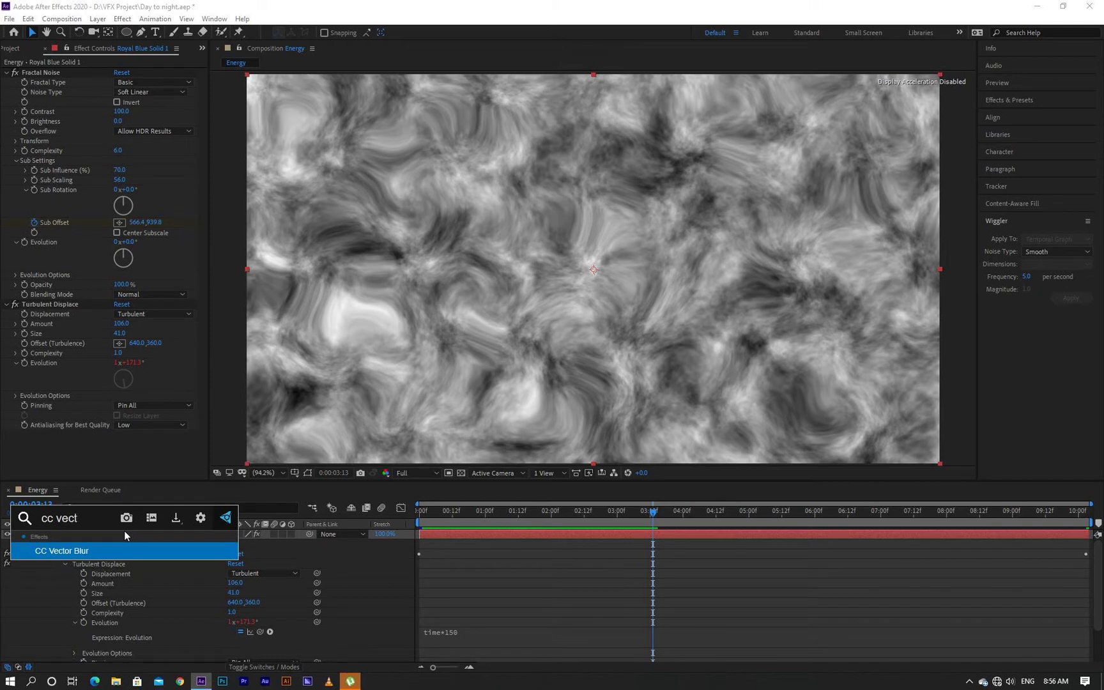
pyautogui.press('Return')
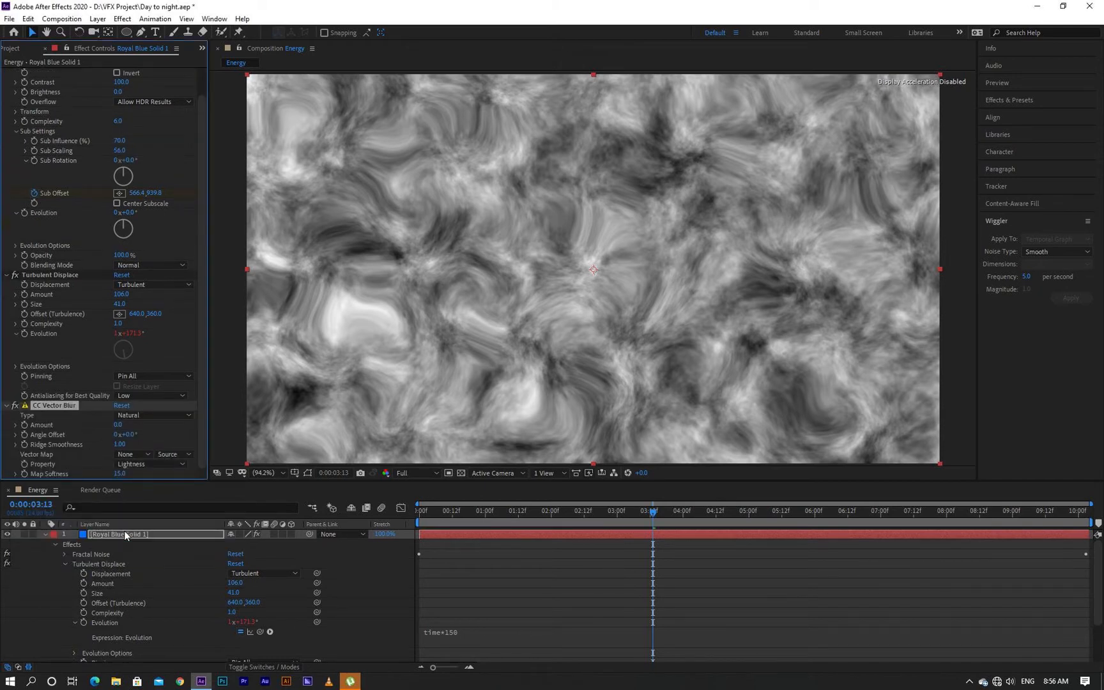
pyautogui.moveTo(122, 424); pyautogui.dragTo(129, 425)
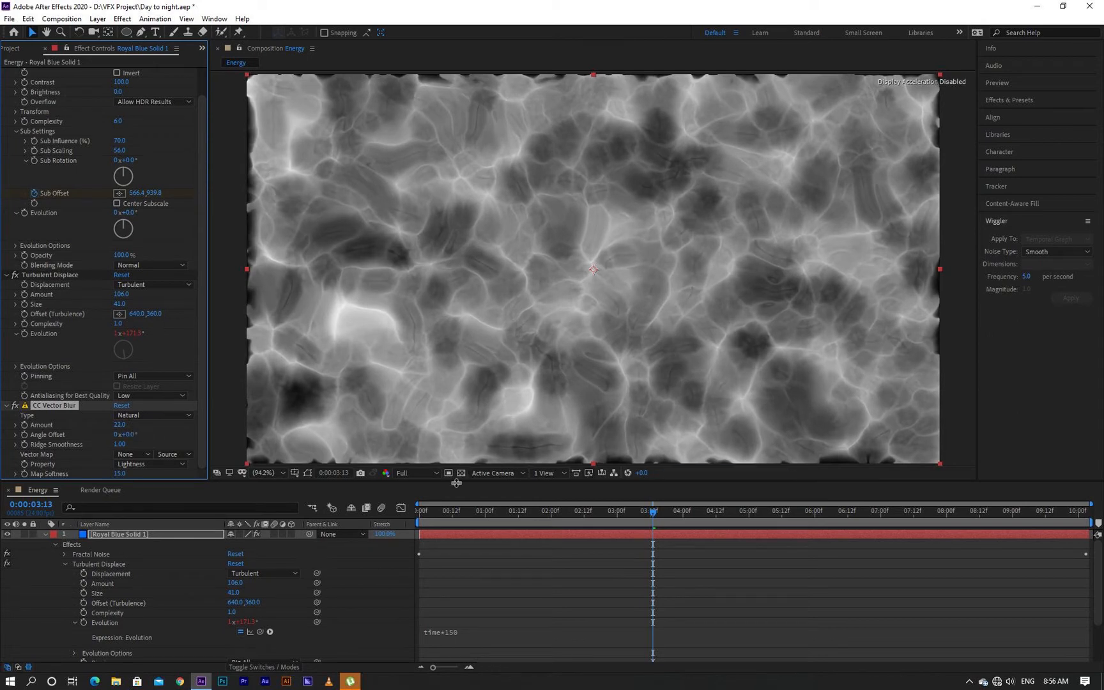
pyautogui.press('space')
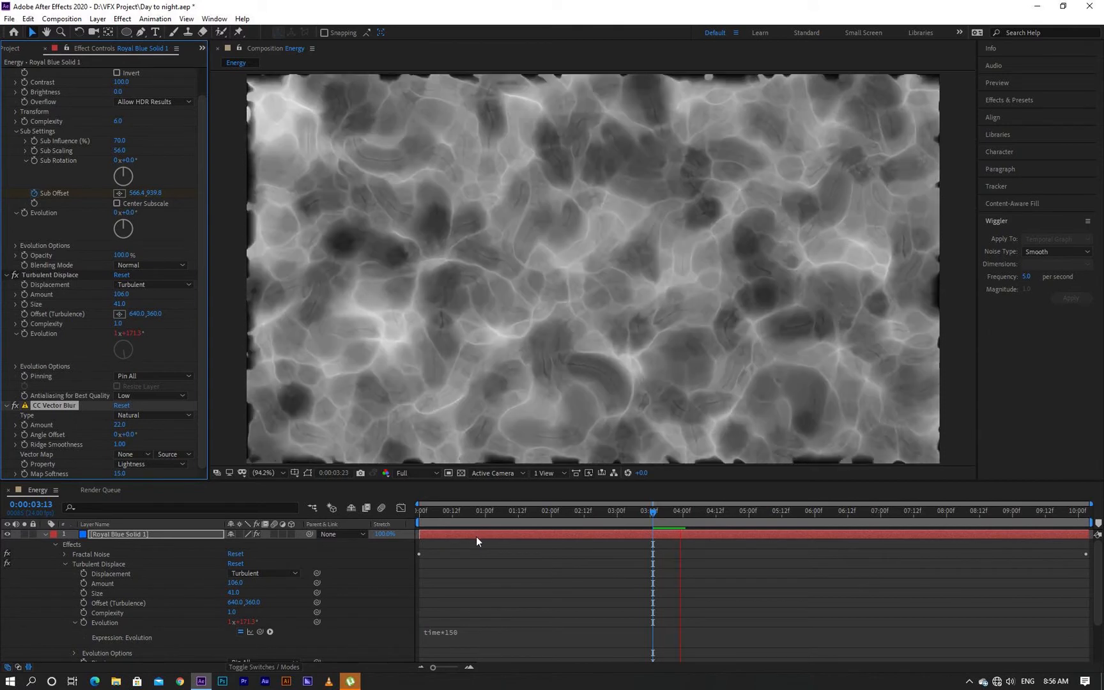
# - Apply CC Toner to the solid, set its Midtones to orange FC7D37 and preview the result
pyautogui.hotkey('ctrl', 'space')
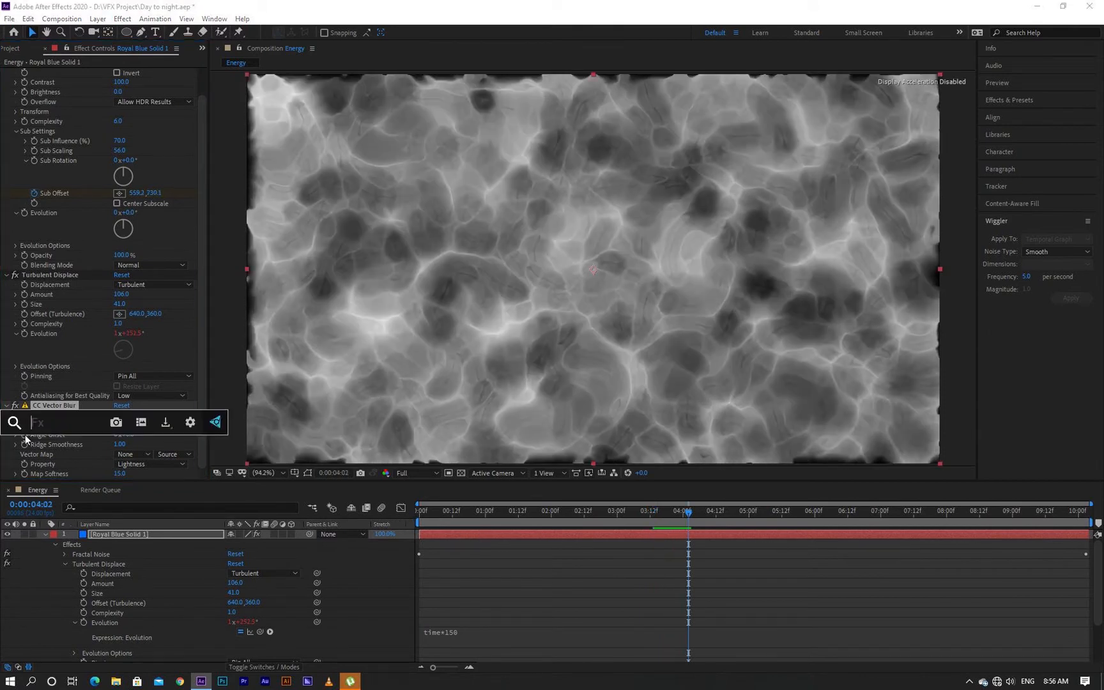
pyautogui.write('cc ton')
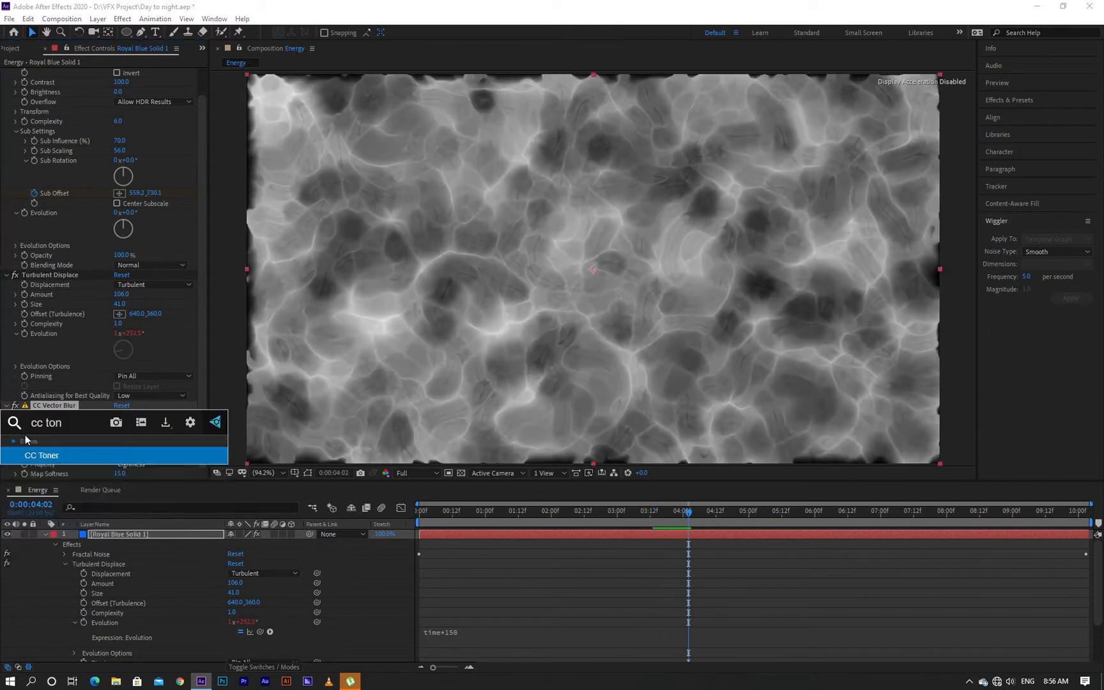
pyautogui.press('Return')
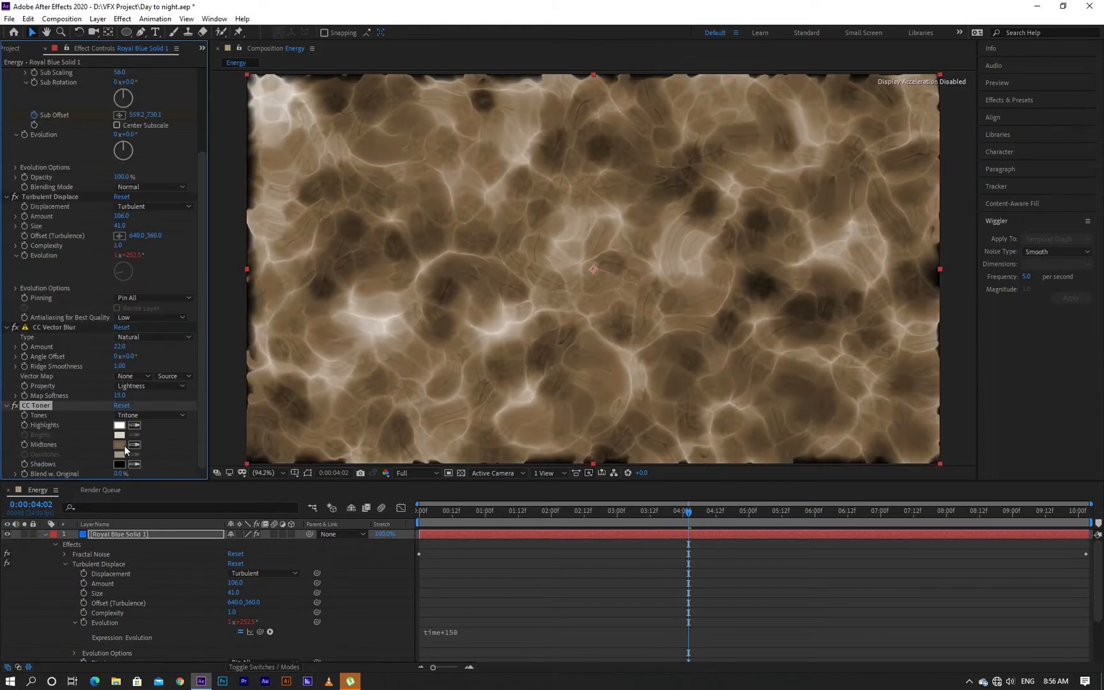
pyautogui.click(121, 445)
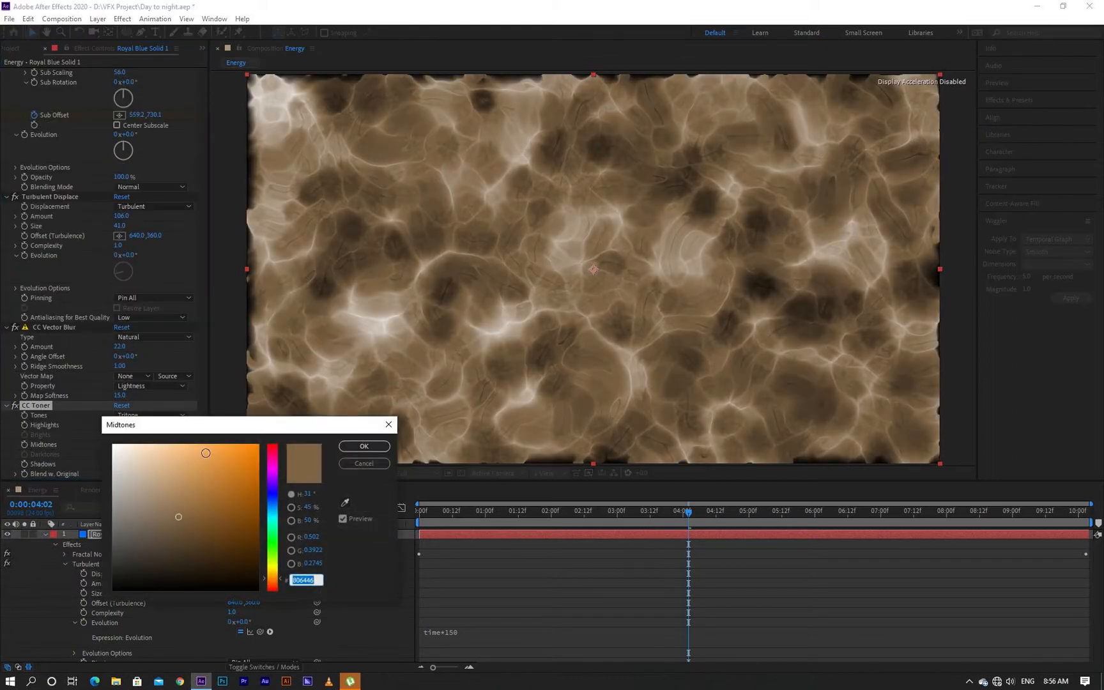
pyautogui.moveTo(206, 453)
pyautogui.mouseDown()
pyautogui.moveTo(201, 441)
pyautogui.moveTo(212, 454)
pyautogui.moveTo(226, 447)
pyautogui.mouseUp()
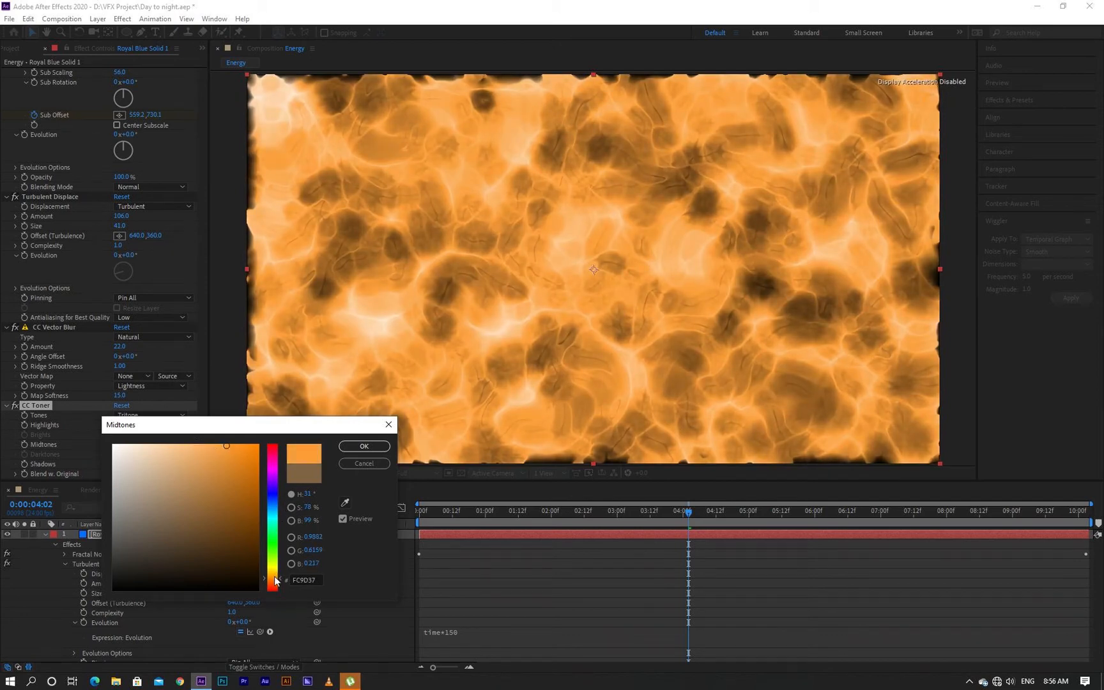
pyautogui.moveTo(276, 581); pyautogui.dragTo(276, 587)
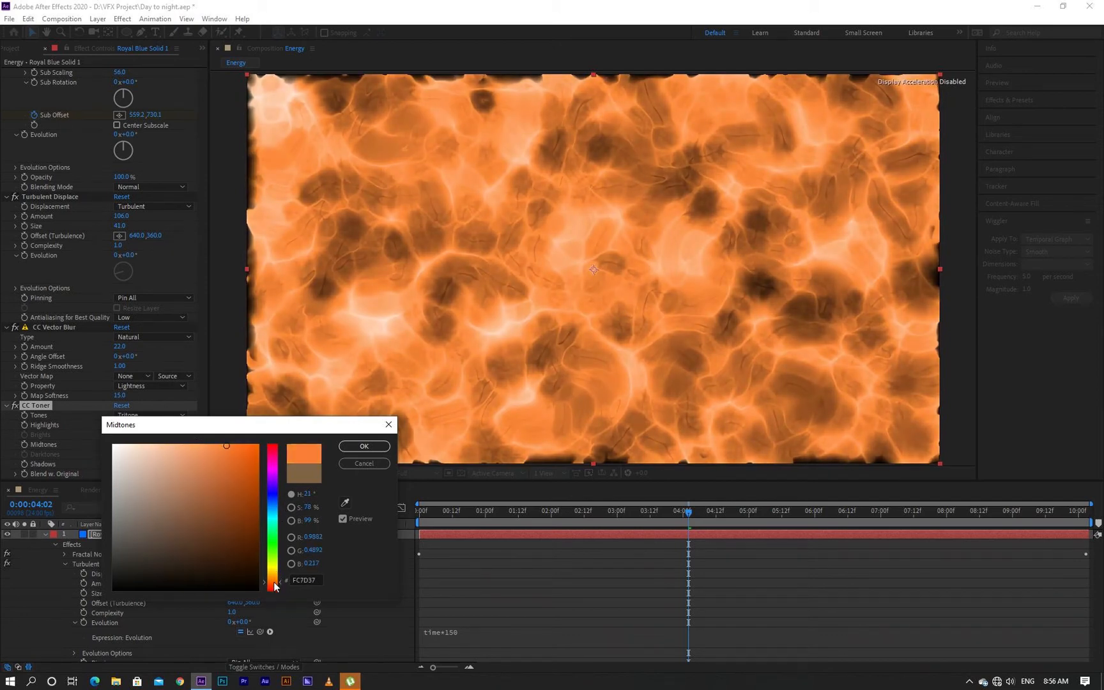
pyautogui.click(361, 447)
pyautogui.press('space')
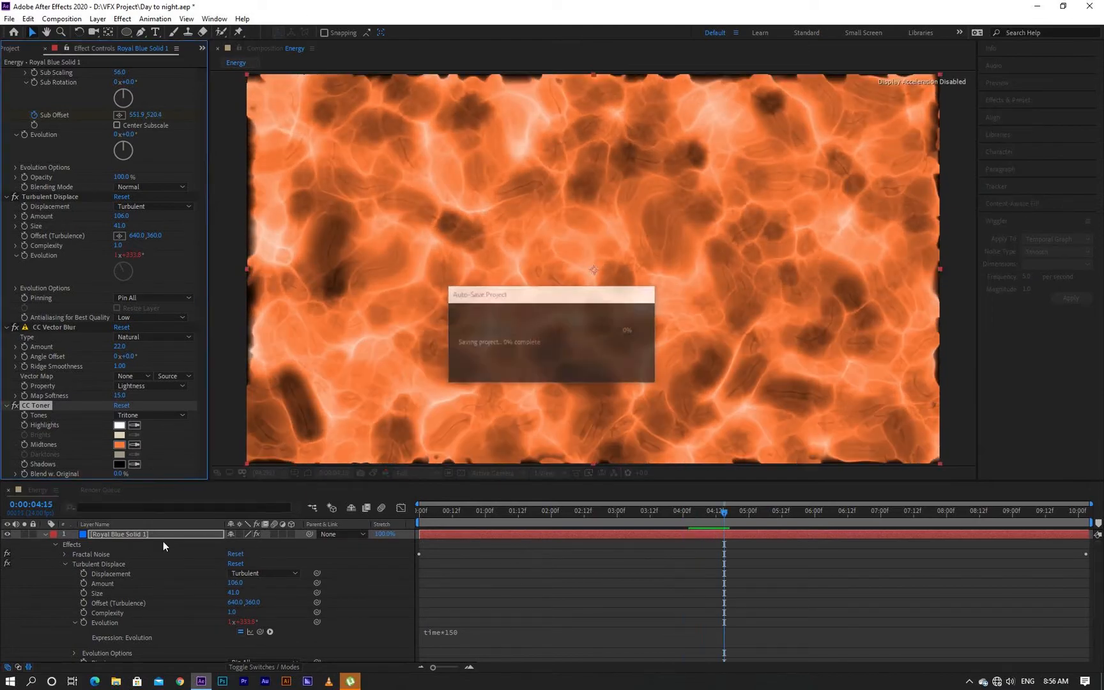
# - Scale the solid up to about 119% so its ragged edges leave the frame, and preview from the start
pyautogui.press('s')
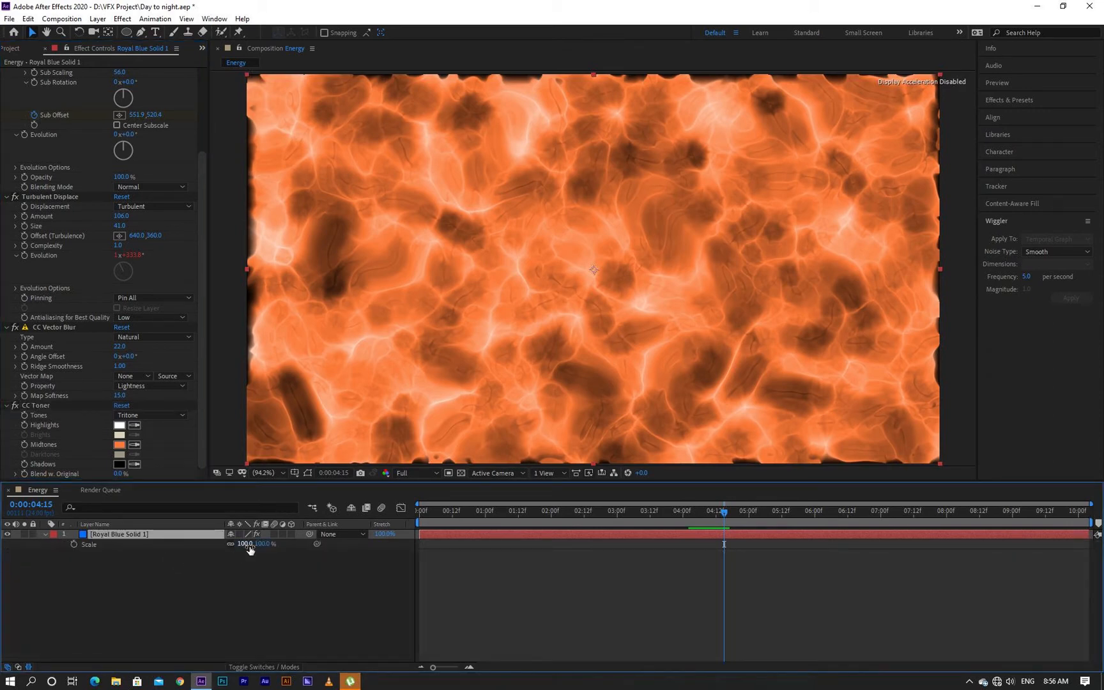
pyautogui.moveTo(250, 548); pyautogui.dragTo(261, 548)
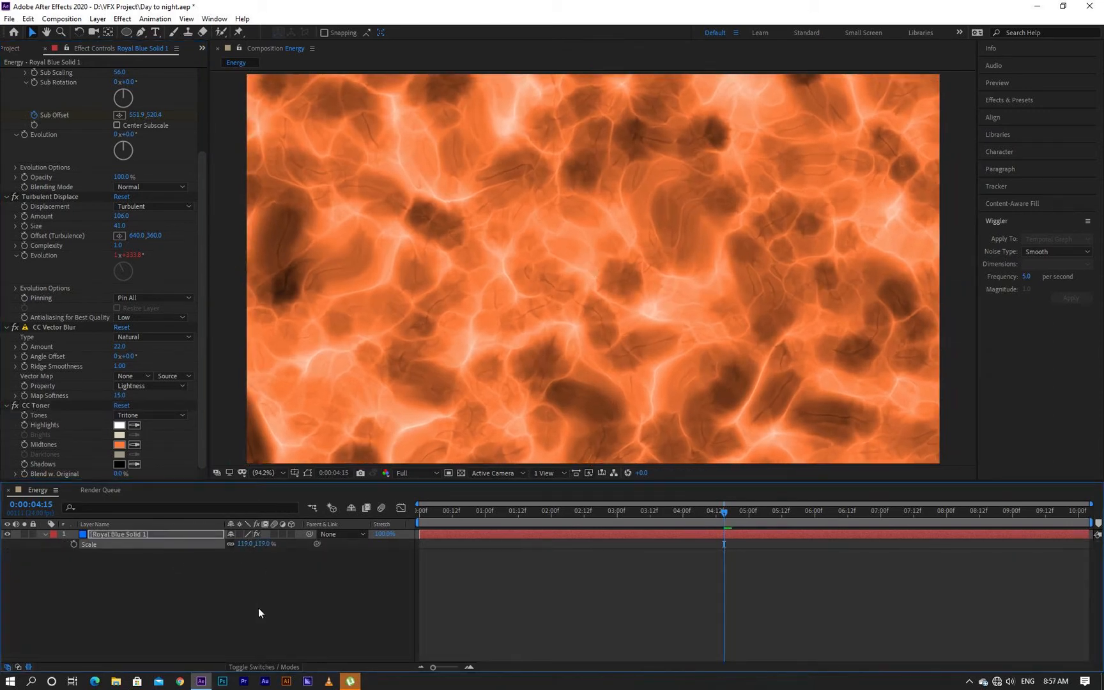
pyautogui.press('space')
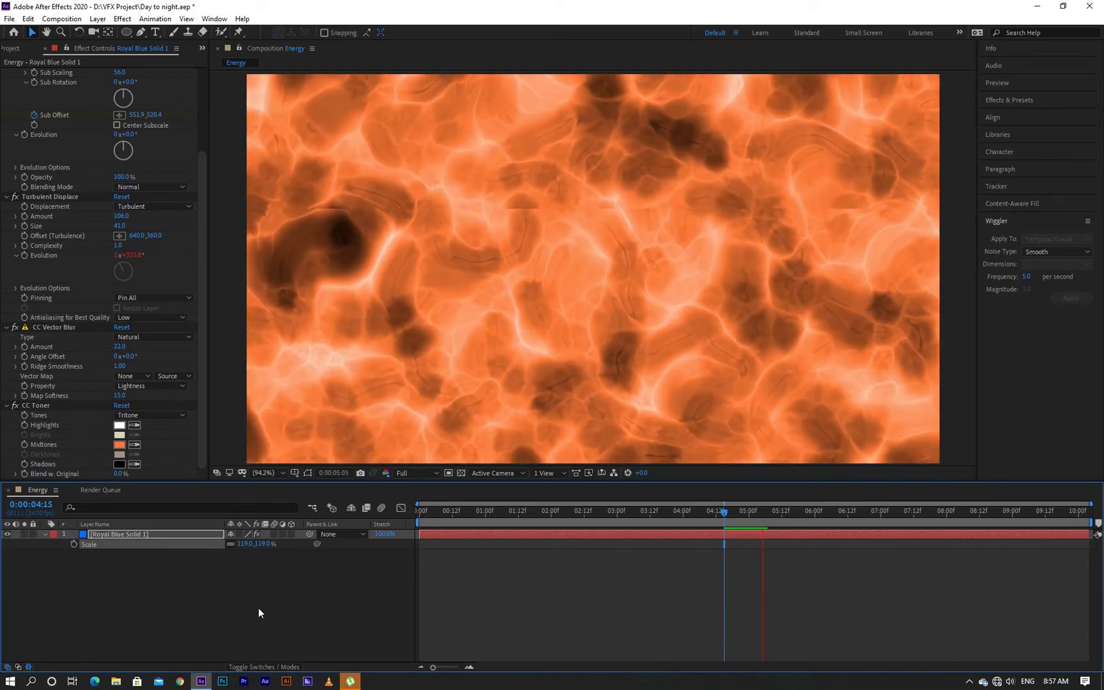
pyautogui.press('space')
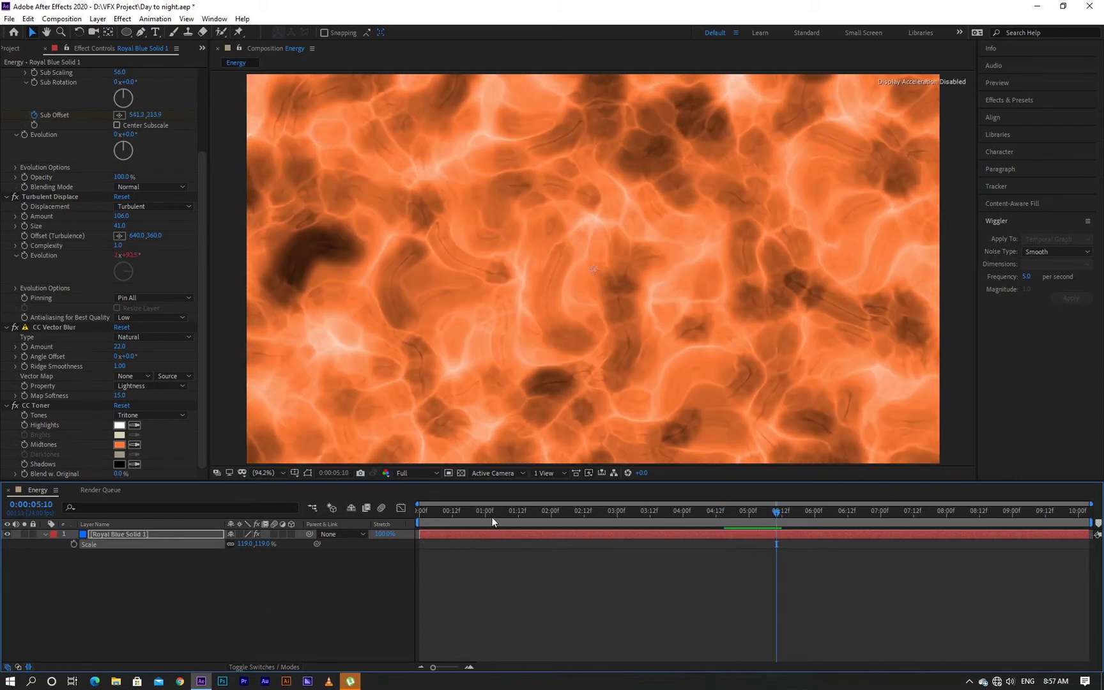
pyautogui.moveTo(492, 522); pyautogui.dragTo(421, 520)
pyautogui.press('space')
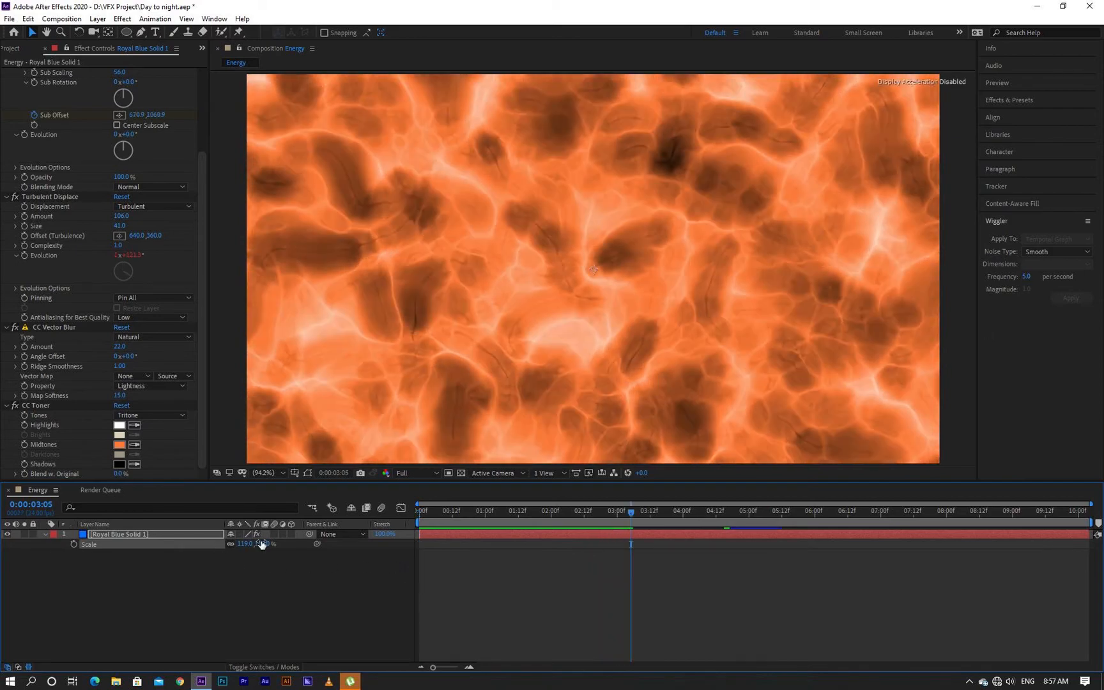
pyautogui.press('space')
pyautogui.press('space')
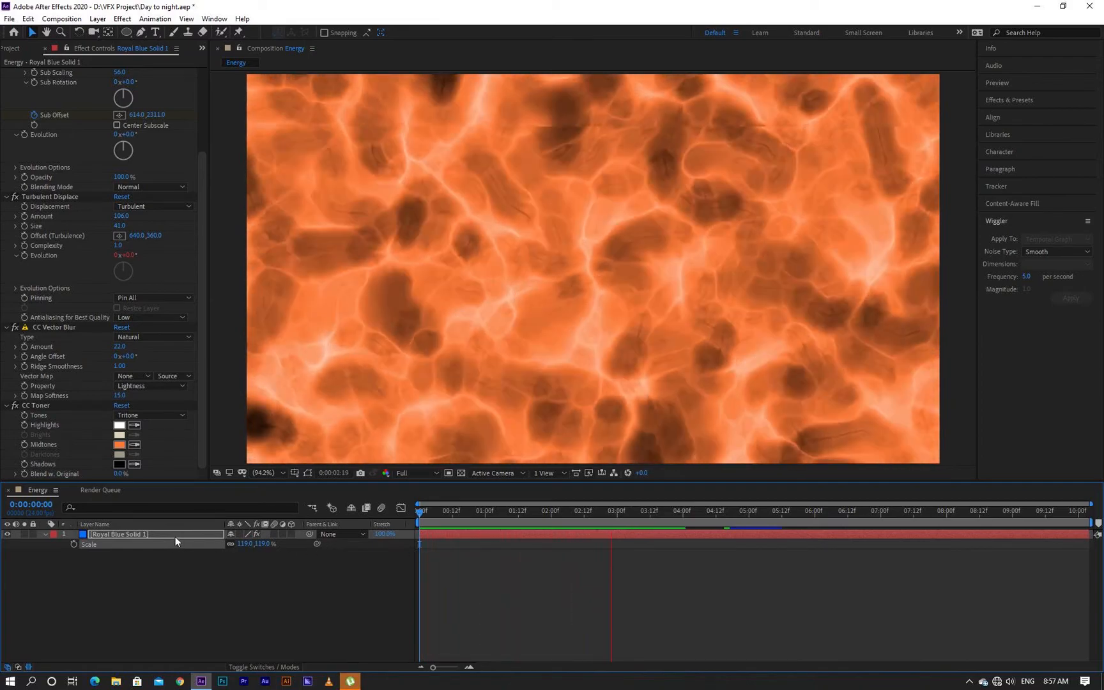
pyautogui.press('space')
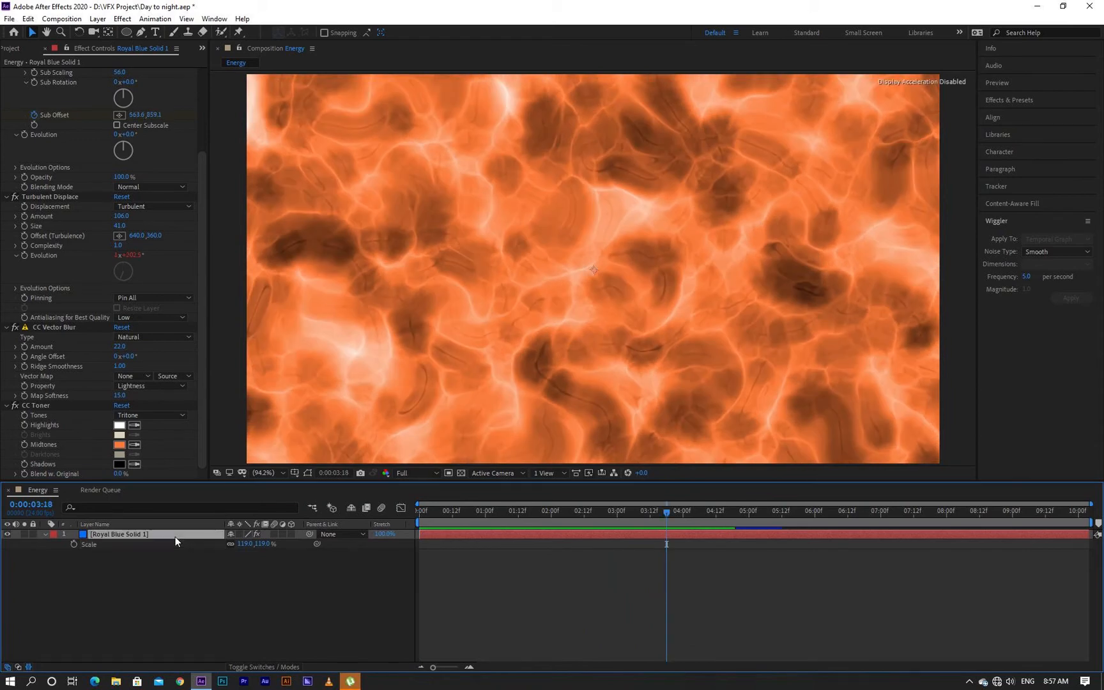
# - Delete the Royal Blue solid and create a new 1280 x 720 solid named Energy
pyautogui.press('Delete')
pyautogui.rightClick(182, 580)
pyautogui.moveTo(313, 455)
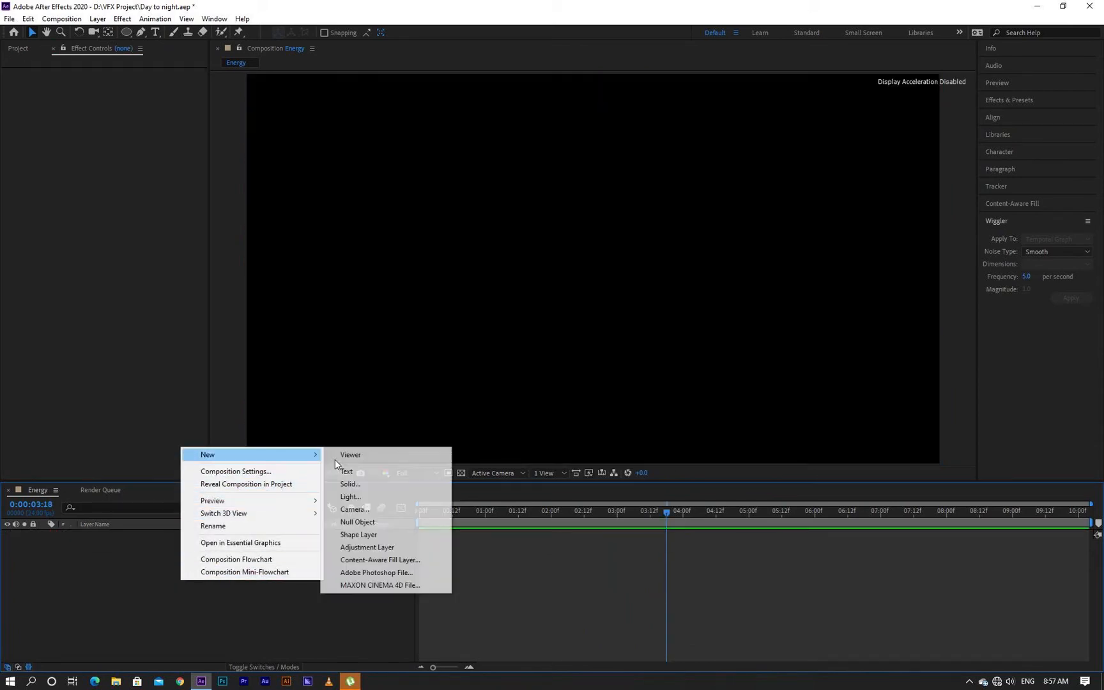
pyautogui.click(361, 483)
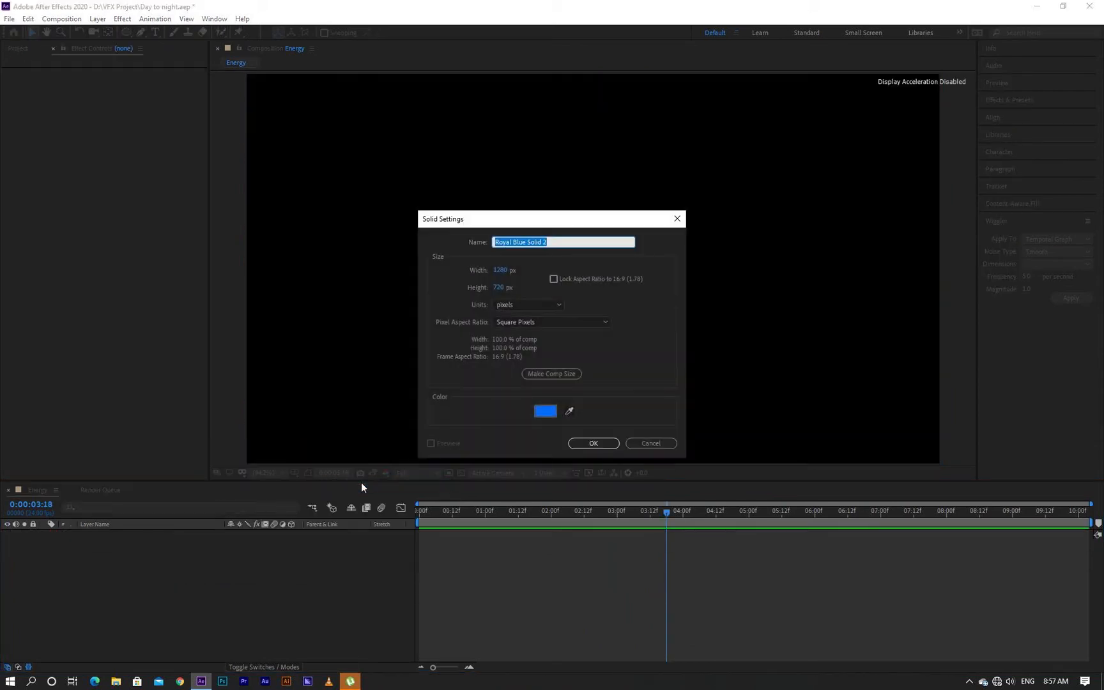
pyautogui.write('Energy')
pyautogui.click(593, 443)
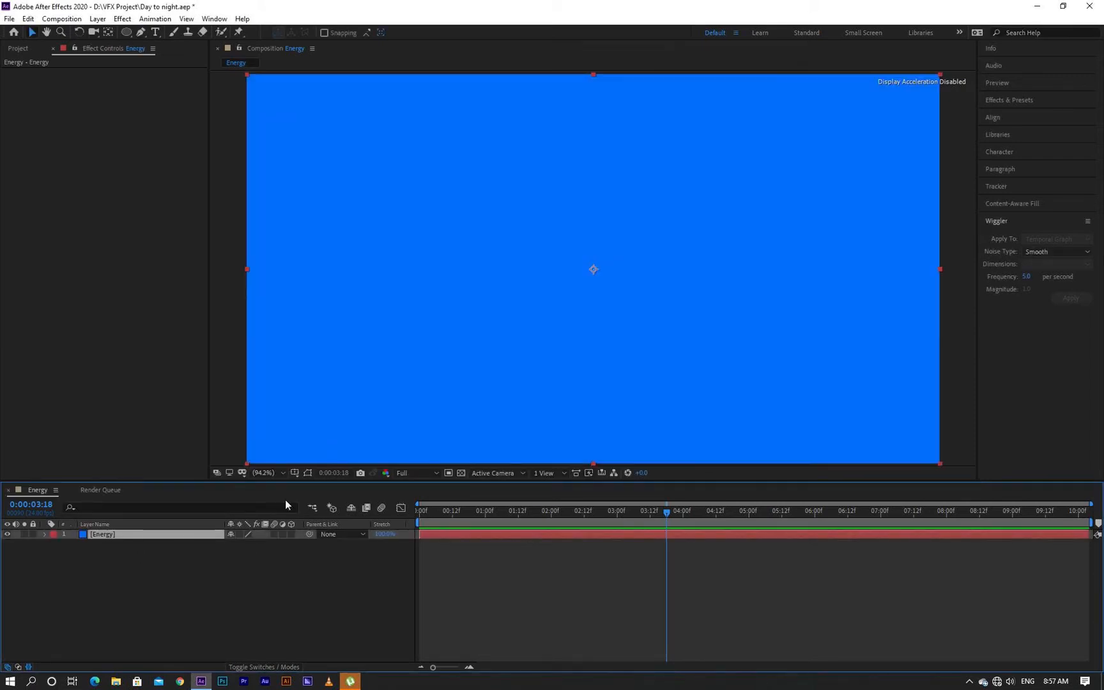
# - Apply Fractal Noise to the Energy solid and set its Noise Type to Spline
pyautogui.hotkey('ctrl', 'space')
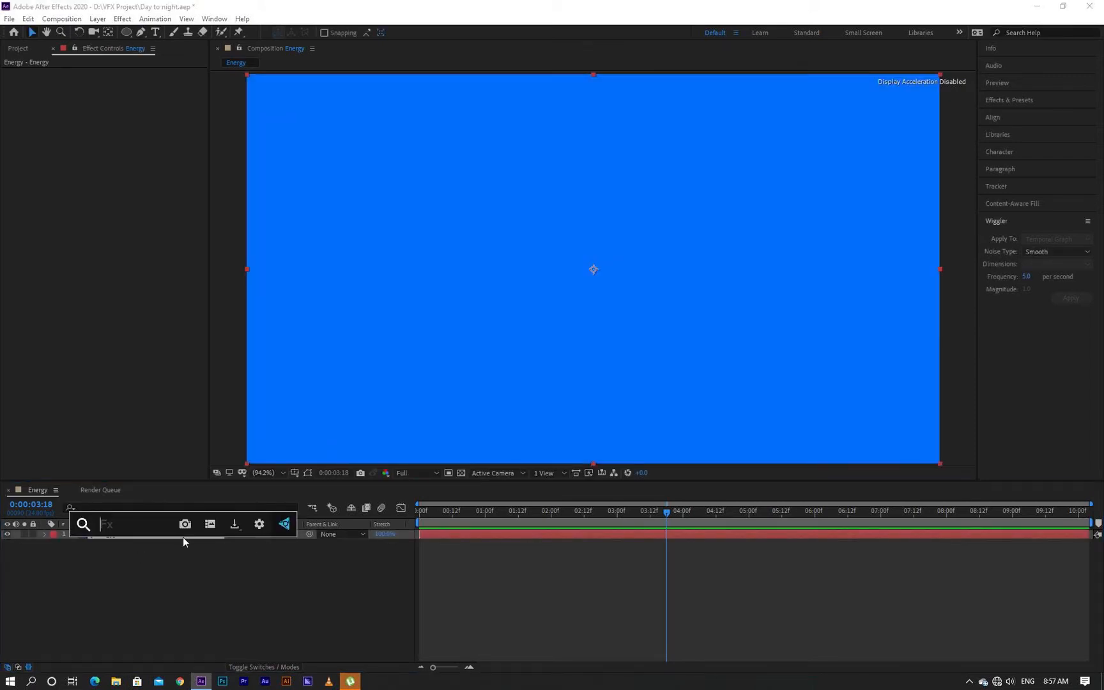
pyautogui.write('fra')
pyautogui.press('Down')
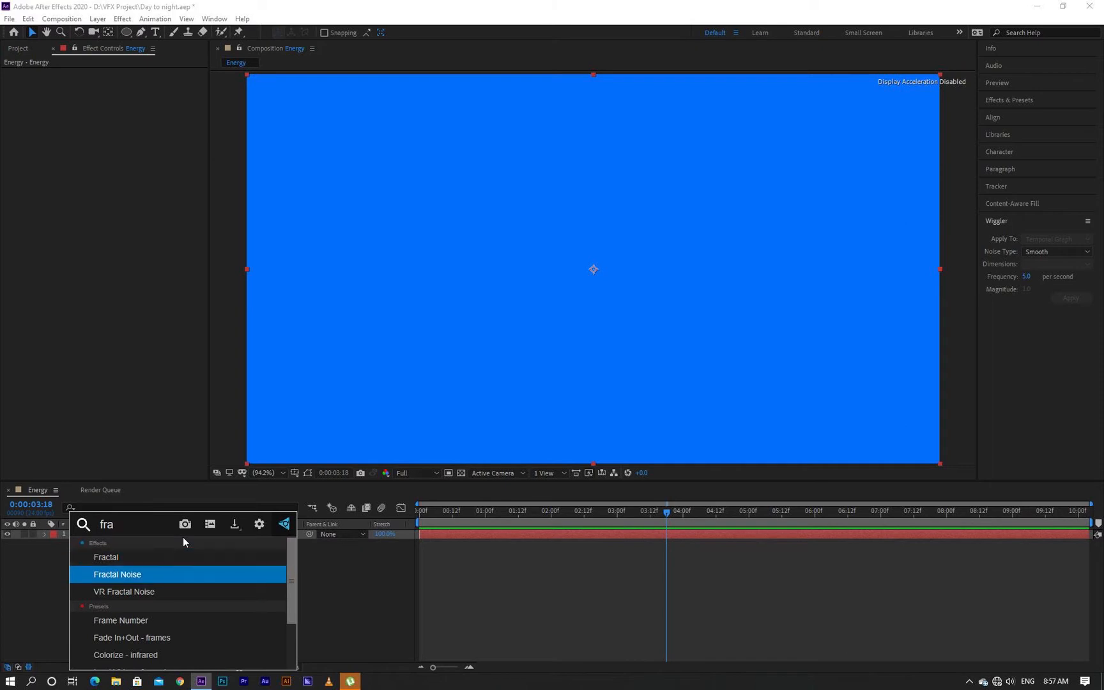
pyautogui.press('Return')
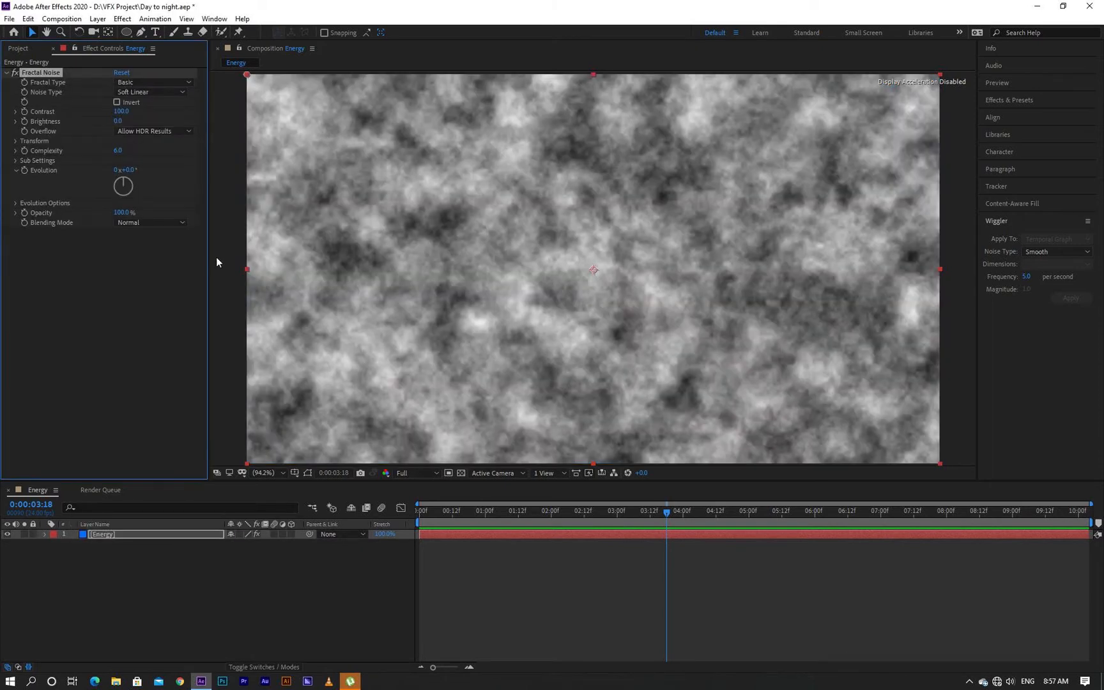
pyautogui.click(161, 92)
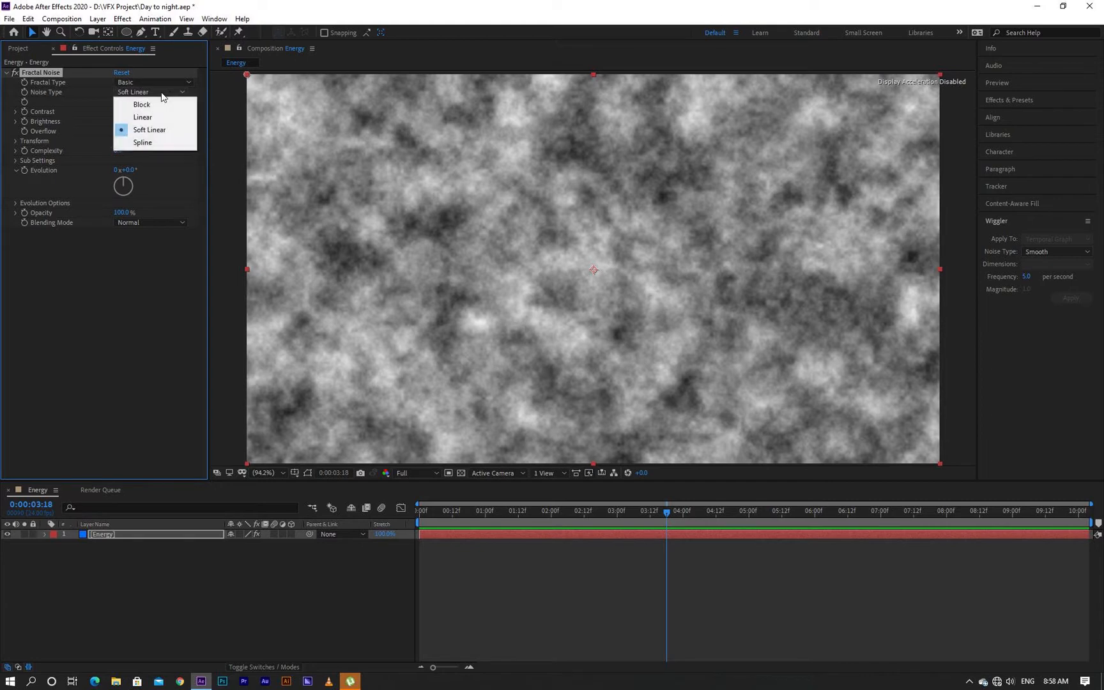
pyautogui.click(161, 142)
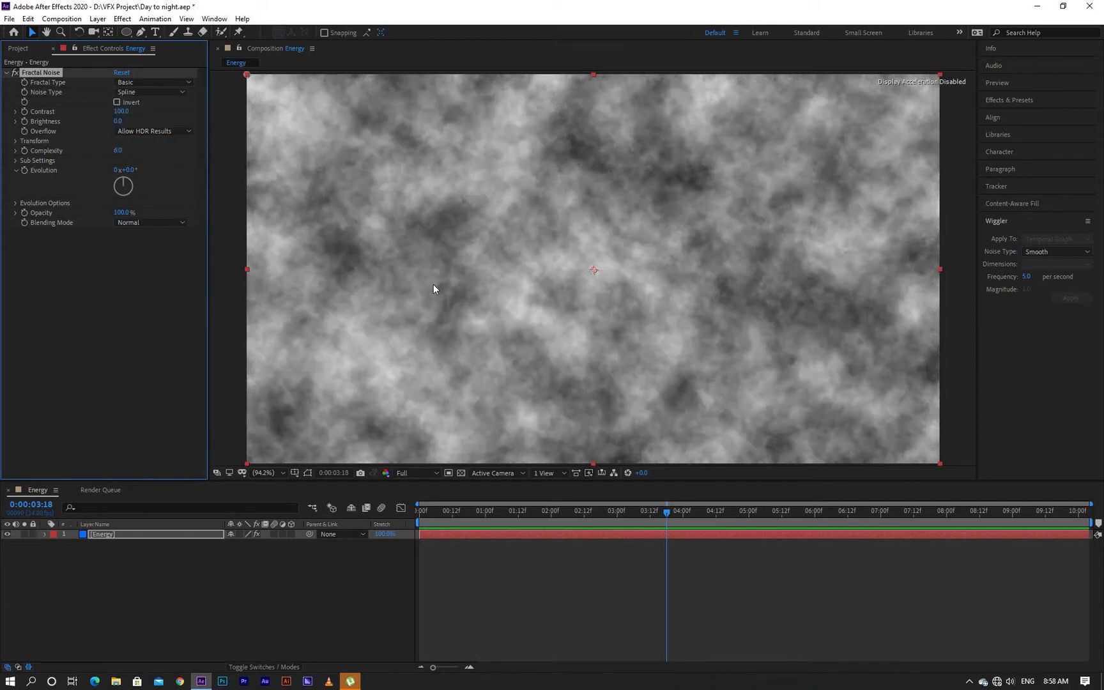
# - Set the Fractal Noise Contrast to 222 and Brightness to -28
pyautogui.click(122, 112)
pyautogui.write('222')
pyautogui.click(173, 115)
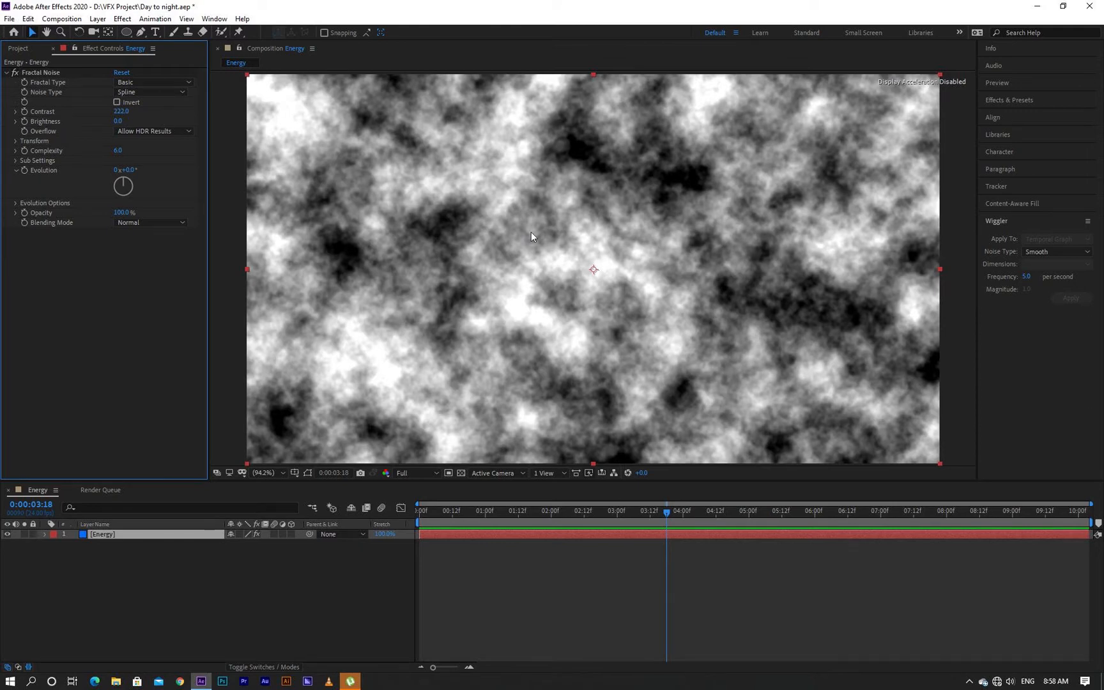
pyautogui.click(121, 122)
pyautogui.write('-28')
pyautogui.press('Return')
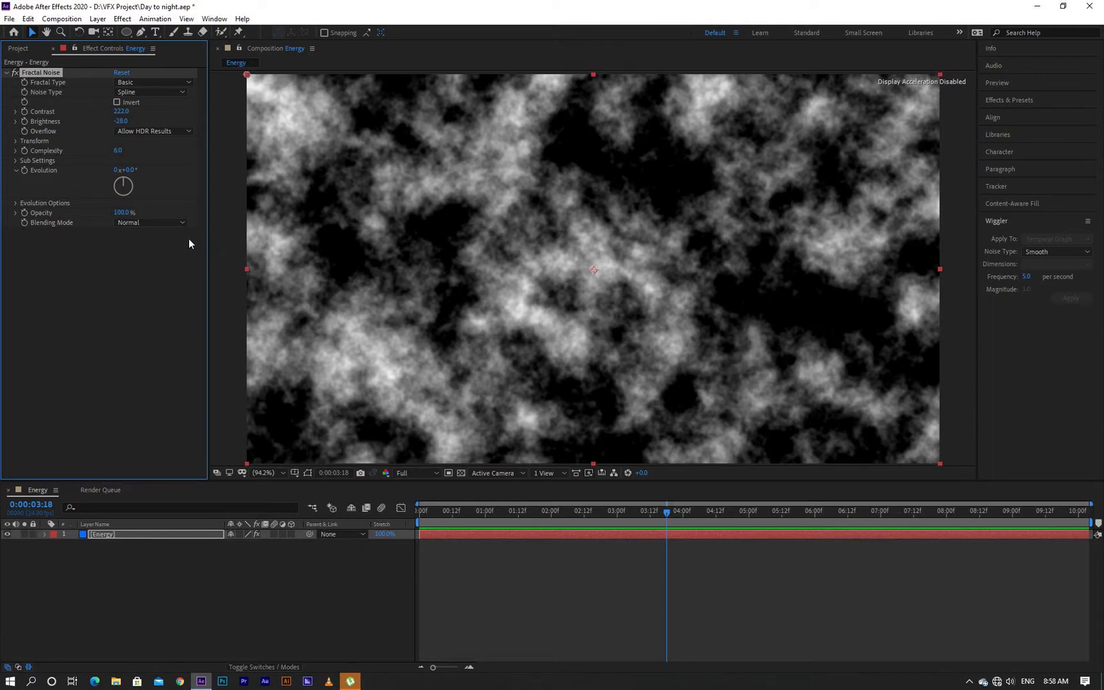
# - Set the Fractal Noise Complexity to 16 and move the current time to 0:00:01:18
pyautogui.click(117, 150)
pyautogui.write('10')
pyautogui.press('Return')
pyautogui.moveTo(573, 521); pyautogui.dragTo(534, 513)
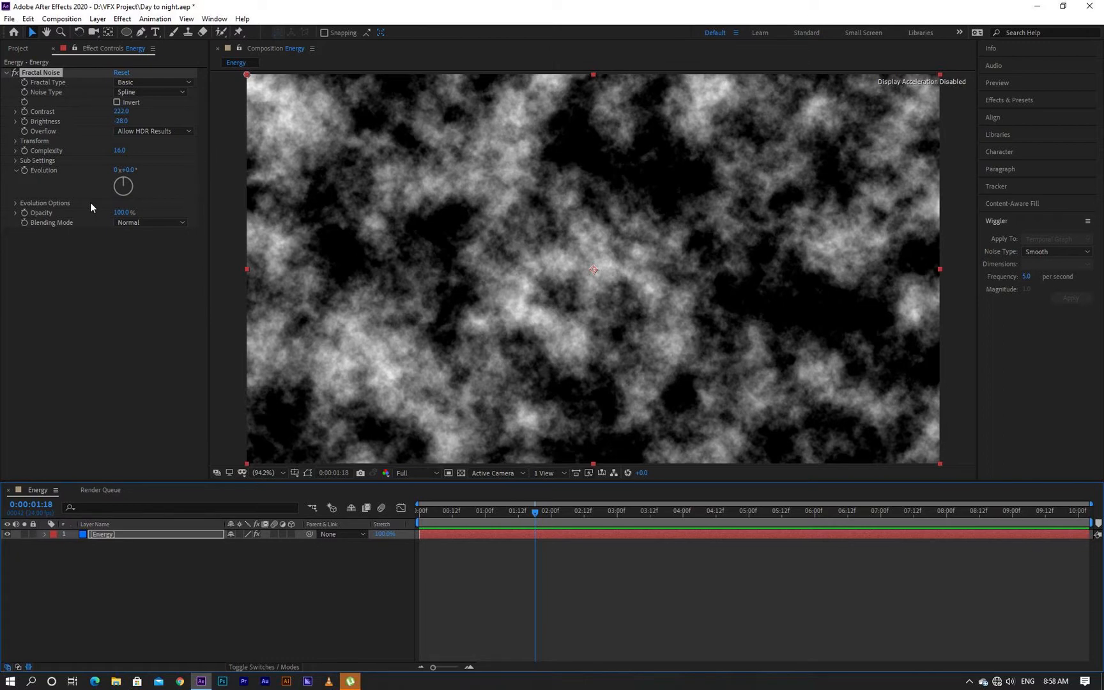
# - Add the expression time*800 to the Fractal Noise Evolution and preview the animation from near the start
pyautogui.keyDown('alt'); pyautogui.click(25, 170); pyautogui.keyUp('alt')
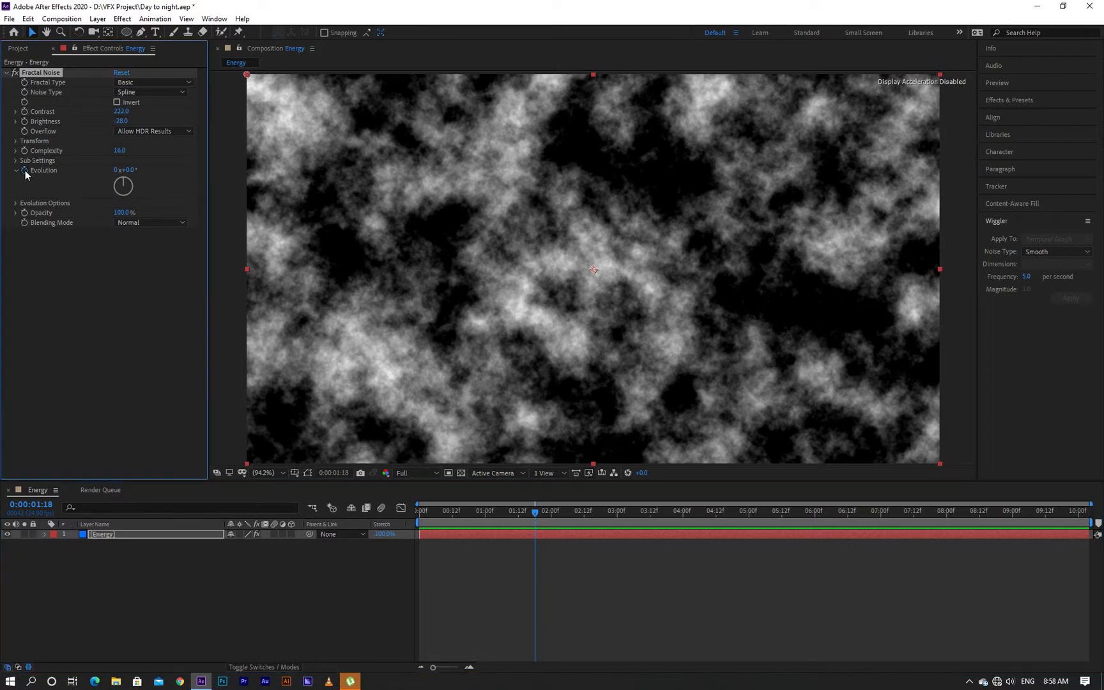
pyautogui.write('ti')
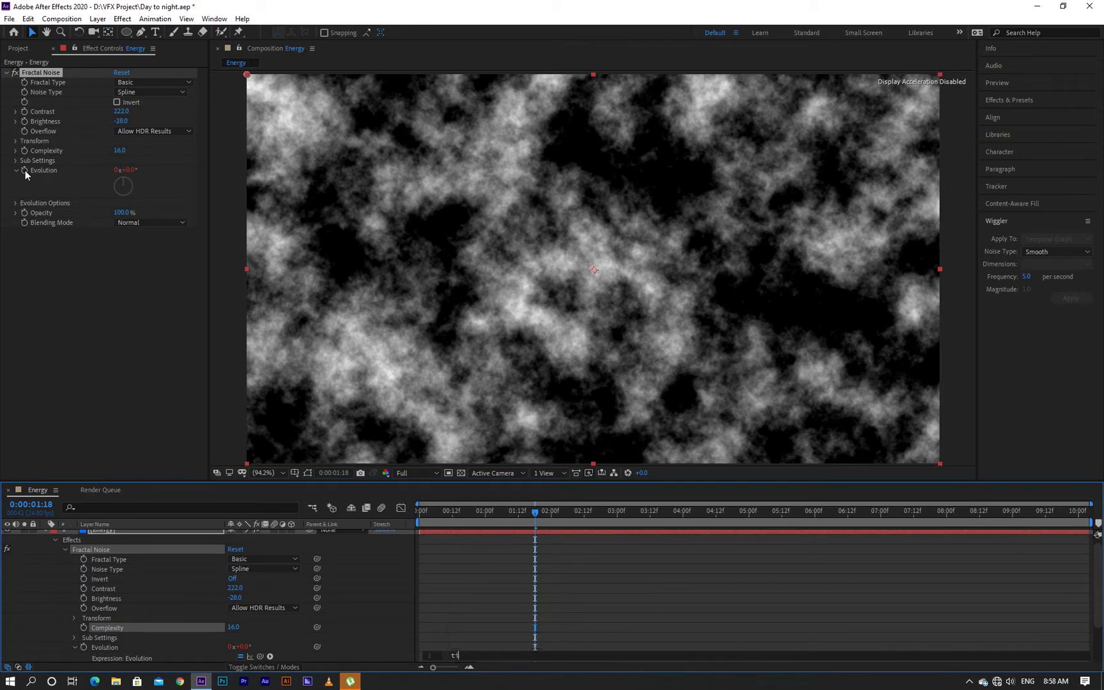
pyautogui.write('me*800')
pyautogui.click(460, 567)
pyautogui.click(421, 523)
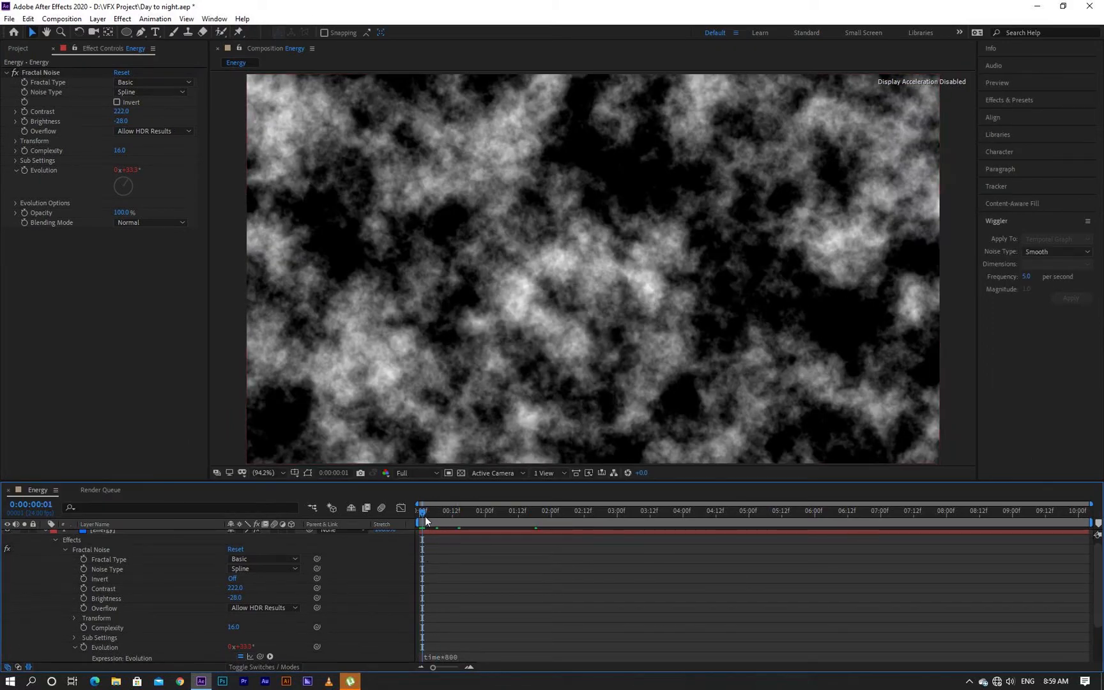
pyautogui.press('space')
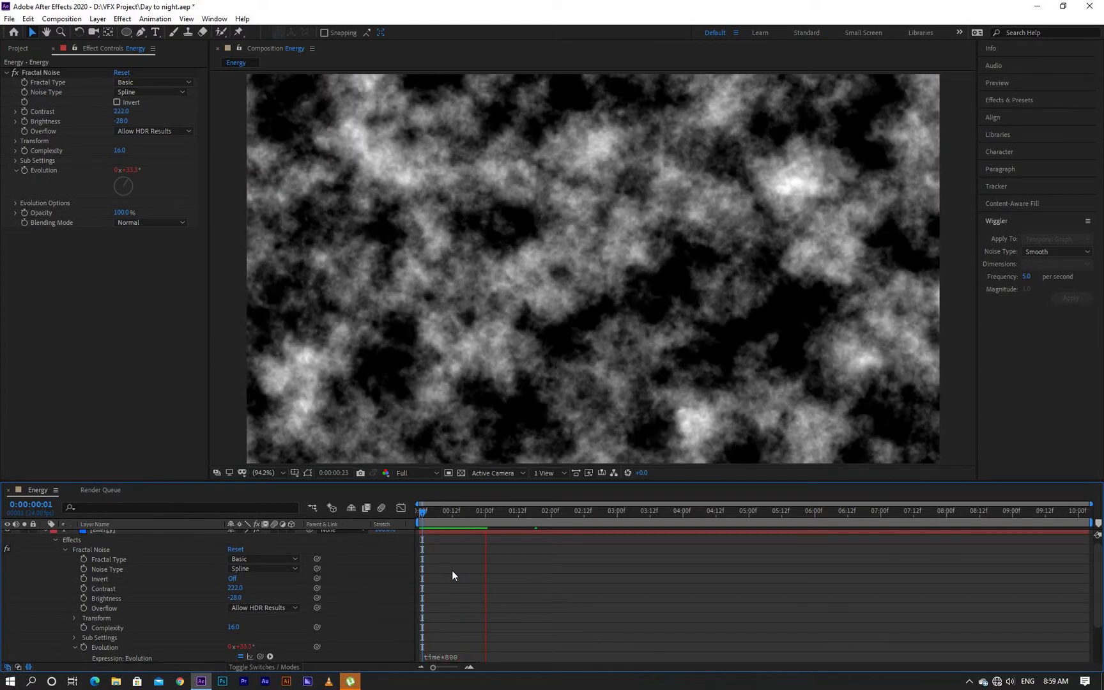
pyautogui.press('space')
pyautogui.moveTo(477, 514); pyautogui.dragTo(422, 517)
pyautogui.press('space')
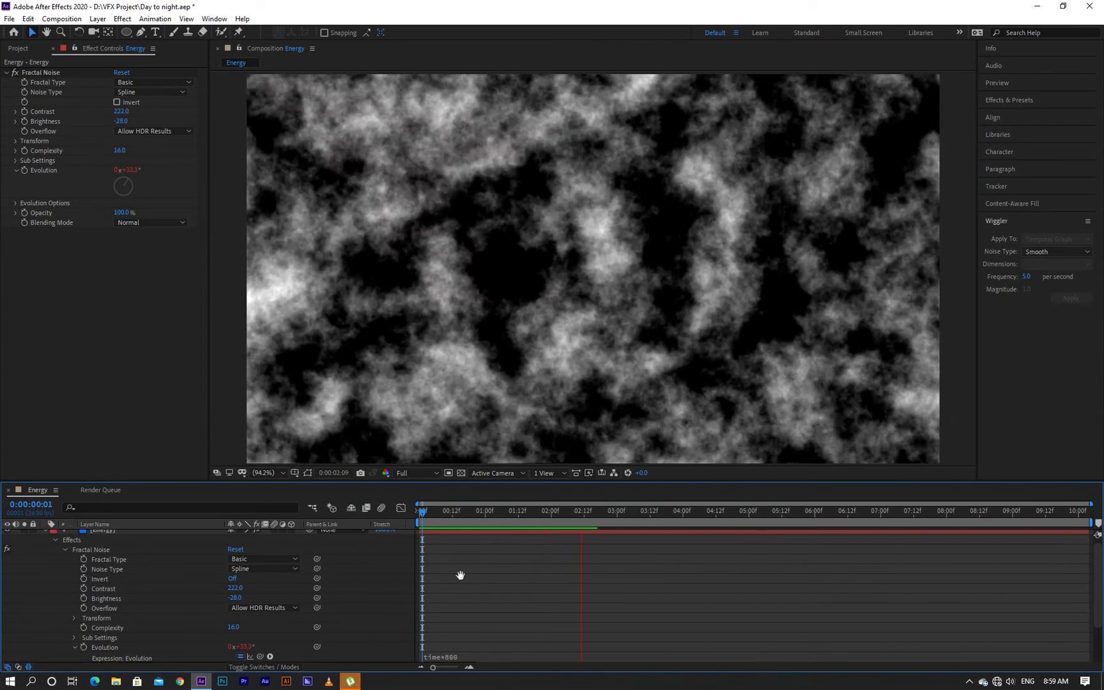
# - Stop the preview and collapse the Energy layer's properties in the timeline
pyautogui.press('space')
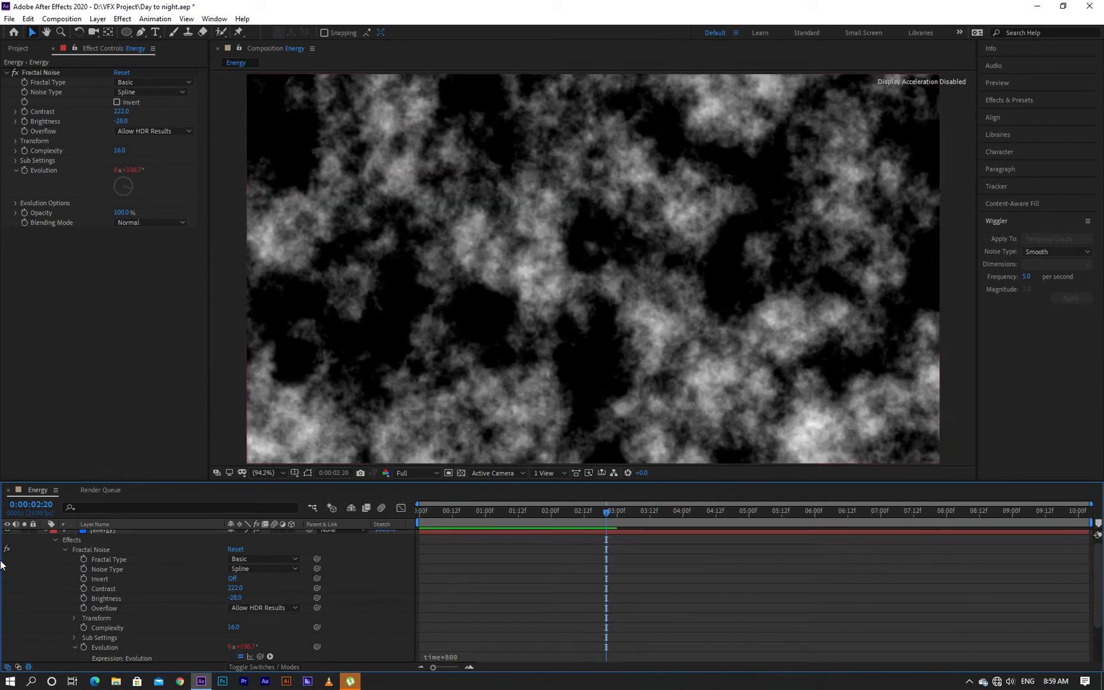
pyautogui.scroll(1, 82, 567)
pyautogui.click(44, 534)
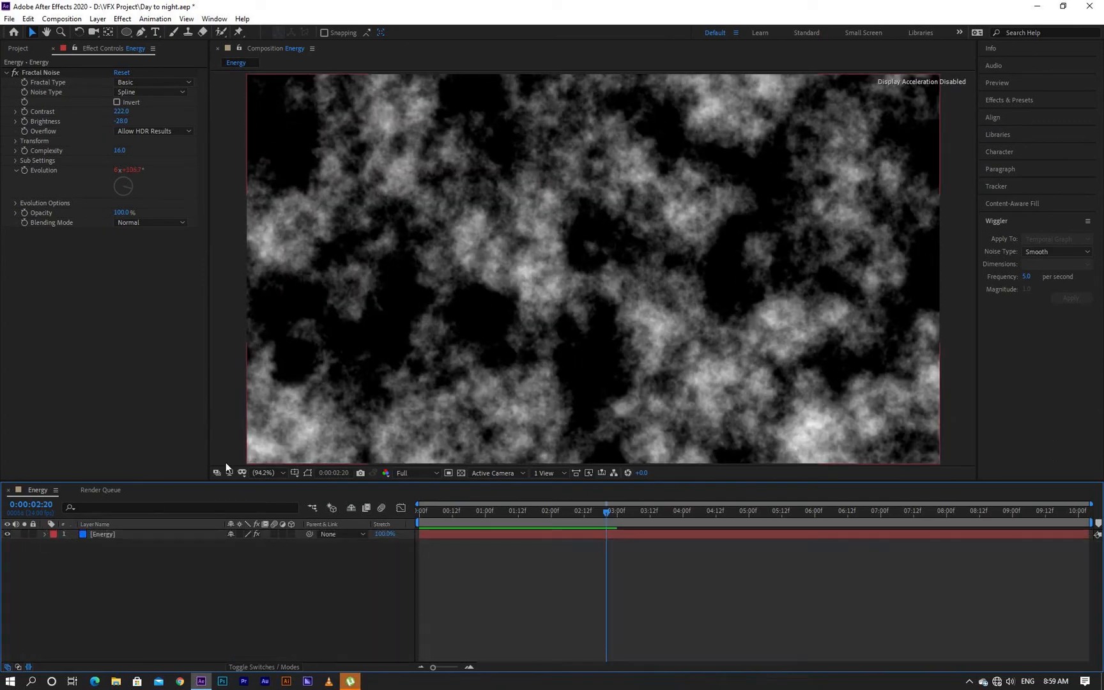
# - Draw an elliptical mask on the Energy layer around the frame's centre, about half the frame's width, and deselect the layer
pyautogui.click(127, 32)
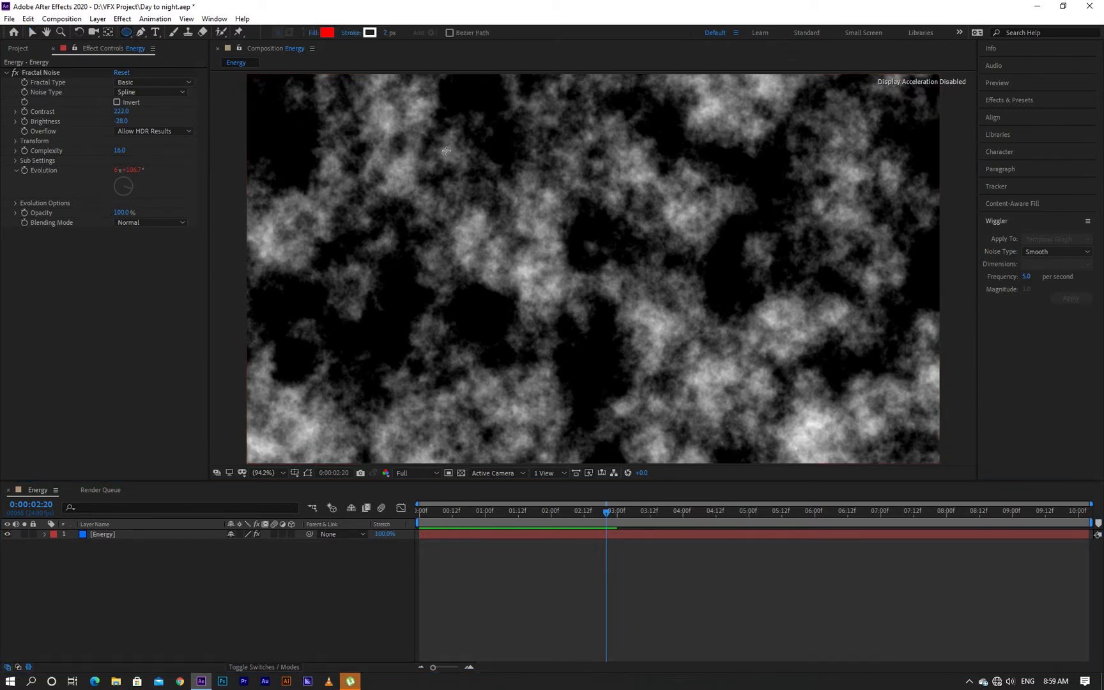
pyautogui.moveTo(446, 139); pyautogui.dragTo(550, 240)
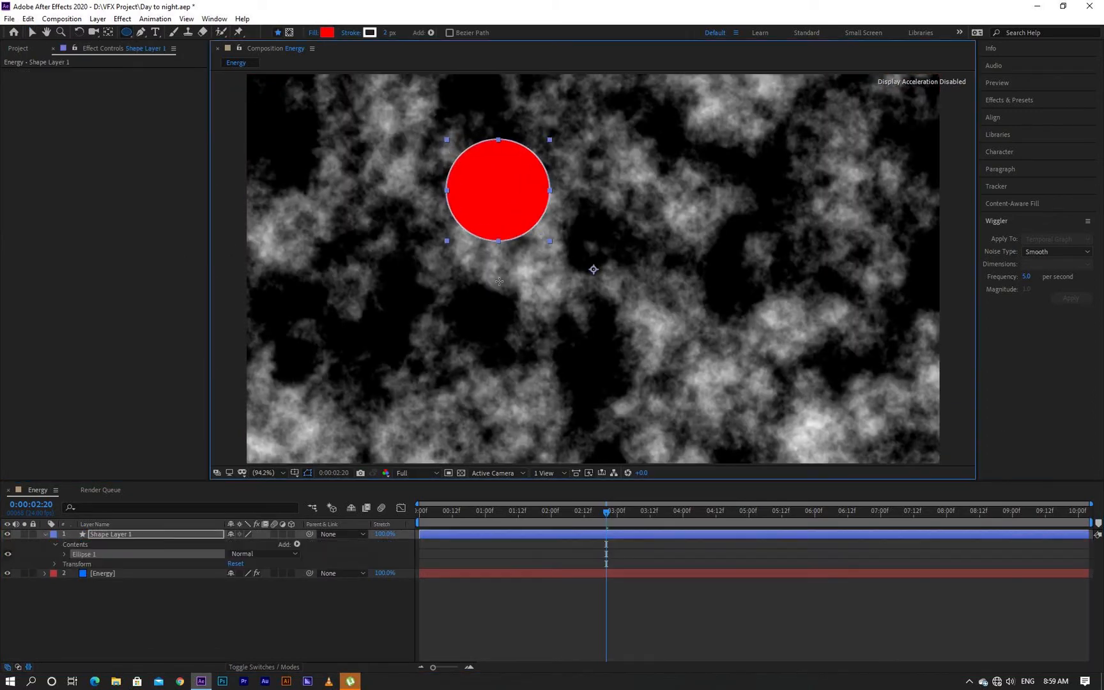
pyautogui.hotkey('ctrl', 'z')
pyautogui.click(120, 537)
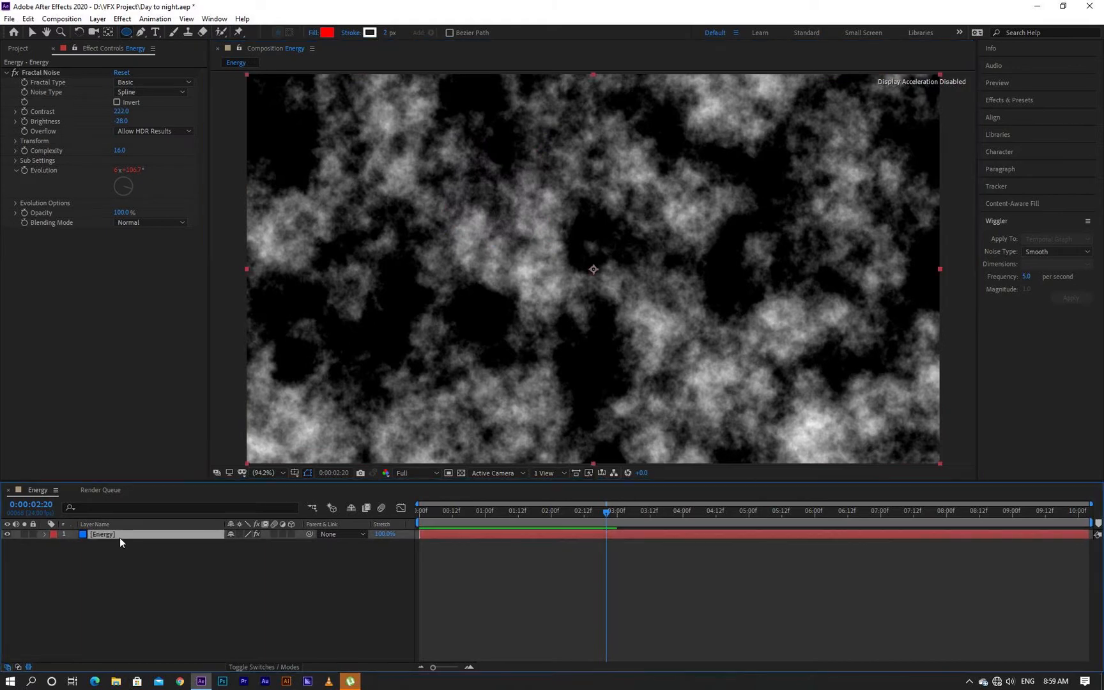
pyautogui.moveTo(420, 140); pyautogui.dragTo(745, 395)
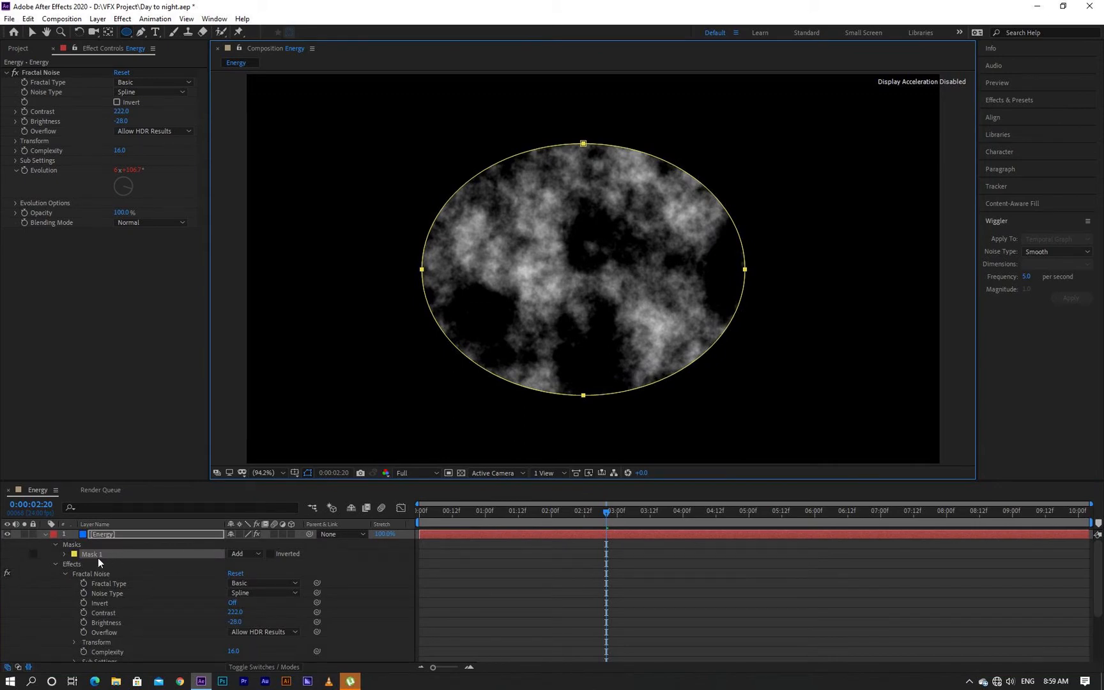
pyautogui.click(43, 535)
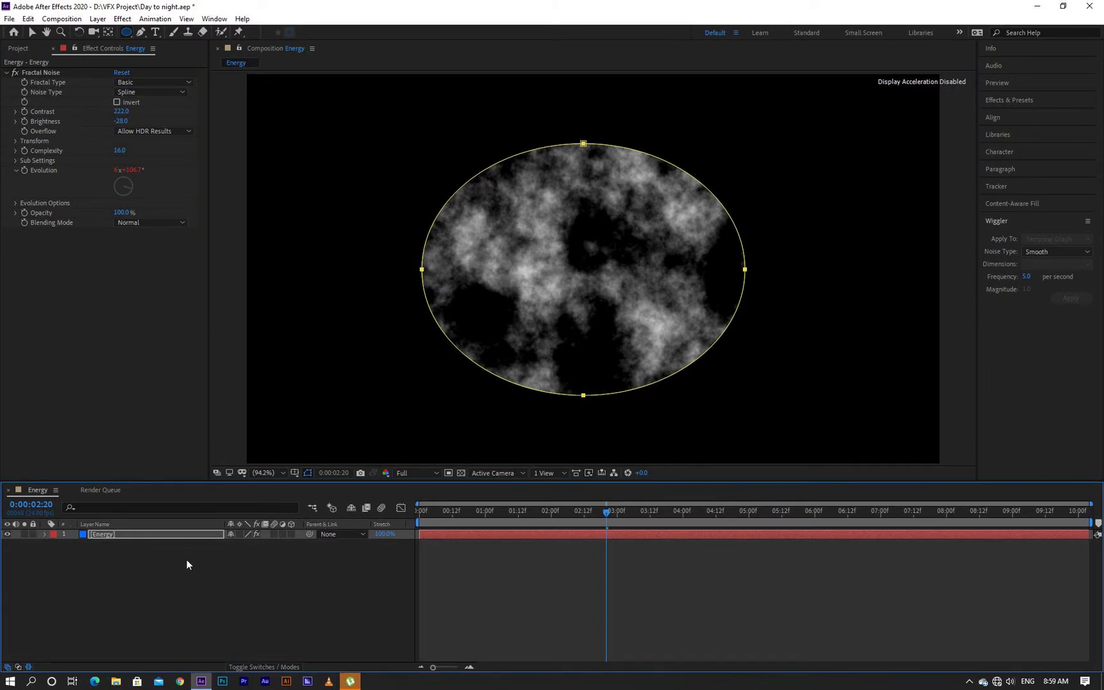
pyautogui.click(186, 562)
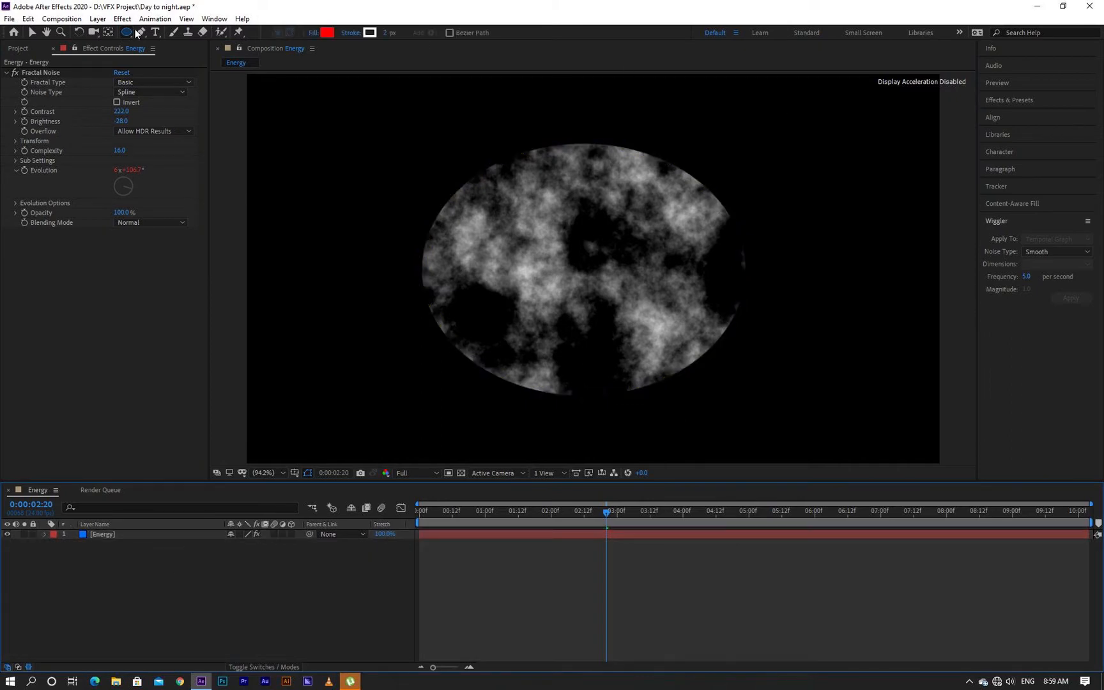
pyautogui.click(34, 32)
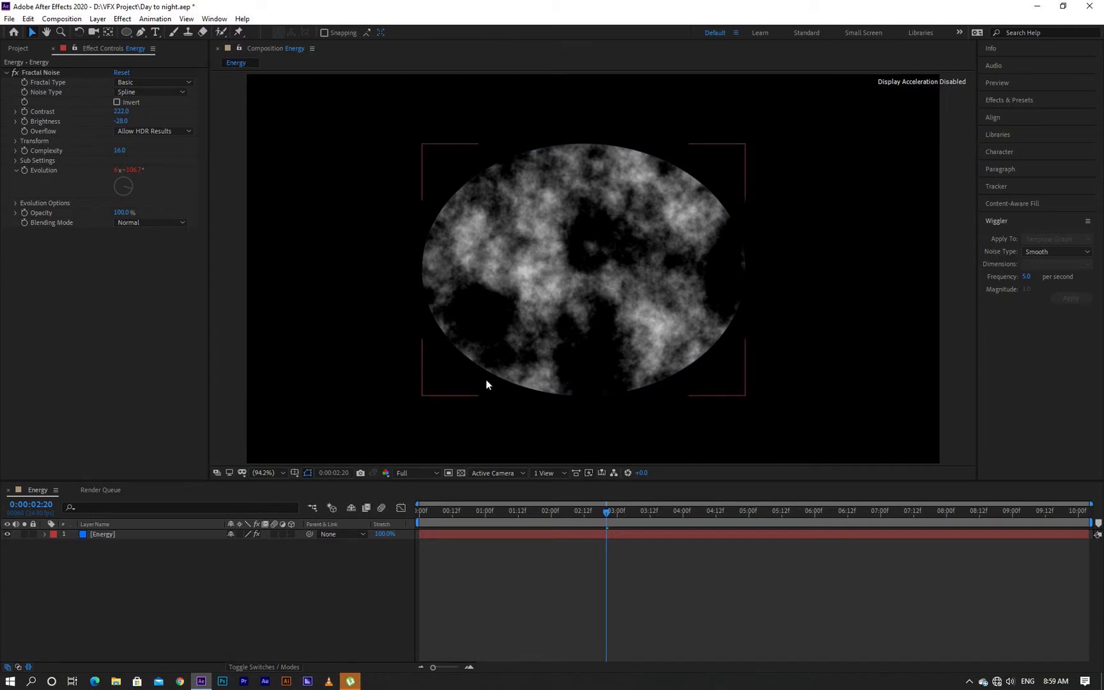
# - Apply the Roughen Edges effect to the Energy layer and hide the mask outline in the viewer
pyautogui.hotkey('ctrl', 'space')
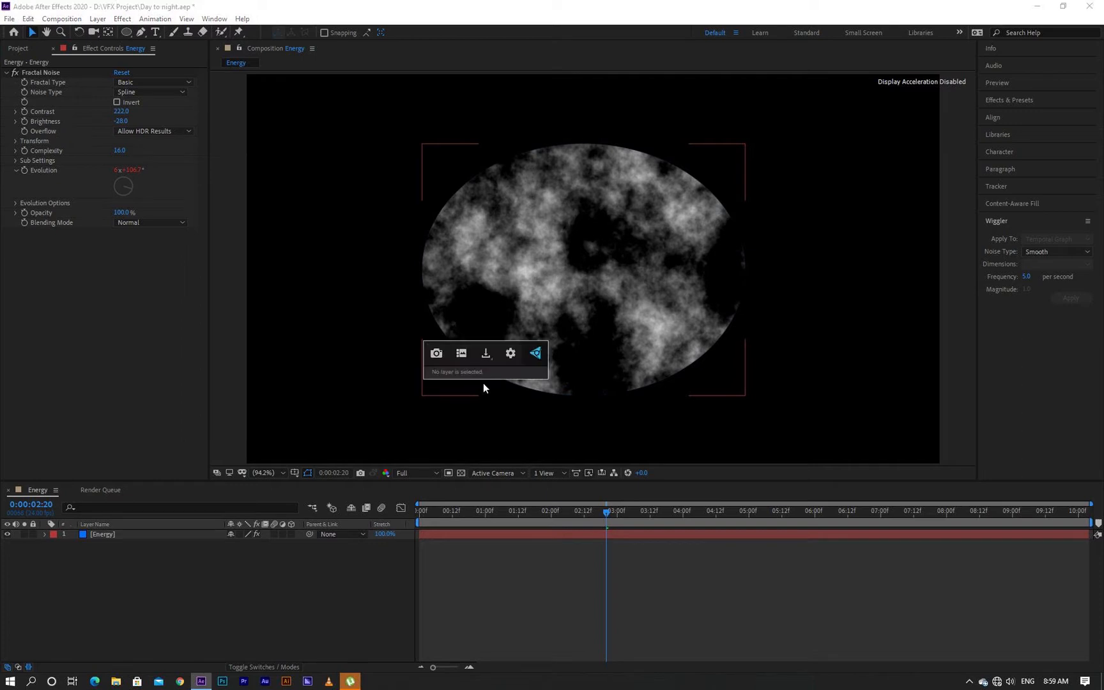
pyautogui.click(163, 538)
pyautogui.click(163, 538)
pyautogui.hotkey('ctrl', 'space')
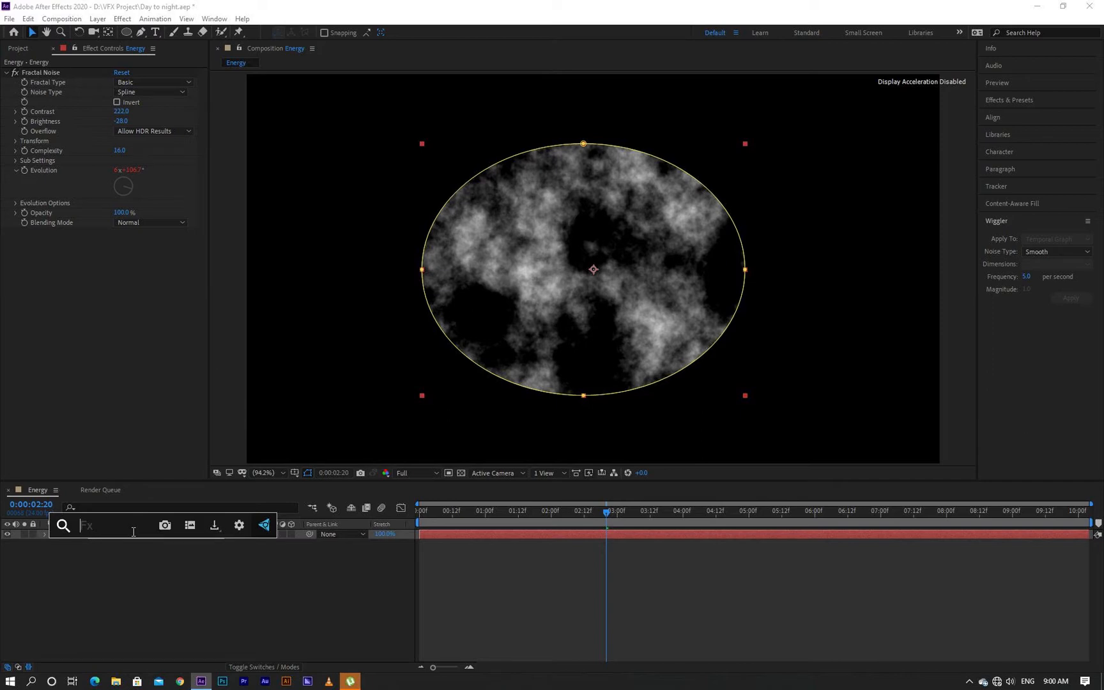
pyautogui.click(137, 600)
pyautogui.click(126, 536)
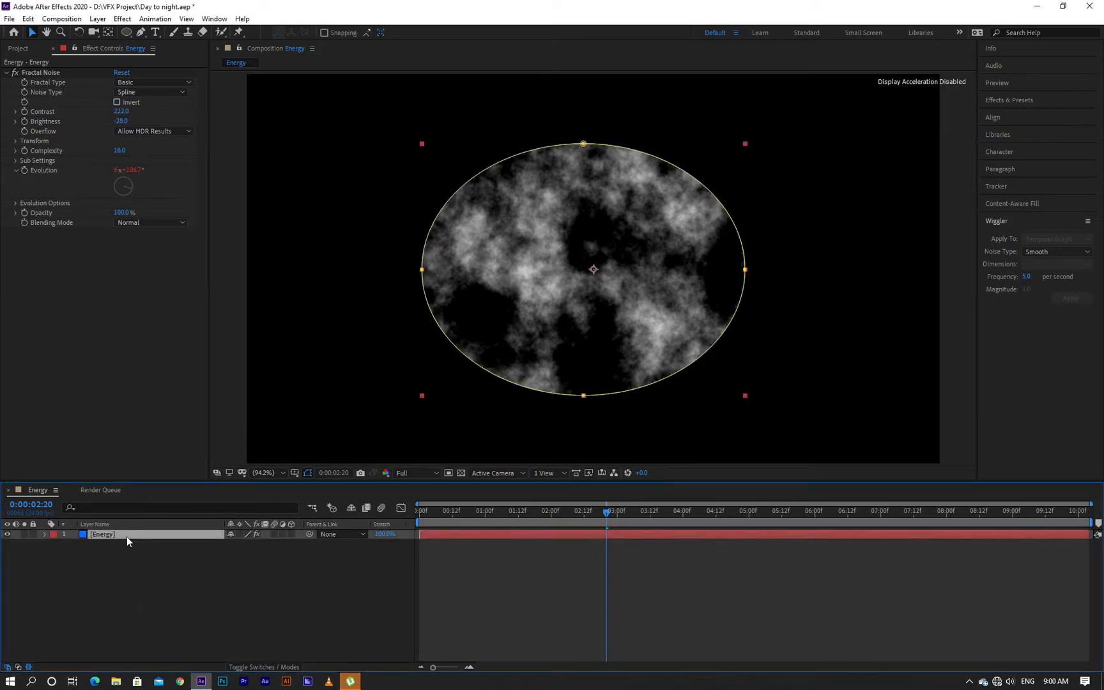
pyautogui.hotkey('ctrl', 'space')
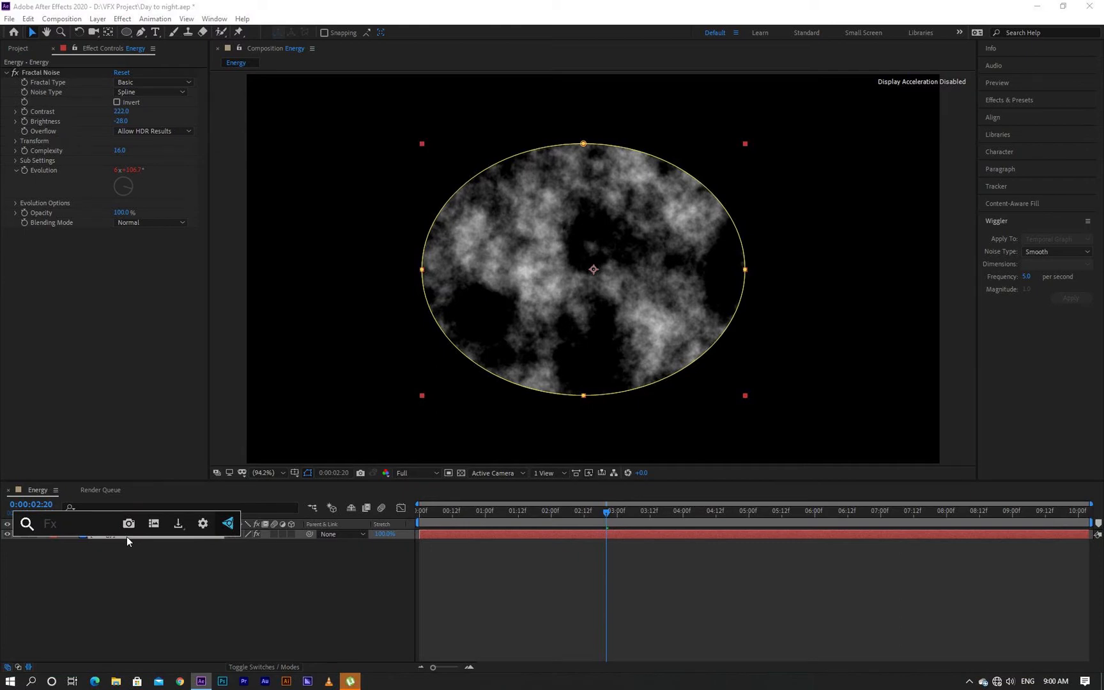
pyautogui.write('rough')
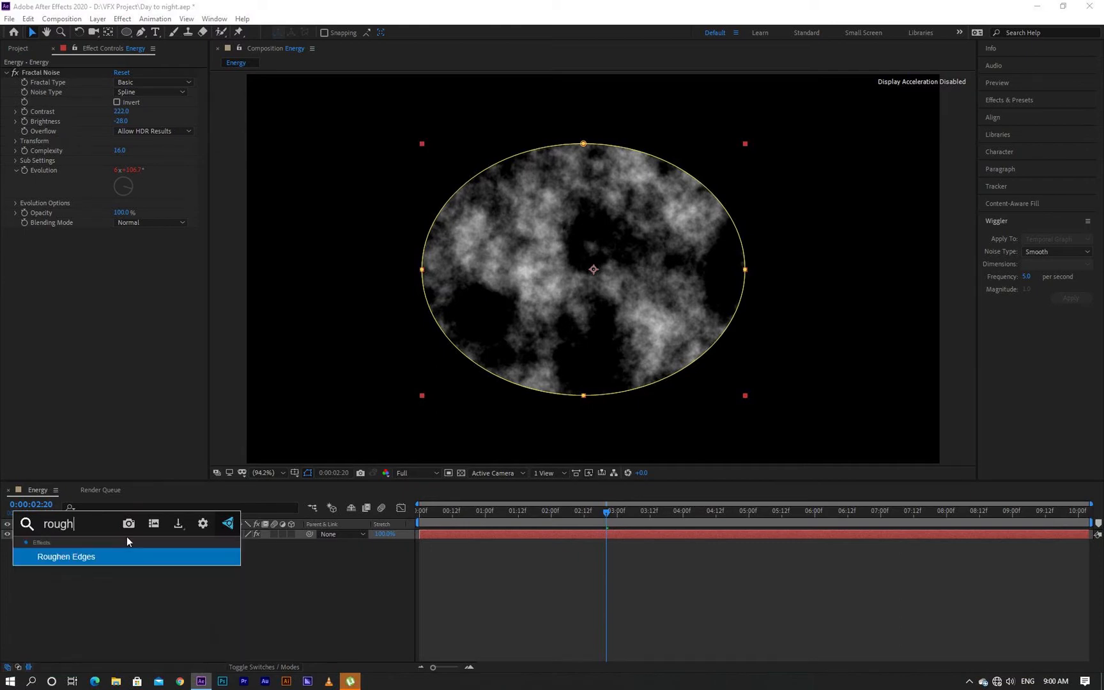
pyautogui.press('Return')
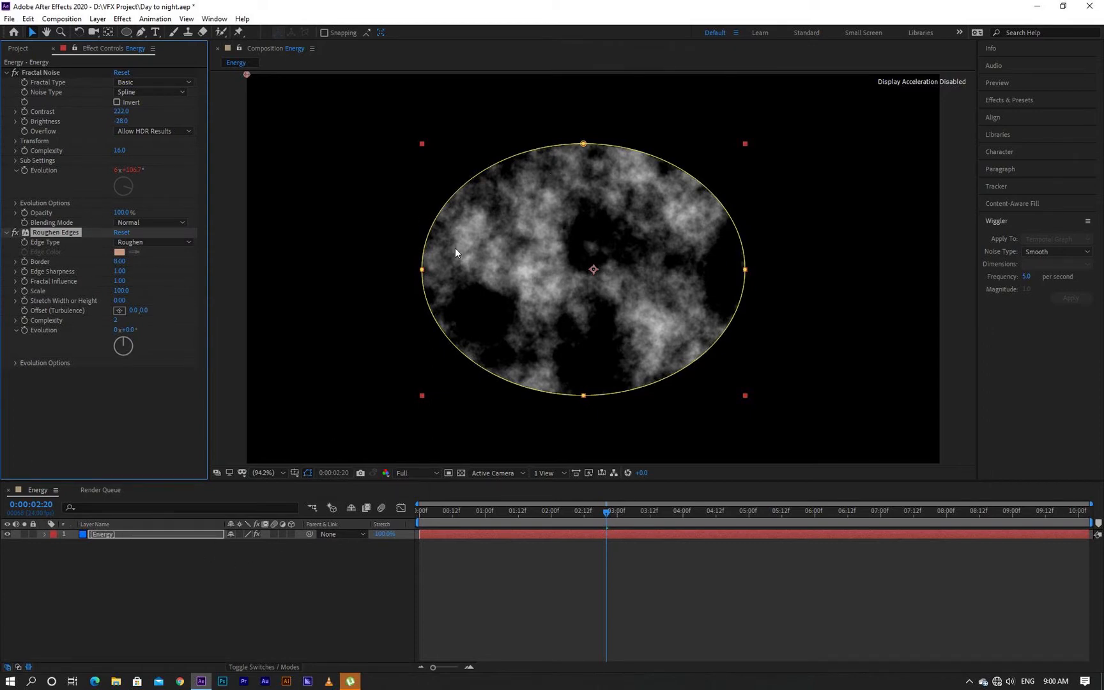
pyautogui.click(307, 473)
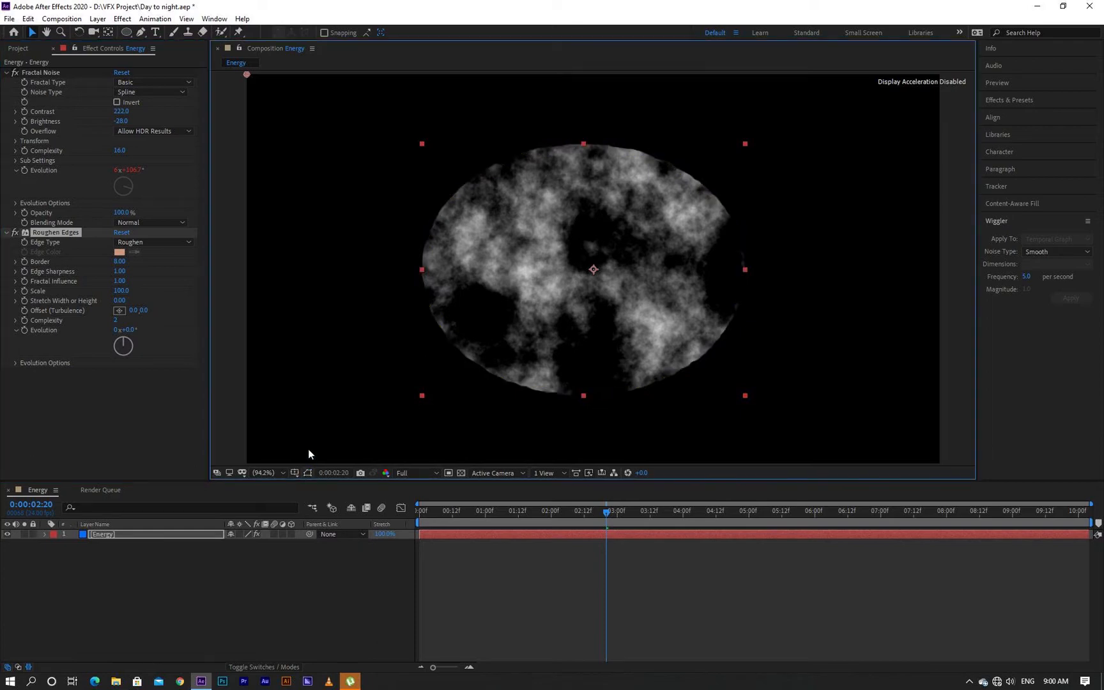
# - Set the Roughen Edges Edge Type to Cut, Border to 10 and Edge Sharpness to 0.66
pyautogui.click(147, 242)
pyautogui.click(156, 282)
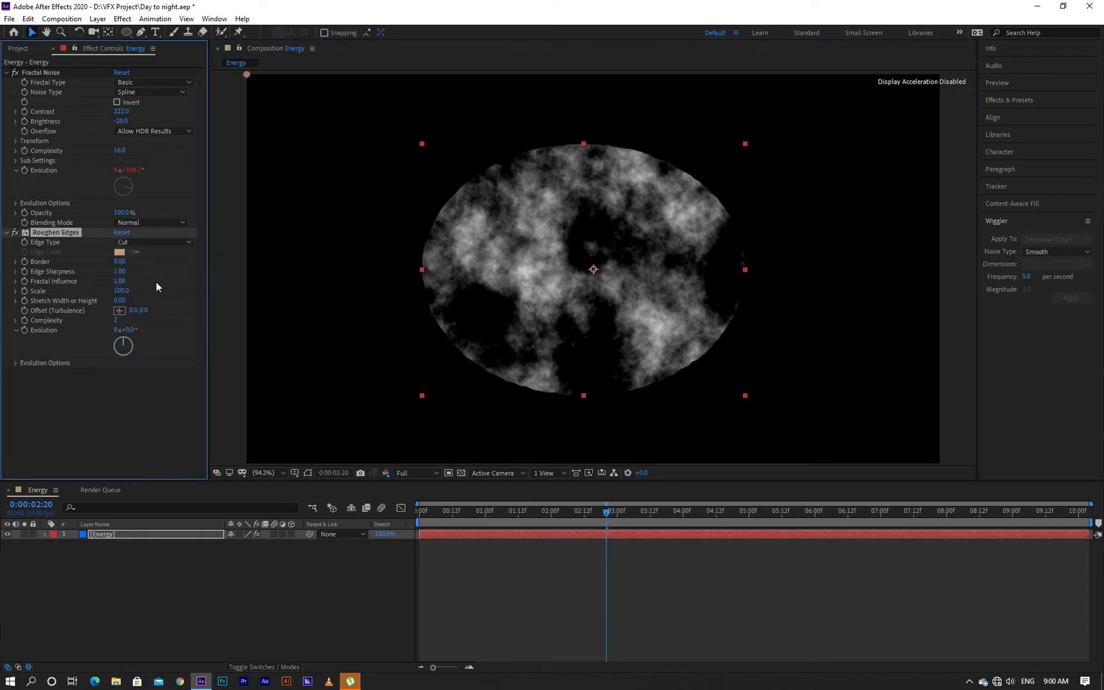
pyautogui.click(119, 262)
pyautogui.write('10')
pyautogui.press('Return')
pyautogui.click(119, 271)
pyautogui.press('BackSpace')
pyautogui.write('.66')
pyautogui.press('Return')
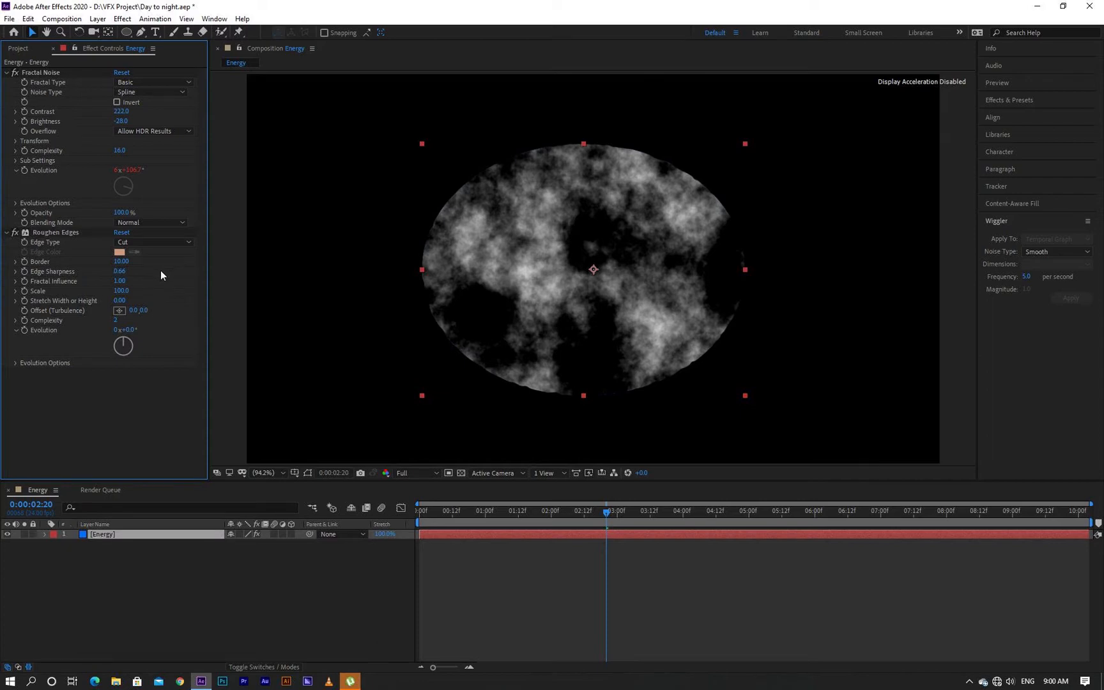
# - Set the Roughen Edges Scale to 85 and Complexity to 4
pyautogui.click(123, 292)
pyautogui.write('85')
pyautogui.press('Return')
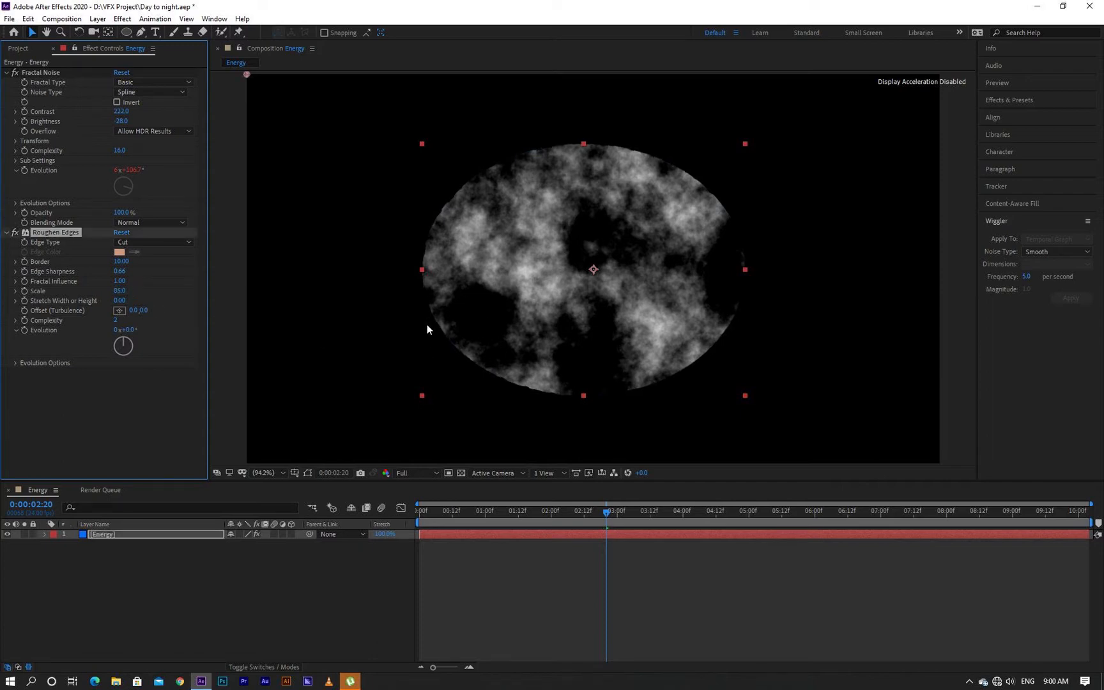
pyautogui.click(118, 321)
pyautogui.write('4')
pyautogui.click(164, 327)
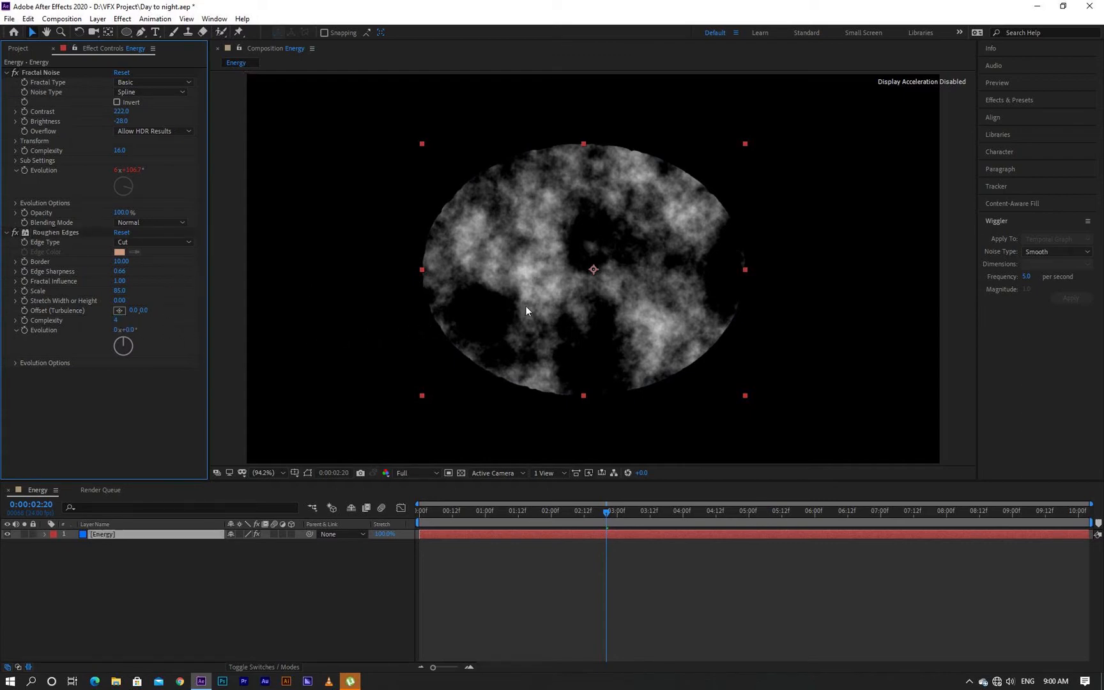
# - Reveal the Energy layer's Mask Feather and set it to 71 pixels
pyautogui.press('/')
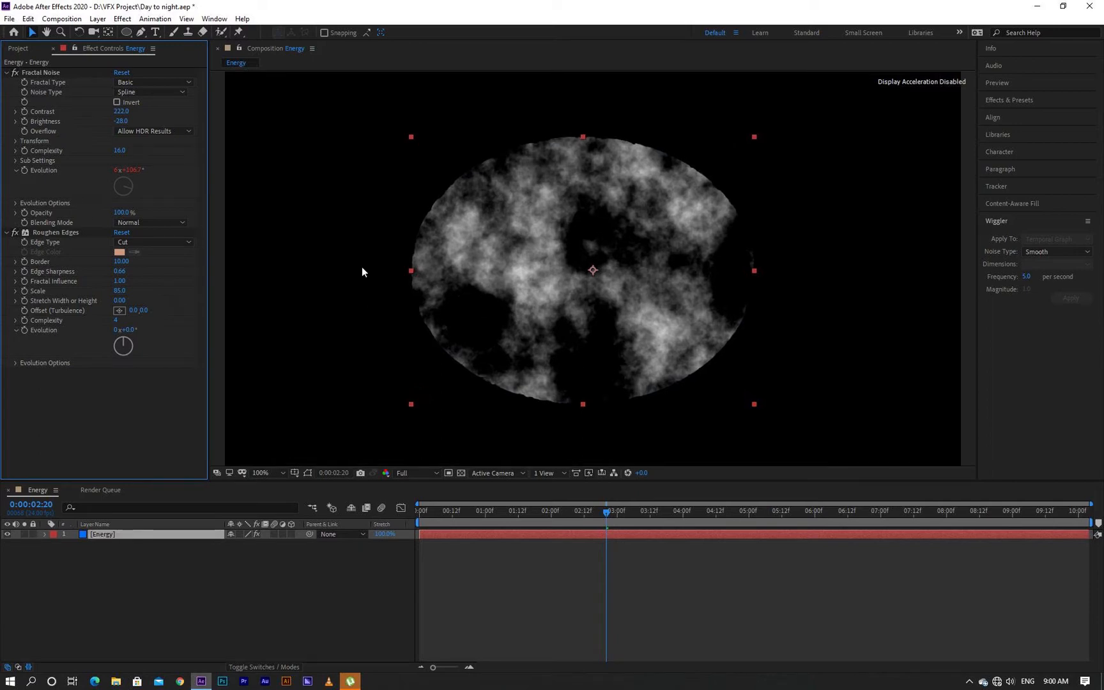
pyautogui.click(194, 534)
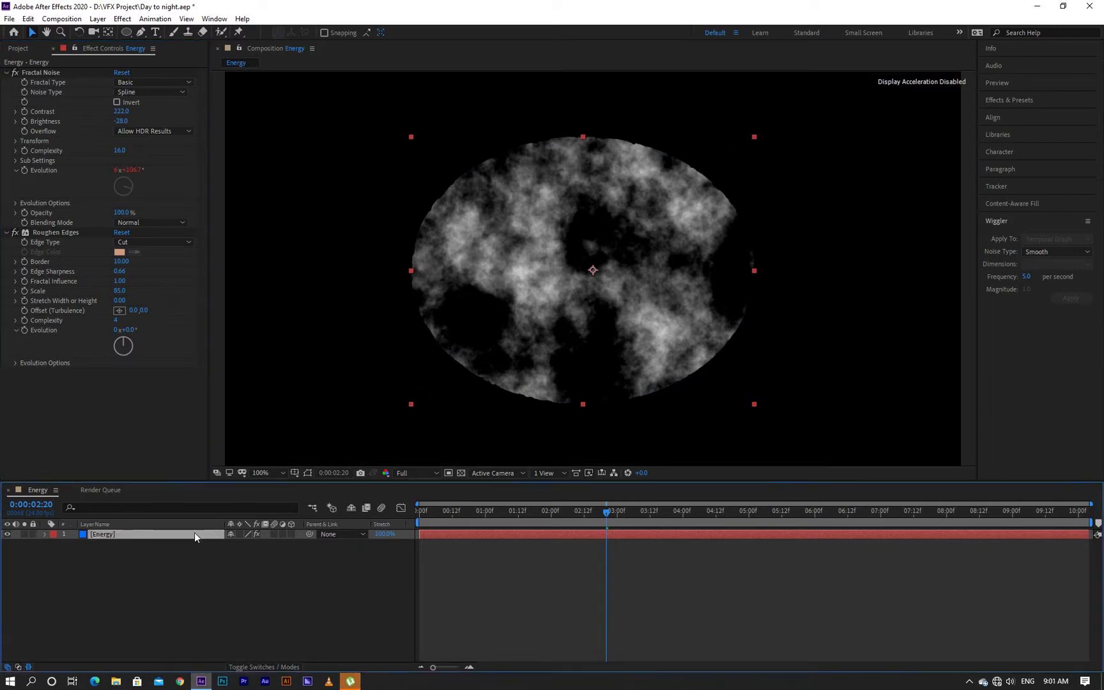
pyautogui.press('f')
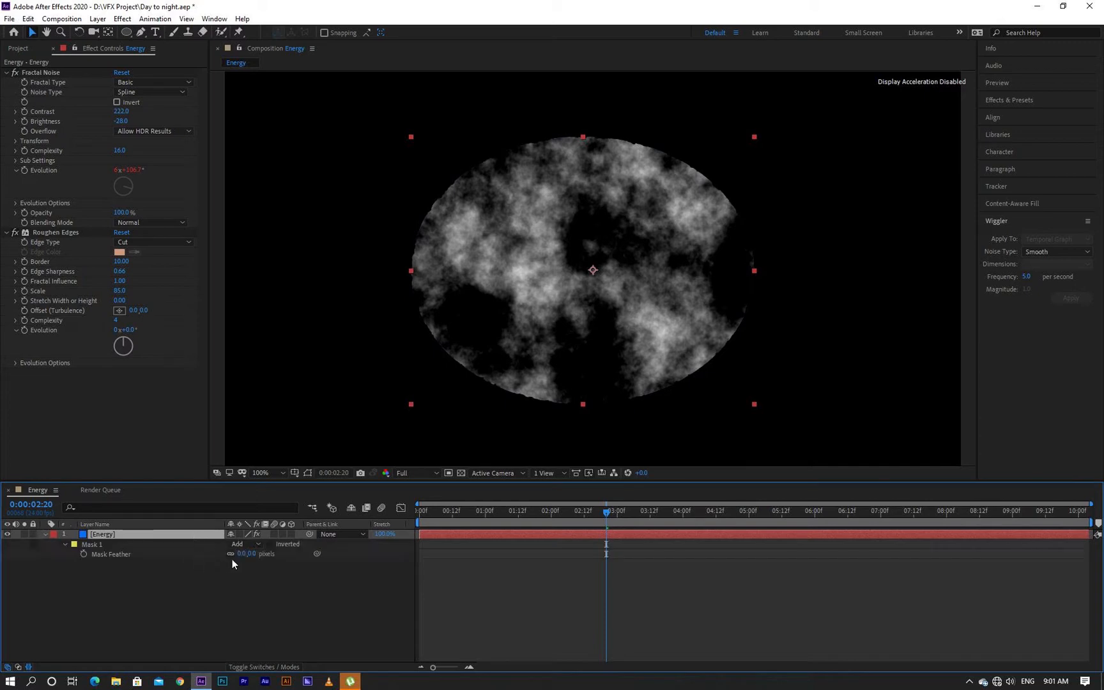
pyautogui.moveTo(252, 560); pyautogui.dragTo(299, 562)
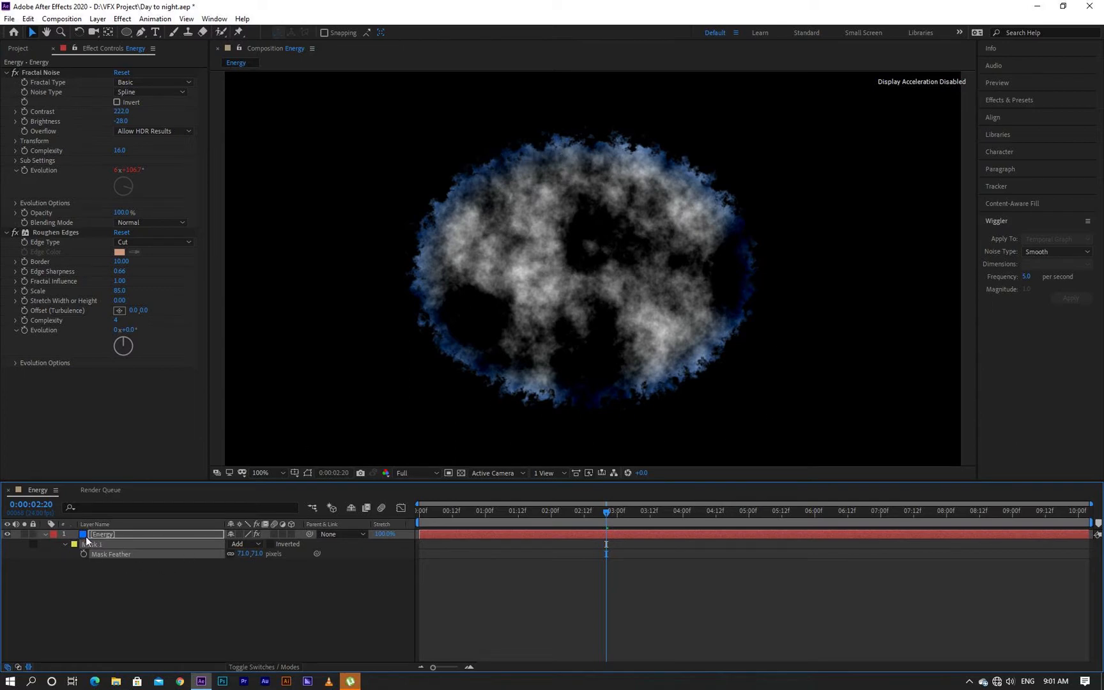
# - Change the Energy solid's colour to black (000000) in its solid settings
pyautogui.click(106, 535)
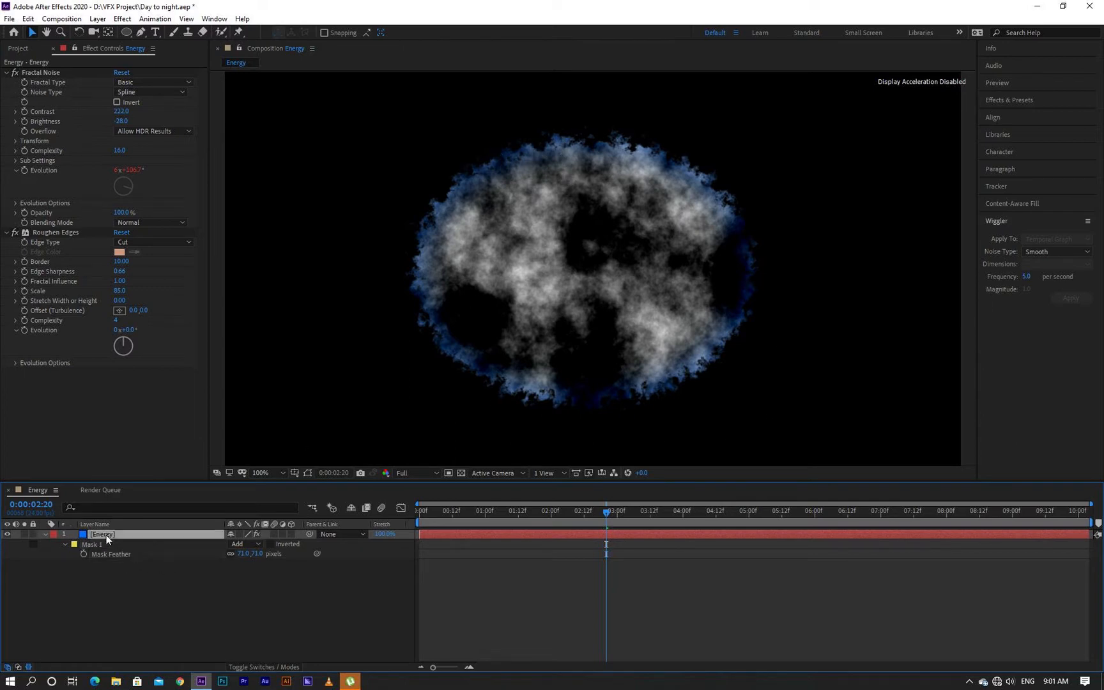
pyautogui.click(97, 18)
pyautogui.click(118, 41)
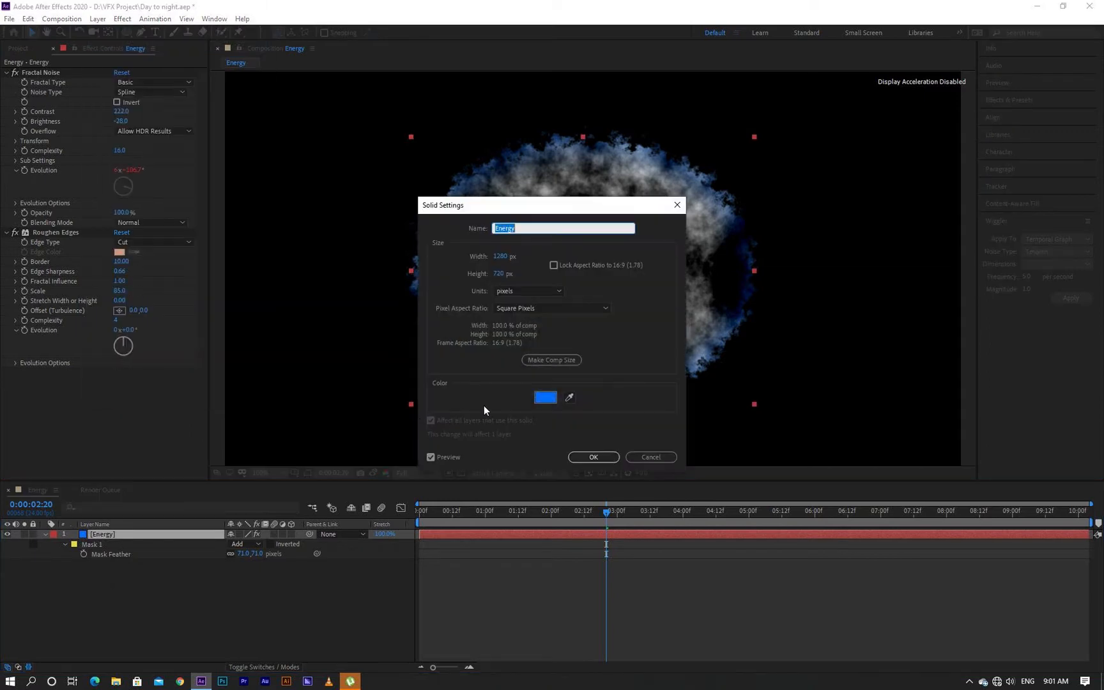
pyautogui.click(545, 397)
pyautogui.write('000000')
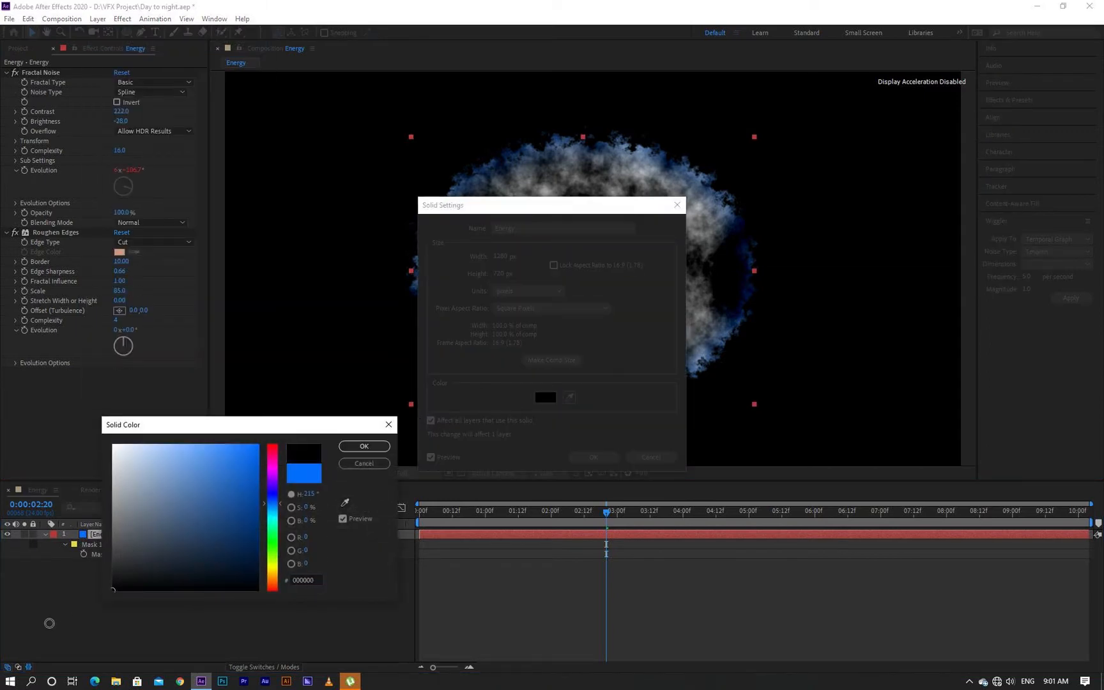
pyautogui.click(362, 447)
pyautogui.click(594, 457)
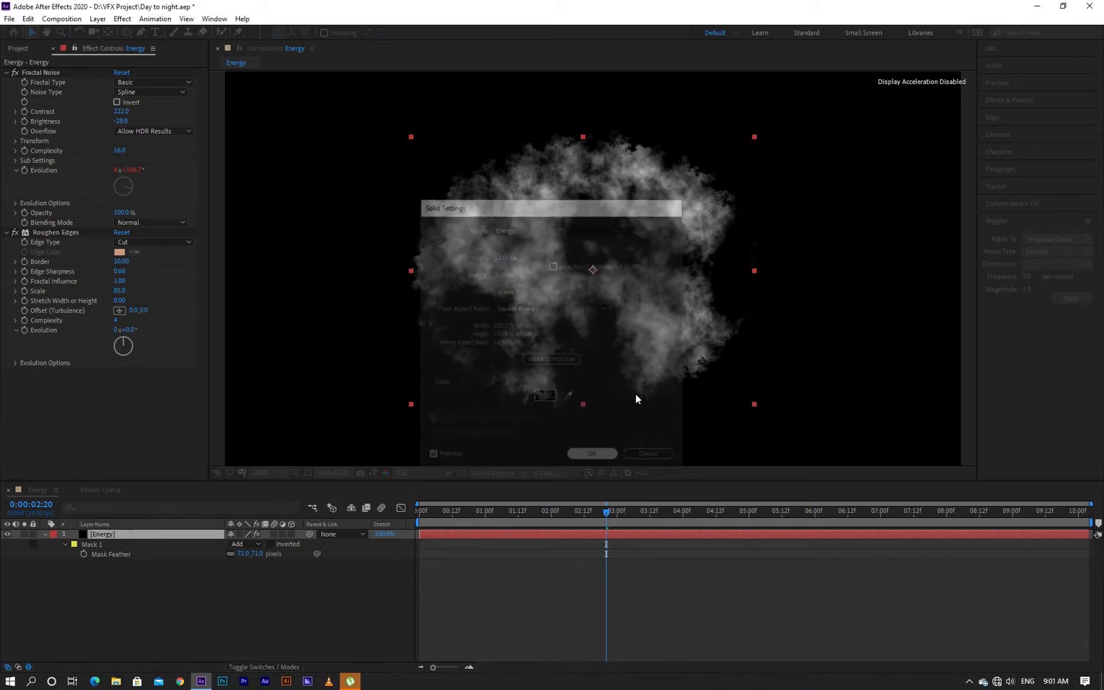
# - Preview the masked energy animation from the start of the composition
pyautogui.moveTo(599, 517); pyautogui.dragTo(410, 517)
pyautogui.press('space')
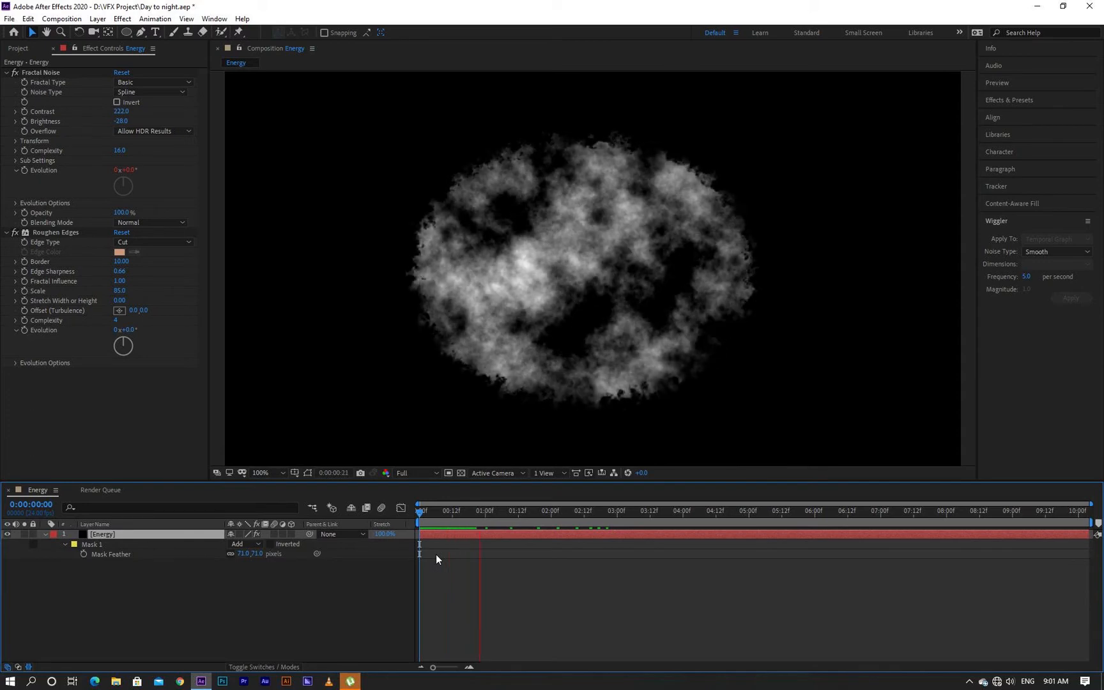
pyautogui.press('space')
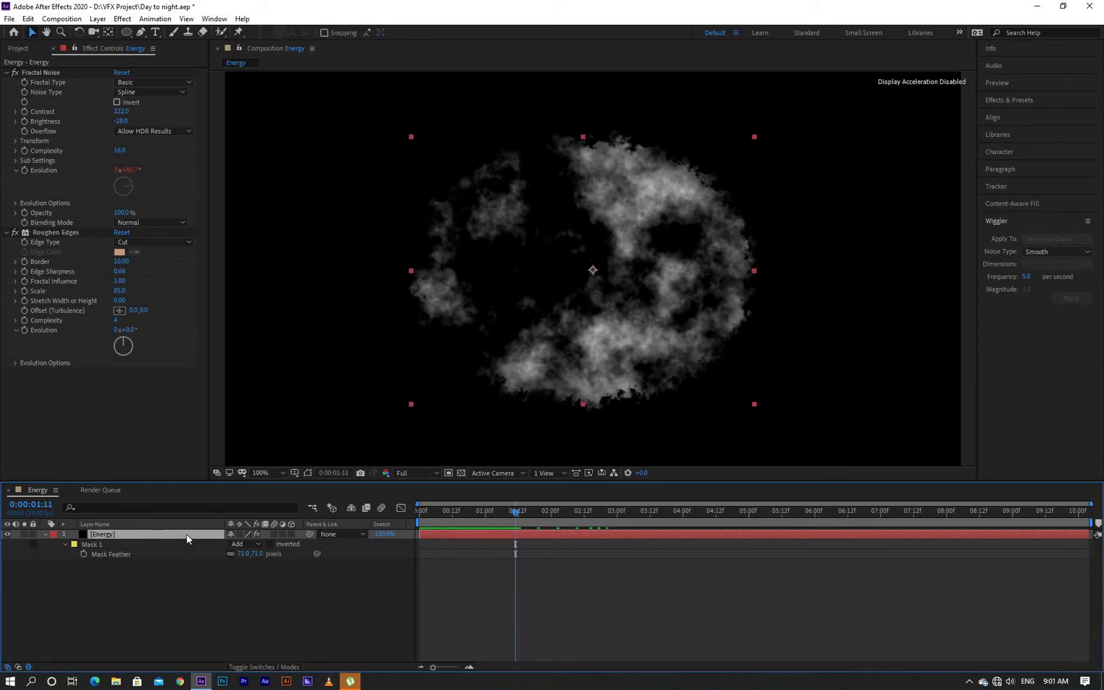
# - Apply the Turbulent Displace effect to the Energy layer
pyautogui.hotkey('ctrl', 'space')
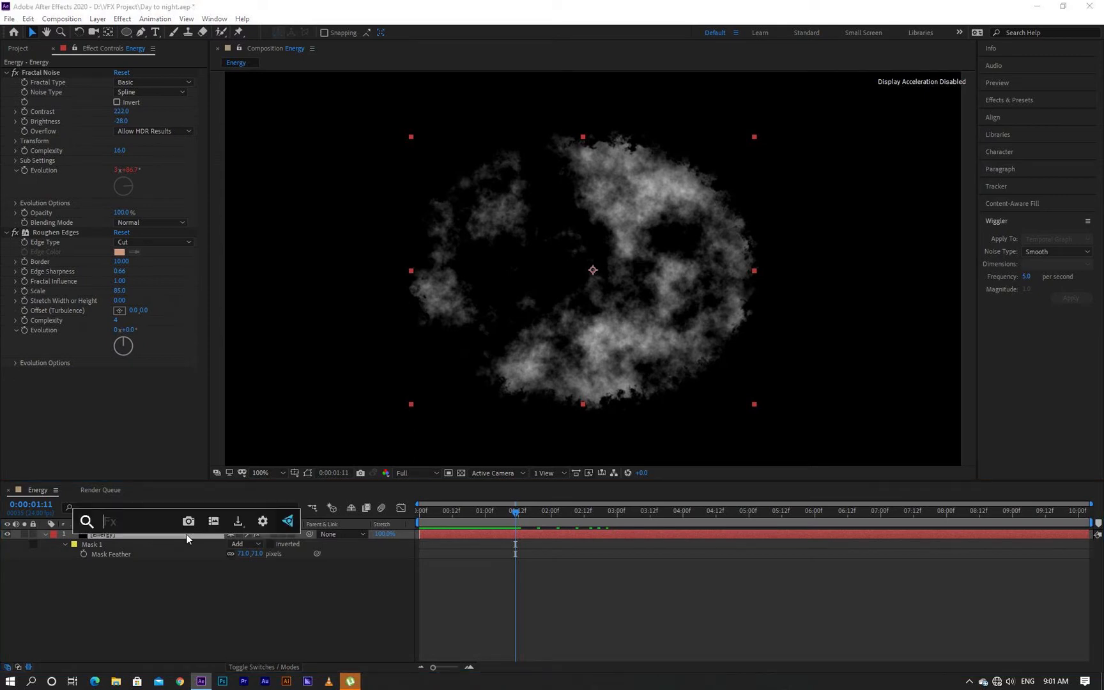
pyautogui.write('tur')
pyautogui.press('Return')
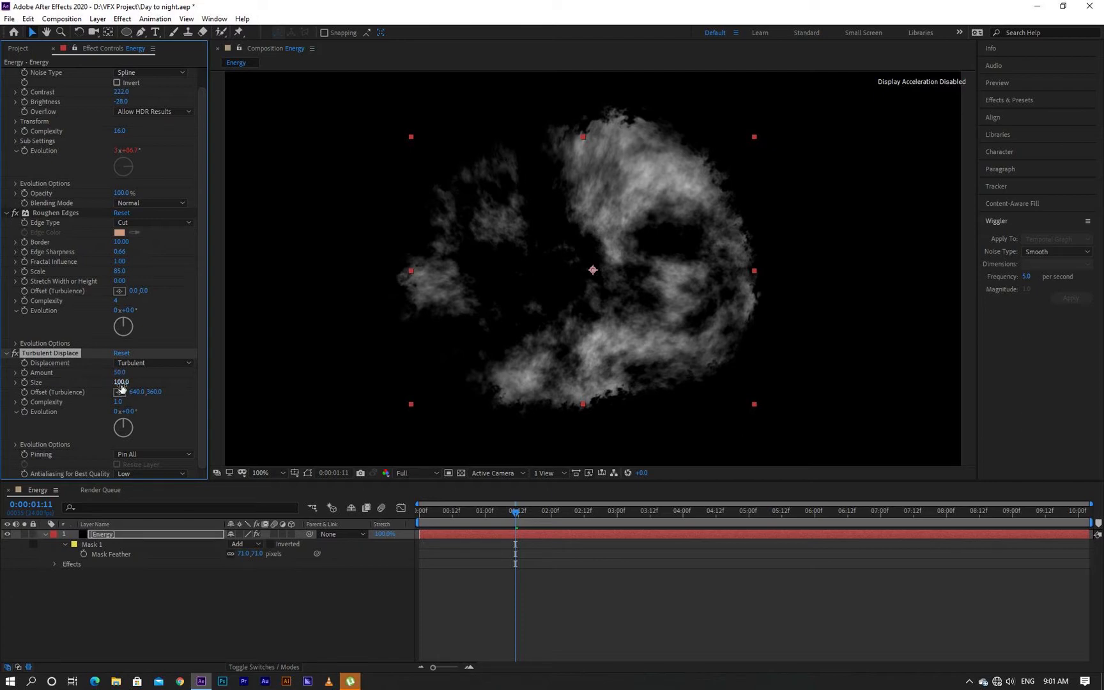
# - Set the Turbulent Displace Size to 5 and Amount to 154, then check the distortion up close
pyautogui.click(121, 383)
pyautogui.write('5')
pyautogui.press('Return')
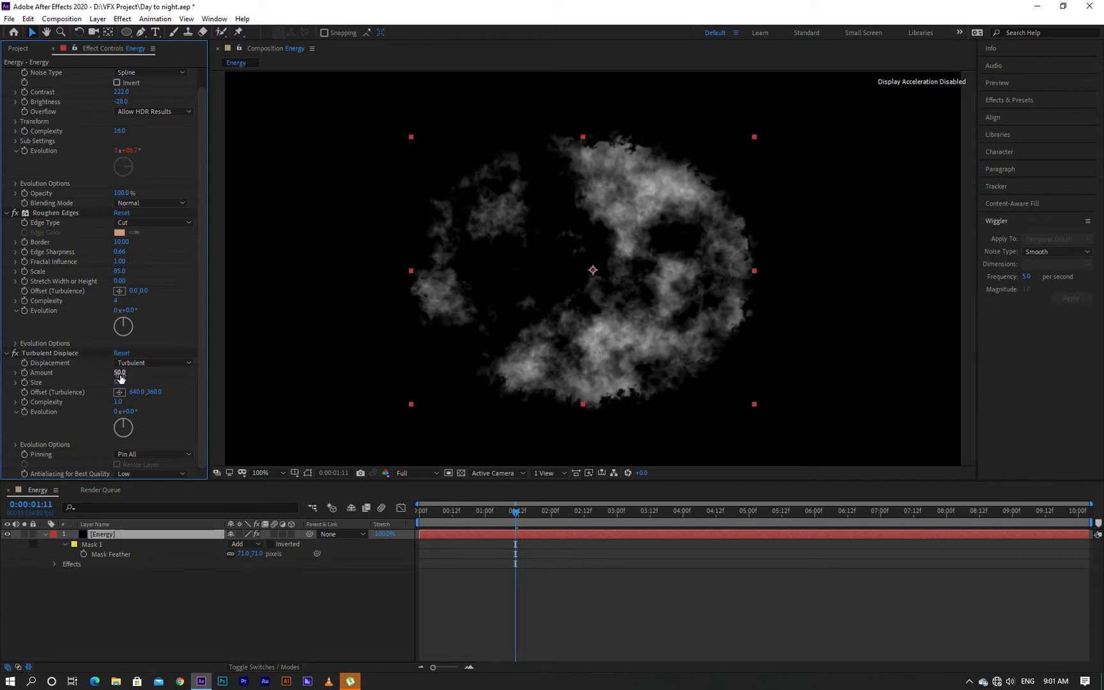
pyautogui.click(120, 374)
pyautogui.write('154')
pyautogui.press('Return')
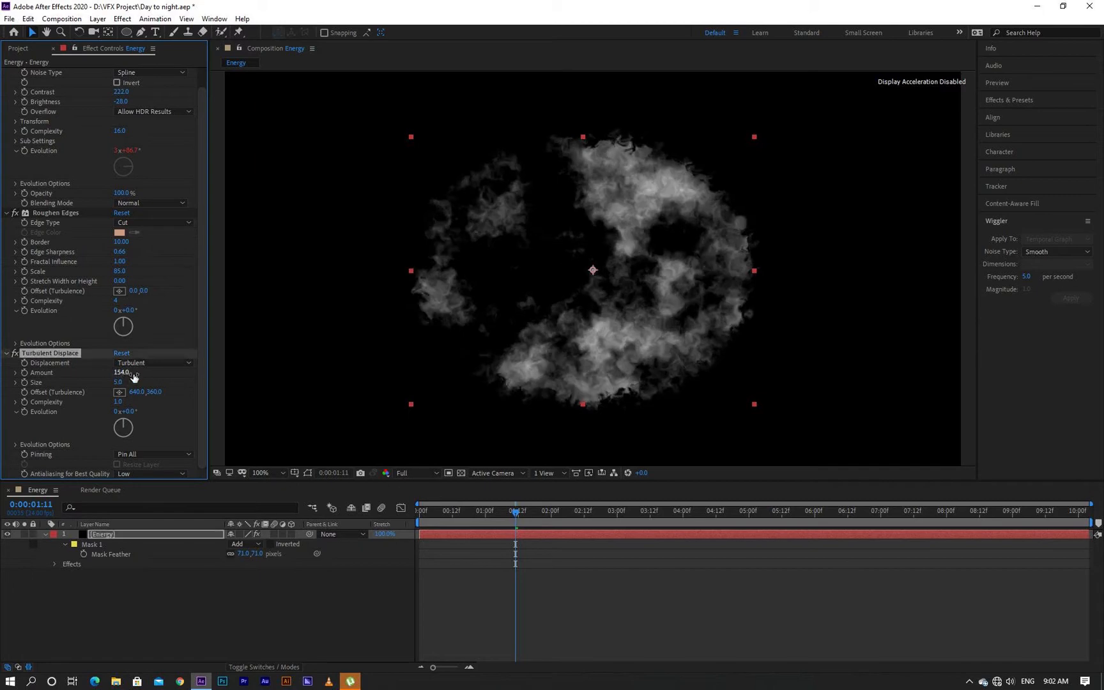
pyautogui.press('.')
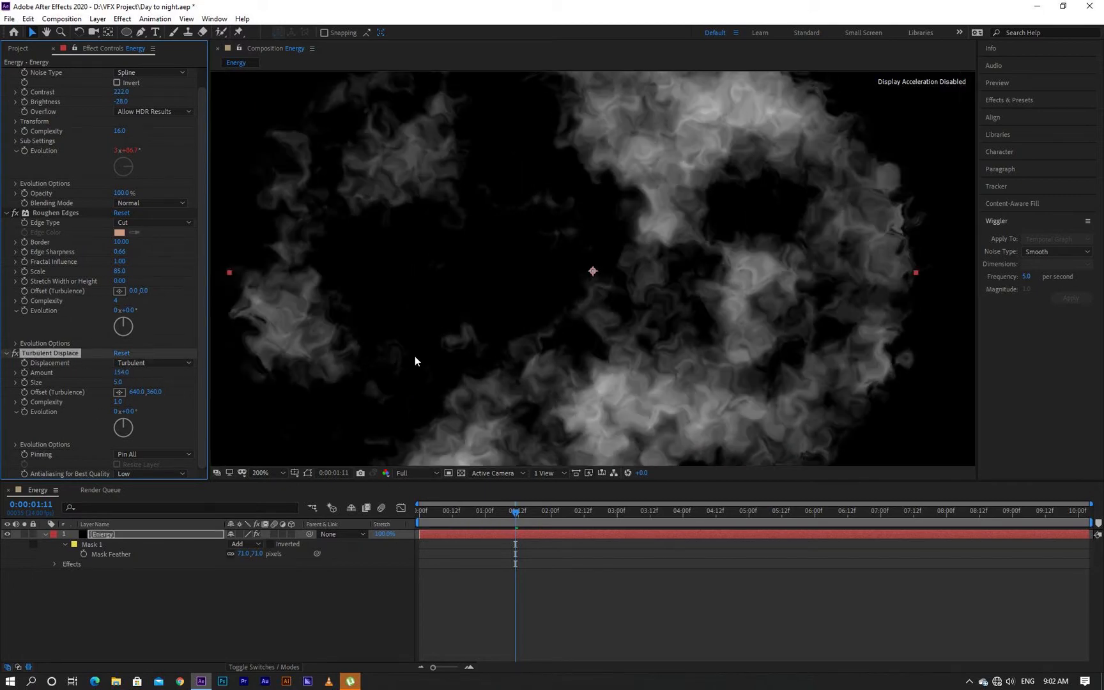
# - Apply the CC Vector Blur effect to the Energy layer and set its Amount to 13
pyautogui.press(',')
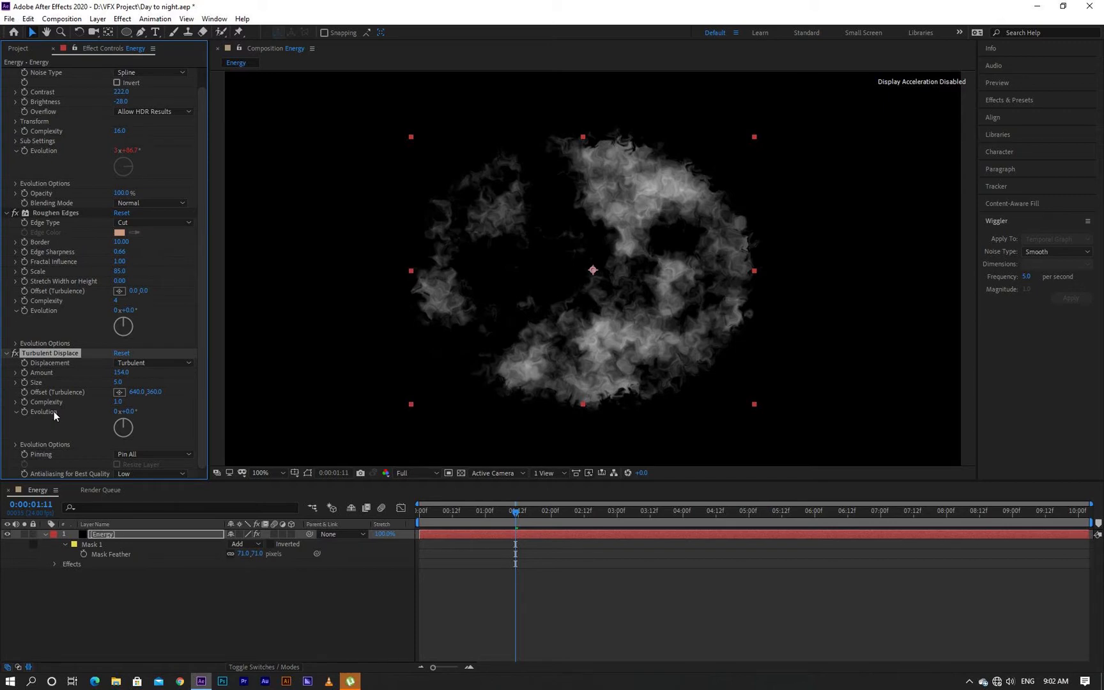
pyautogui.hotkey('ctrl', 'space')
pyautogui.write('cc vec')
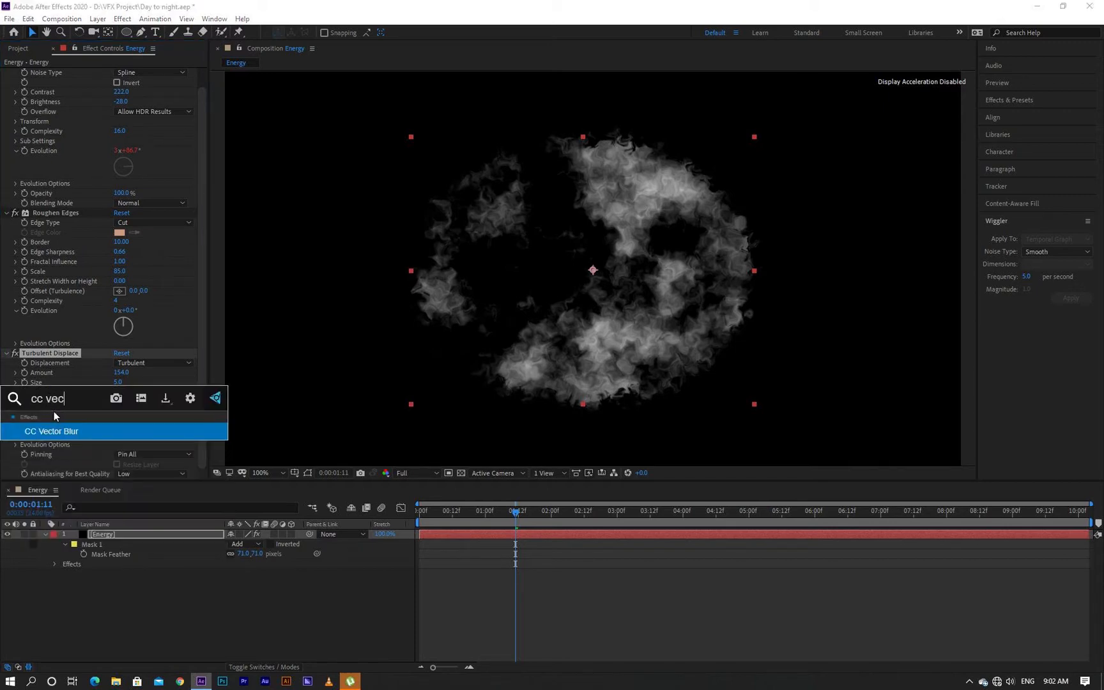
pyautogui.press('Return')
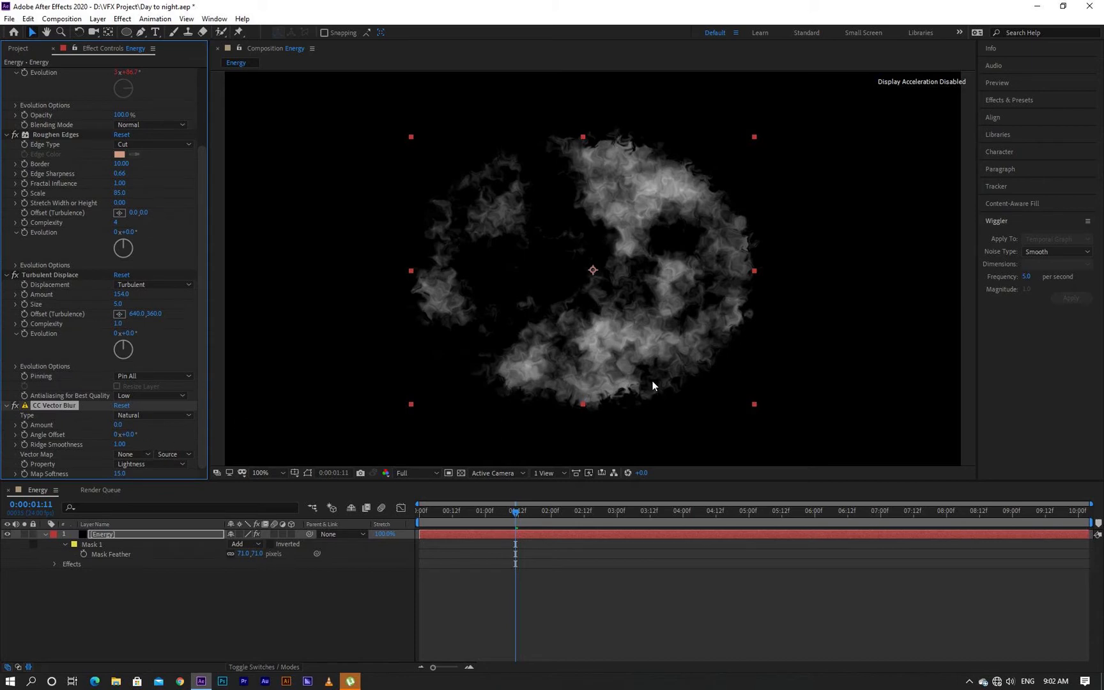
pyautogui.press('.')
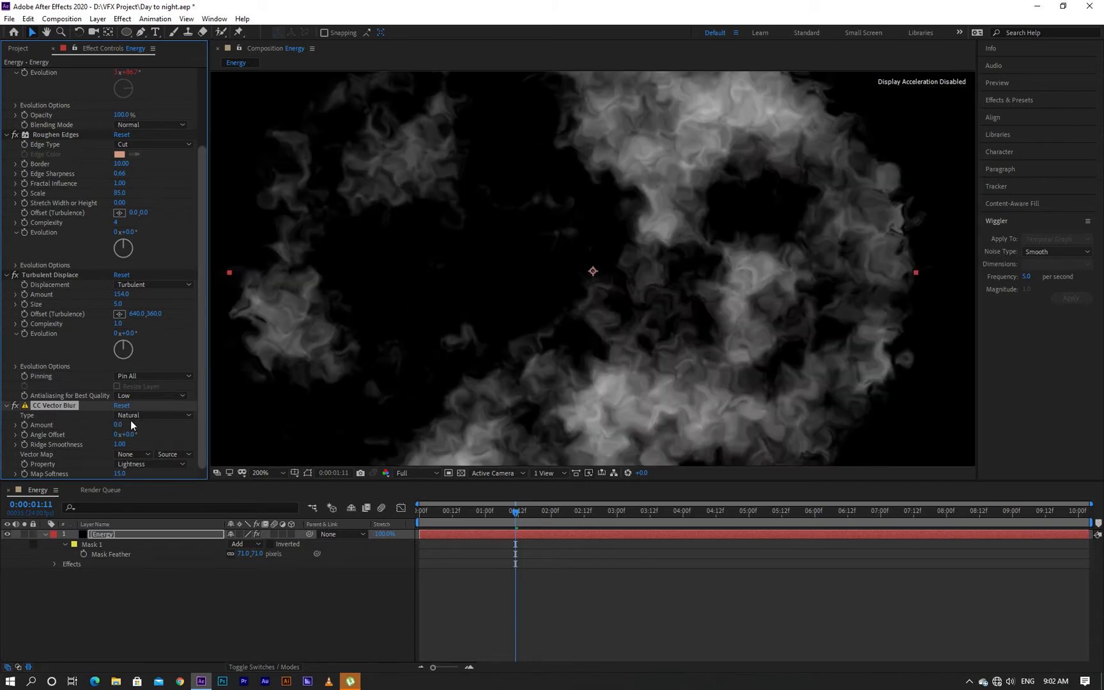
pyautogui.moveTo(118, 425); pyautogui.dragTo(130, 425)
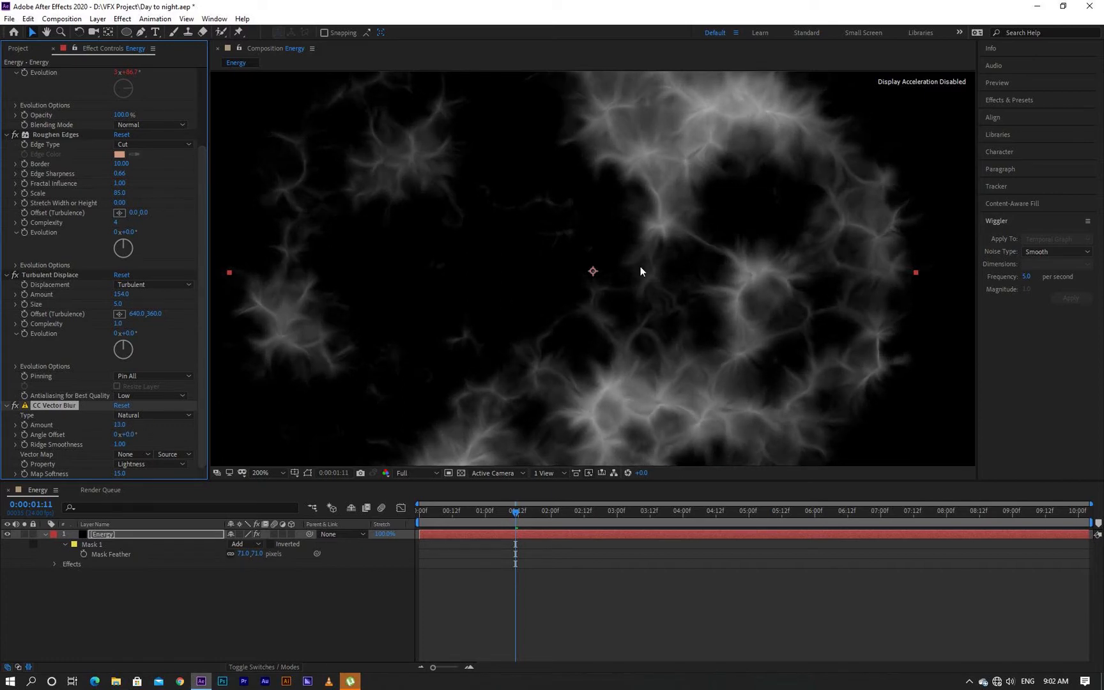
pyautogui.press(',')
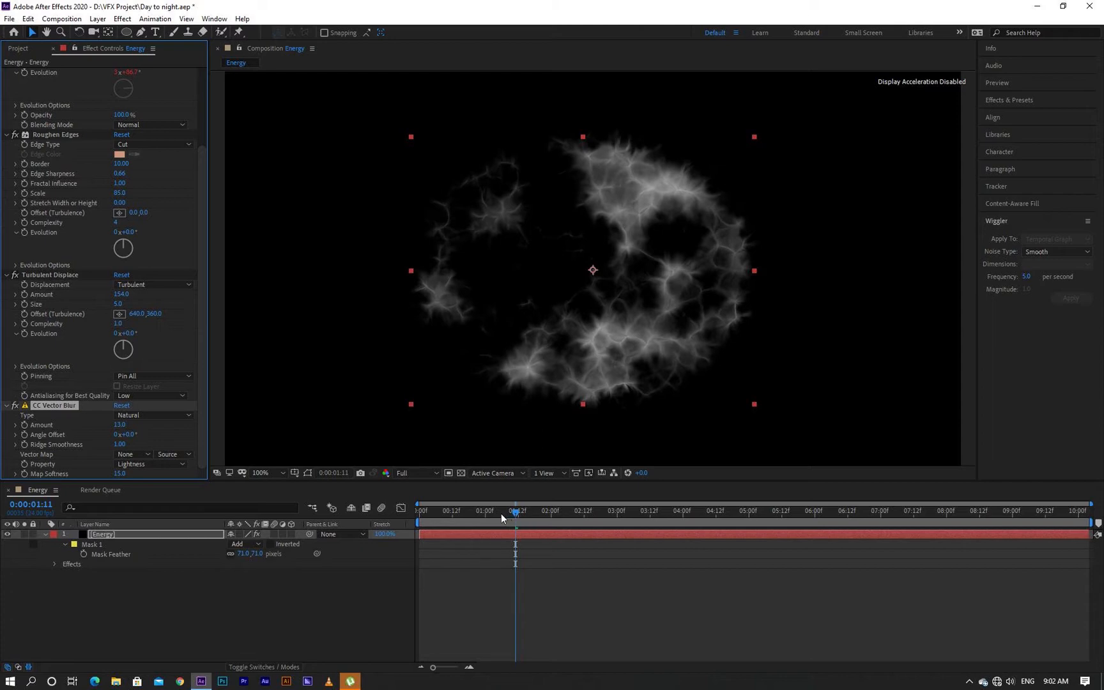
# - Preview the vector-blurred energy animation from the start of the composition
pyautogui.moveTo(501, 513); pyautogui.dragTo(418, 515)
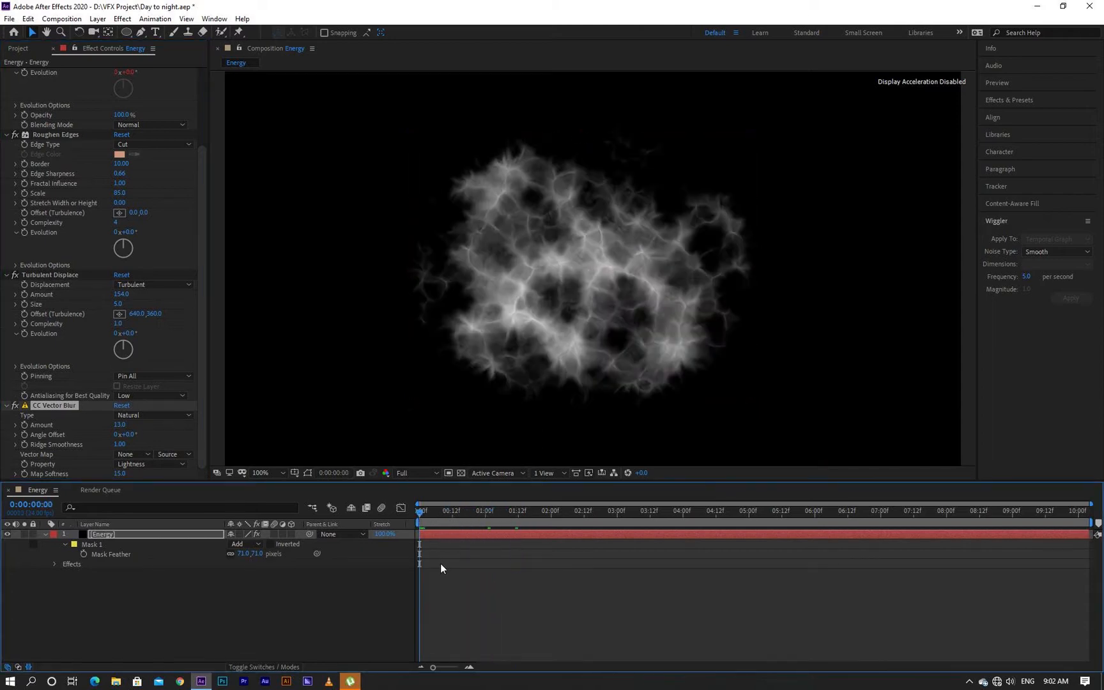
pyautogui.press('space')
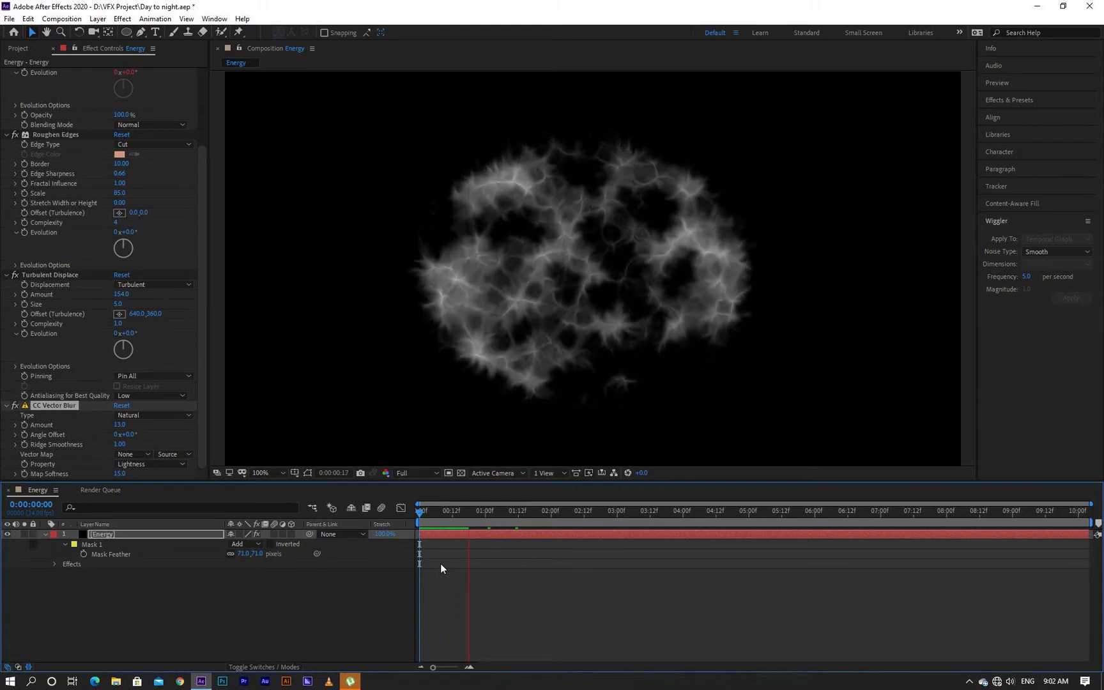
pyautogui.press('space')
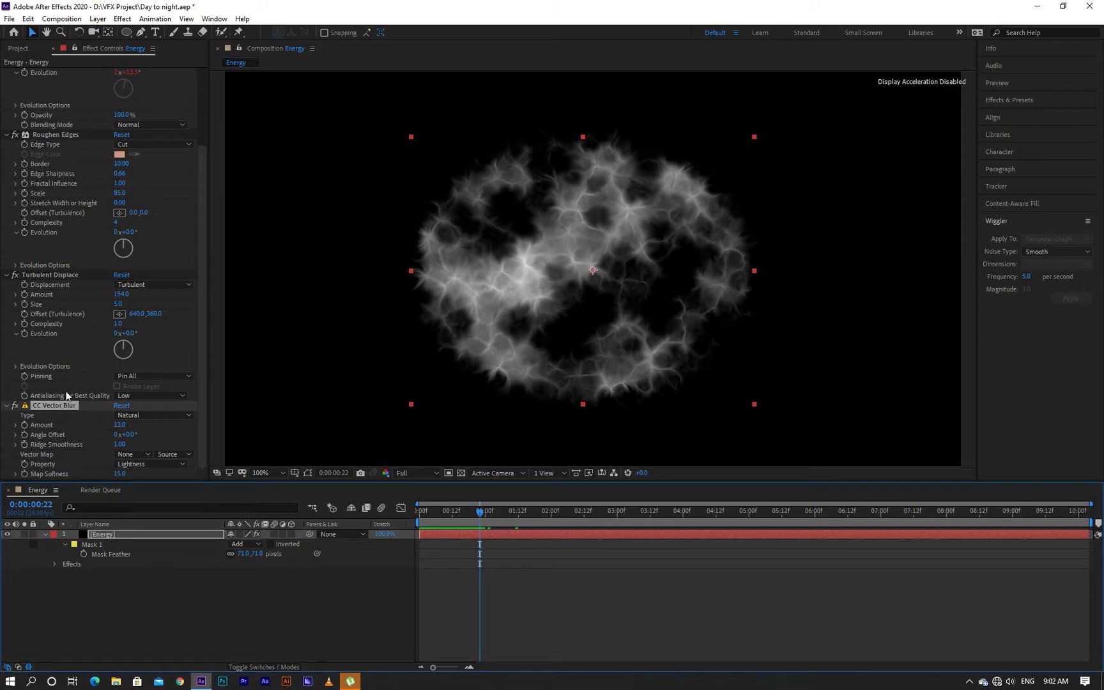
# - Apply a second Turbulent Displace effect to the Energy layer, below CC Vector Blur
pyautogui.hotkey('ctrl', 'space')
pyautogui.write('tur')
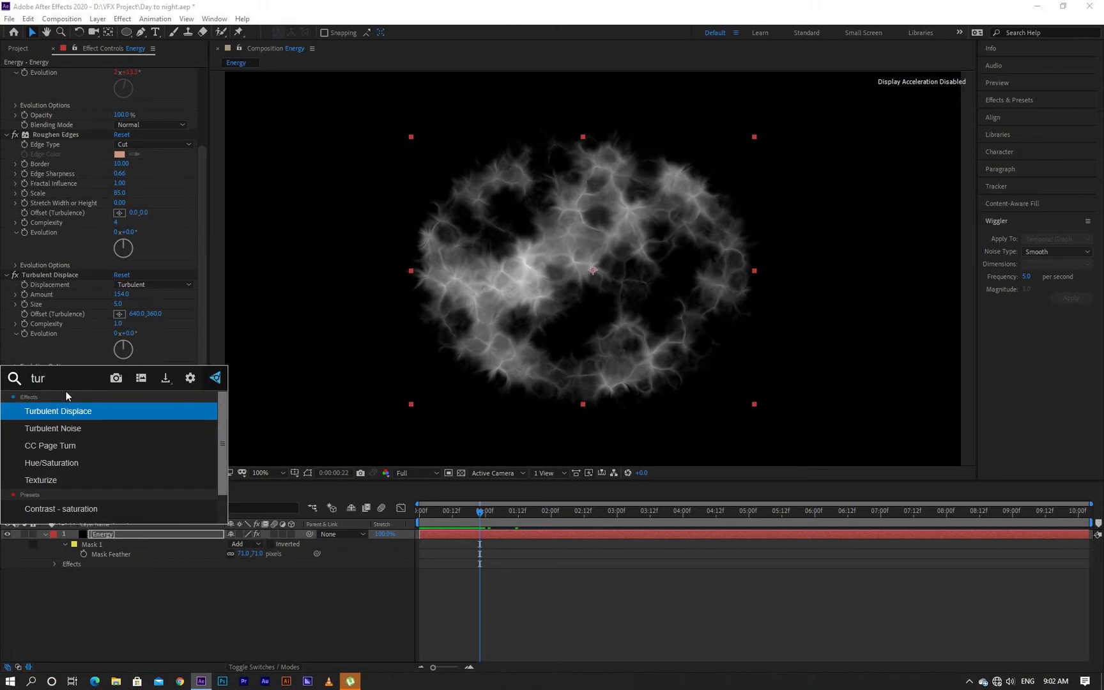
pyautogui.press('Return')
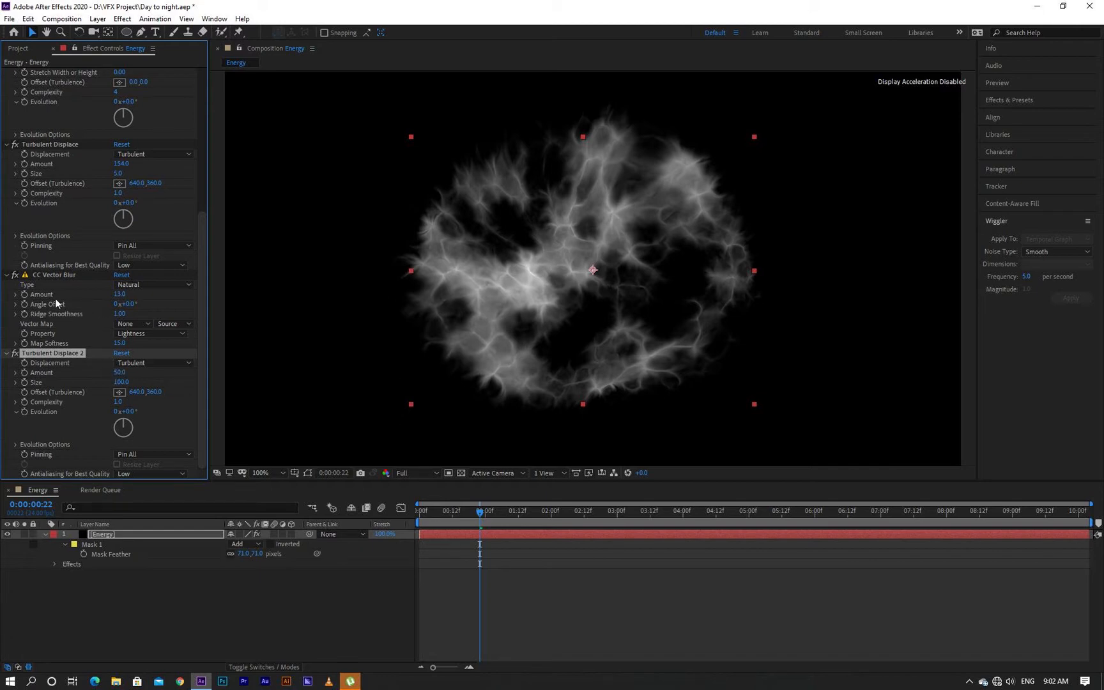
# - Set the CC Vector Blur Amount to 32
pyautogui.click(119, 295)
pyautogui.write('32')
pyautogui.press('Return')
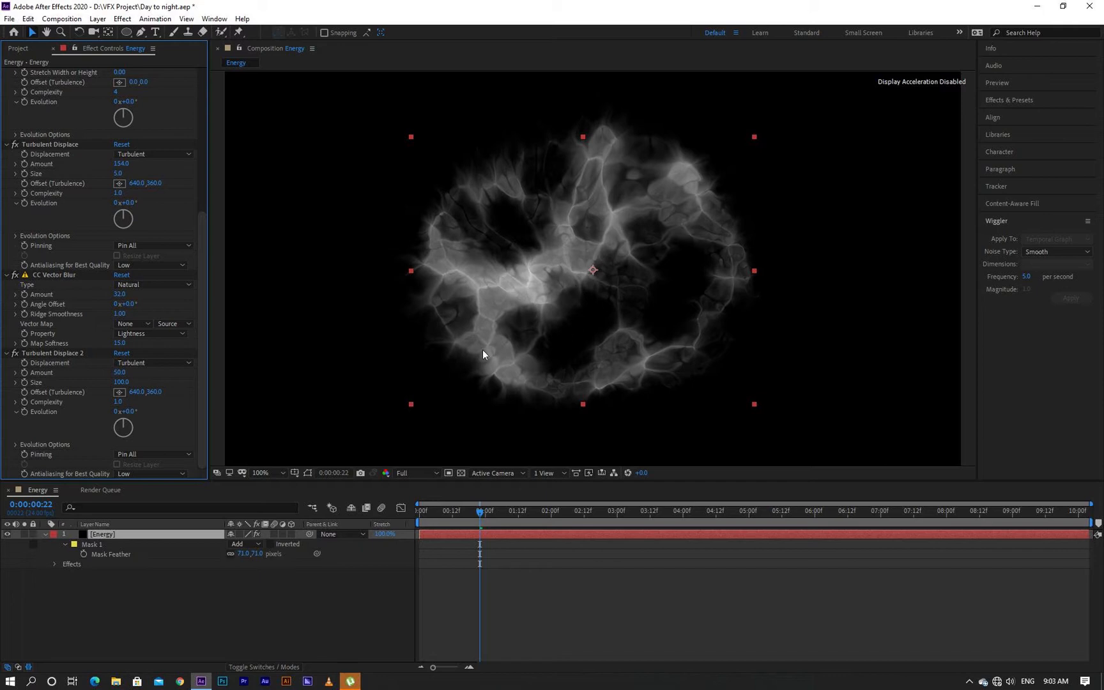
# - Set the second Turbulent Displace's Amount to 211 and Size to 8, then compare the result with the effect off and on
pyautogui.click(119, 373)
pyautogui.write('211')
pyautogui.click(124, 382)
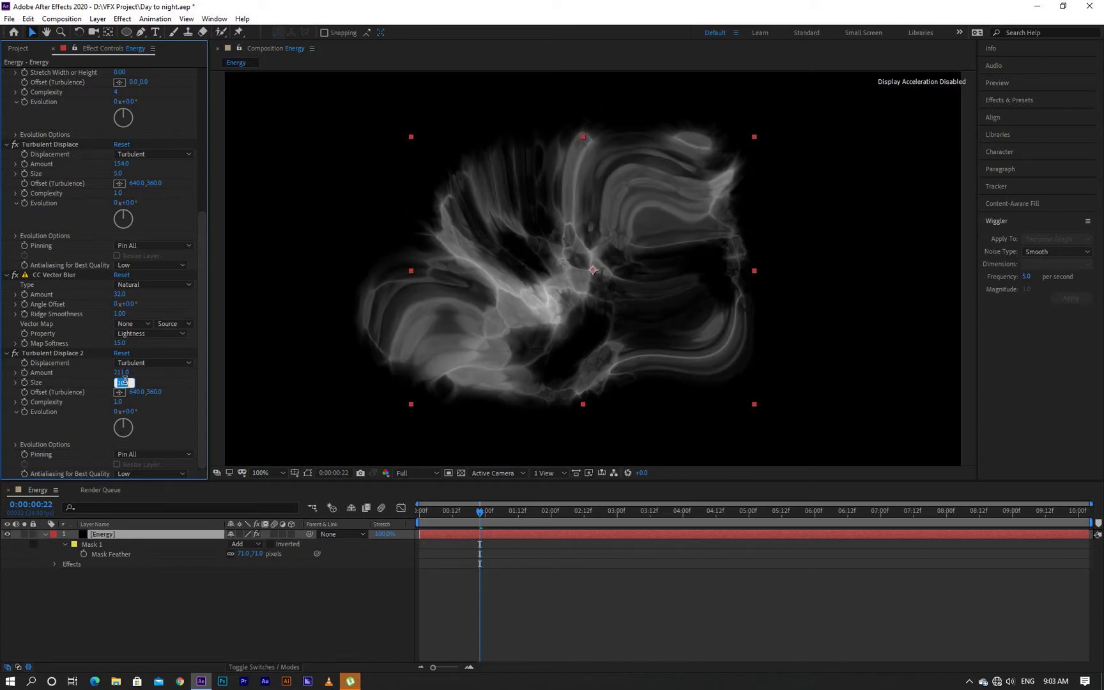
pyautogui.write('8')
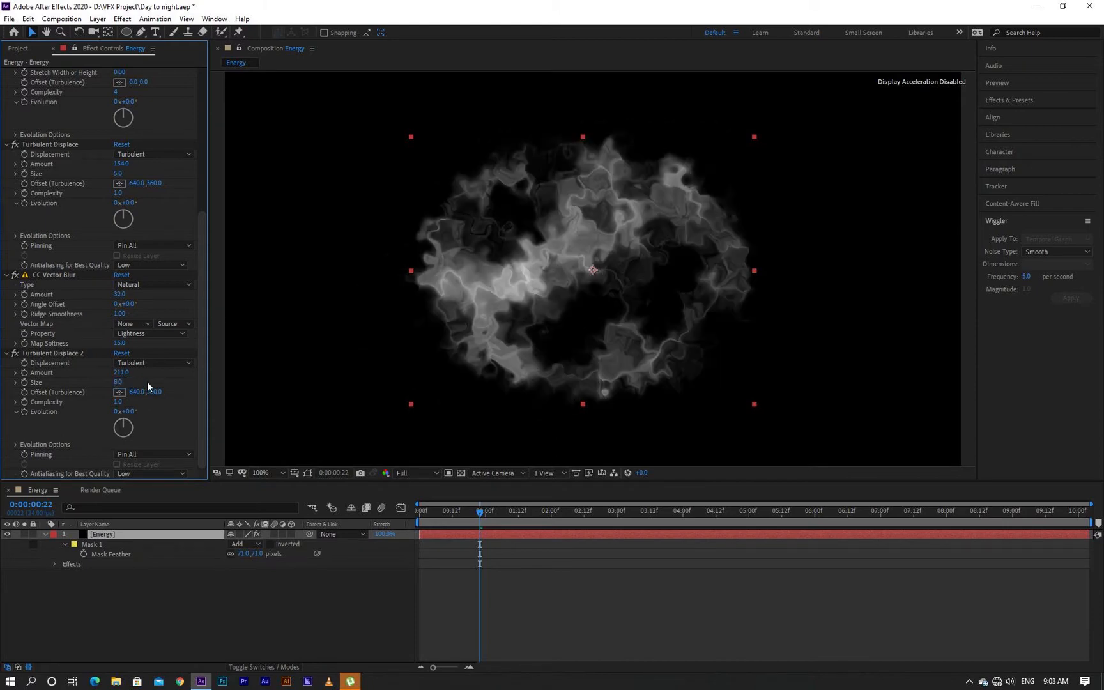
pyautogui.click(15, 354)
pyautogui.click(16, 355)
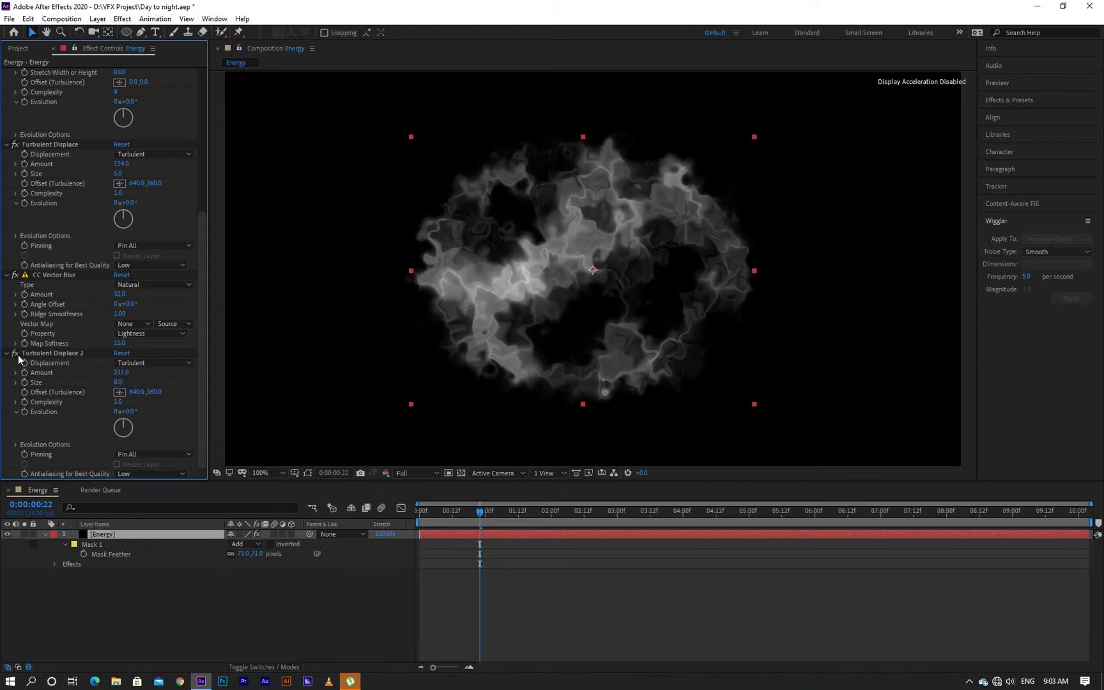
# - Scrub through the first second of the composition to check the doubly displaced energy
pyautogui.click(474, 513)
pyautogui.moveTo(464, 515); pyautogui.dragTo(426, 522)
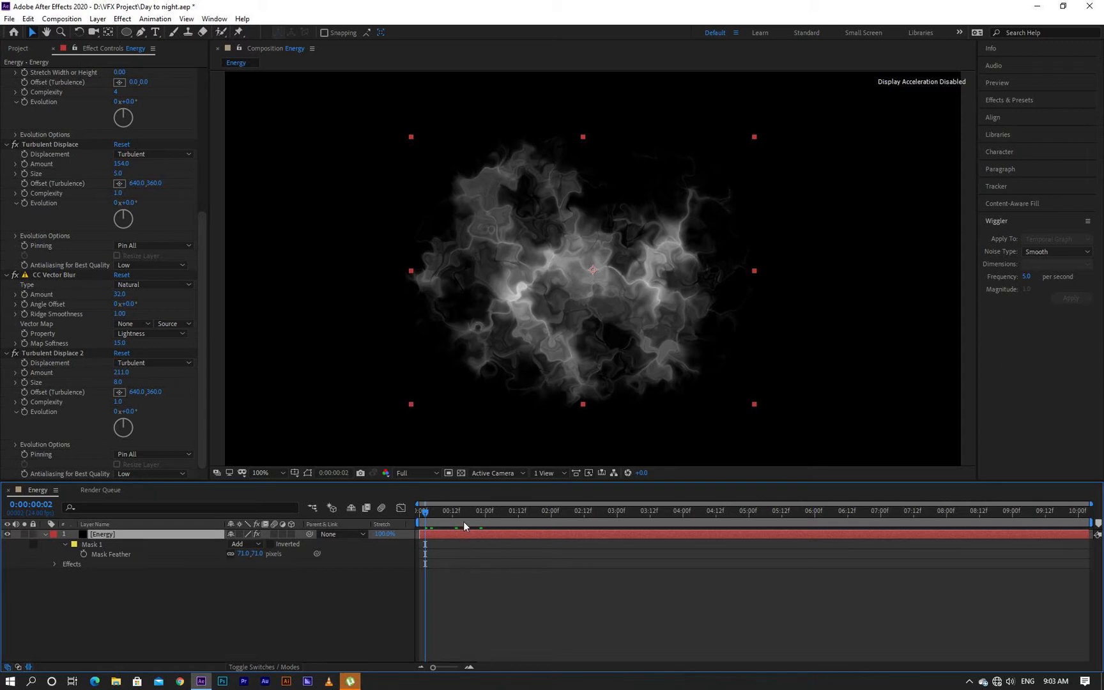
pyautogui.moveTo(439, 519); pyautogui.dragTo(436, 518)
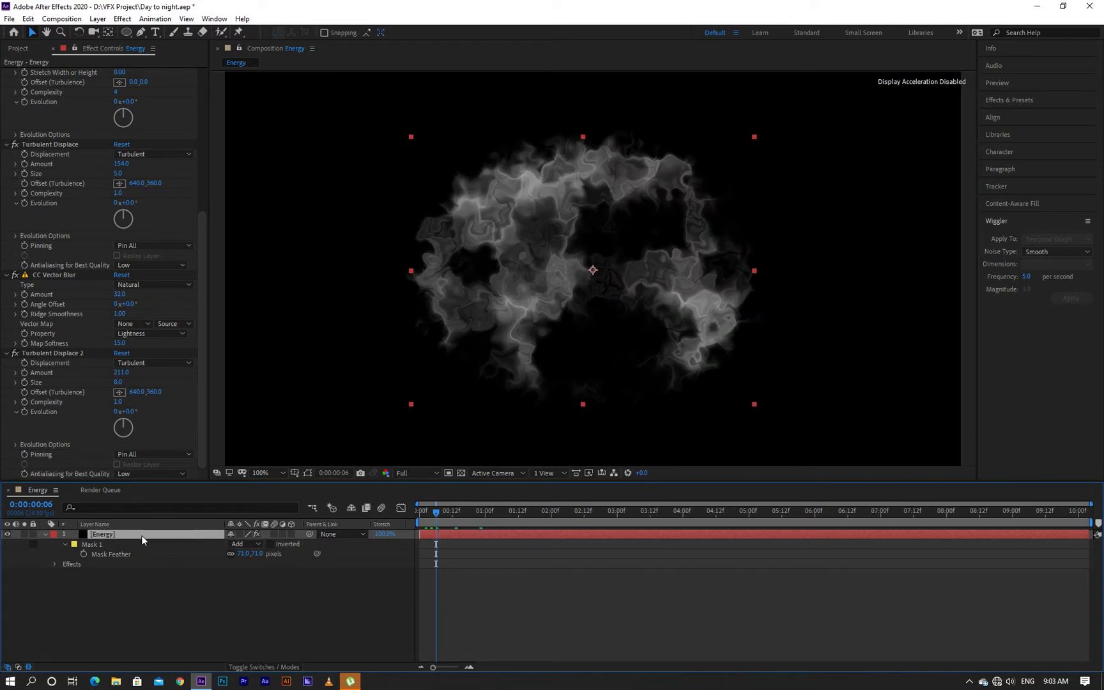
# - Apply Simple Choker to the Energy layer with Choke Matte at -2.7 and check the edges on other frames
pyautogui.hotkey('ctrl', 'space')
pyautogui.write('sim')
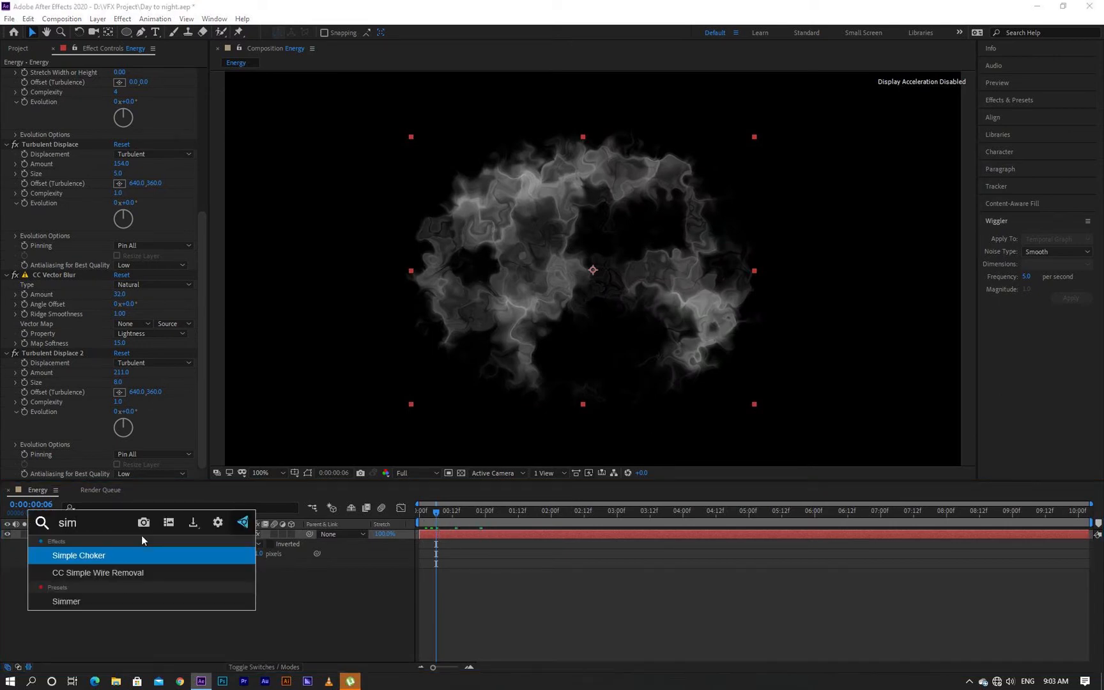
pyautogui.press('Return')
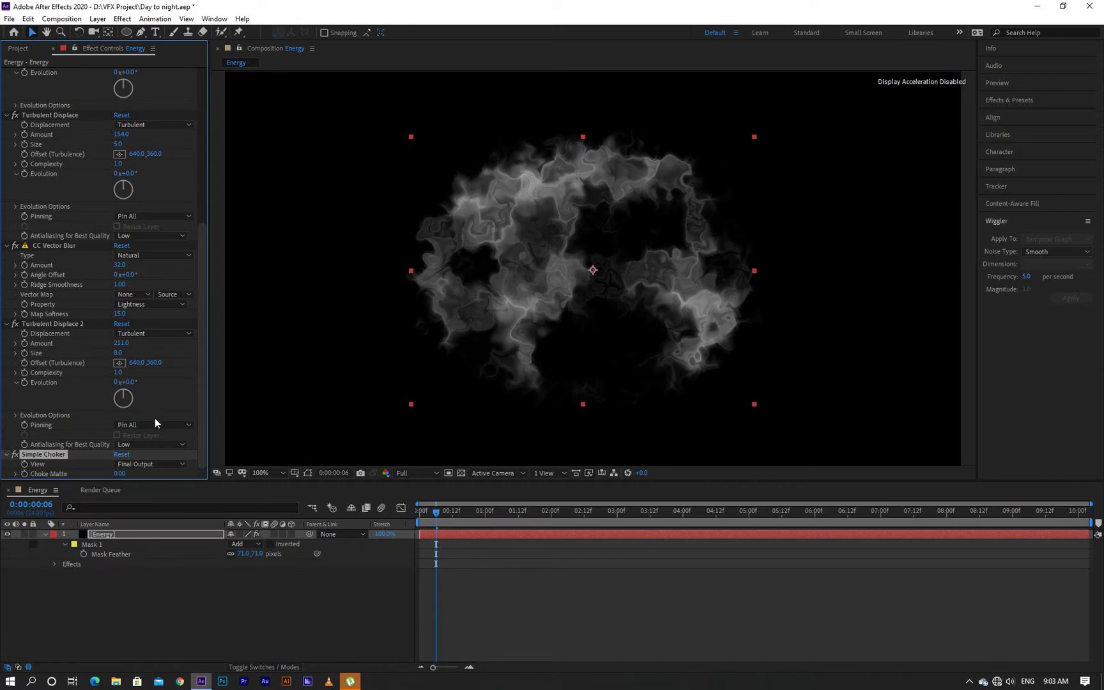
pyautogui.click(119, 474)
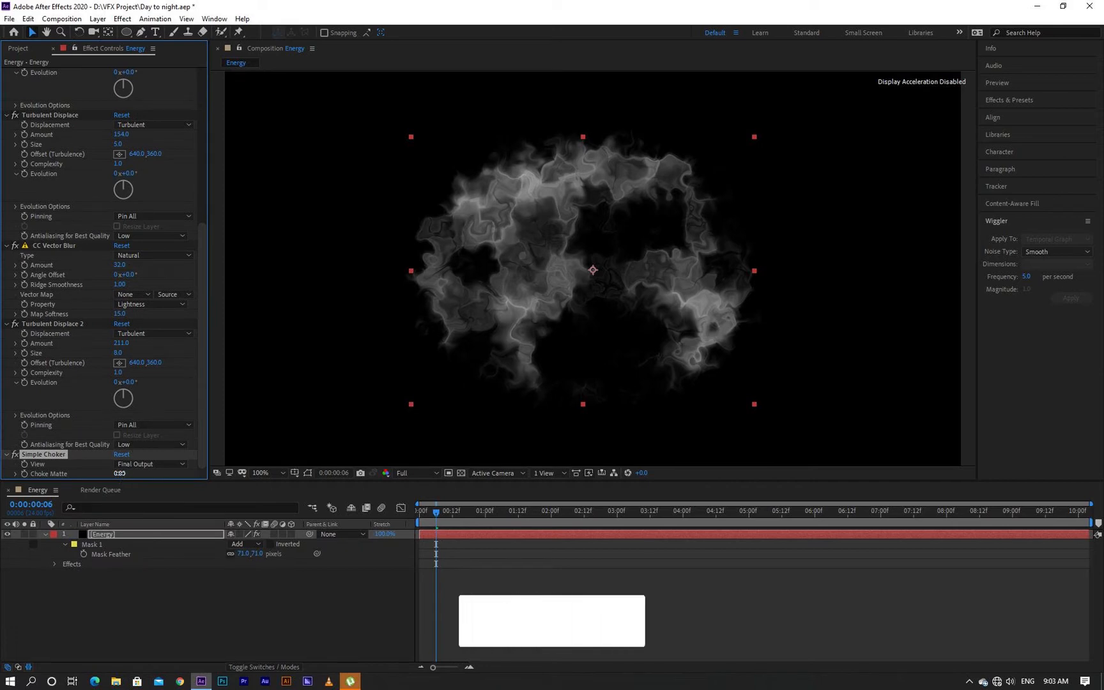
pyautogui.write('-')
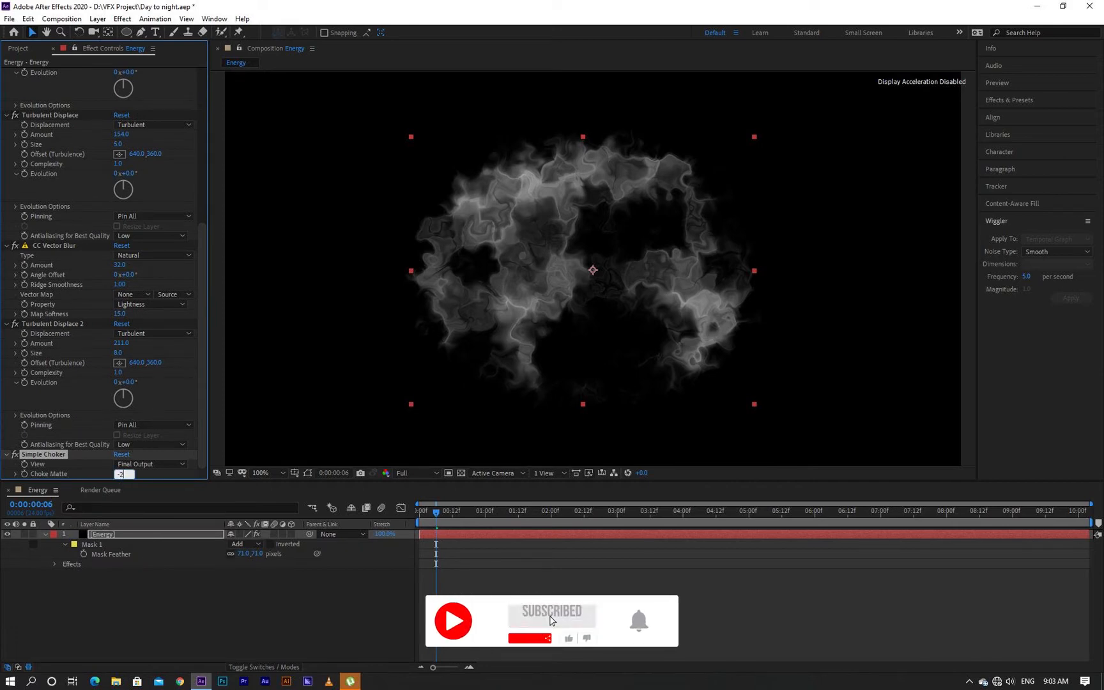
pyautogui.write('2.7')
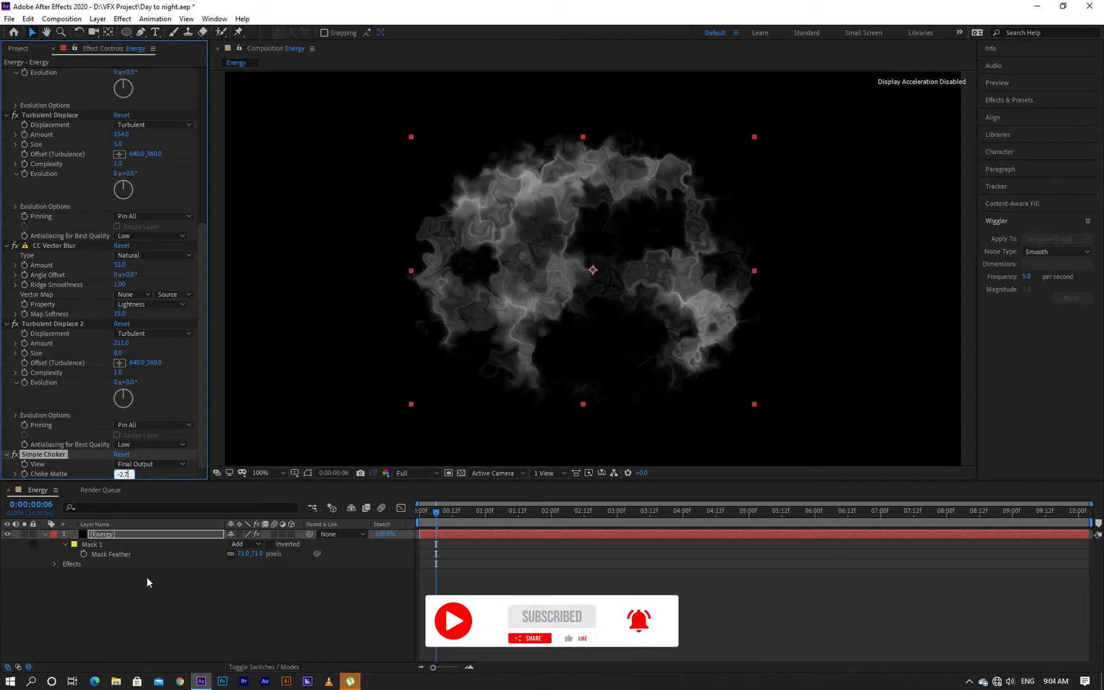
pyautogui.click(147, 608)
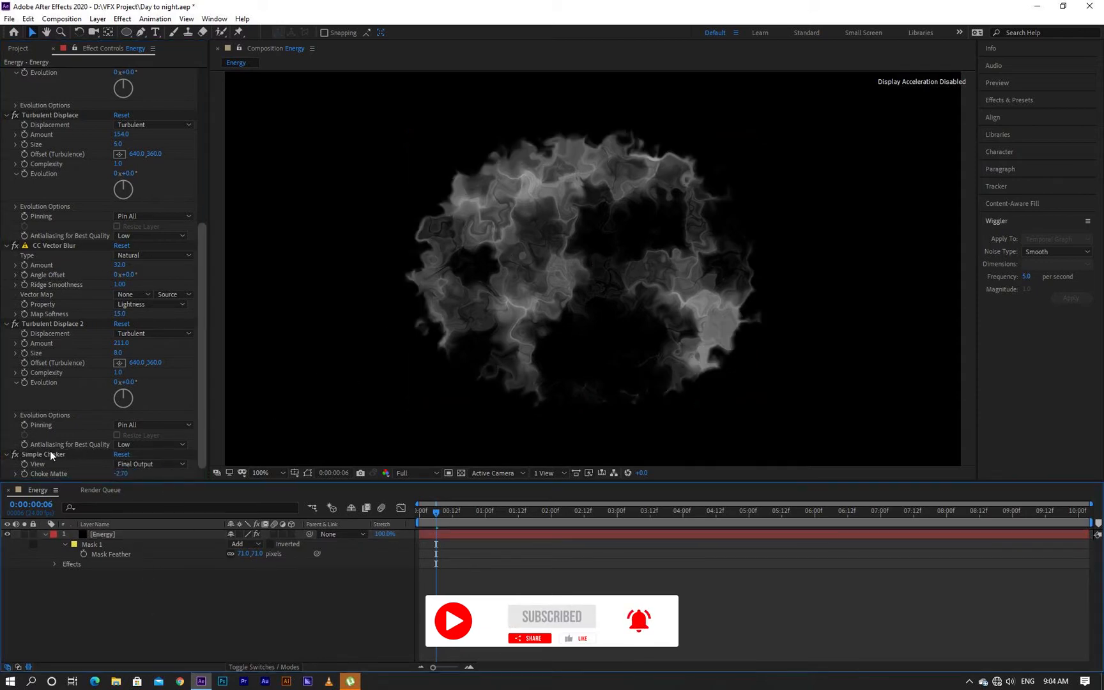
pyautogui.click(49, 454)
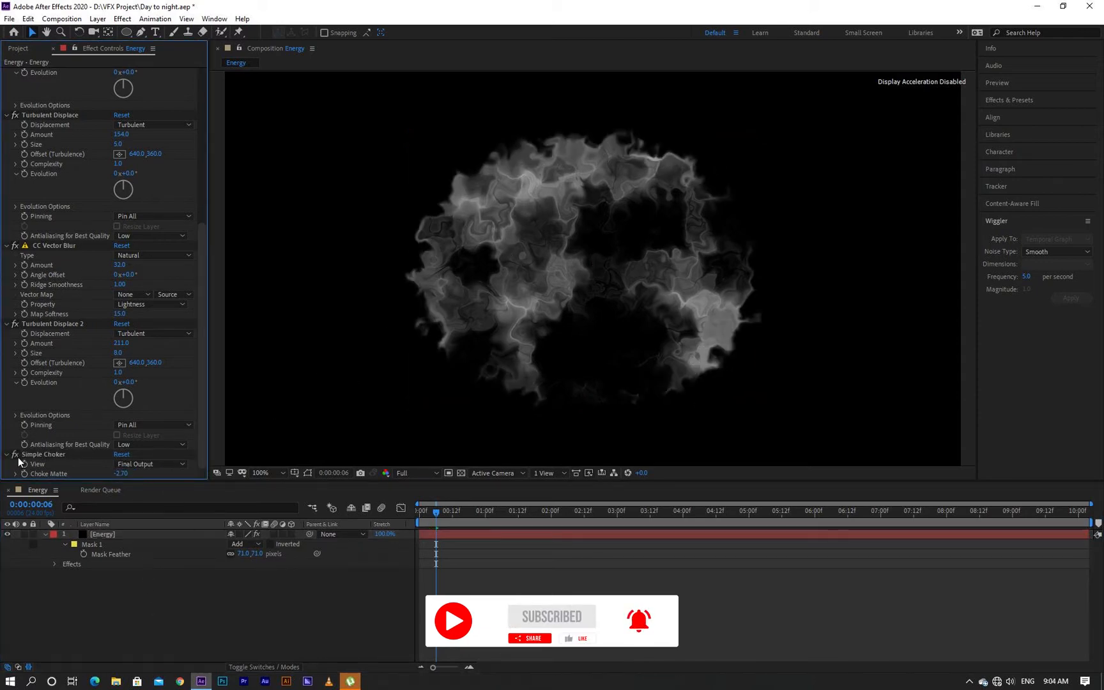
pyautogui.moveTo(440, 513); pyautogui.dragTo(469, 529)
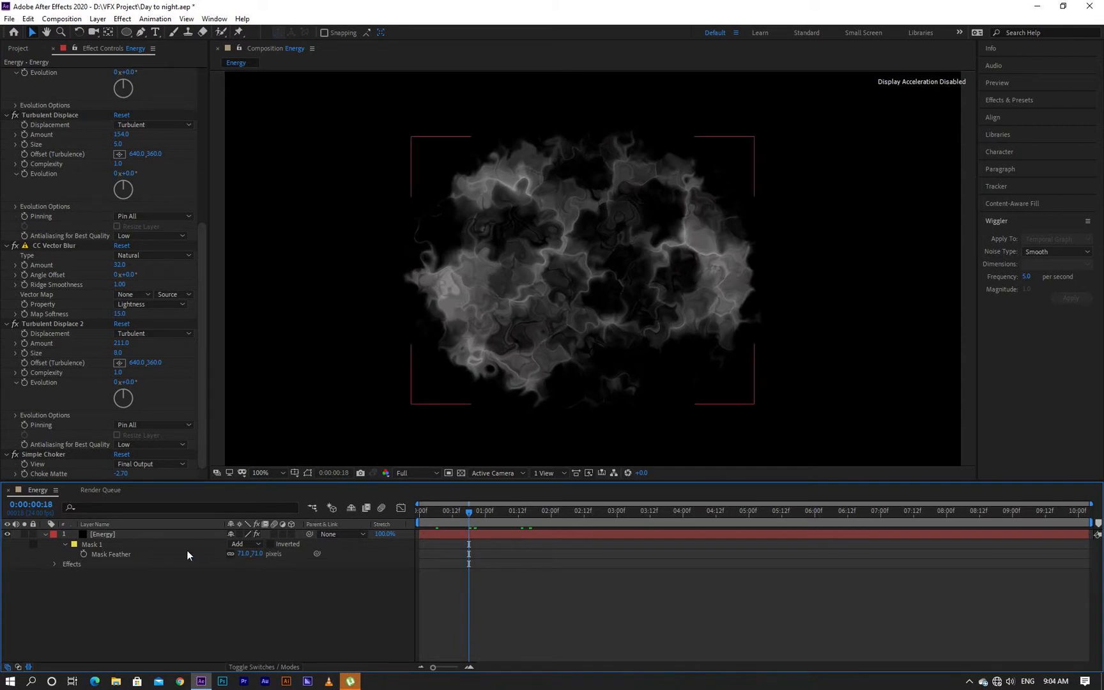
# - Pre-compose the Energy layer as "Fire Comp", moving all attributes into the new composition
pyautogui.click(159, 537)
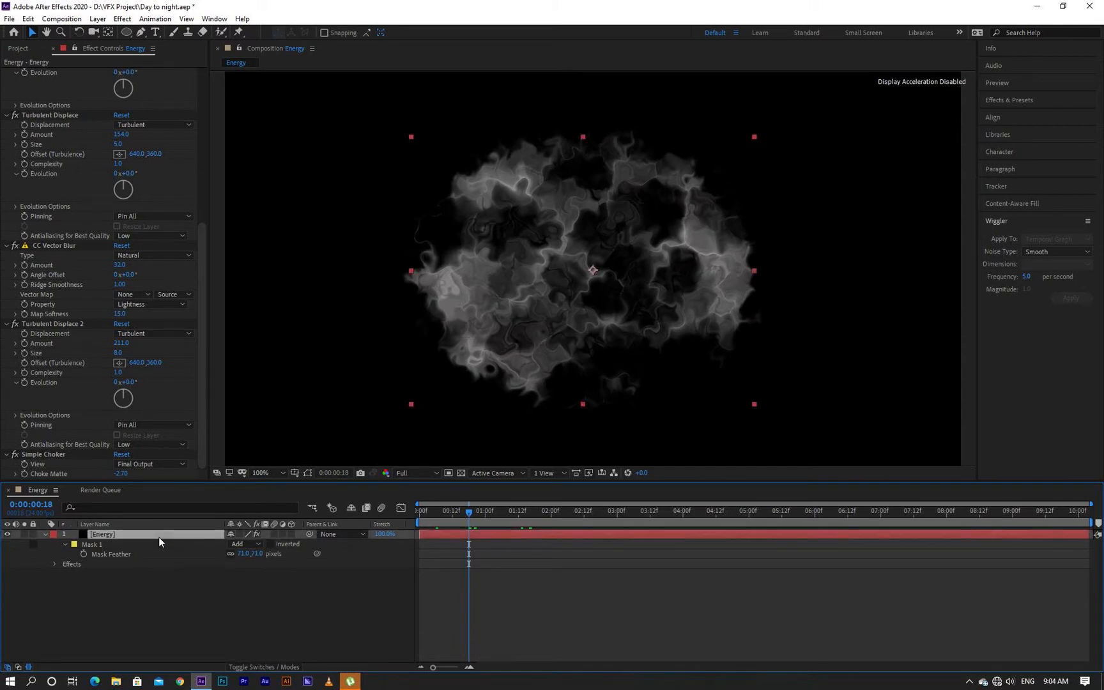
pyautogui.rightClick(158, 537)
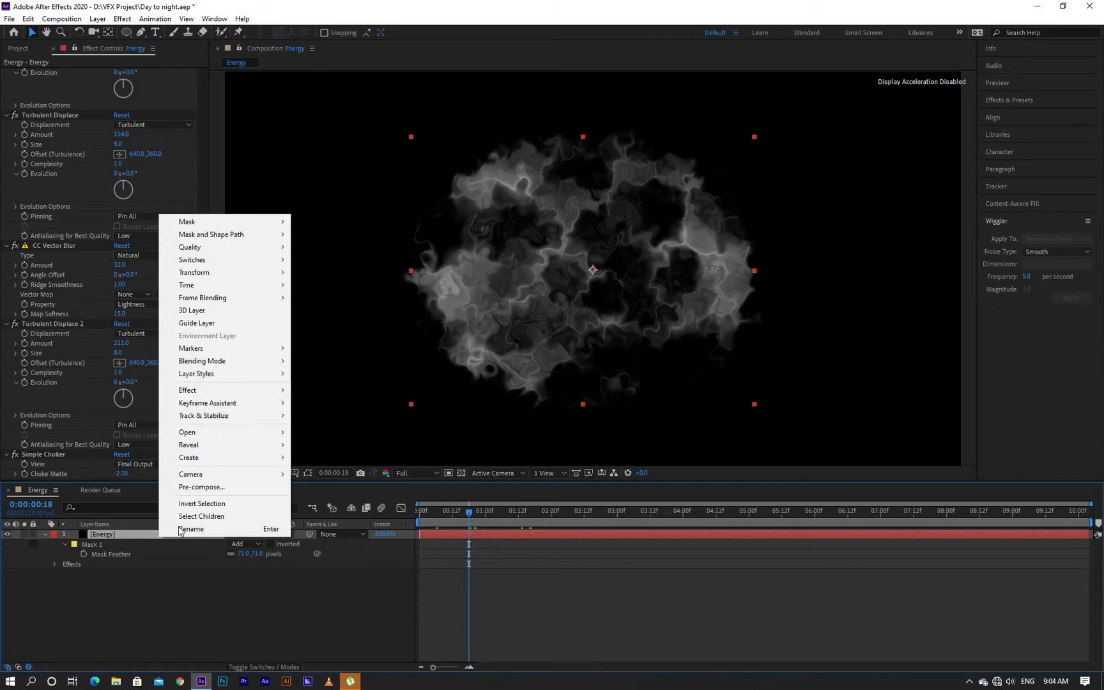
pyautogui.click(195, 488)
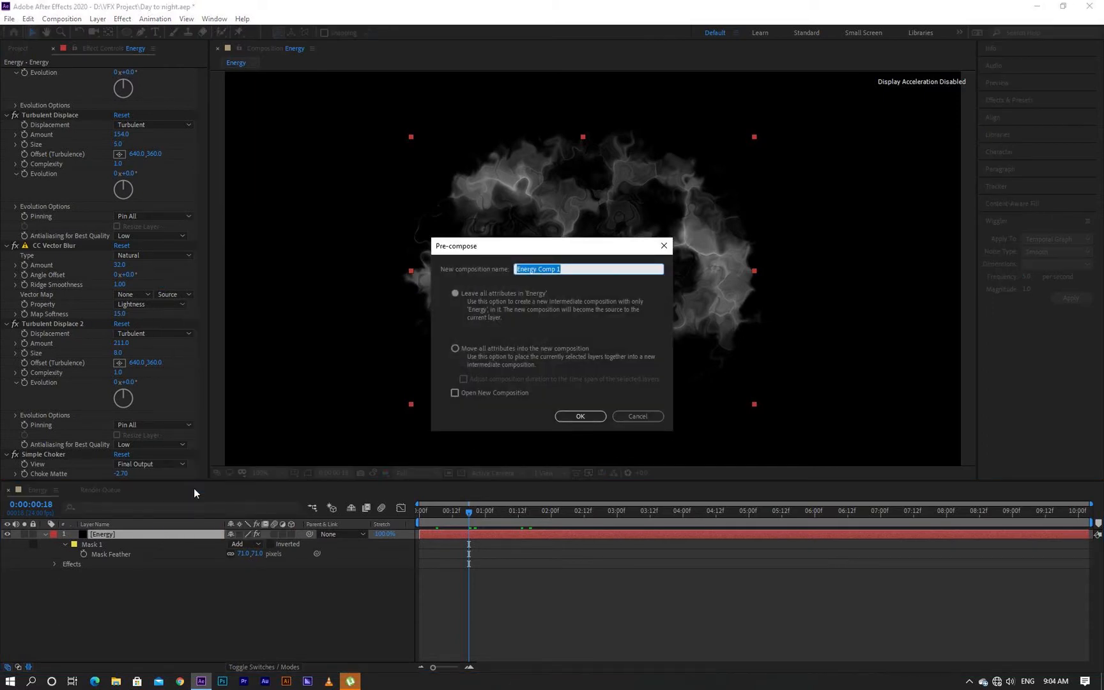
pyautogui.write('Fire Comp')
pyautogui.click(454, 349)
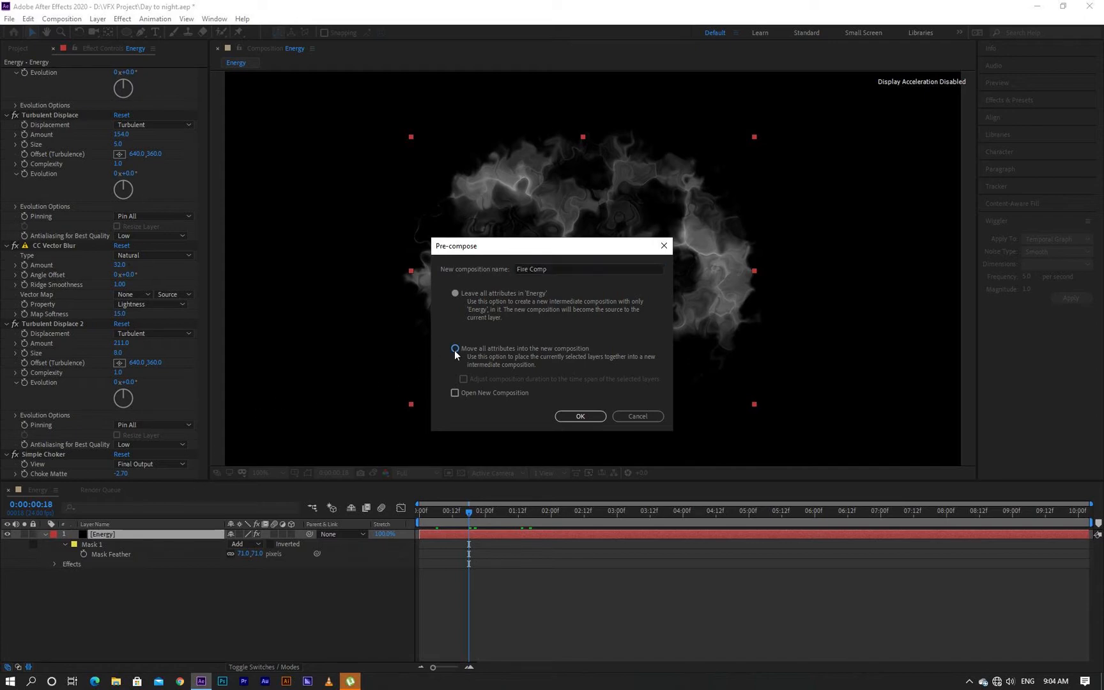
pyautogui.click(570, 416)
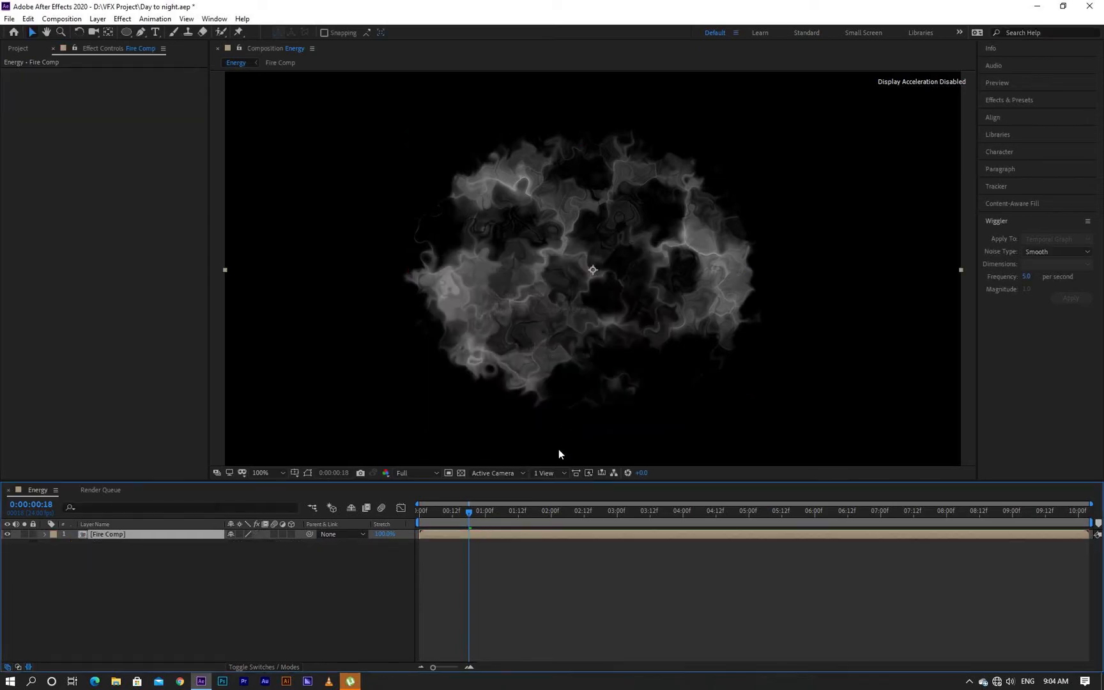
# - Apply the CC Glass effect to the Fire Comp layer
pyautogui.moveTo(448, 515); pyautogui.dragTo(429, 517)
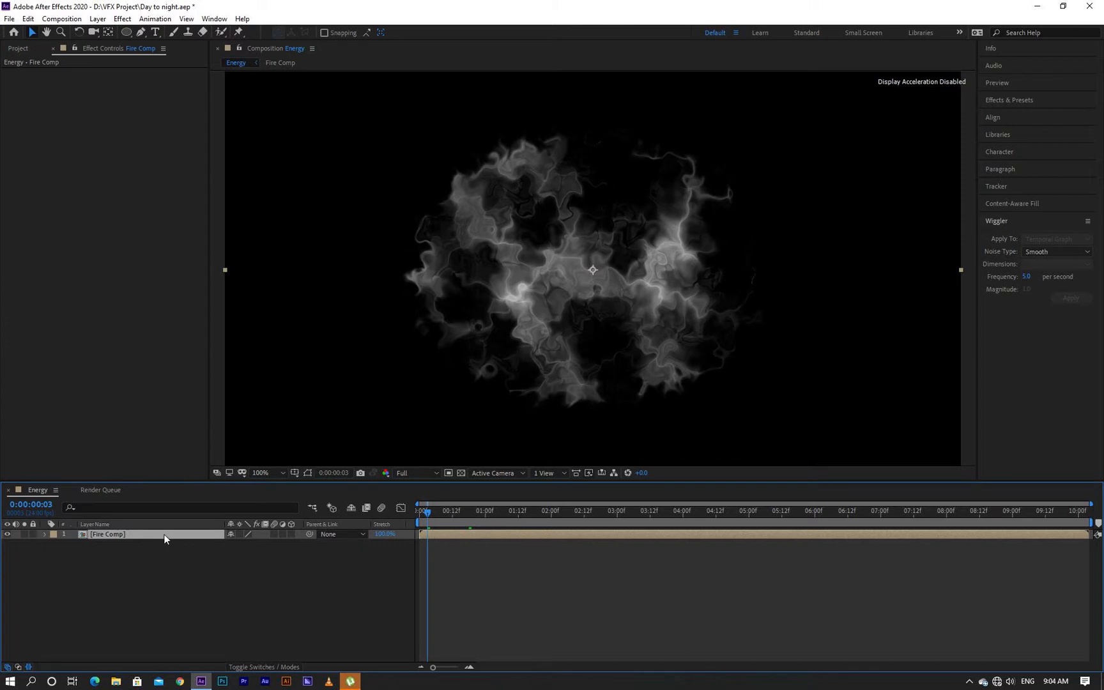
pyautogui.hotkey('ctrl', 'space')
pyautogui.write('cc gl')
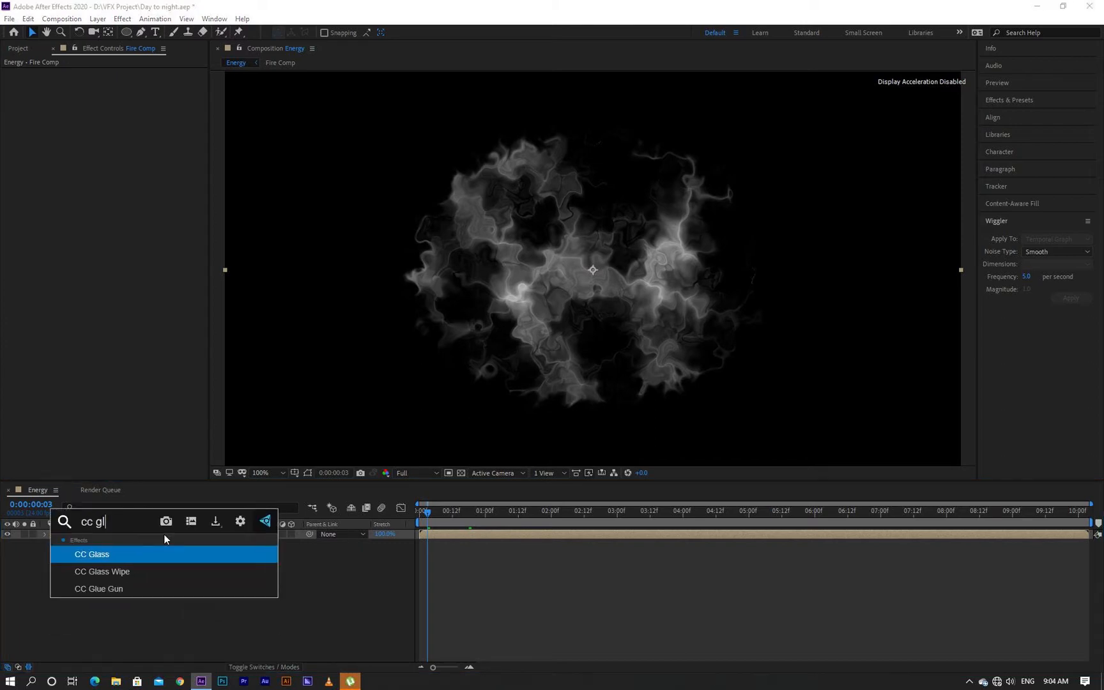
pyautogui.press('Return')
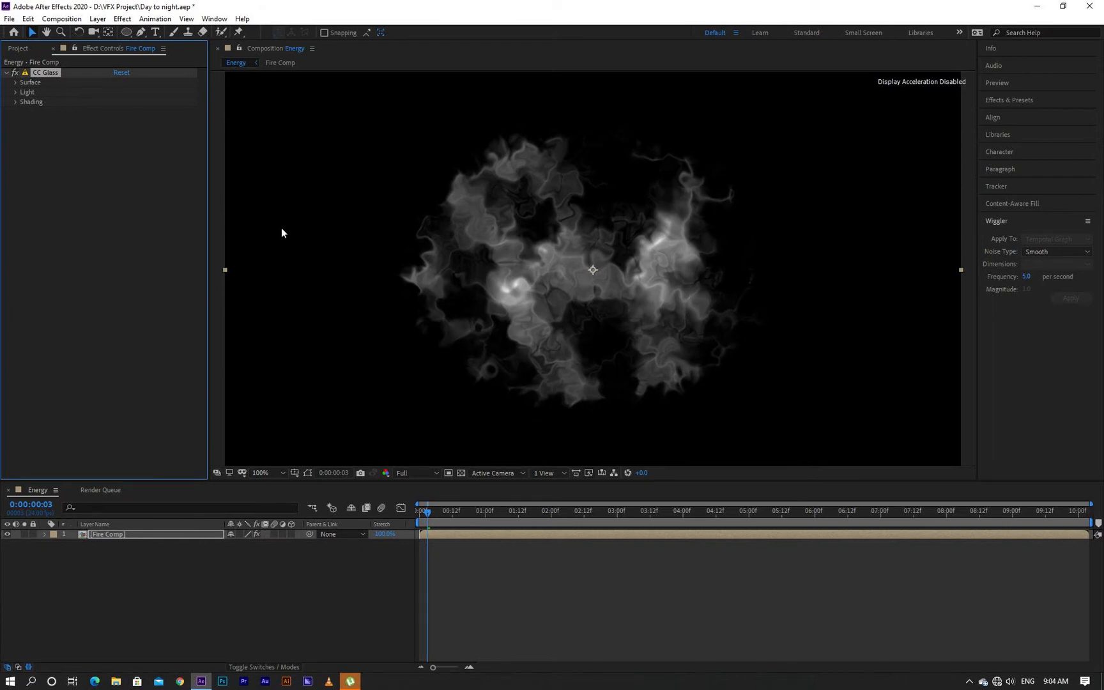
# - Set the Softness of the CC Glass surface to 23
pyautogui.click(15, 83)
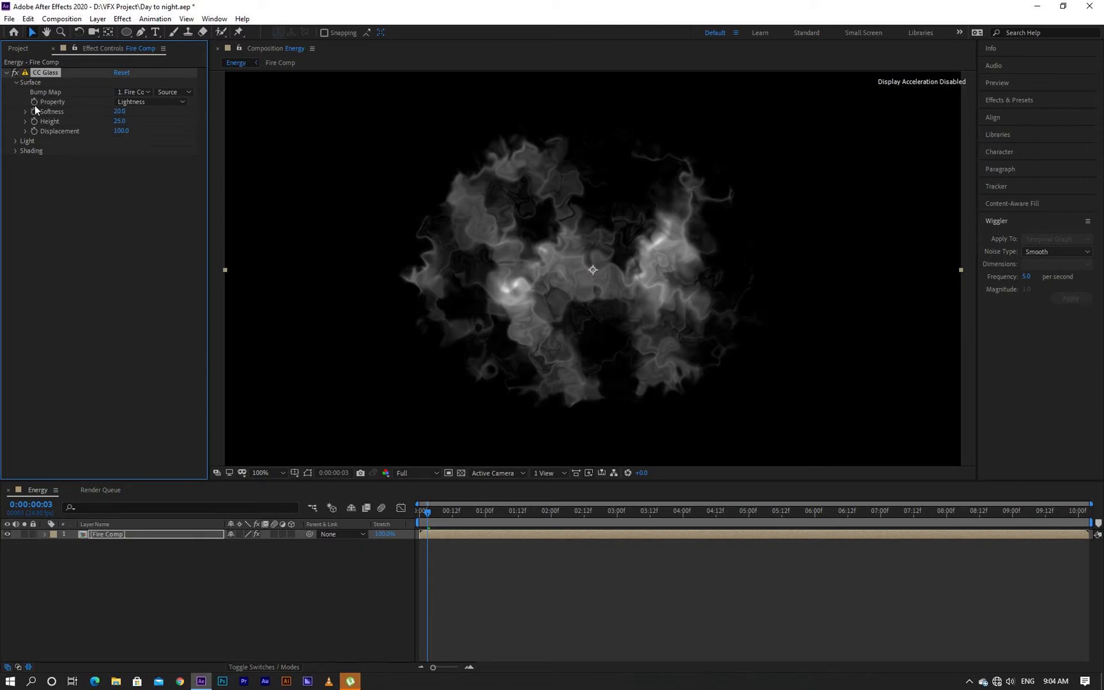
pyautogui.click(121, 112)
pyautogui.write('23')
pyautogui.press('Return')
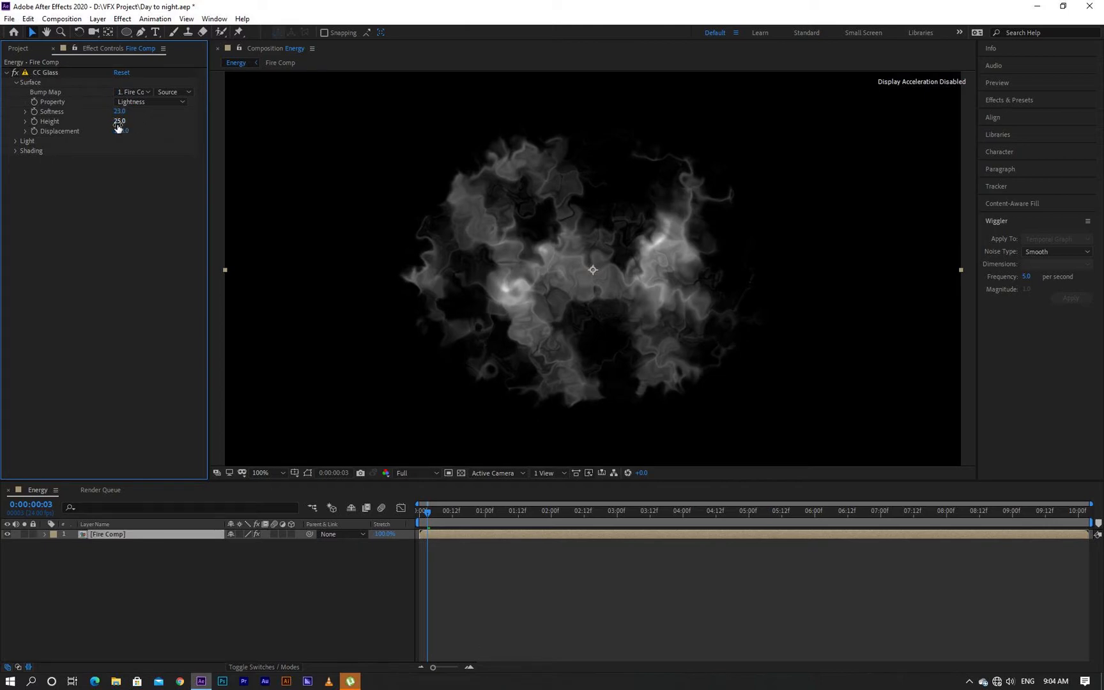
# - Set the CC Glass surface Height to 34 and Displacement to 132, and compare the result with the effect disabled
pyautogui.click(118, 122)
pyautogui.write('34')
pyautogui.press('Return')
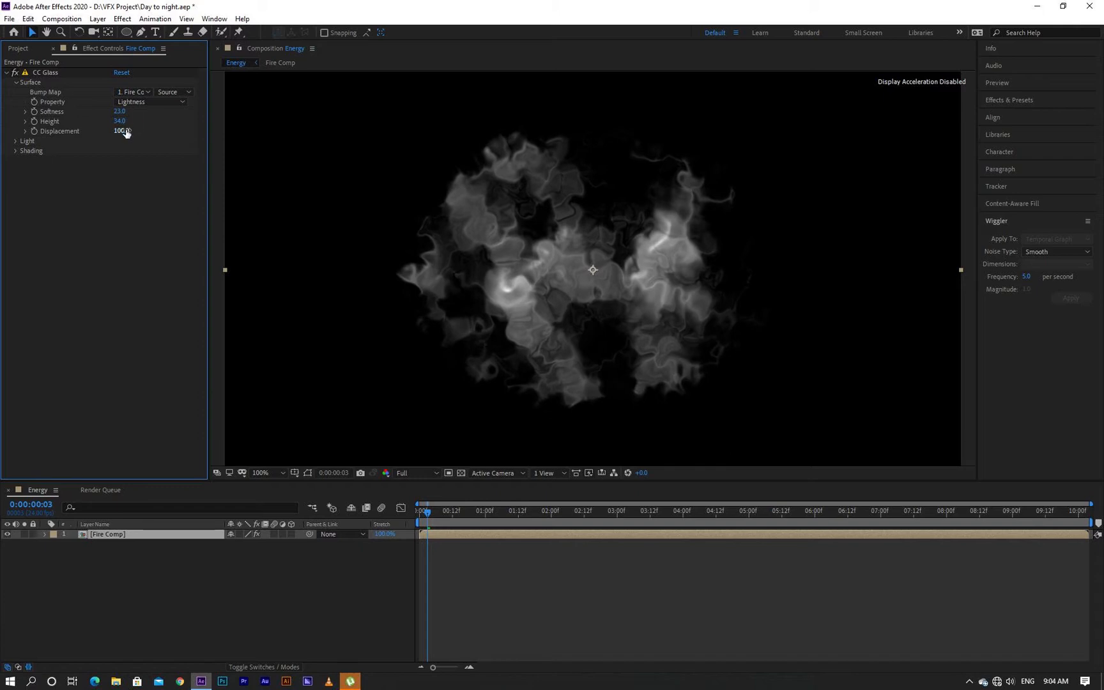
pyautogui.click(124, 131)
pyautogui.write('132')
pyautogui.press('Return')
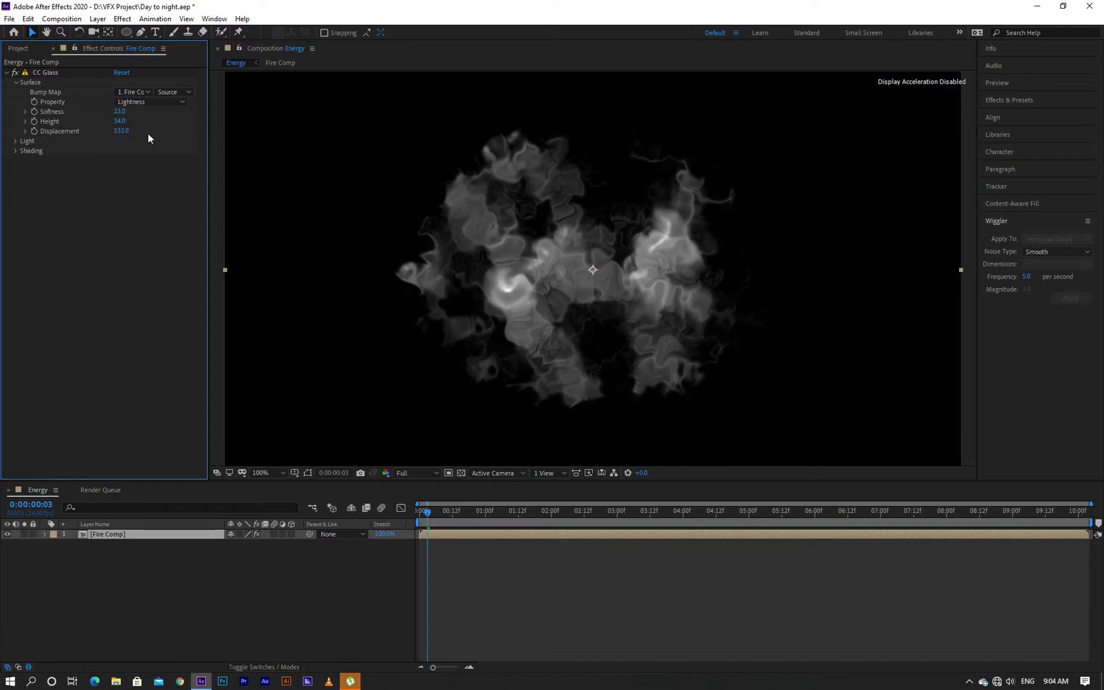
pyautogui.click(15, 72)
pyautogui.click(15, 72)
# - Apply the Glow effect to the Fire Comp layer after CC Glass
pyautogui.click(44, 73)
pyautogui.hotkey('ctrl', 'space')
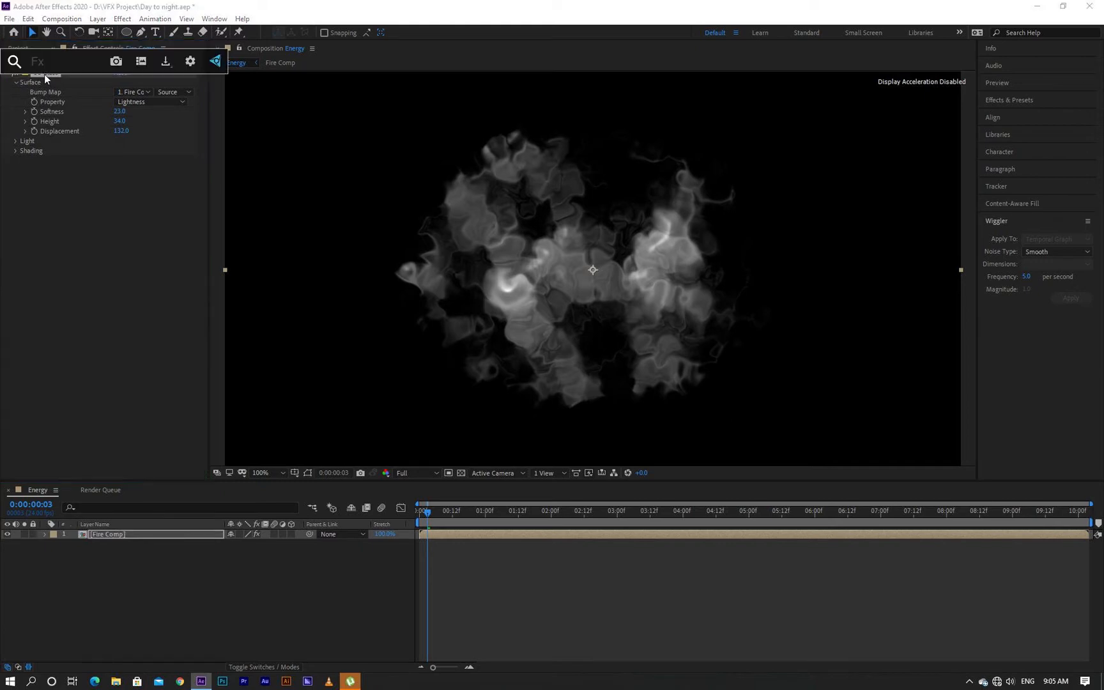
pyautogui.write('g')
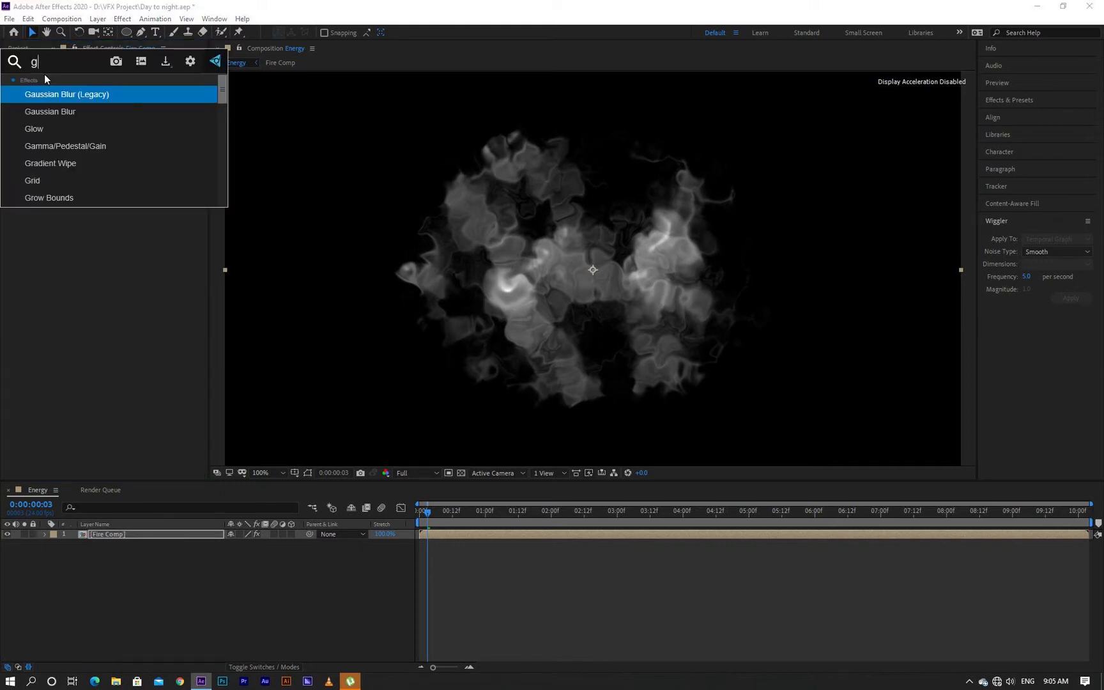
pyautogui.write('low')
pyautogui.press('Return')
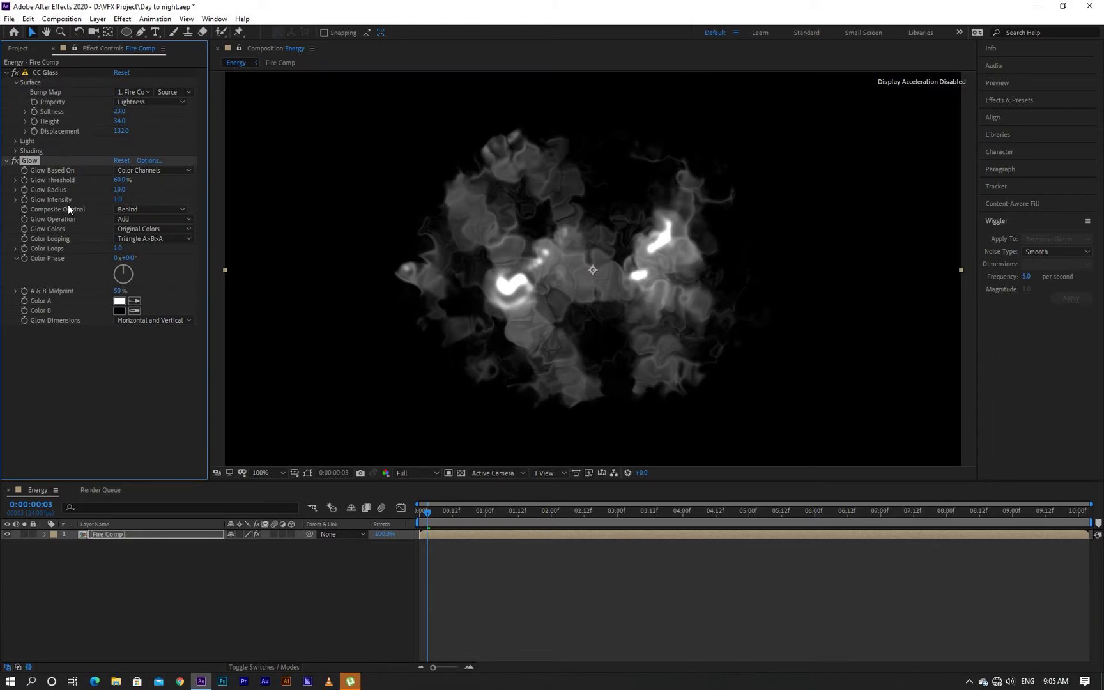
# - Try a Glow Radius of 21 and compare the layer with the glow disabled and enabled
pyautogui.moveTo(119, 189)
pyautogui.mouseDown()
pyautogui.moveTo(144, 190)
pyautogui.moveTo(126, 190)
pyautogui.mouseUp()
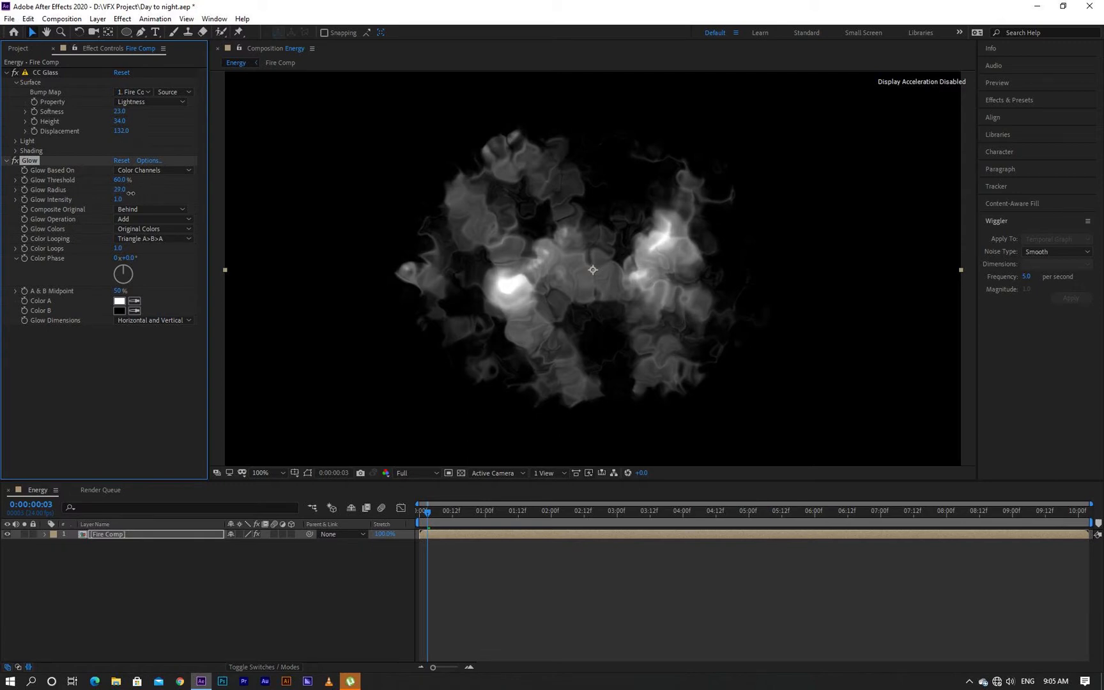
pyautogui.click(14, 163)
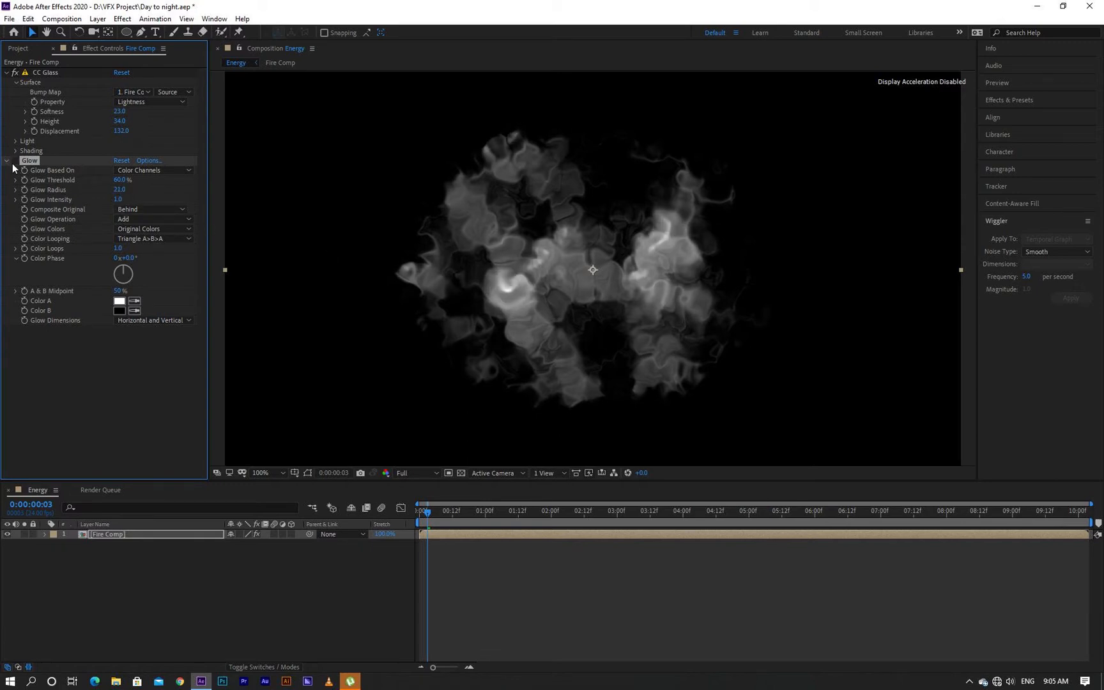
pyautogui.click(13, 163)
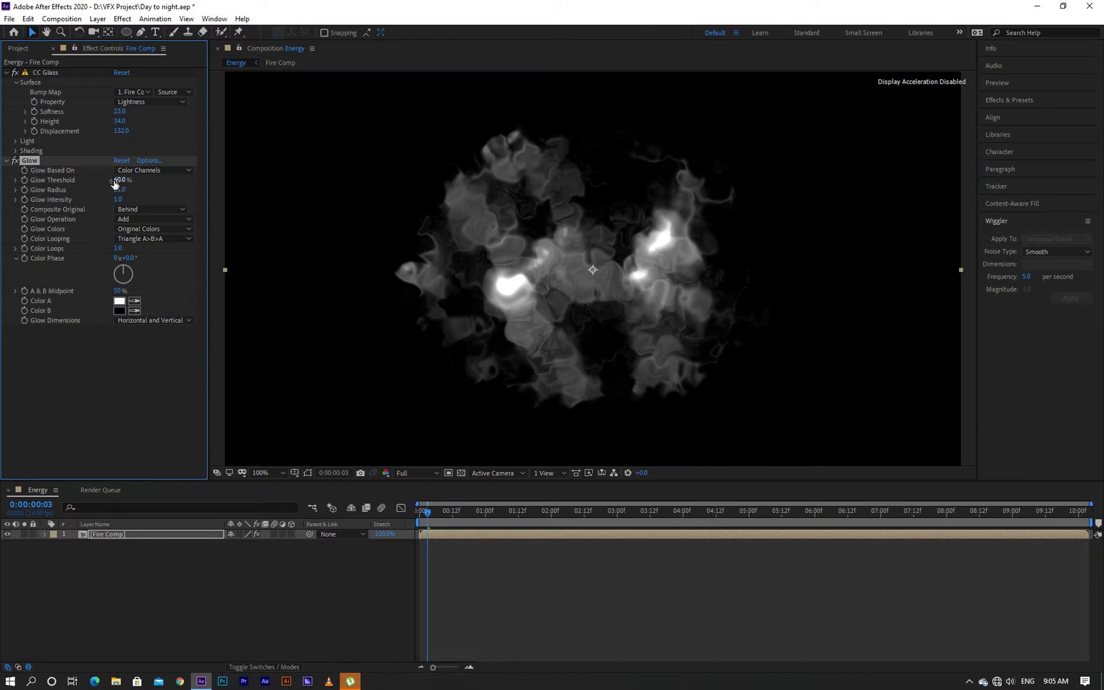
# - Set the Glow effect's Threshold to 0%, Intensity to 0.1 and Radius to 2
pyautogui.write('0')
pyautogui.click(161, 180)
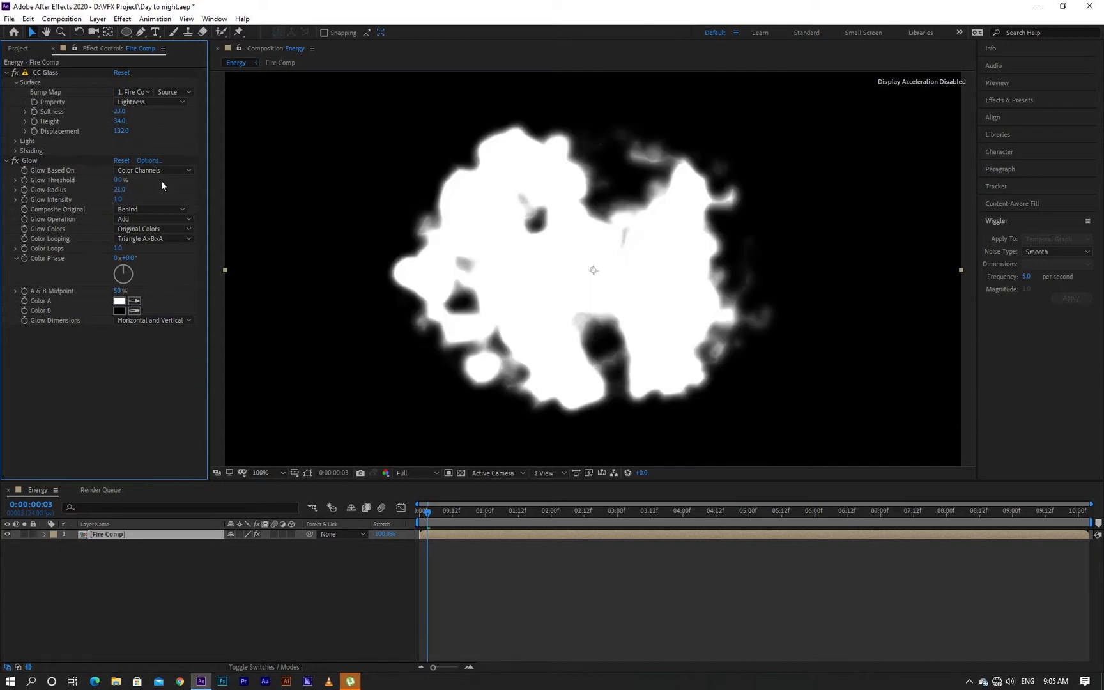
pyautogui.click(120, 199)
pyautogui.write('.1')
pyautogui.press('Return')
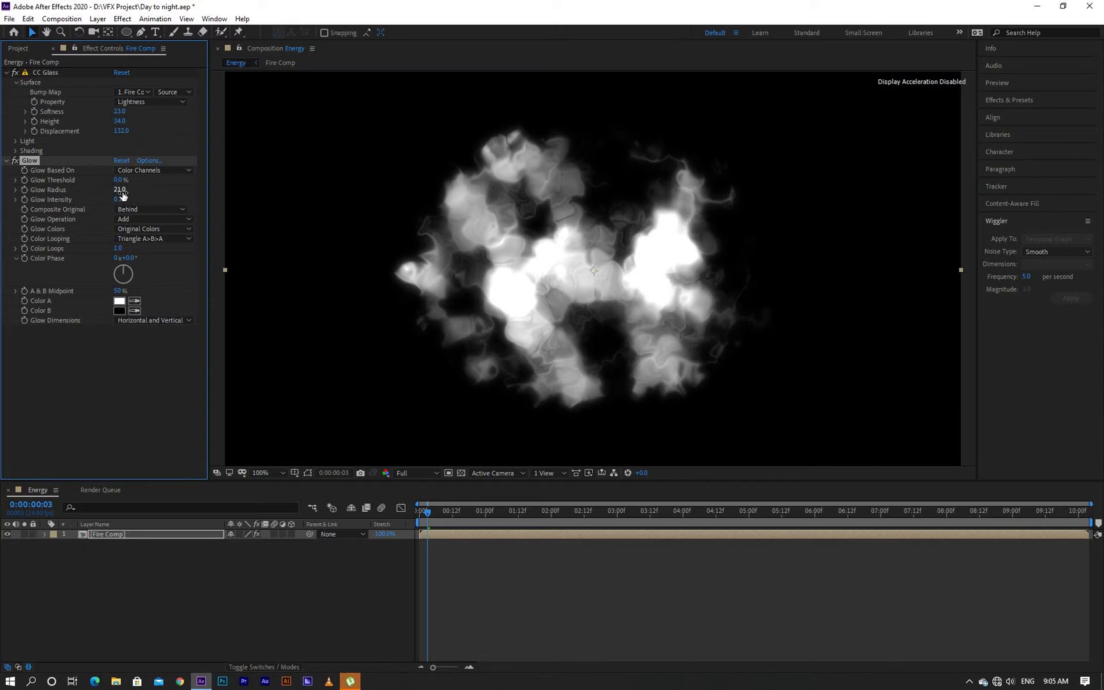
pyautogui.click(120, 189)
pyautogui.write('2')
pyautogui.press('Return')
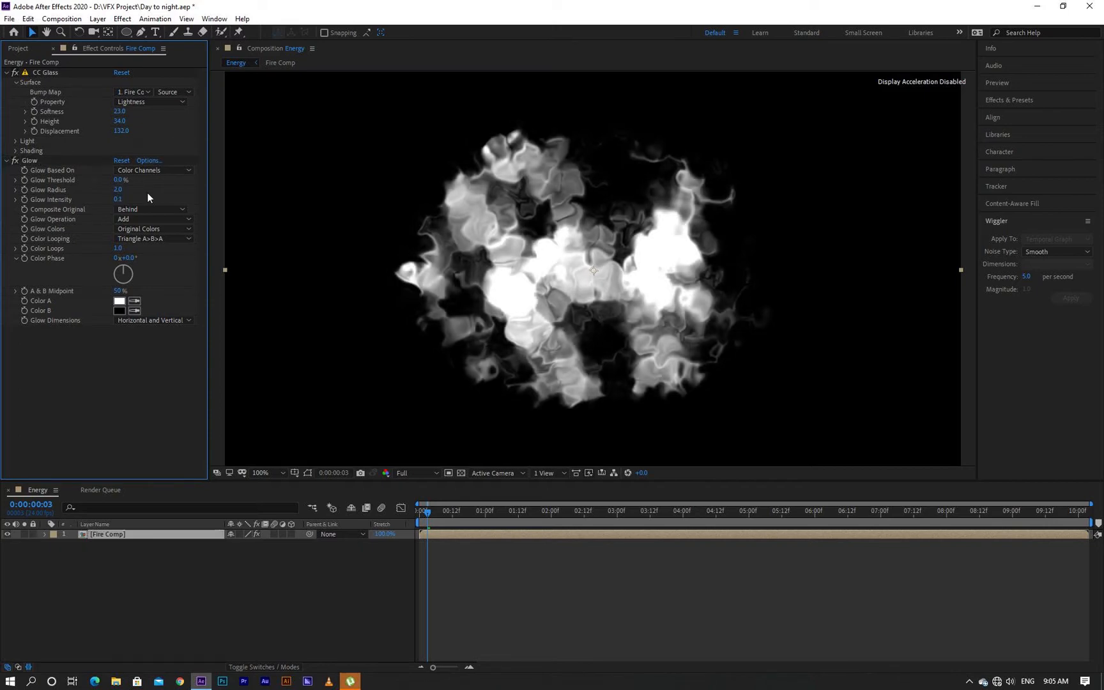
# - Duplicate the Glow effect, set the copy's Glow Radius to 350, and compare the result with the copy disabled
pyautogui.click(37, 161)
pyautogui.press('Return')
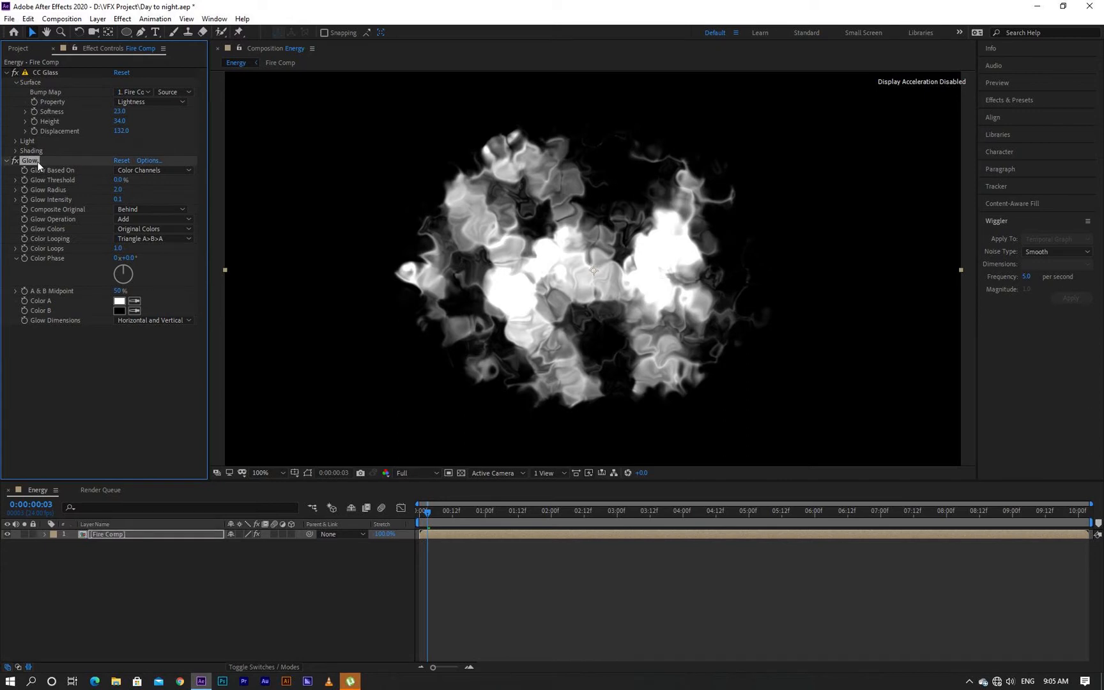
pyautogui.hotkey('ctrl', 'd')
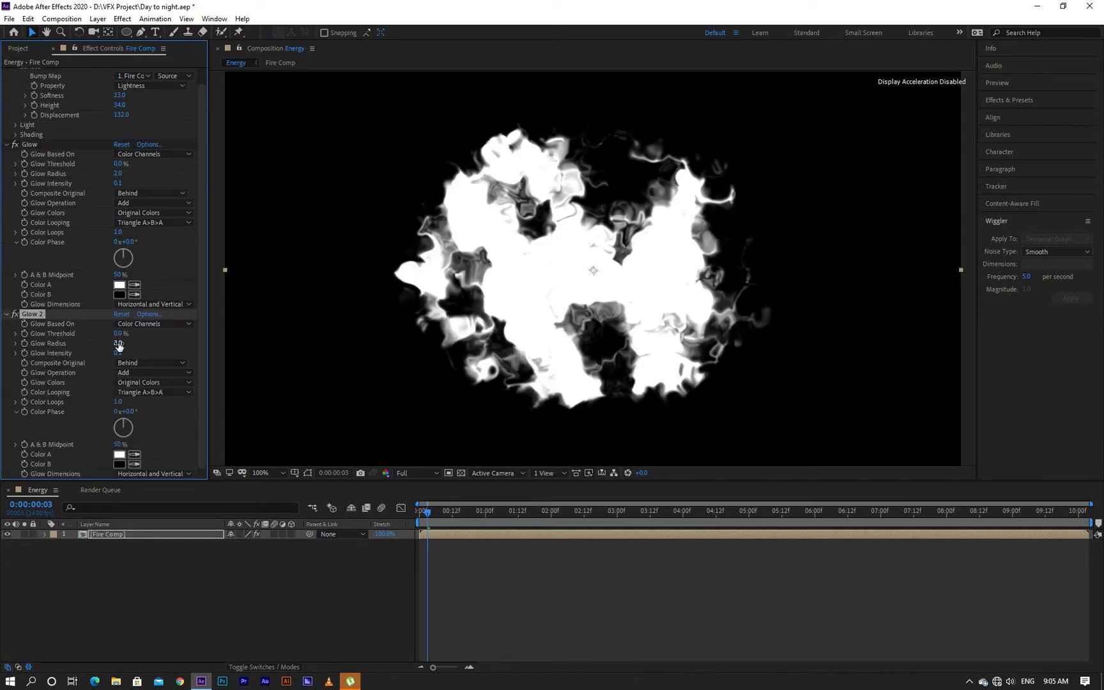
pyautogui.click(119, 344)
pyautogui.write('350')
pyautogui.click(155, 343)
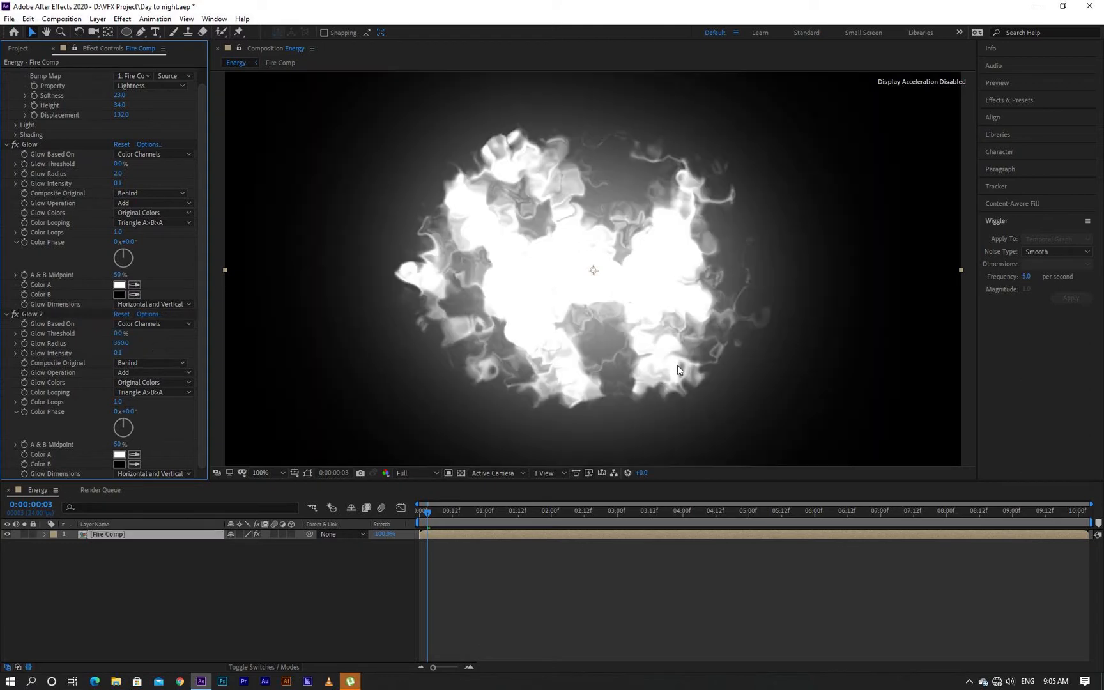
pyautogui.click(15, 314)
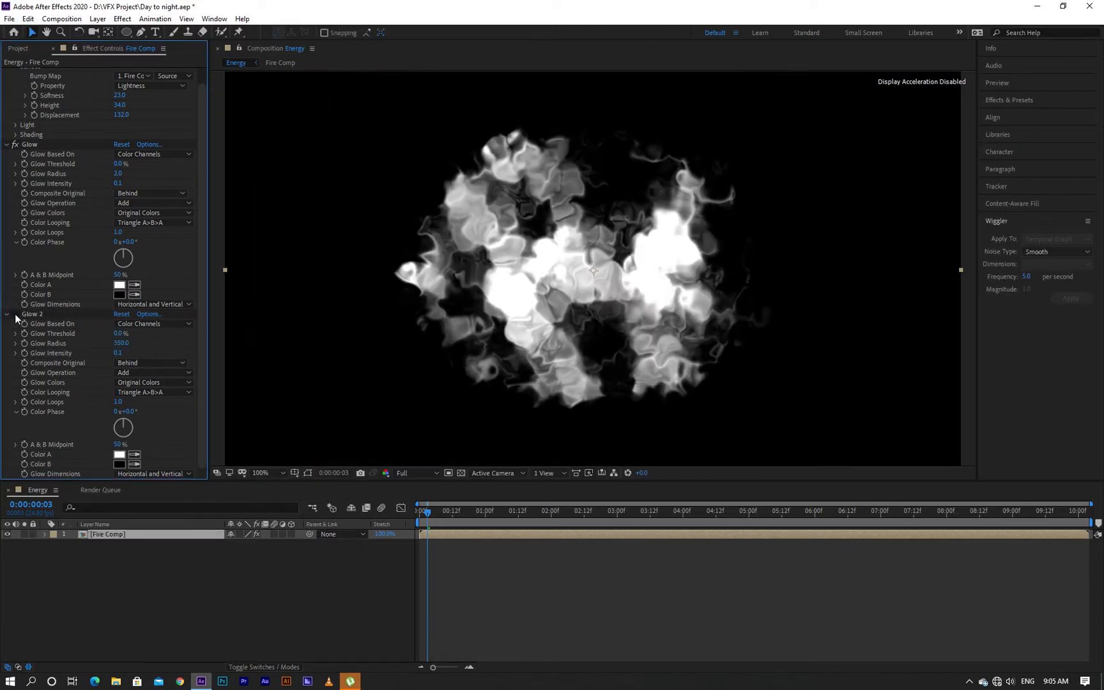
pyautogui.click(14, 315)
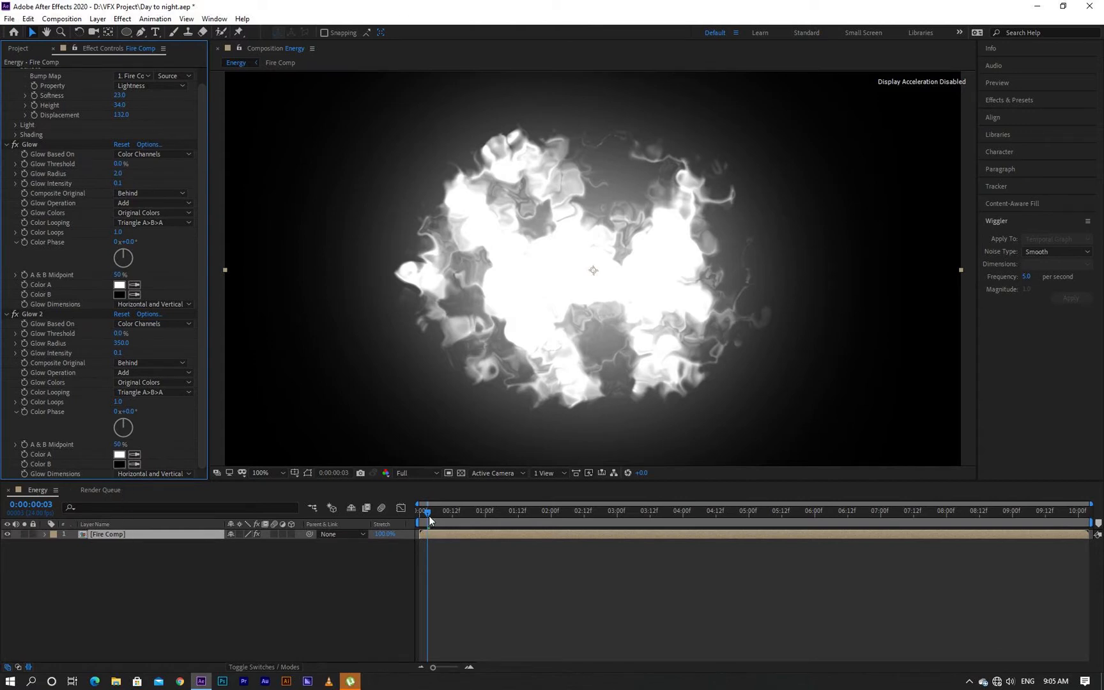
# - Keyframe the Fire Comp layer's Scale from 2% at the first frame to 775% at 0:00:10:03
pyautogui.moveTo(429, 515); pyautogui.dragTo(420, 517)
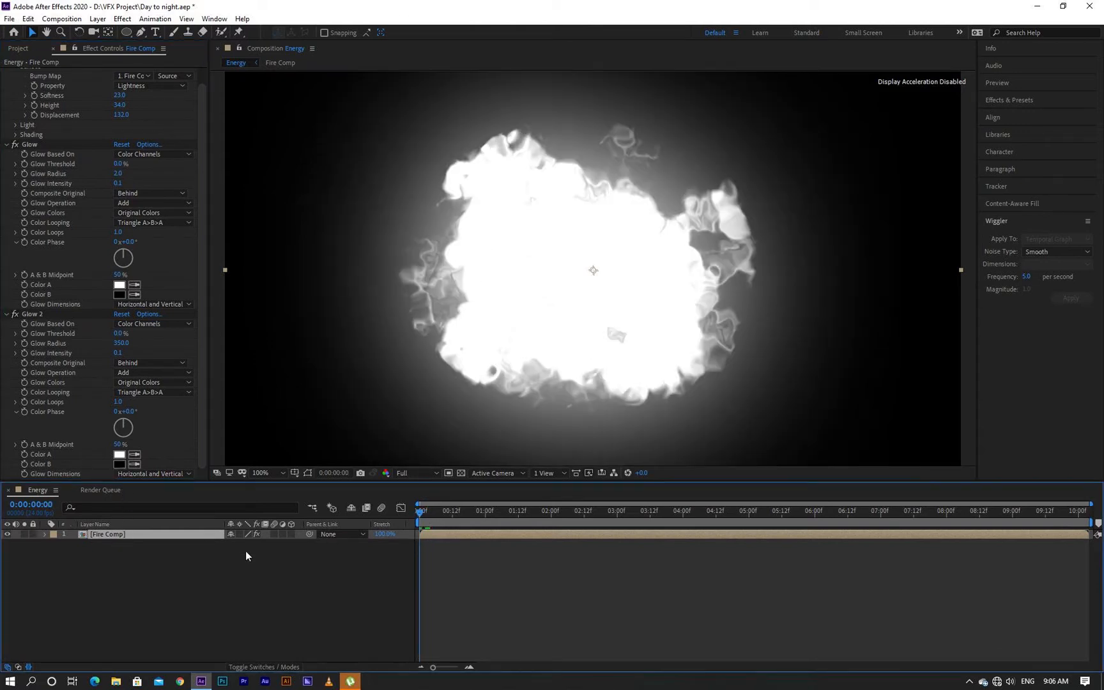
pyautogui.press('s')
pyautogui.click(74, 543)
pyautogui.click(246, 545)
pyautogui.write('80')
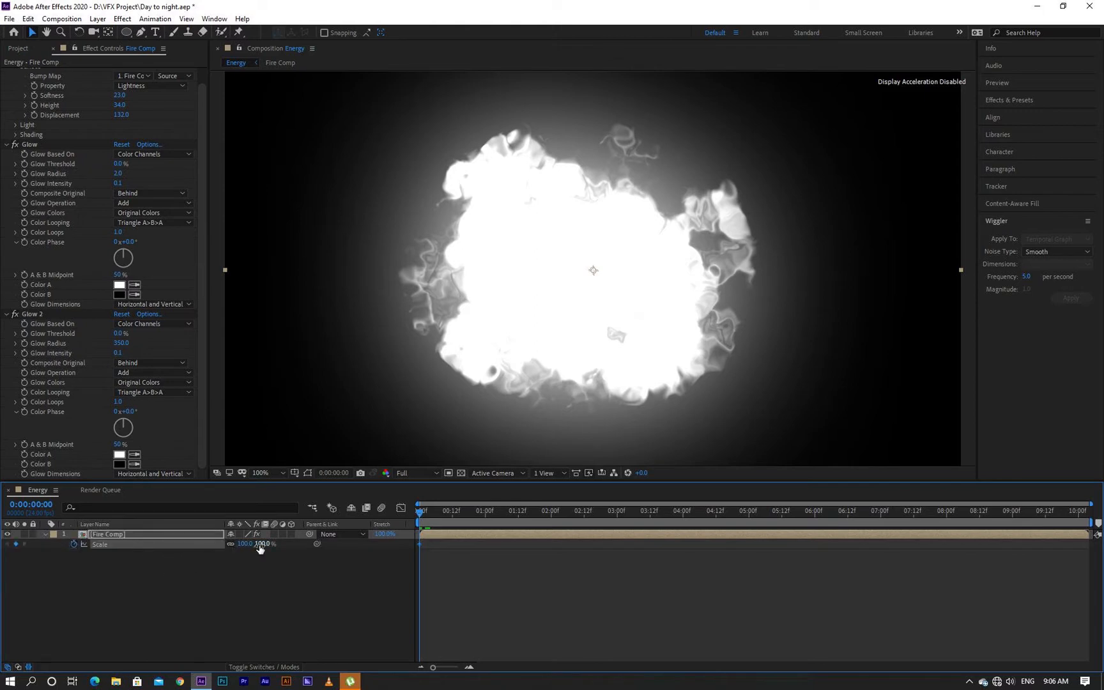
pyautogui.press('Return')
pyautogui.moveTo(244, 545); pyautogui.dragTo(201, 546)
pyautogui.moveTo(424, 514); pyautogui.dragTo(1087, 540)
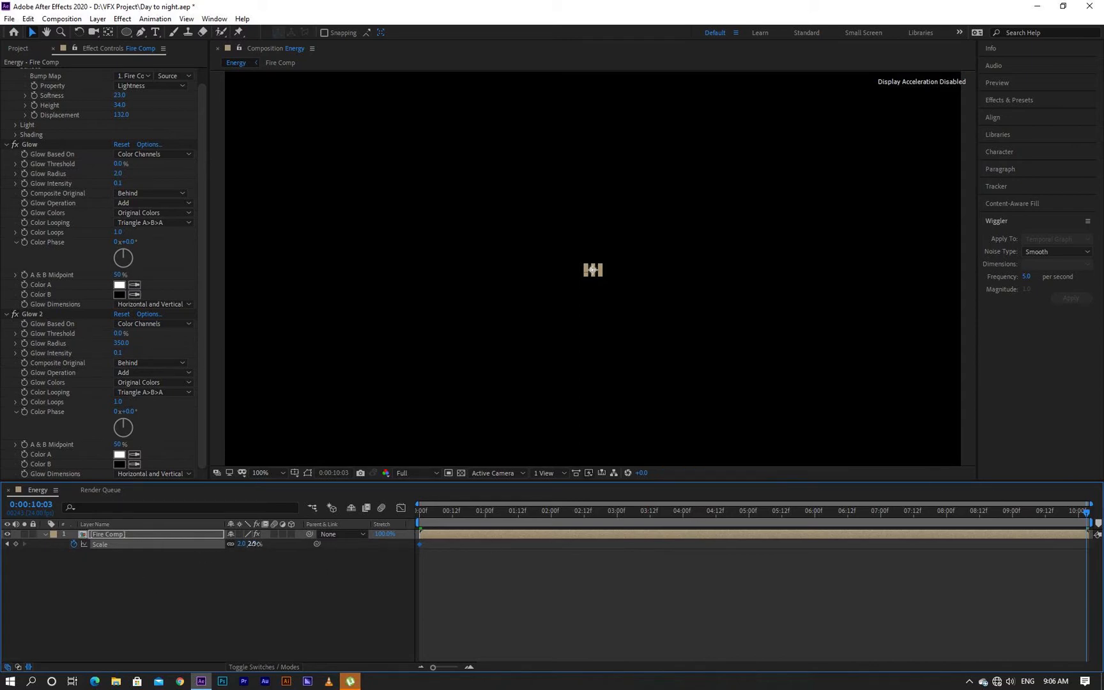
pyautogui.moveTo(243, 543); pyautogui.dragTo(692, 540)
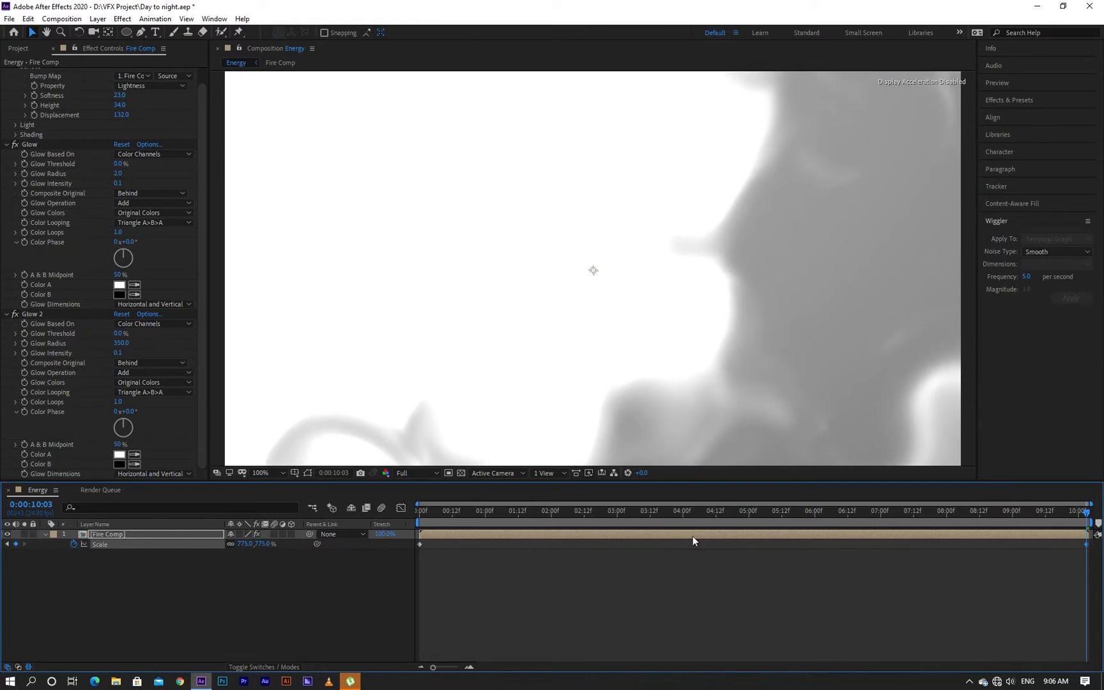
# - Keyframe the Fire Comp layer's Opacity to fade in from 0% at the first frame to 100% at about 0:00:01:20
pyautogui.moveTo(437, 513); pyautogui.dragTo(414, 517)
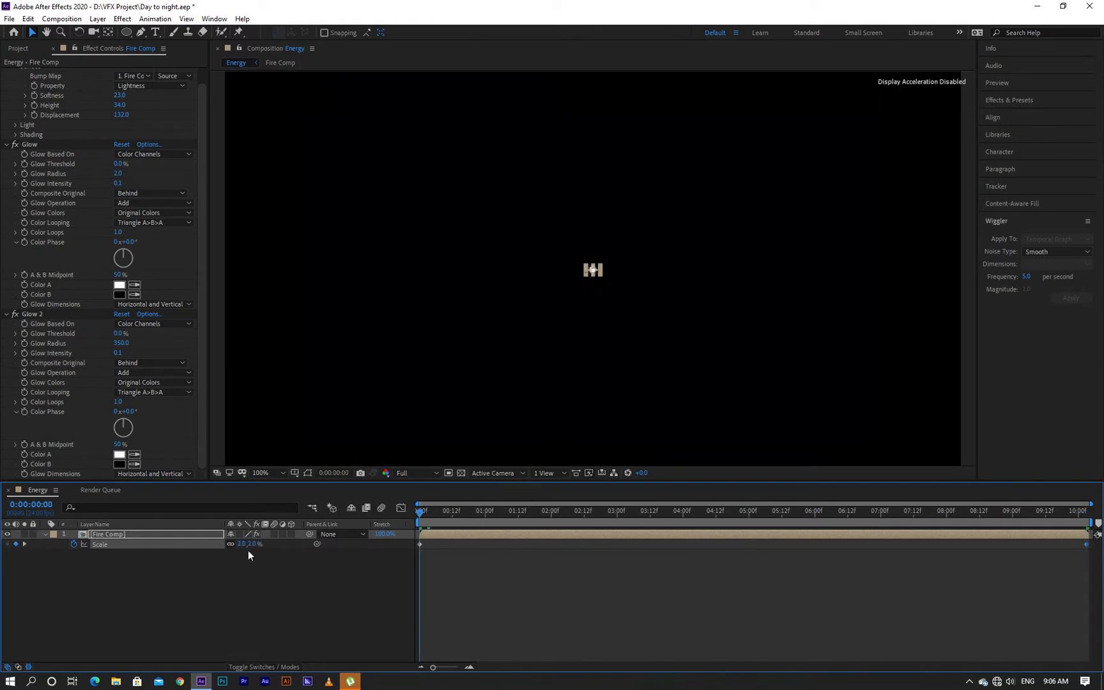
pyautogui.press('t')
pyautogui.click(74, 544)
pyautogui.moveTo(529, 546); pyautogui.dragTo(540, 547)
pyautogui.moveTo(233, 544); pyautogui.dragTo(113, 544)
pyautogui.click(428, 511)
# - Keyframe the Fire Comp layer's Opacity to fade out from 100% at 0:00:08:07 to 0% at 0:00:10:03, and preview the animation
pyautogui.moveTo(446, 511); pyautogui.dragTo(965, 522)
pyautogui.click(514, 511)
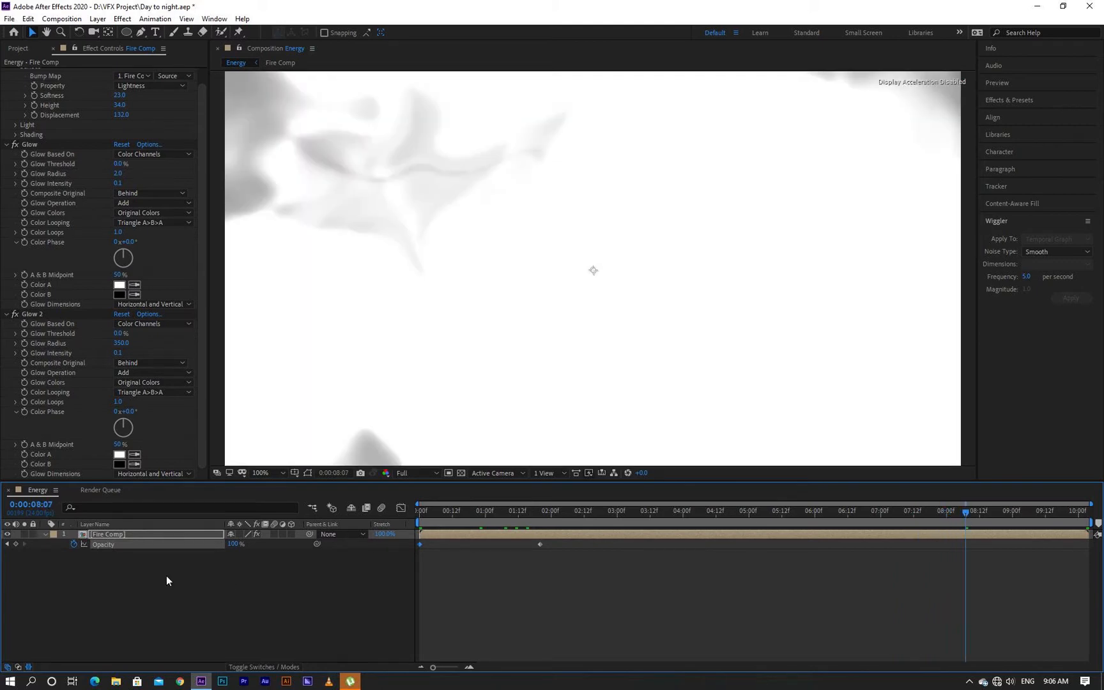
pyautogui.click(17, 544)
pyautogui.moveTo(967, 513); pyautogui.dragTo(1089, 520)
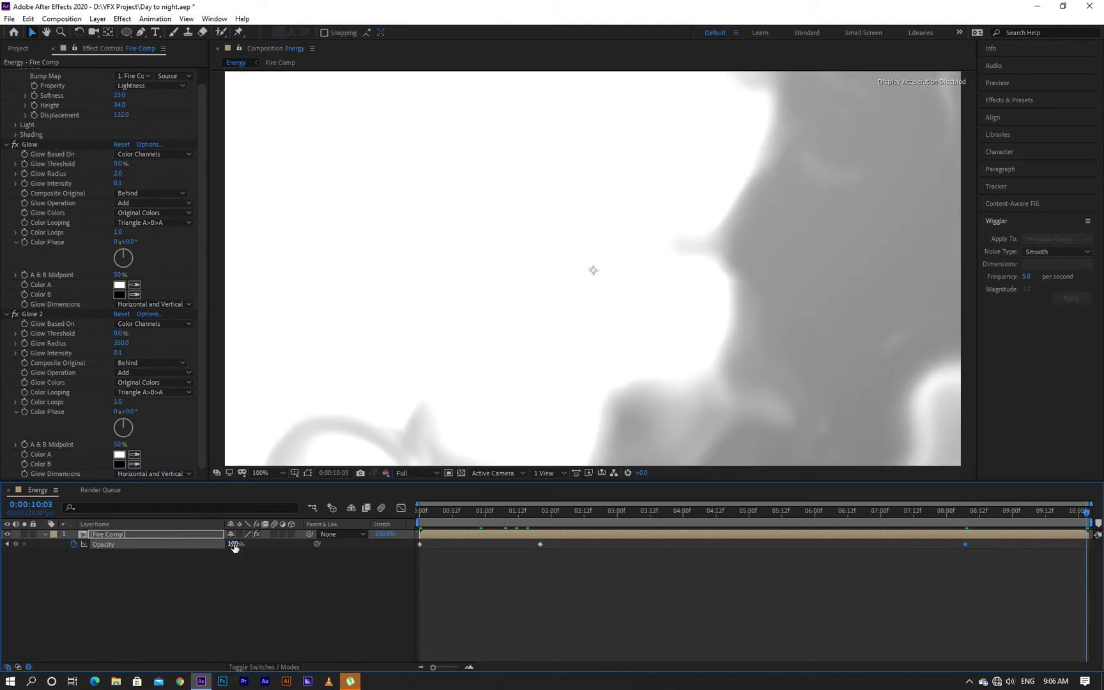
pyautogui.moveTo(234, 545); pyautogui.dragTo(111, 545)
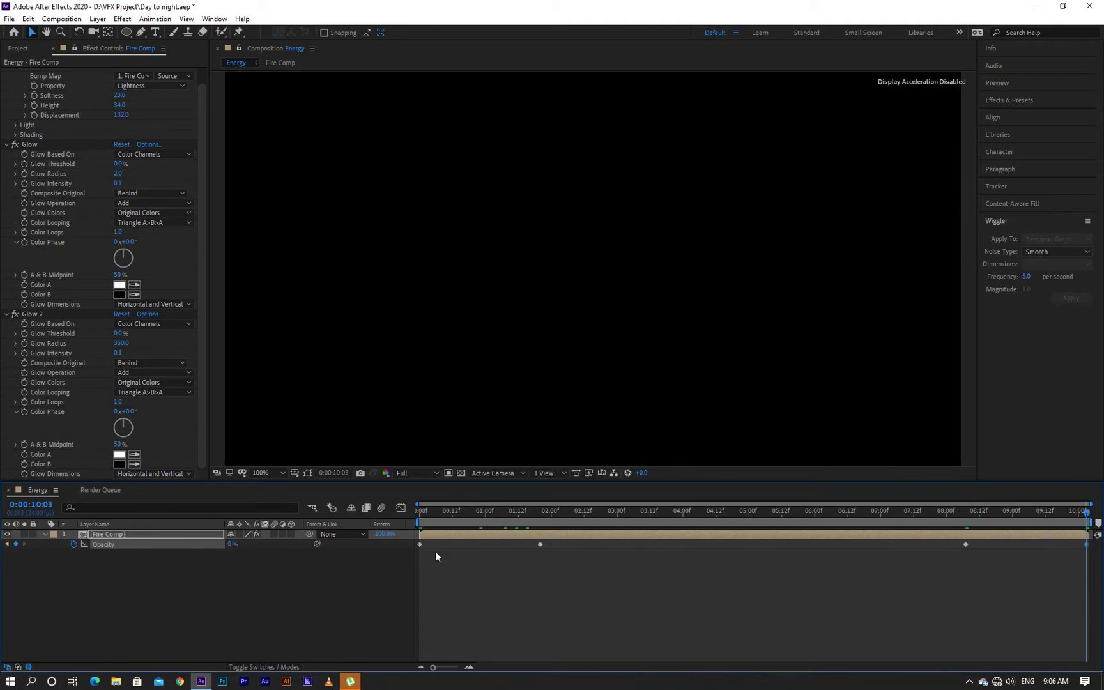
pyautogui.press('space')
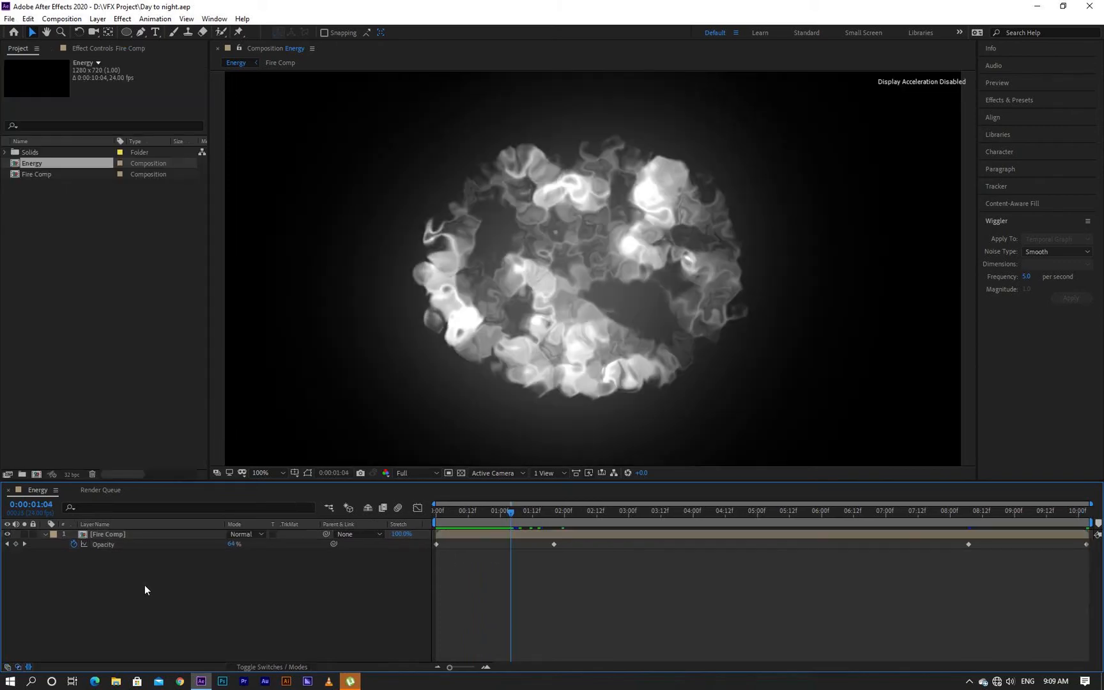
# - Create an adjustment layer above Fire Comp and apply the CC Vector Blur effect to it
pyautogui.rightClick(145, 586)
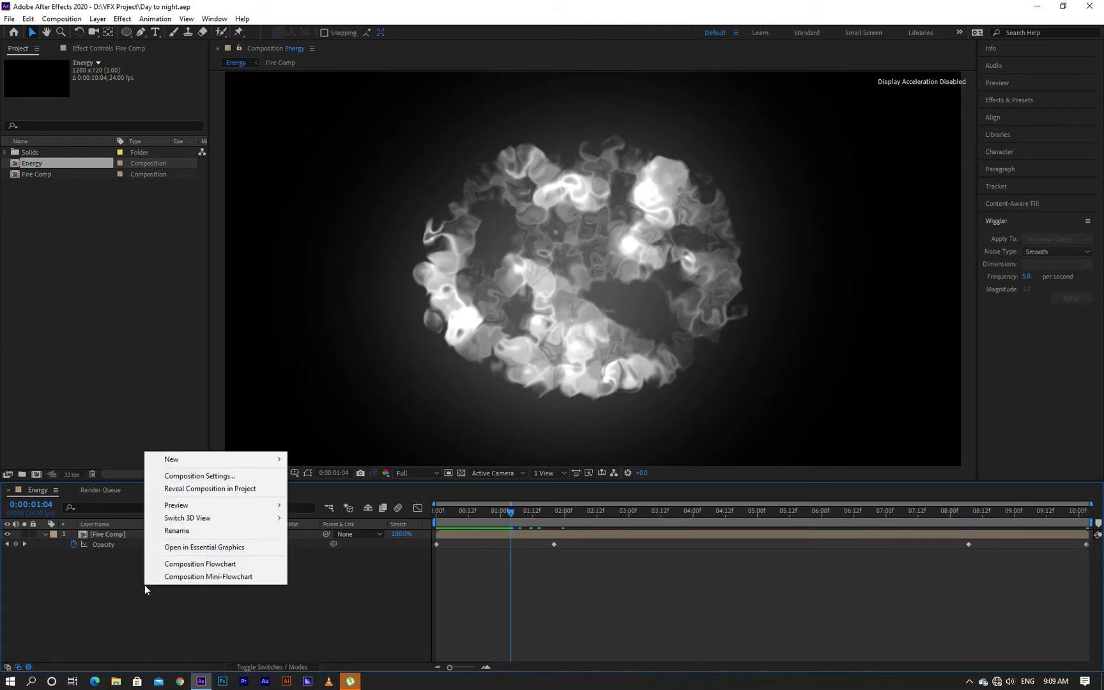
pyautogui.moveTo(253, 458)
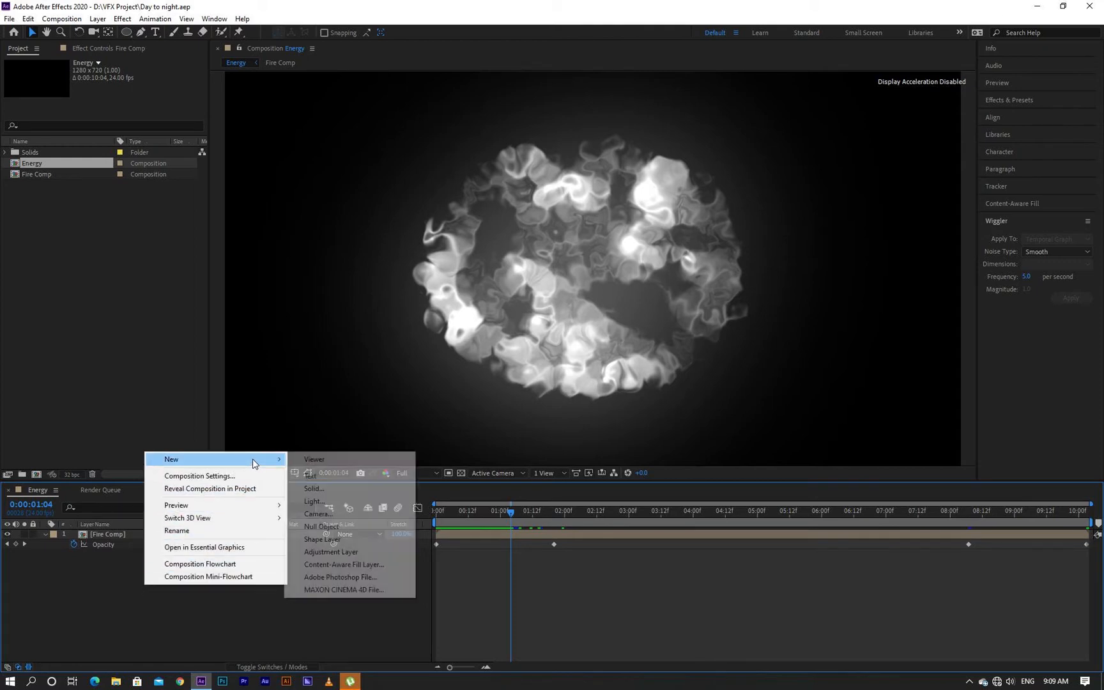
pyautogui.click(359, 552)
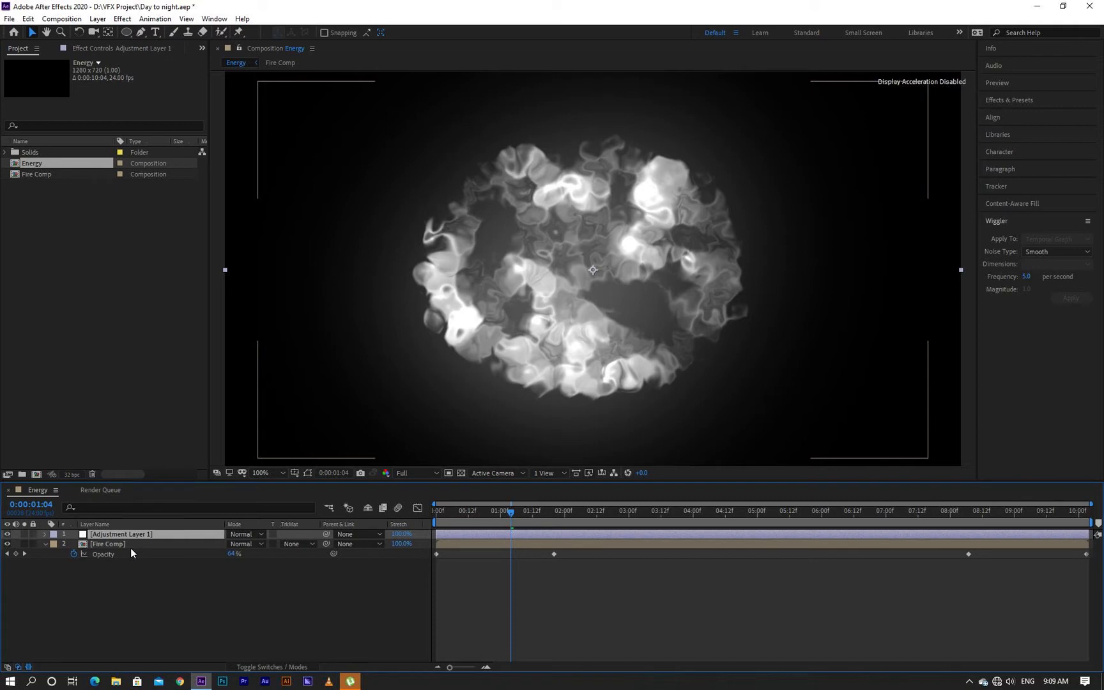
pyautogui.hotkey('ctrl', 'space')
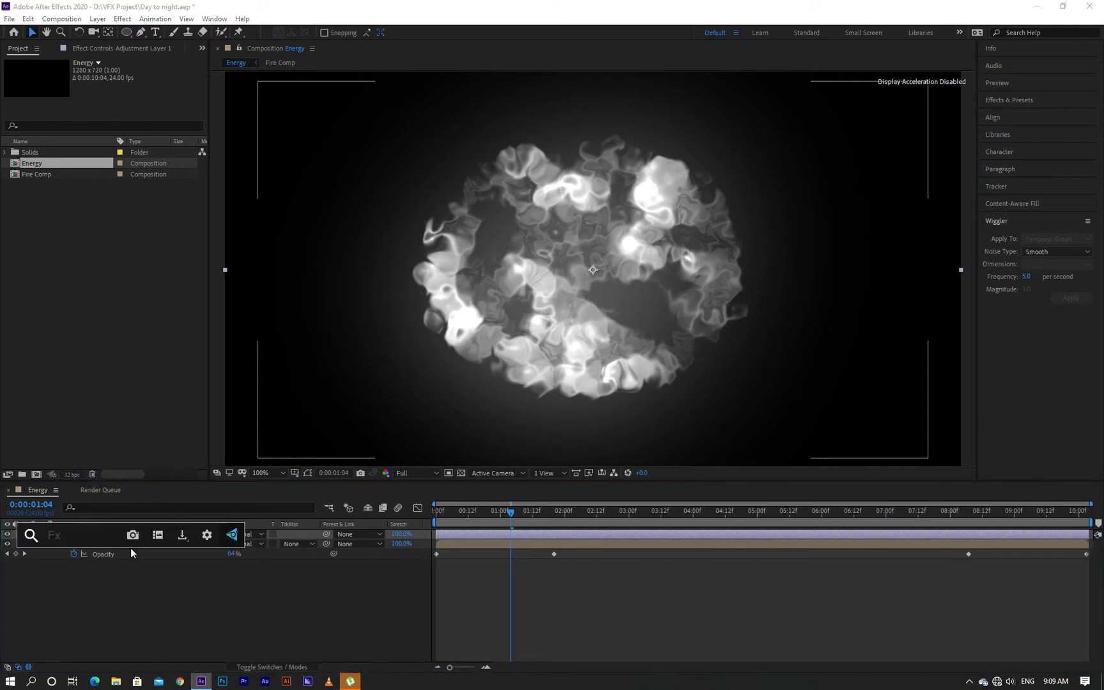
pyautogui.write('cc')
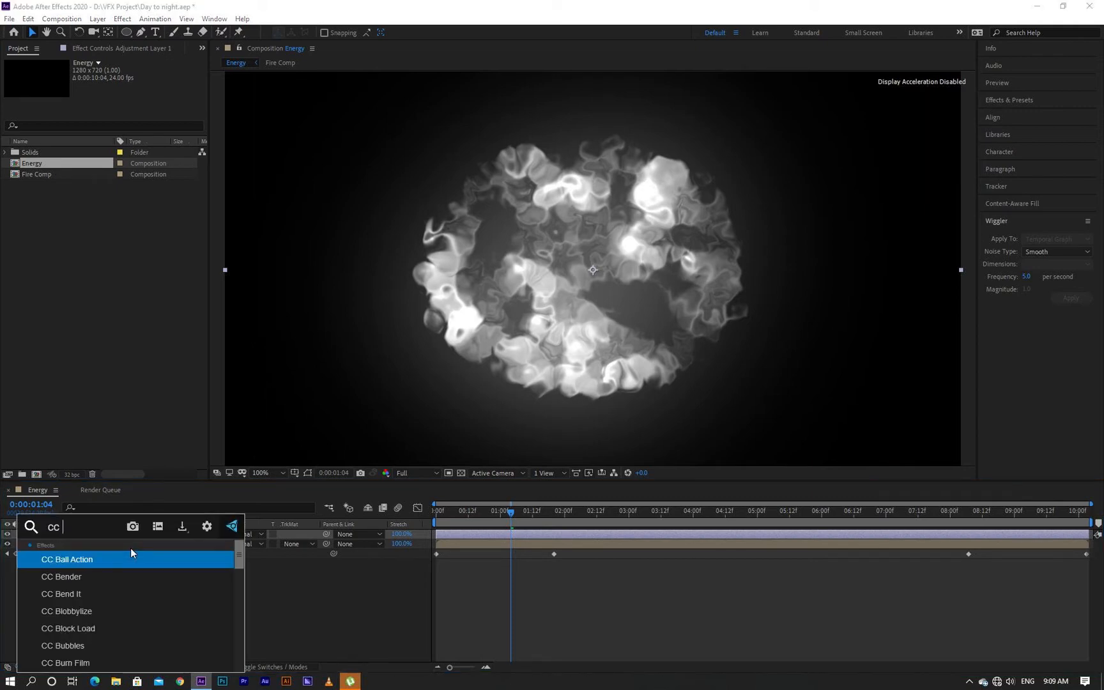
pyautogui.write(' ve')
pyautogui.press('Return')
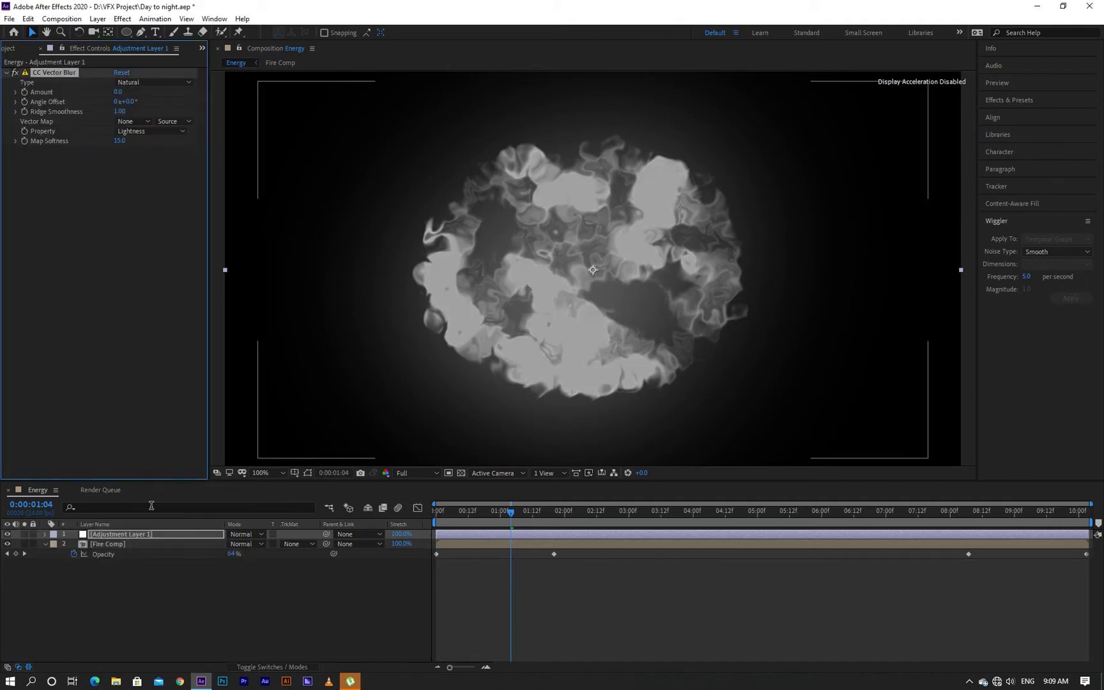
# - Set the adjustment layer's blending mode to Add
pyautogui.click(301, 669)
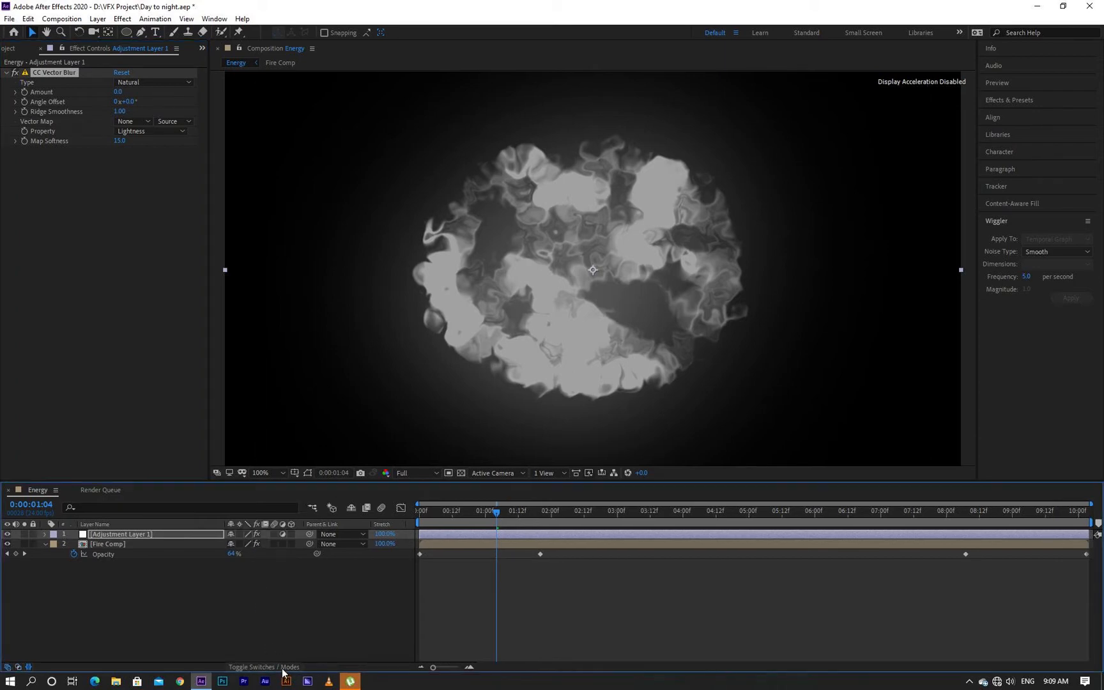
pyautogui.click(283, 670)
pyautogui.click(246, 534)
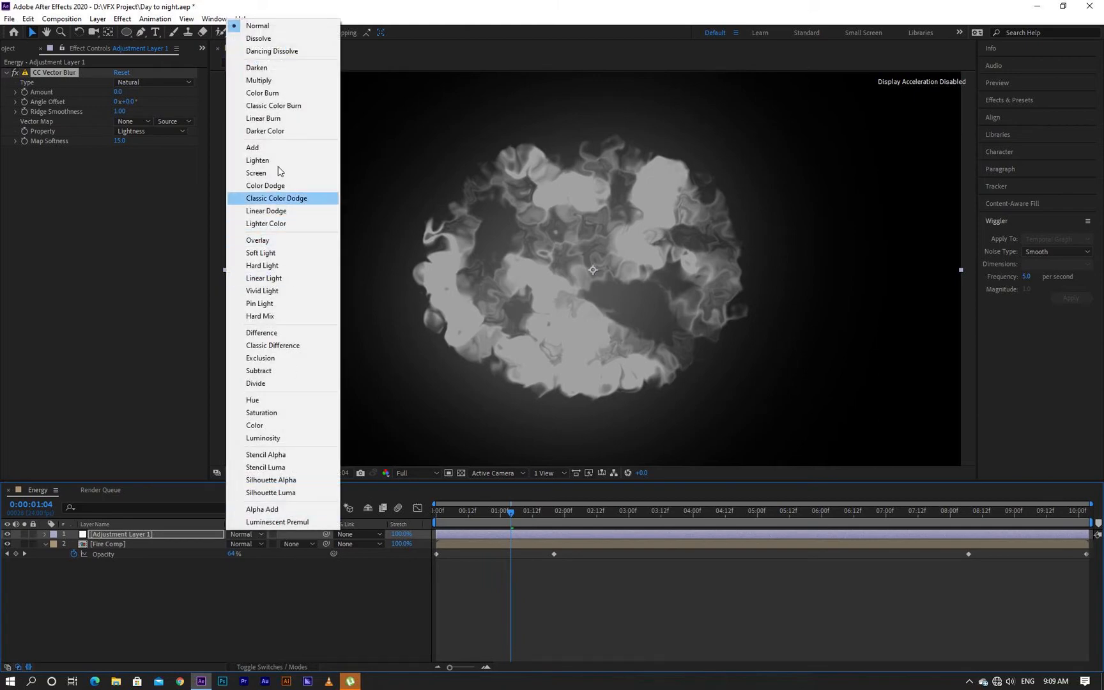
pyautogui.click(271, 147)
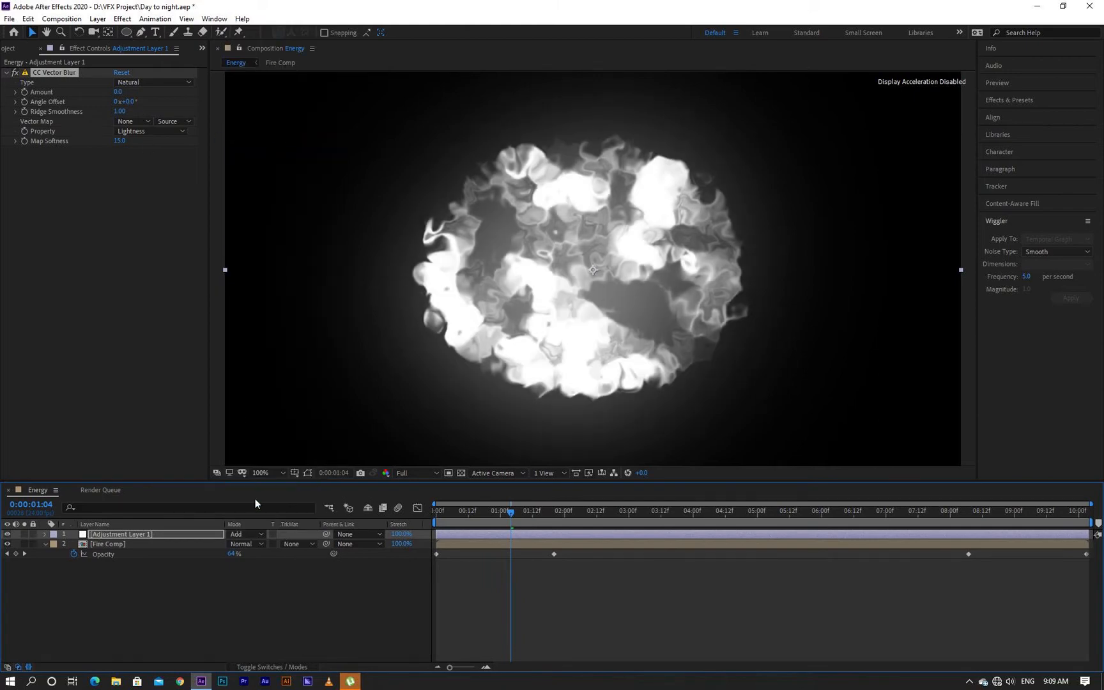
# - Set the amount of the adjustment layer's CC Vector Blur to 9
pyautogui.click(118, 92)
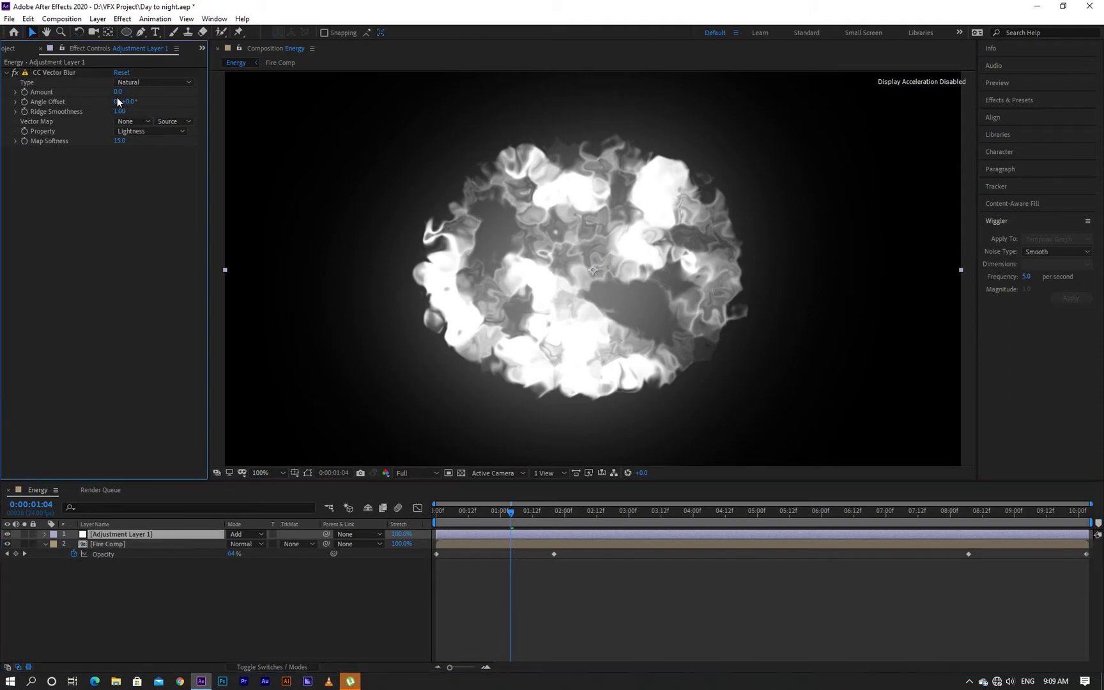
pyautogui.write('9')
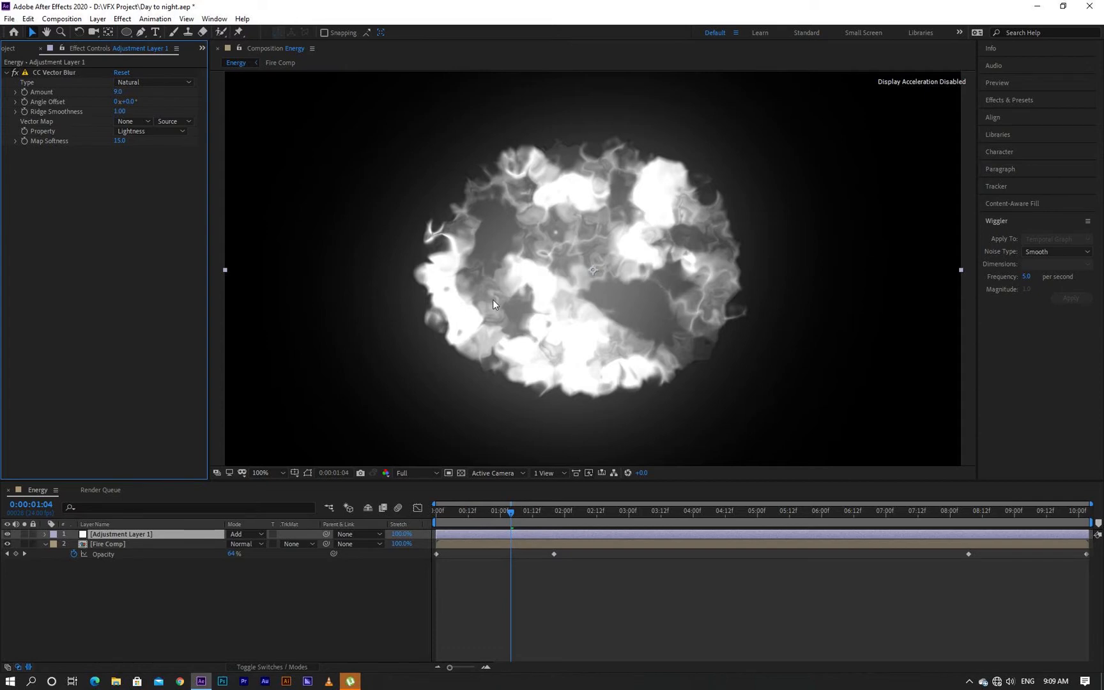
pyautogui.click(54, 73)
# - Apply a Radial Blur effect to the adjustment layer and set its type to Zoom
pyautogui.hotkey('ctrl', 'space')
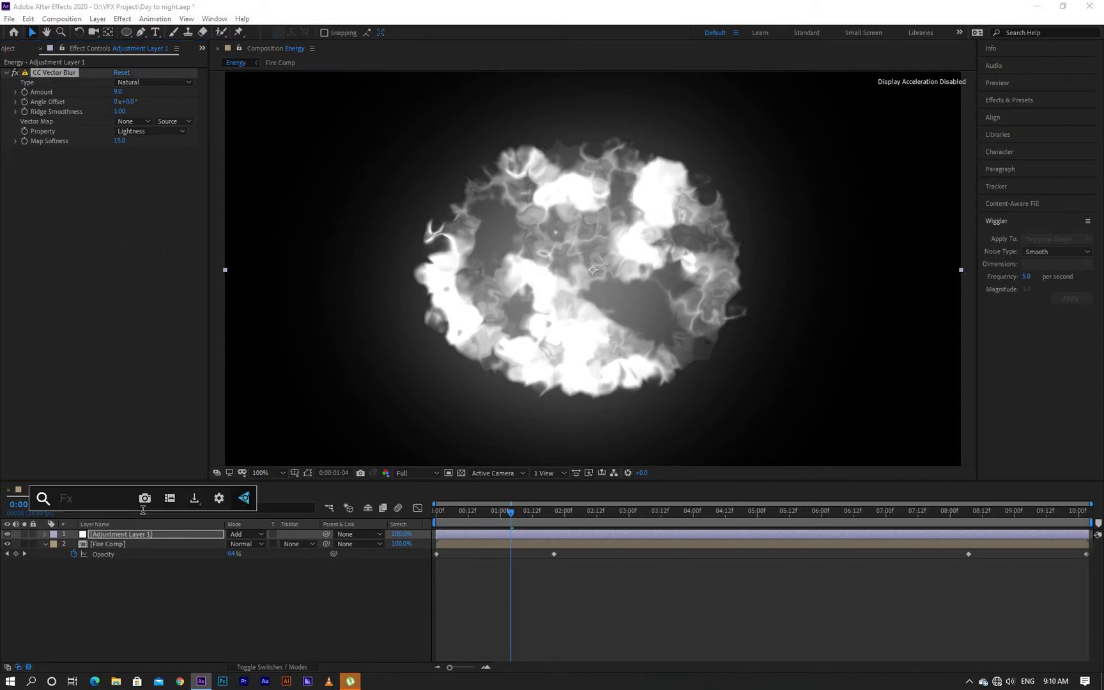
pyautogui.write('rad')
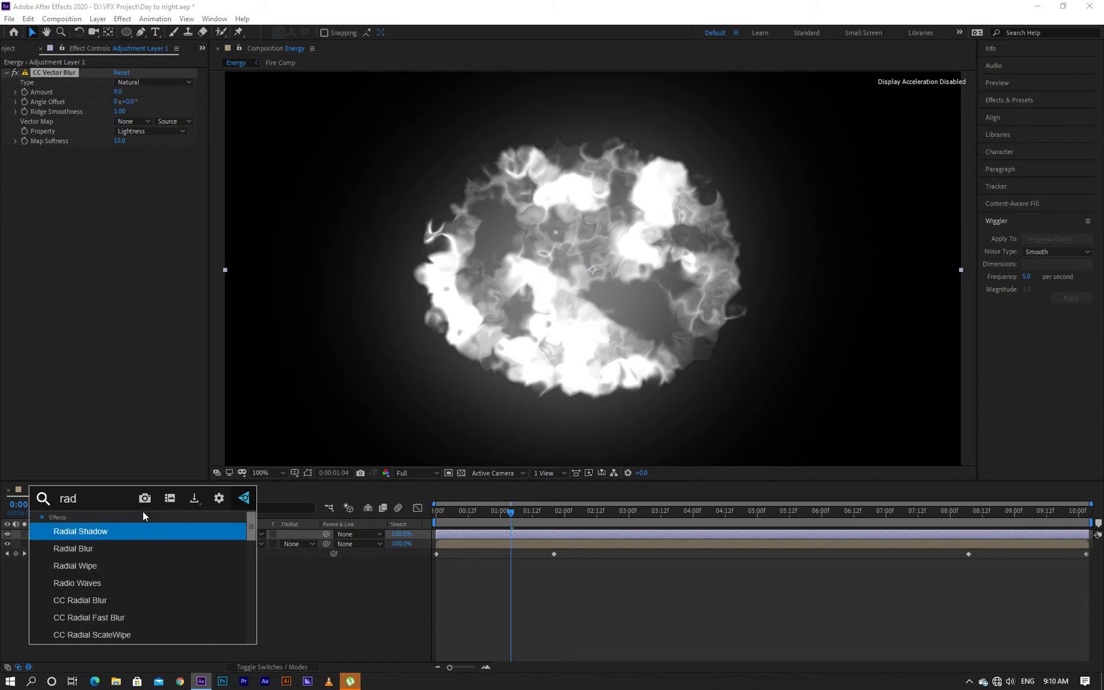
pyautogui.press('Down')
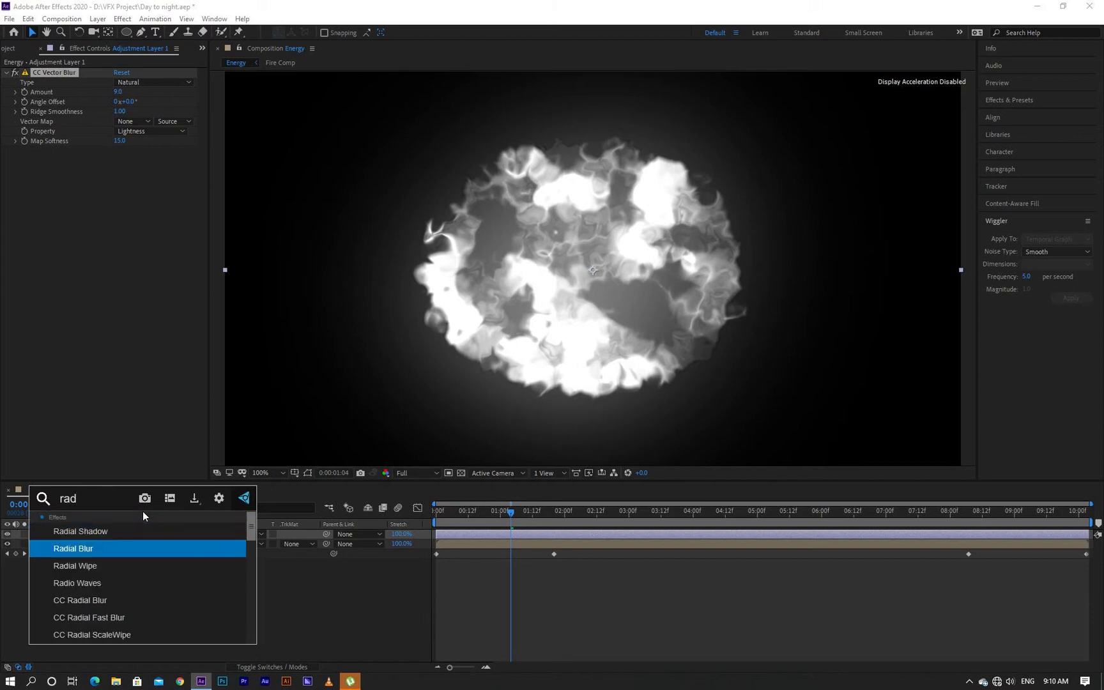
pyautogui.press('Return')
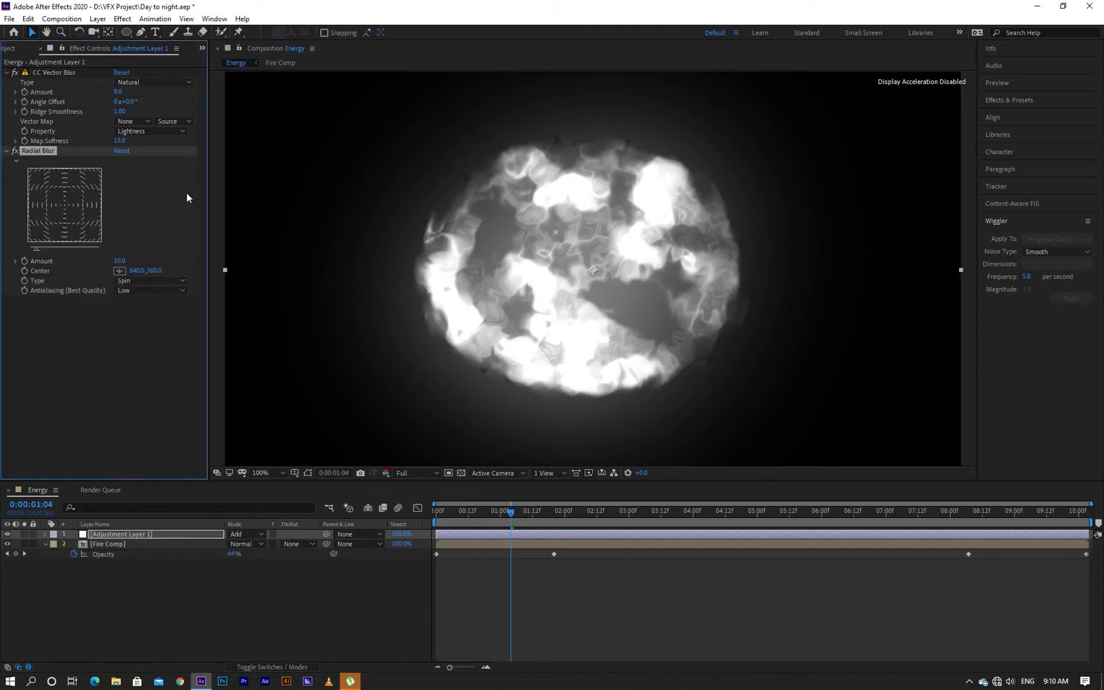
pyautogui.click(126, 283)
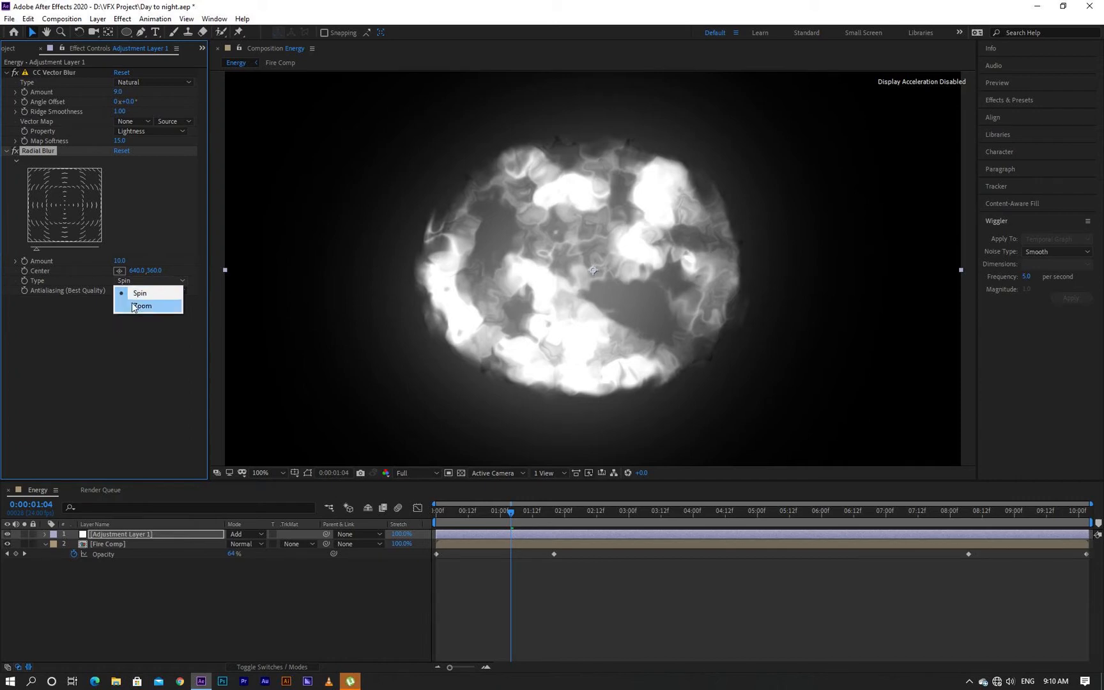
pyautogui.click(133, 304)
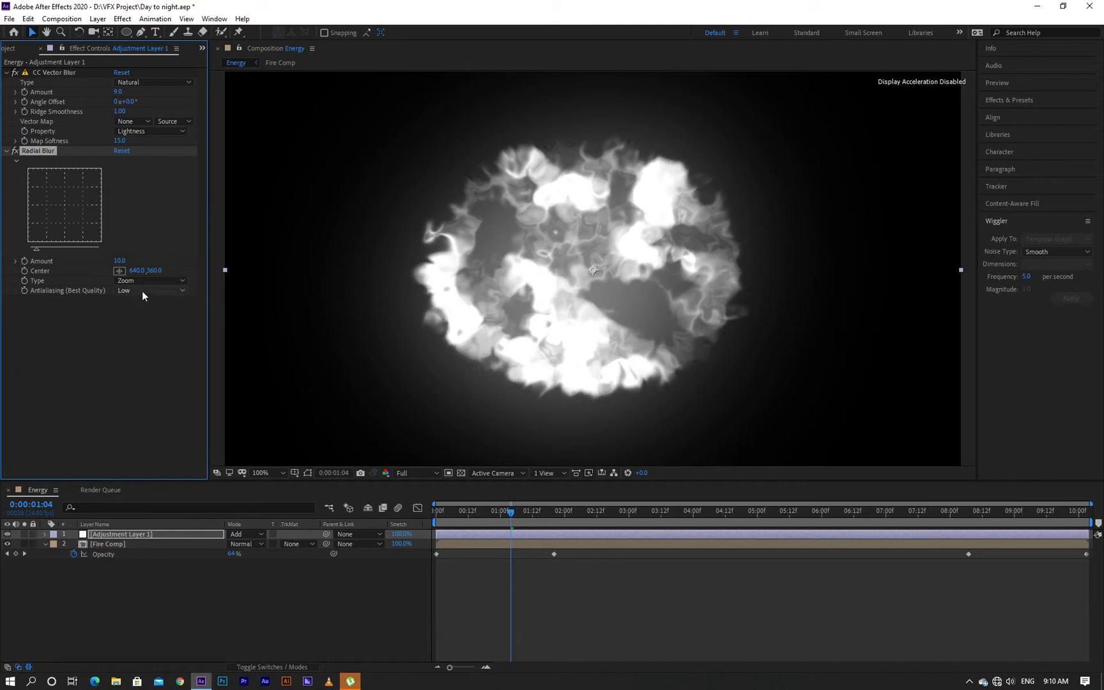
# - Add CC Radial Blur to the adjustment layer with the Fading Zoom type and an amount of 23
pyautogui.click(109, 537)
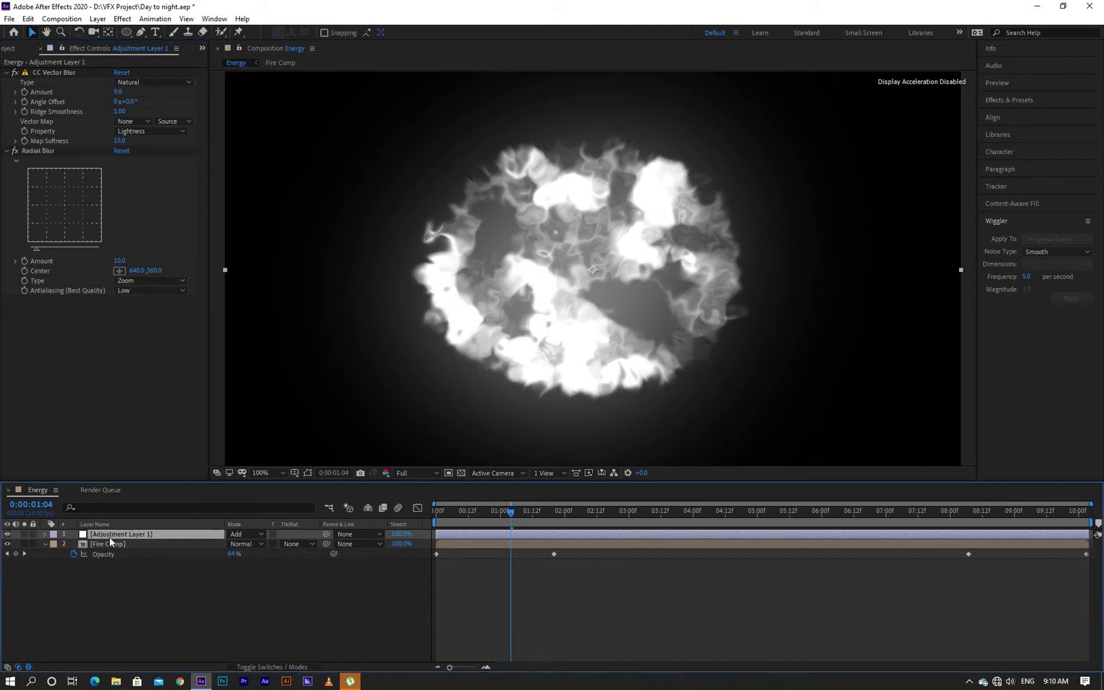
pyautogui.hotkey('ctrl', 'space')
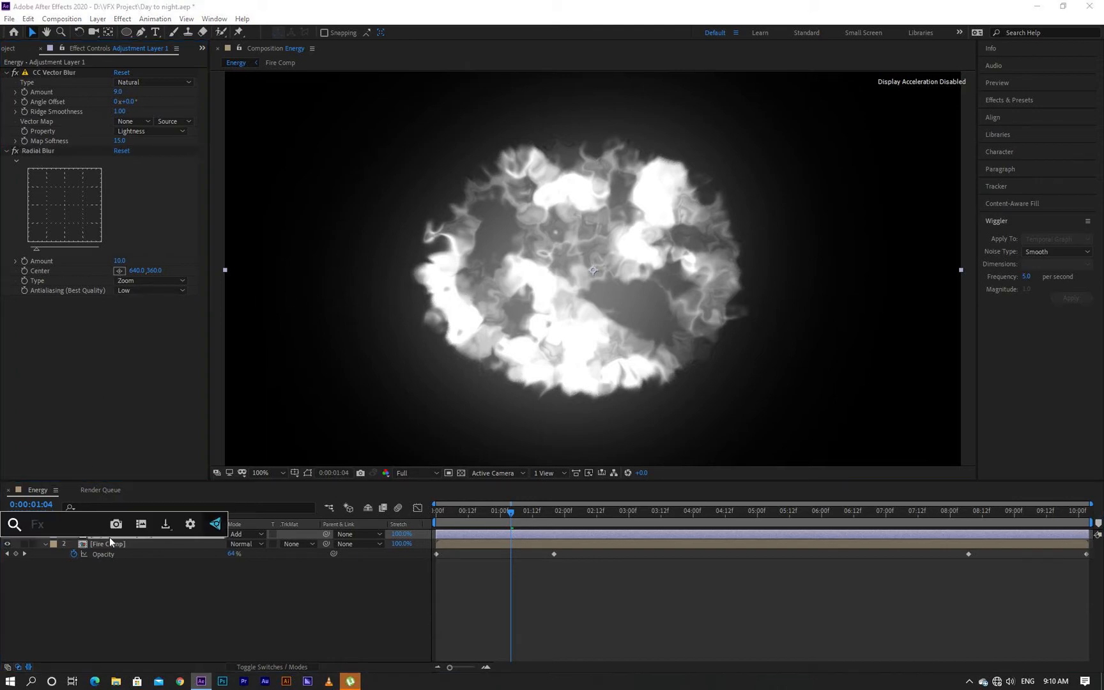
pyautogui.write('cc rad')
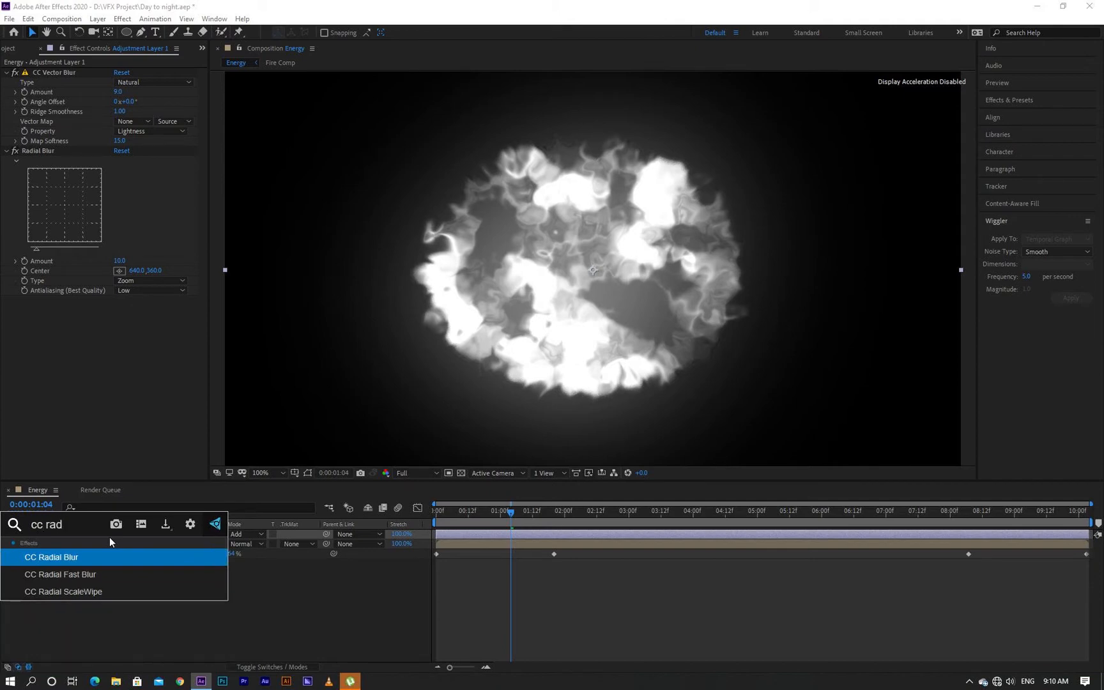
pyautogui.press('Return')
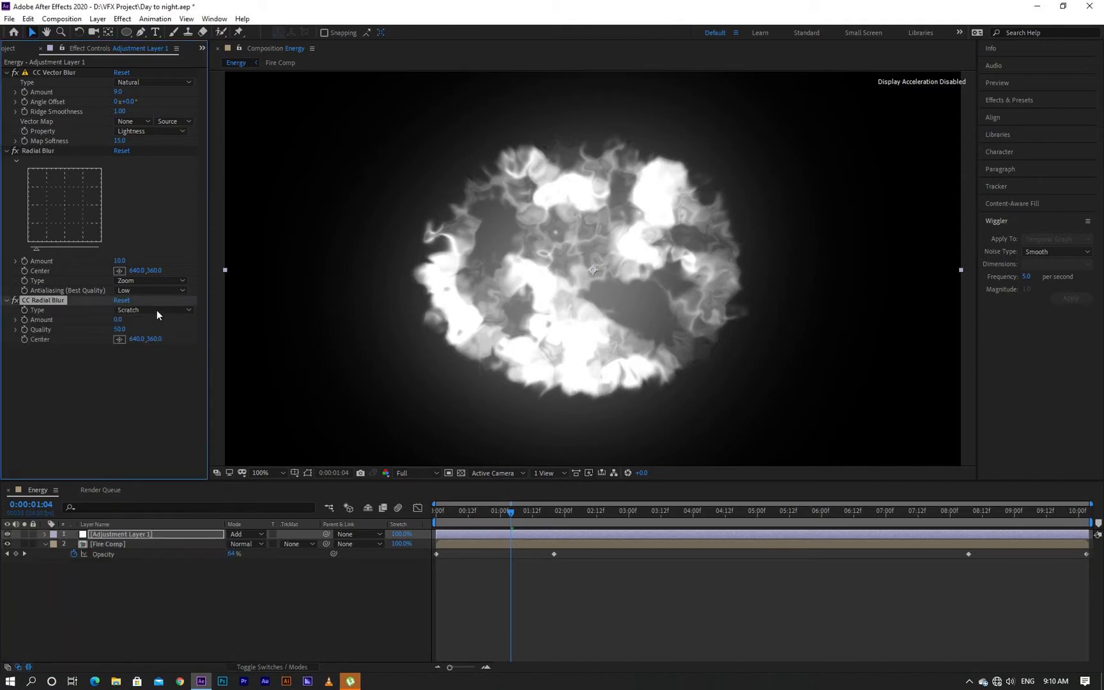
pyautogui.click(156, 310)
pyautogui.click(157, 336)
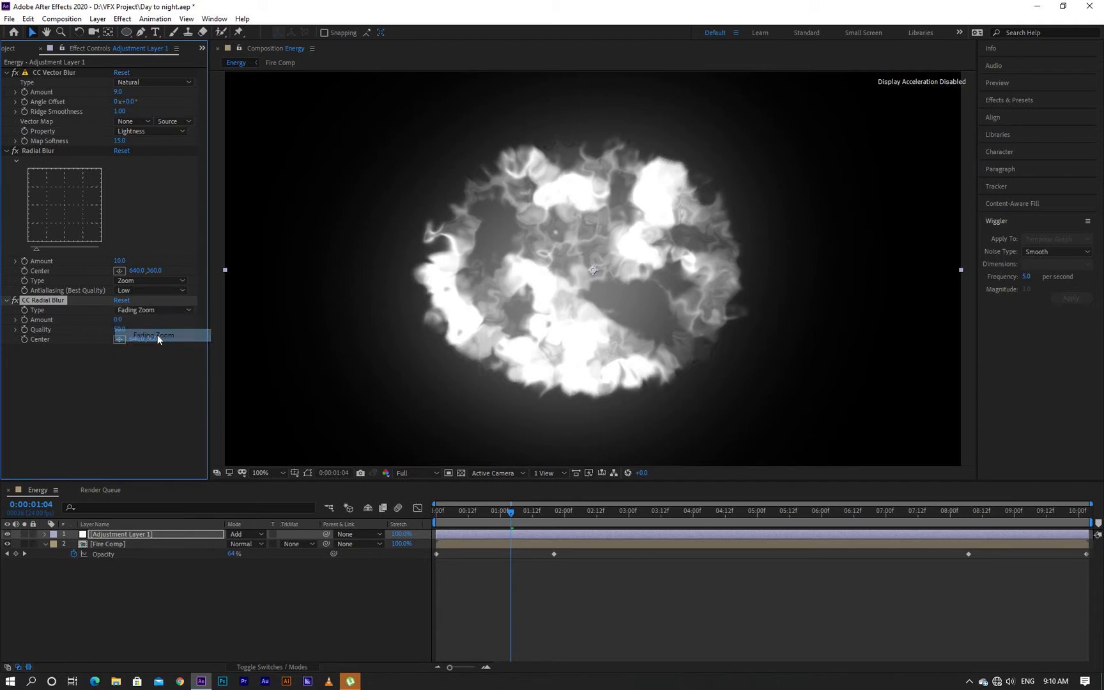
pyautogui.click(118, 319)
pyautogui.write('23')
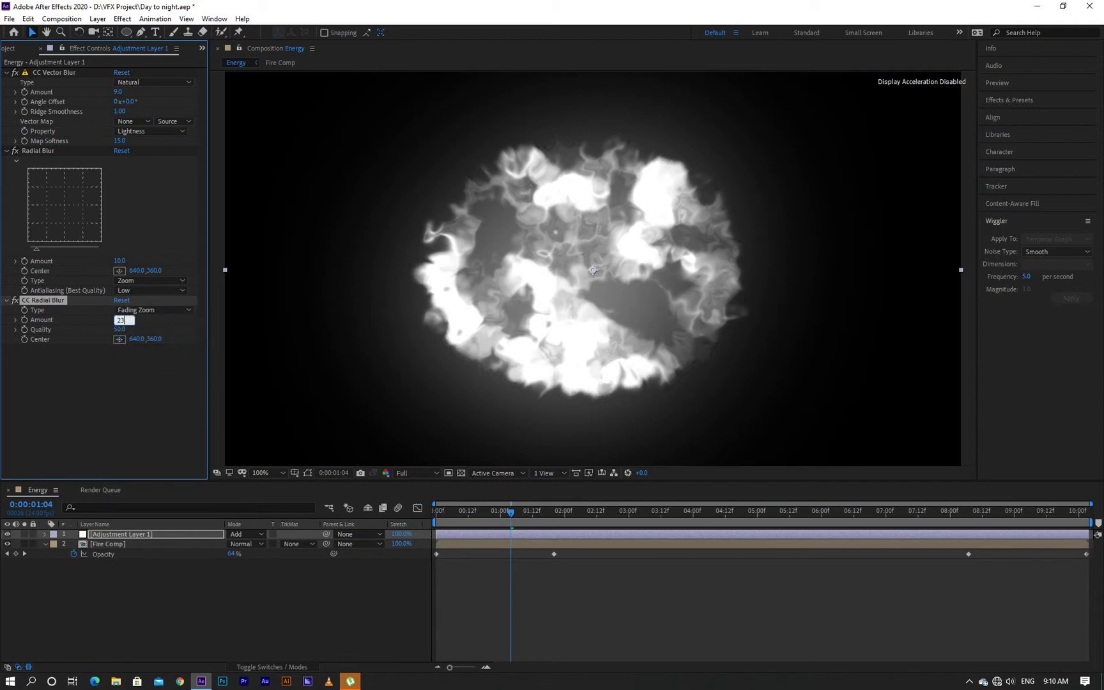
pyautogui.click(155, 323)
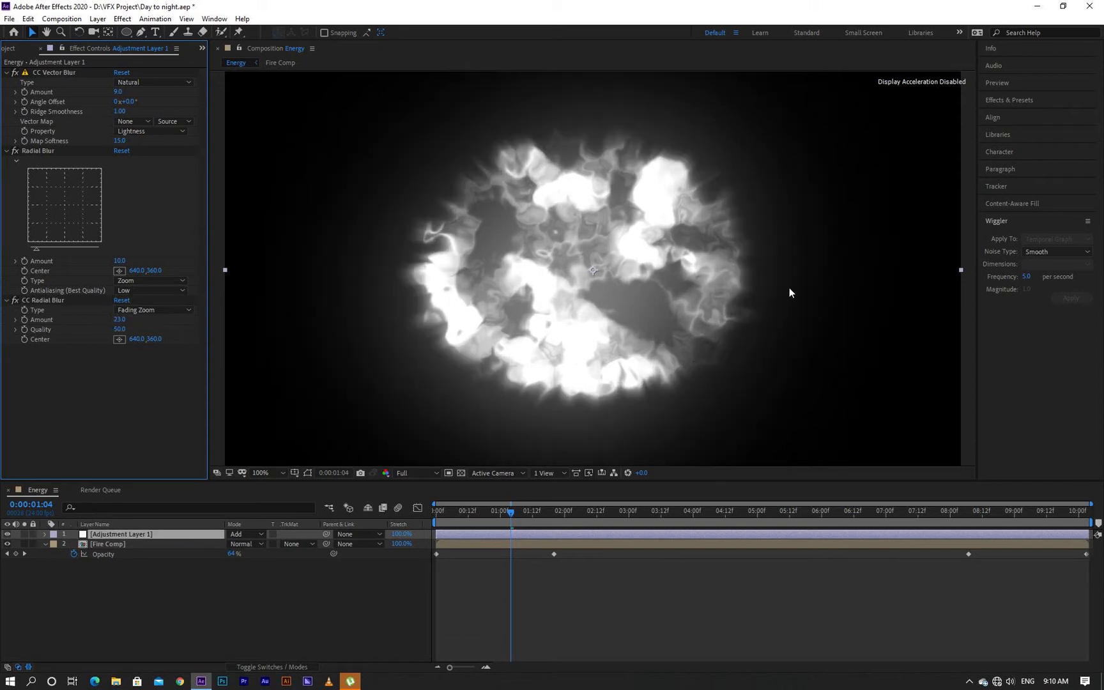
# - Enable motion blur for the adjustment layer, the Fire Comp layer and the composition, and preview the animation
pyautogui.moveTo(518, 514); pyautogui.dragTo(568, 526)
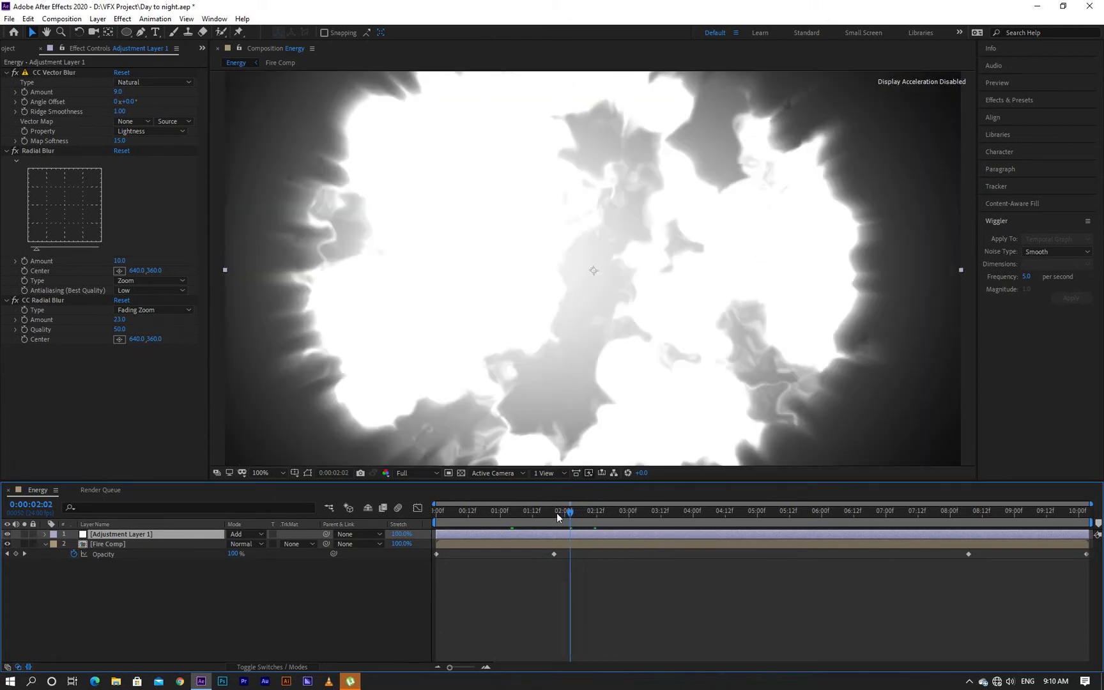
pyautogui.moveTo(556, 512); pyautogui.dragTo(521, 515)
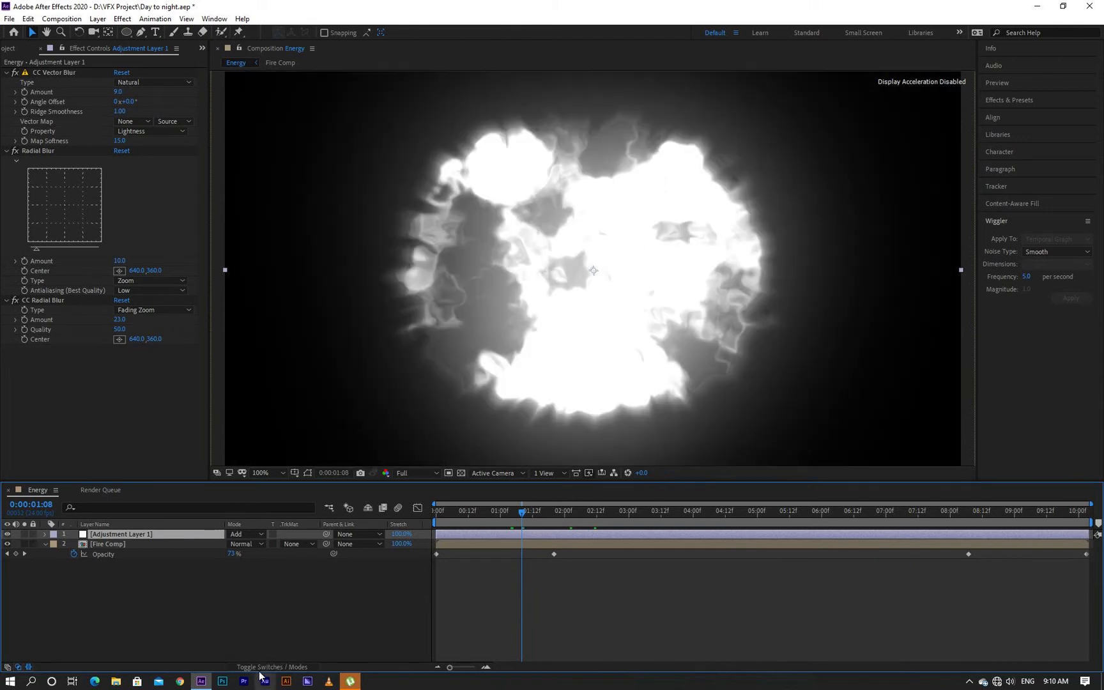
pyautogui.click(272, 667)
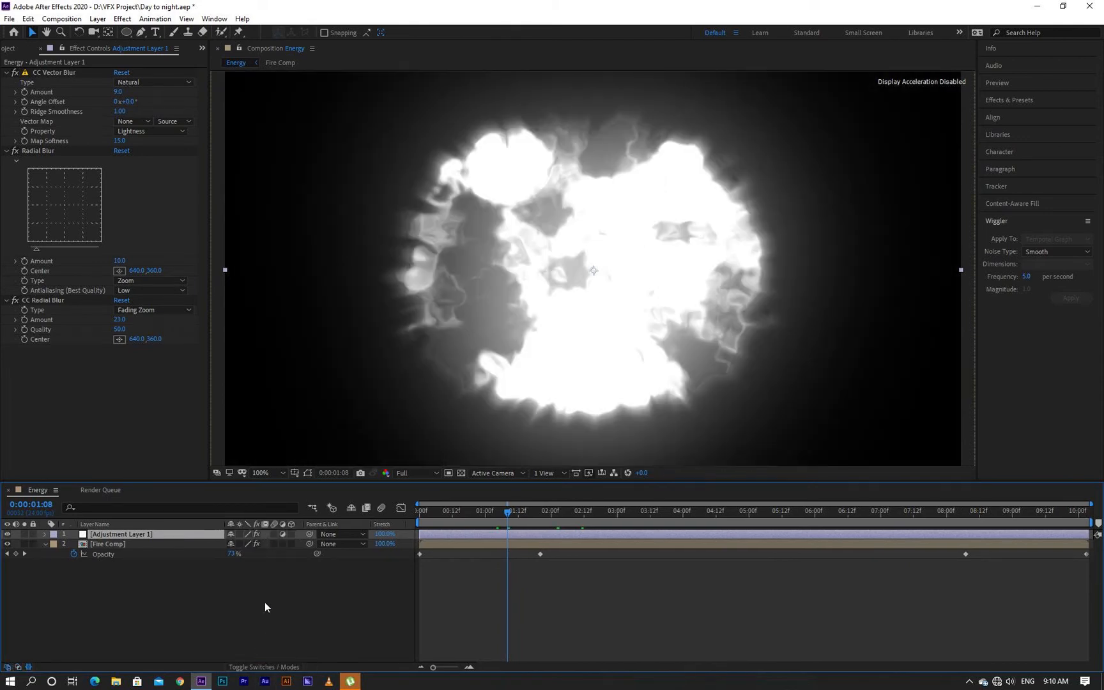
pyautogui.click(274, 544)
pyautogui.click(273, 535)
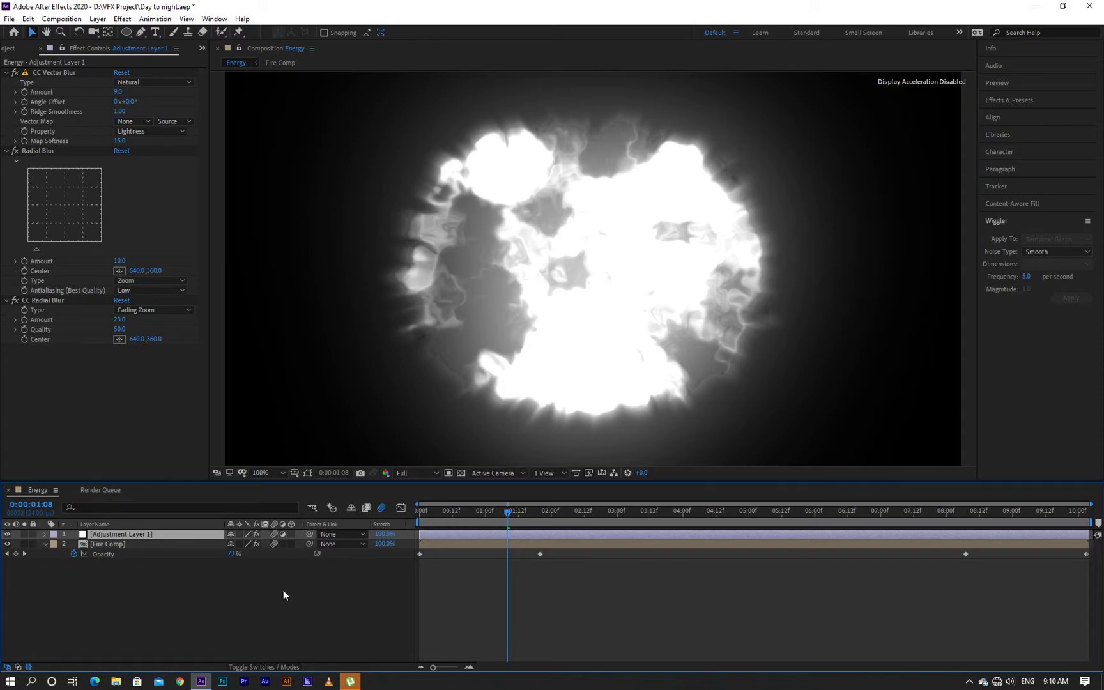
pyautogui.press('space')
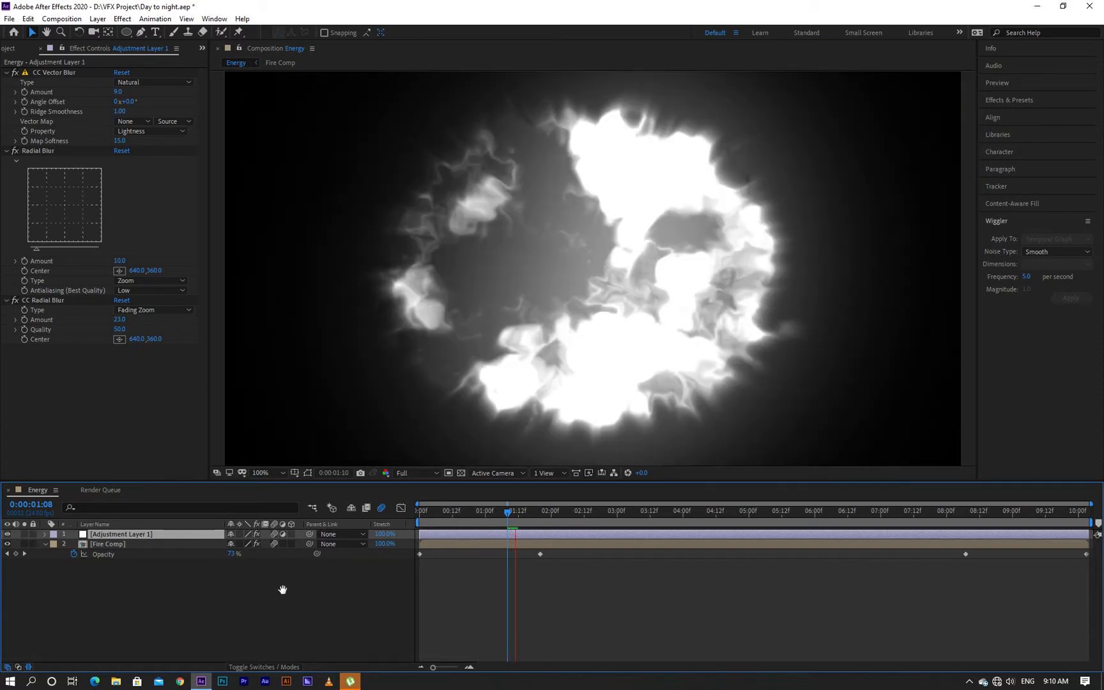
pyautogui.press('space')
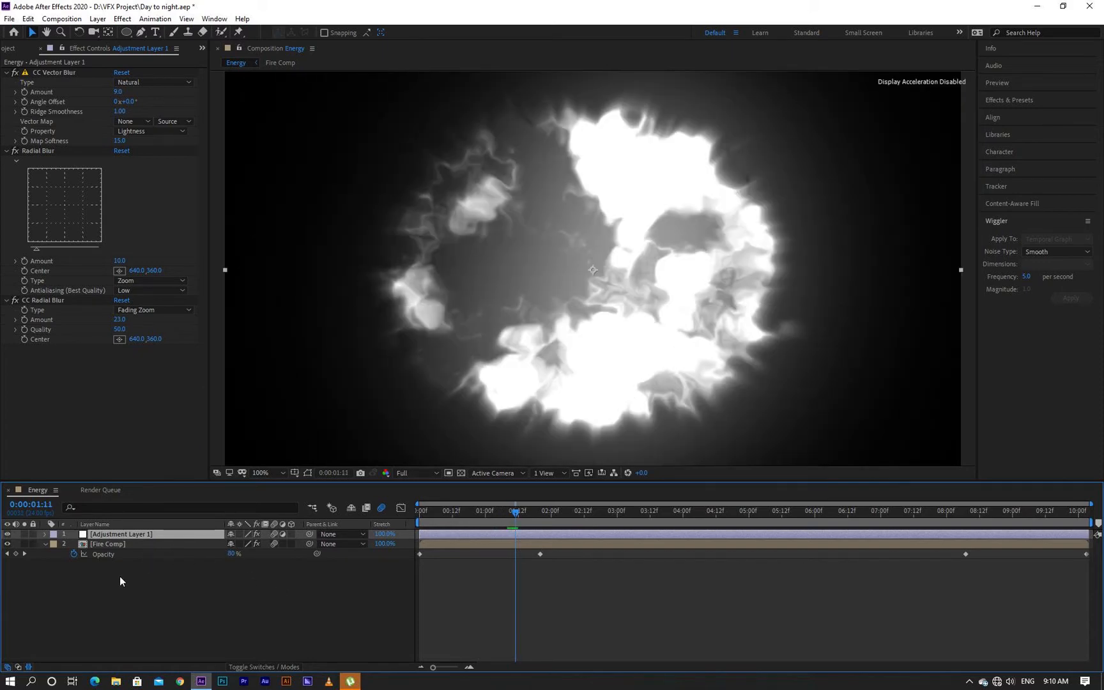
# - Pre-compose the adjustment layer and Fire Comp into a new composition named "Last BLast"
pyautogui.click(45, 545)
pyautogui.keyDown('shift'); pyautogui.click(147, 544); pyautogui.keyUp('shift')
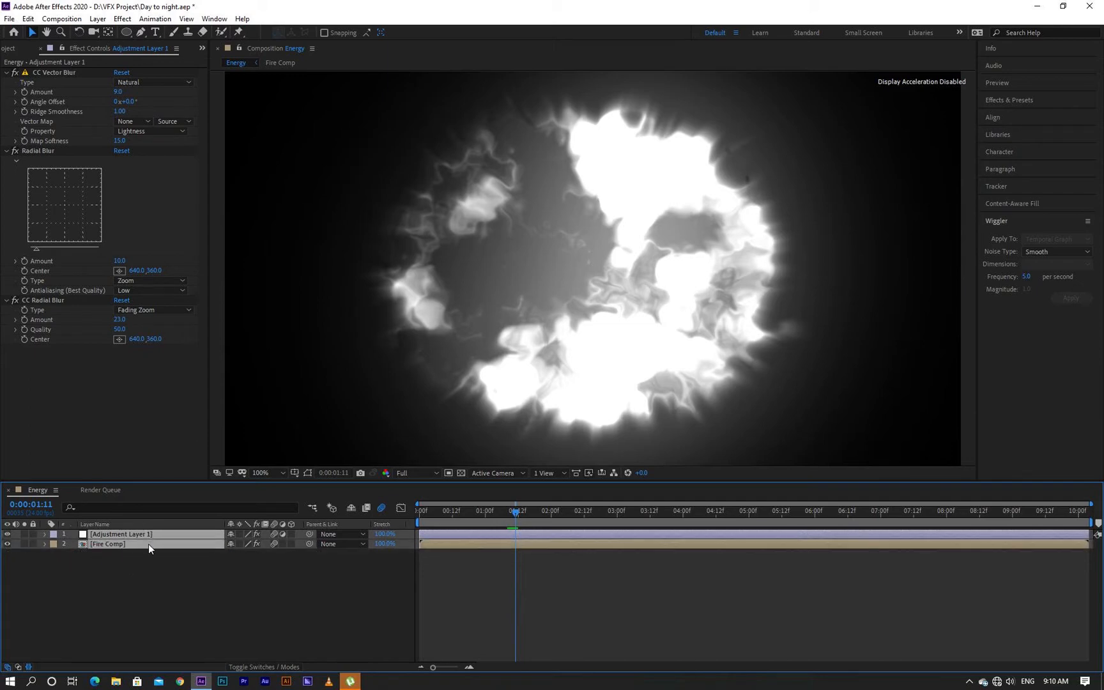
pyautogui.rightClick(148, 543)
pyautogui.click(184, 498)
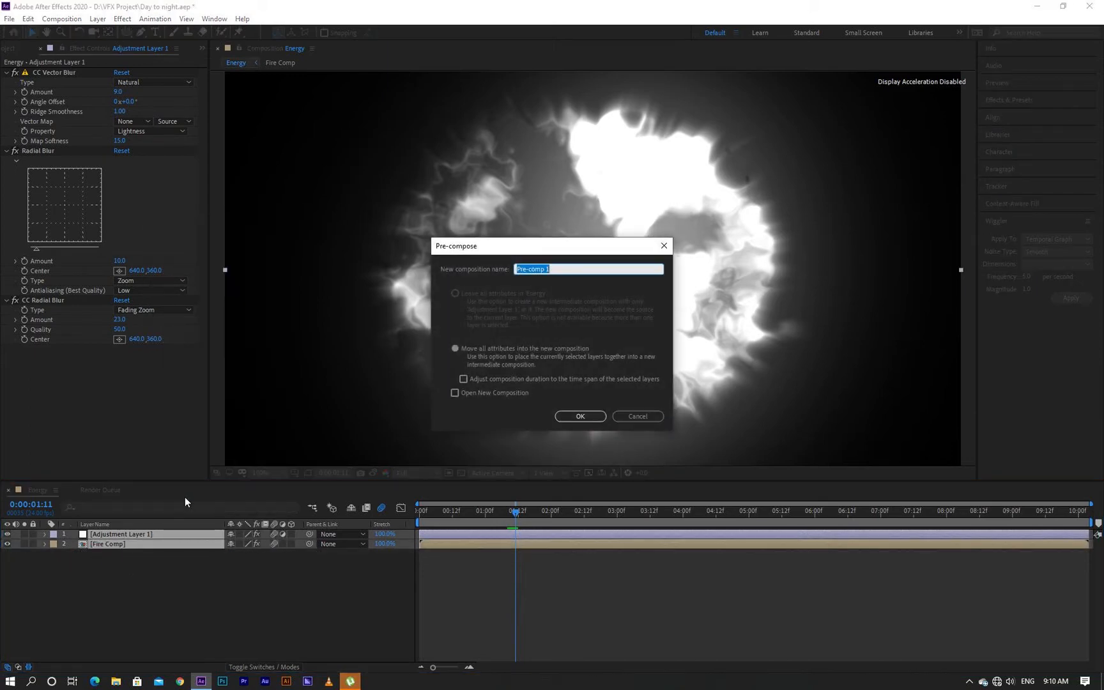
pyautogui.write('Last BLast')
pyautogui.press('Return')
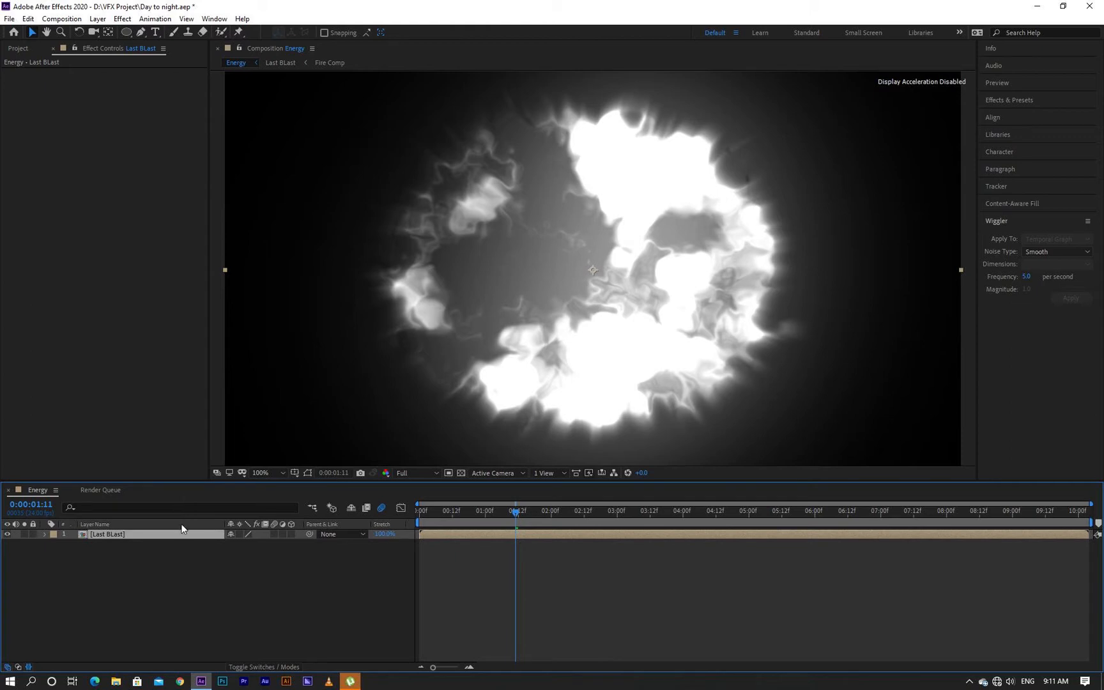
# - Apply the CC Toner effect to the Last BLast layer
pyautogui.hotkey('ctrl', 'space')
pyautogui.write('cc')
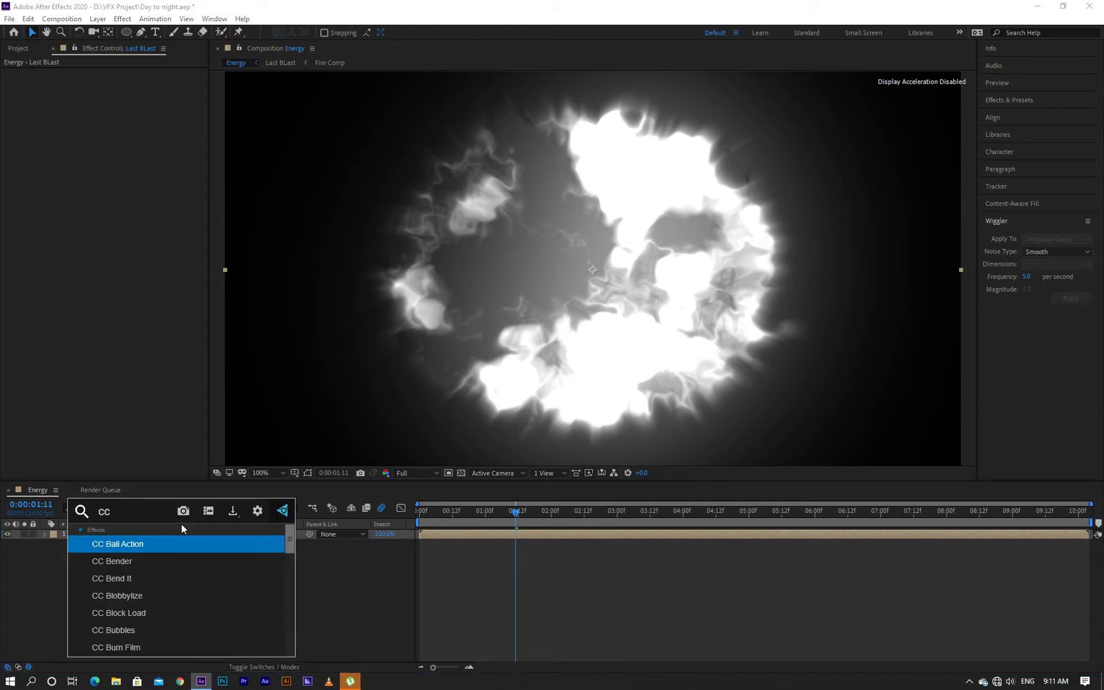
pyautogui.write(' toner')
pyautogui.press('Return')
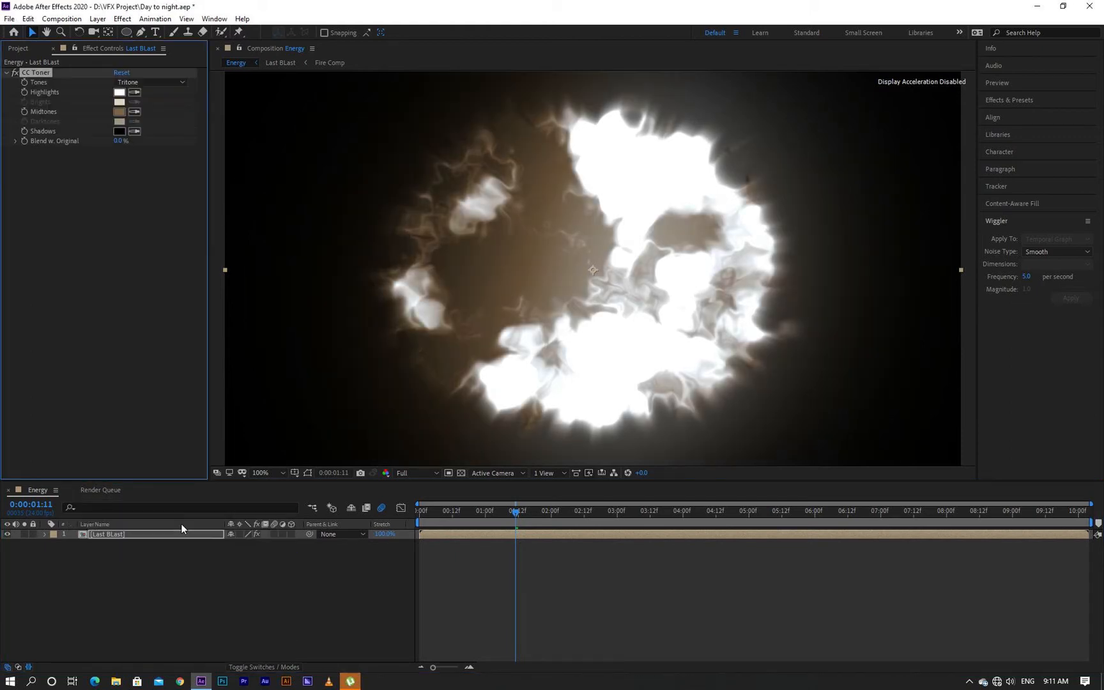
# - Change the CC Toner midtones colour to a bright orange
pyautogui.click(120, 111)
pyautogui.click(205, 451)
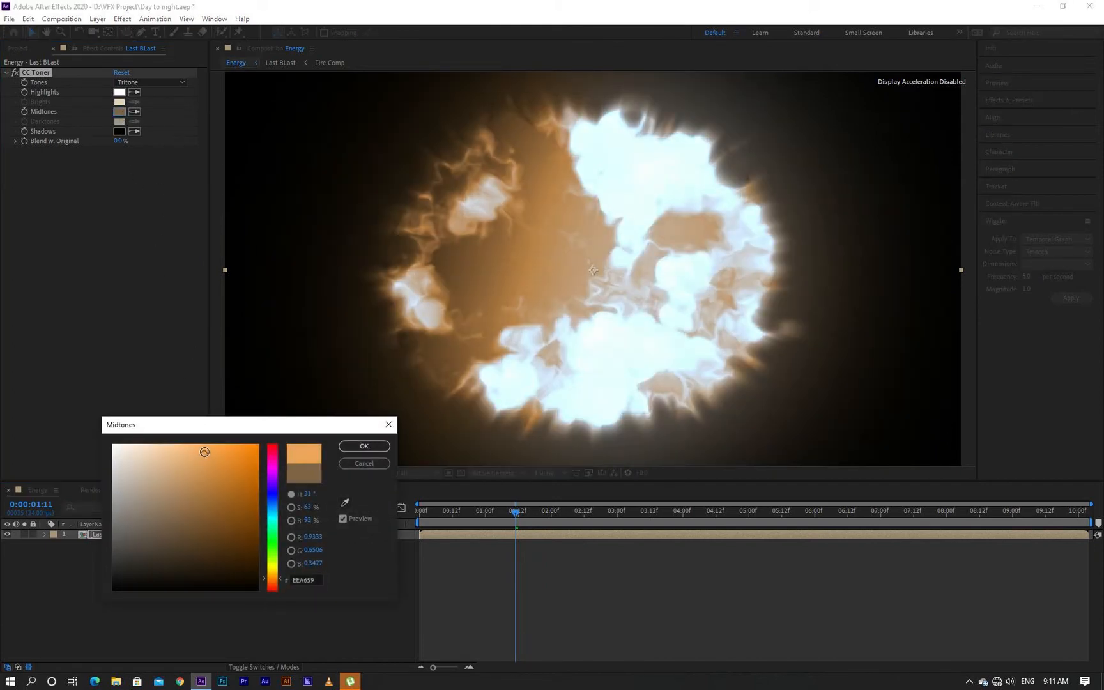
pyautogui.moveTo(205, 452); pyautogui.dragTo(206, 448)
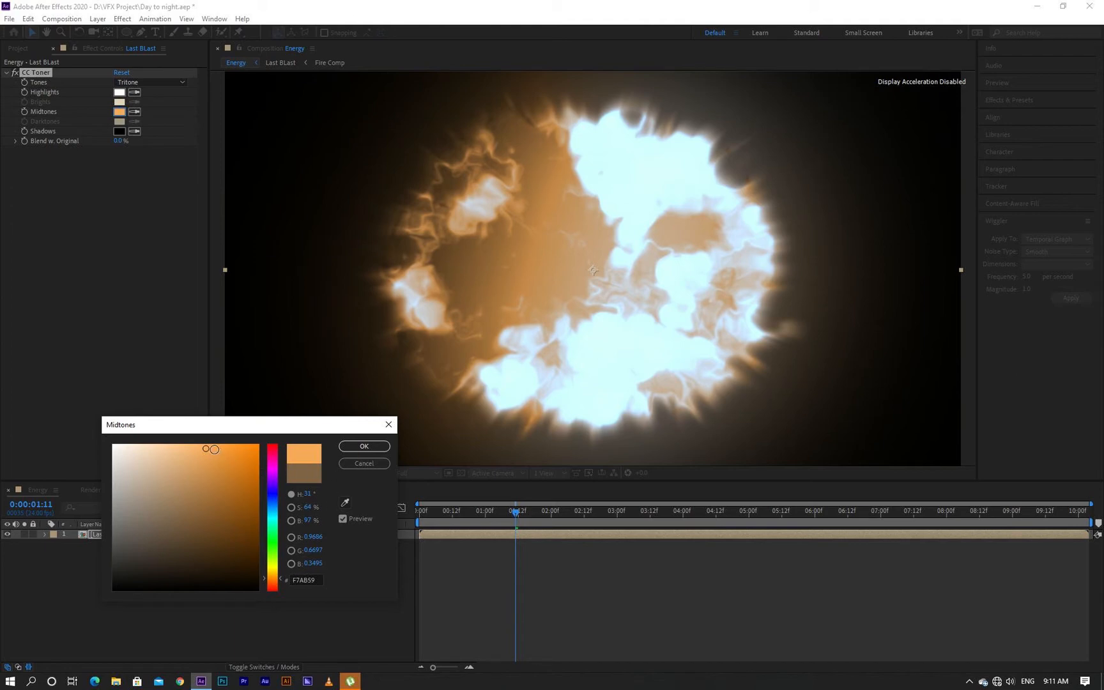
pyautogui.click(218, 450)
pyautogui.click(274, 578)
pyautogui.click(364, 446)
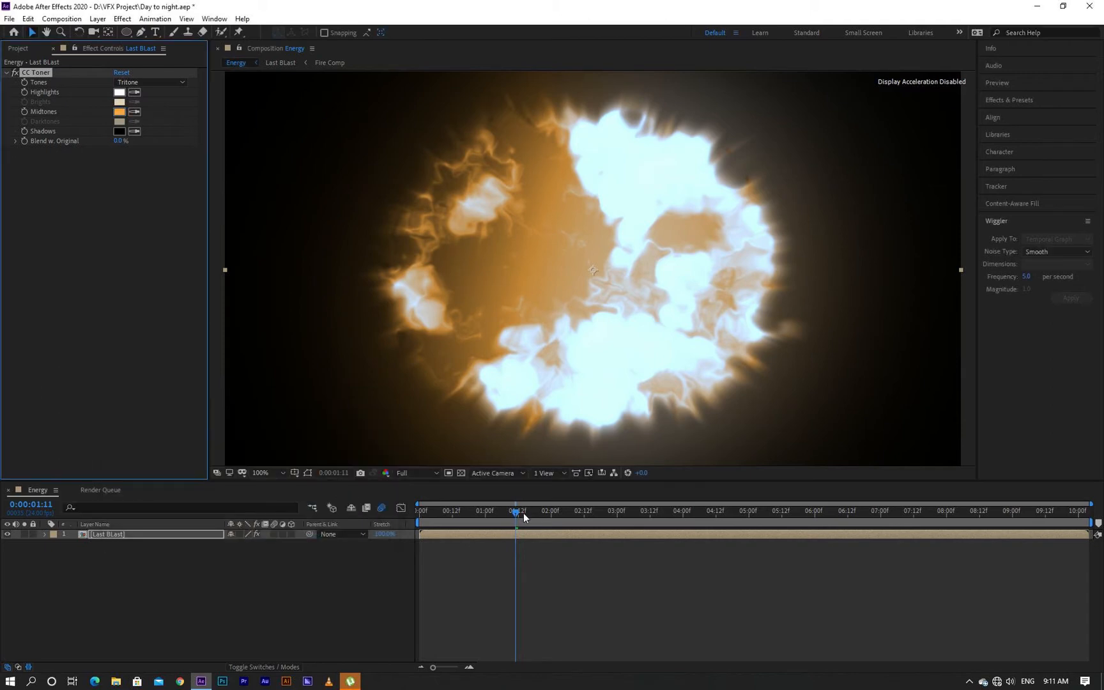
# - Check the toned blast at about one second and set the CC Toner highlights colour to yellow FFD76B
pyautogui.click(499, 516)
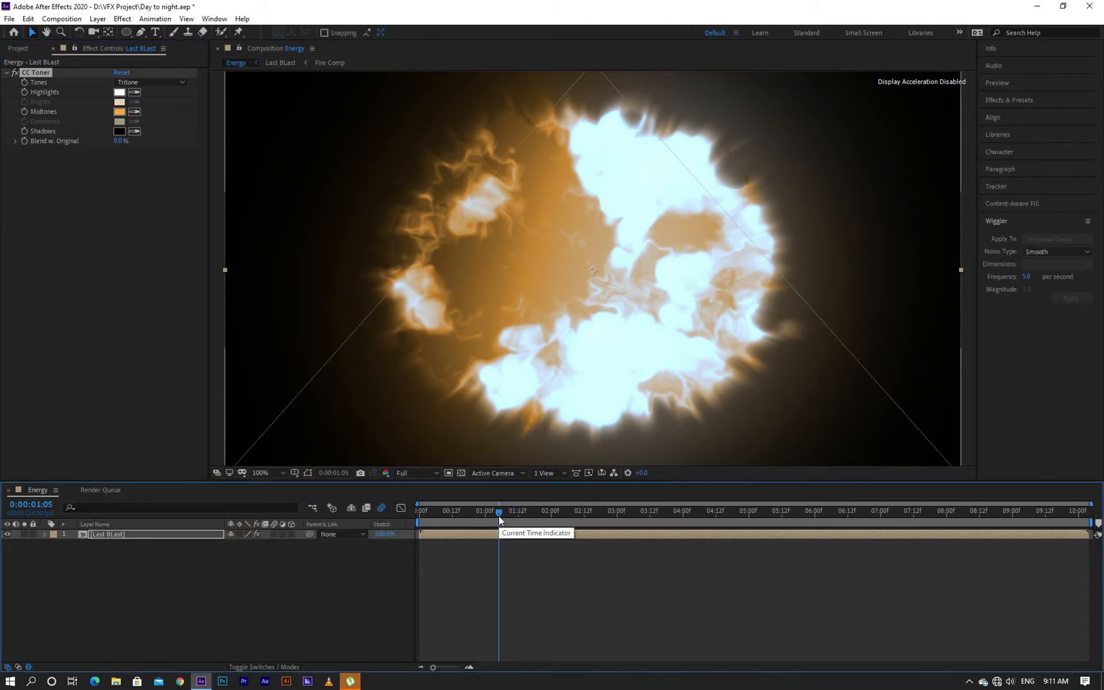
pyautogui.moveTo(495, 517); pyautogui.dragTo(481, 517)
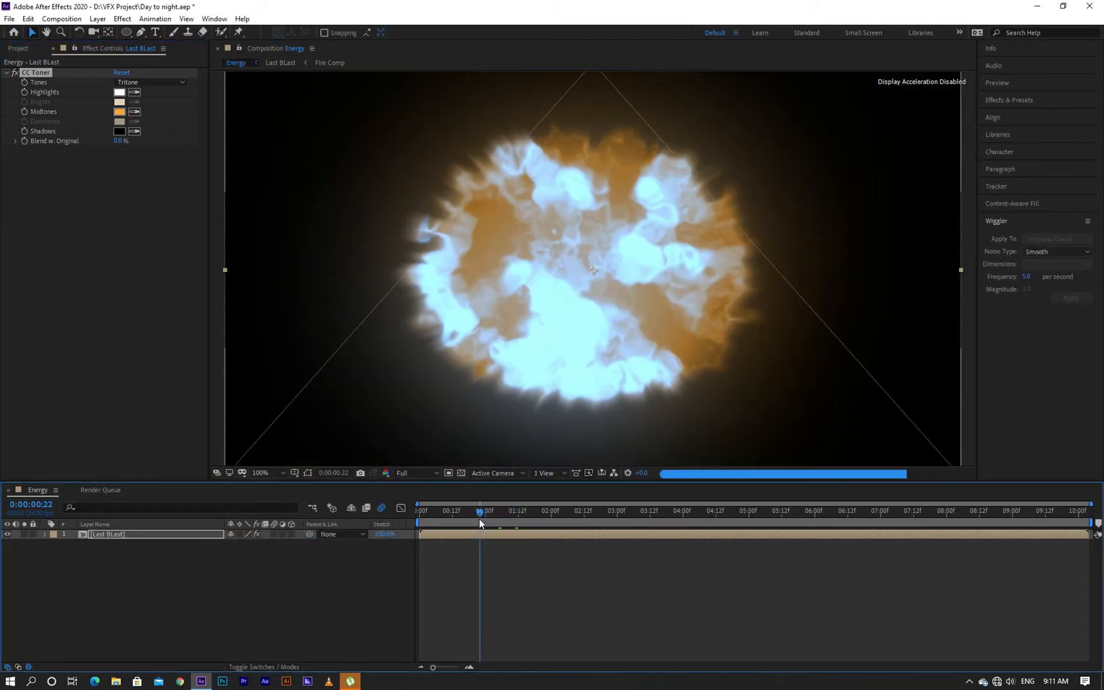
pyautogui.click(490, 517)
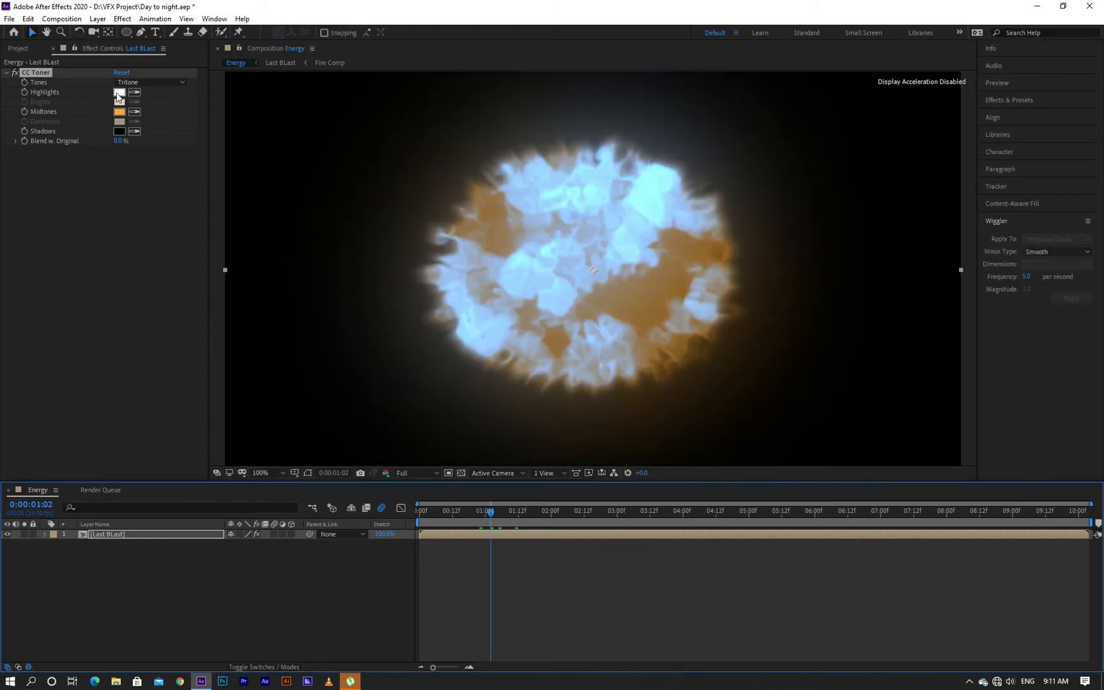
pyautogui.click(119, 92)
pyautogui.moveTo(274, 575); pyautogui.dragTo(275, 572)
pyautogui.moveTo(212, 451); pyautogui.dragTo(197, 440)
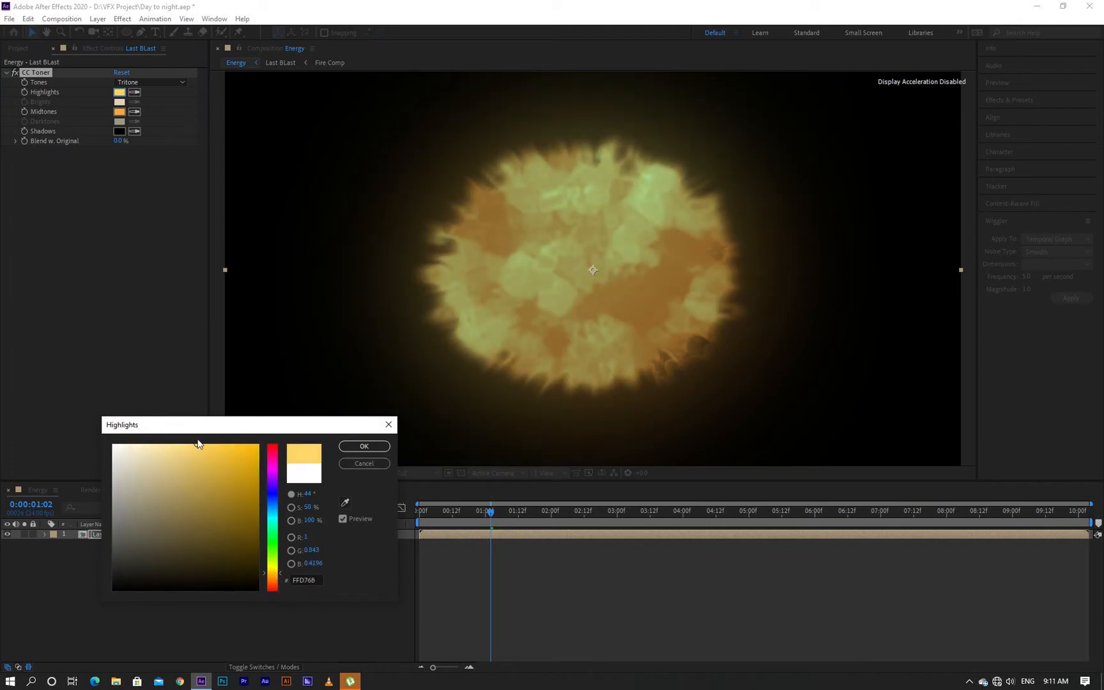
pyautogui.click(349, 448)
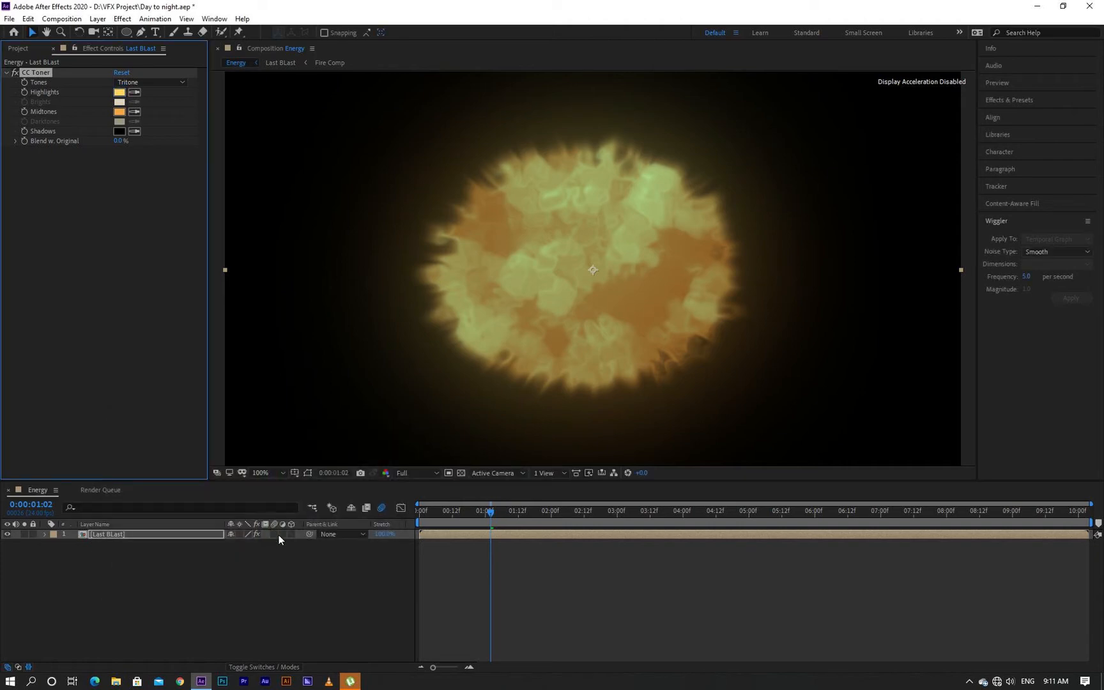
# - Set the Last BLast layer's blending mode to Add and check the blast up to about 0:00:02:08
pyautogui.click(263, 666)
pyautogui.click(247, 532)
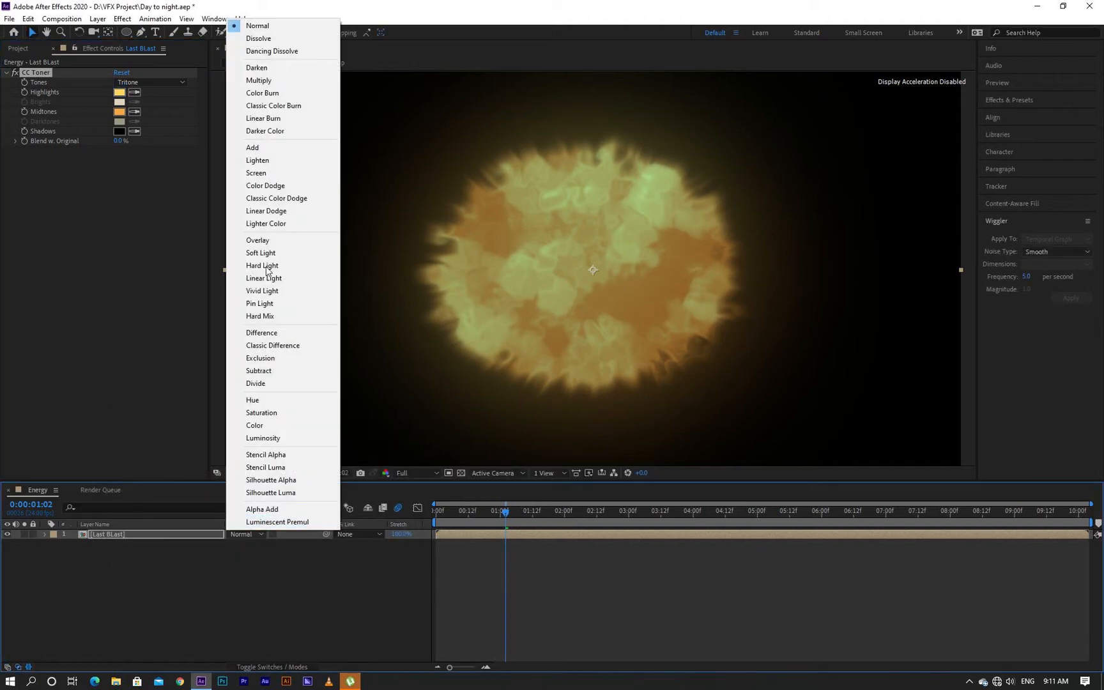
pyautogui.click(262, 151)
pyautogui.click(489, 511)
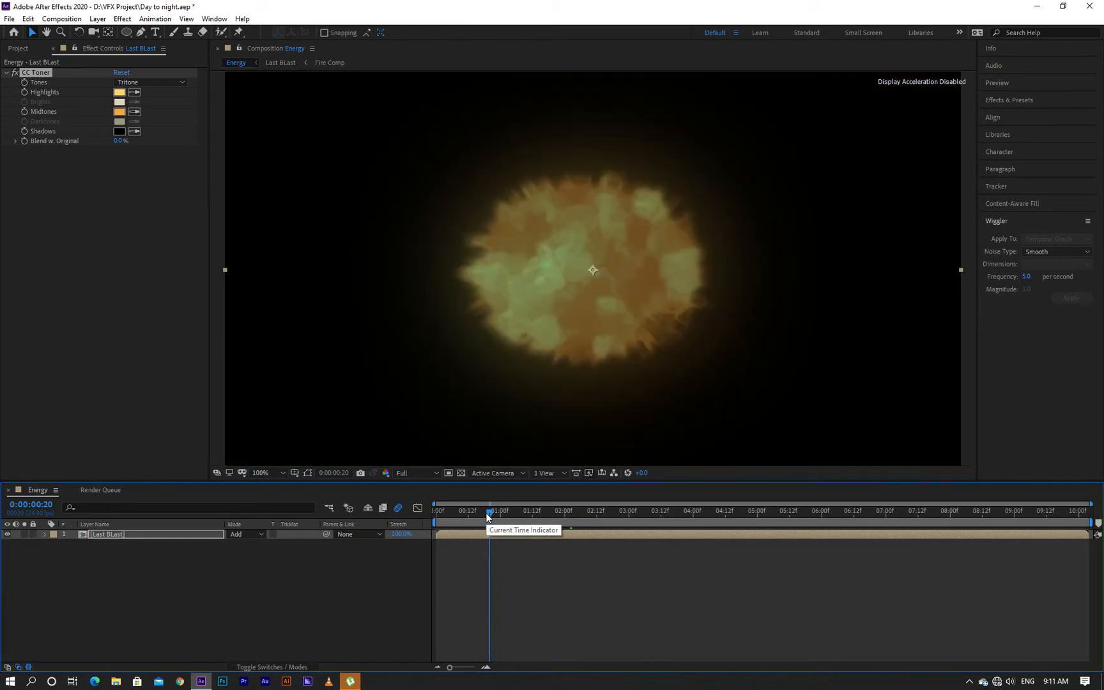
pyautogui.moveTo(485, 512); pyautogui.dragTo(586, 515)
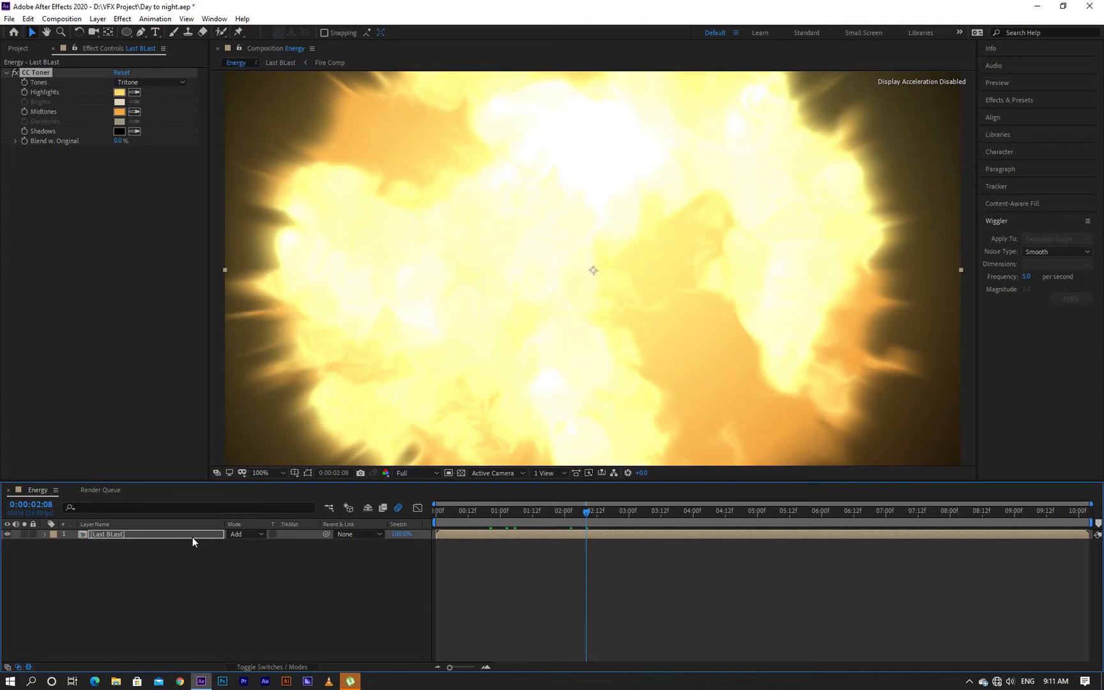
# - Apply the Mesh Warp effect to the Last BLast layer
pyautogui.click(176, 538)
pyautogui.hotkey('ctrl', 'space')
pyautogui.write('mes')
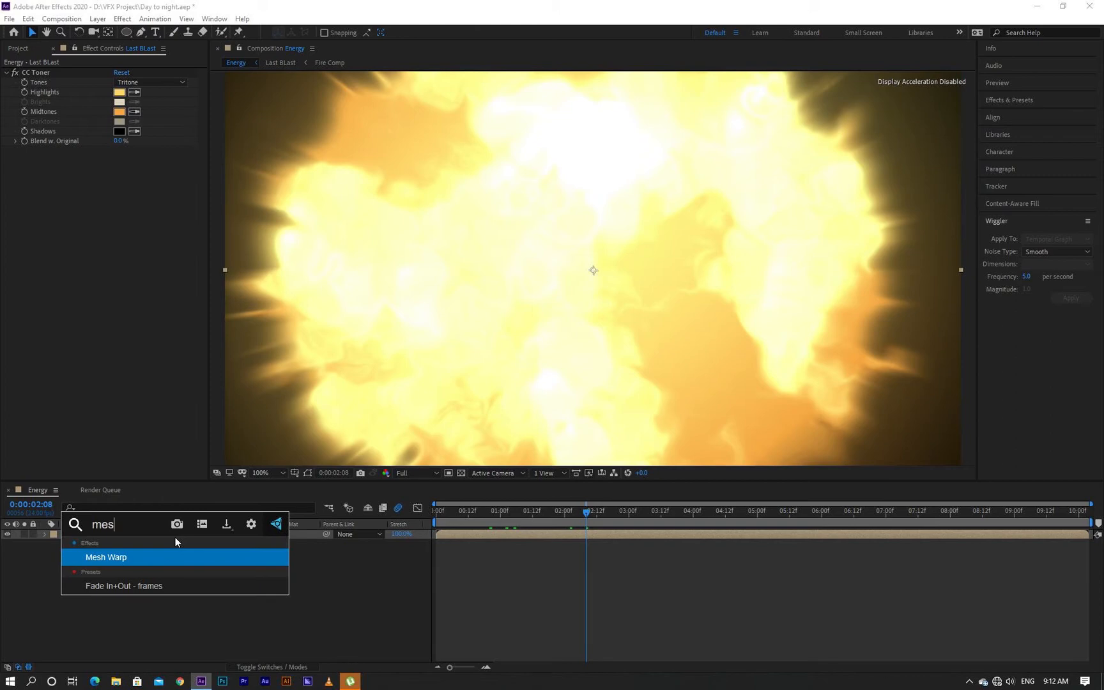
pyautogui.press('Return')
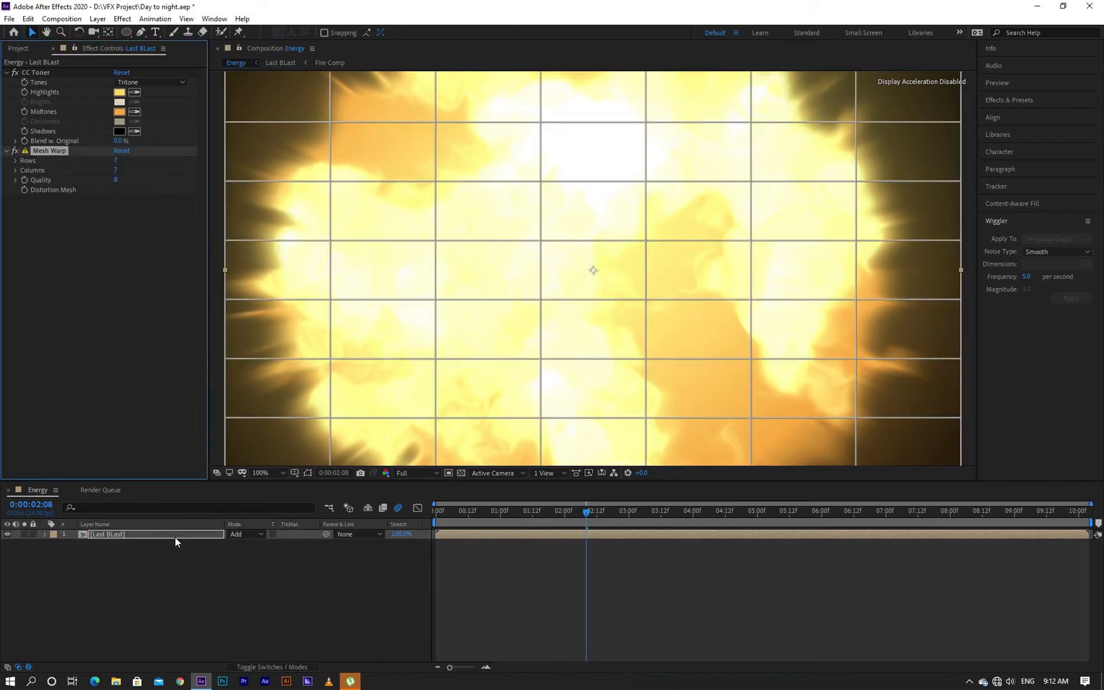
# - Pull the Mesh Warp grid points around the blast's left, right and upper edges and lower right outward to make its outline irregular
pyautogui.scroll(-1, 575, 317)
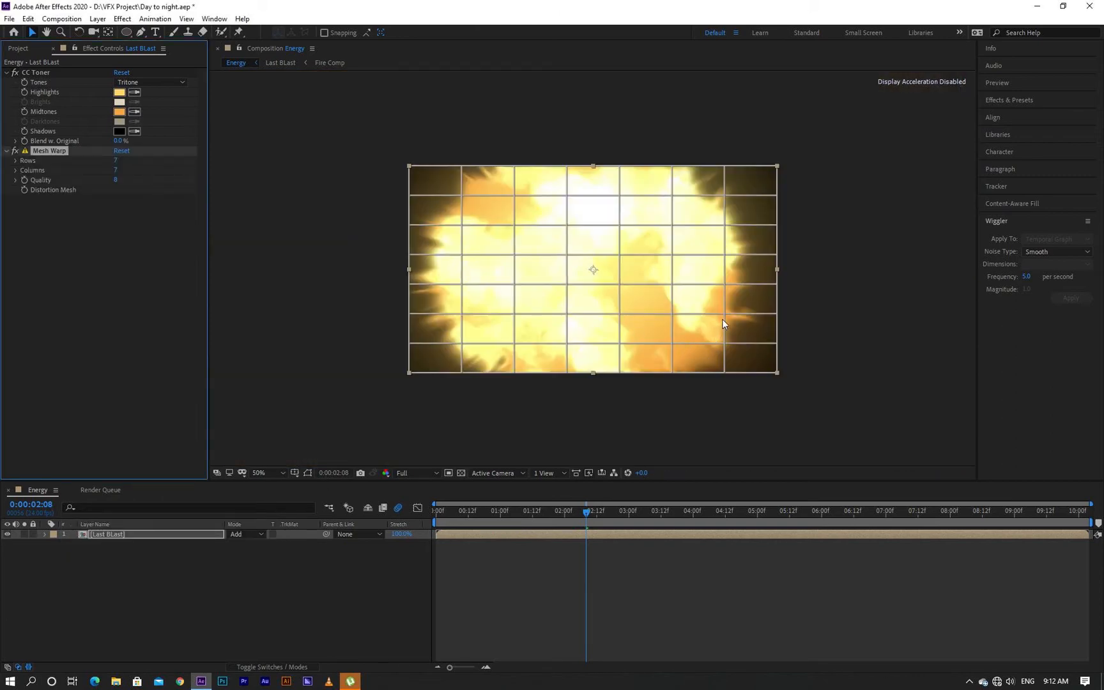
pyautogui.moveTo(724, 314); pyautogui.dragTo(740, 326)
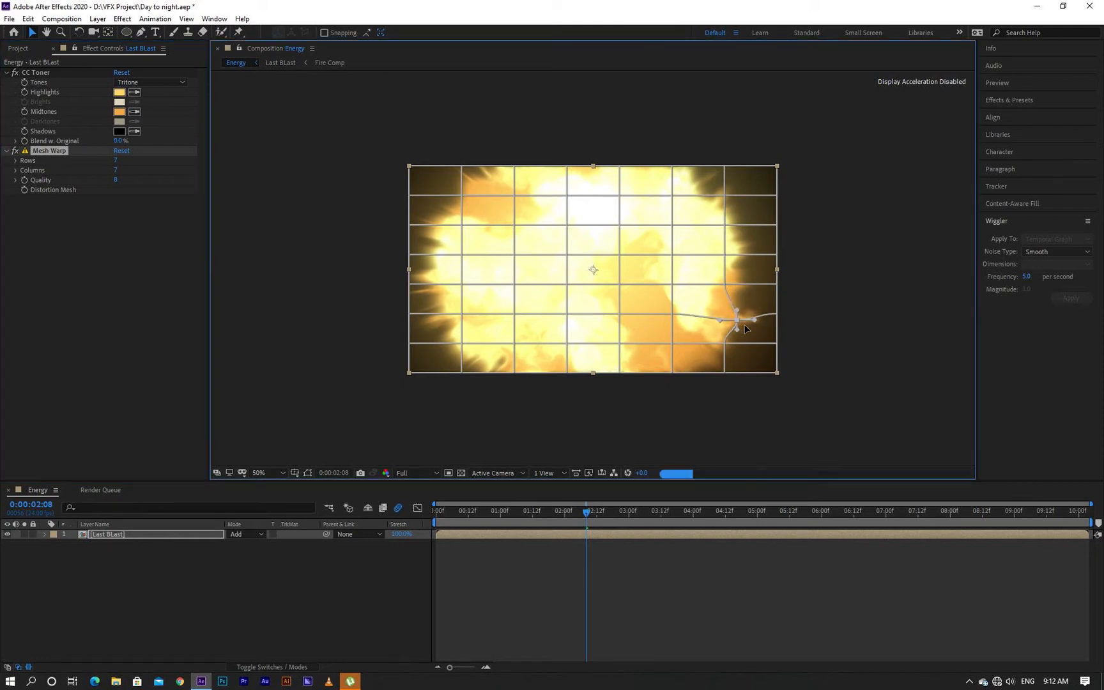
pyautogui.moveTo(461, 314); pyautogui.dragTo(441, 330)
pyautogui.moveTo(461, 285); pyautogui.dragTo(457, 281)
pyautogui.moveTo(461, 226); pyautogui.dragTo(446, 185)
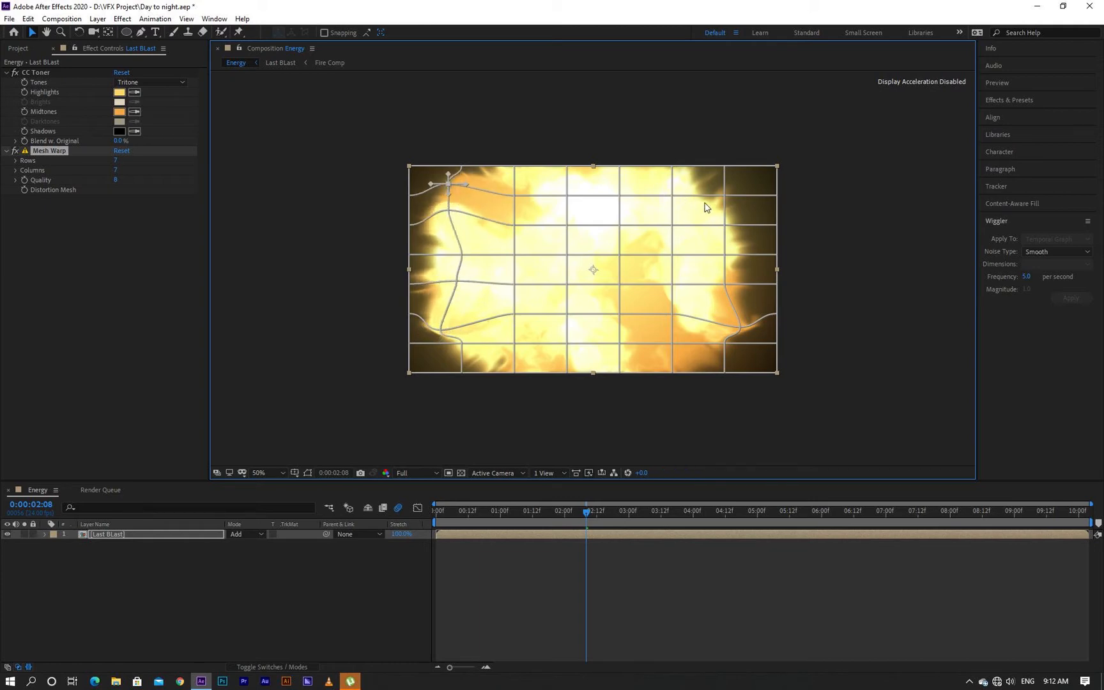
pyautogui.moveTo(724, 197); pyautogui.dragTo(741, 184)
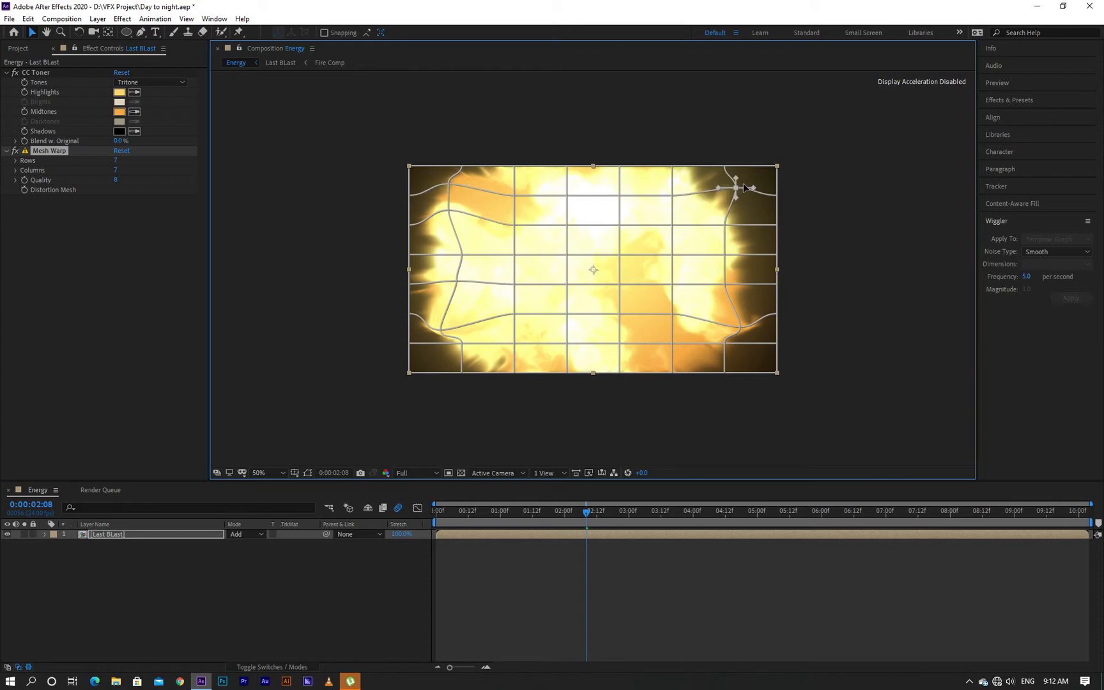
pyautogui.click(672, 195)
pyautogui.moveTo(673, 195); pyautogui.dragTo(678, 169)
pyautogui.moveTo(723, 225); pyautogui.dragTo(735, 258)
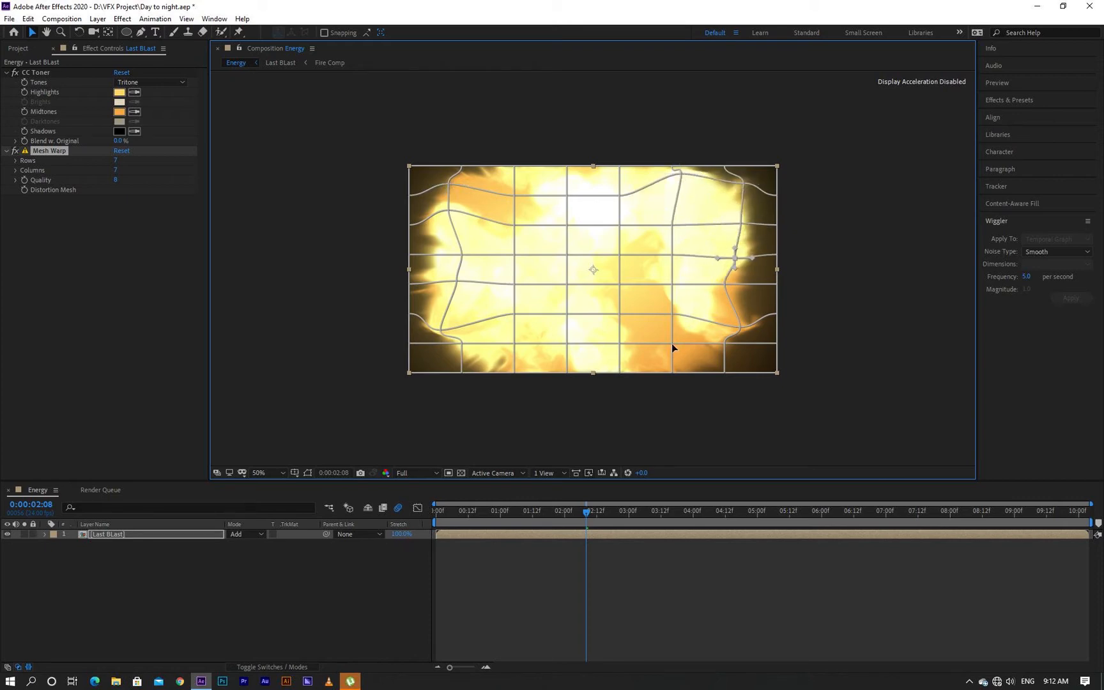
pyautogui.moveTo(672, 344); pyautogui.dragTo(680, 368)
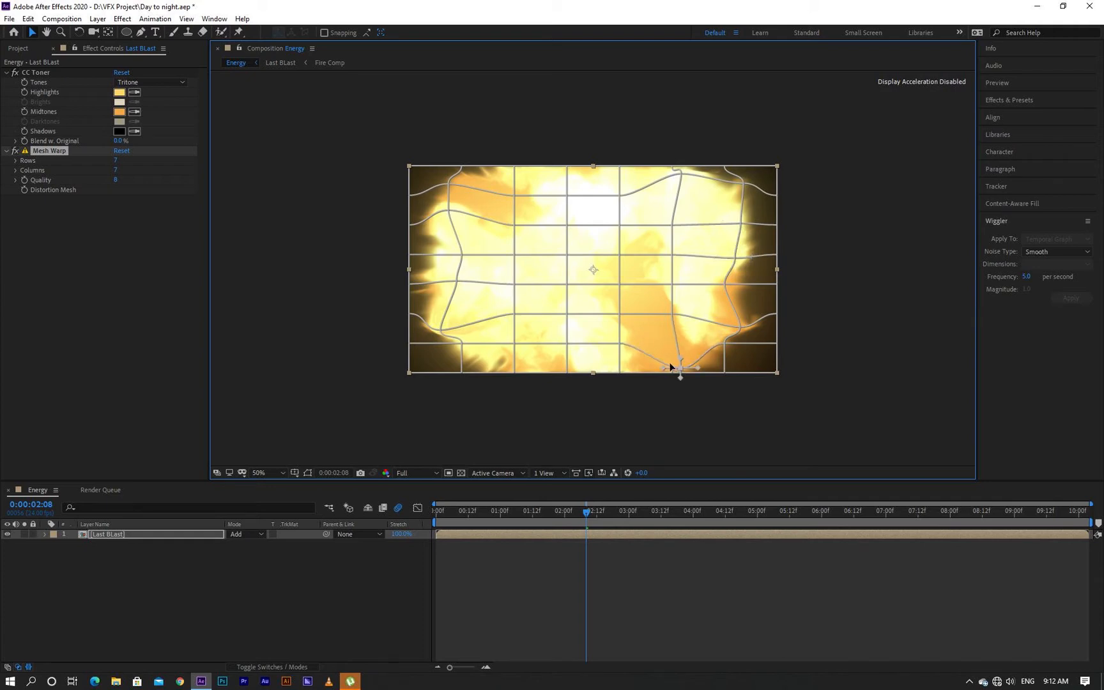
# - Pull the bottom Mesh Warp grid points between the lower corners down to and beyond the frame's lower edge
pyautogui.moveTo(618, 346); pyautogui.dragTo(510, 379)
pyautogui.click(566, 392)
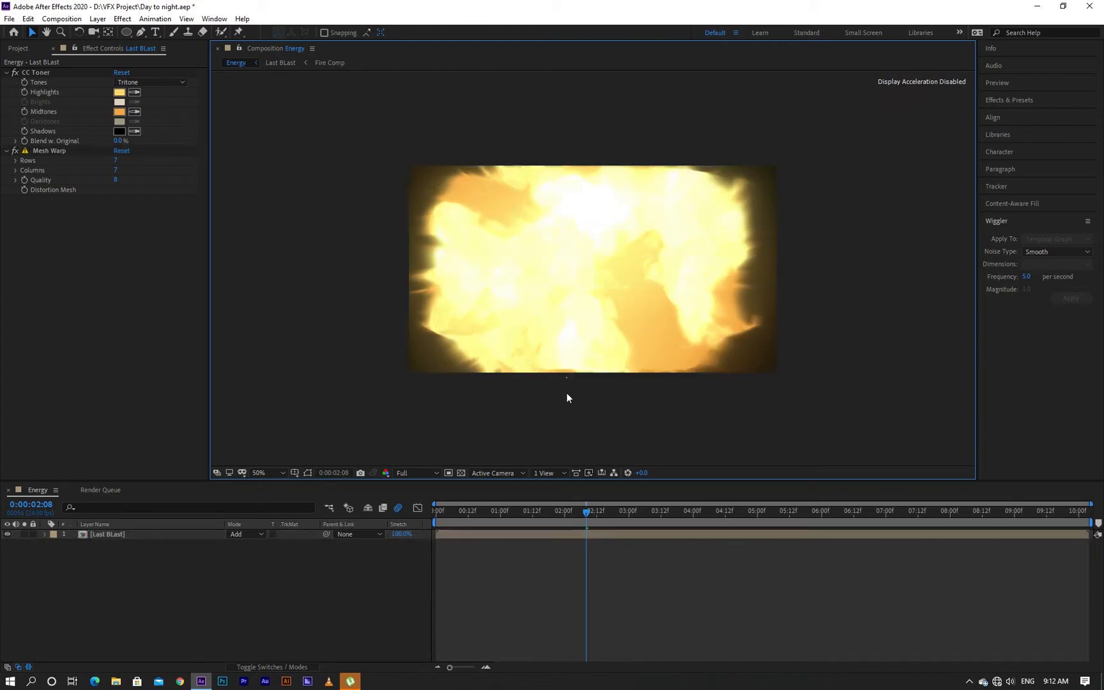
pyautogui.click(571, 358)
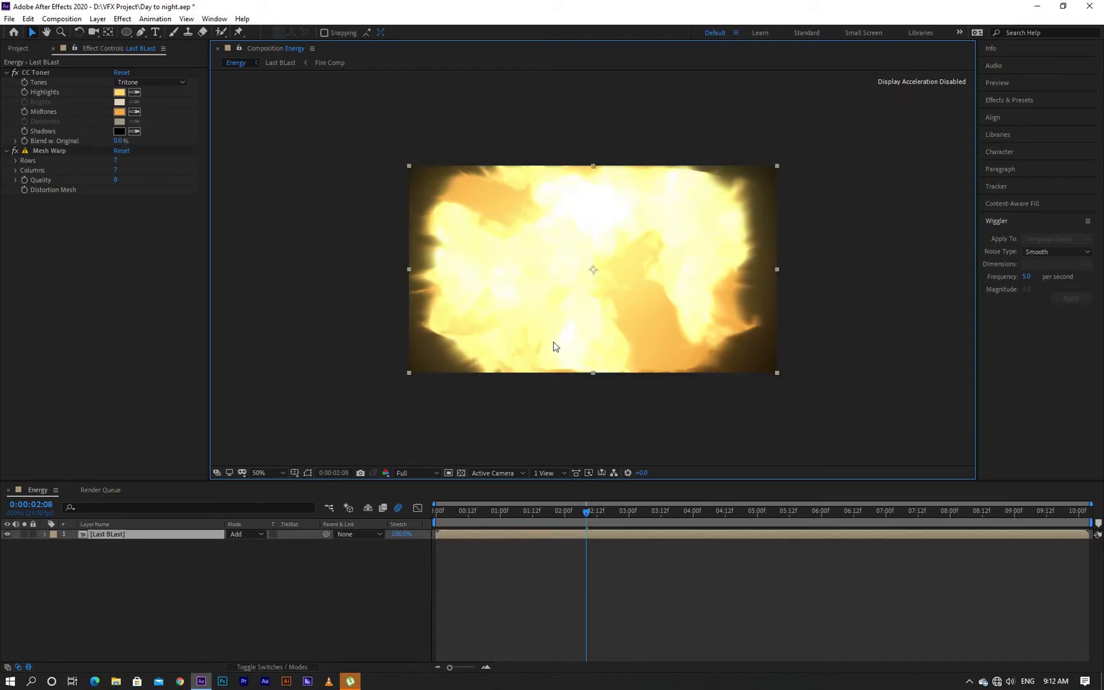
pyautogui.click(54, 152)
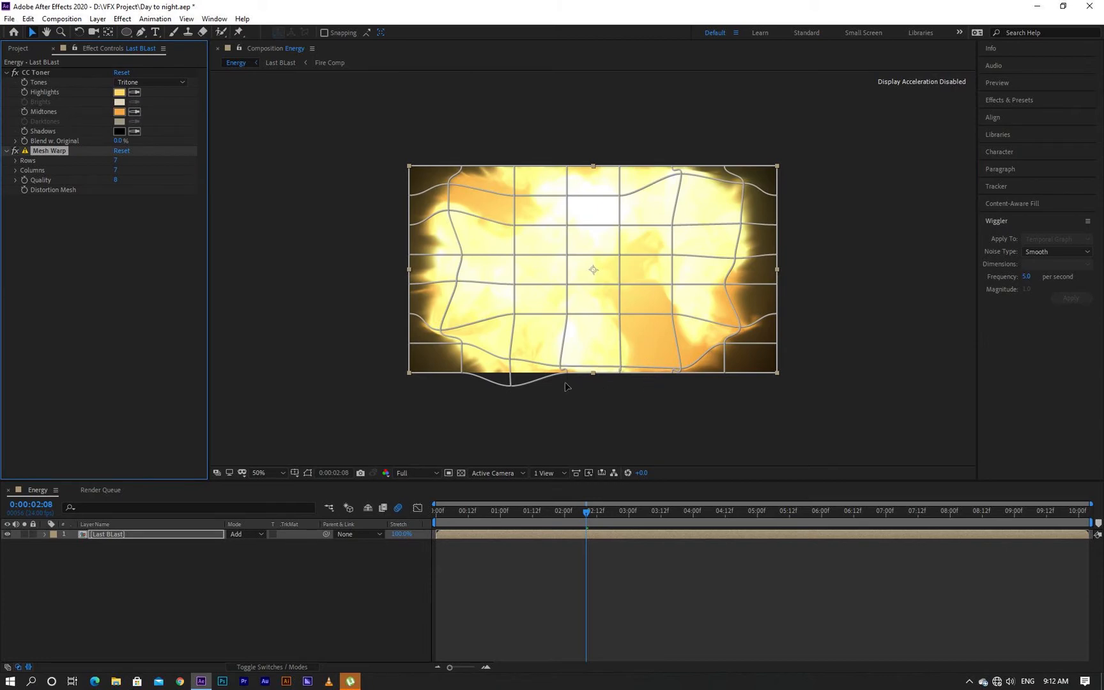
pyautogui.moveTo(569, 371); pyautogui.dragTo(678, 412)
pyautogui.click(620, 373)
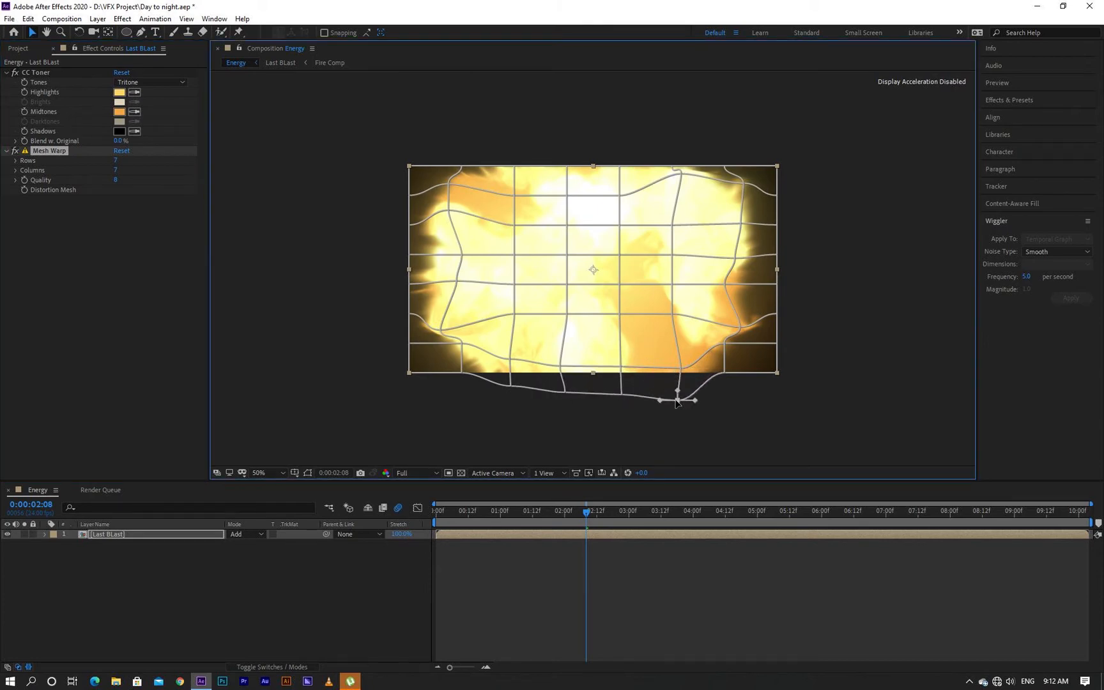
# - Move the inner Mesh Warp points of the blast's lower grid row slightly down, undoing the accidental layer shift
pyautogui.moveTo(672, 317); pyautogui.dragTo(673, 334)
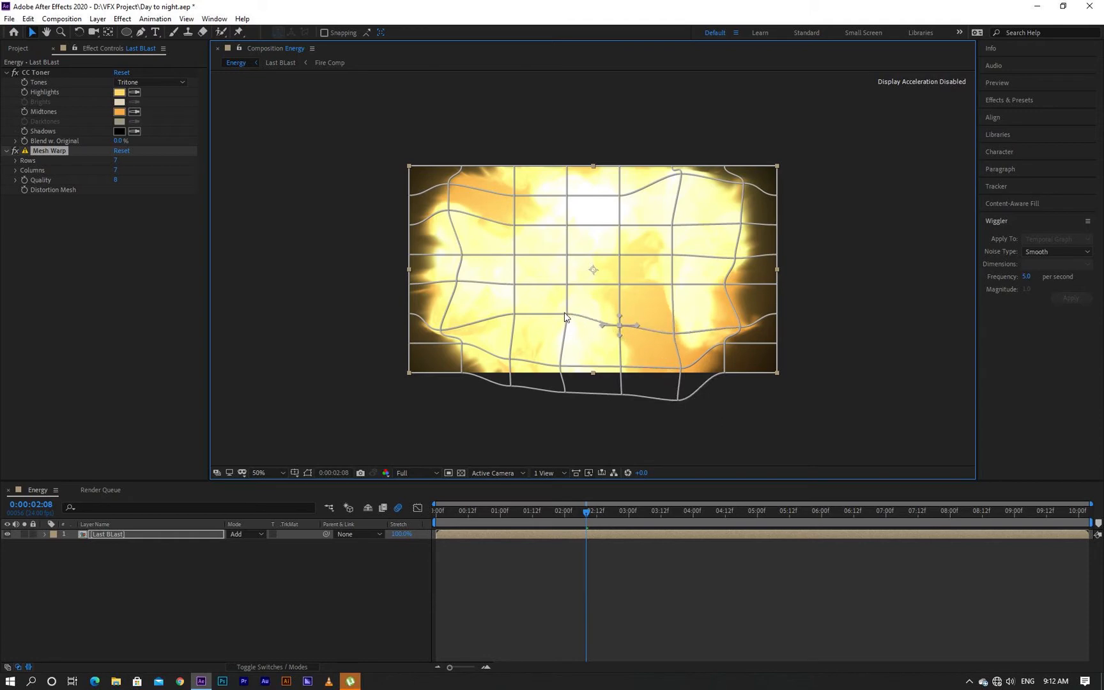
pyautogui.moveTo(562, 326); pyautogui.dragTo(561, 327)
pyautogui.hotkey('ctrl', 'z')
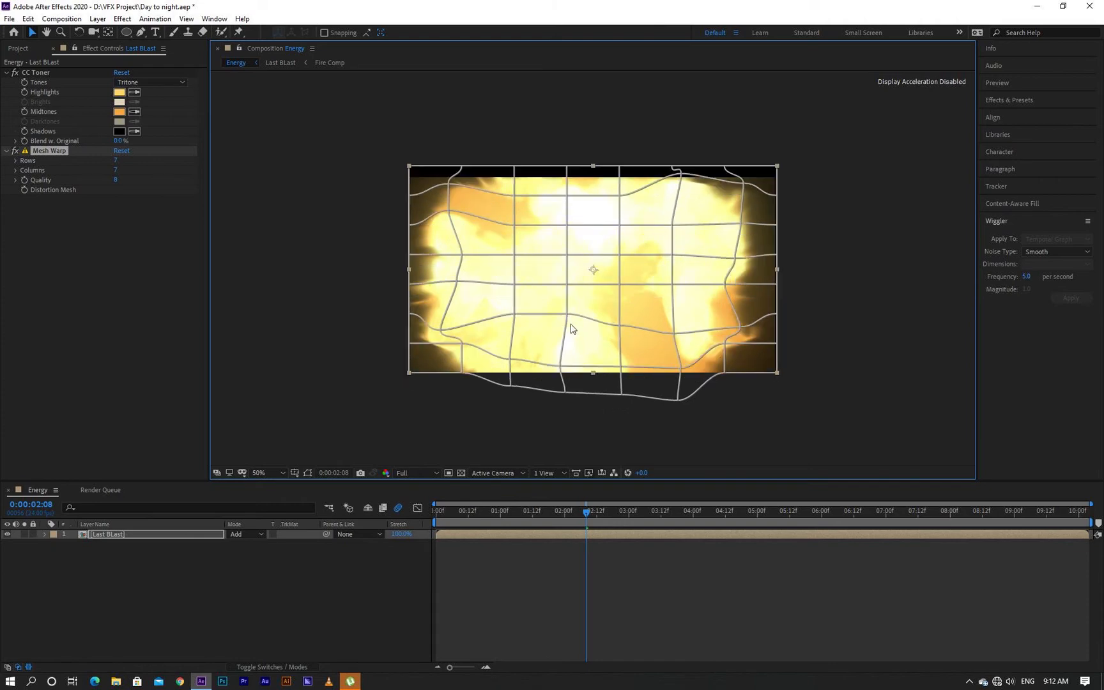
pyautogui.moveTo(566, 314); pyautogui.dragTo(513, 325)
pyautogui.click(515, 287)
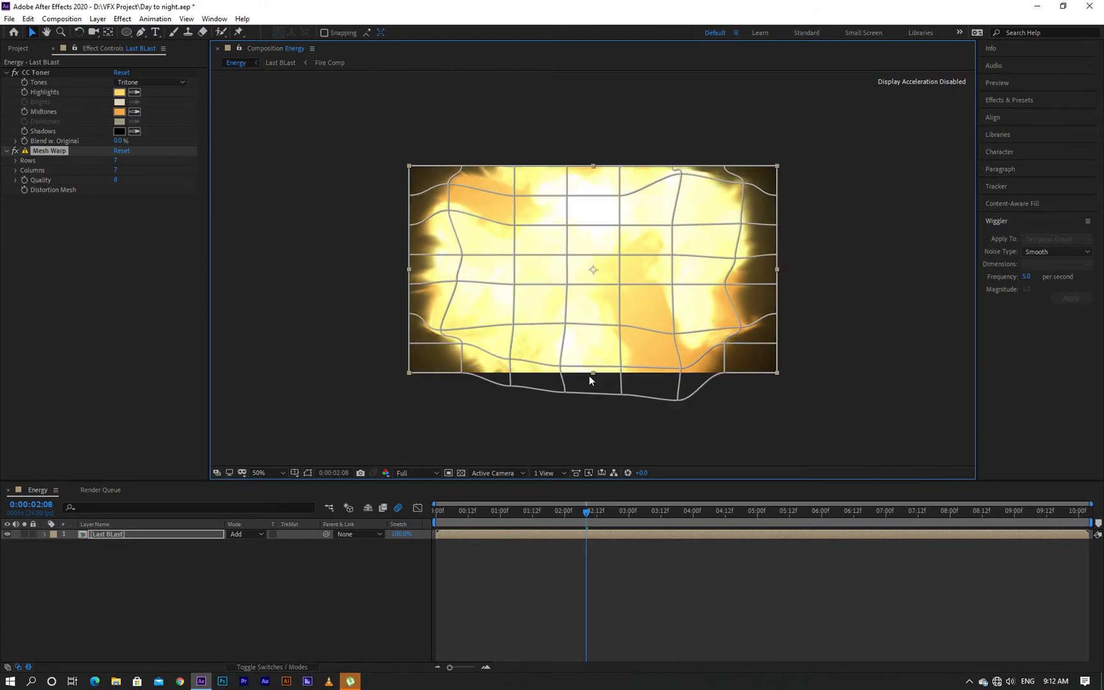
# - Preview the warped blast from the start of the Energy composition to about two seconds
pyautogui.moveTo(548, 514); pyautogui.dragTo(432, 574)
pyautogui.click(391, 588)
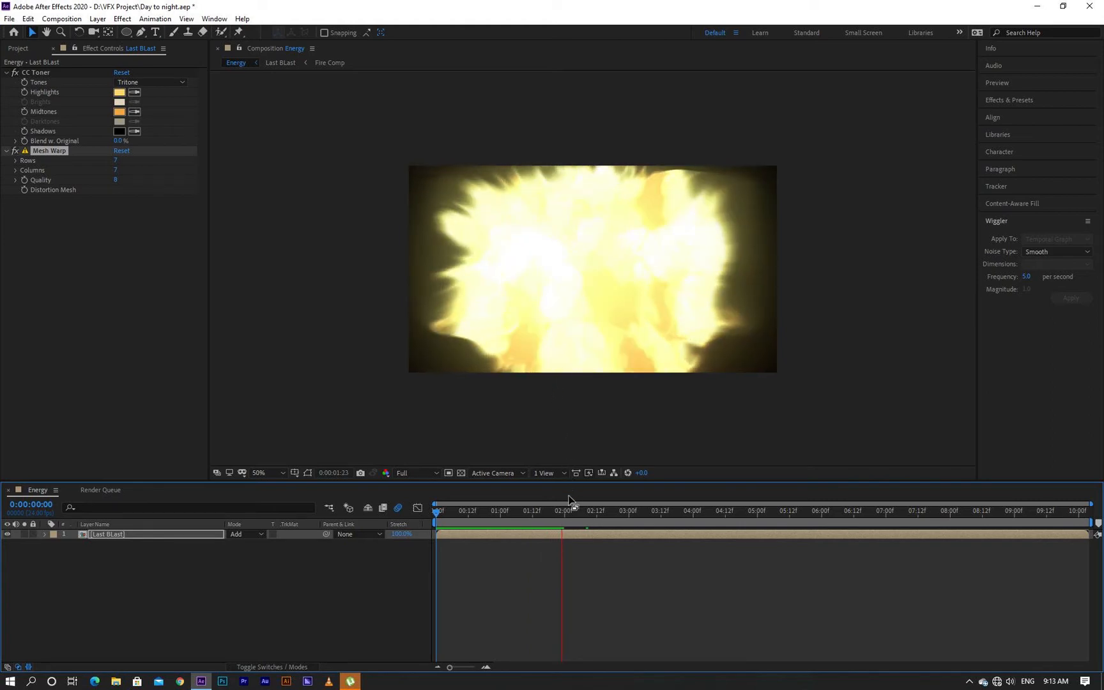
pyautogui.moveTo(564, 516); pyautogui.dragTo(460, 522)
pyautogui.click(368, 591)
pyautogui.press('space')
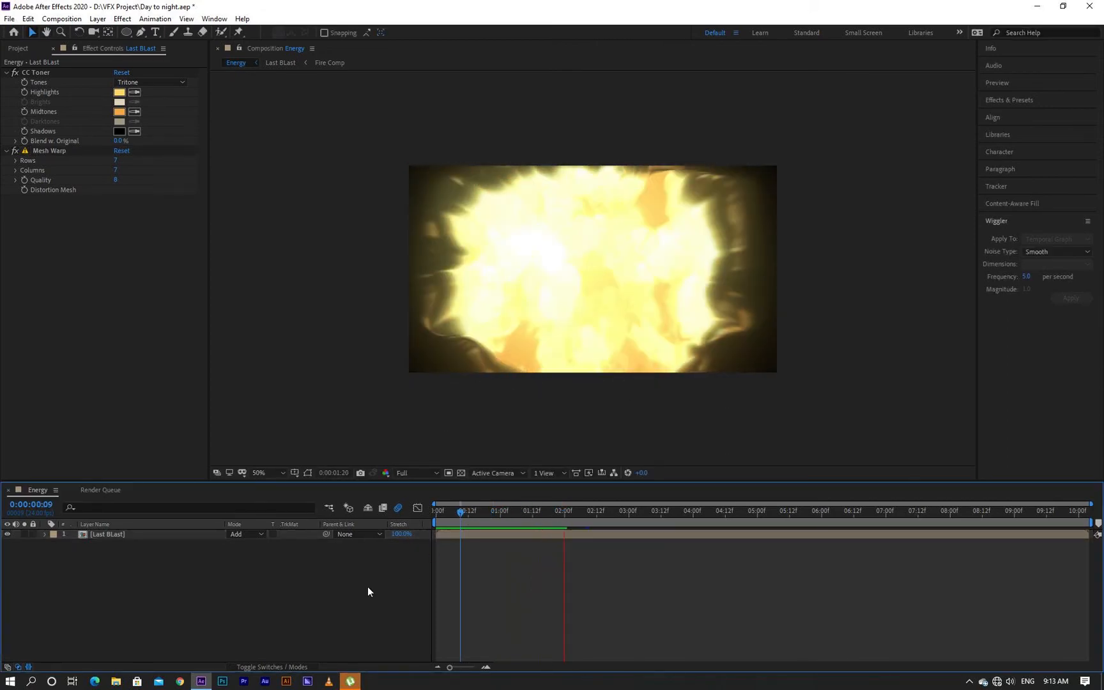
pyautogui.press('space')
# - In the Last BLast composition, set the Fire Comp layer's Scale keyframe at 0:00:00:00 to 0%
pyautogui.doubleClick(175, 534)
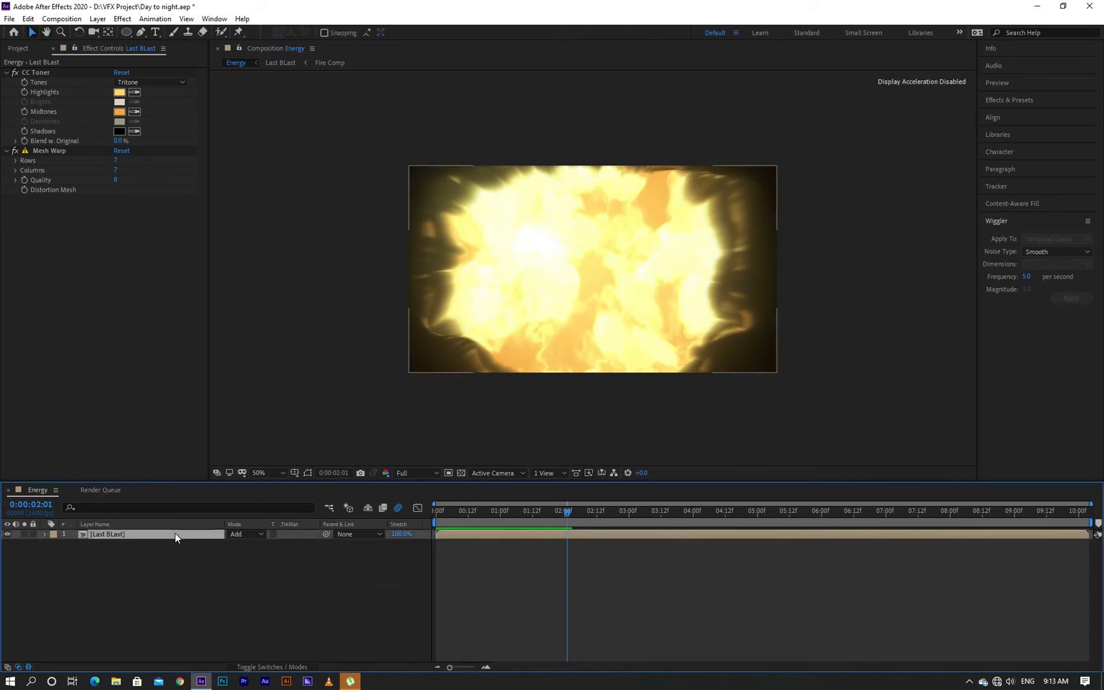
pyautogui.click(163, 544)
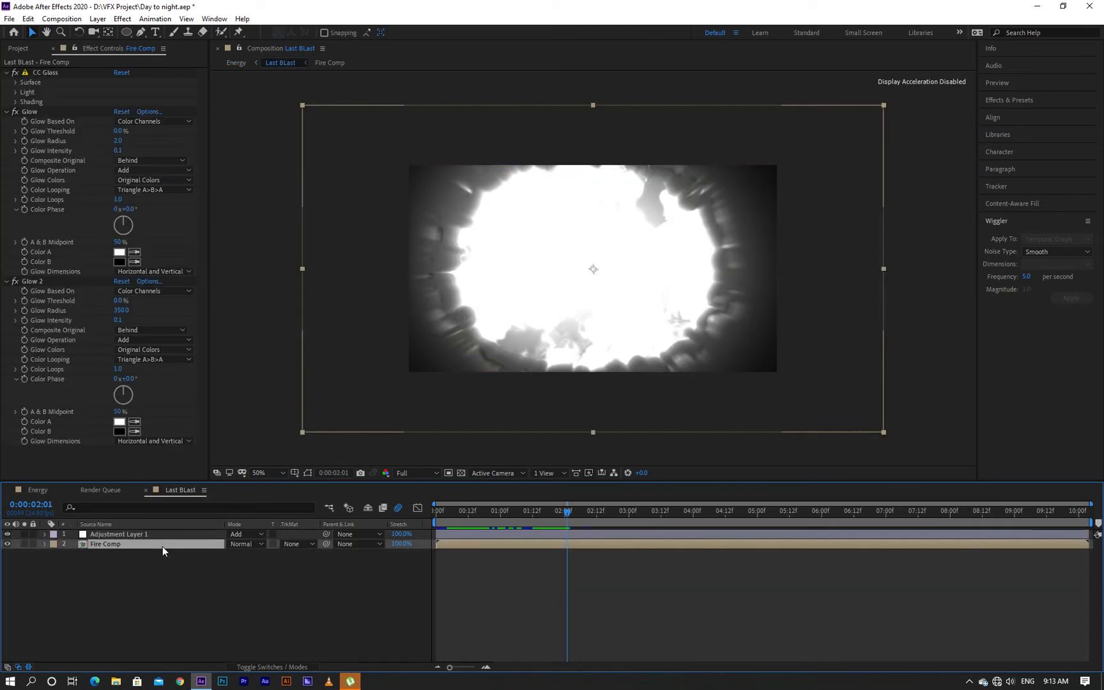
pyautogui.press('s')
pyautogui.moveTo(568, 515); pyautogui.dragTo(773, 514)
pyautogui.moveTo(569, 540); pyautogui.dragTo(434, 542)
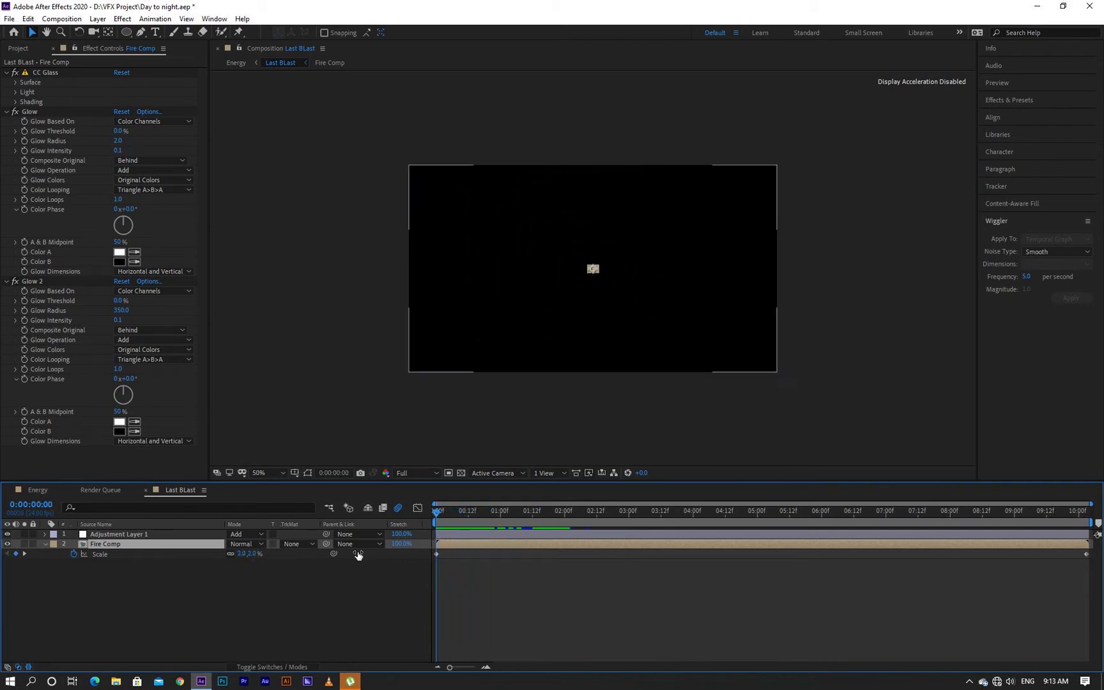
pyautogui.click(250, 555)
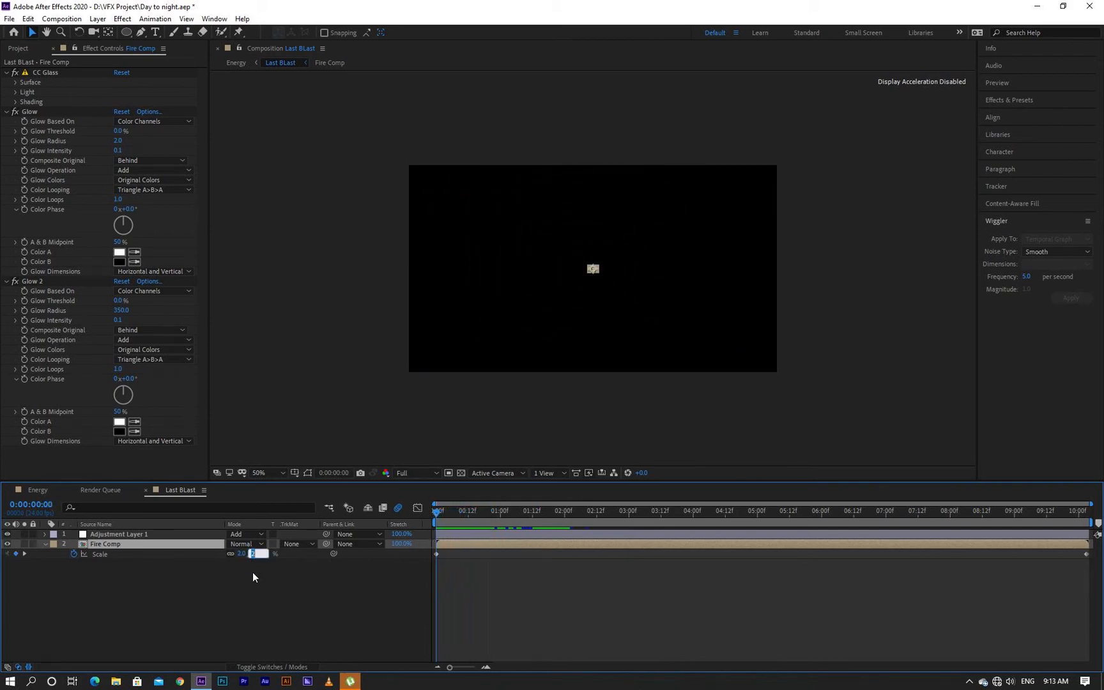
pyautogui.write('0')
pyautogui.click(255, 604)
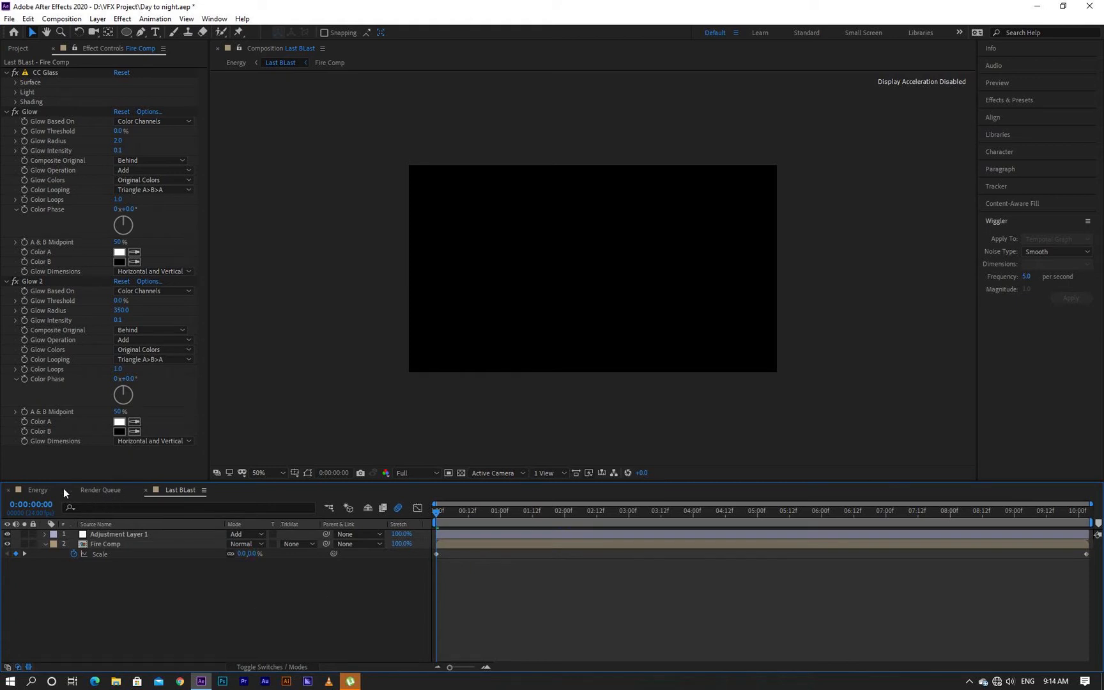
# - Return to the Energy composition at 0:00:00:23 and apply the Glow effect to the Last BLast layer
pyautogui.click(46, 489)
pyautogui.click(472, 511)
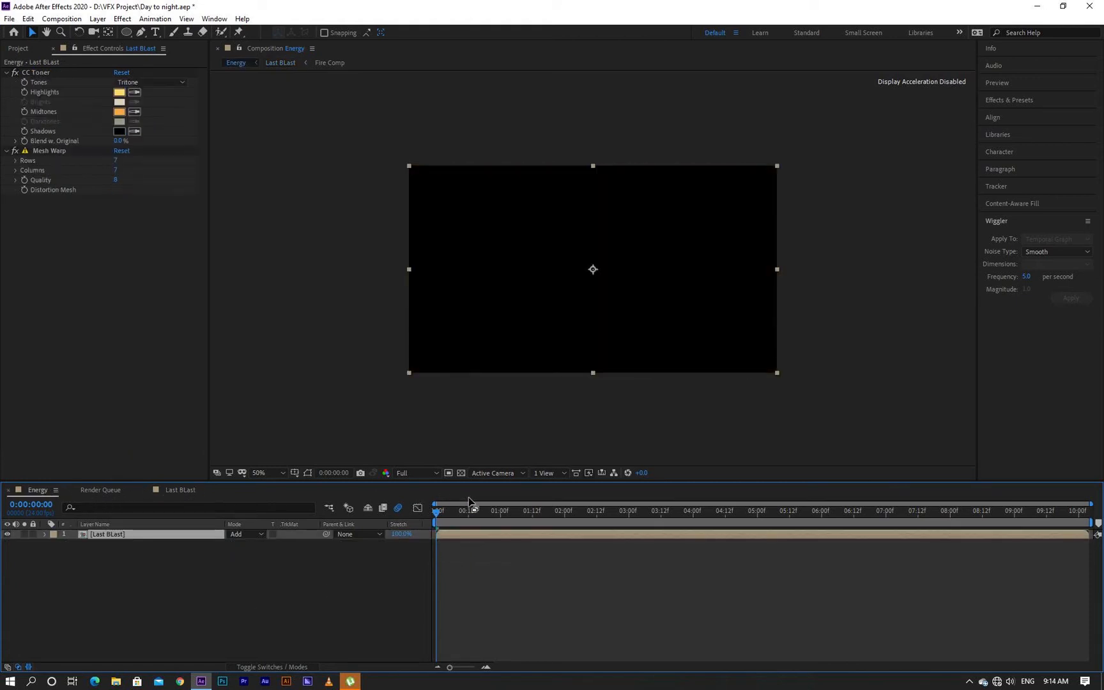
pyautogui.click(497, 513)
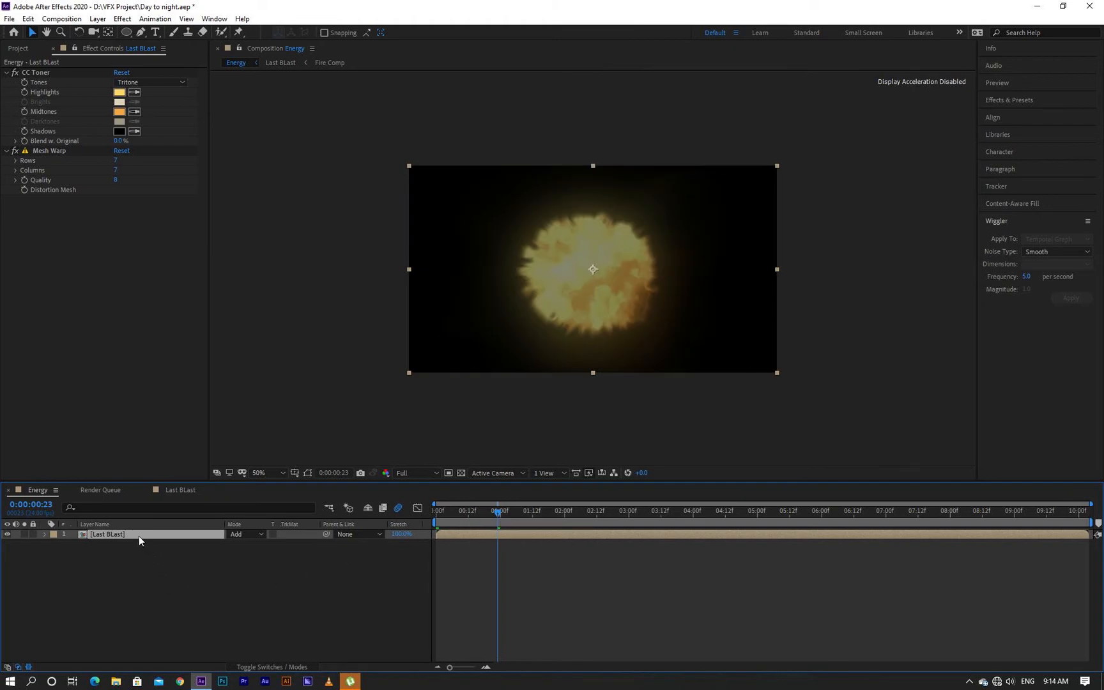
pyautogui.hotkey('ctrl', 'space')
pyautogui.write('glow')
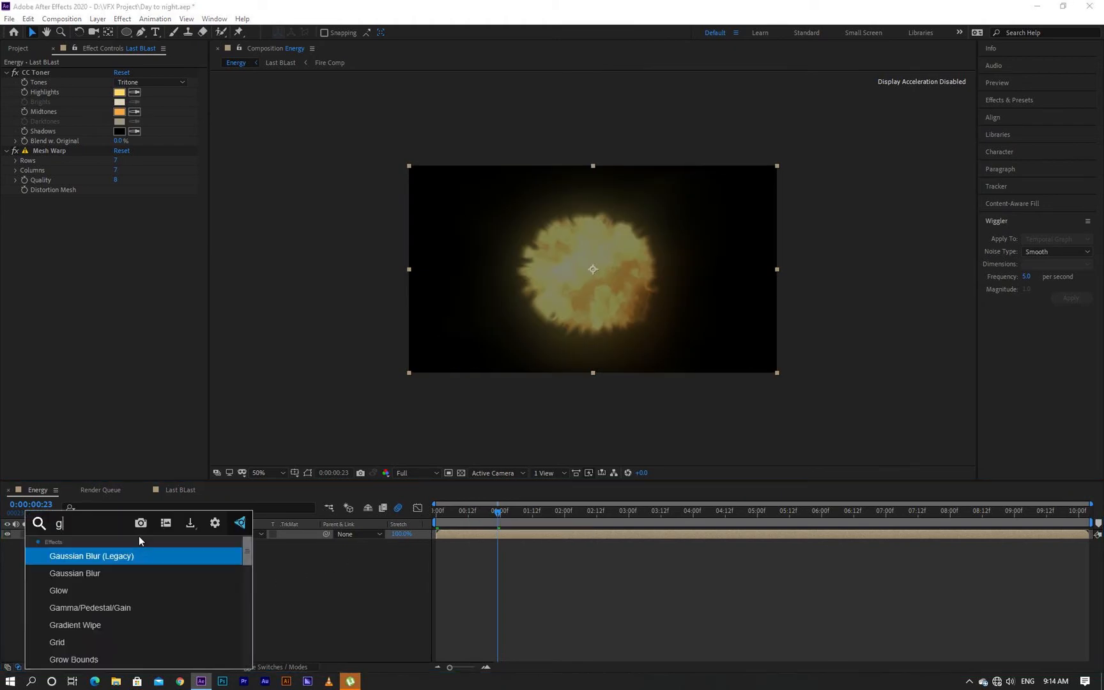
pyautogui.press('Return')
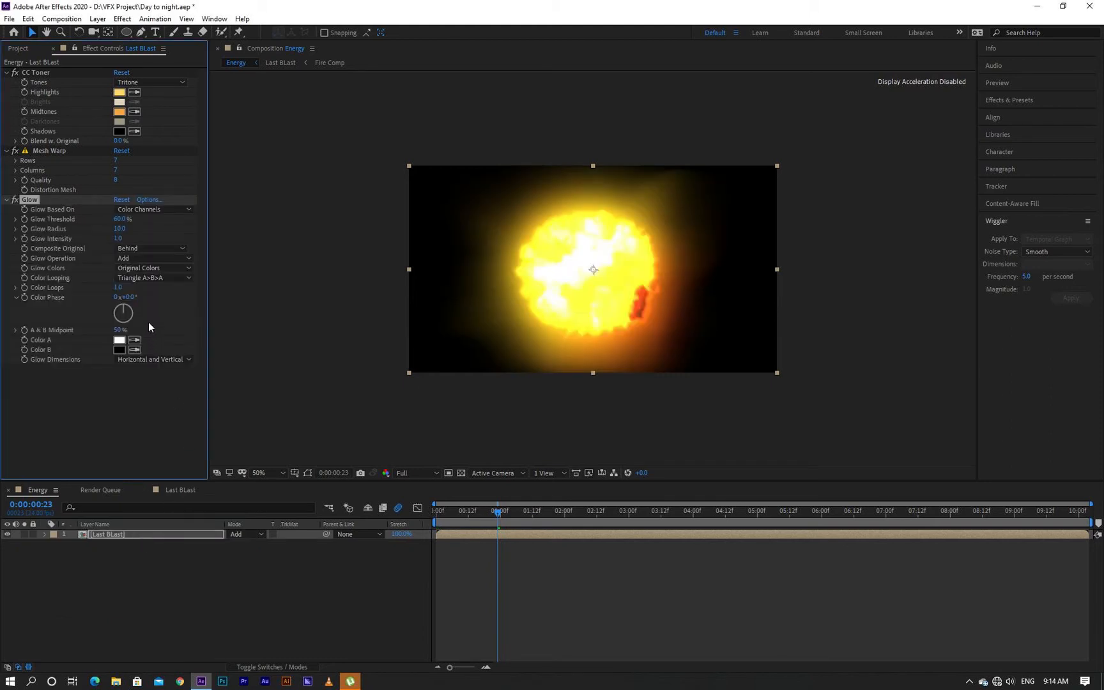
# - Set the Last BLast layer's Glow Threshold to 0% and Glow Intensity to 0.1
pyautogui.click(123, 220)
pyautogui.write('0')
pyautogui.click(125, 409)
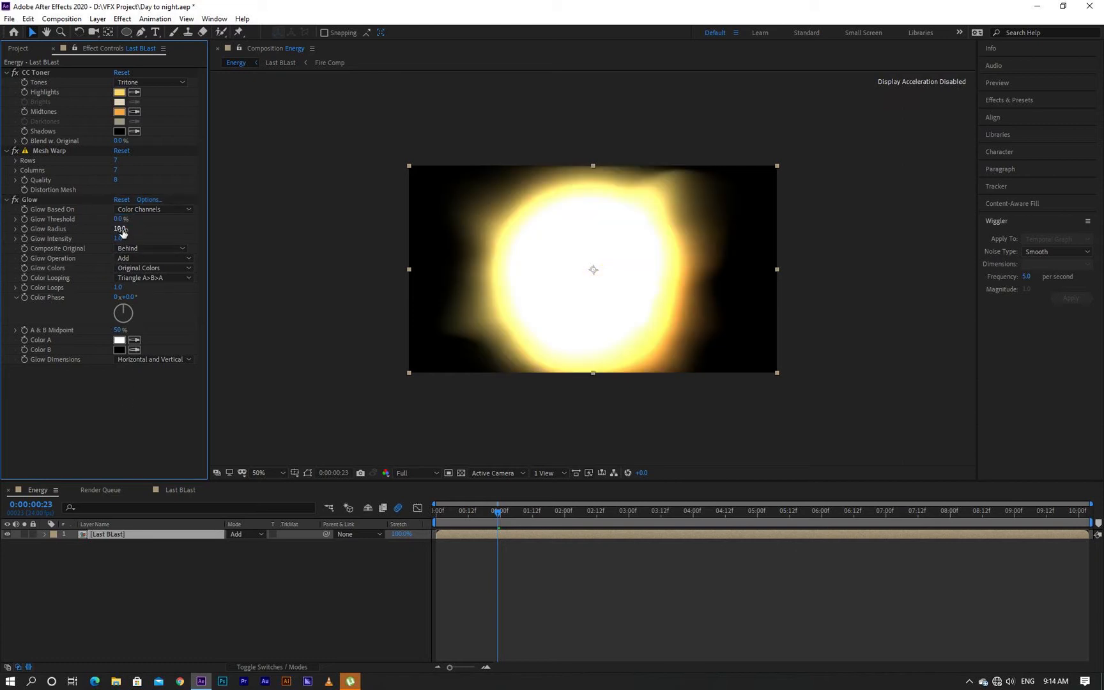
pyautogui.click(120, 239)
pyautogui.write('0.5')
pyautogui.press('Return')
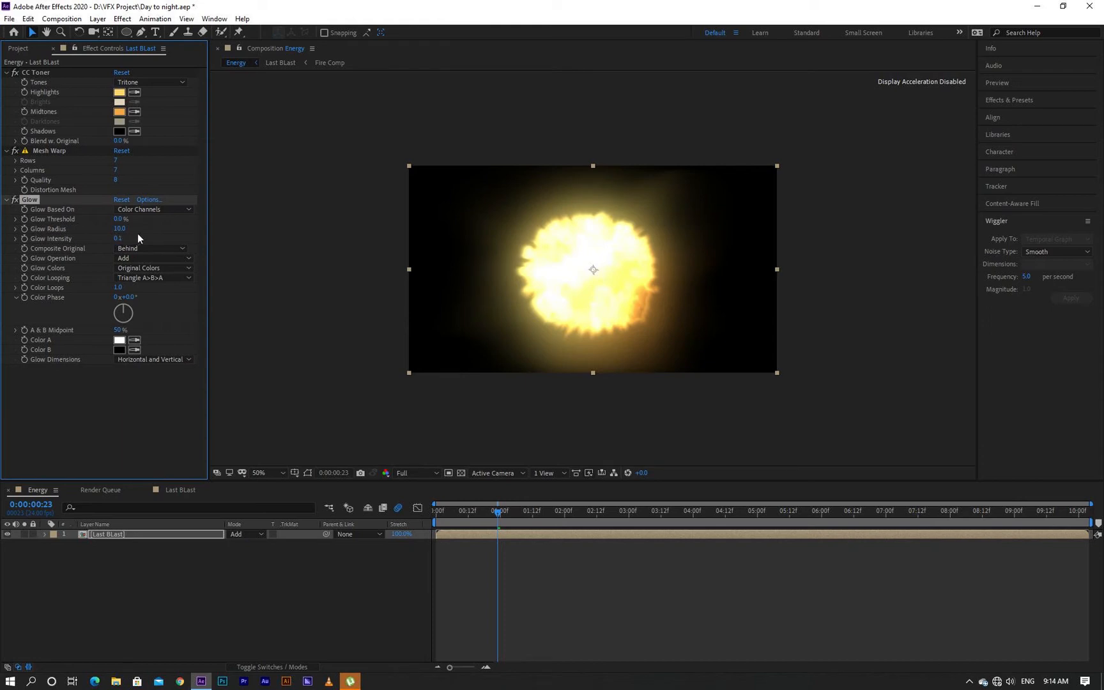
# - Raise the Last BLast layer's Glow Radius to about 821
pyautogui.click(120, 229)
pyautogui.moveTo(164, 228); pyautogui.dragTo(193, 228)
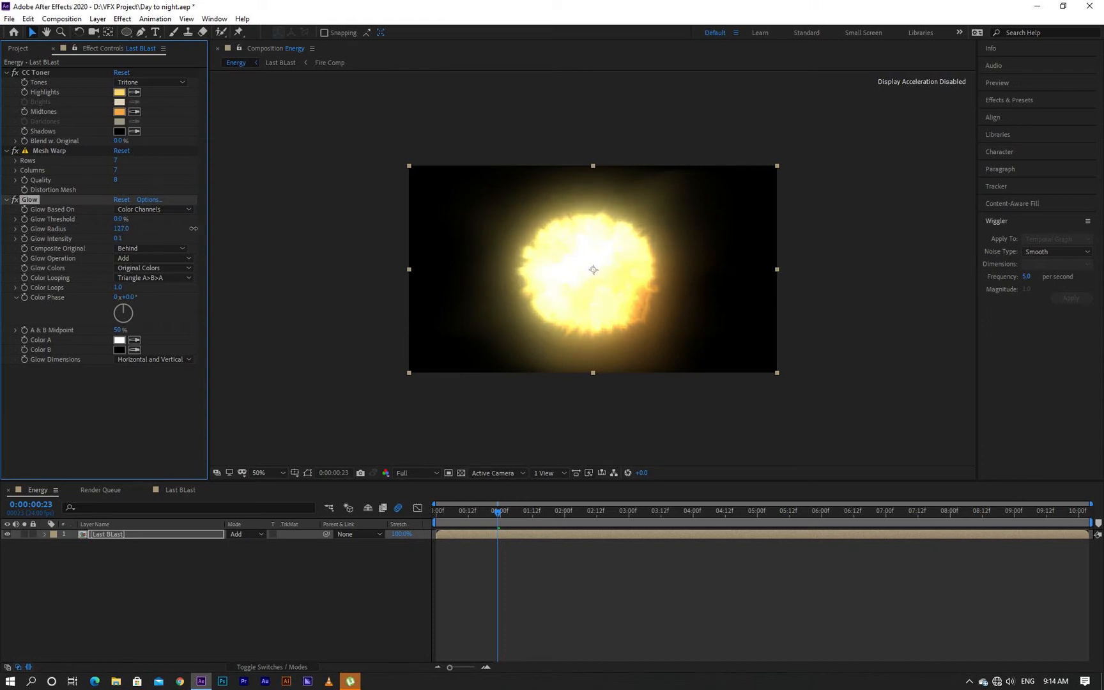
pyautogui.moveTo(264, 231); pyautogui.dragTo(611, 251)
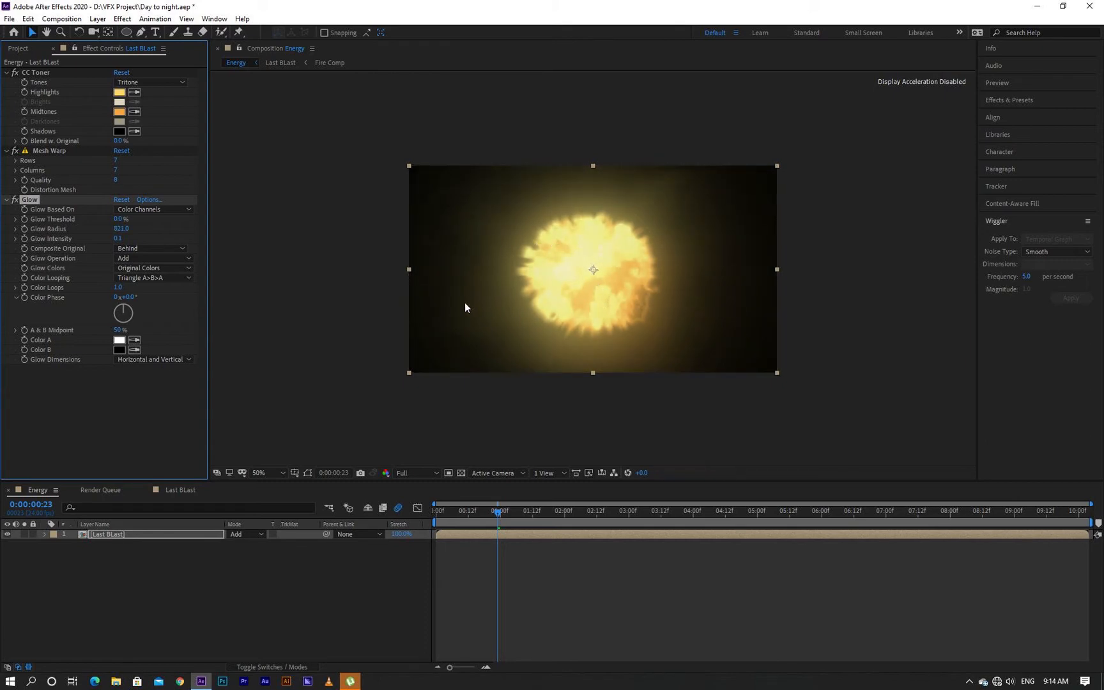
# - Apply the Exposure effect to the Last BLast layer, lower its Exposure to -0.14, and preview the Energy composition from the start
pyautogui.hotkey('ctrl', 'space')
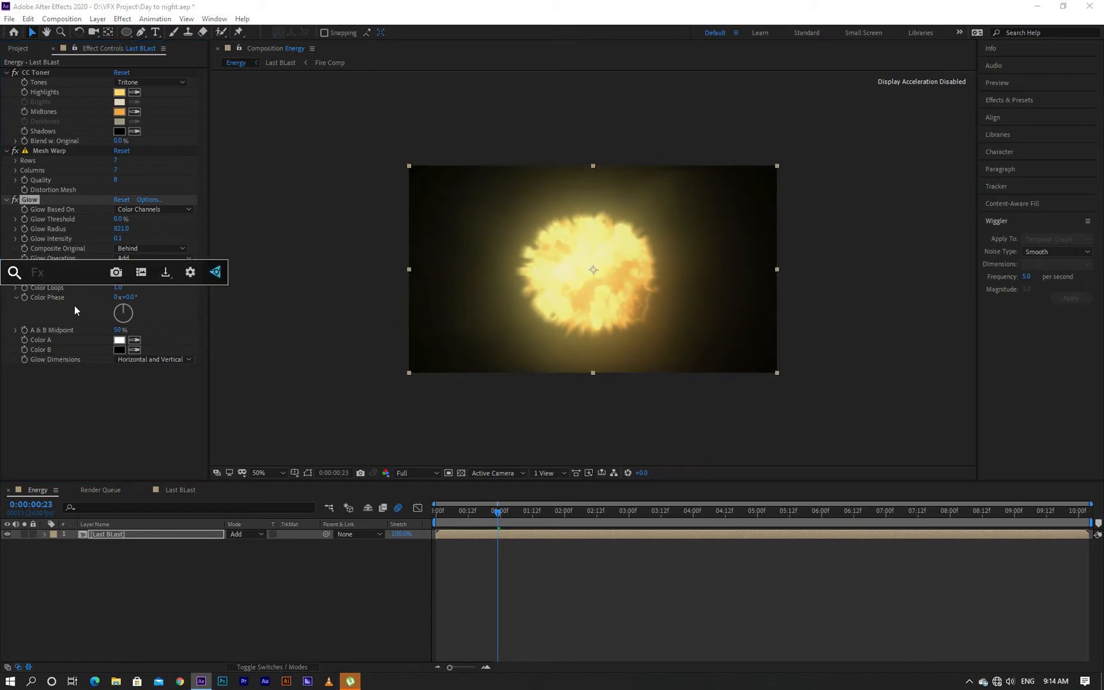
pyautogui.write('expos')
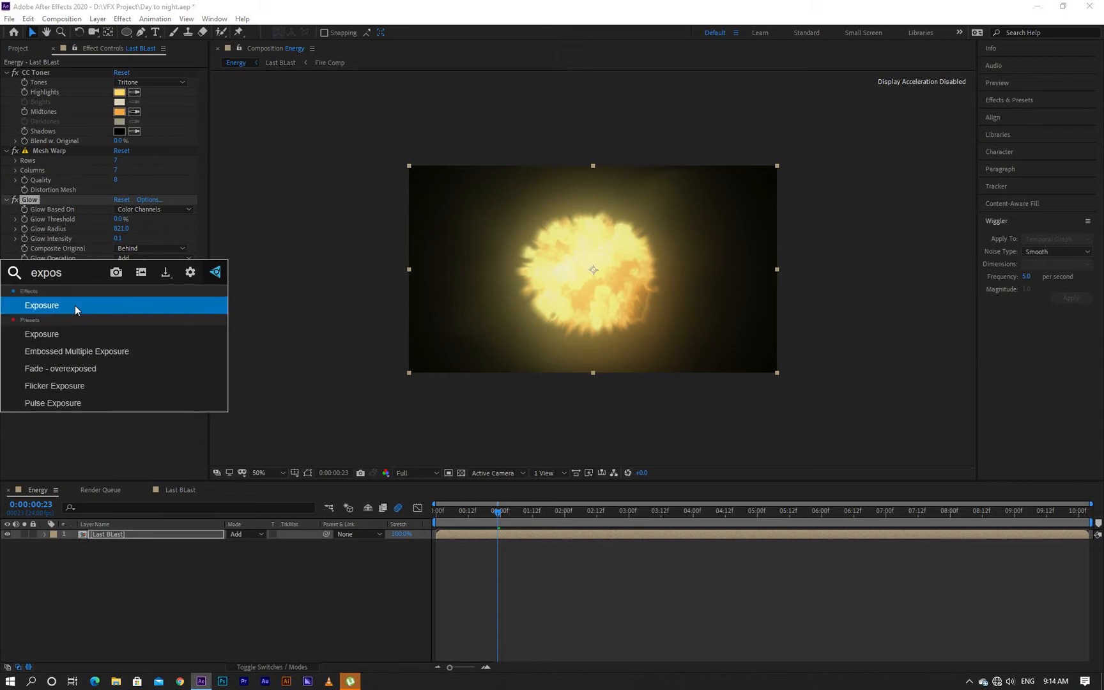
pyautogui.click(74, 306)
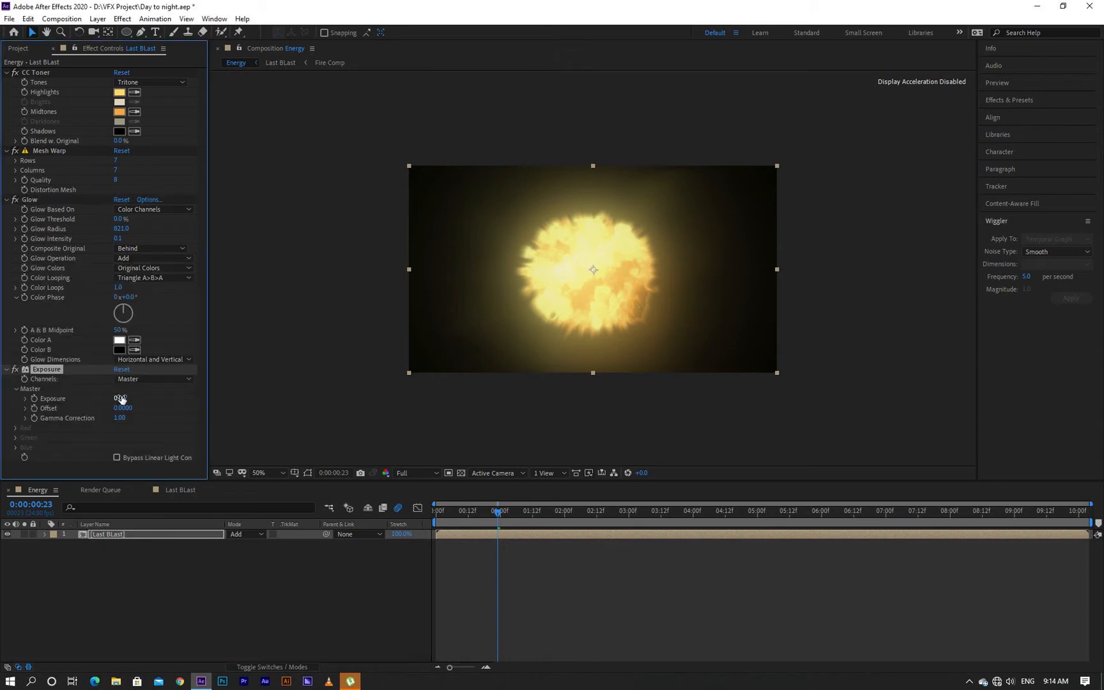
pyautogui.moveTo(119, 398)
pyautogui.mouseDown()
pyautogui.moveTo(139, 398)
pyautogui.moveTo(128, 401)
pyautogui.mouseUp()
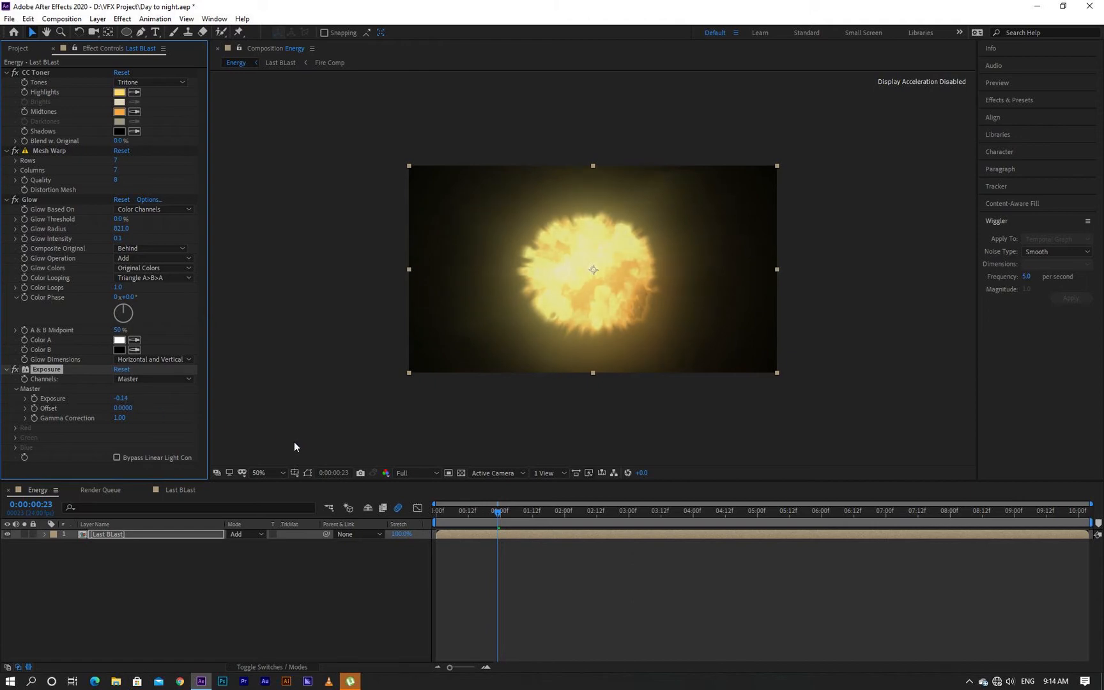
pyautogui.moveTo(498, 512); pyautogui.dragTo(435, 520)
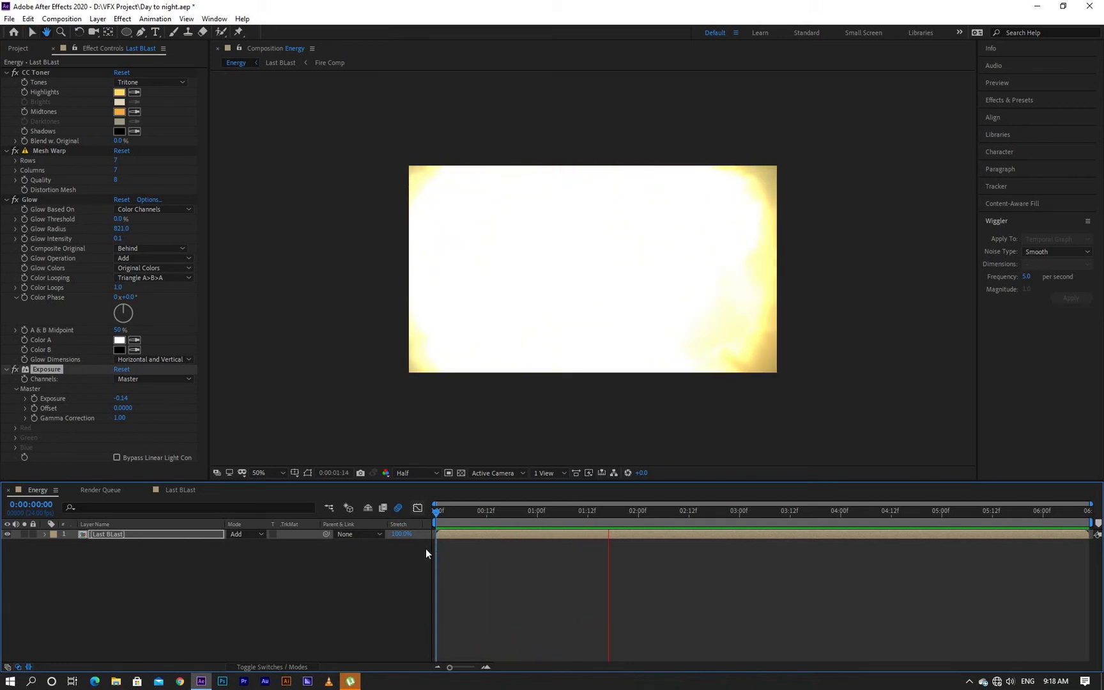
pyautogui.press('space')
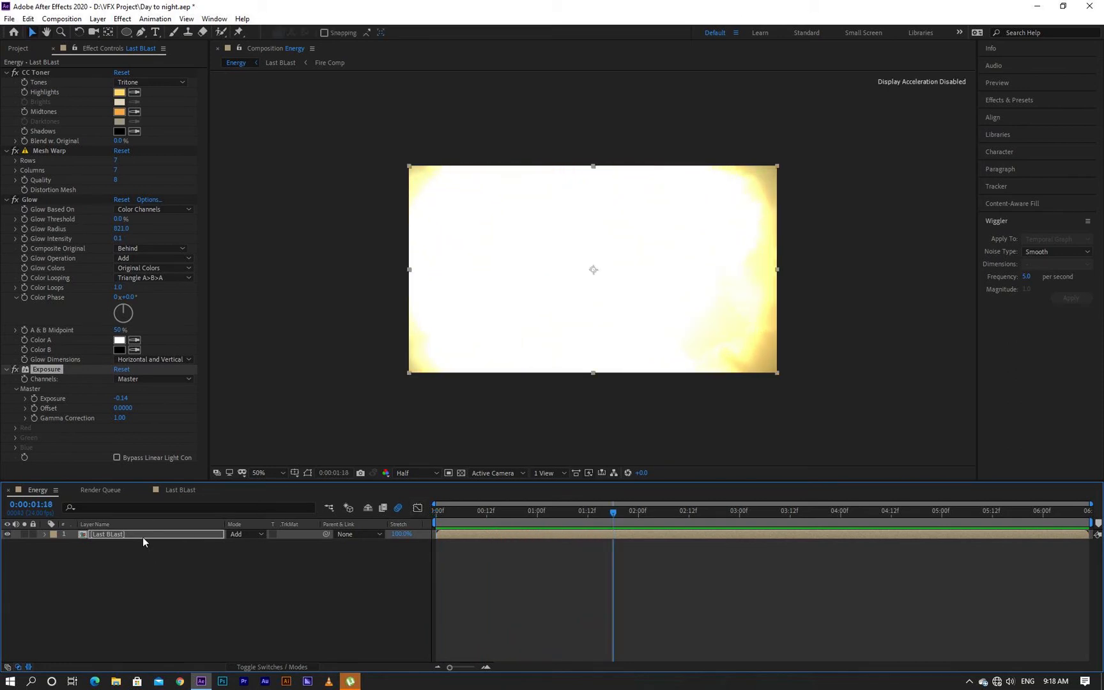
# - In the Last BLast composition, compress the Fire Comp layer's Opacity keyframes into 0:00:00:00 to 0:00:03:09 and move its last Scale keyframe to 0:00:03:09
pyautogui.doubleClick(142, 537)
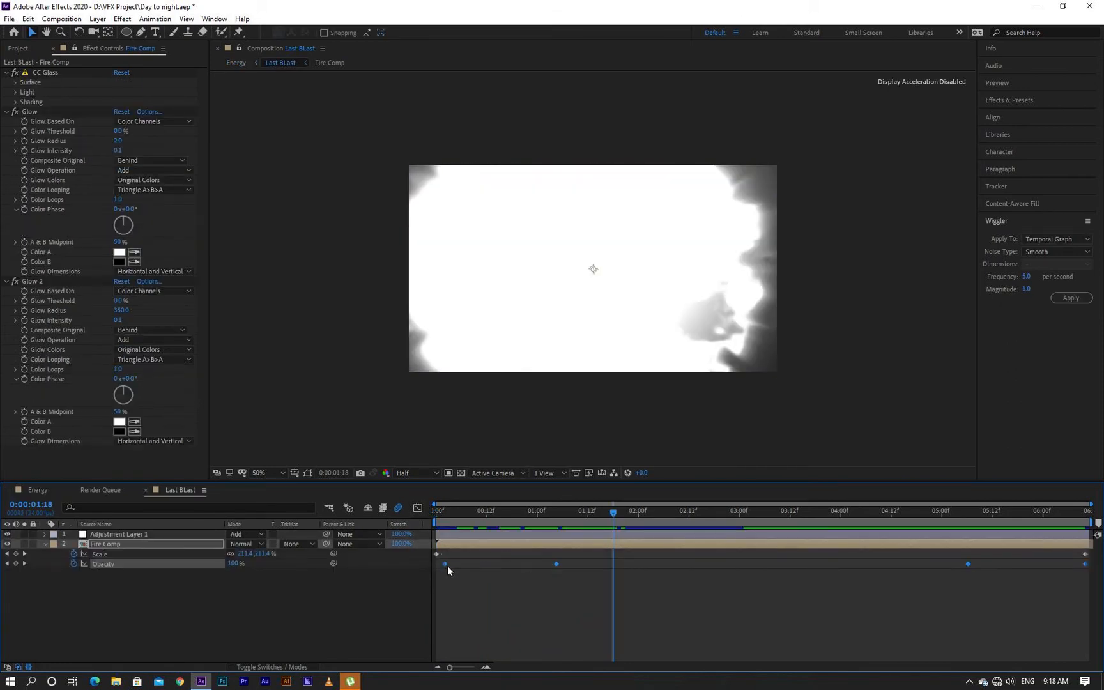
pyautogui.moveTo(446, 565); pyautogui.dragTo(440, 565)
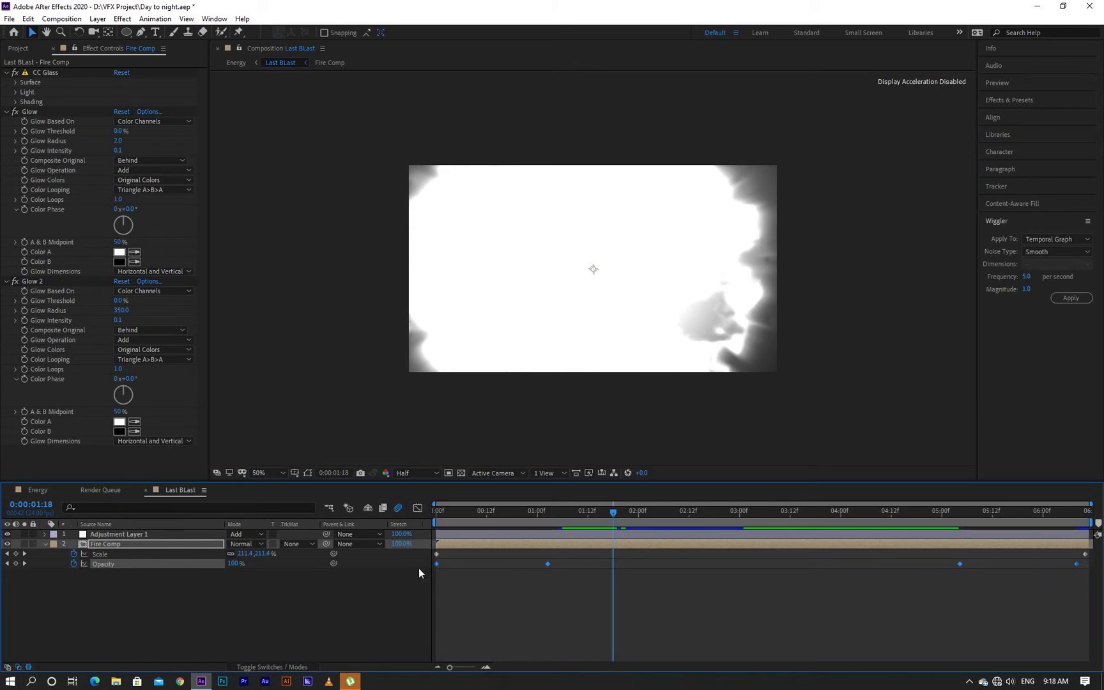
pyautogui.moveTo(436, 565); pyautogui.dragTo(1090, 568)
pyautogui.click(444, 586)
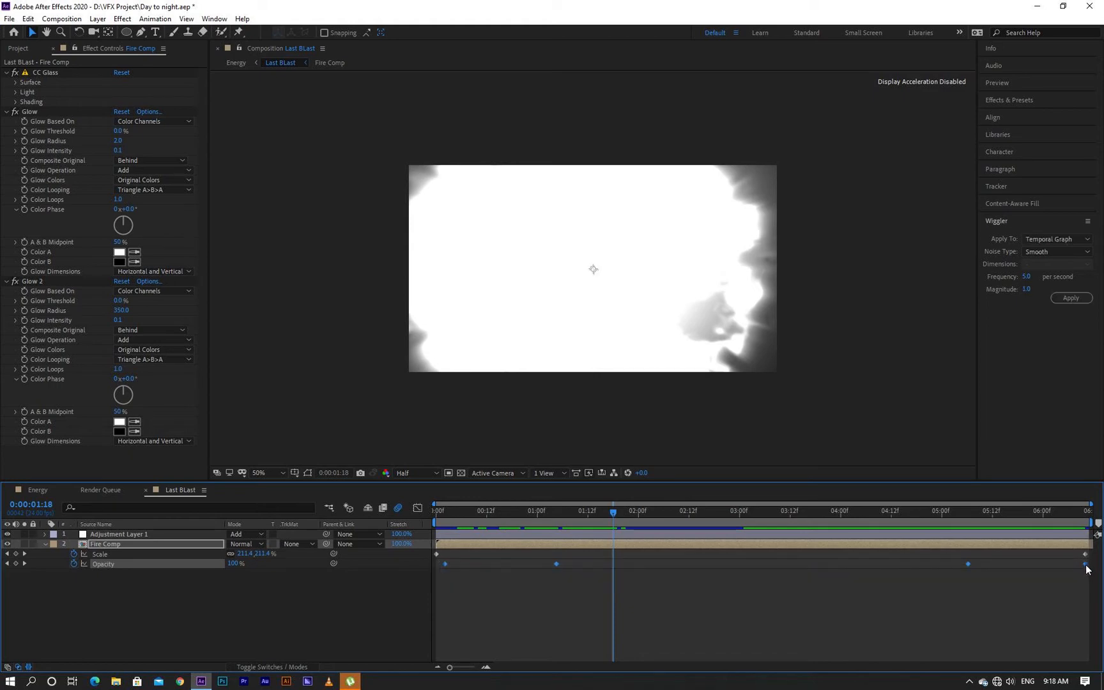
pyautogui.moveTo(1086, 564); pyautogui.dragTo(1018, 568)
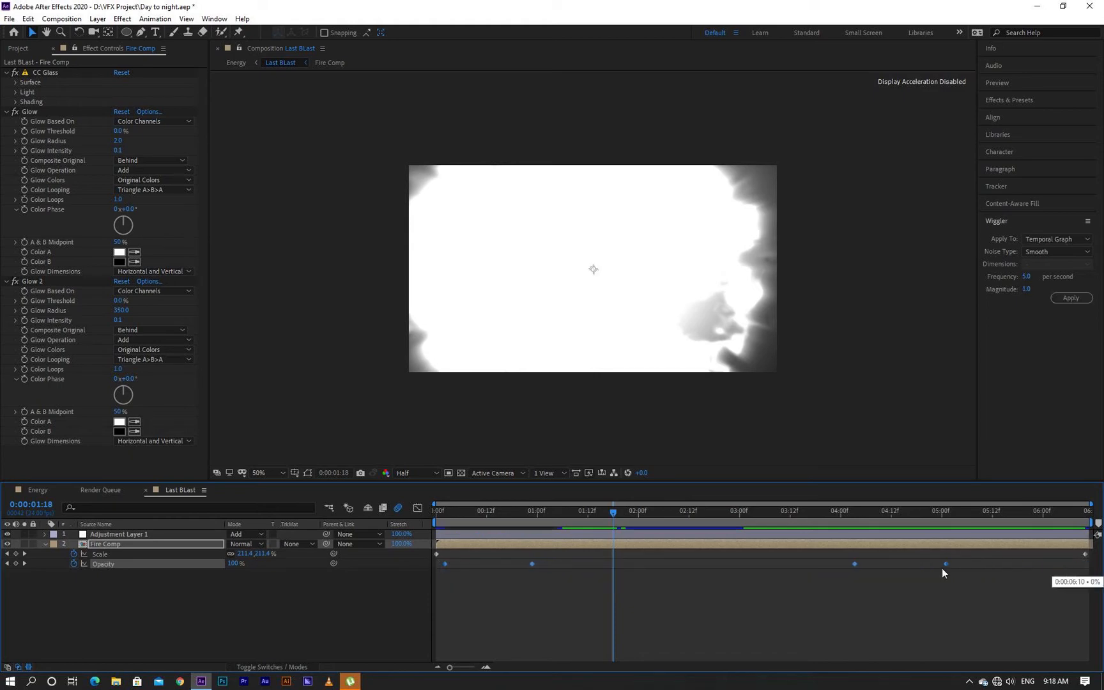
pyautogui.moveTo(942, 571); pyautogui.dragTo(907, 572)
pyautogui.moveTo(820, 573); pyautogui.dragTo(790, 570)
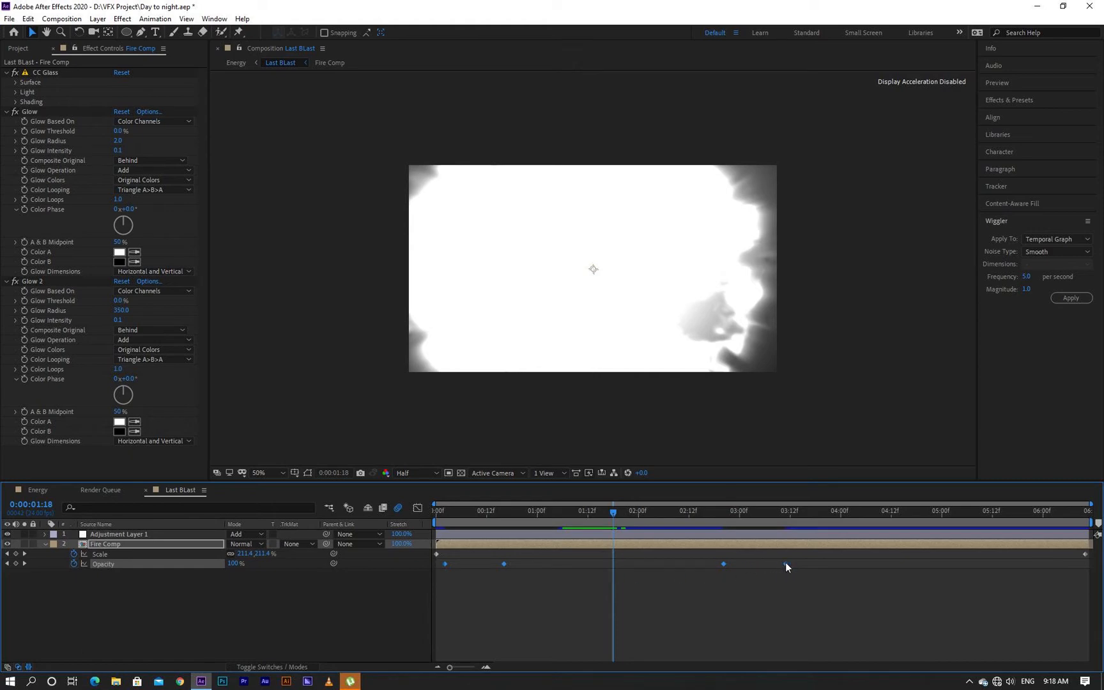
pyautogui.moveTo(785, 562); pyautogui.dragTo(781, 563)
pyautogui.moveTo(1086, 555); pyautogui.dragTo(778, 554)
# - Trim the Last BLast composition to a work area ending at 0:00:03:09, and trim the Energy composition to the same length
pyautogui.click(777, 515)
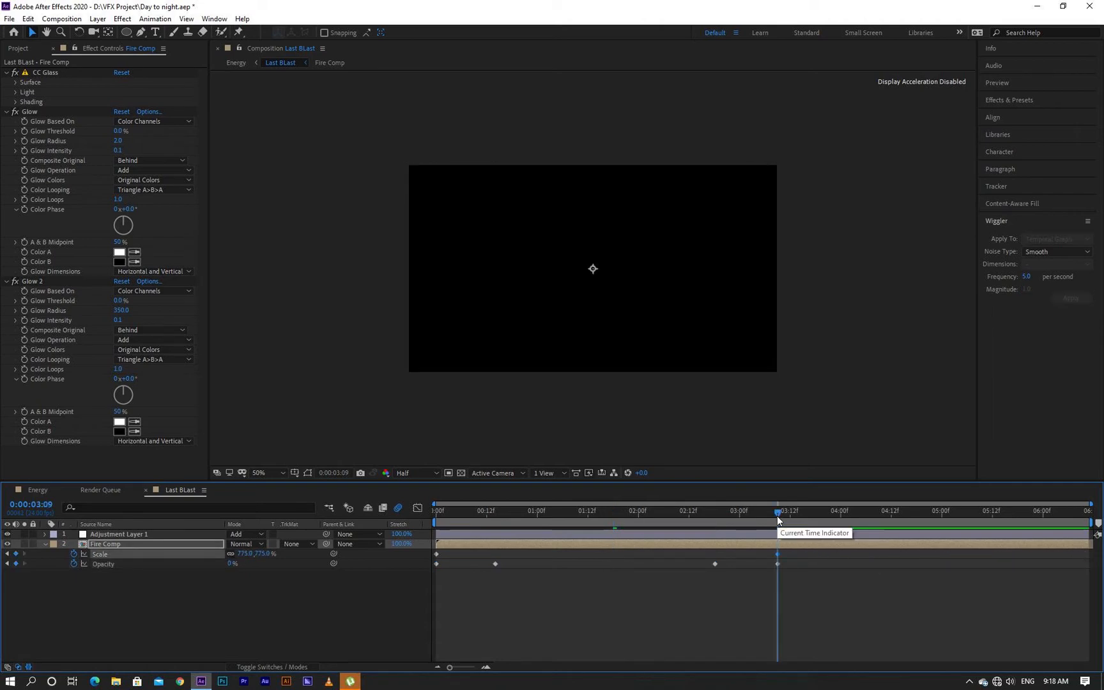
pyautogui.rightClick(776, 516)
pyautogui.click(807, 555)
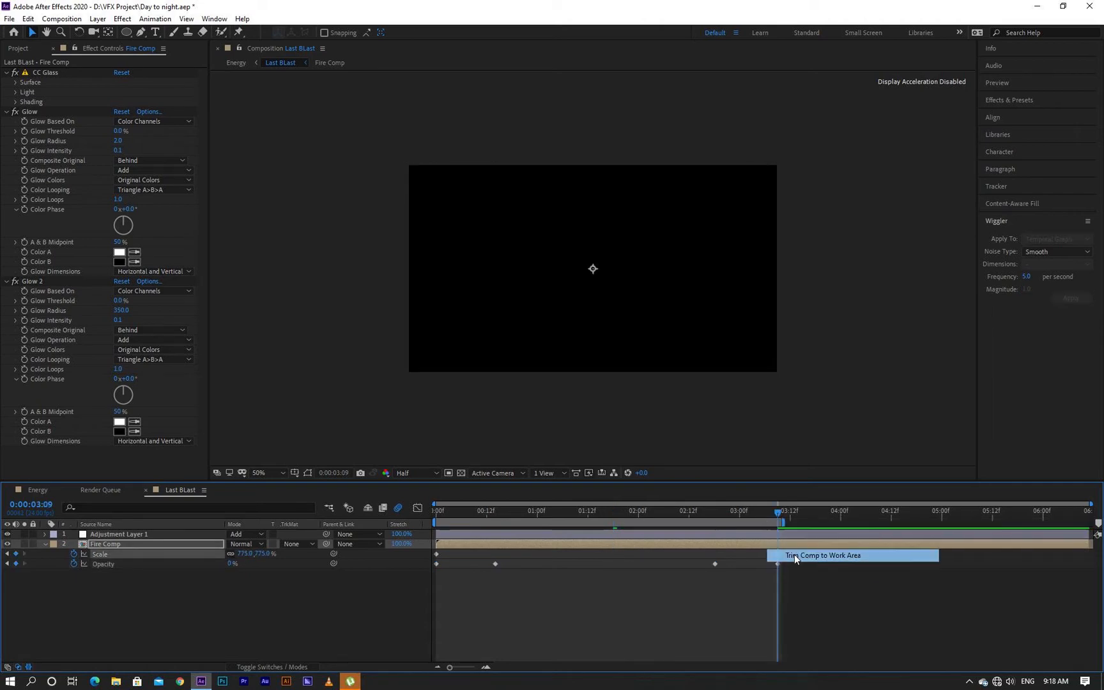
pyautogui.click(38, 491)
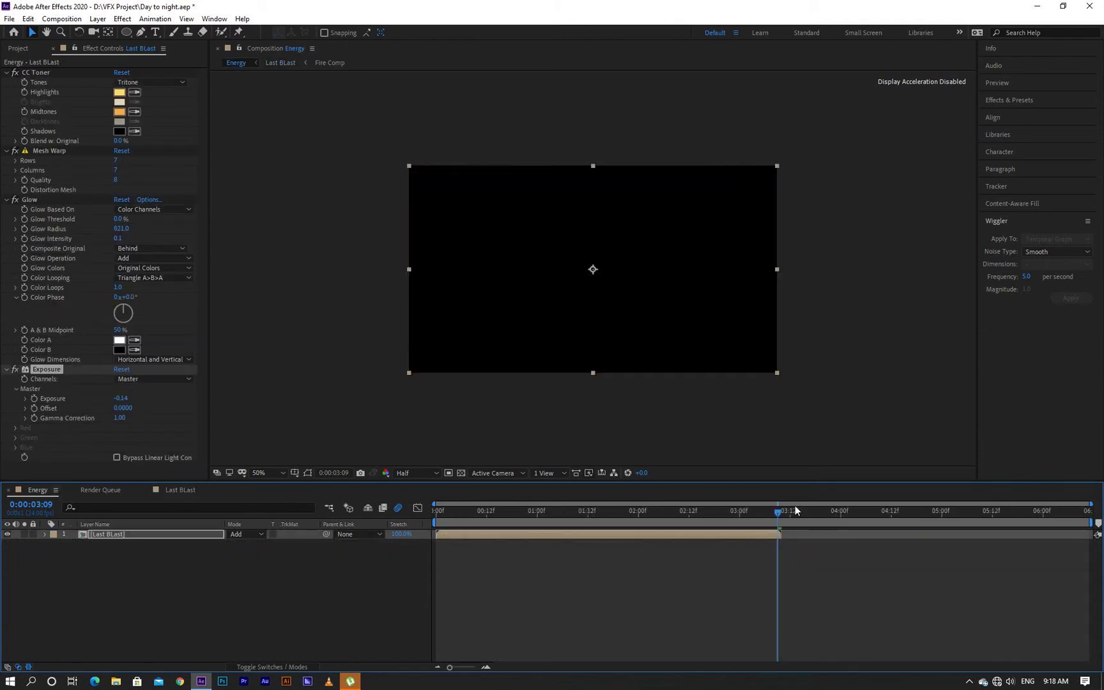
pyautogui.rightClick(765, 523)
pyautogui.click(792, 557)
# - Play the trimmed Energy composition from the start and scrub to 0:00:01:22 to examine the blast's timing and brightness
pyautogui.moveTo(638, 511); pyautogui.dragTo(423, 518)
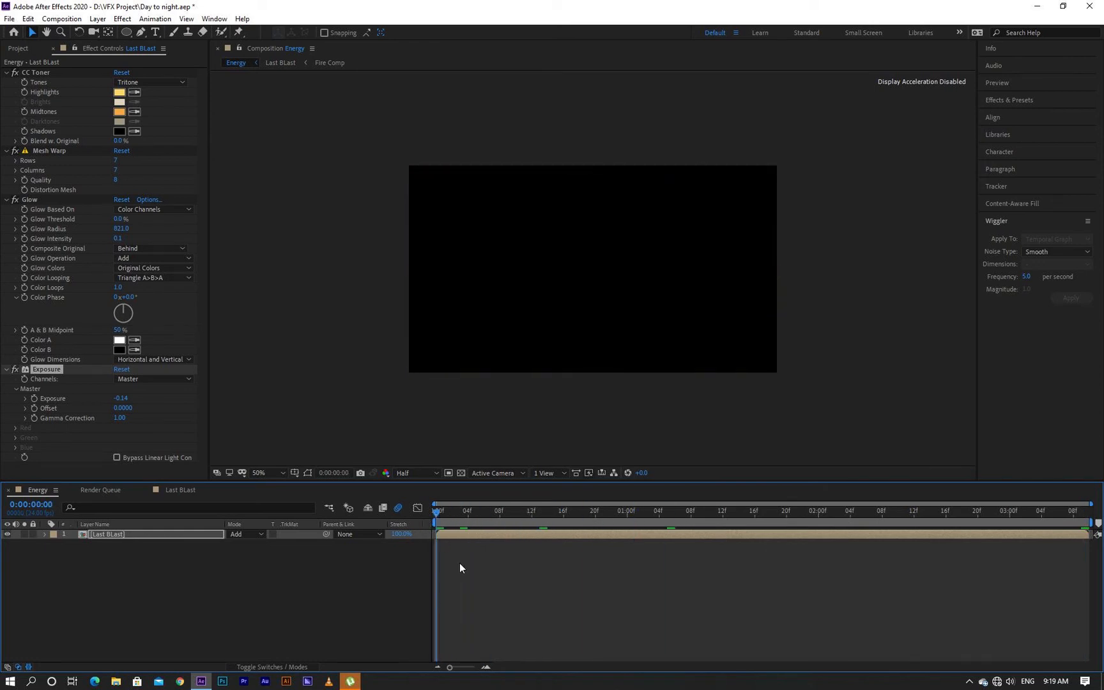
pyautogui.press('space')
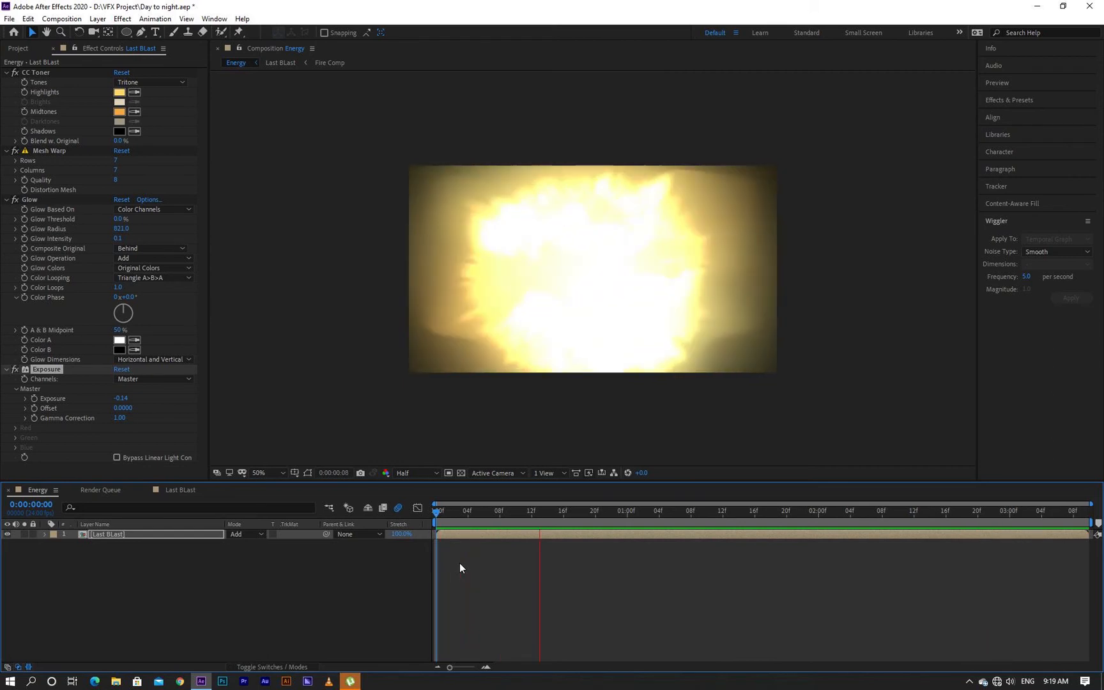
pyautogui.press('space')
pyautogui.moveTo(573, 517); pyautogui.dragTo(442, 589)
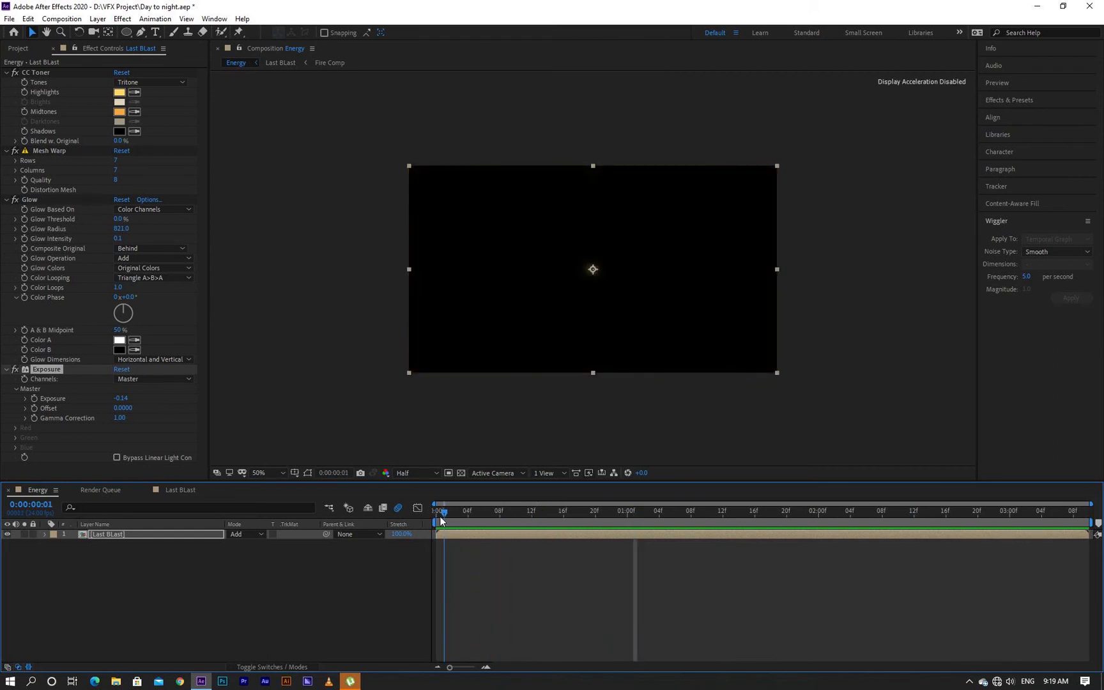
pyautogui.press('space')
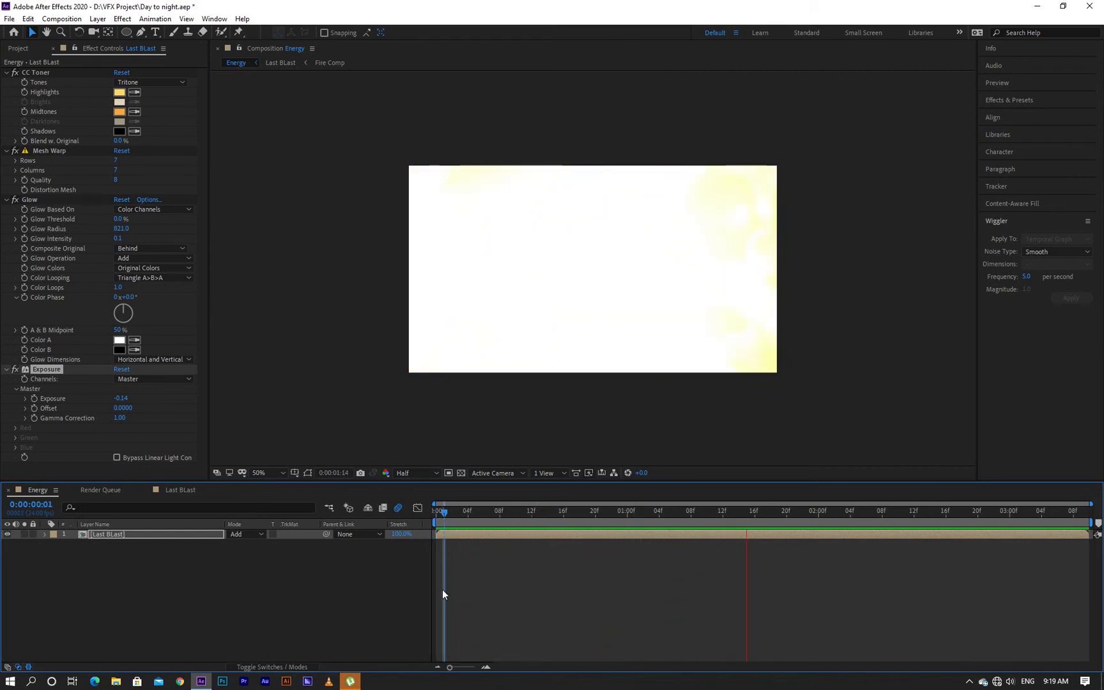
pyautogui.moveTo(497, 516); pyautogui.dragTo(436, 556)
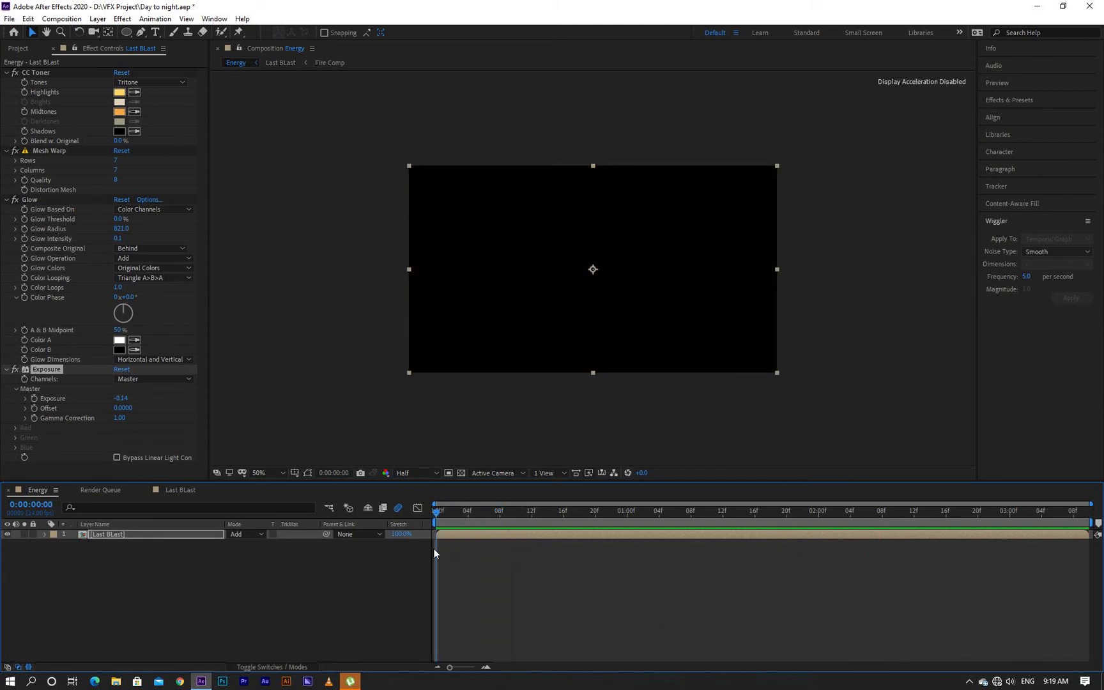
pyautogui.press('space')
pyautogui.press('space')
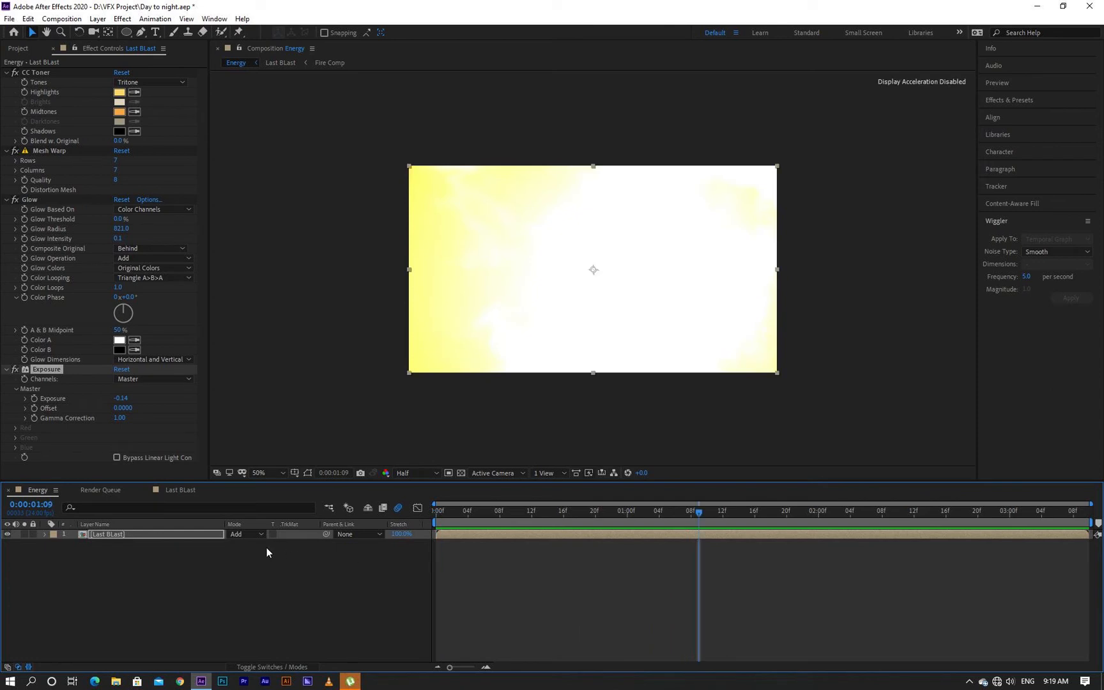
pyautogui.moveTo(699, 512); pyautogui.dragTo(802, 528)
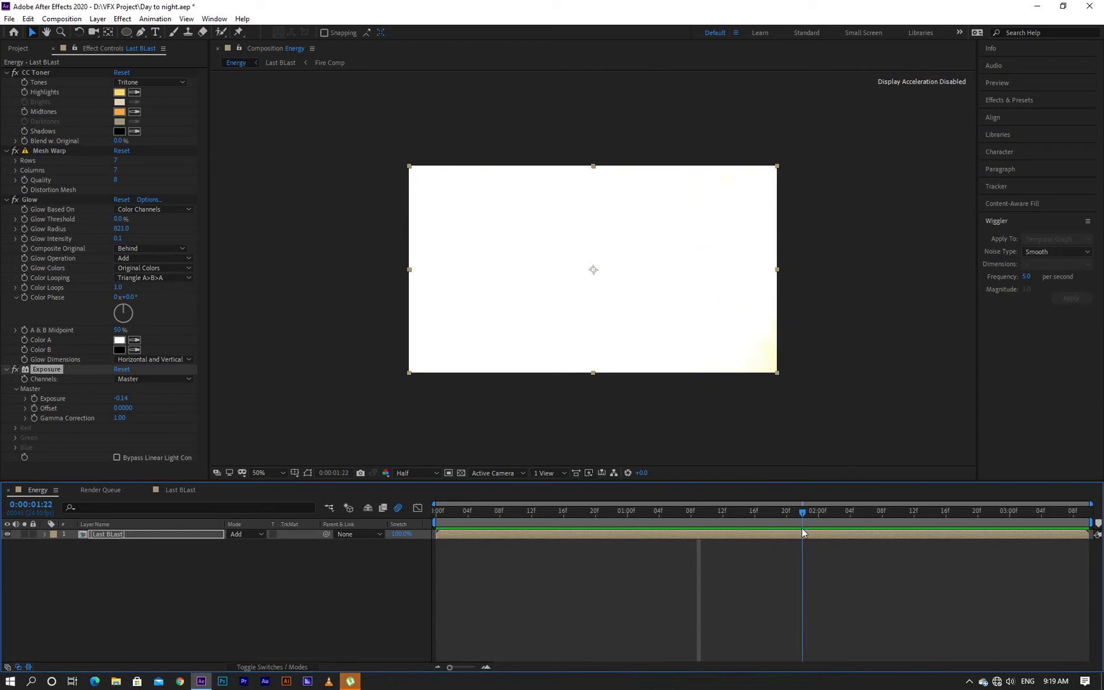
# - Open the nested Fire Comp composition and draw a small elliptical mask around the centre of the Energy layer's fire
pyautogui.doubleClick(113, 534)
pyautogui.doubleClick(112, 543)
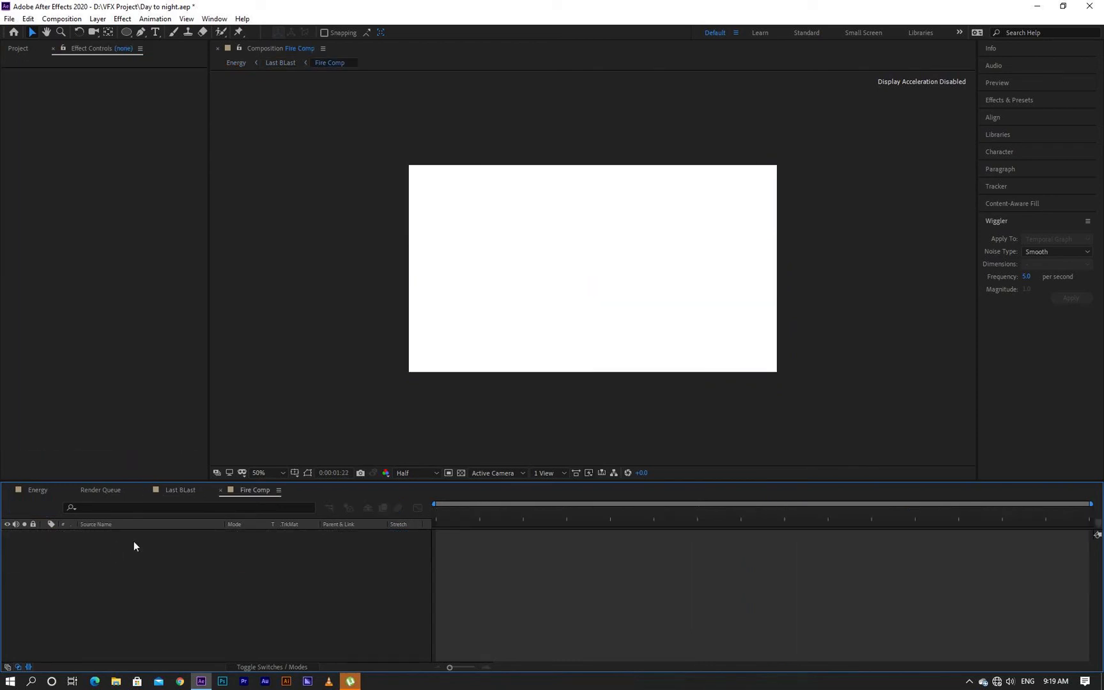
pyautogui.click(127, 535)
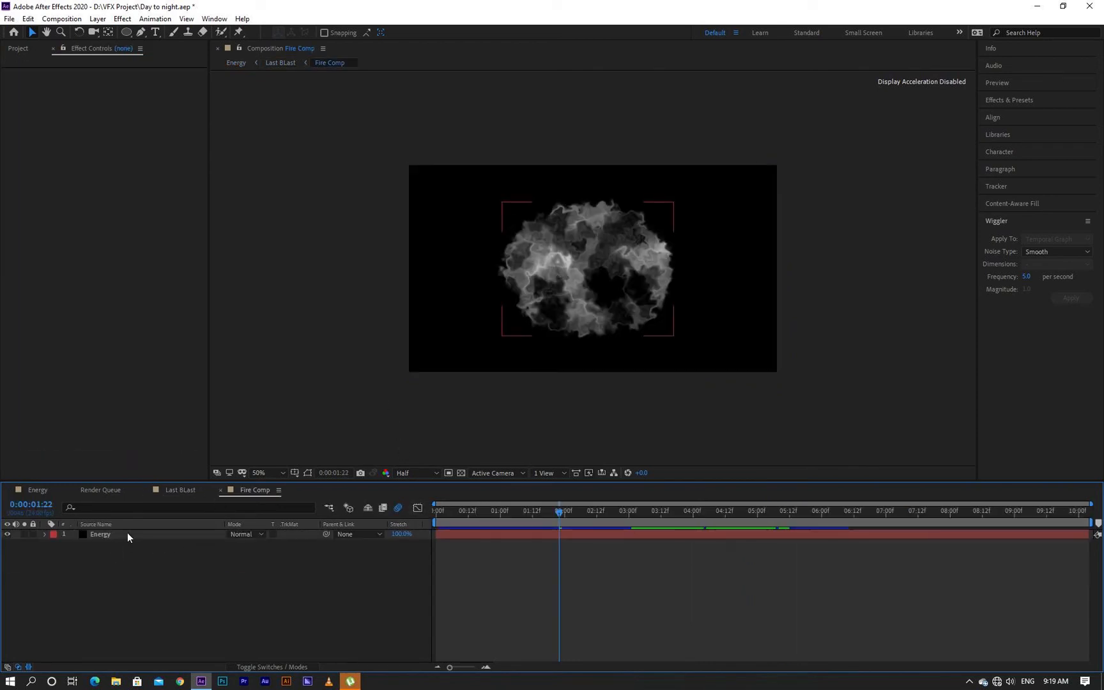
pyautogui.click(128, 535)
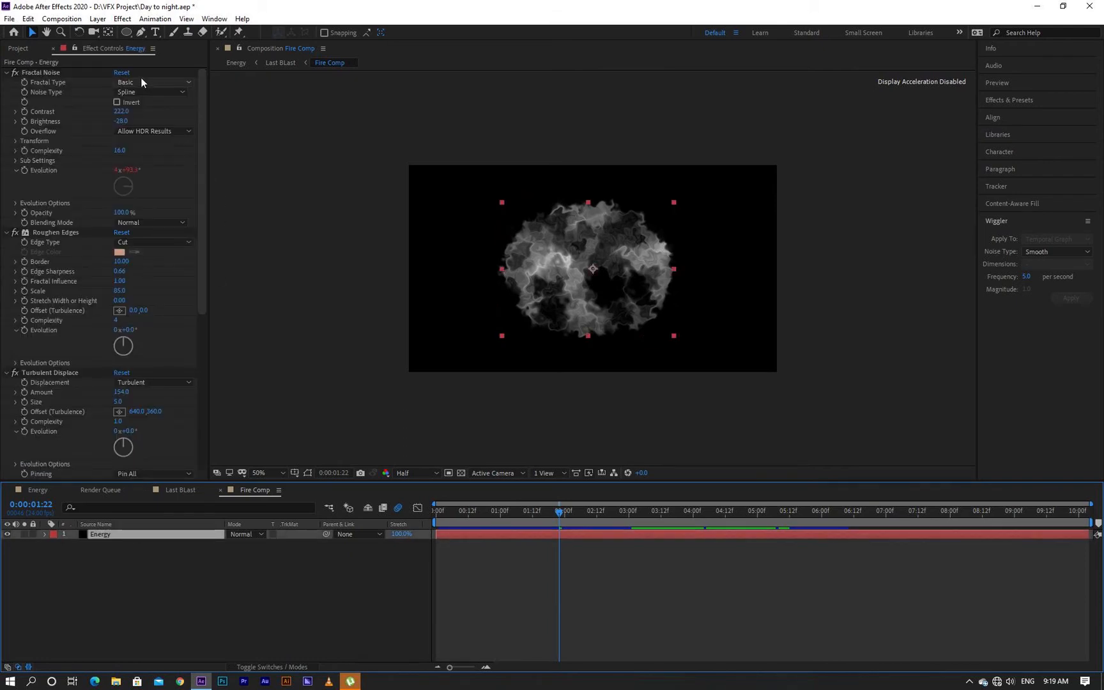
pyautogui.press('q')
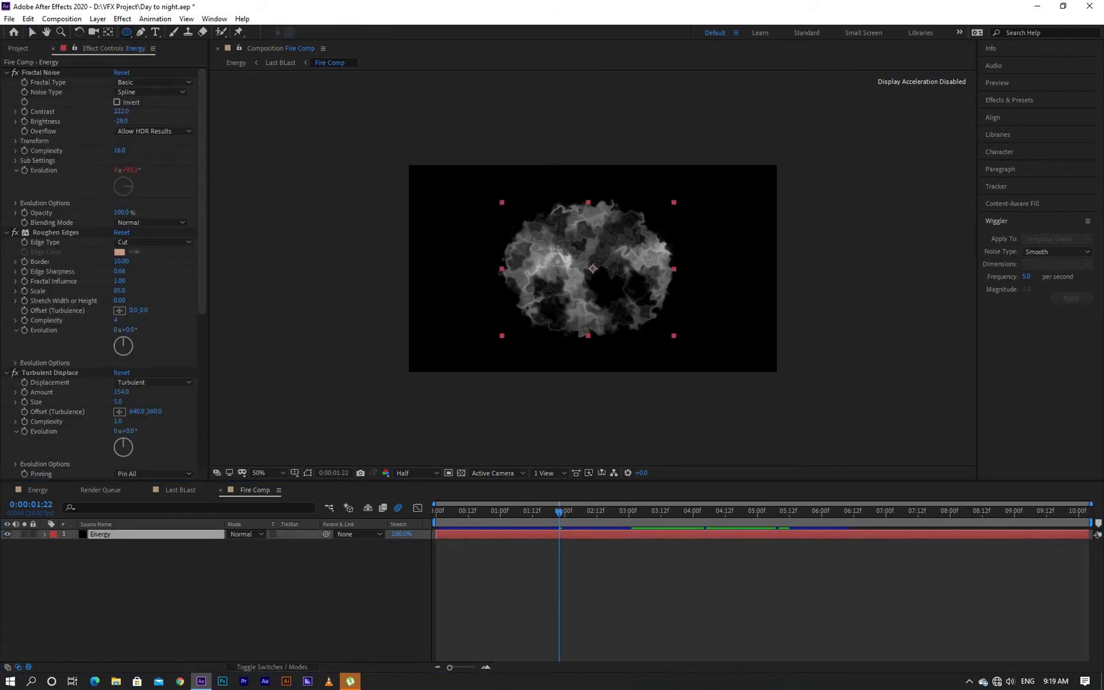
pyautogui.moveTo(554, 244); pyautogui.dragTo(626, 291)
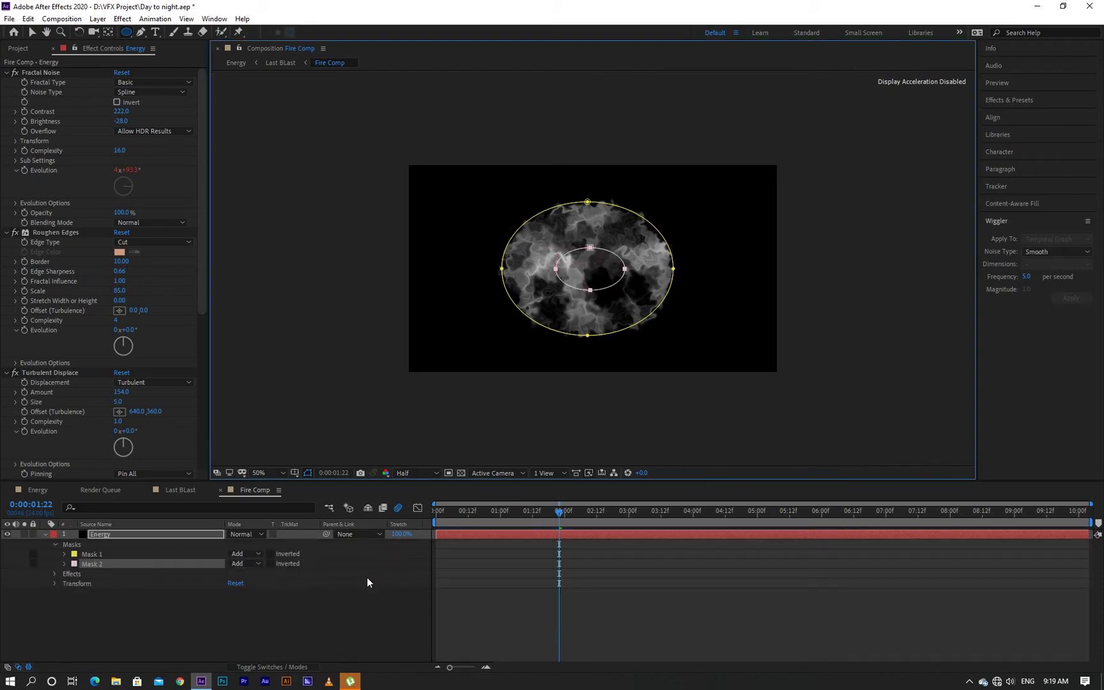
# - Set the Energy layer's Mask 2 to Subtract and raise its Mask Feather to about 91 pixels
pyautogui.click(250, 565)
pyautogui.click(269, 597)
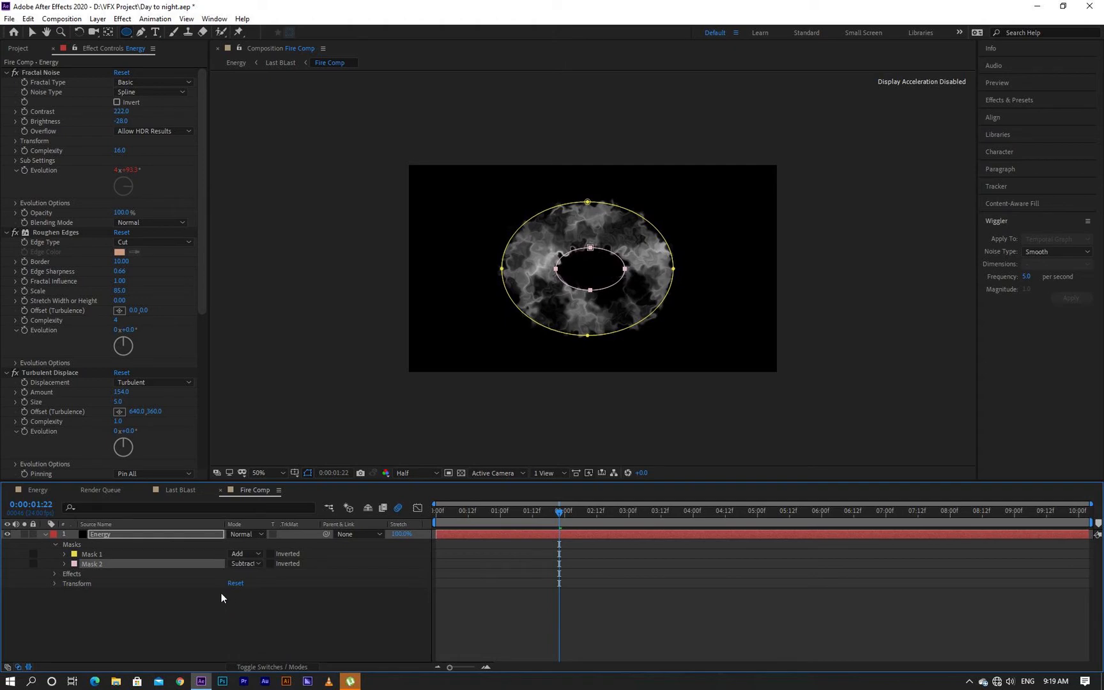
pyautogui.press('f')
pyautogui.moveTo(244, 573); pyautogui.dragTo(309, 585)
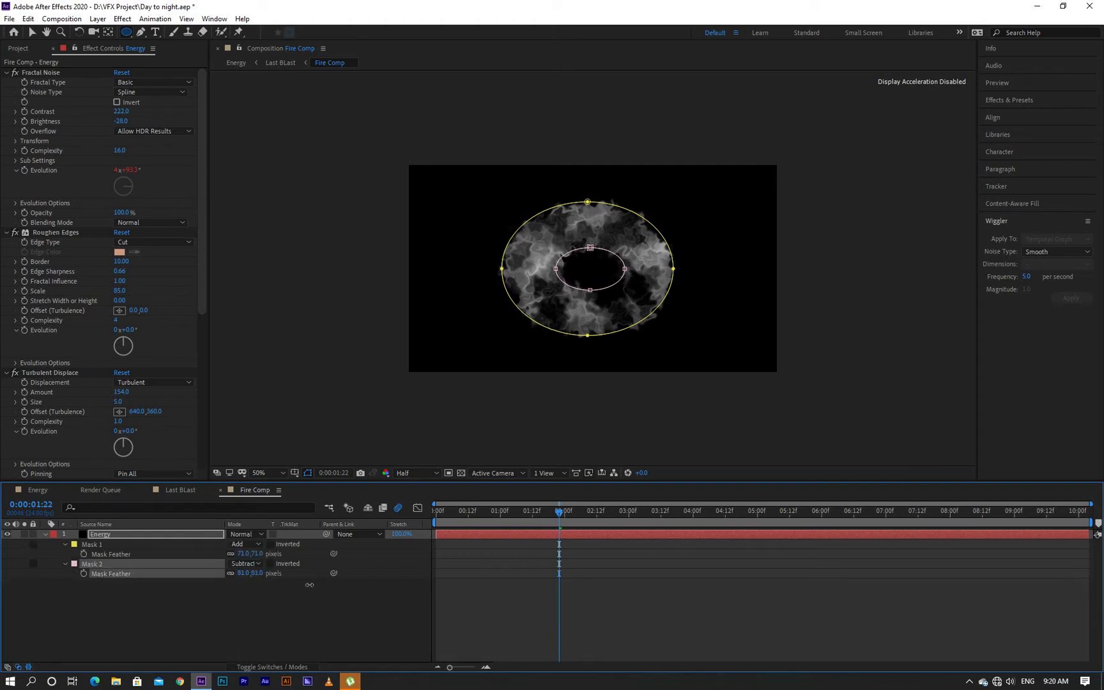
# - Move the Energy layer down in the frame by setting its Position to 640, 465
pyautogui.click(146, 534)
pyautogui.press('p')
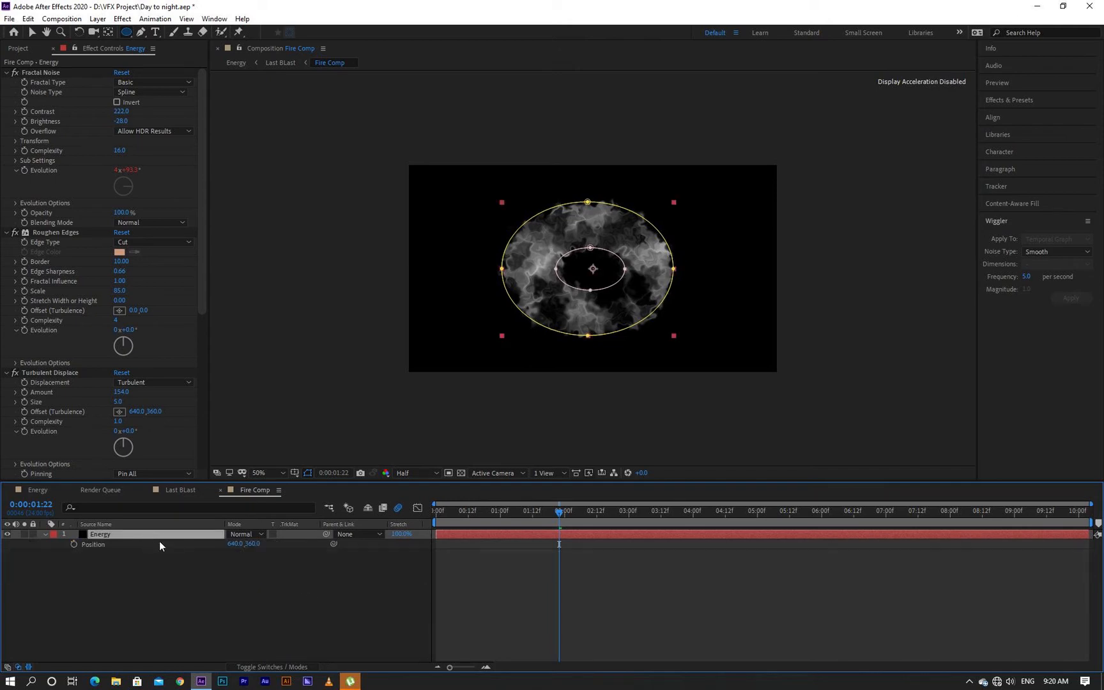
pyautogui.moveTo(265, 546); pyautogui.dragTo(304, 556)
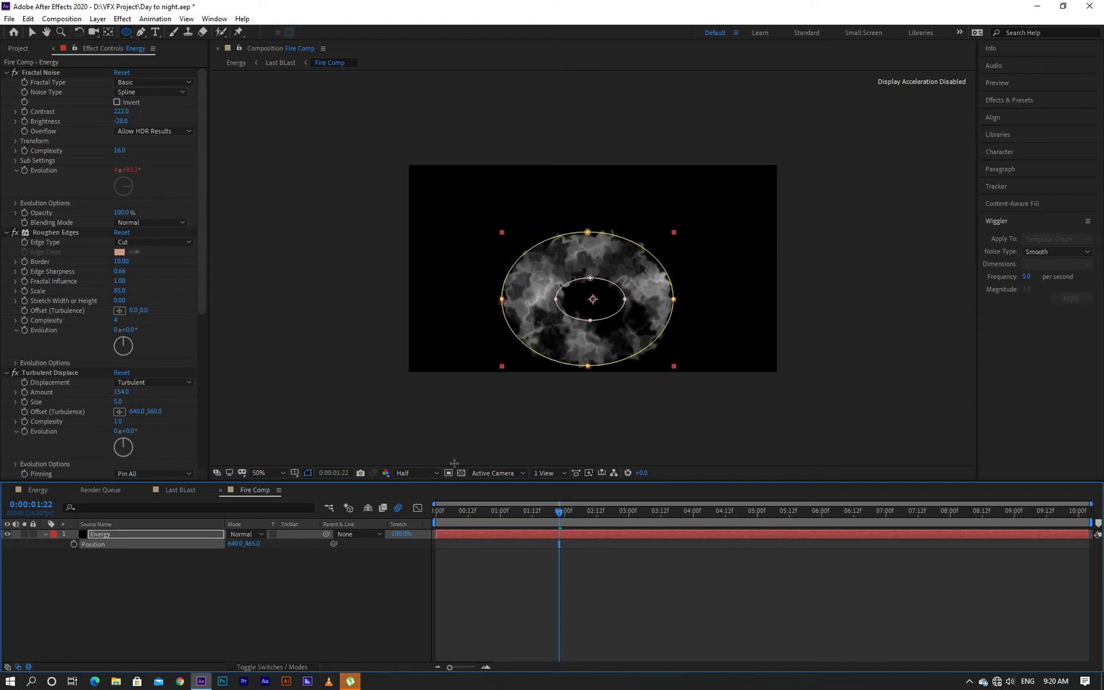
# - Widen the Energy layer's outer mask by pulling its two side points outward and down into a broad dome shape
pyautogui.click(31, 33)
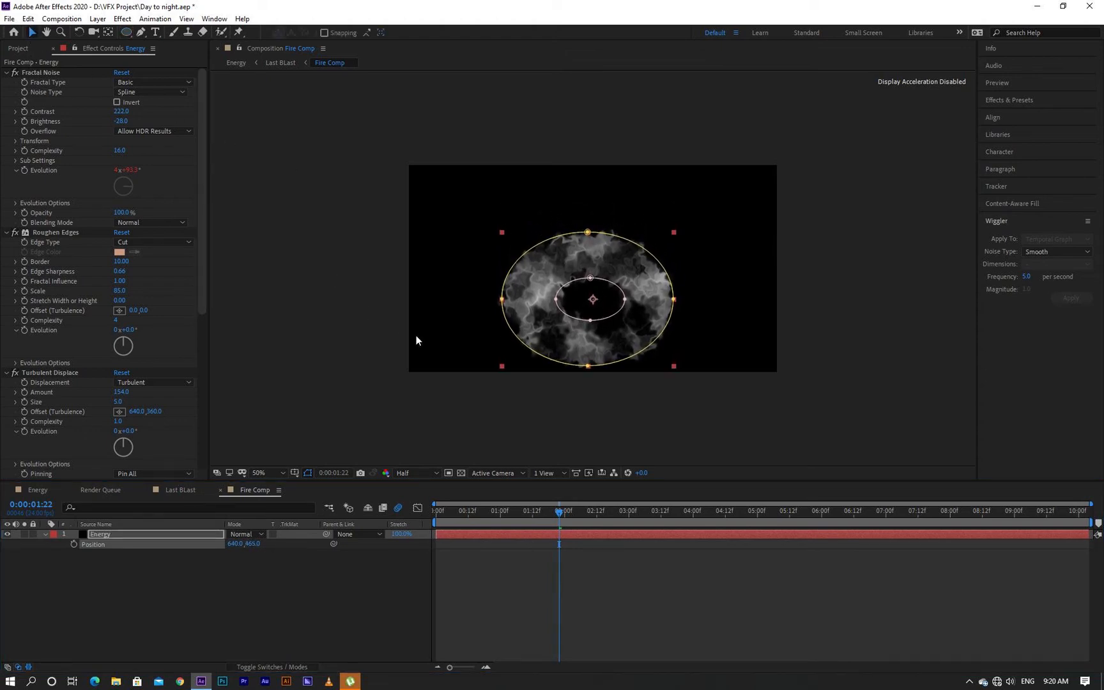
pyautogui.click(504, 342)
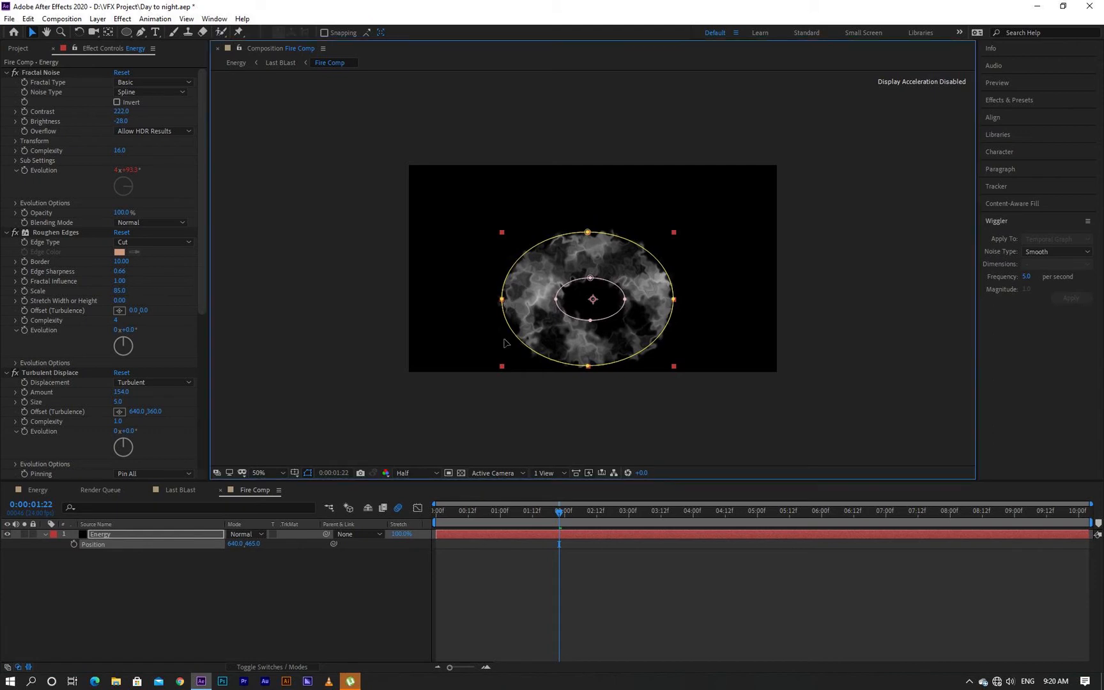
pyautogui.moveTo(504, 304); pyautogui.dragTo(471, 328)
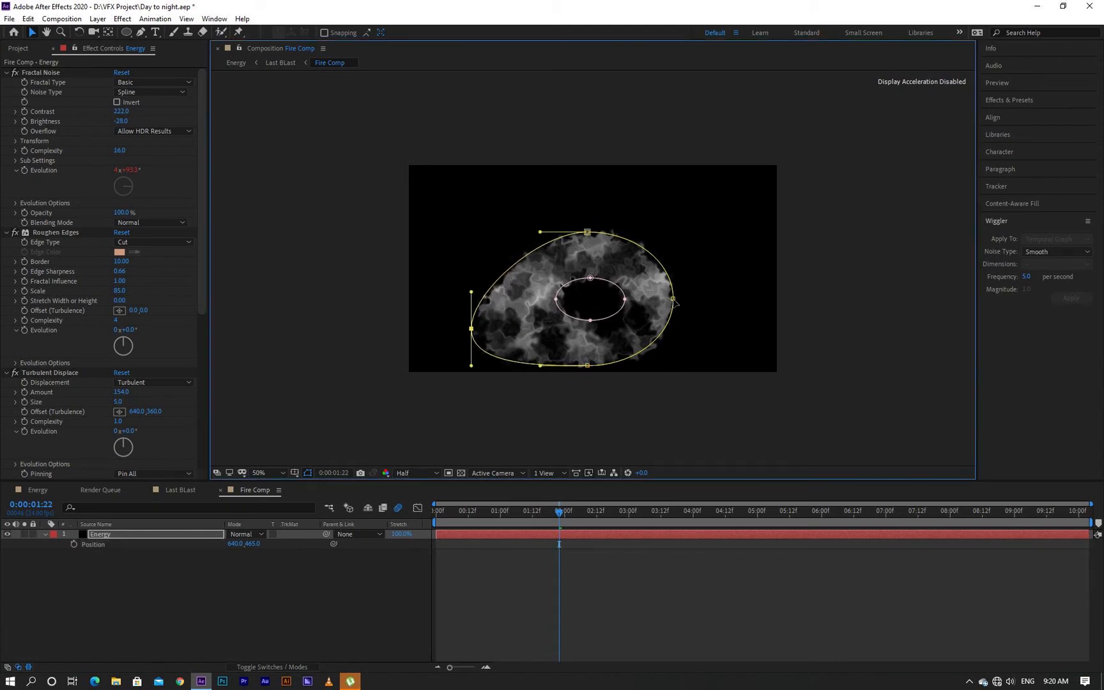
pyautogui.moveTo(673, 298); pyautogui.dragTo(735, 329)
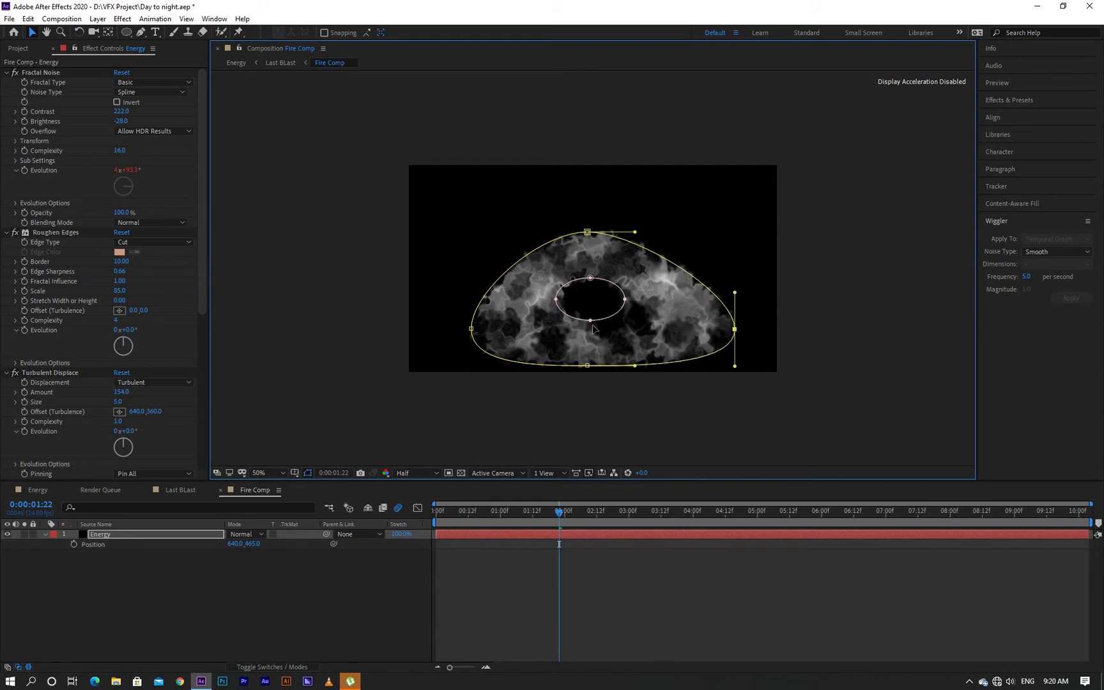
# - Stretch the Energy layer's inner subtract mask into a wide, flat opening and lower the outer mask's top point to form a thin ring
pyautogui.moveTo(590, 321); pyautogui.dragTo(594, 344)
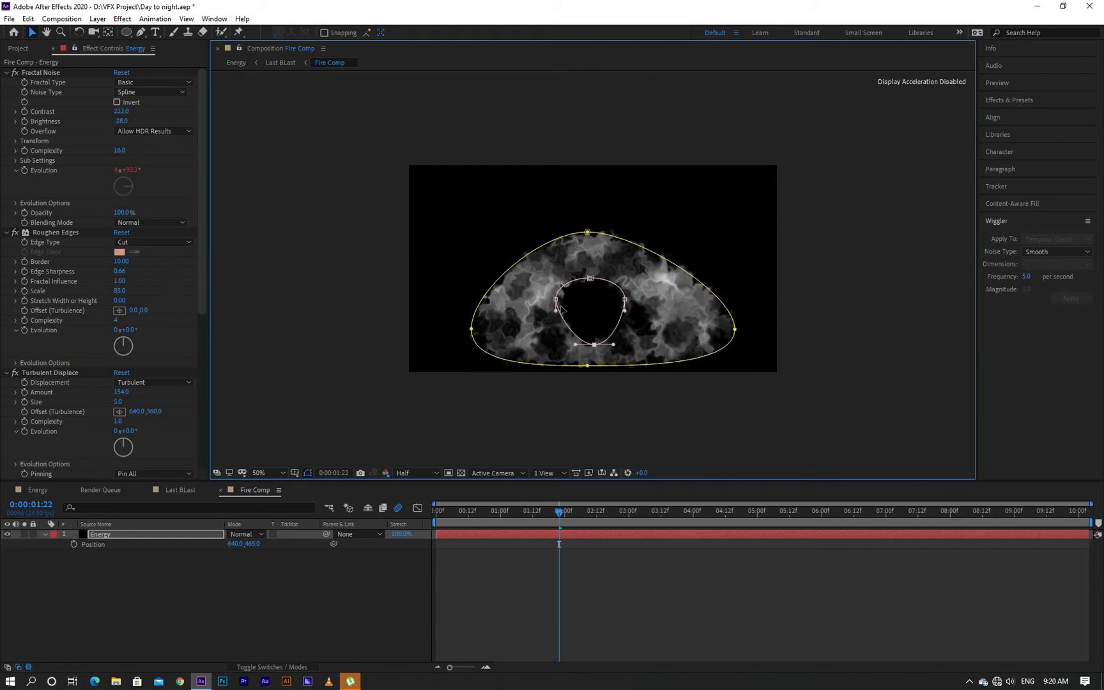
pyautogui.moveTo(556, 303); pyautogui.dragTo(526, 323)
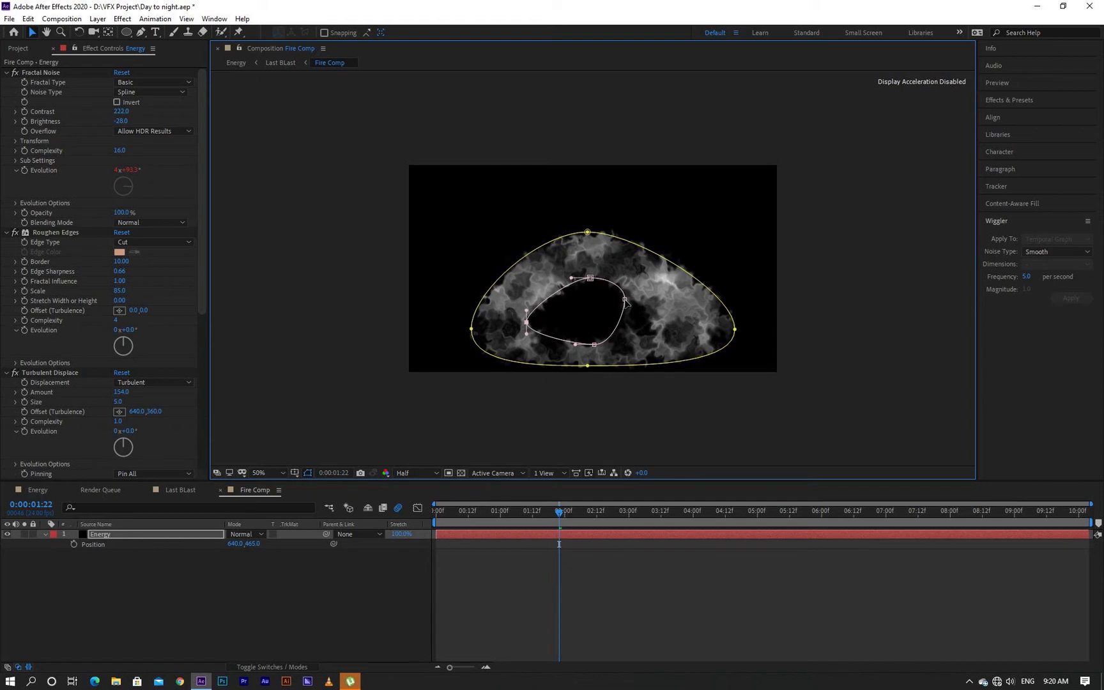
pyautogui.moveTo(625, 300); pyautogui.dragTo(671, 328)
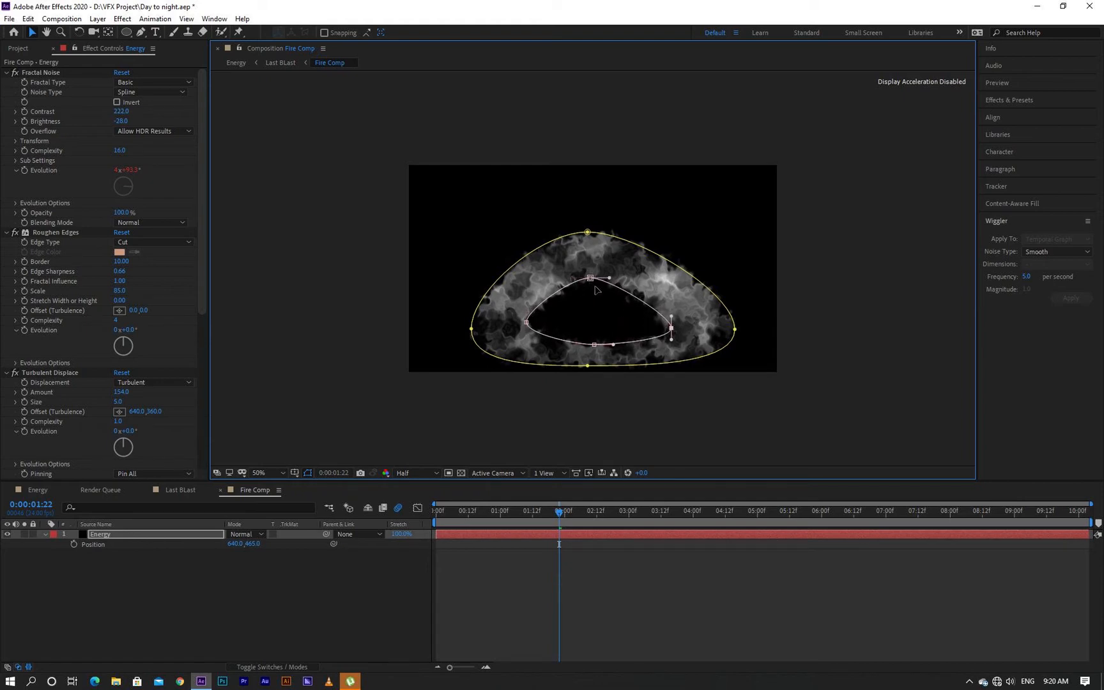
pyautogui.moveTo(589, 278); pyautogui.dragTo(586, 260)
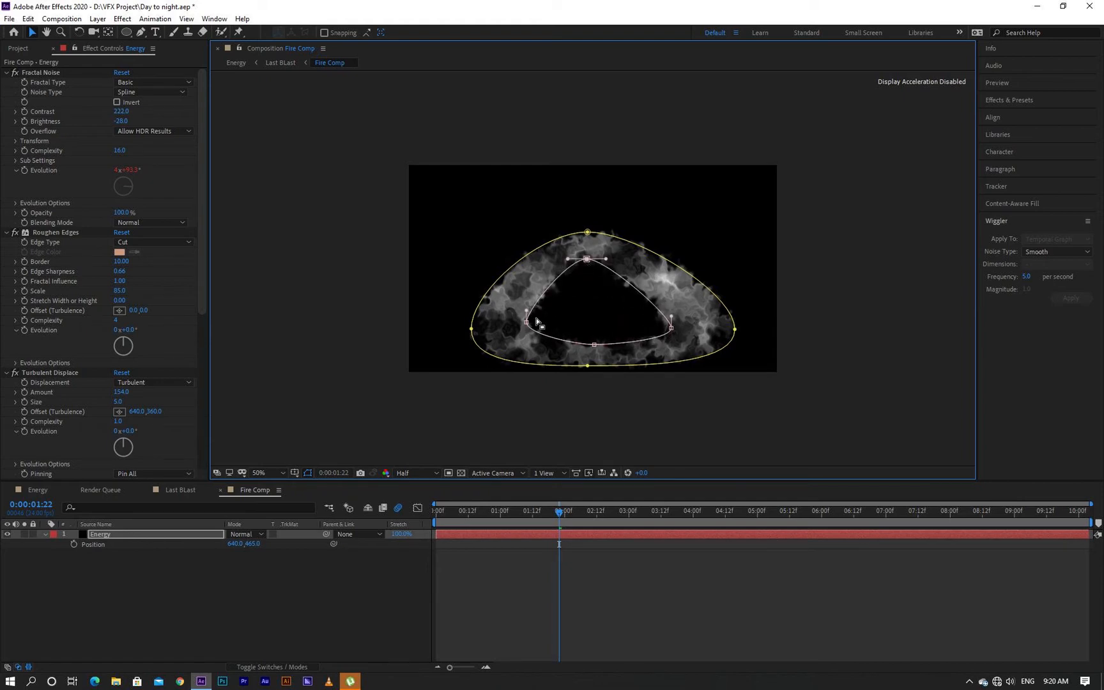
pyautogui.moveTo(522, 325); pyautogui.dragTo(517, 327)
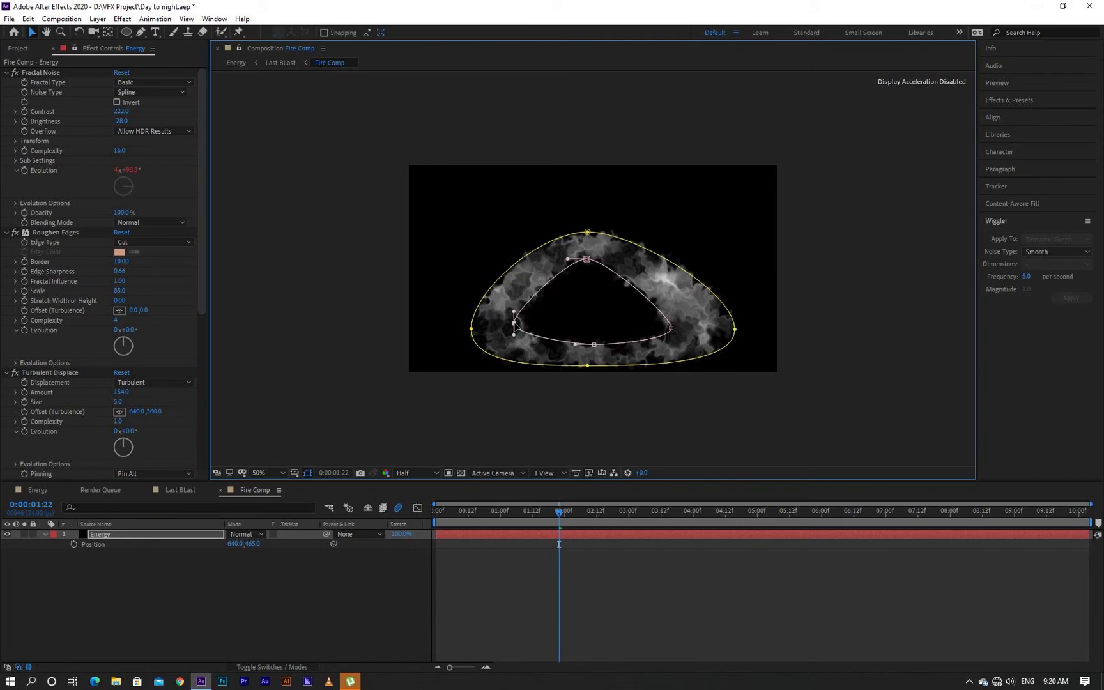
pyautogui.moveTo(670, 331); pyautogui.dragTo(703, 329)
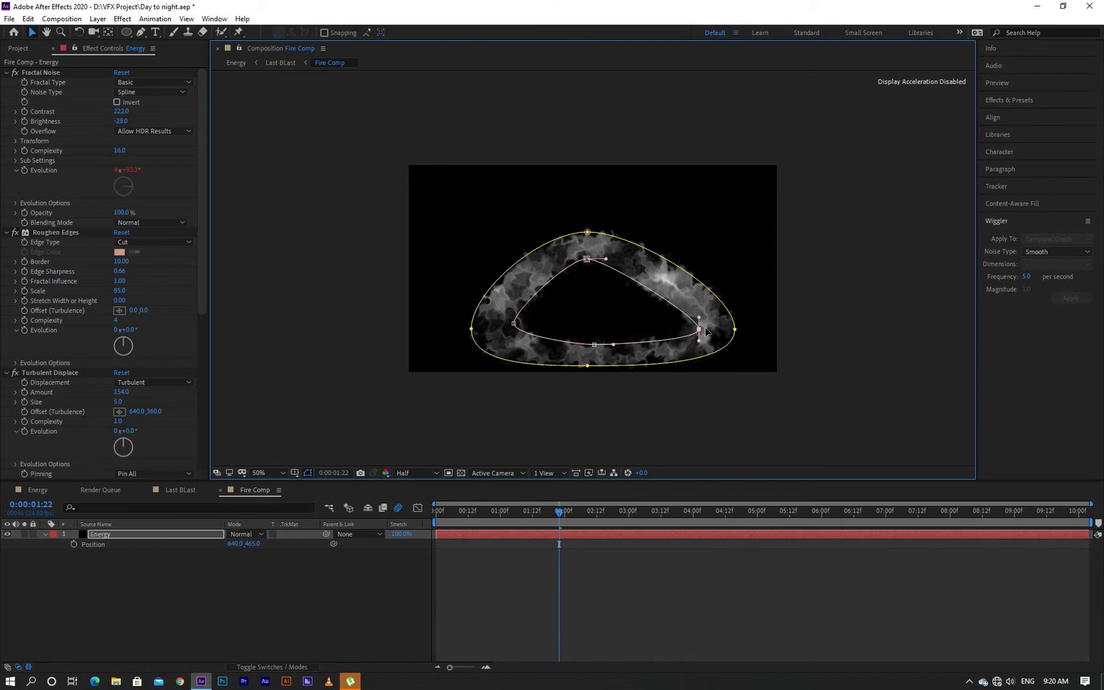
pyautogui.moveTo(588, 260); pyautogui.dragTo(597, 288)
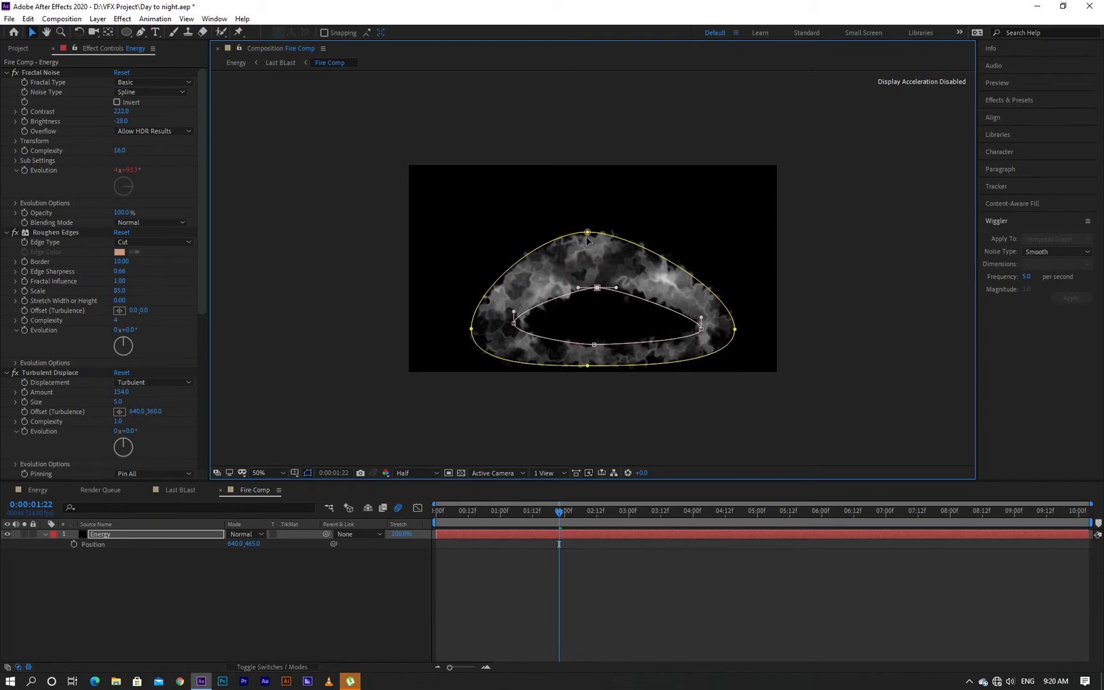
pyautogui.moveTo(587, 233); pyautogui.dragTo(598, 271)
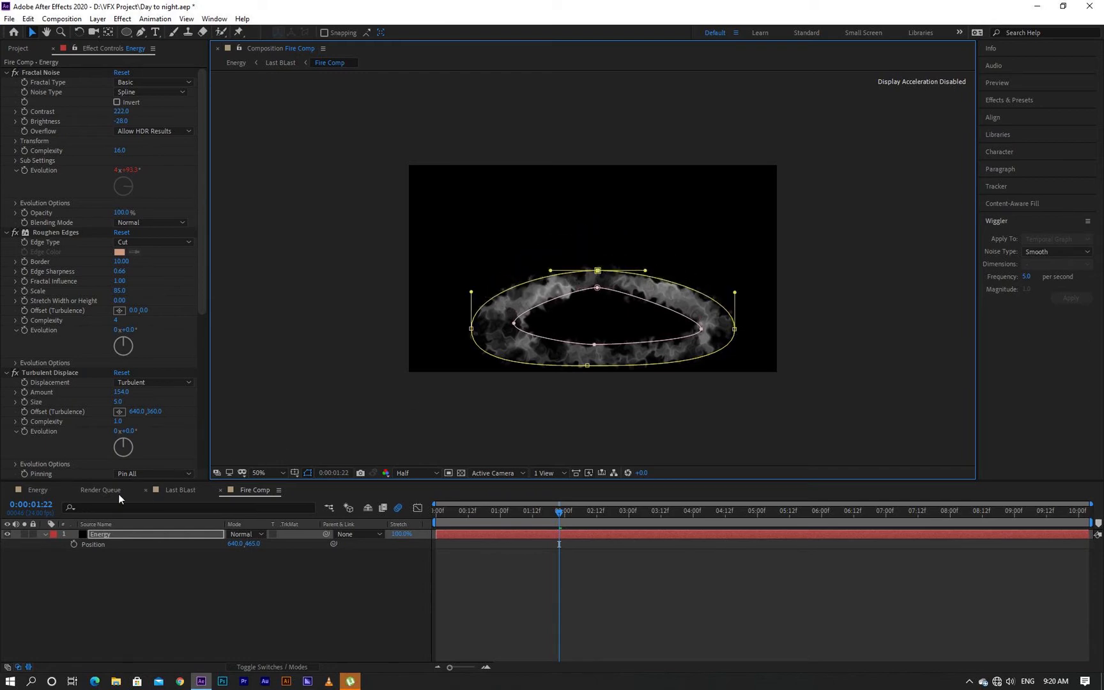
# - Play the Energy composition from the start to check the reshaped ring of fire
pyautogui.click(42, 491)
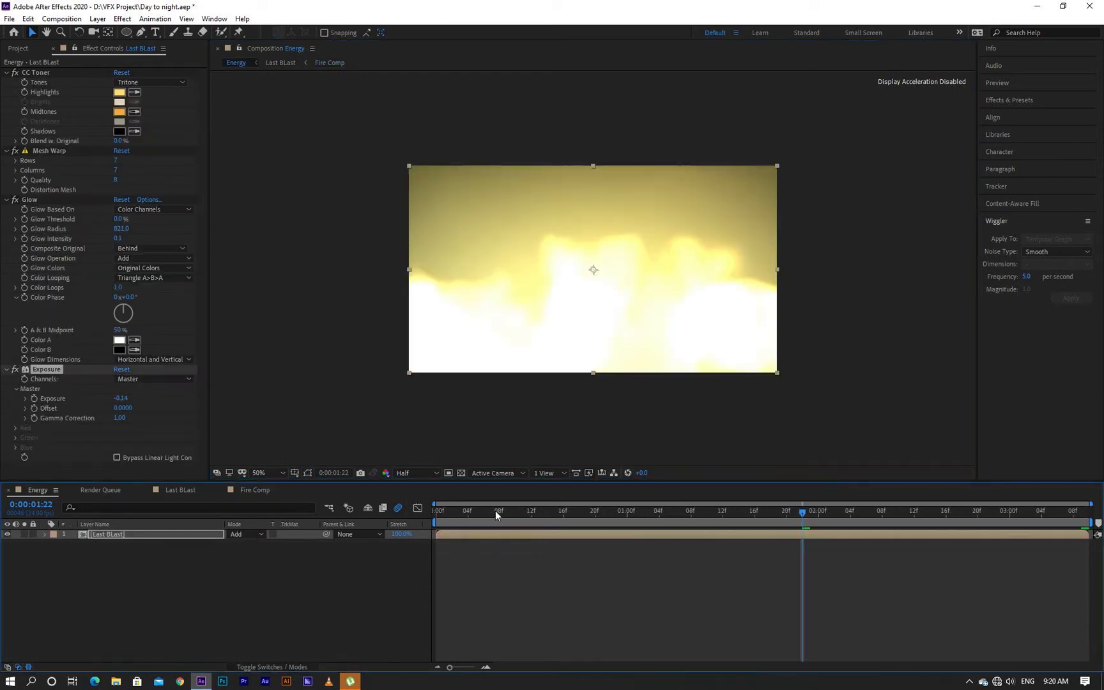
pyautogui.moveTo(495, 511); pyautogui.dragTo(437, 511)
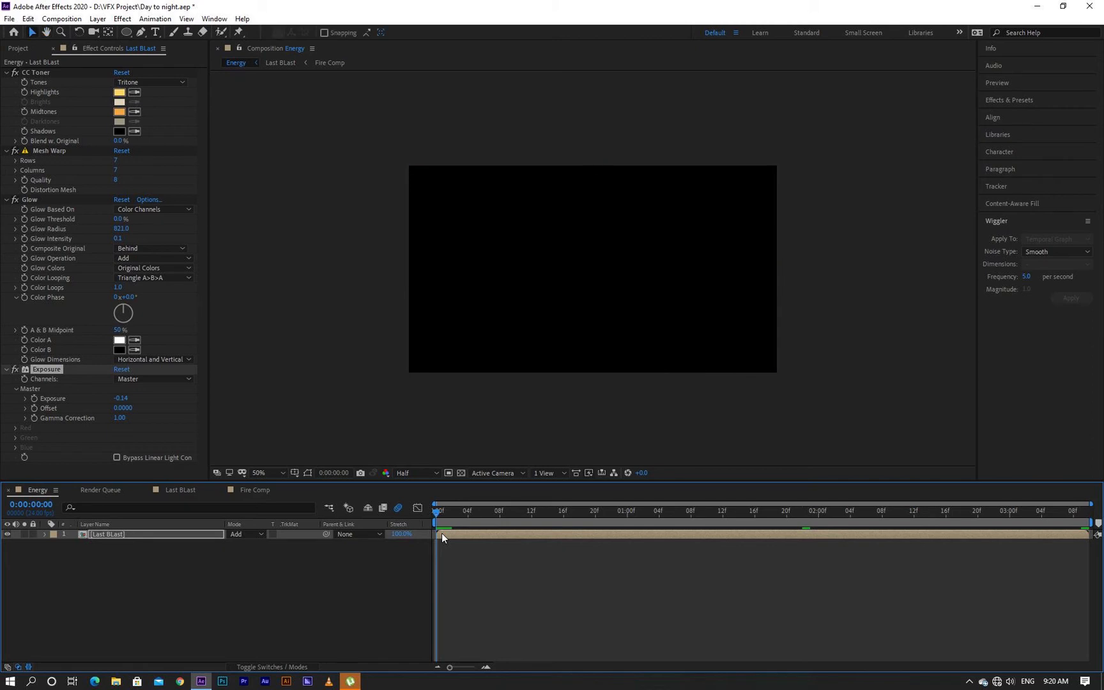
pyautogui.press('space')
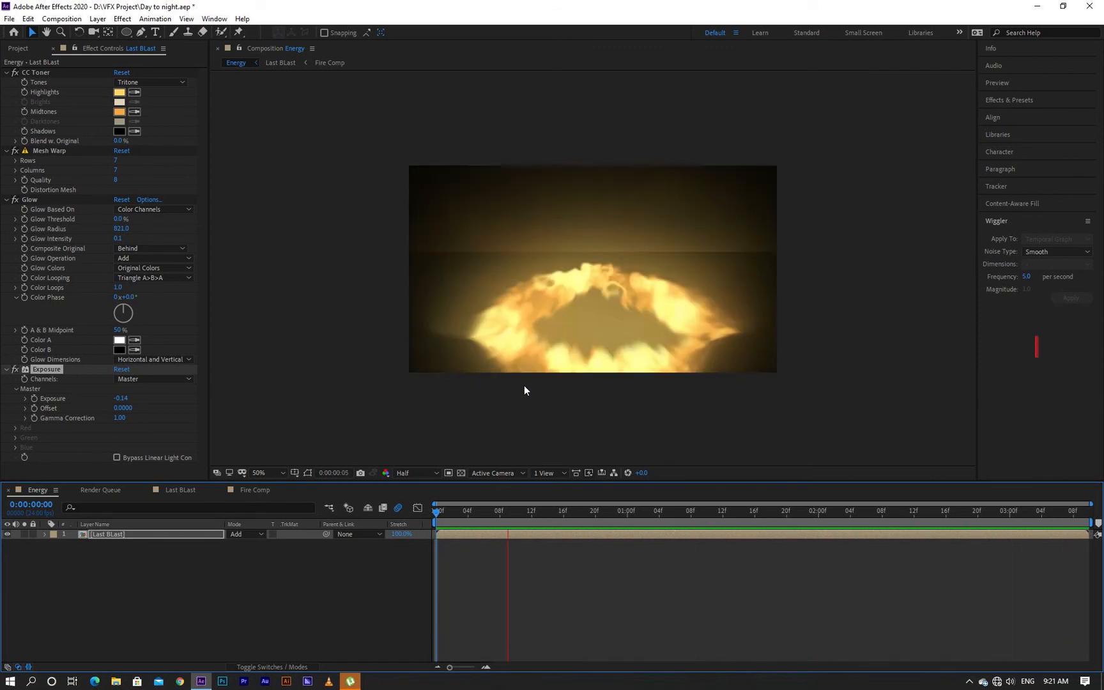
pyautogui.press('space')
# - In the Last BLast composition, set Fire Comp's final Scale keyframe at 0:00:03:09 to 2000% and preview the expansion
pyautogui.doubleClick(190, 536)
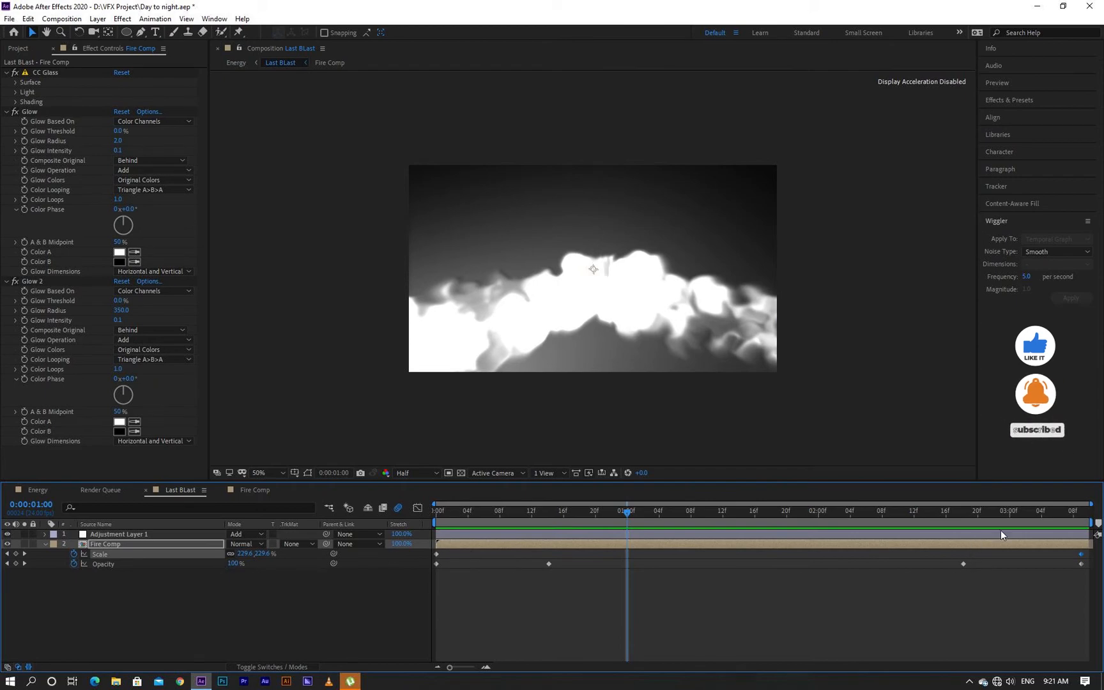
pyautogui.moveTo(1024, 514); pyautogui.dragTo(1082, 518)
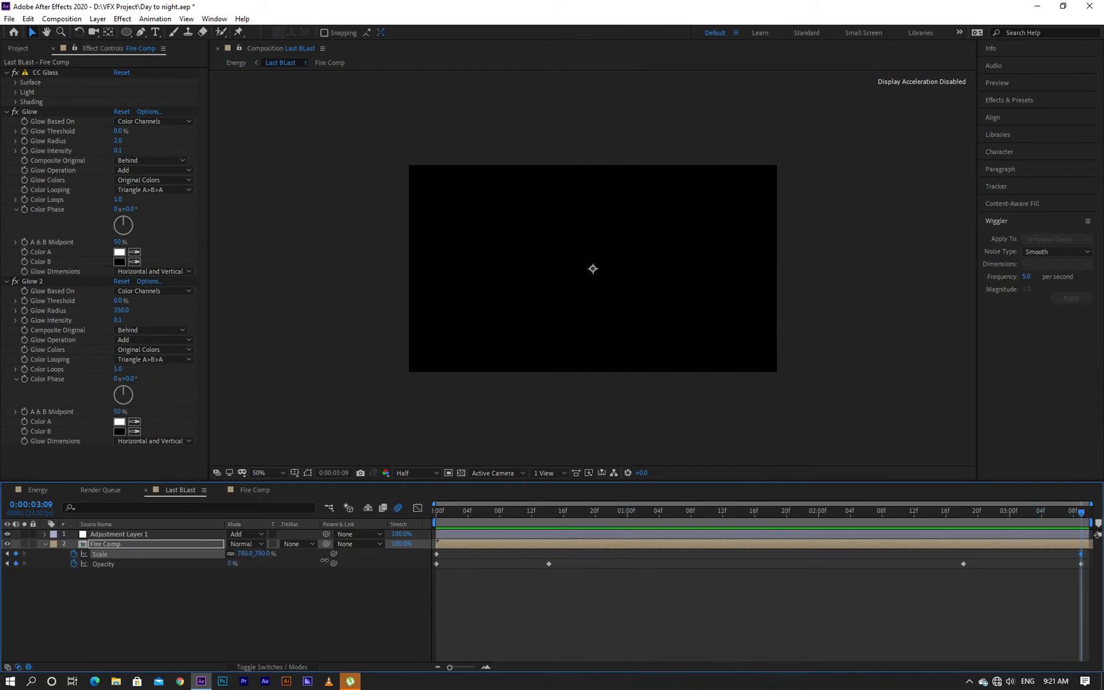
pyautogui.moveTo(324, 560); pyautogui.dragTo(469, 561)
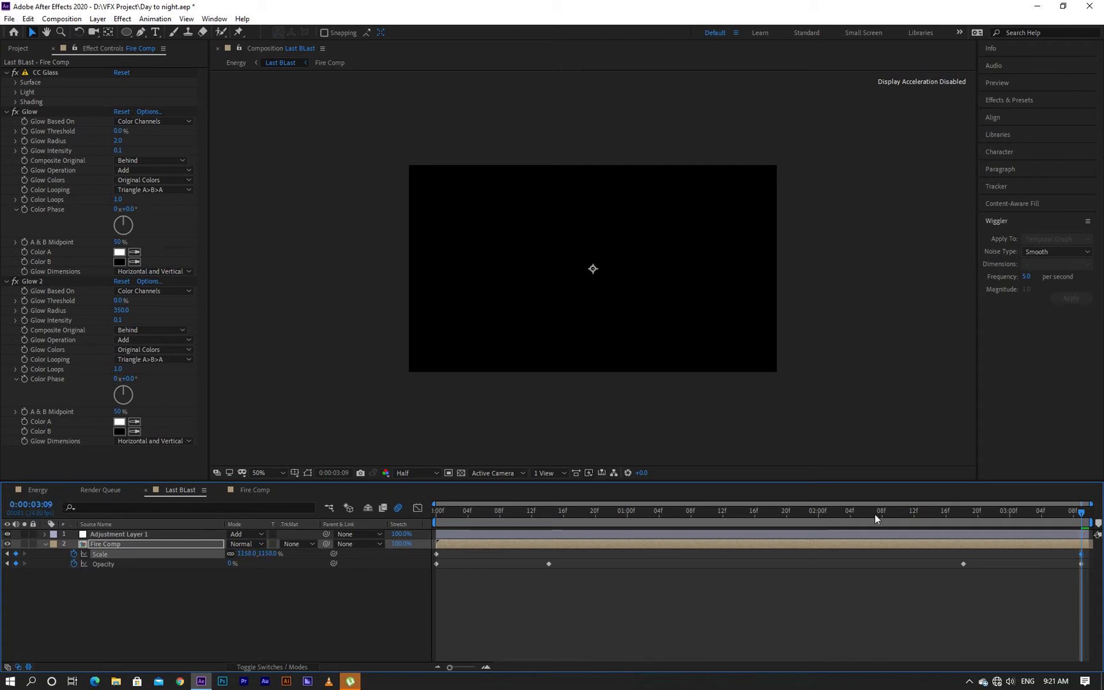
pyautogui.moveTo(874, 514); pyautogui.dragTo(569, 545)
pyautogui.press('space')
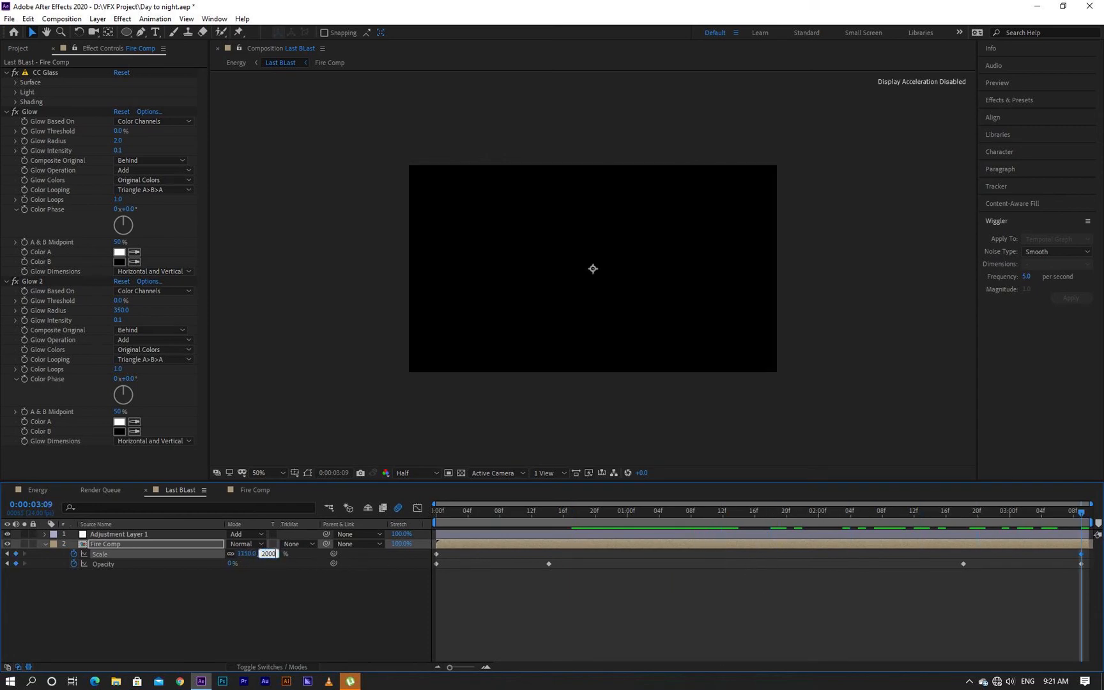
pyautogui.write('2000')
pyautogui.press('Return')
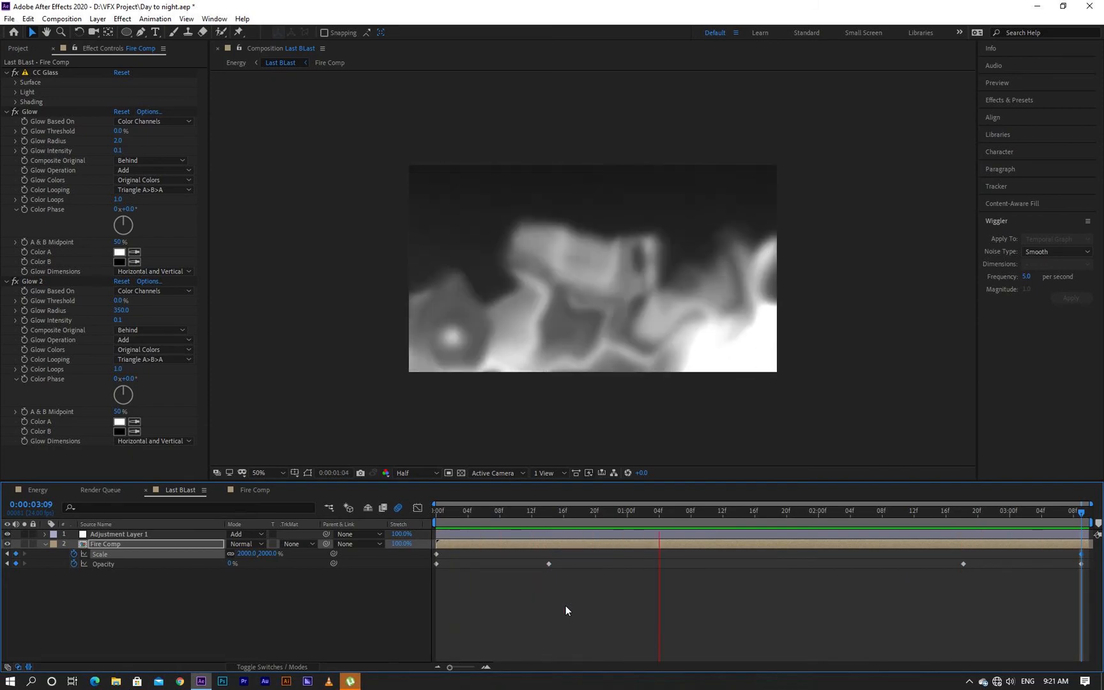
pyautogui.press('space')
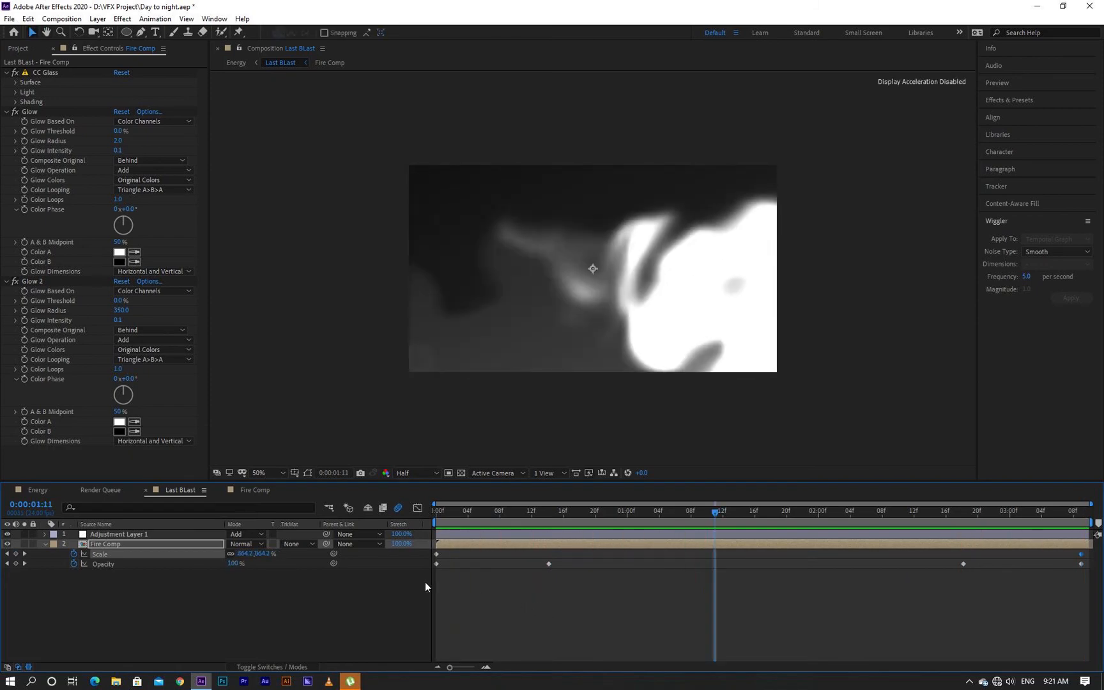
# - Play the Energy composition from its first frame to examine the faster expansion of the blast
pyautogui.click(36, 490)
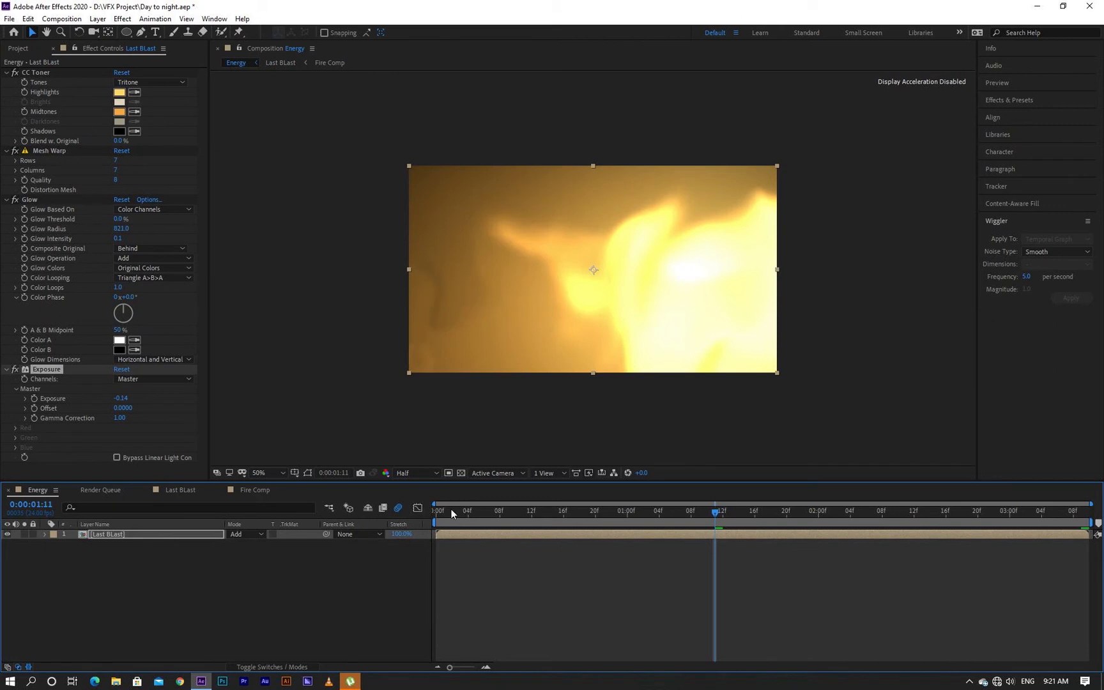
pyautogui.click(434, 512)
pyautogui.press('space')
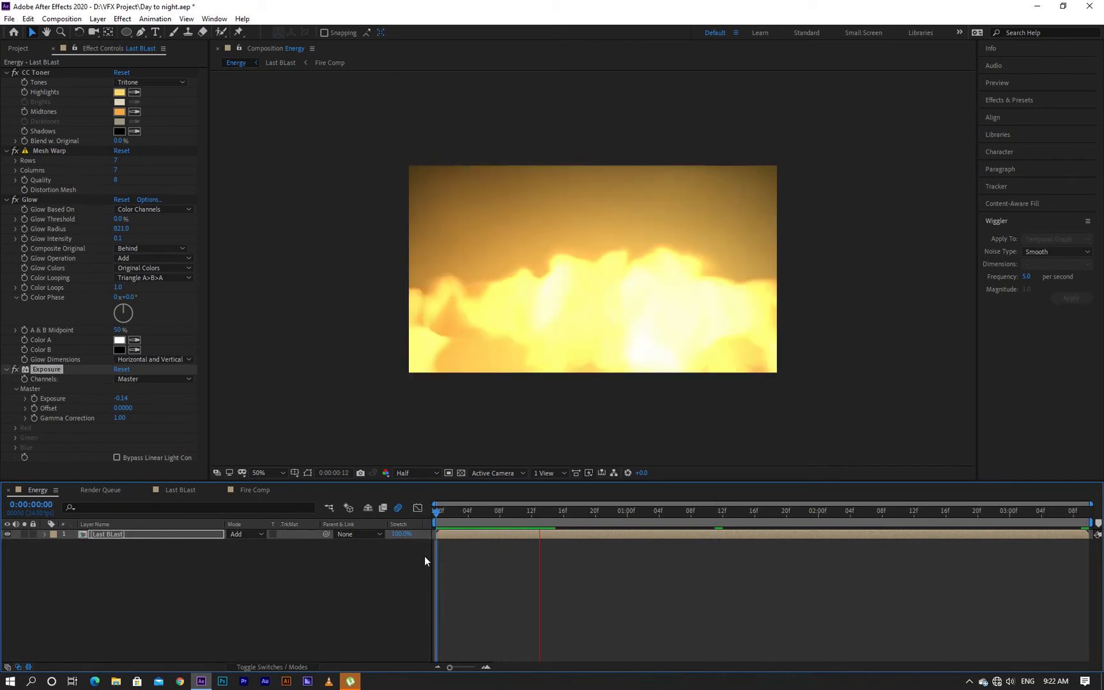
pyautogui.press('space')
# - Open the nested Fire Comp composition, duplicate its Energy layer and reduce the copy's Scale to 63%
pyautogui.doubleClick(134, 534)
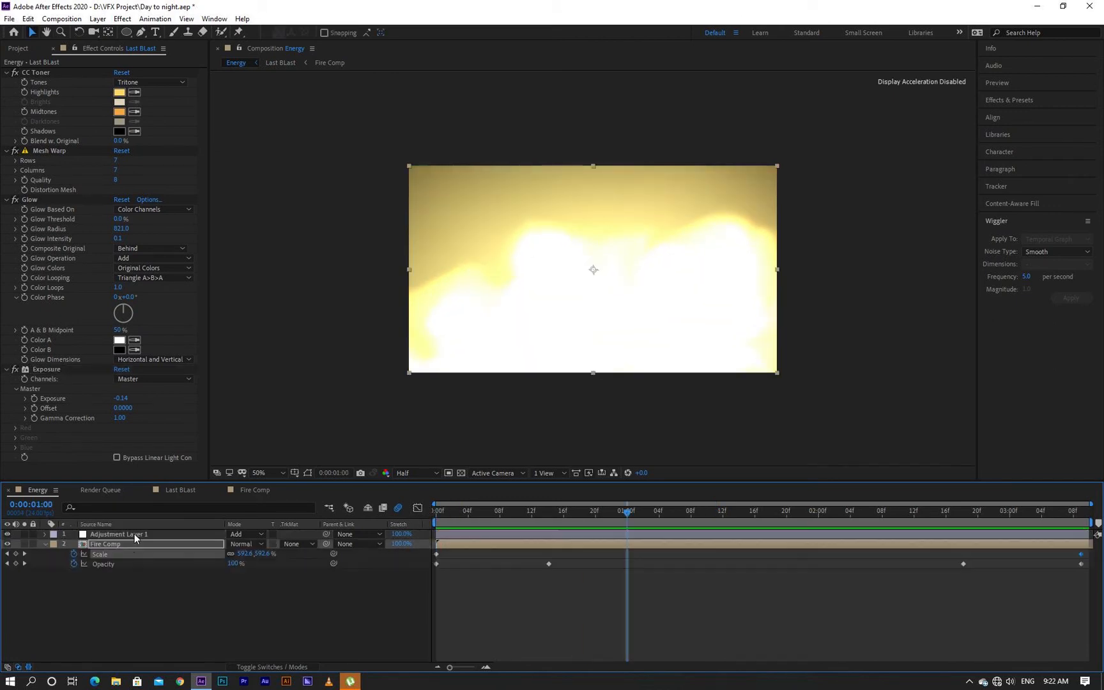
pyautogui.doubleClick(124, 544)
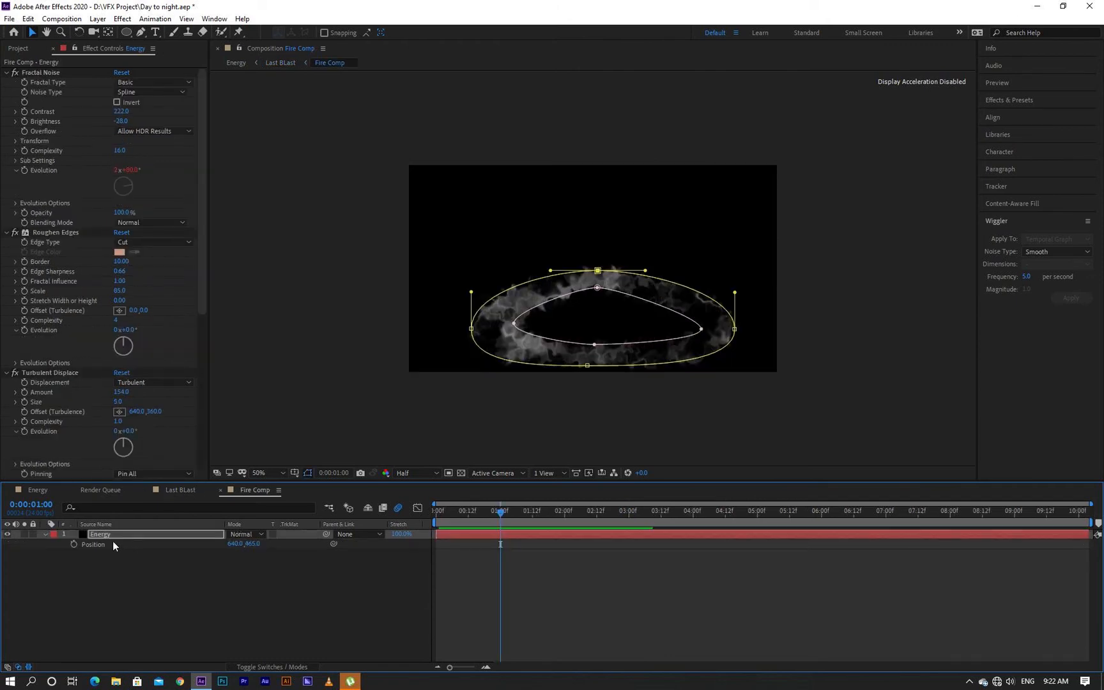
pyautogui.click(113, 539)
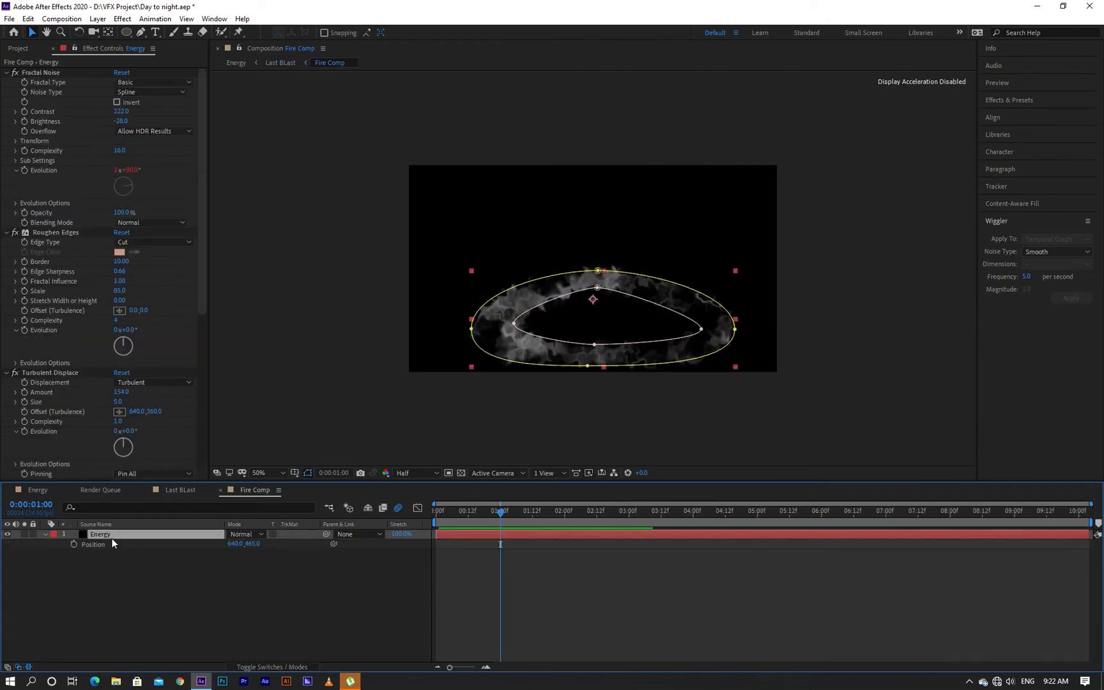
pyautogui.hotkey('ctrl', 'd')
pyautogui.press('s')
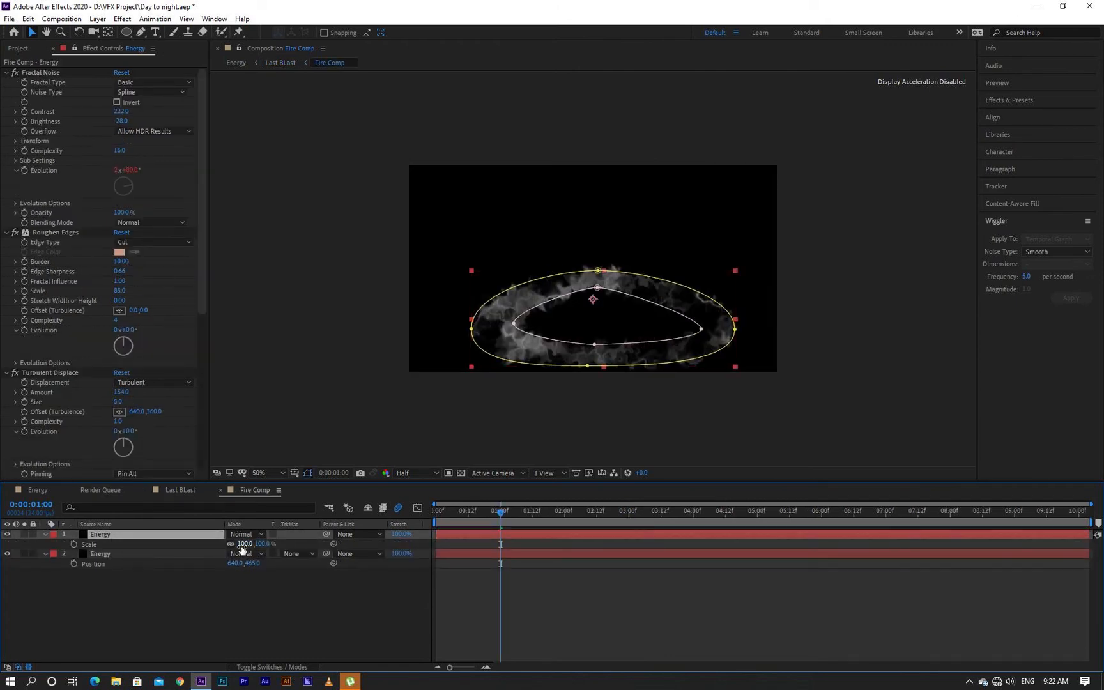
pyautogui.moveTo(242, 544); pyautogui.dragTo(216, 544)
# - Set the duplicated Energy layer's blending mode to Add and its Scale to 56%
pyautogui.click(255, 534)
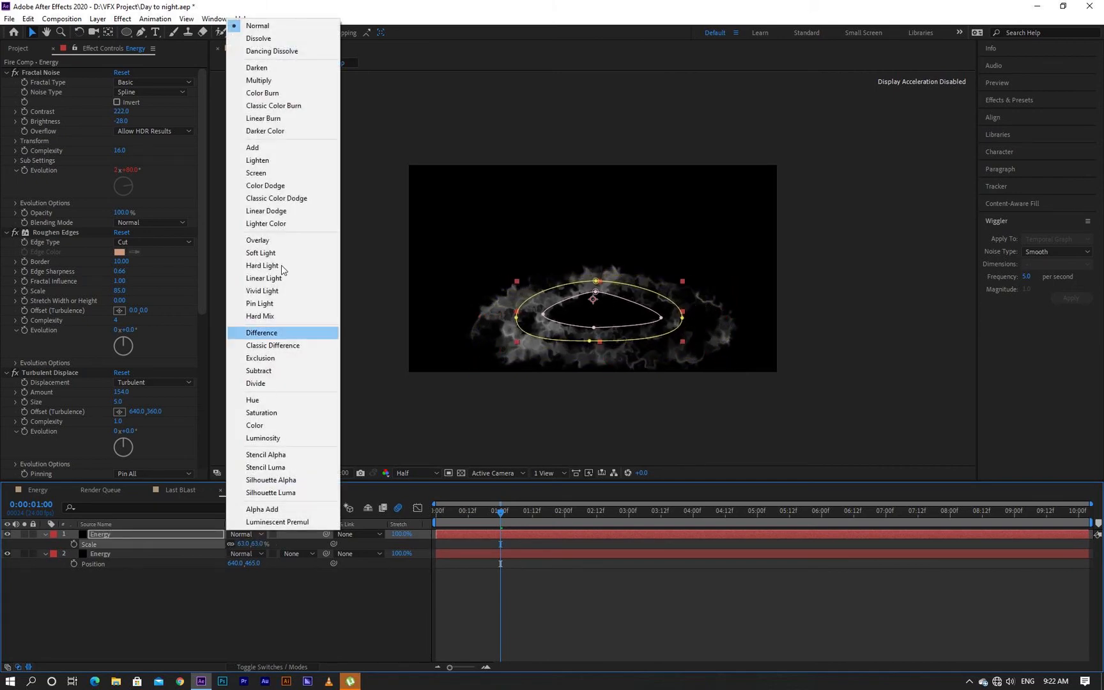
pyautogui.click(269, 147)
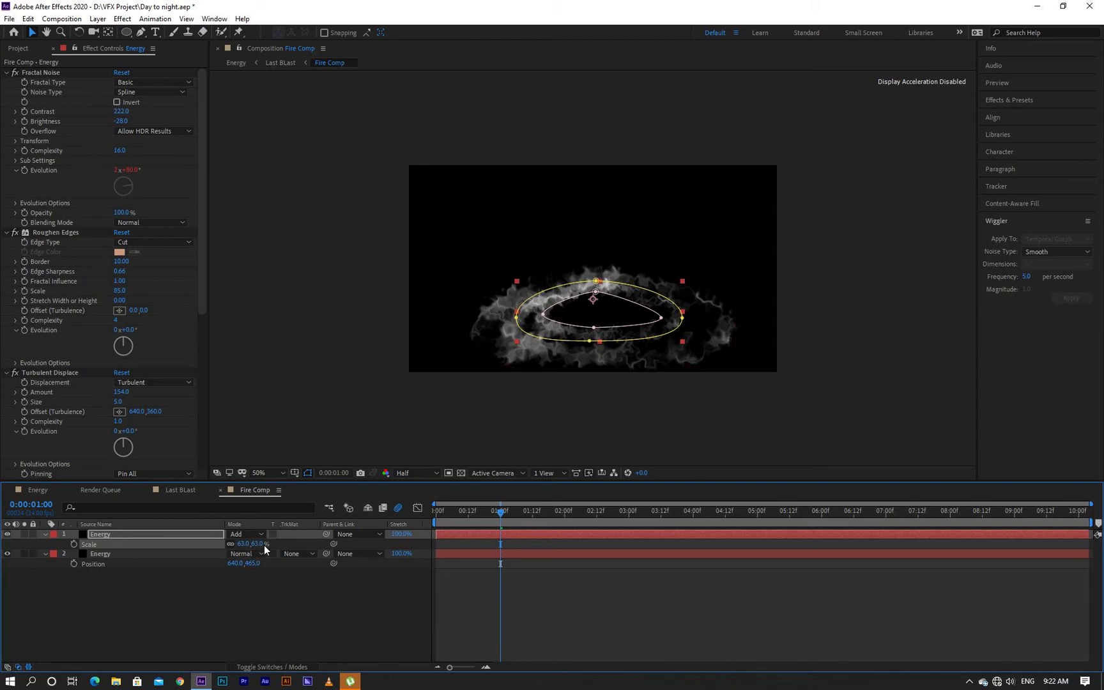
pyautogui.moveTo(256, 543); pyautogui.dragTo(251, 544)
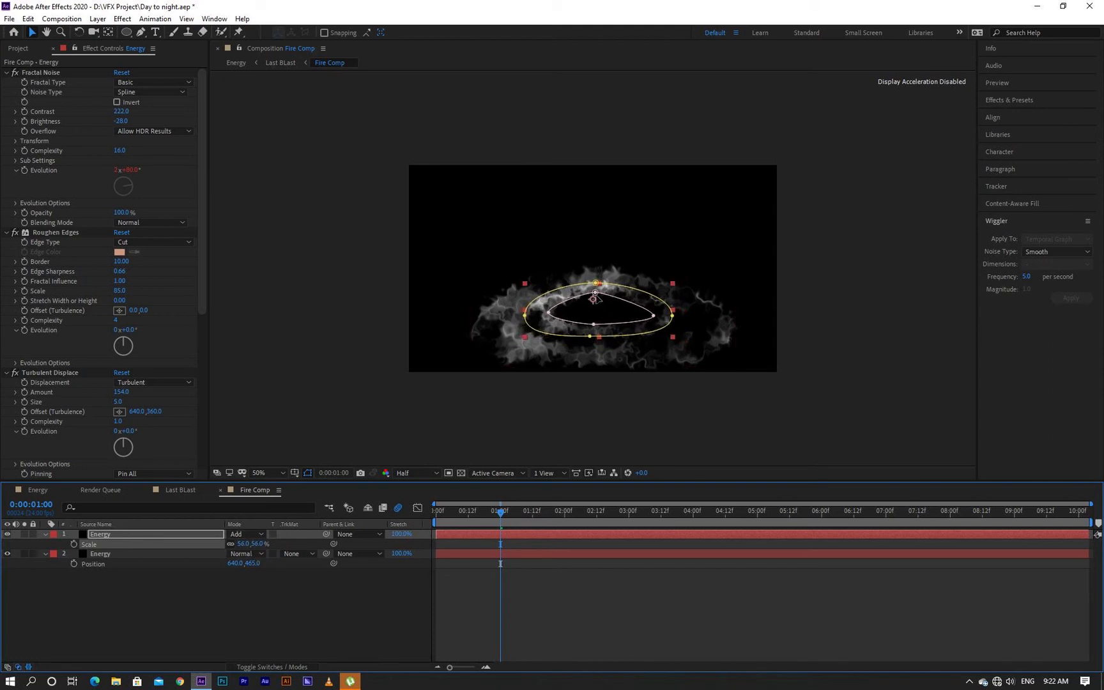
# - Tighten the duplicate Energy layer's inner and outer masks into a smaller ring, and return to the Energy composition
pyautogui.moveTo(595, 292); pyautogui.dragTo(574, 313)
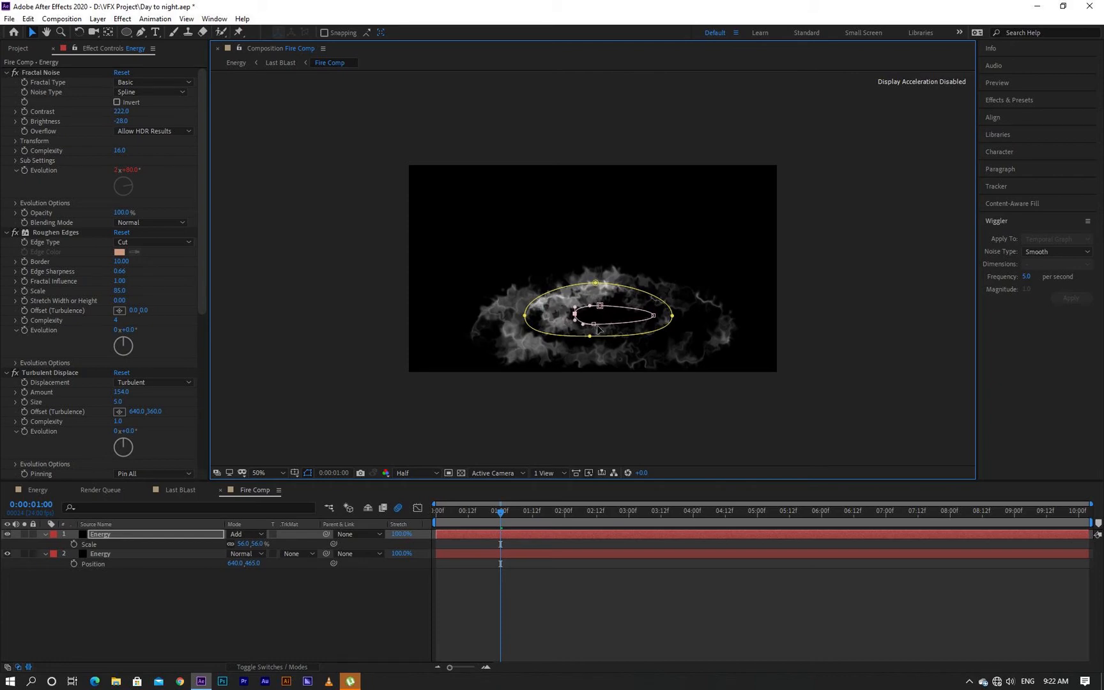
pyautogui.moveTo(653, 316); pyautogui.dragTo(606, 301)
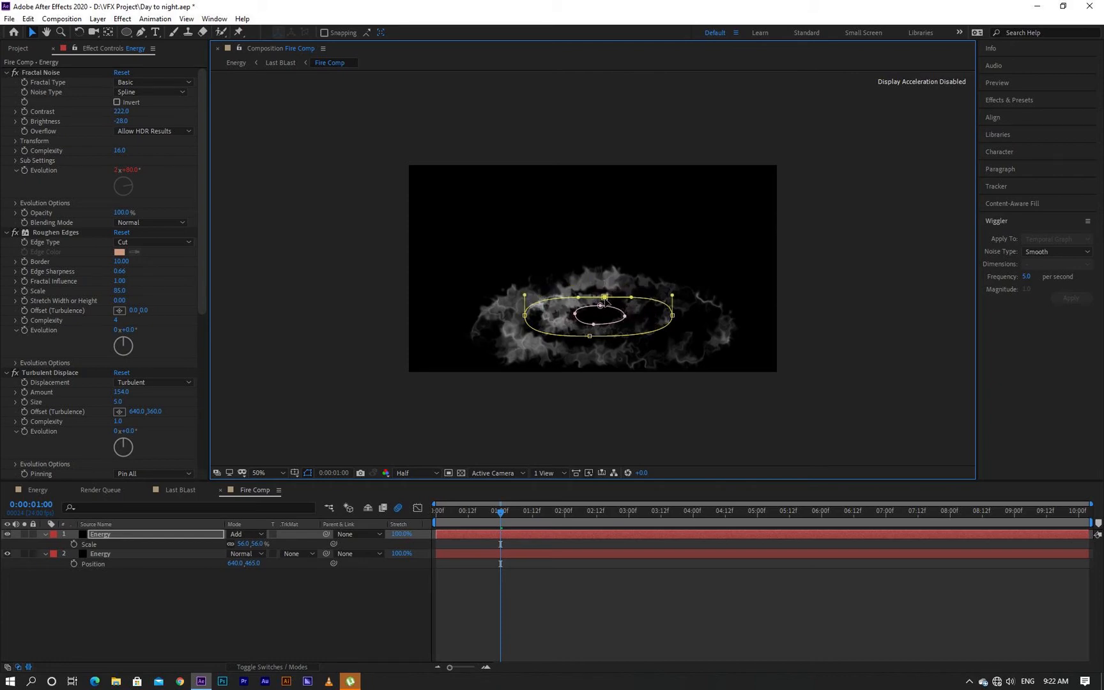
pyautogui.moveTo(524, 318); pyautogui.dragTo(543, 320)
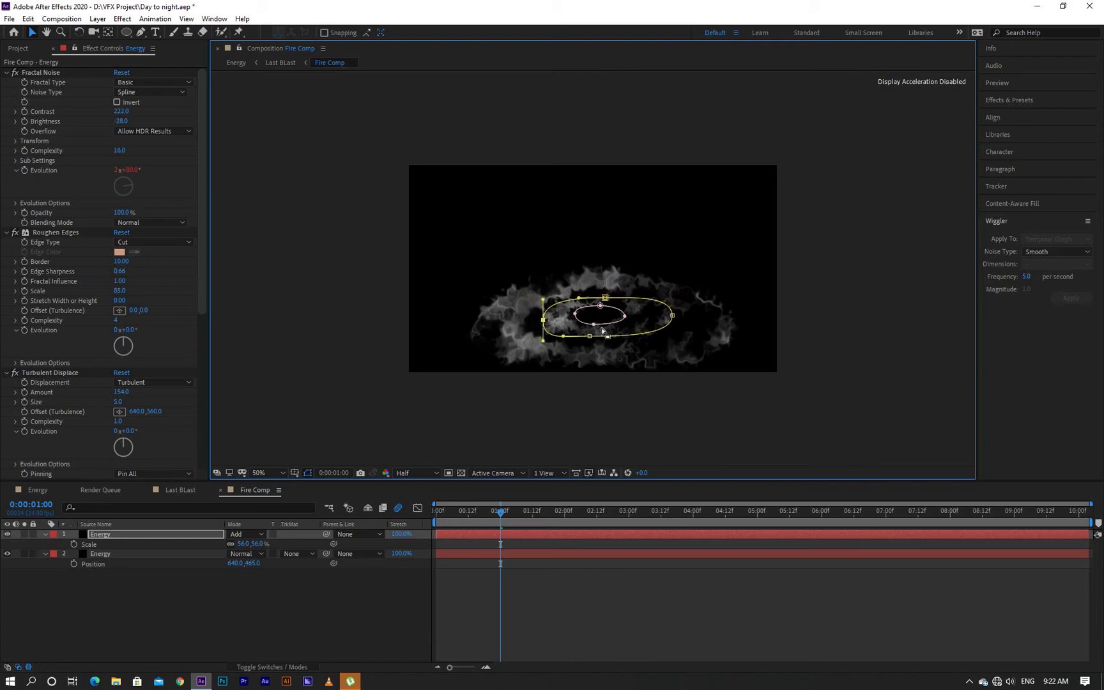
pyautogui.moveTo(673, 316); pyautogui.dragTo(666, 318)
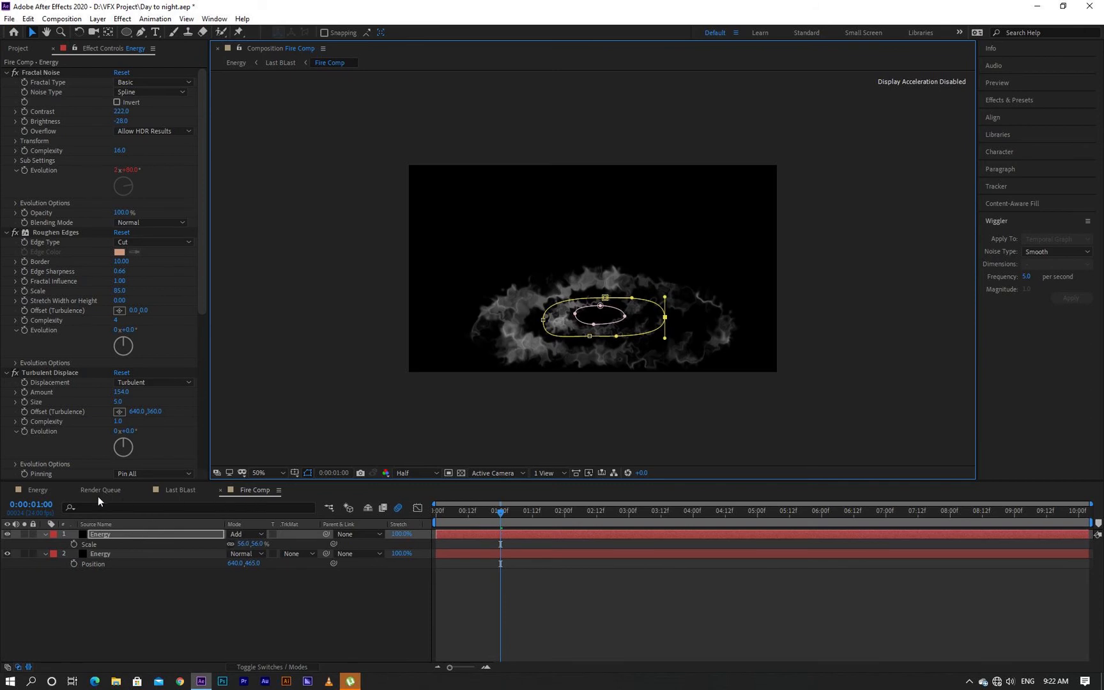
pyautogui.click(49, 489)
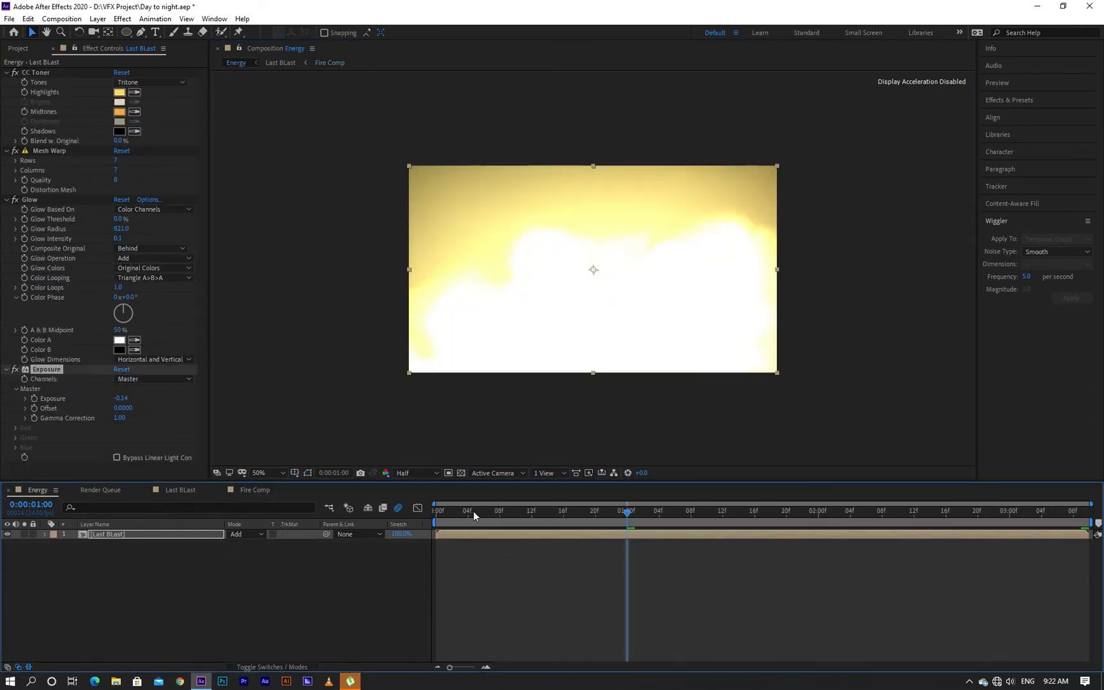
# - Play the Energy composition from its first frame to examine the reshaped blast, and stop at 0:00:00:09
pyautogui.click(435, 512)
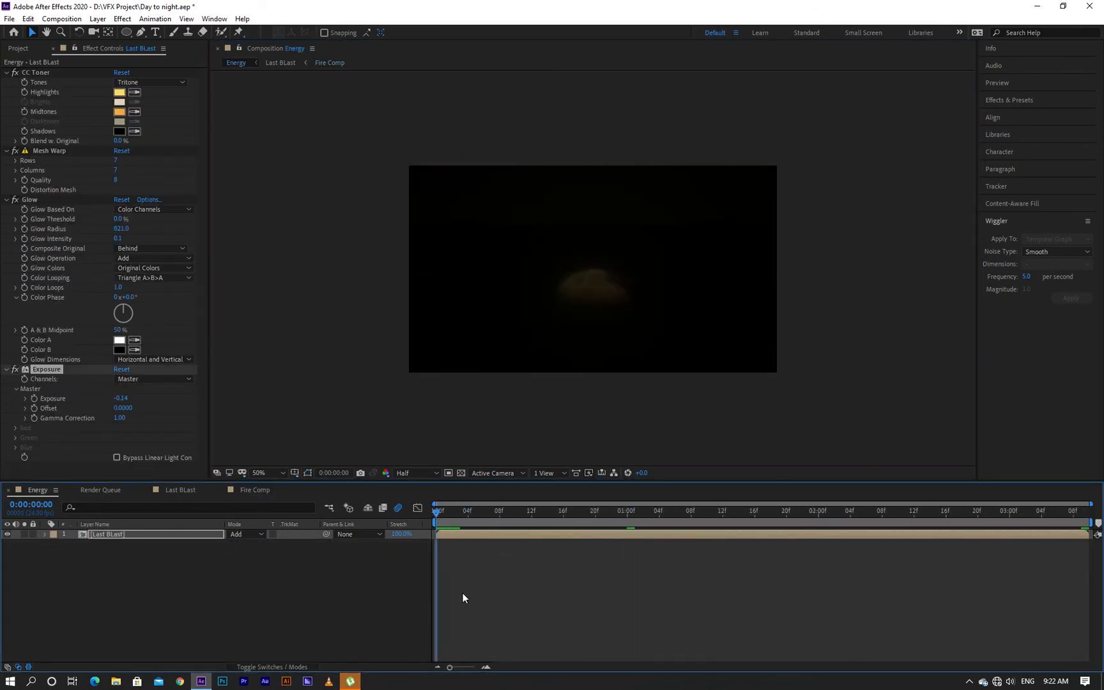
pyautogui.press('space')
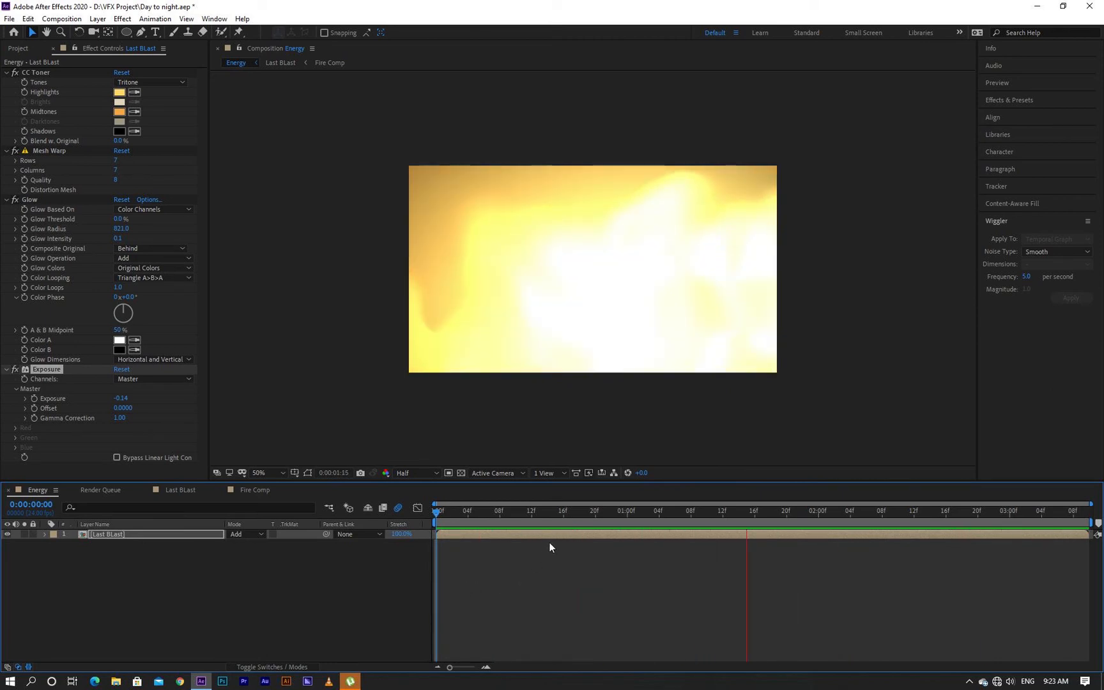
pyautogui.moveTo(572, 511); pyautogui.dragTo(539, 535)
pyautogui.moveTo(474, 535); pyautogui.dragTo(508, 537)
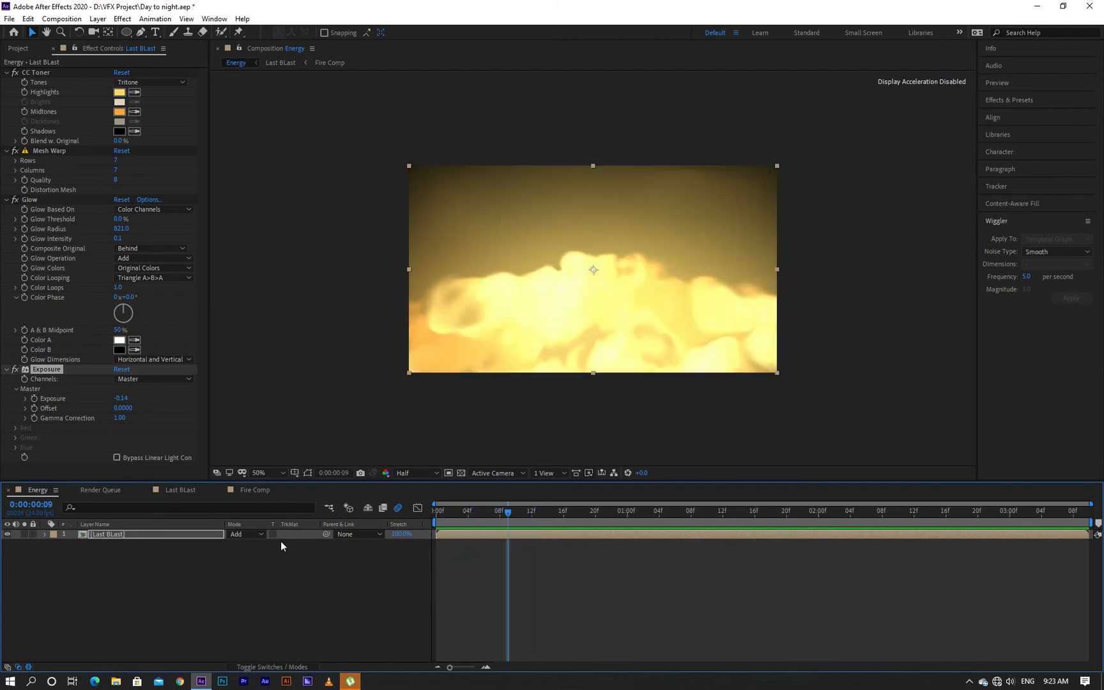
# - Open the nested Last BLast composition and move the Fire Comp layer's second Opacity keyframe earlier to 0:00:00:08
pyautogui.doubleClick(177, 536)
pyautogui.click(133, 548)
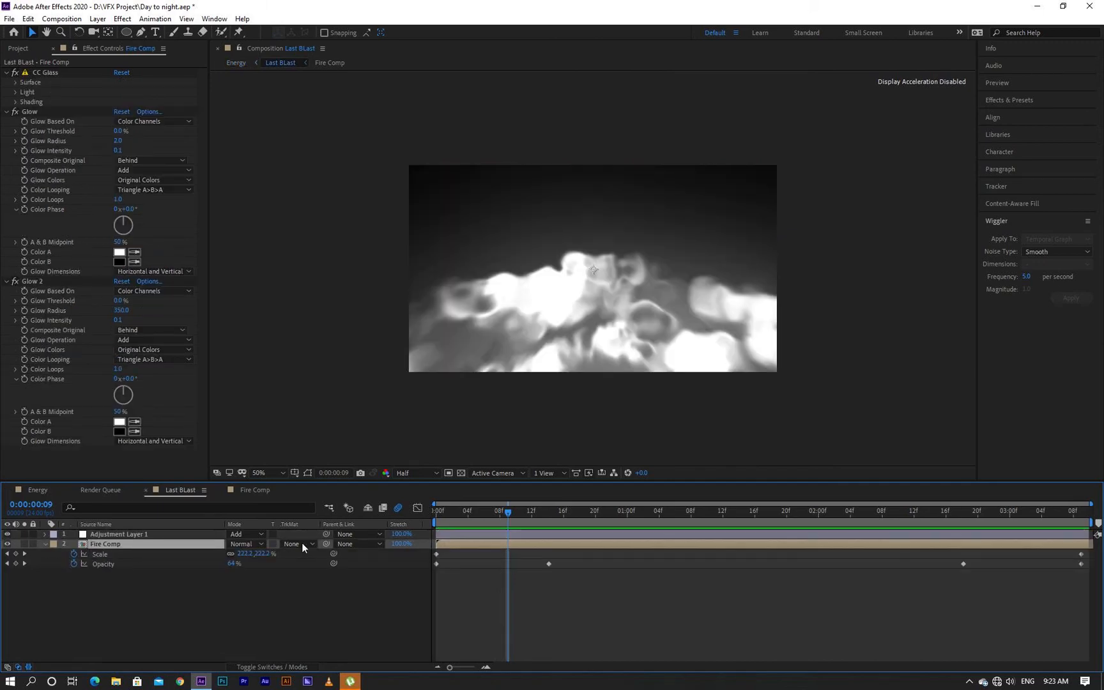
pyautogui.moveTo(507, 513); pyautogui.dragTo(446, 516)
pyautogui.click(549, 564)
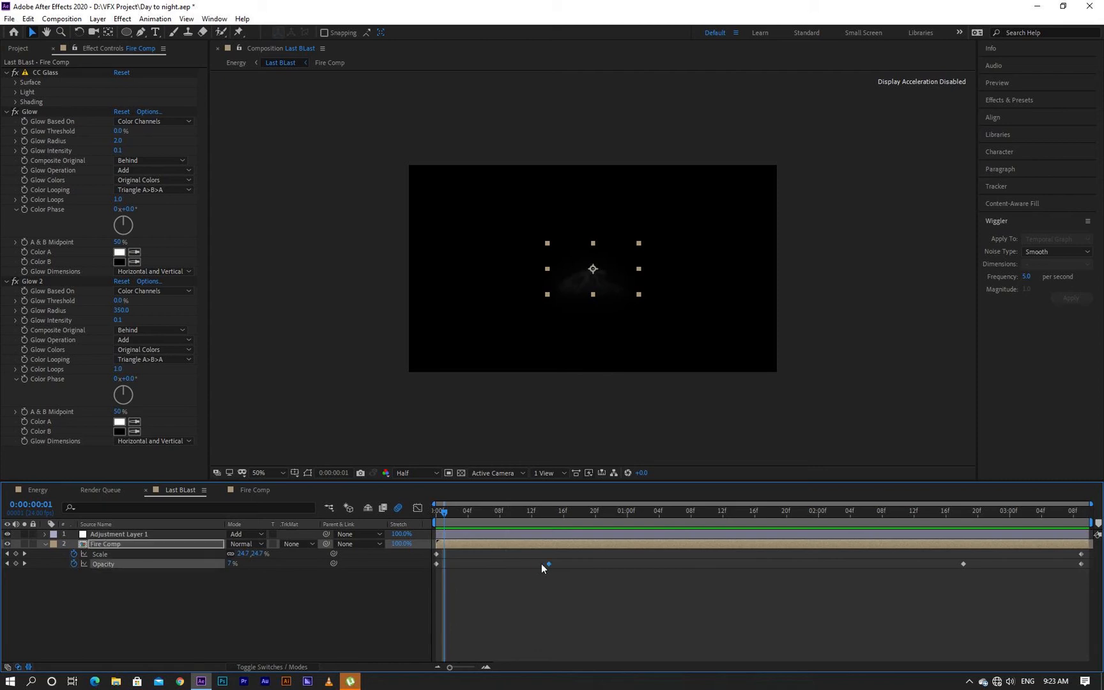
pyautogui.moveTo(511, 563); pyautogui.dragTo(496, 564)
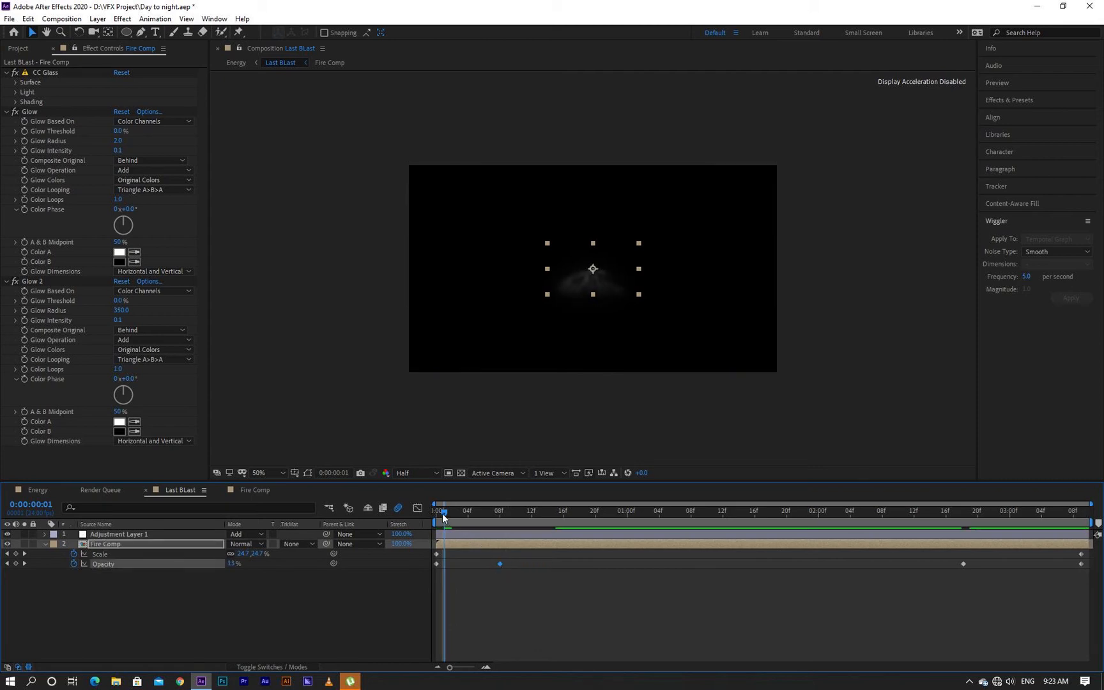
# - Set the Fire Comp layer's final Scale keyframe at 0:00:03:09 to 1200%
pyautogui.moveTo(443, 513); pyautogui.dragTo(1087, 517)
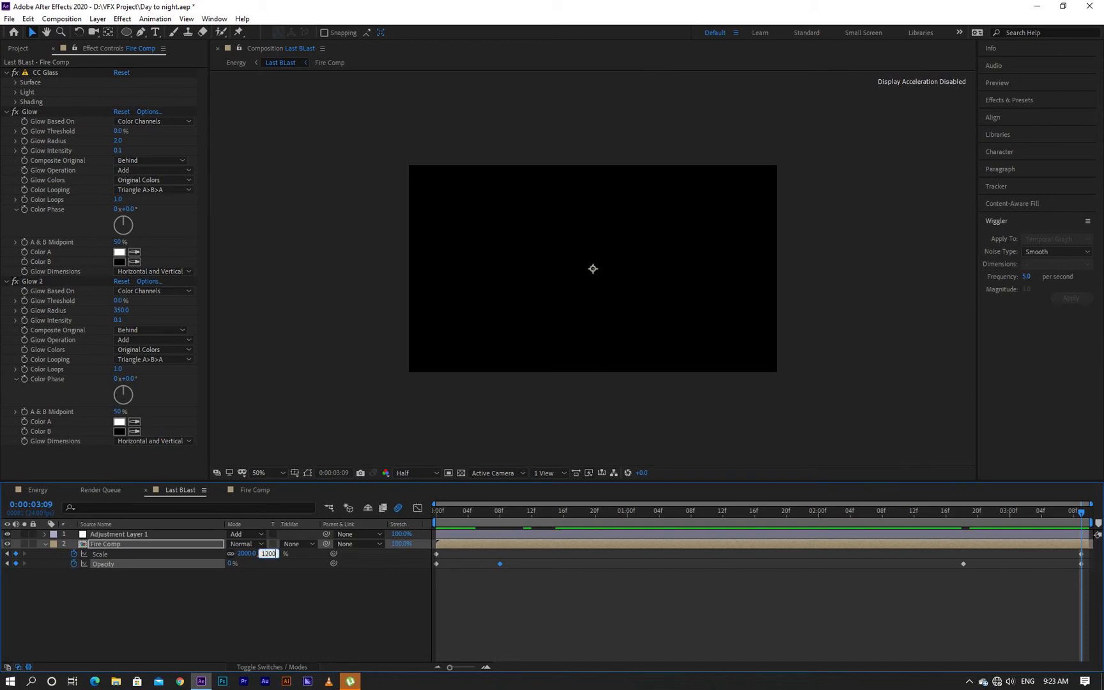
pyautogui.press('Return')
pyautogui.moveTo(953, 511); pyautogui.dragTo(875, 530)
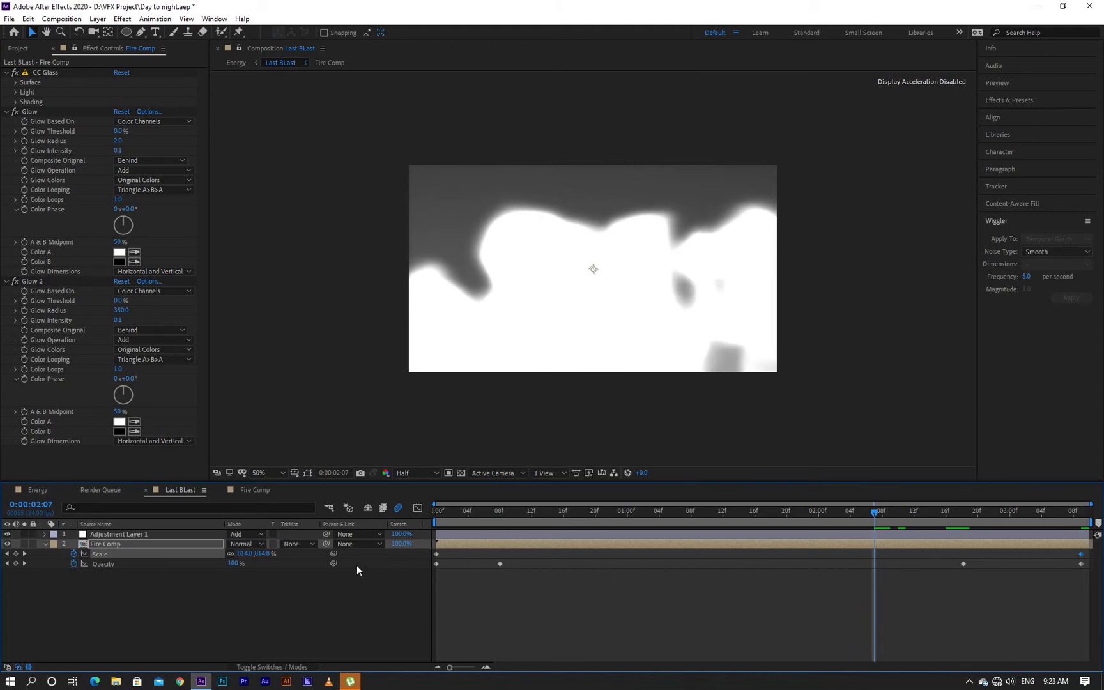
# - Try lowering the Fire Comp layer's Position to 640, 535, preview the motion, and reset the Position
pyautogui.press('p')
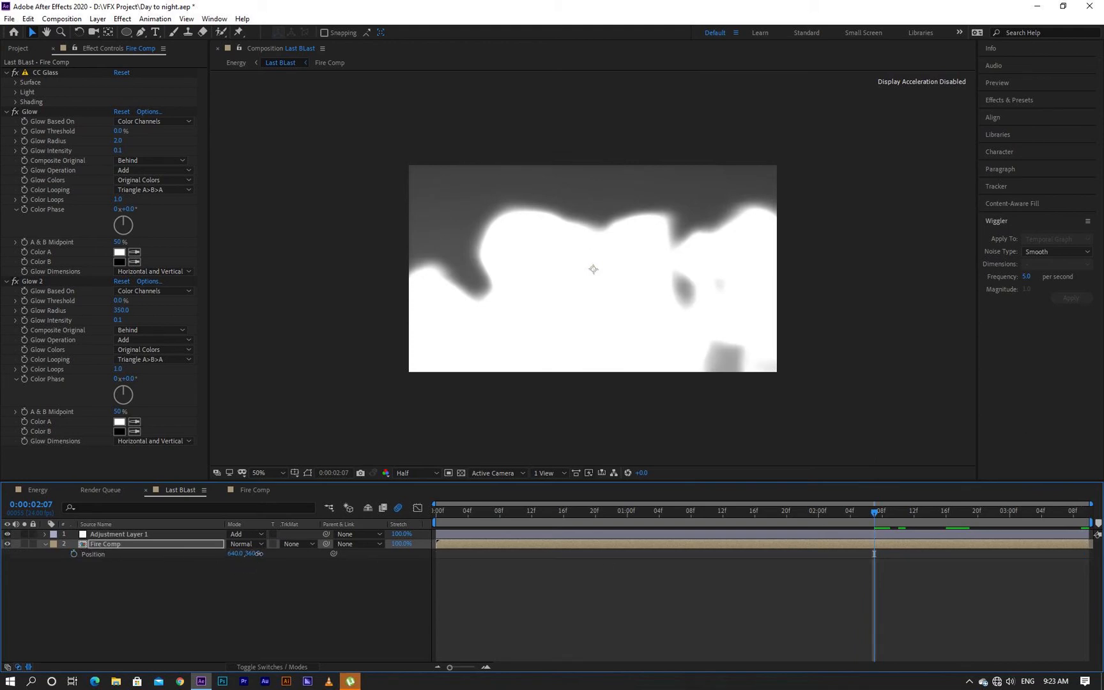
pyautogui.moveTo(258, 553); pyautogui.dragTo(348, 558)
pyautogui.press('space')
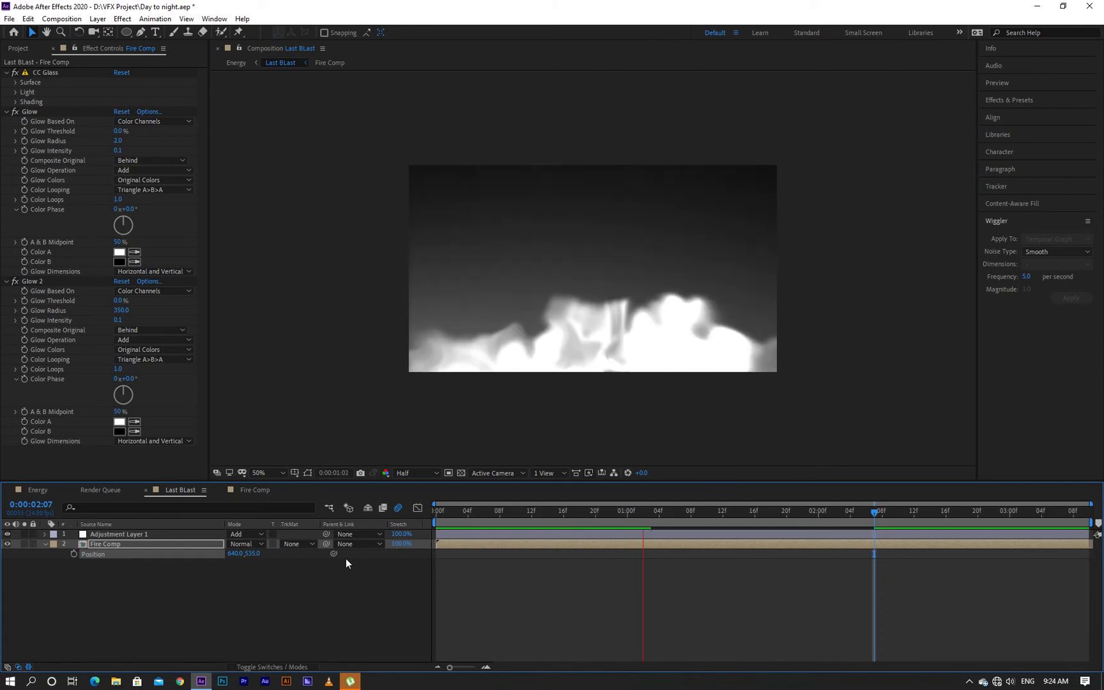
pyautogui.press('space')
pyautogui.moveTo(520, 516); pyautogui.dragTo(335, 542)
pyautogui.rightClick(135, 558)
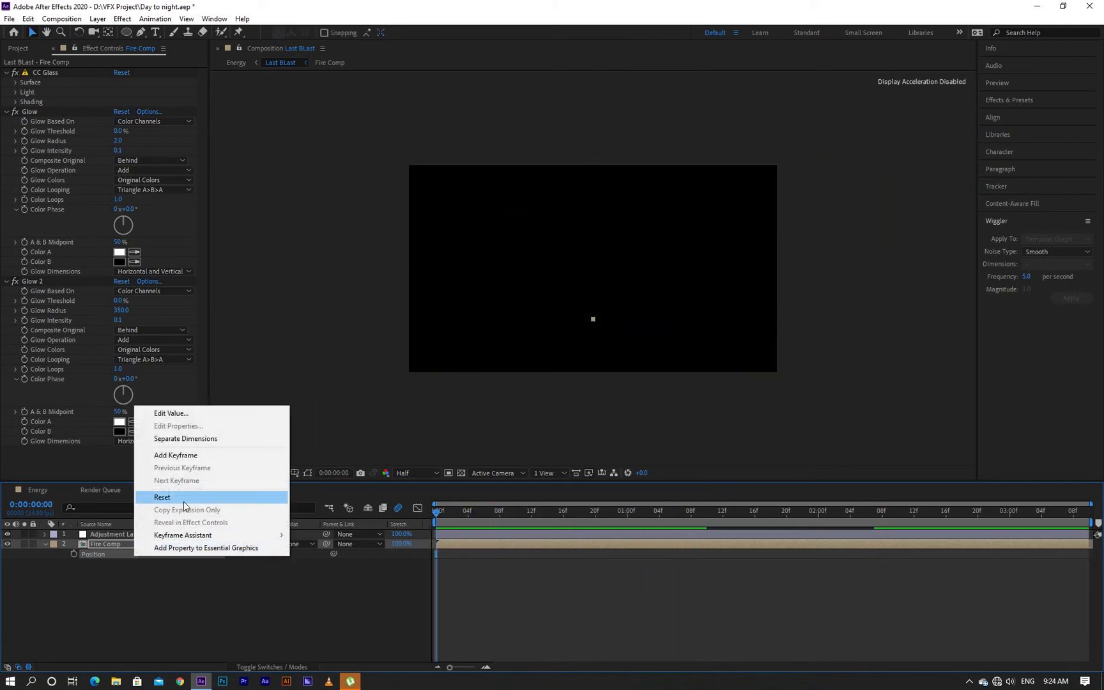
pyautogui.click(153, 496)
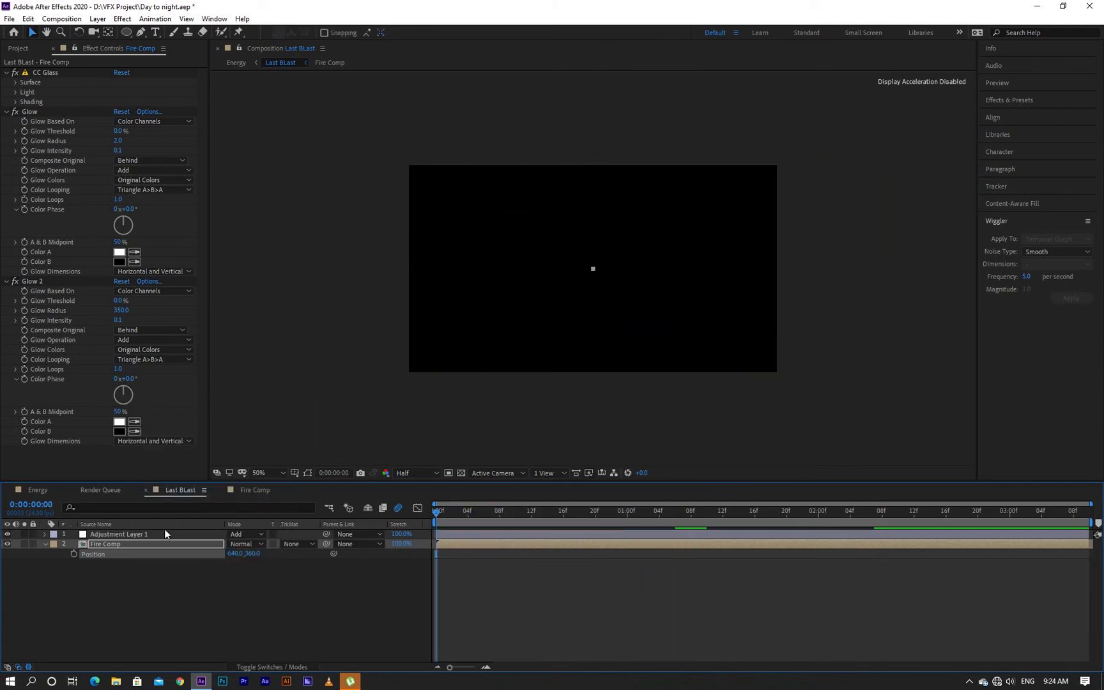
# - Animate the Fire Comp layer's Position from 640, 360 at the first frame down to 640, 847 at the end of the layer
pyautogui.click(75, 554)
pyautogui.moveTo(438, 512); pyautogui.dragTo(1093, 534)
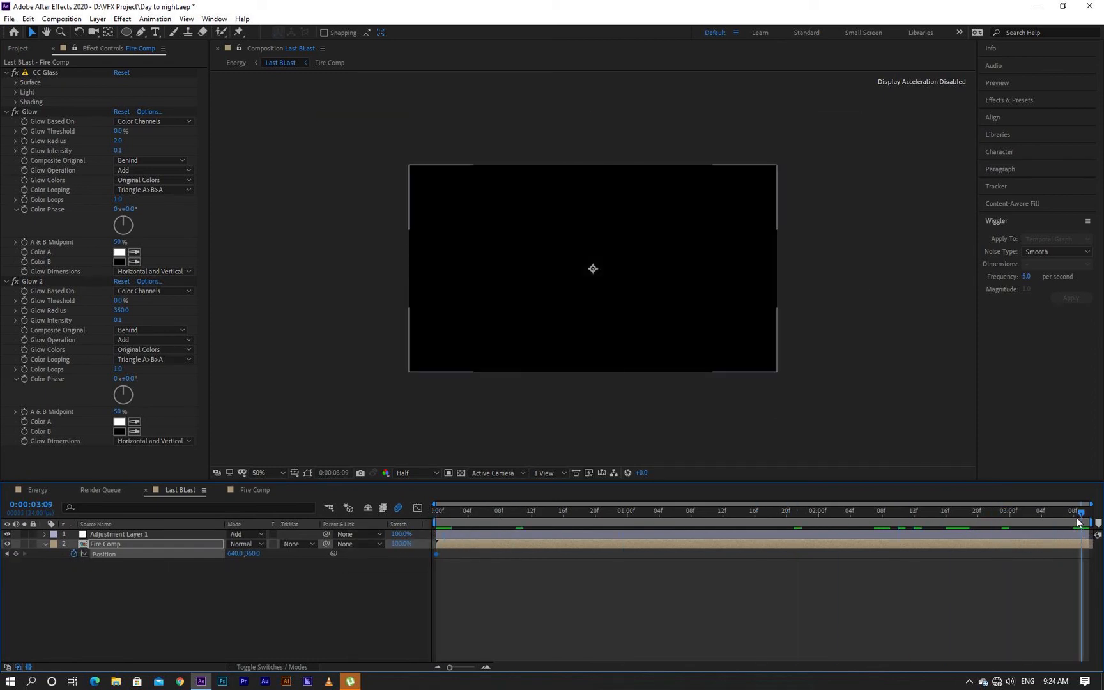
pyautogui.moveTo(997, 515); pyautogui.dragTo(939, 515)
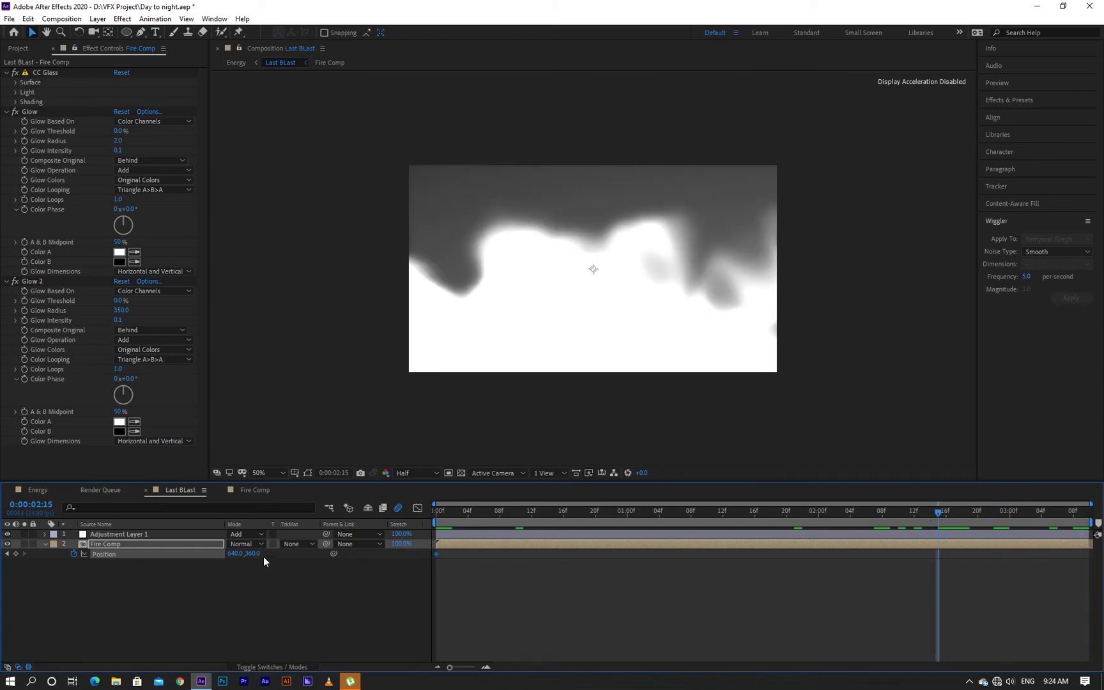
pyautogui.moveTo(258, 554); pyautogui.dragTo(511, 581)
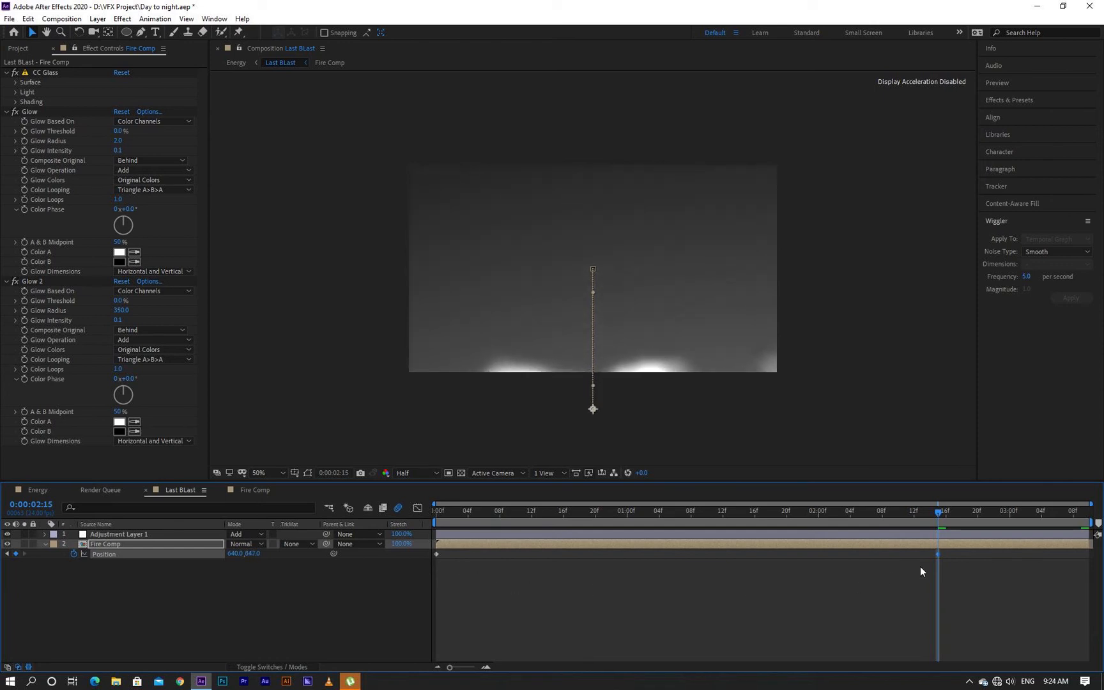
pyautogui.moveTo(943, 557); pyautogui.dragTo(1013, 552)
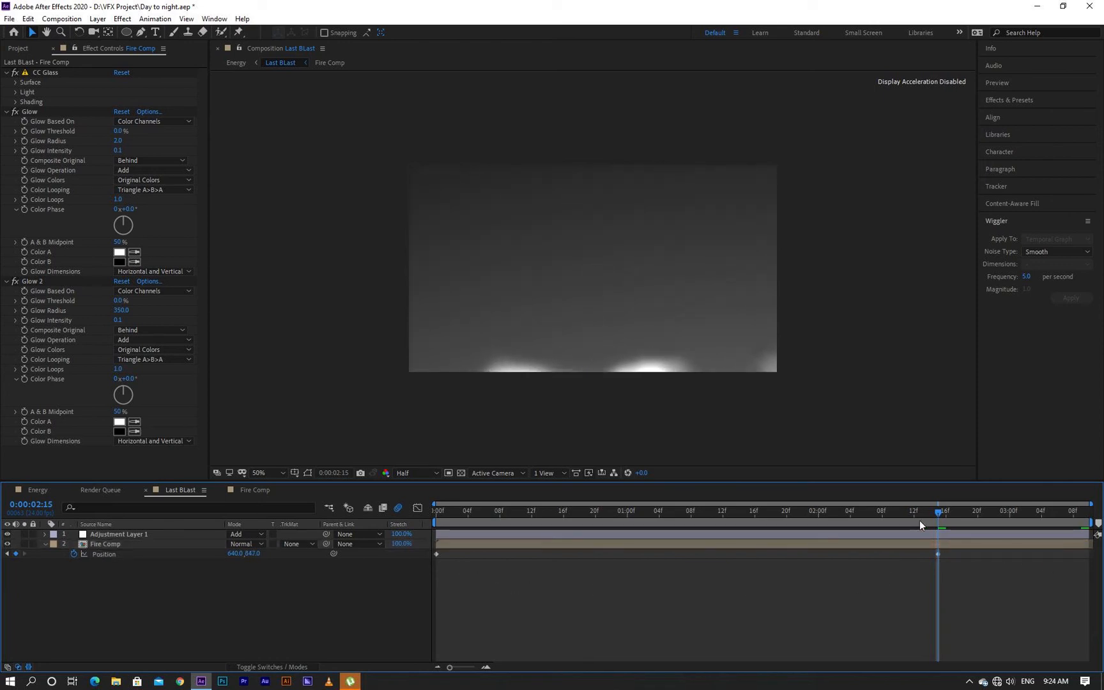
pyautogui.moveTo(938, 553); pyautogui.dragTo(1089, 558)
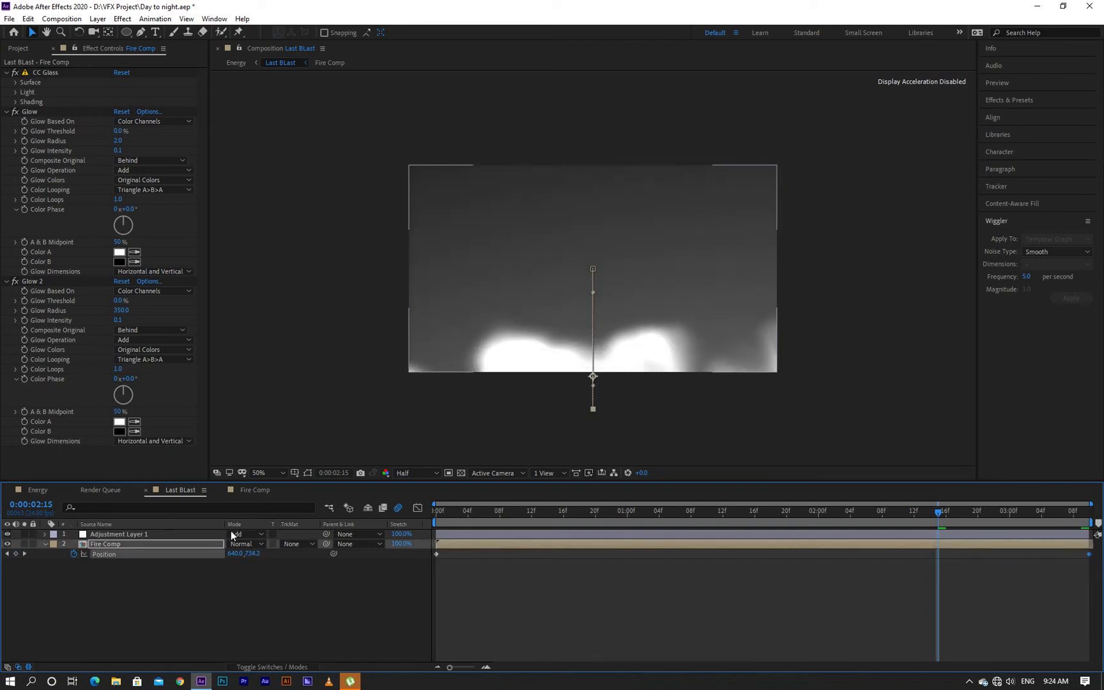
# - Return to the Energy composition and play it from the first frame to examine the blast's downward motion
pyautogui.click(38, 490)
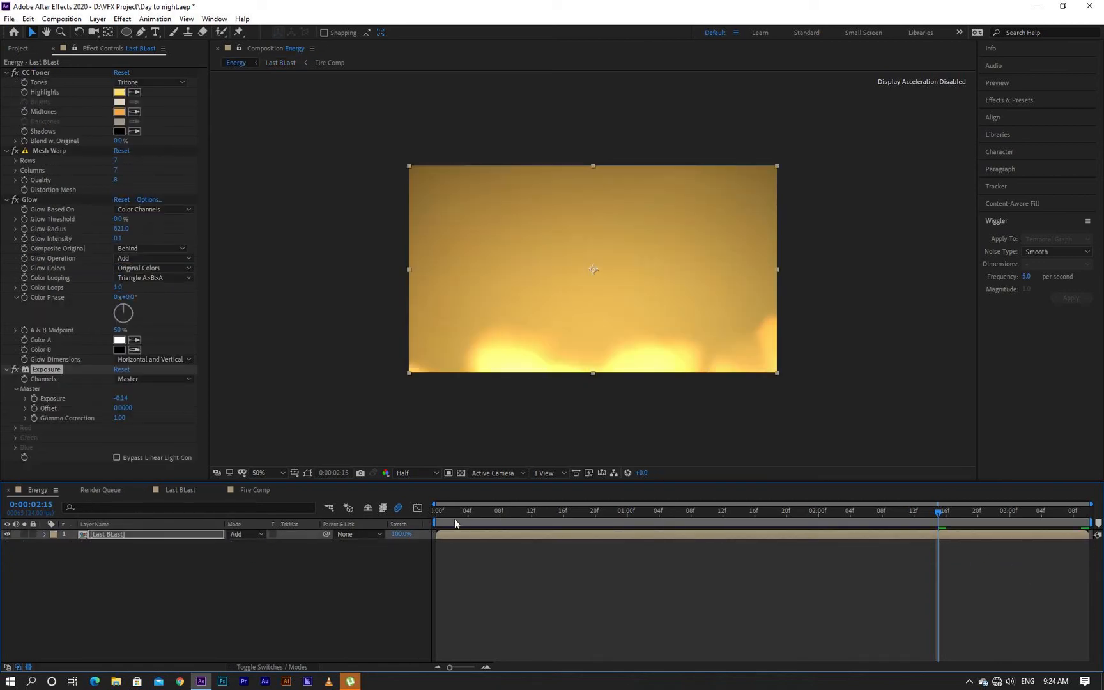
pyautogui.moveTo(454, 518); pyautogui.dragTo(436, 523)
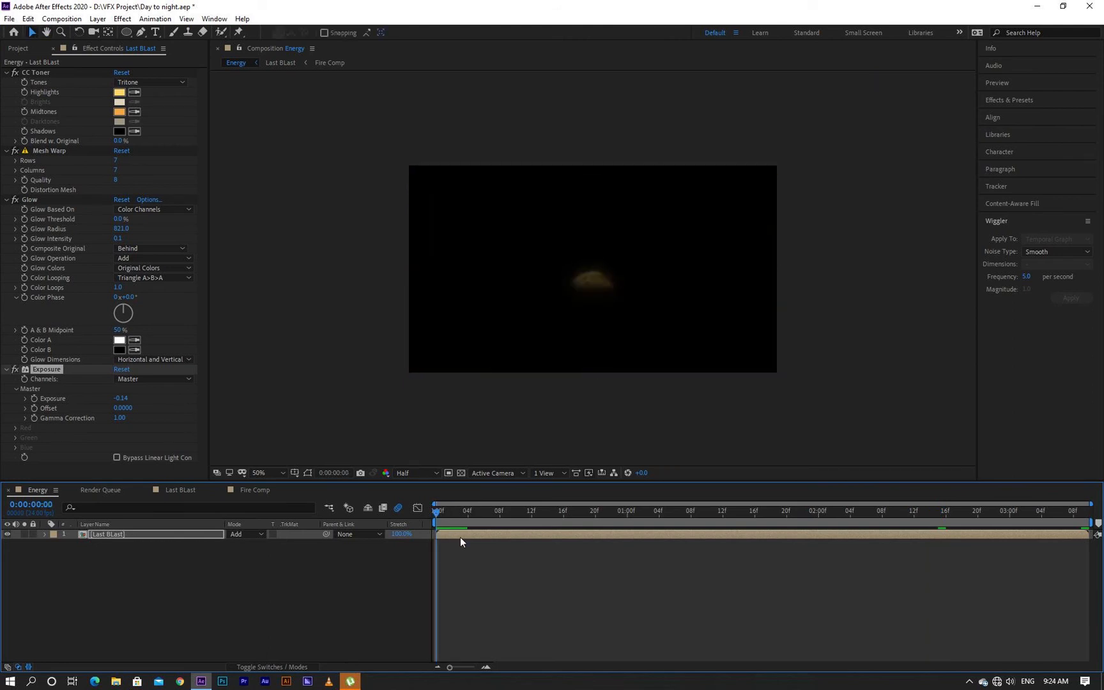
pyautogui.press('space')
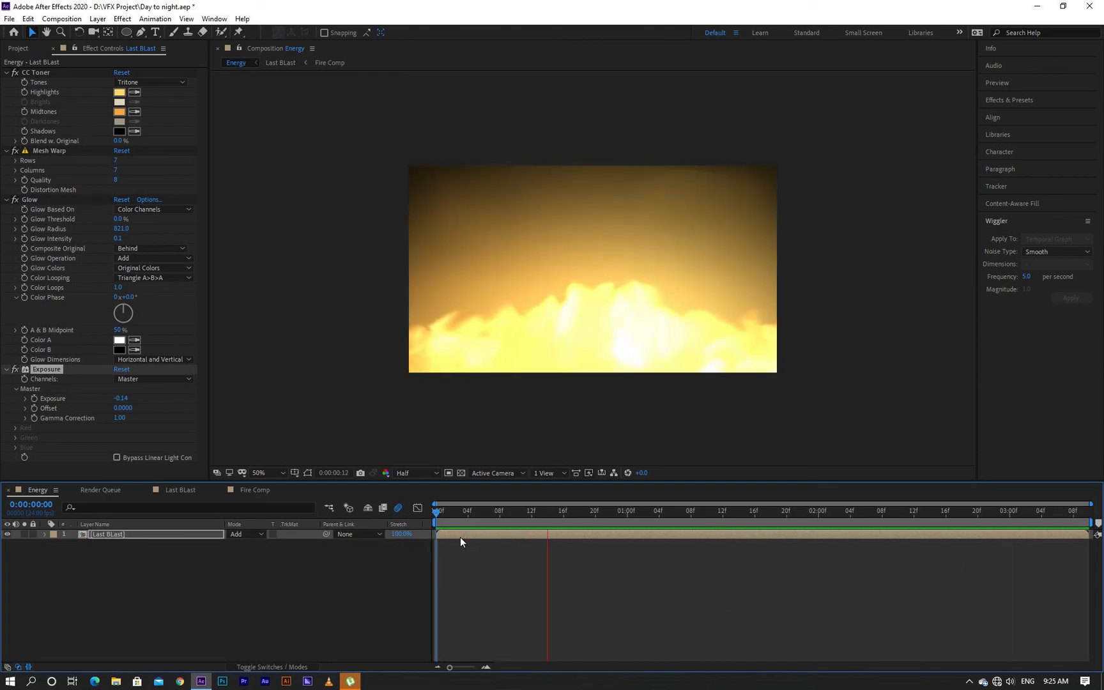
pyautogui.press('space')
# - Duplicate the Fire Comp layer in the Last BLast composition and set the copy's blending mode to Add
pyautogui.doubleClick(135, 532)
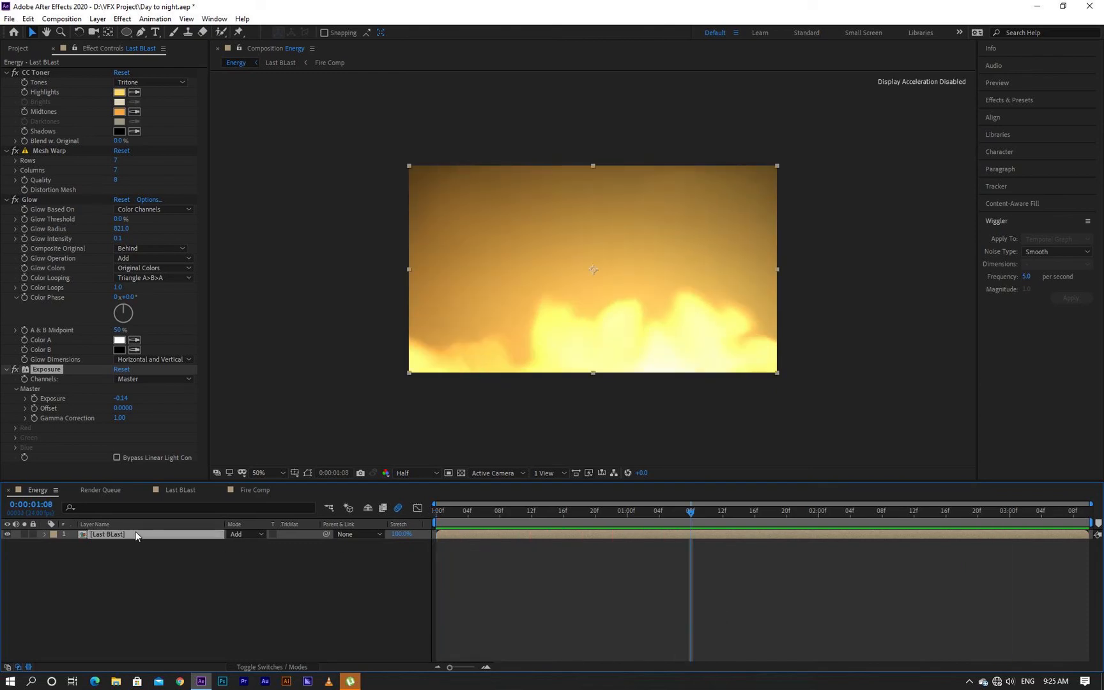
pyautogui.press('p')
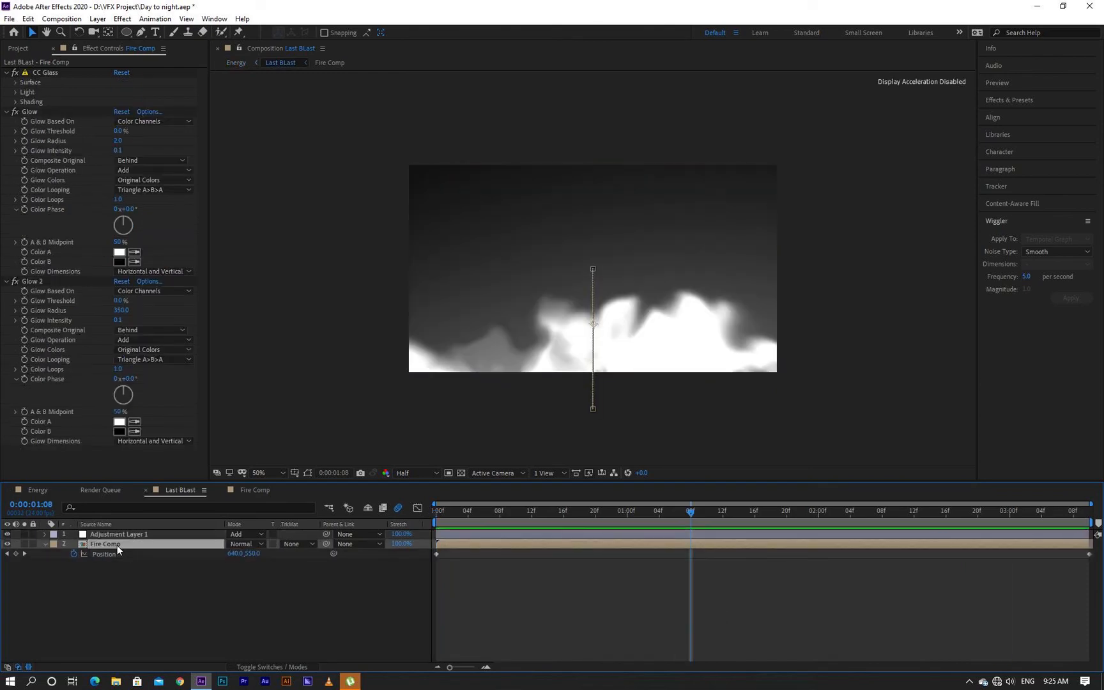
pyautogui.hotkey('ctrl', 'd')
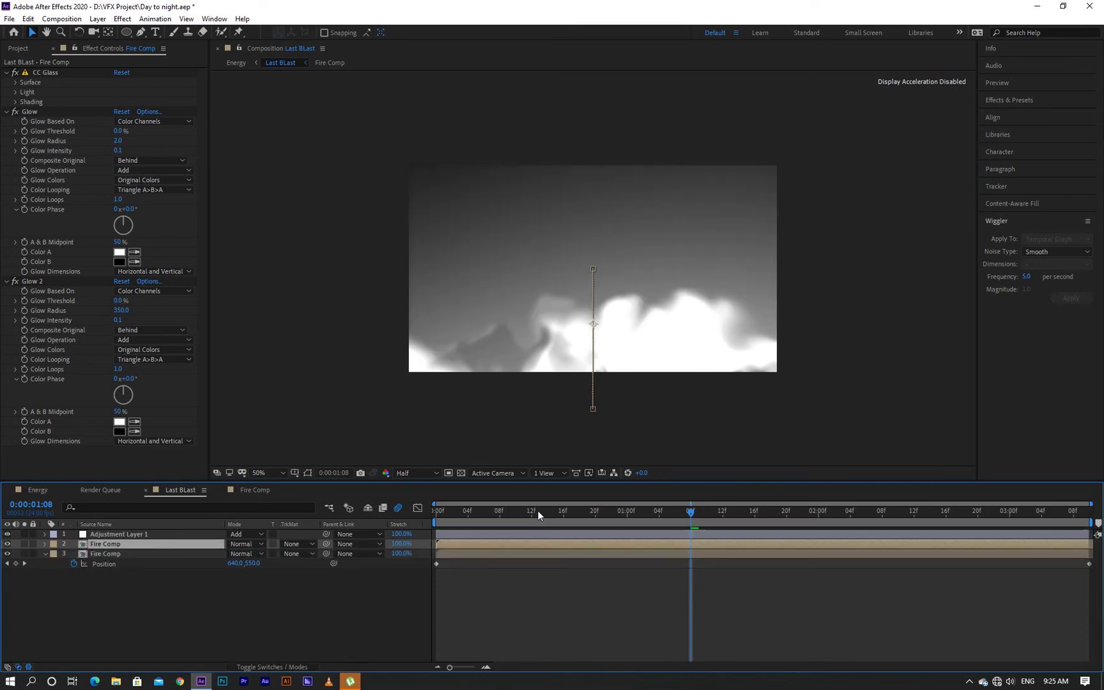
pyautogui.moveTo(537, 510); pyautogui.dragTo(508, 512)
pyautogui.click(249, 544)
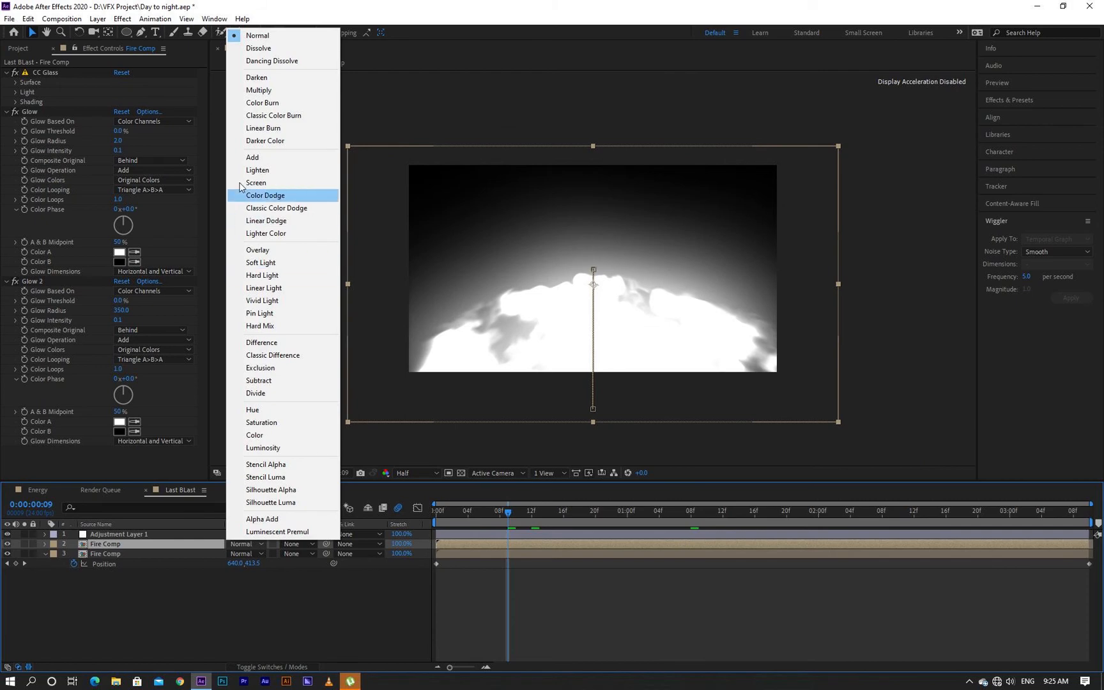
pyautogui.click(253, 158)
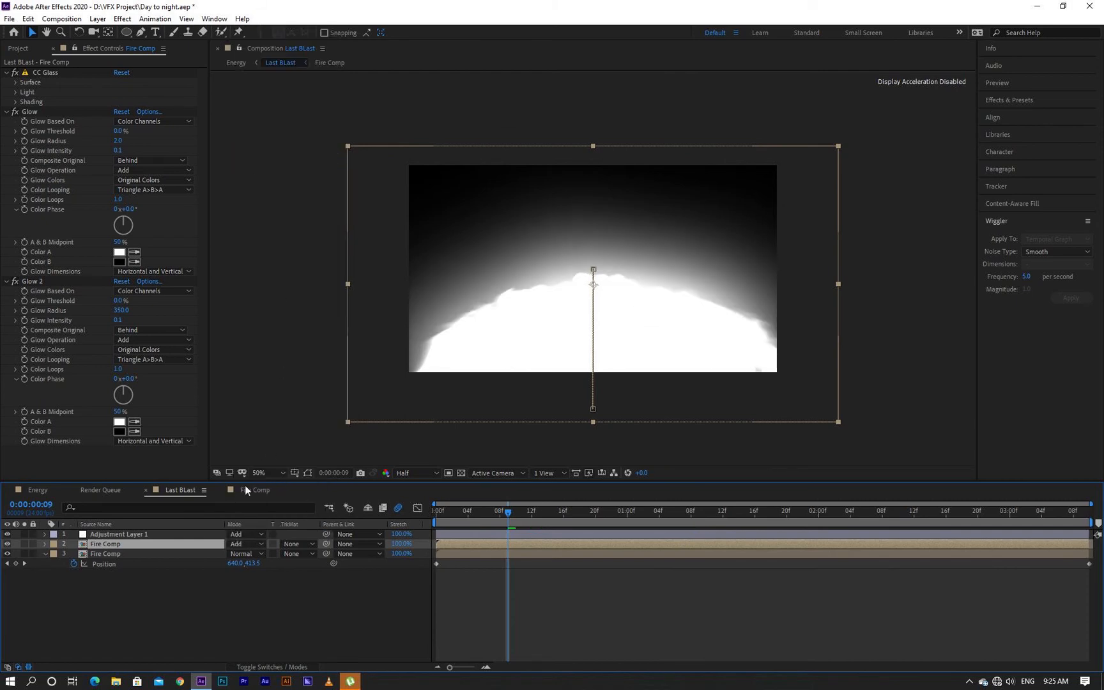
# - Delay the duplicate Fire Comp layer to start at 0:00:00:08 and preview the overlapping blasts
pyautogui.moveTo(474, 546); pyautogui.dragTo(535, 547)
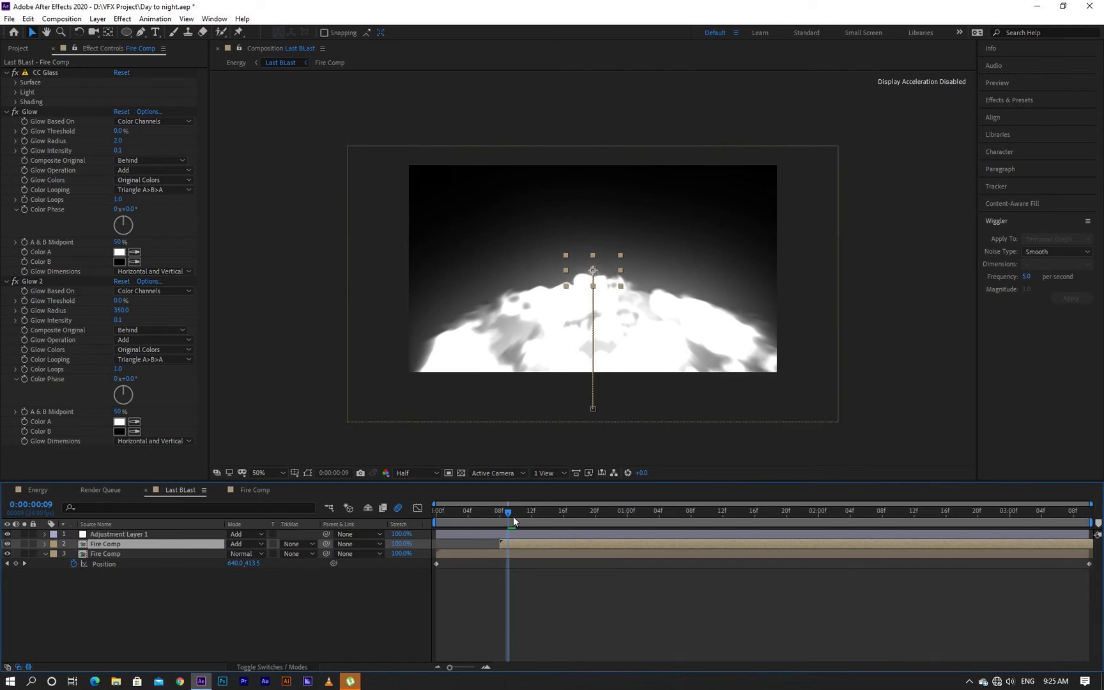
pyautogui.moveTo(514, 517); pyautogui.dragTo(460, 514)
pyautogui.press('space')
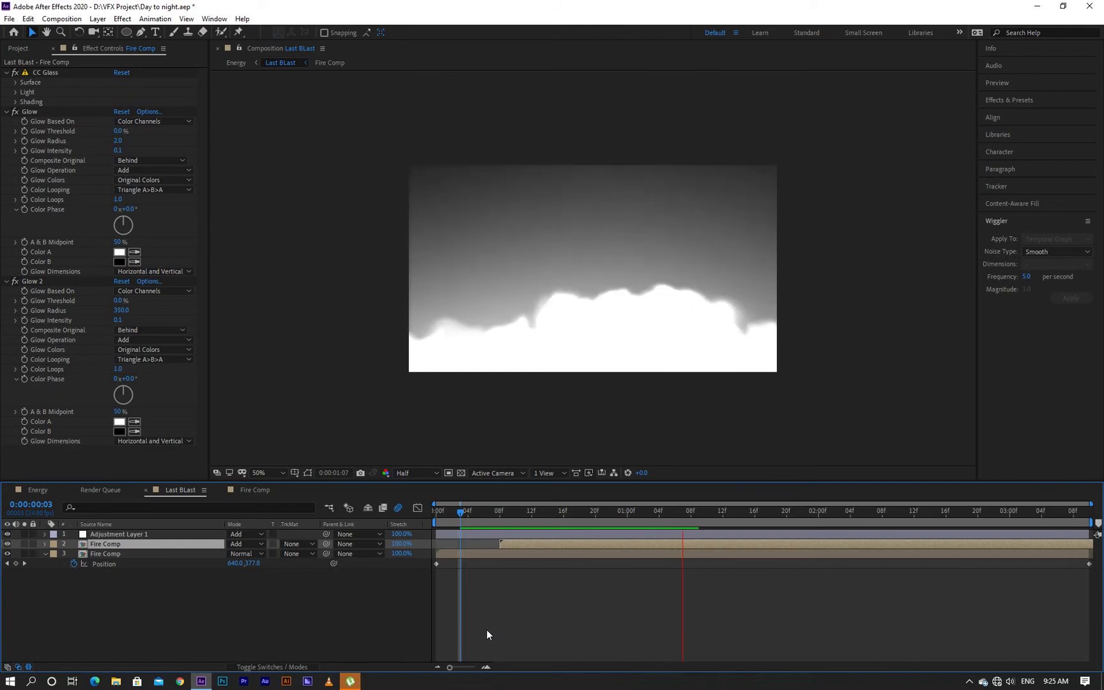
pyautogui.press('space')
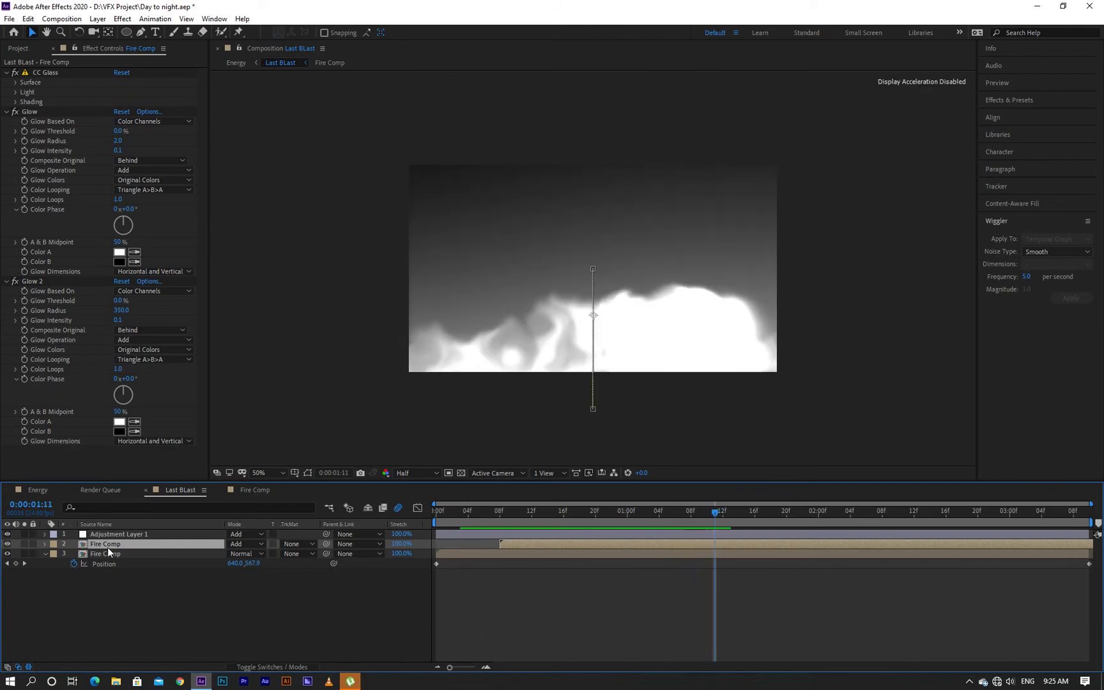
# - Lower the duplicate Fire Comp layer's Opacity keyframes at 0:00:00:16 and 0:00:03:02 to about 30%
pyautogui.press('t')
pyautogui.click(561, 516)
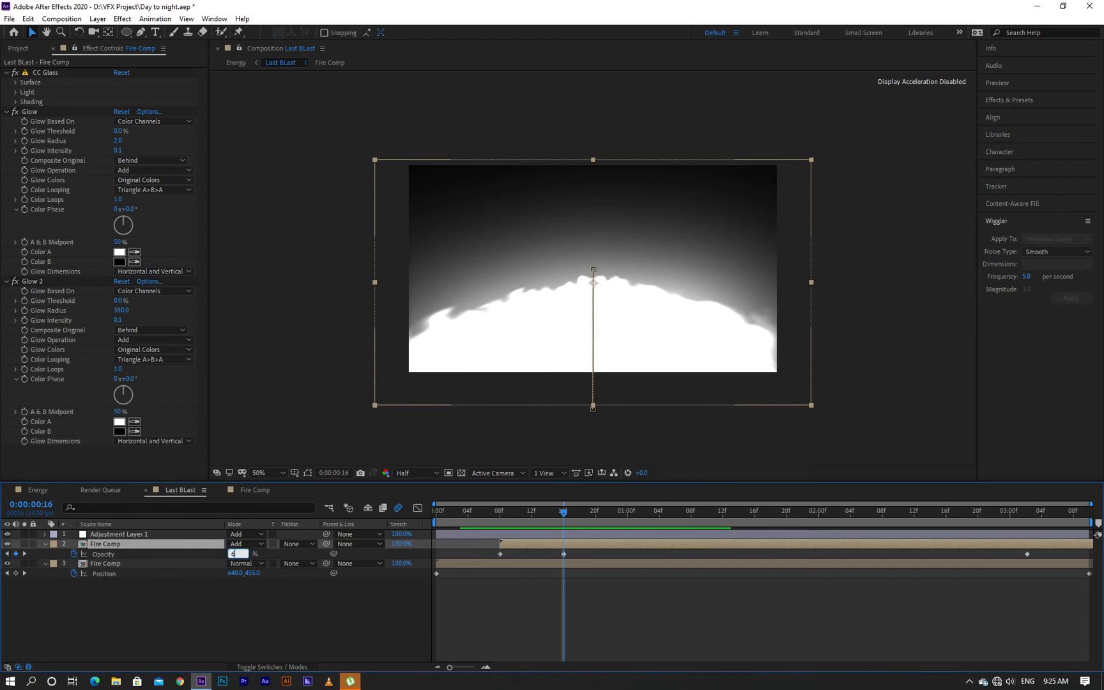
pyautogui.click(236, 554)
pyautogui.write('60')
pyautogui.press('Return')
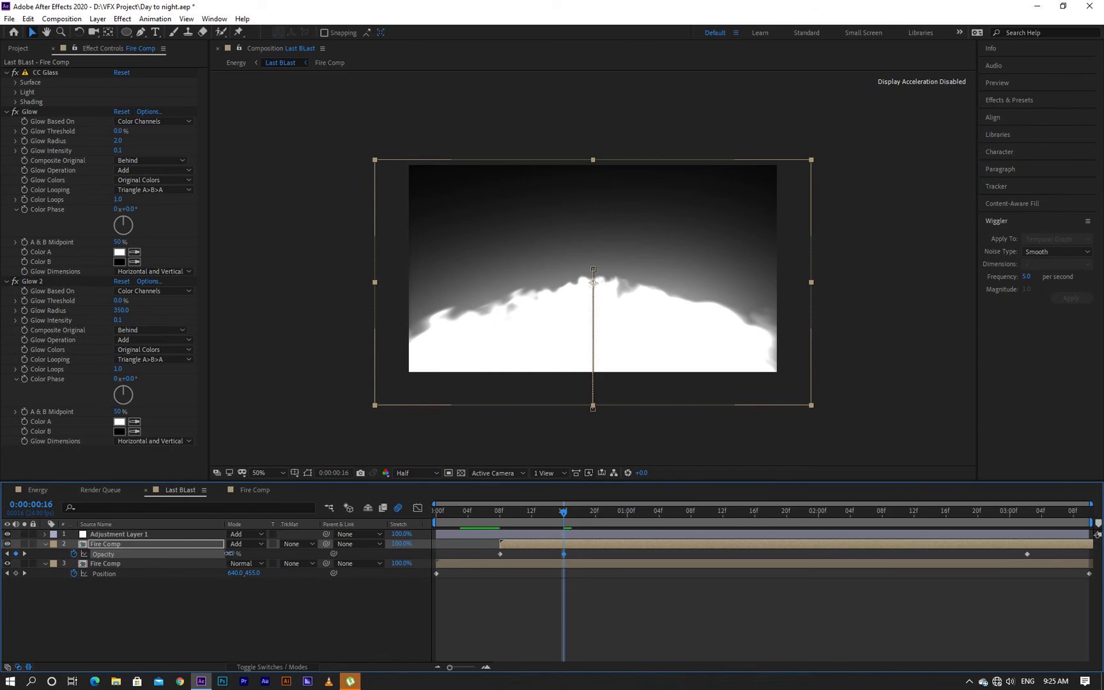
pyautogui.moveTo(230, 554); pyautogui.dragTo(210, 552)
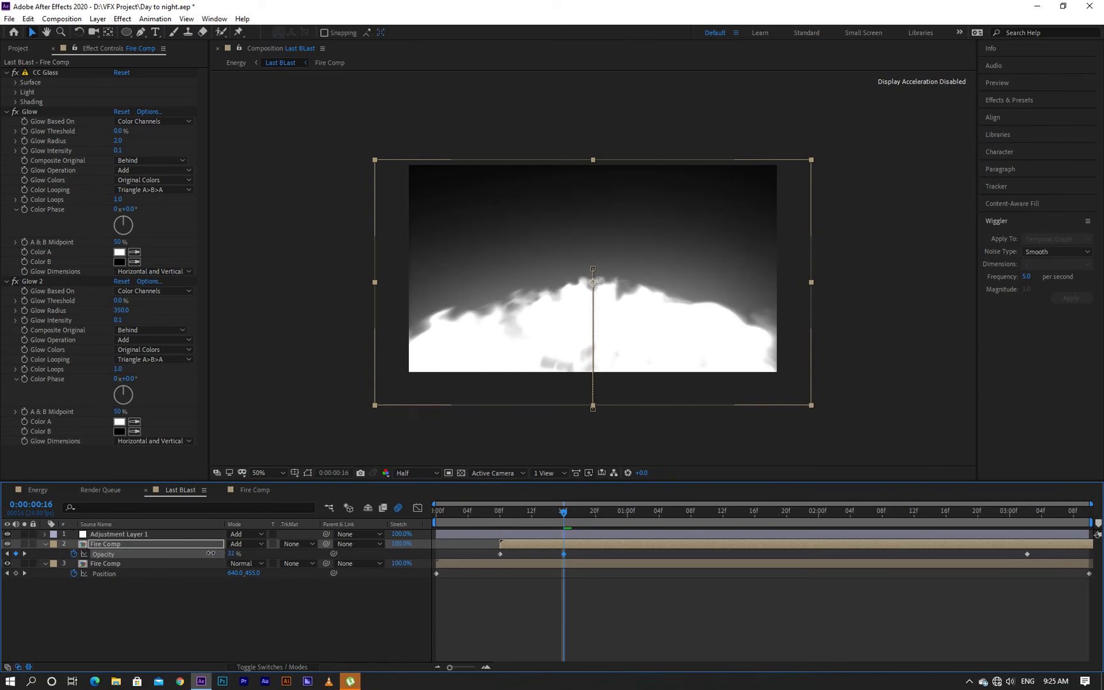
pyautogui.moveTo(569, 513); pyautogui.dragTo(1028, 528)
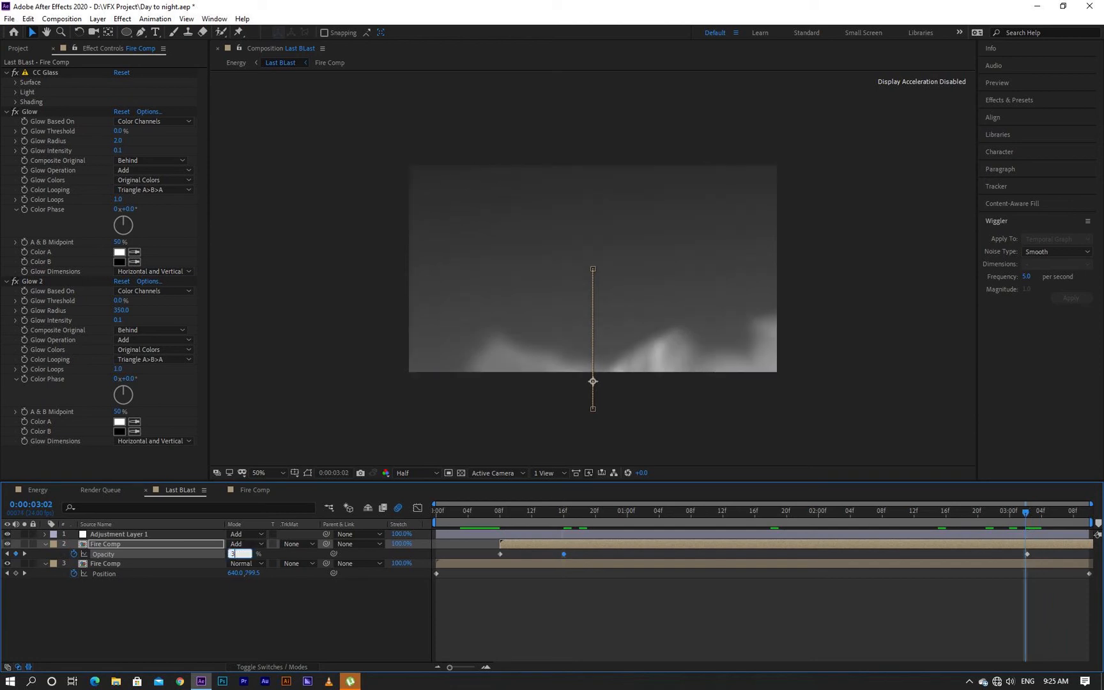
pyautogui.press('Return')
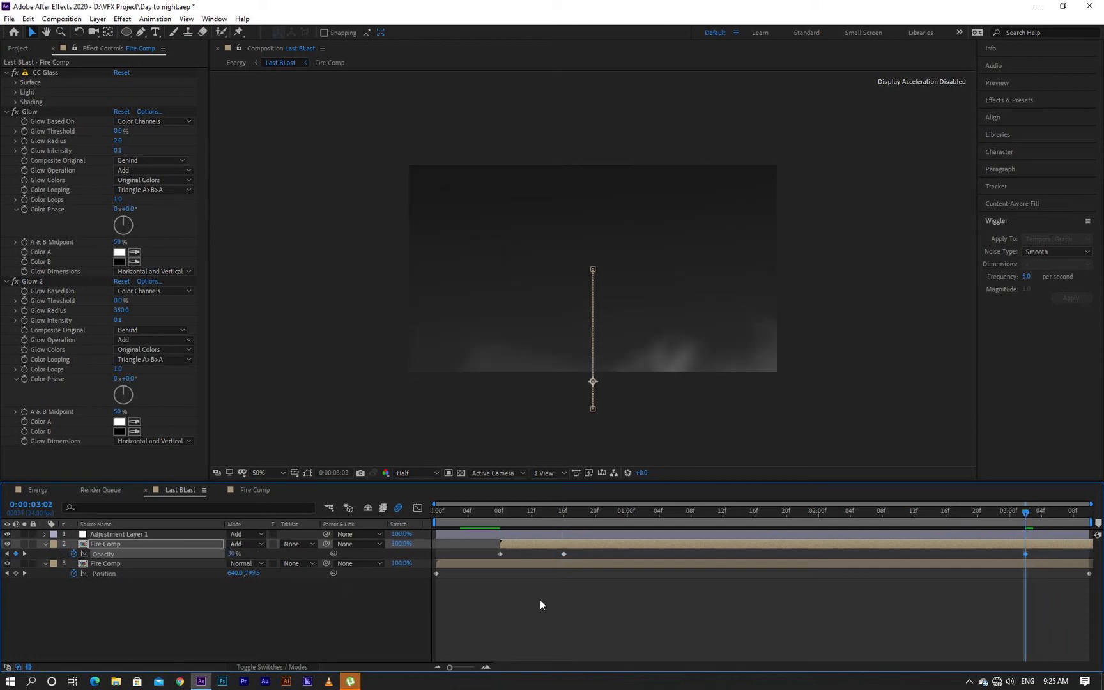
# - Duplicate the delayed Fire Comp layer and shift the new copy to start at about 0:00:00:23
pyautogui.moveTo(706, 512); pyautogui.dragTo(645, 525)
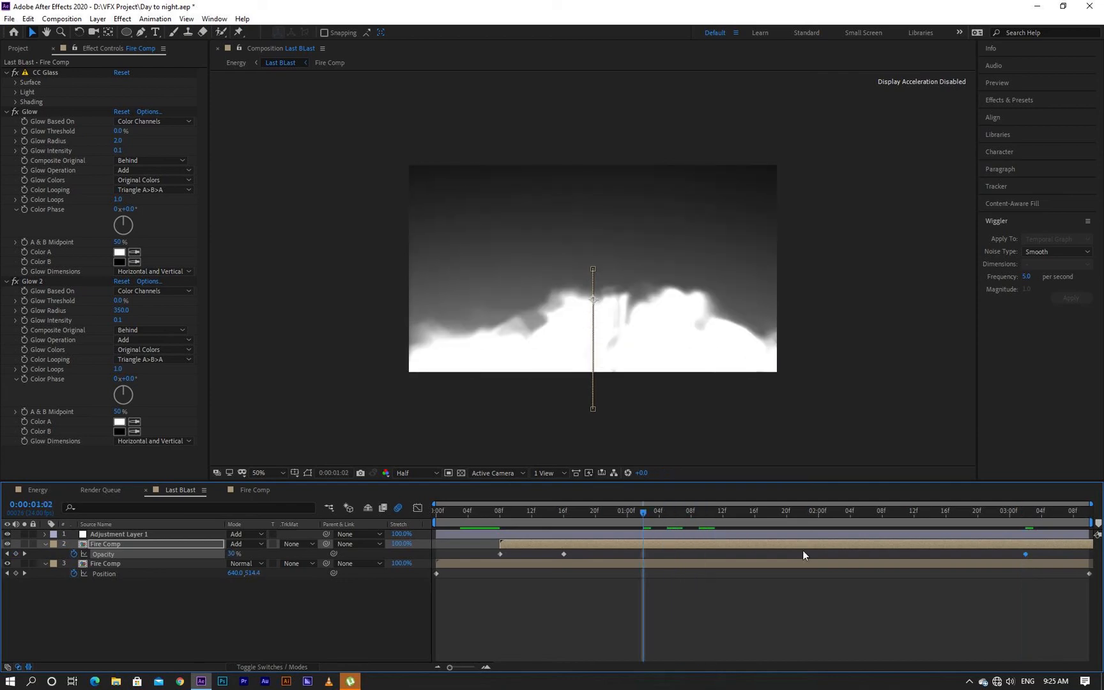
pyautogui.hotkey('ctrl', 'd')
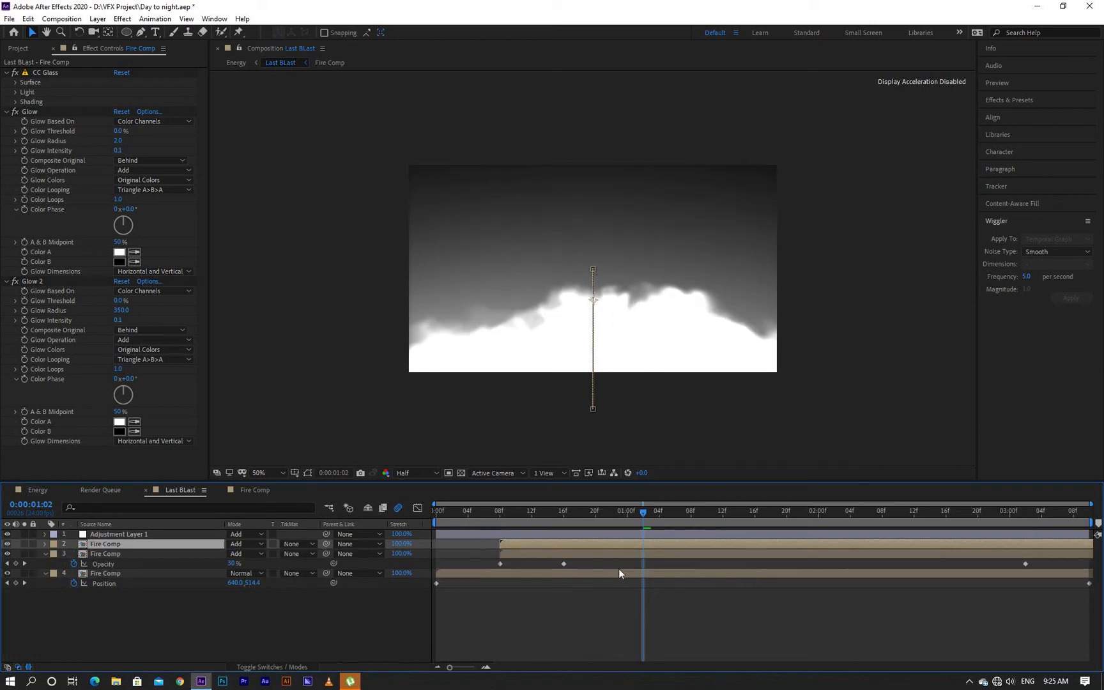
pyautogui.moveTo(569, 548); pyautogui.dragTo(686, 548)
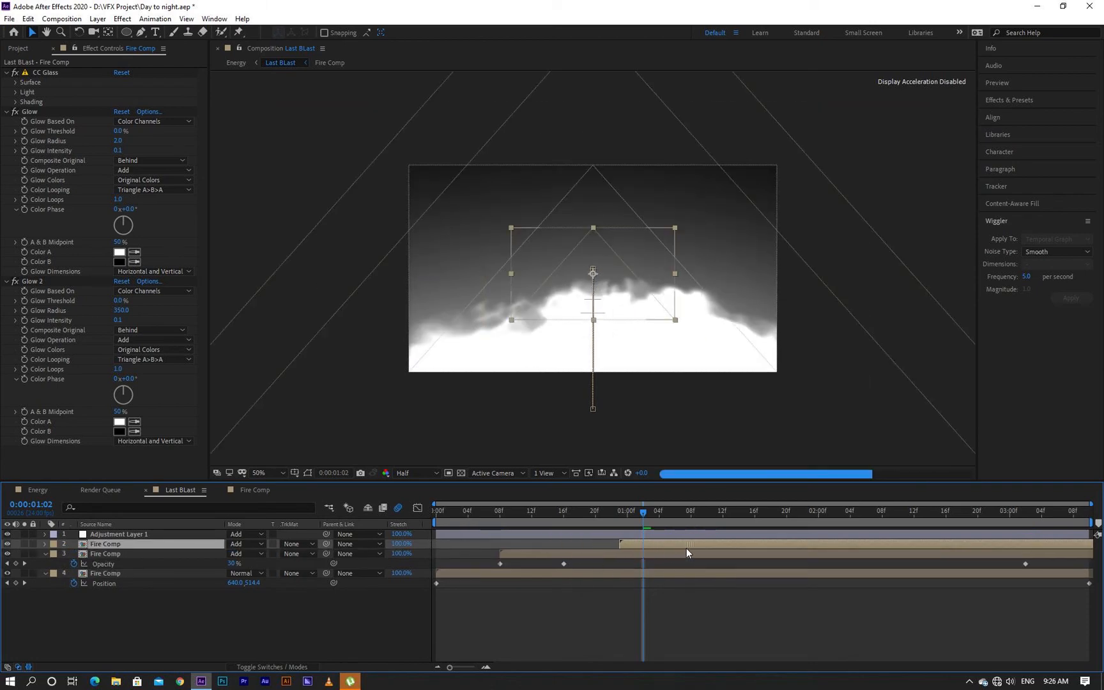
# - Return to the Energy composition and play it from the first frame to examine the three stacked blasts
pyautogui.click(30, 488)
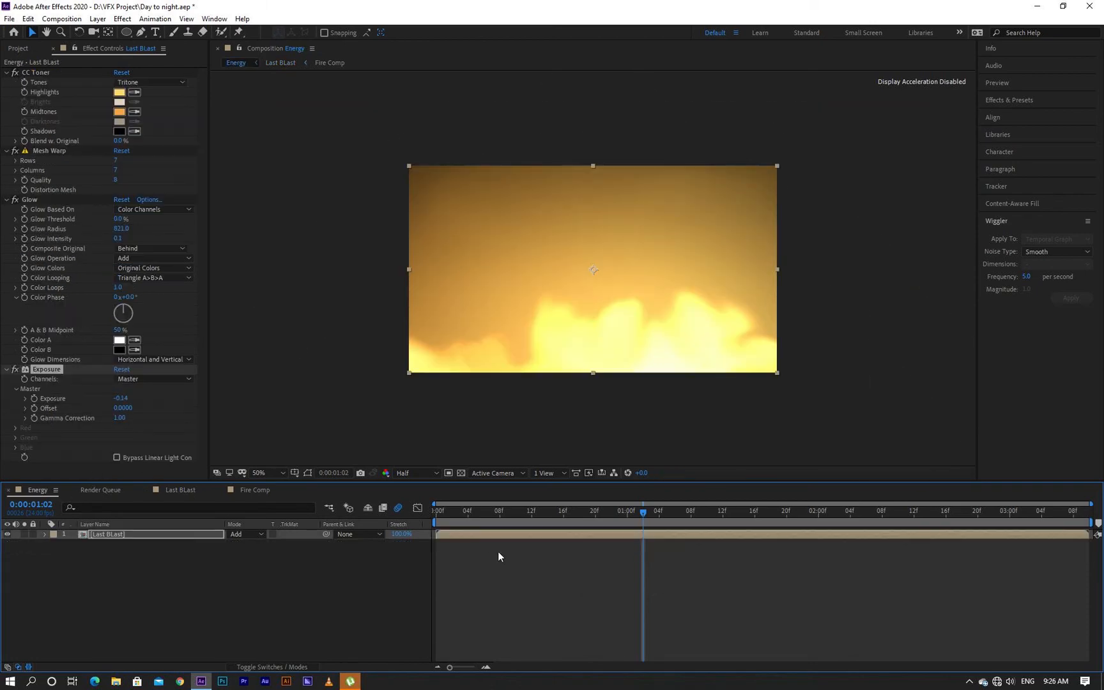
pyautogui.moveTo(465, 522); pyautogui.dragTo(431, 517)
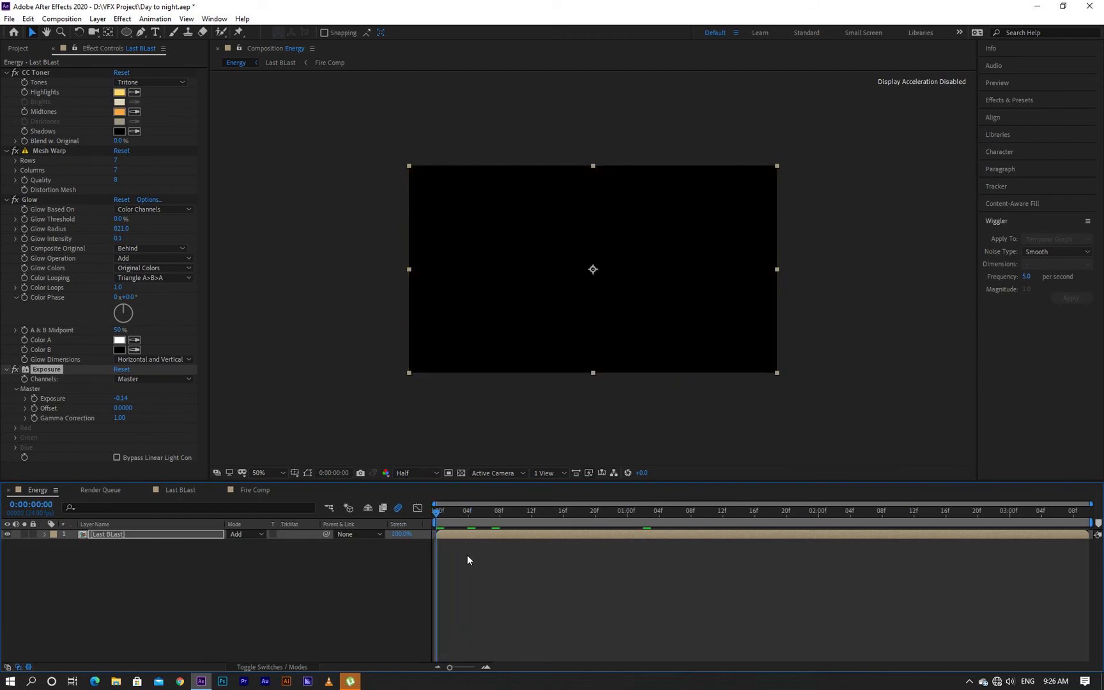
pyautogui.press('space')
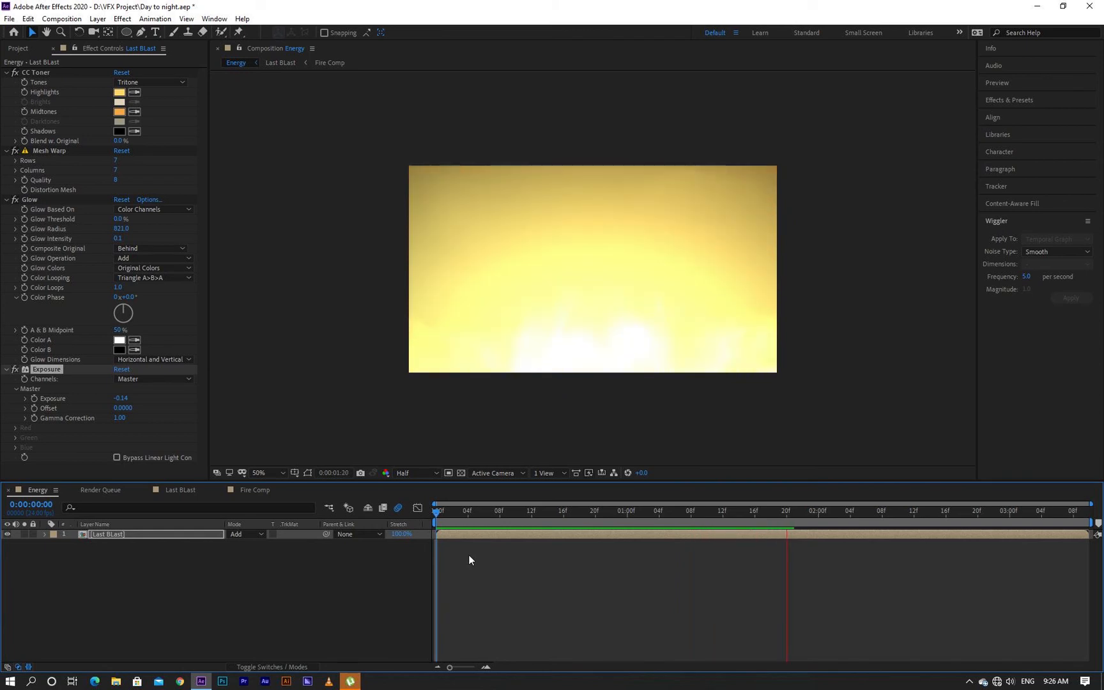
pyautogui.press('space')
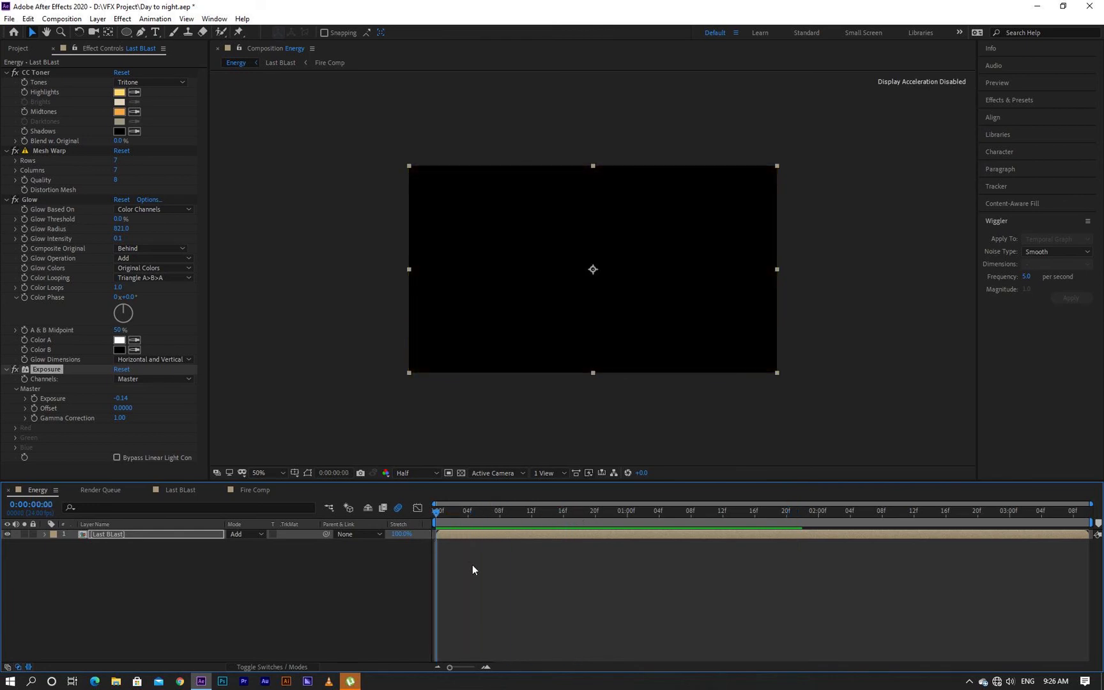
pyautogui.press('space')
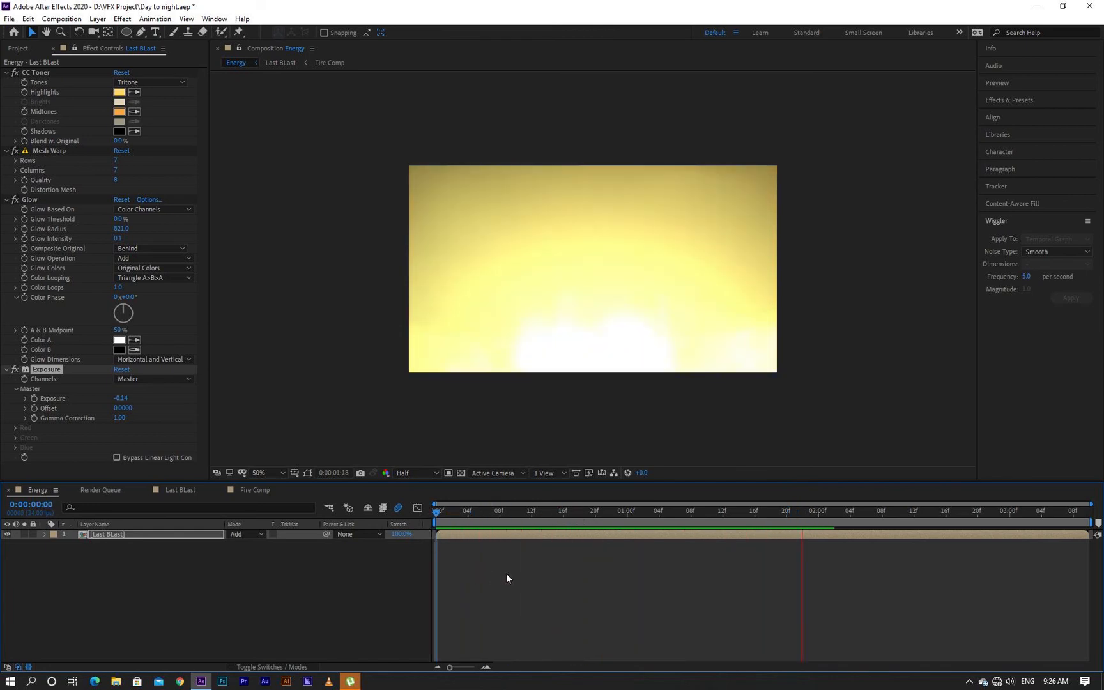
pyautogui.press('space')
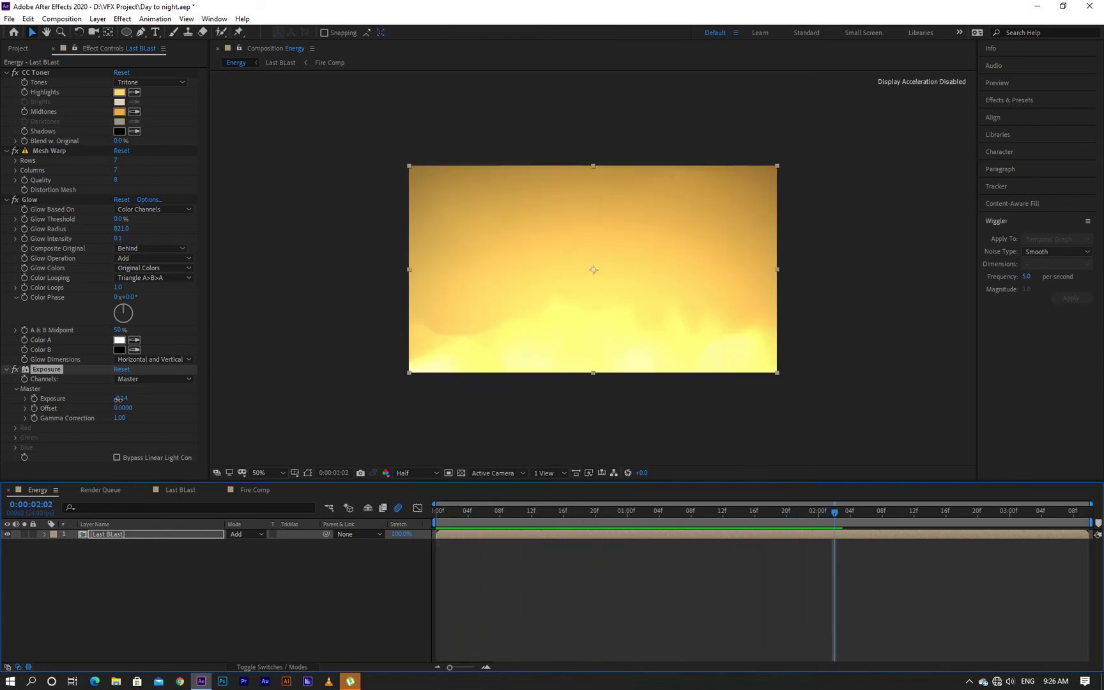
# - Lower the Exposure effect's Exposure value on the Last BLast layer and replay the Energy composition from the start
pyautogui.moveTo(118, 399); pyautogui.dragTo(49, 401)
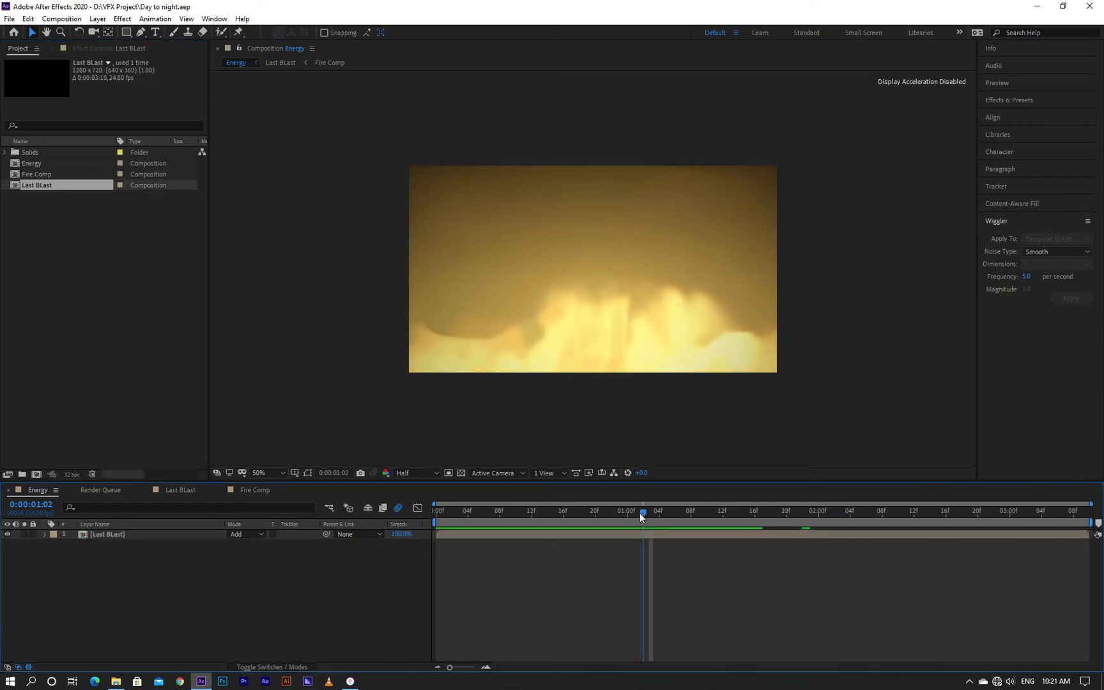
pyautogui.moveTo(639, 513); pyautogui.dragTo(423, 532)
pyautogui.press('space')
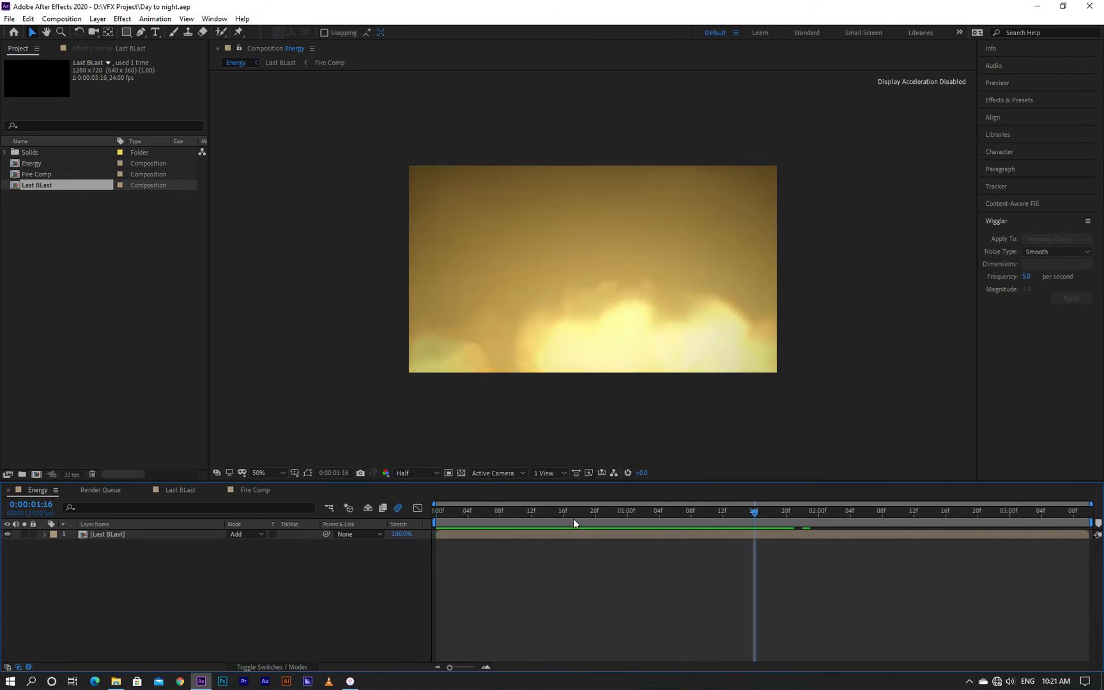
pyautogui.moveTo(572, 517); pyautogui.dragTo(435, 538)
pyautogui.press('space')
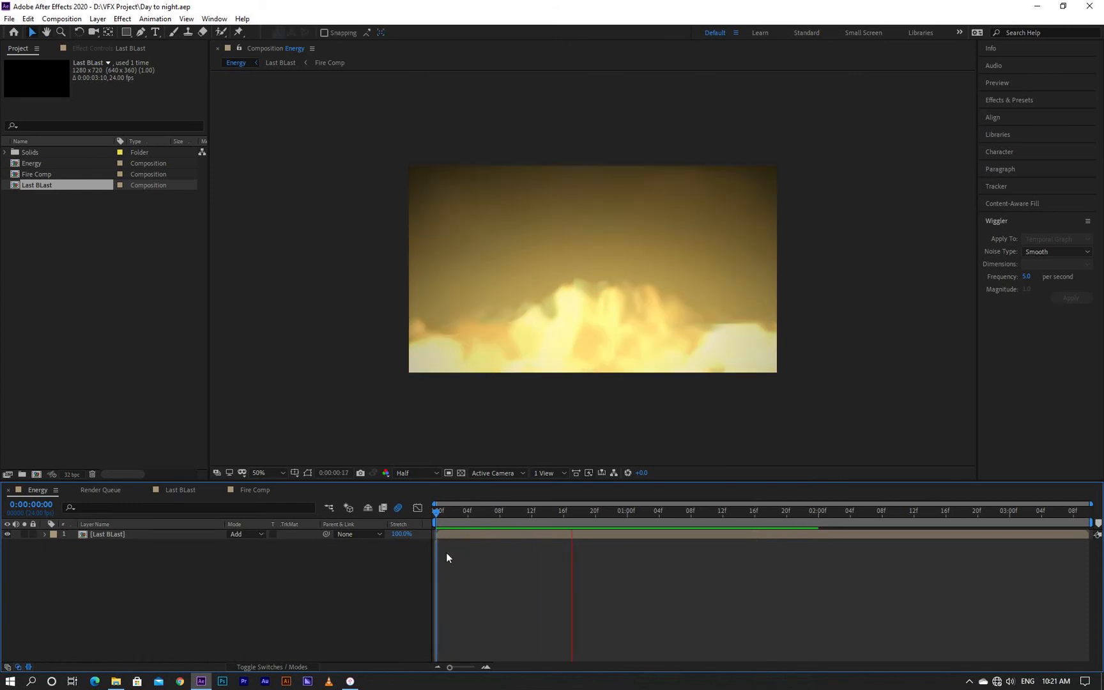
pyautogui.press('space')
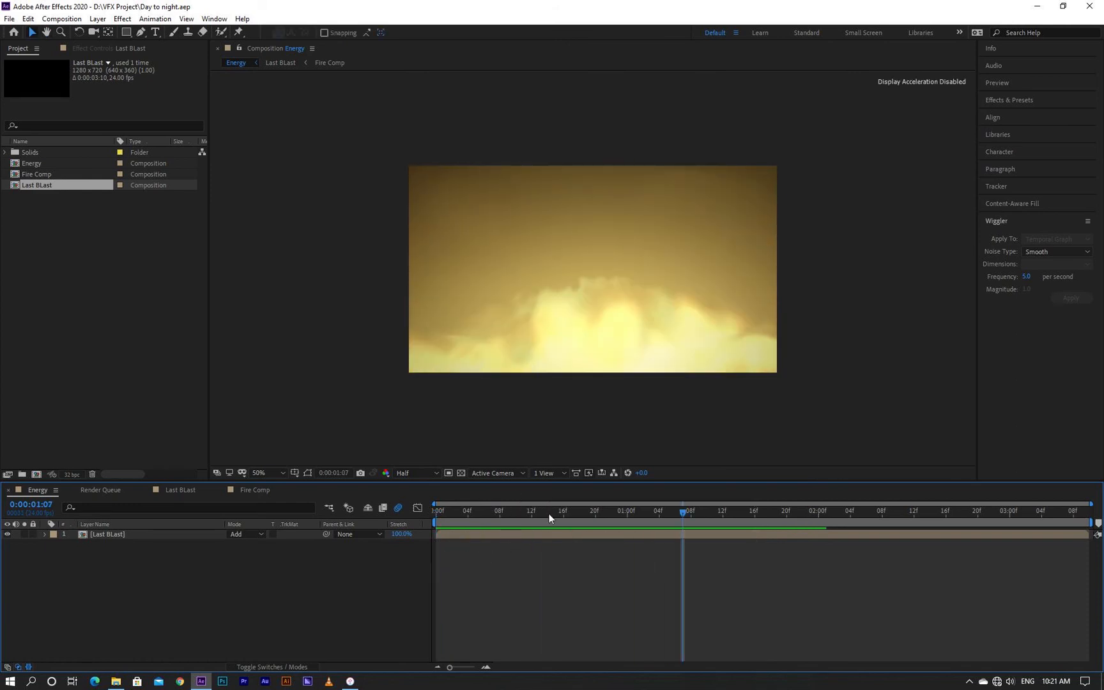
# - Inspect the nested Fire Comp, return to the Last BLast composition and hide both delayed Fire Comp copies
pyautogui.doubleClick(101, 536)
pyautogui.click(103, 551)
pyautogui.doubleClick(103, 551)
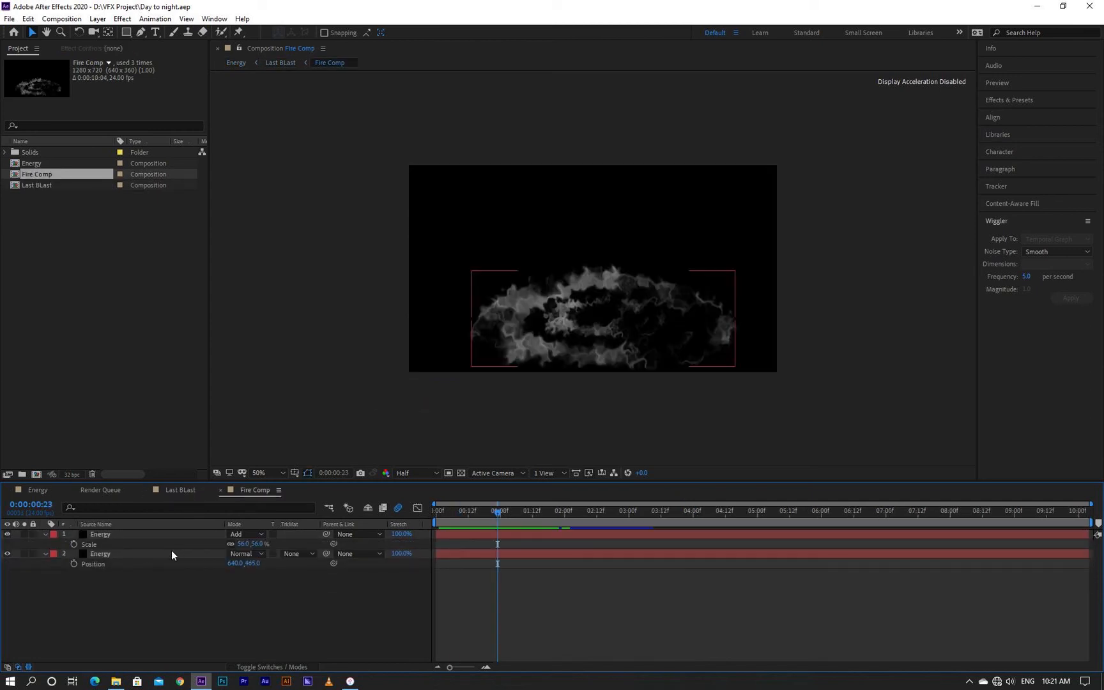
pyautogui.moveTo(496, 519); pyautogui.dragTo(447, 518)
pyautogui.click(180, 489)
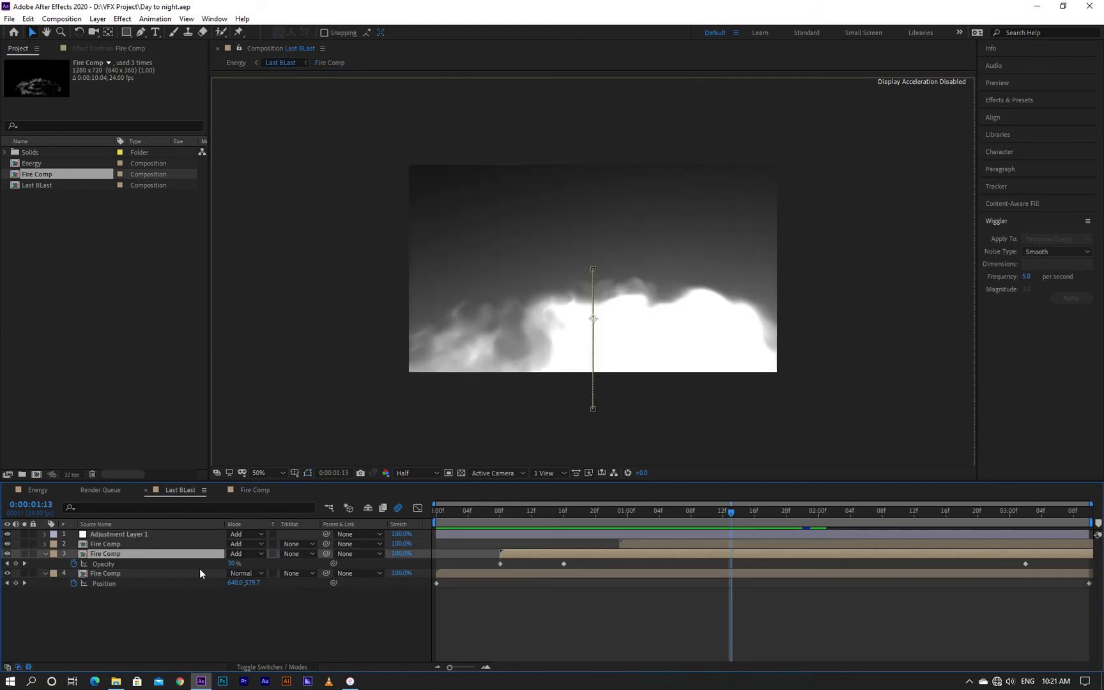
pyautogui.click(7, 555)
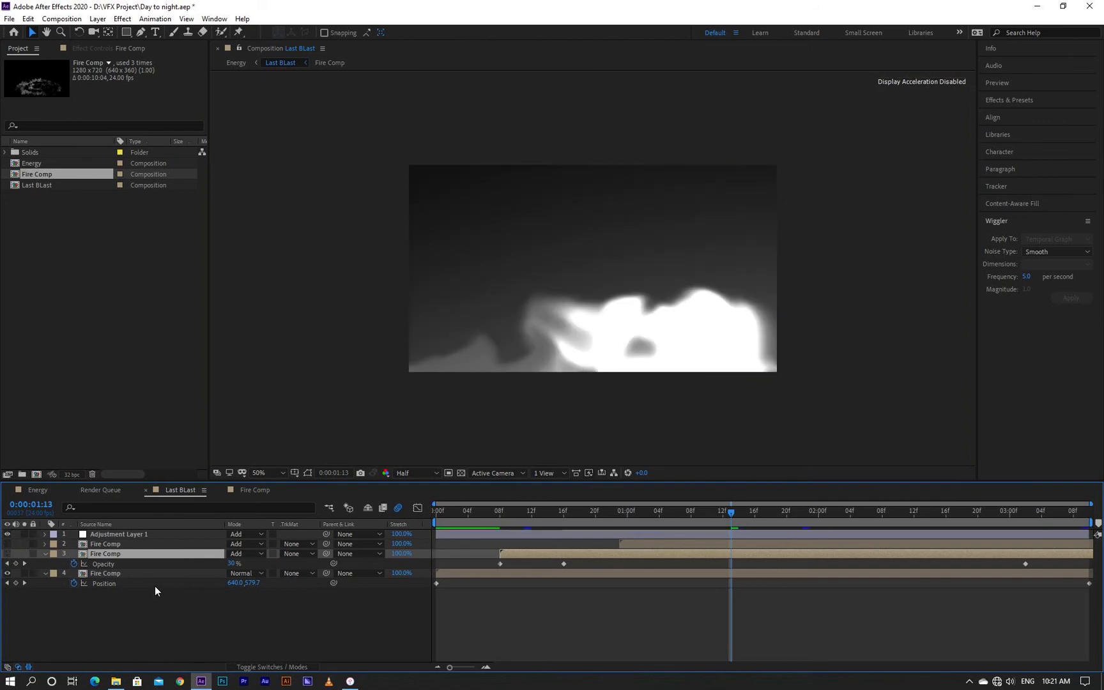
# - Reset the original Fire Comp layer's Position and remove its Position keyframes
pyautogui.click(122, 585)
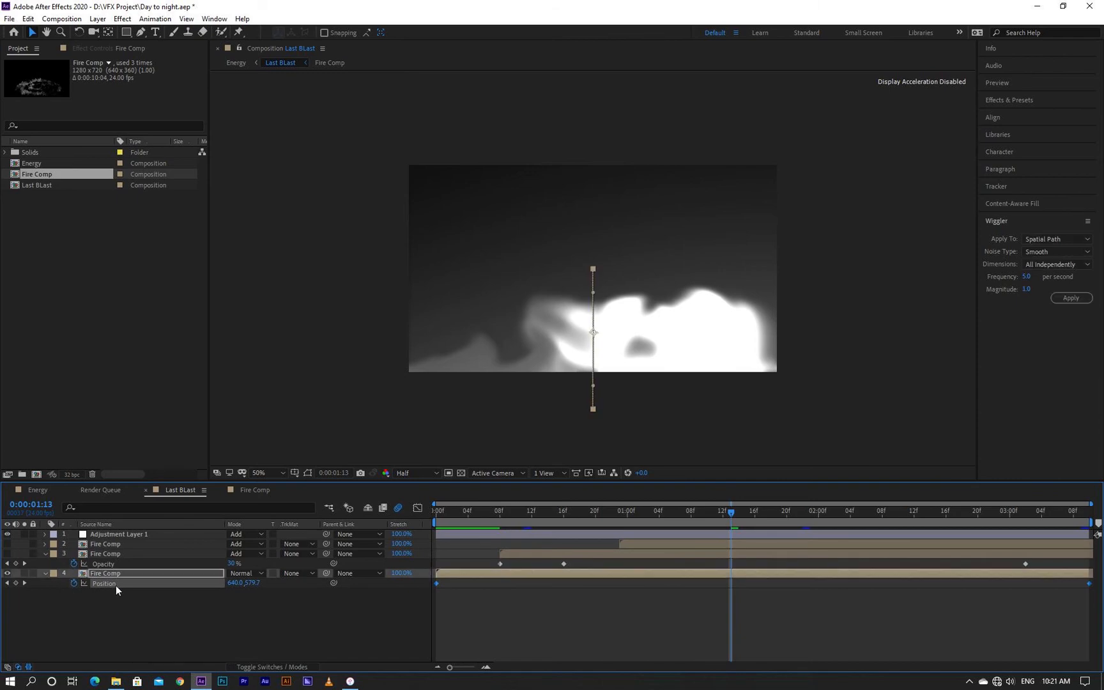
pyautogui.rightClick(124, 585)
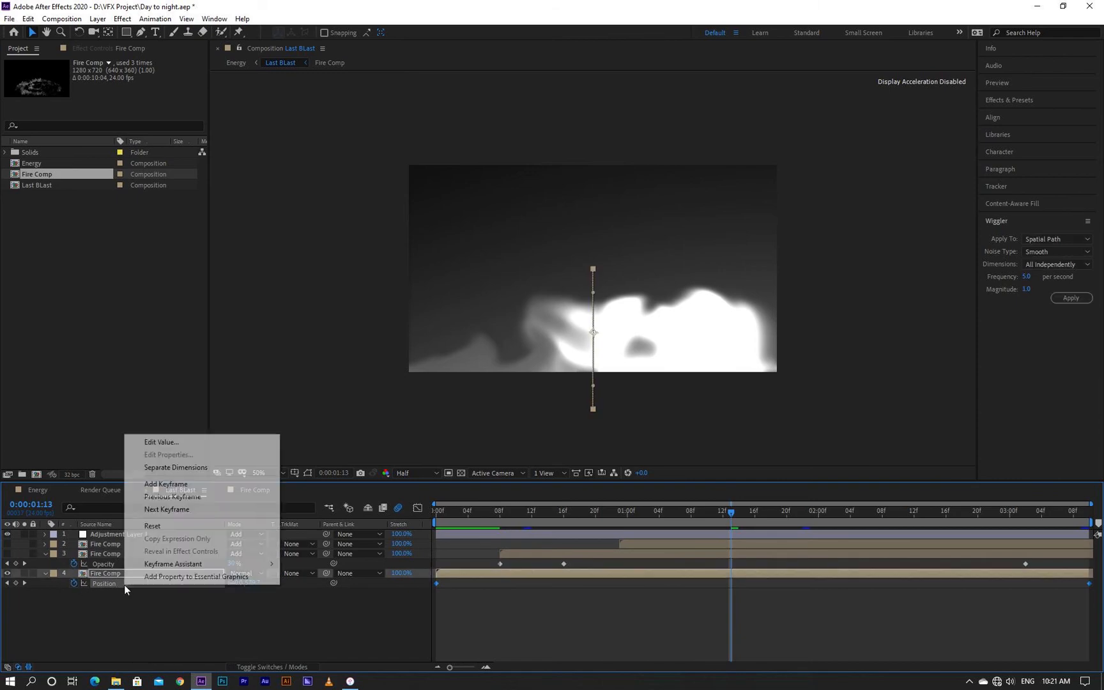
pyautogui.click(146, 526)
pyautogui.click(73, 584)
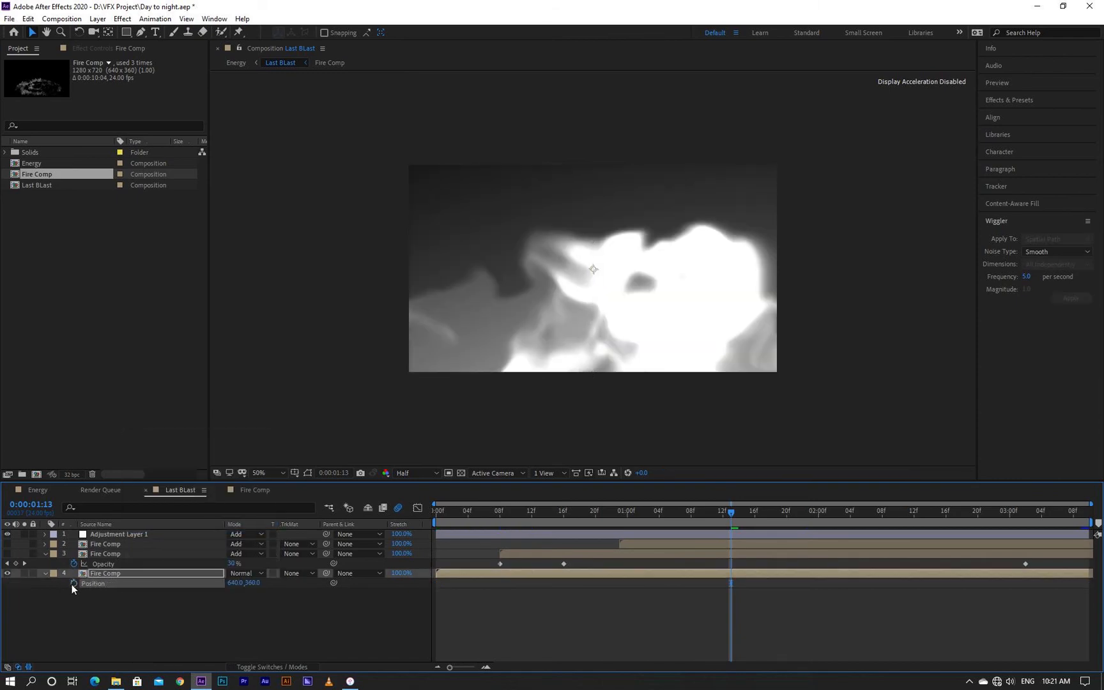
# - Apply Easy Ease to the original Fire Comp layer's Scale keyframes and preview the growth from the first frame
pyautogui.moveTo(716, 514); pyautogui.dragTo(451, 525)
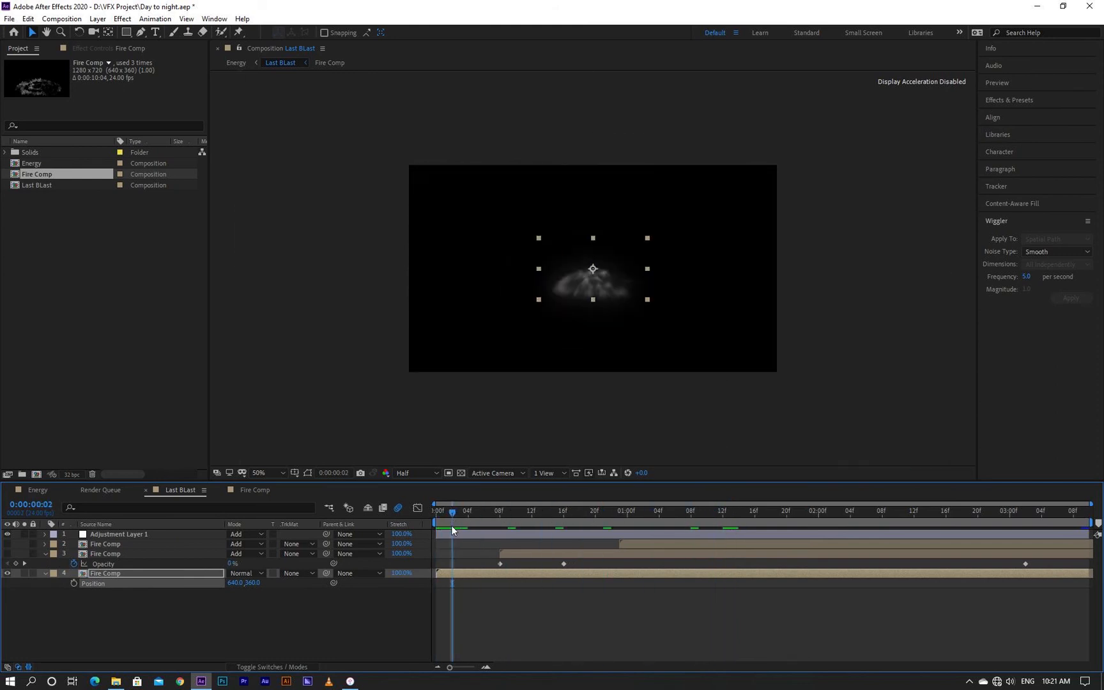
pyautogui.press('s')
pyautogui.click(158, 585)
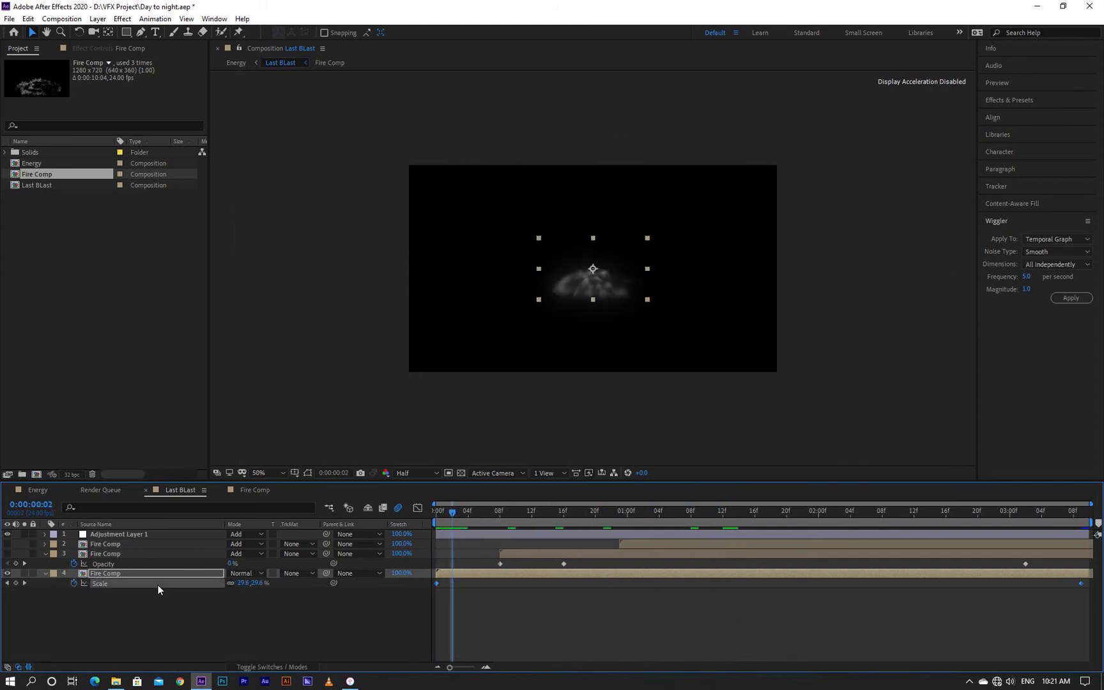
pyautogui.moveTo(1081, 592); pyautogui.dragTo(428, 582)
pyautogui.press('F9')
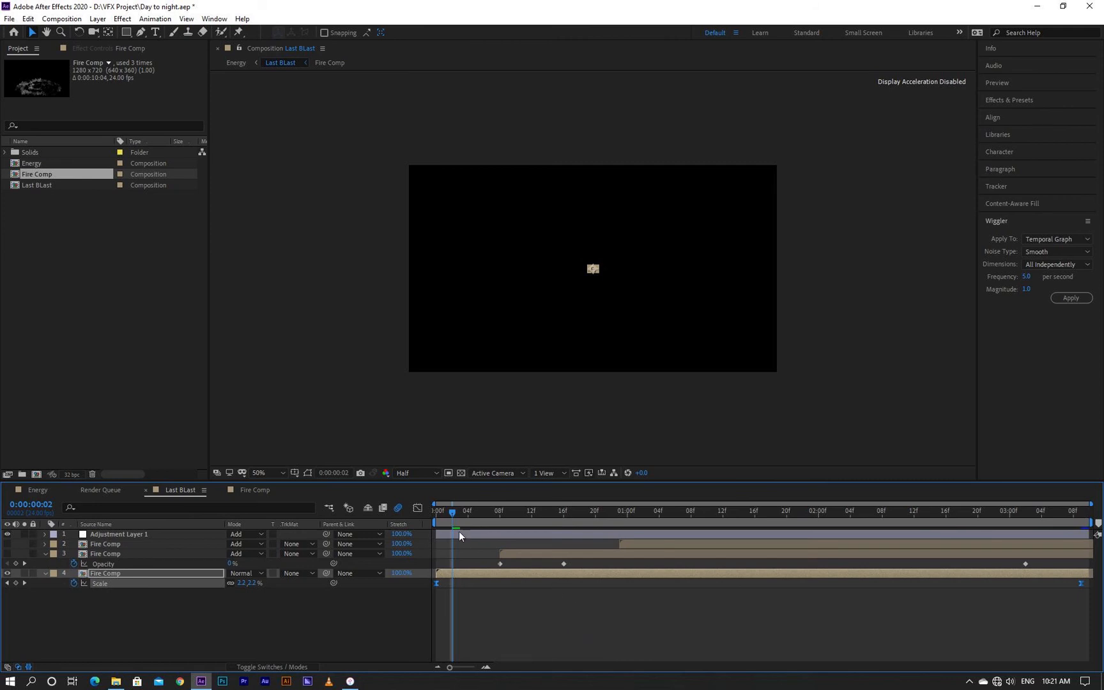
pyautogui.moveTo(451, 516); pyautogui.dragTo(437, 539)
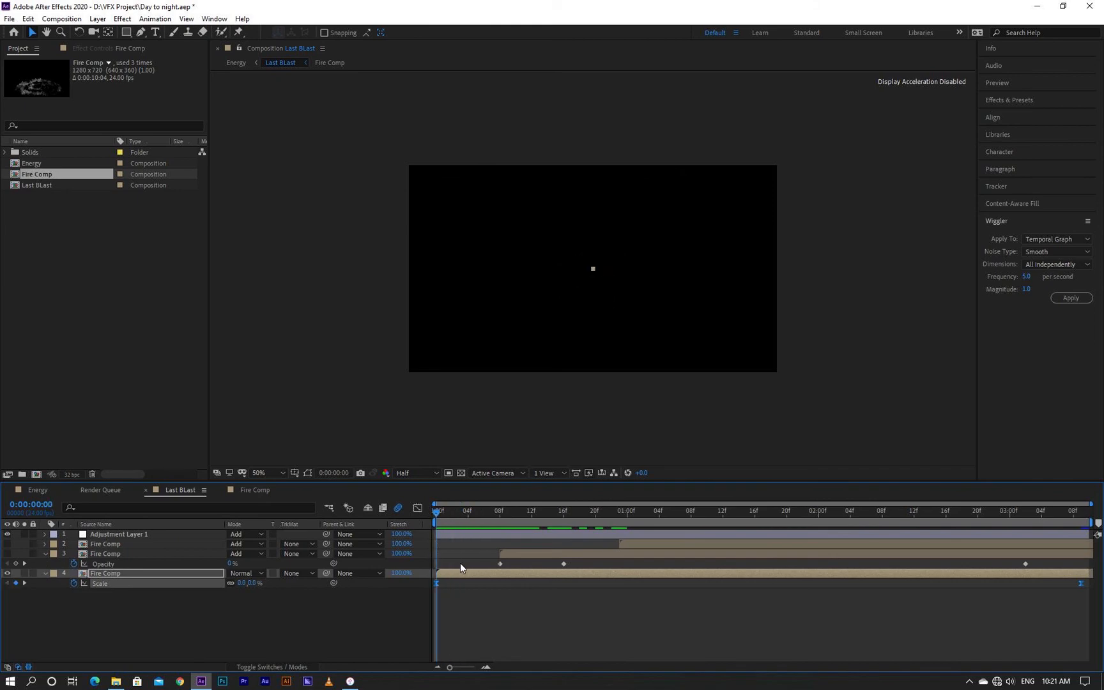
pyautogui.press('space')
pyautogui.press('space')
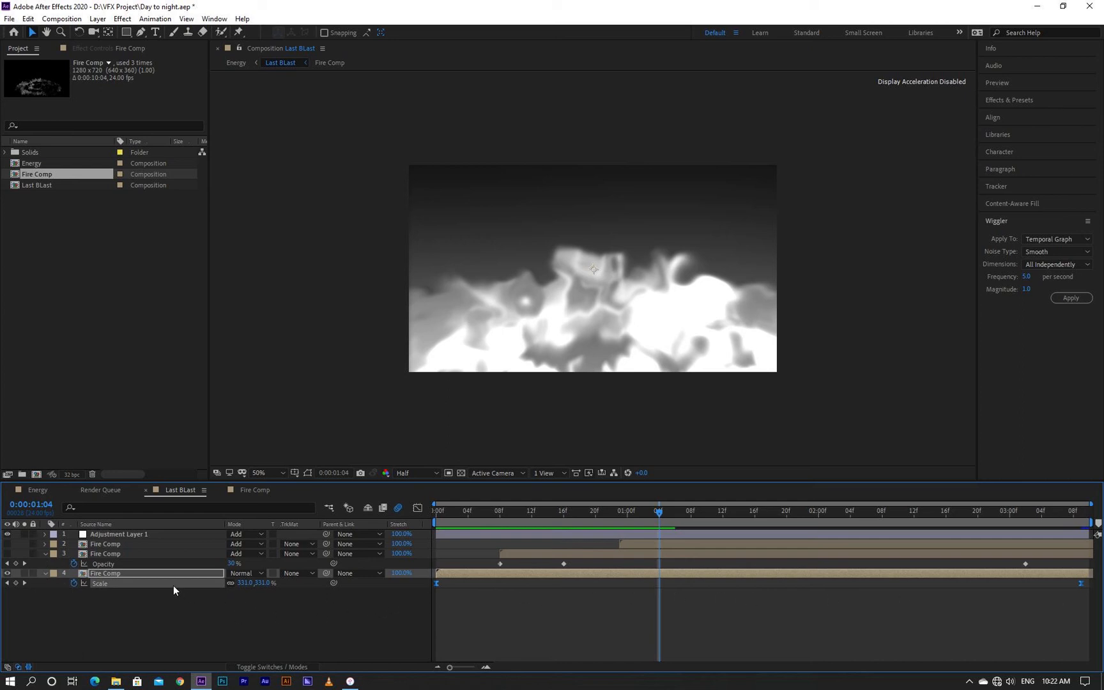
# - Extend the first Scale keyframe's outgoing speed handle to mid-curve for a slower start, and preview the blast
pyautogui.click(417, 509)
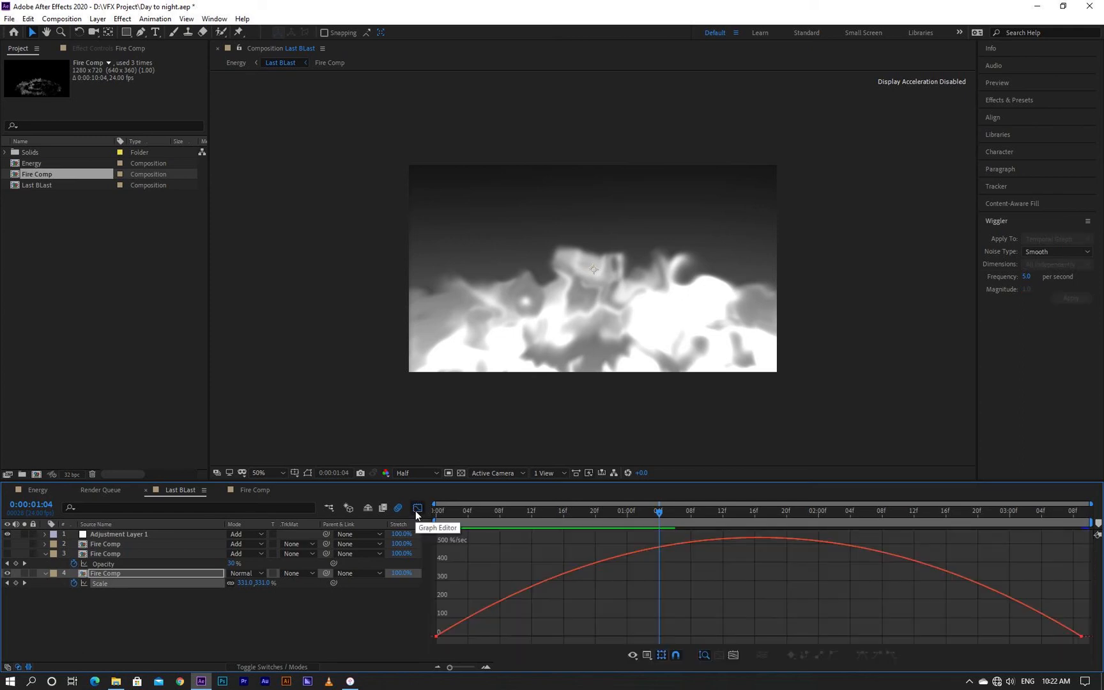
pyautogui.click(438, 637)
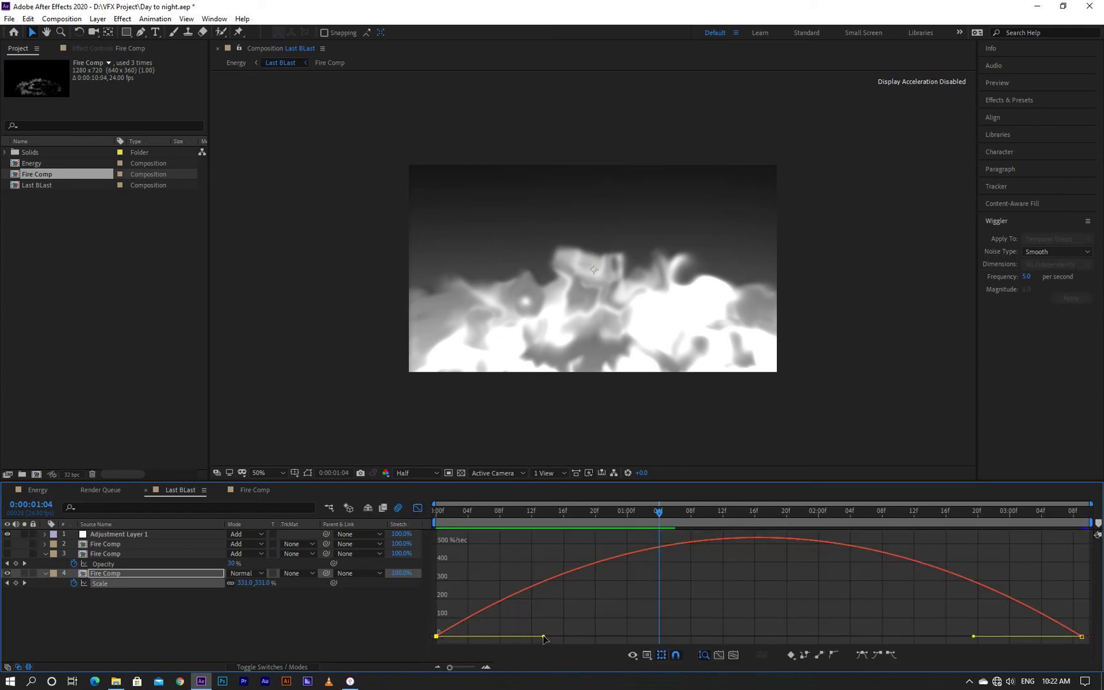
pyautogui.moveTo(544, 637); pyautogui.dragTo(797, 639)
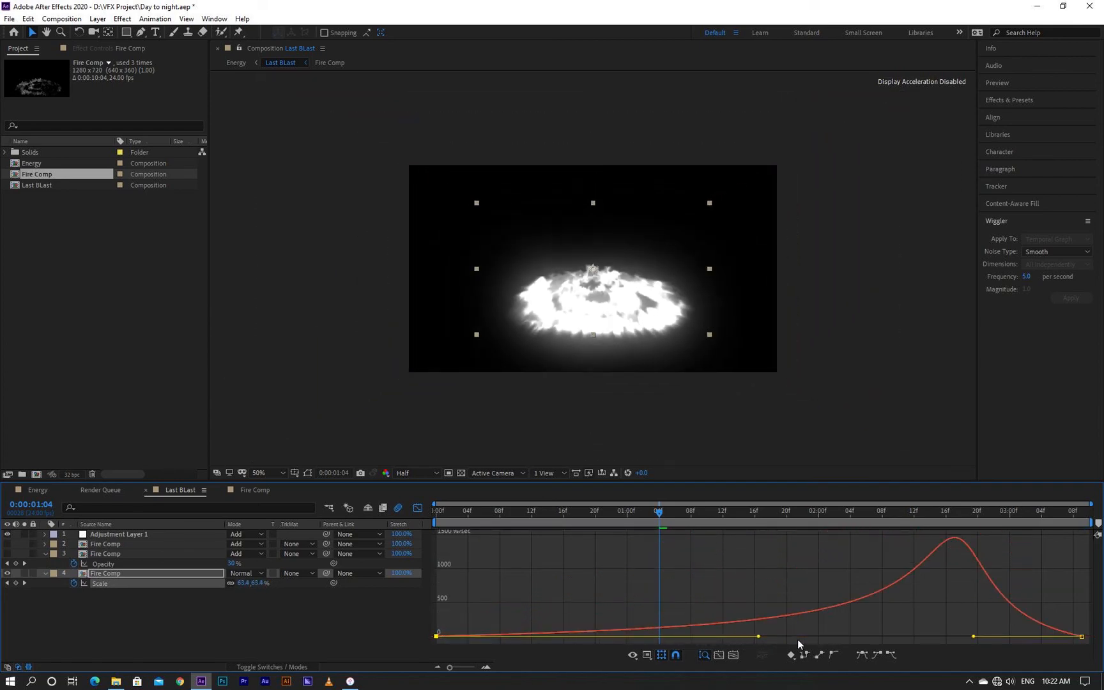
pyautogui.moveTo(631, 515); pyautogui.dragTo(417, 517)
pyautogui.press('space')
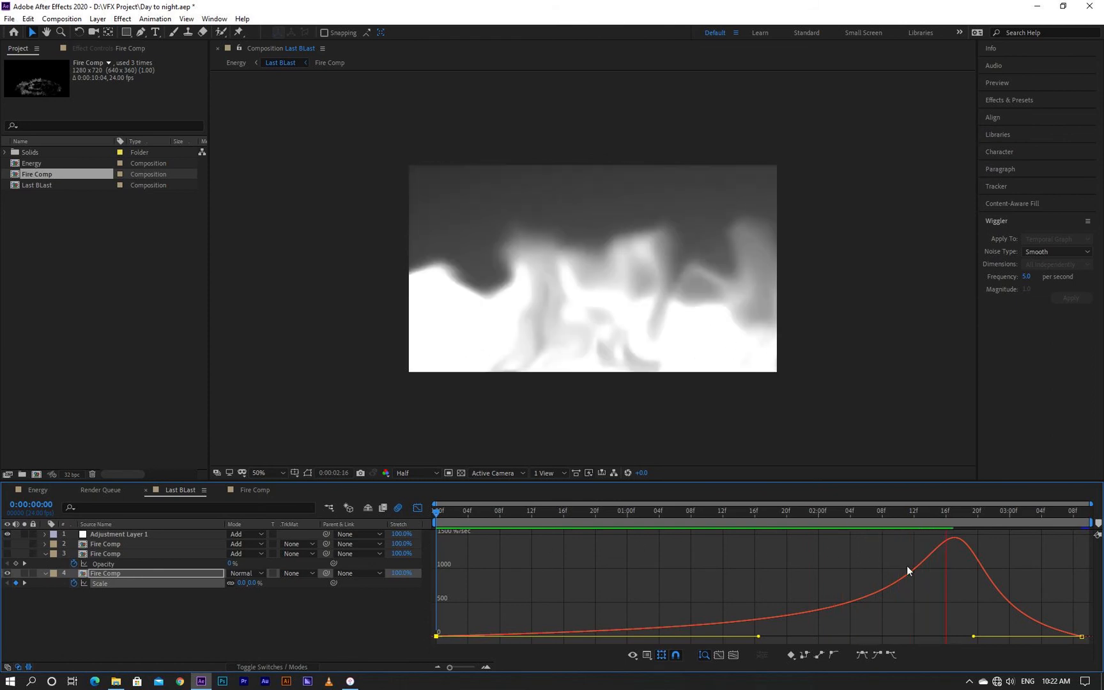
pyautogui.press('space')
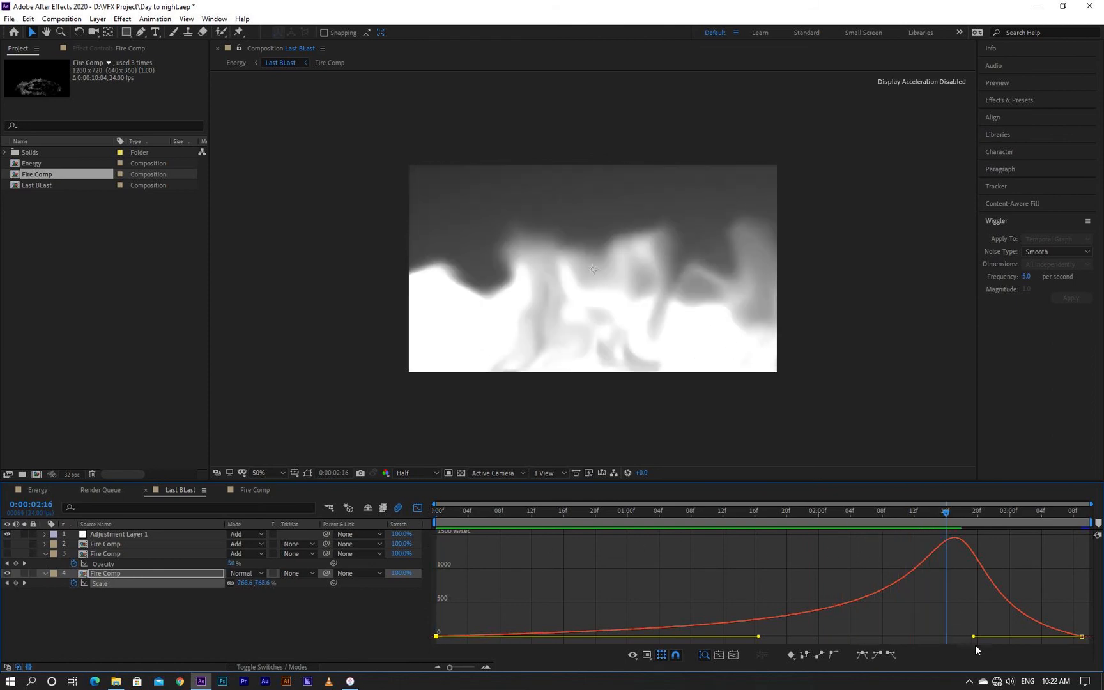
# - Shorten the last Scale keyframe's incoming speed handle so the speed peaks near the end, preview, and leave the speed graph
pyautogui.moveTo(975, 637); pyautogui.dragTo(1067, 639)
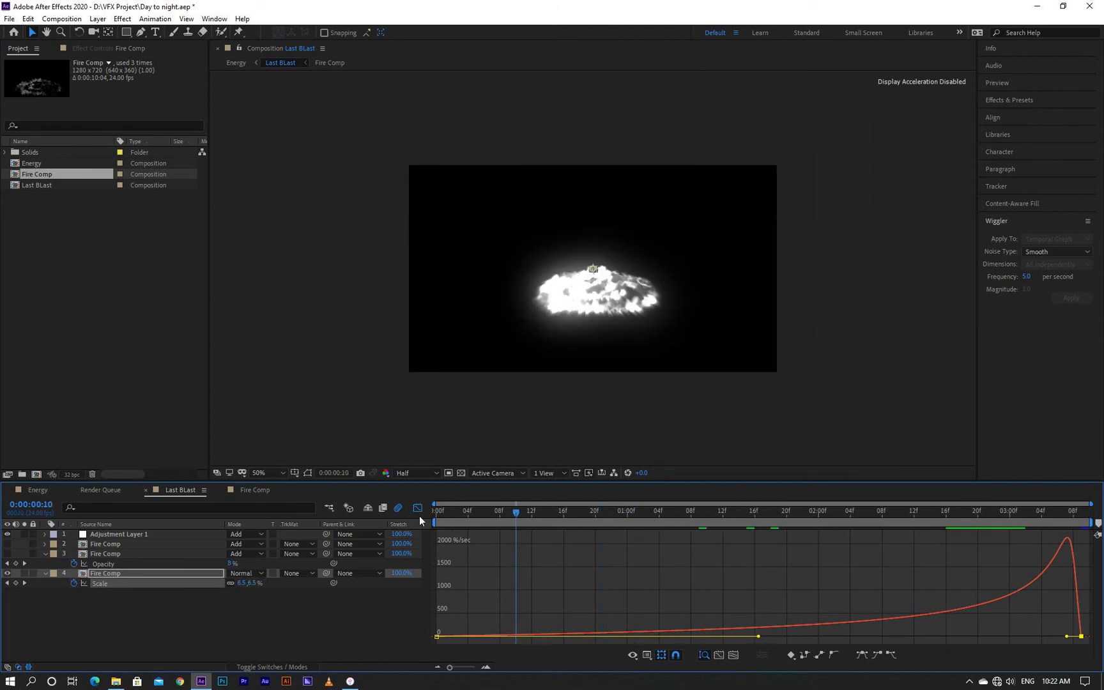
pyautogui.press('space')
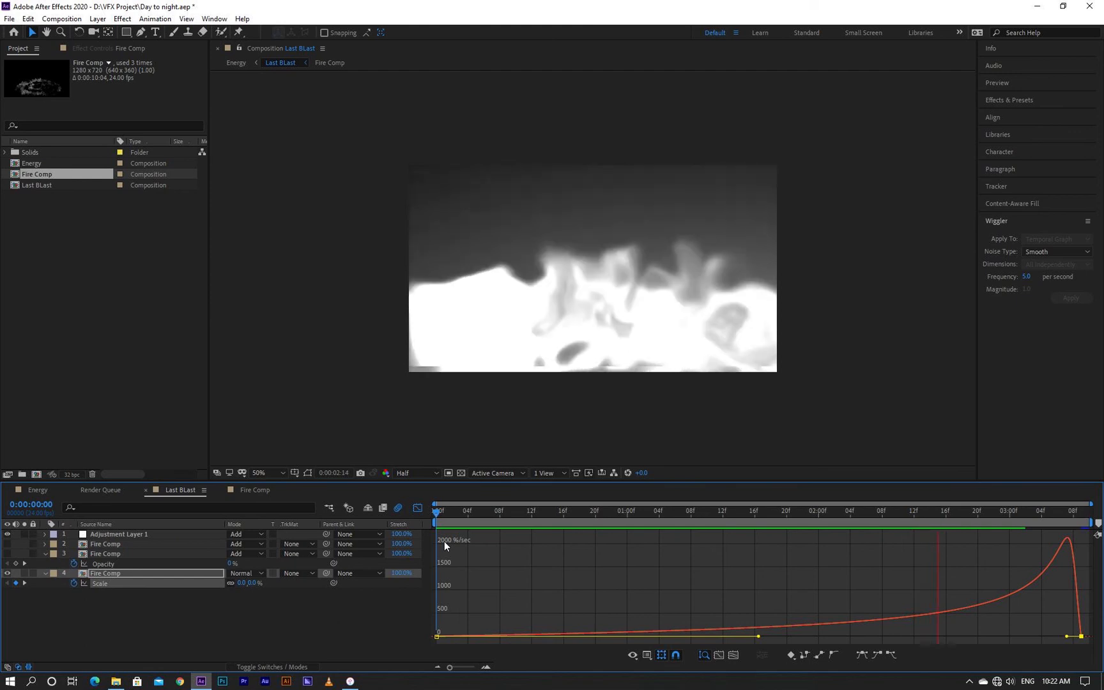
pyautogui.press('space')
pyautogui.moveTo(578, 509); pyautogui.dragTo(690, 539)
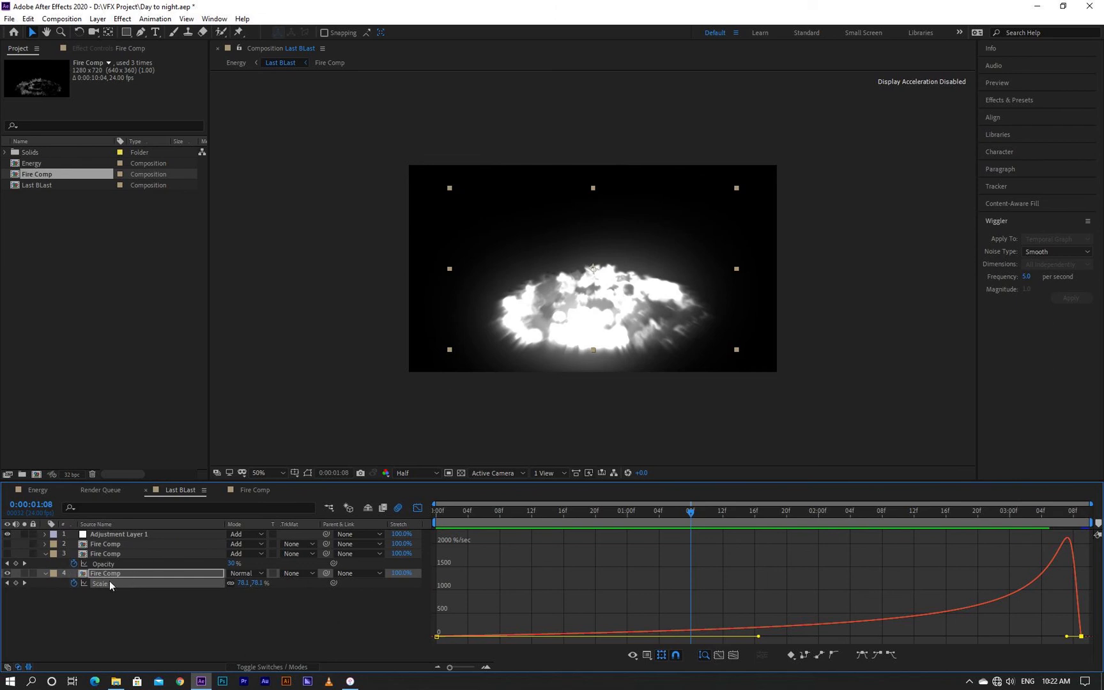
pyautogui.click(420, 507)
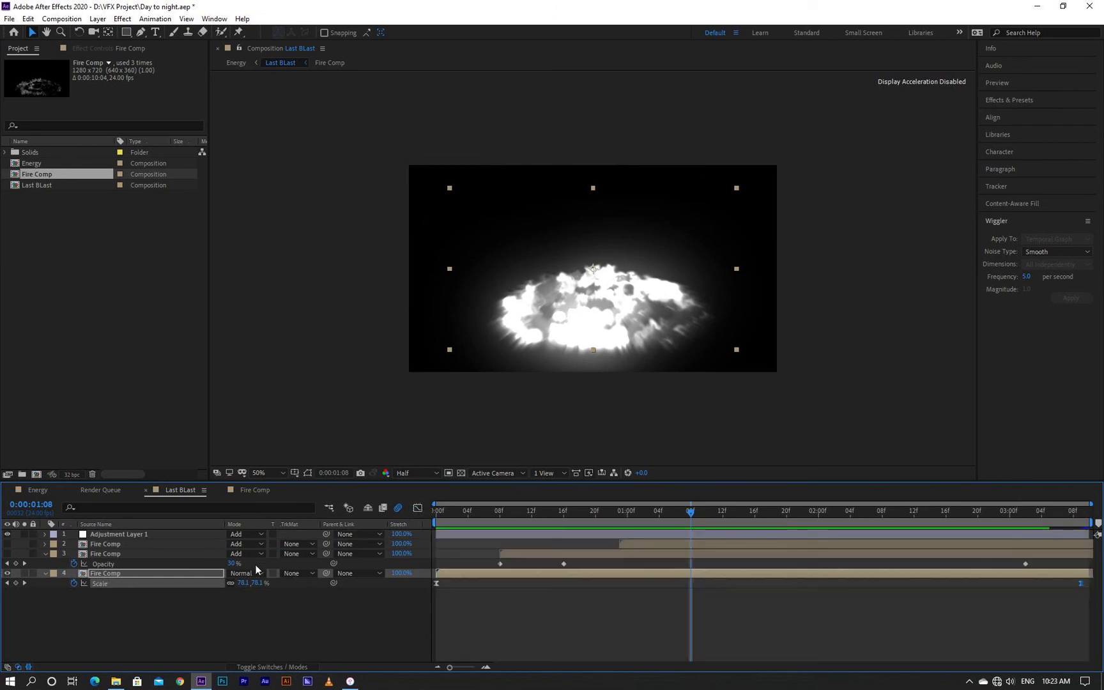
# - Move the original Fire Comp layer's two fade-out Opacity keyframes to about 0:00:02:00 and 0:00:02:11, and preview
pyautogui.press('t')
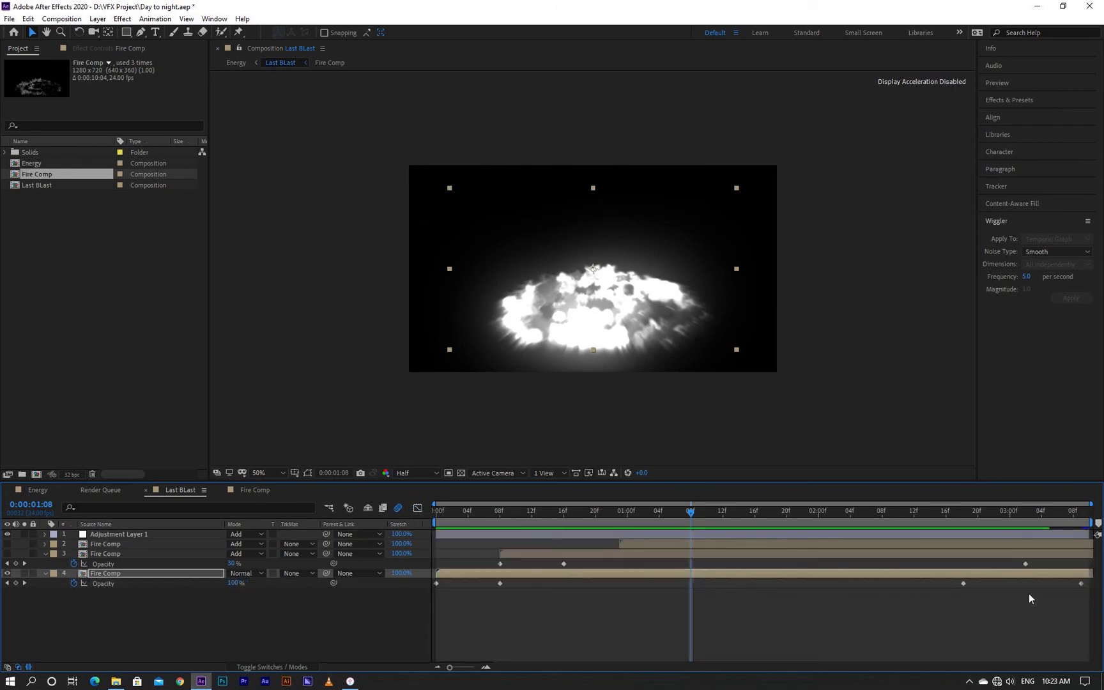
pyautogui.moveTo(965, 584); pyautogui.dragTo(906, 583)
pyautogui.press('space')
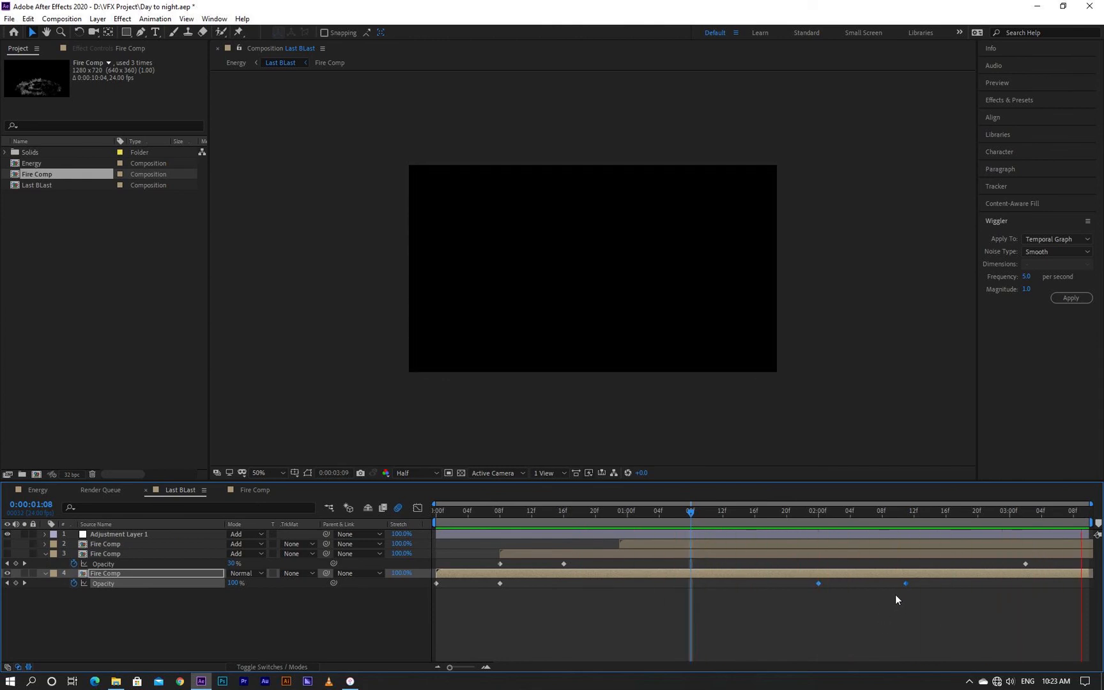
# - Move the original Fire Comp layer's last Opacity keyframe to about 0:00:02:15 for a longer fade-out, and preview the blast
pyautogui.press('space')
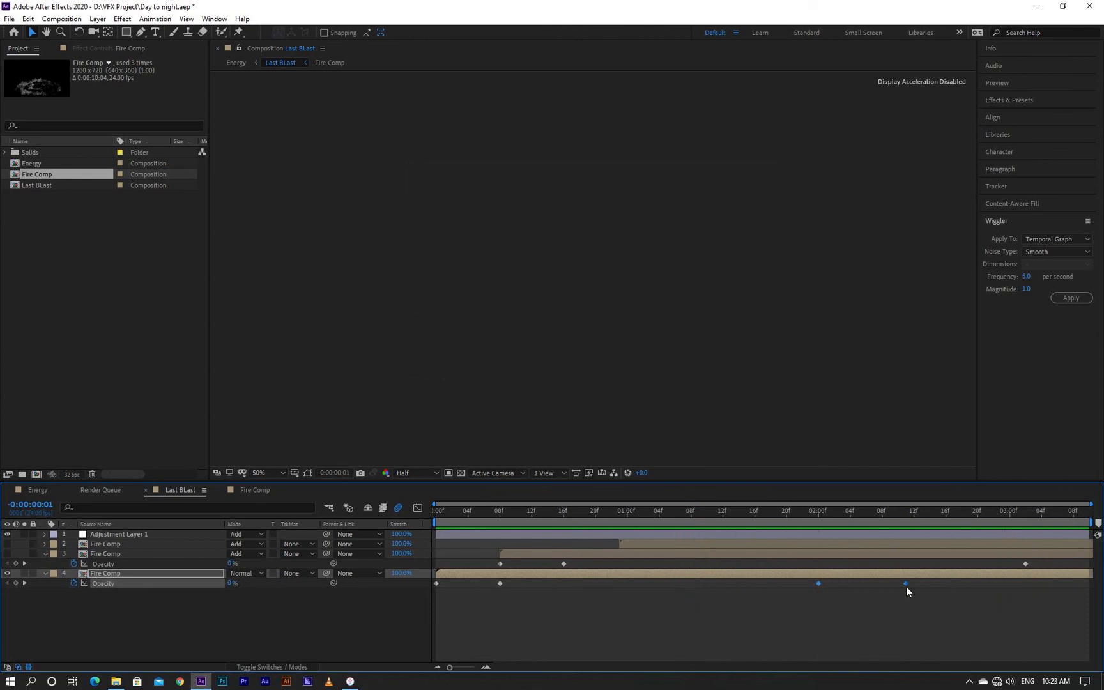
pyautogui.click(904, 594)
pyautogui.moveTo(906, 586); pyautogui.dragTo(937, 586)
pyautogui.press('space')
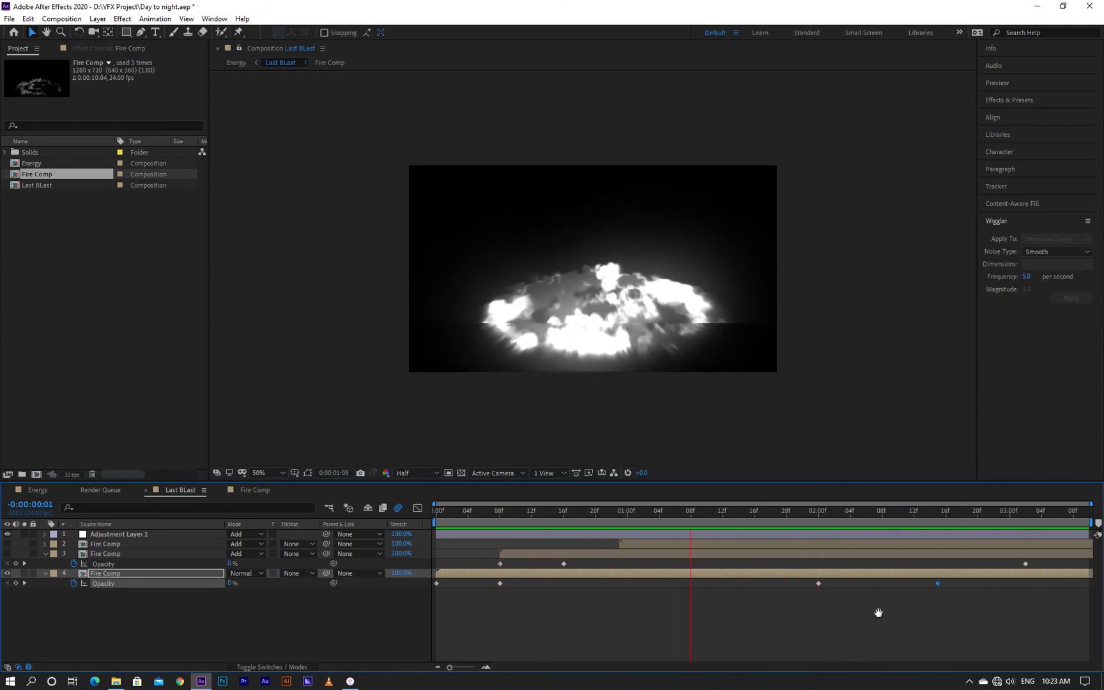
pyautogui.press('space')
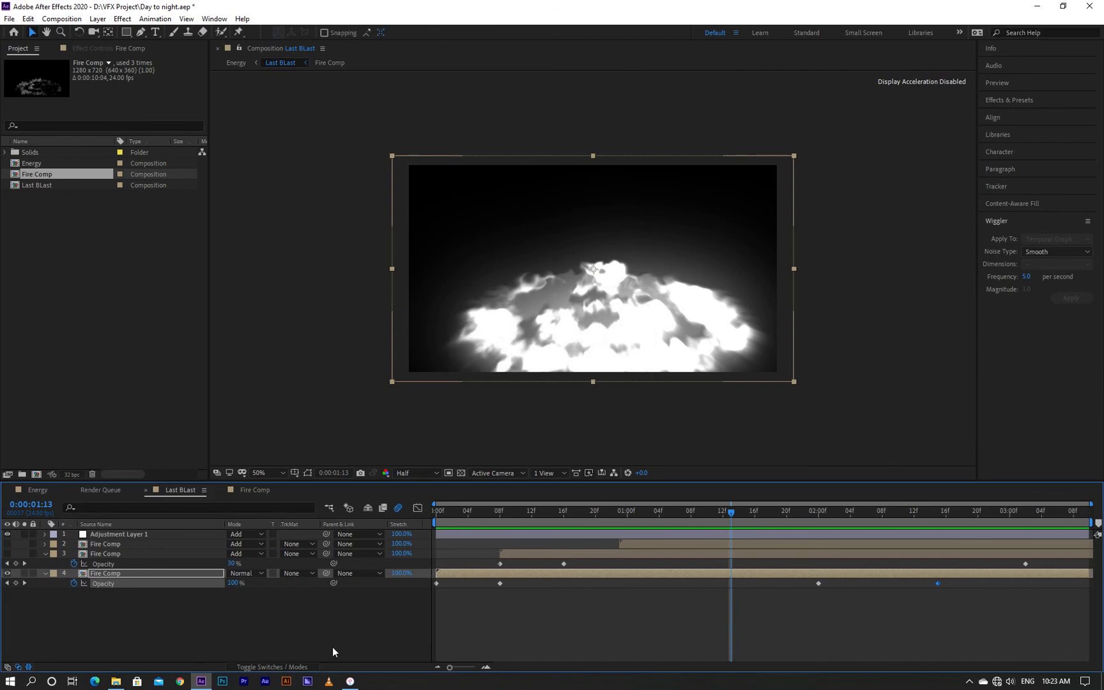
# - Move the original Fire Comp layer's last Scale keyframe to about 0:00:02:08 for faster growth, and preview from the first frame
pyautogui.press('s')
pyautogui.moveTo(1081, 584); pyautogui.dragTo(882, 587)
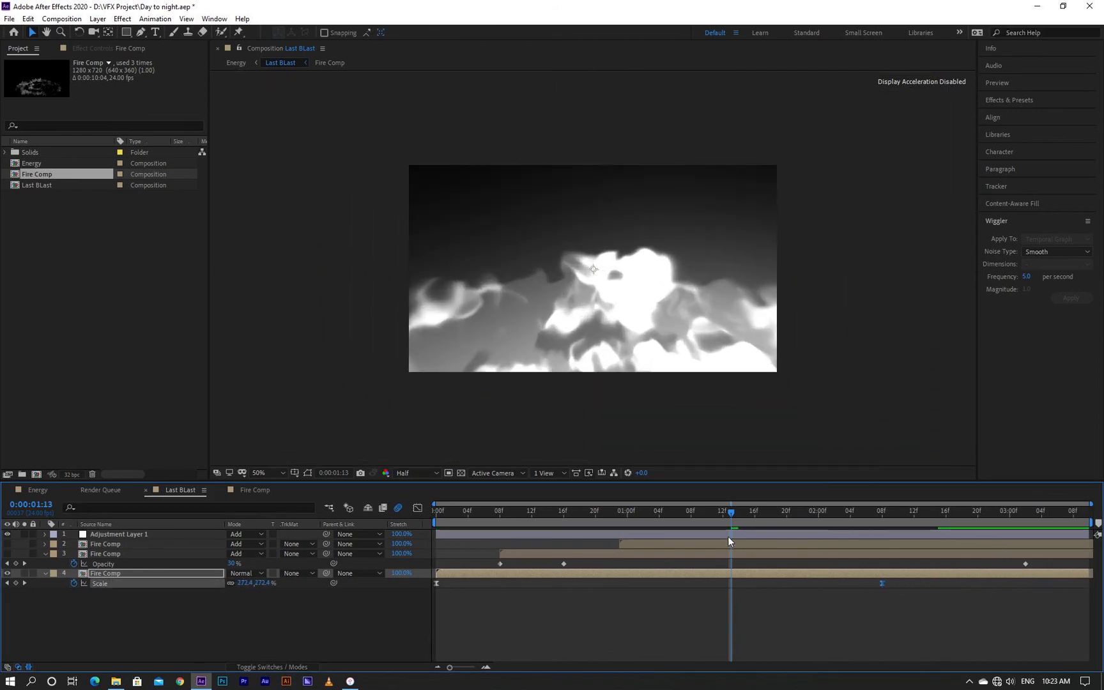
pyautogui.moveTo(731, 511); pyautogui.dragTo(427, 517)
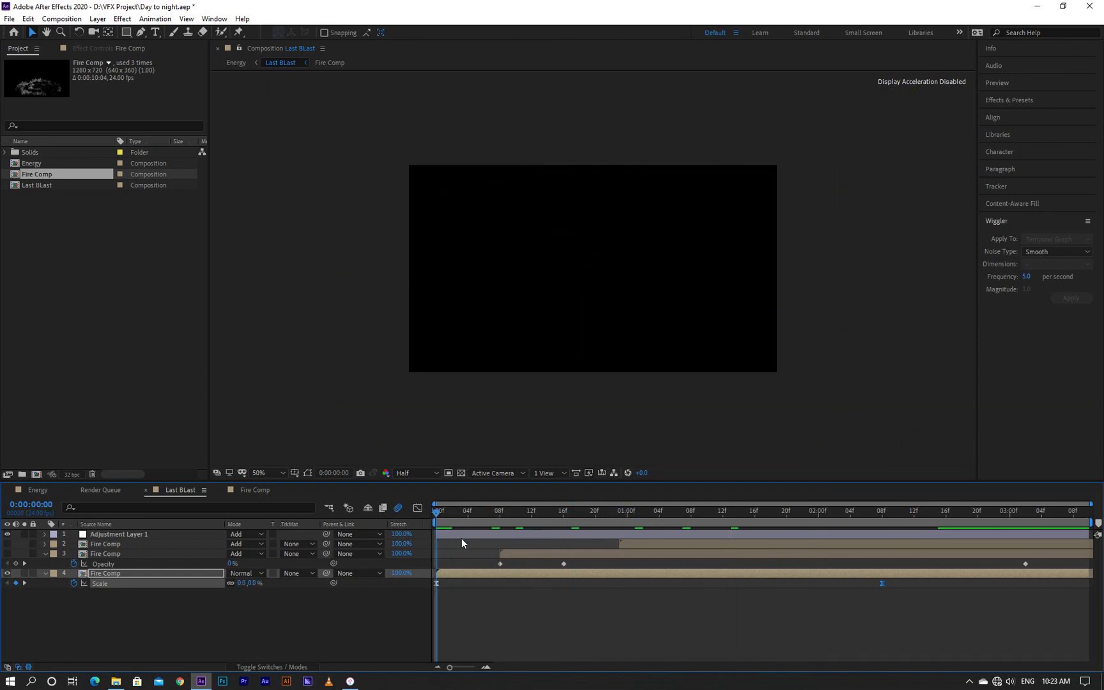
pyautogui.press('space')
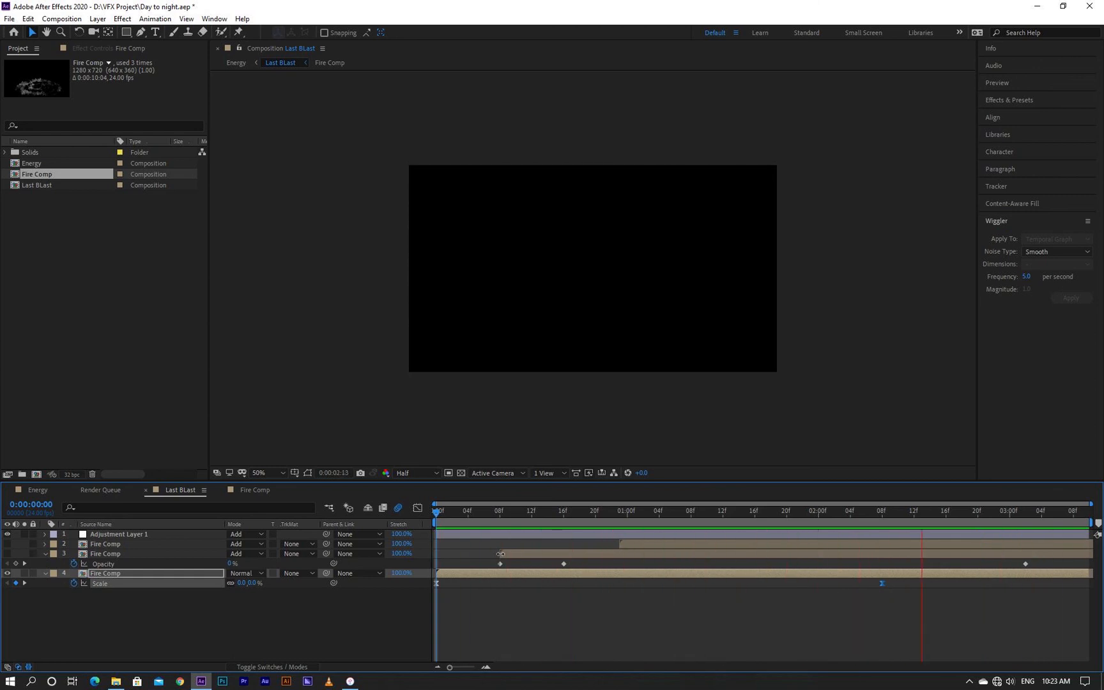
pyautogui.press('space')
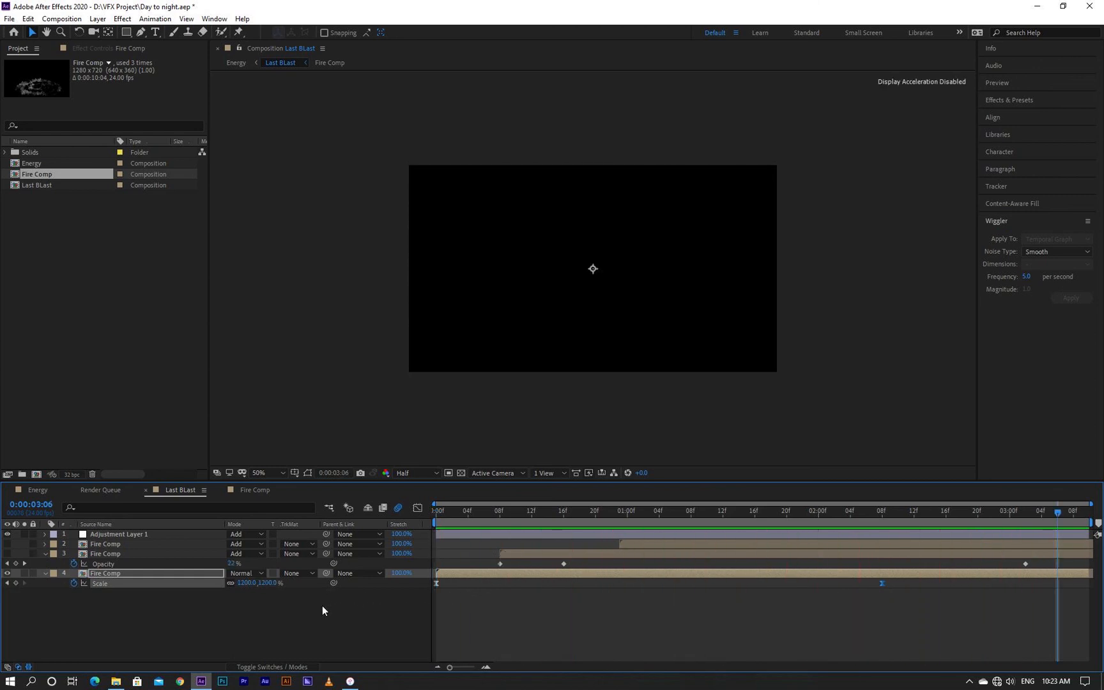
# - Move the original Fire Comp layer's two fade-out Opacity keyframes to about 0:00:01:13 and 0:00:02:04, and preview the Energy composition
pyautogui.press('t')
pyautogui.moveTo(940, 589); pyautogui.dragTo(731, 584)
pyautogui.click(523, 523)
pyautogui.click(486, 523)
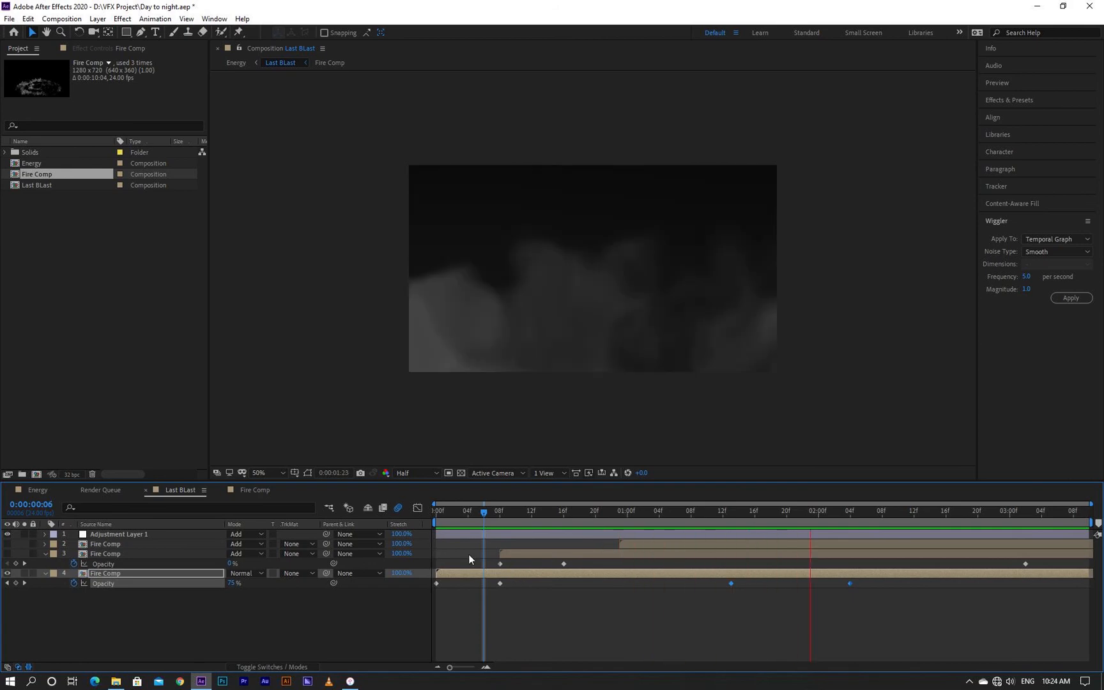
pyautogui.click(42, 490)
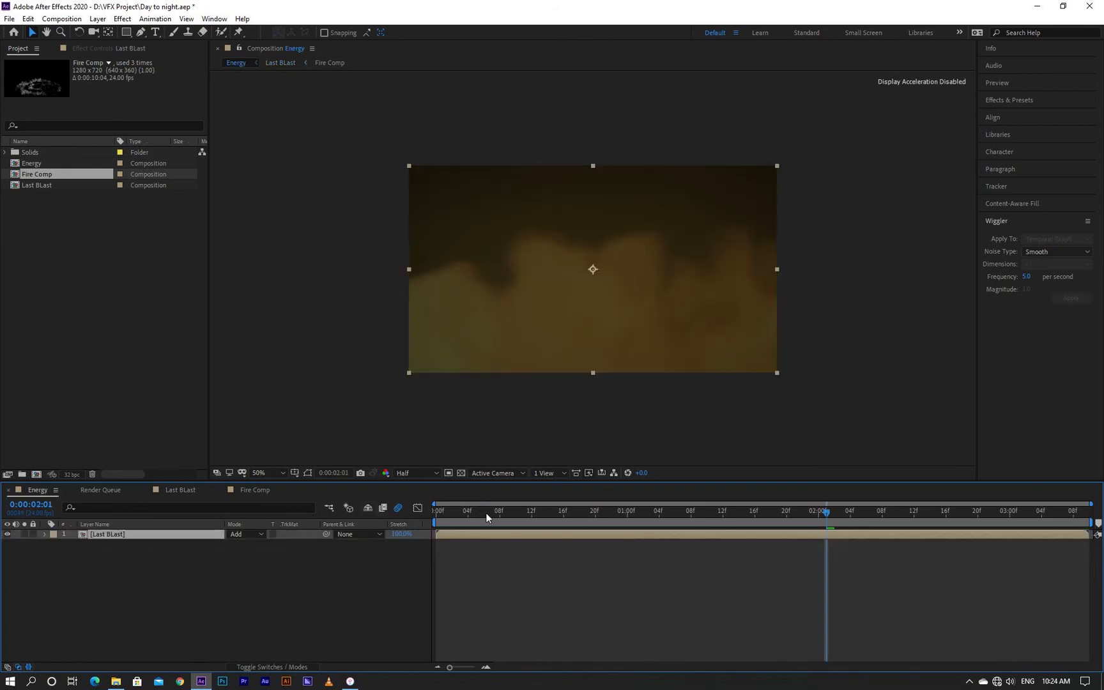
pyautogui.moveTo(485, 514); pyautogui.dragTo(468, 513)
pyautogui.press('space')
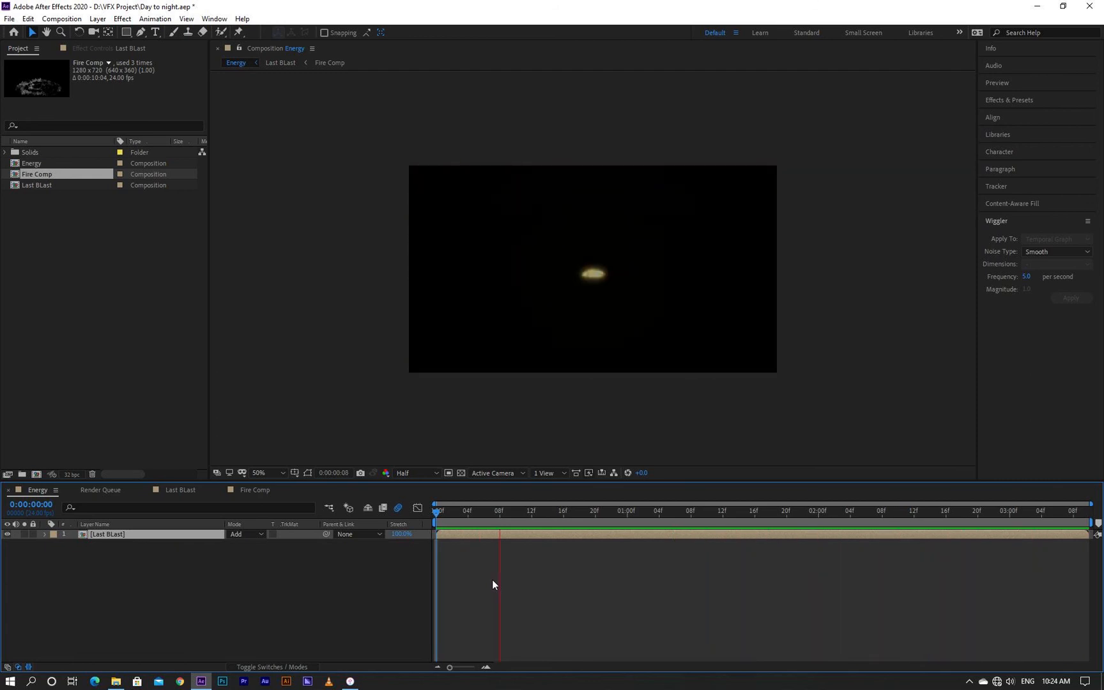
pyautogui.press('space')
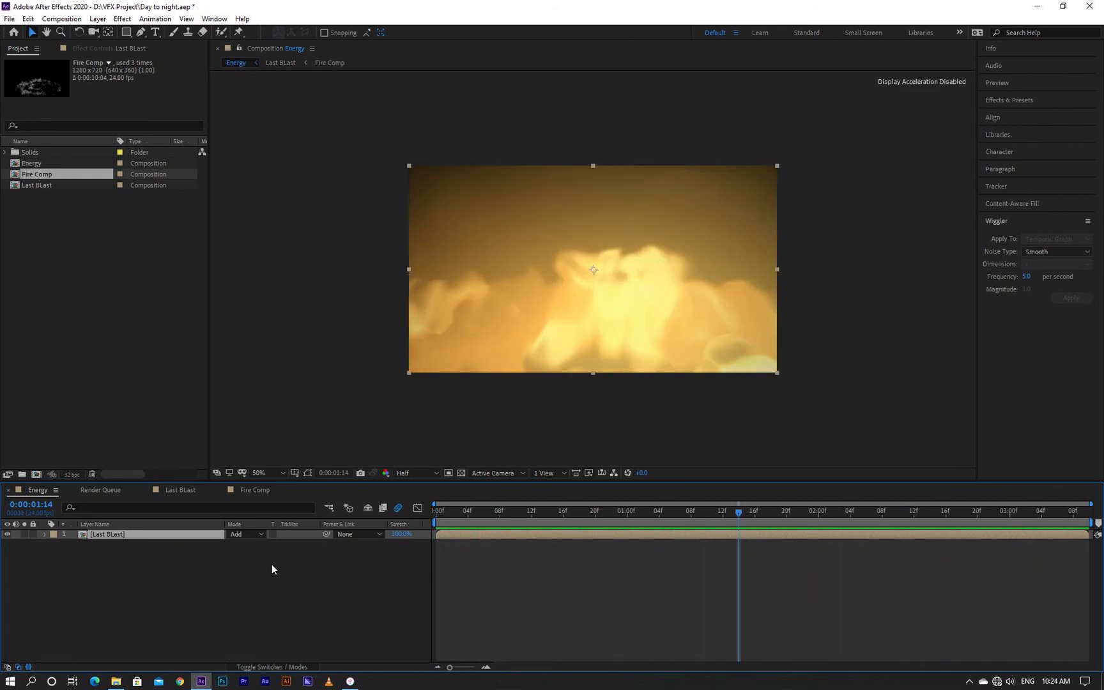
# - Delete the two hidden, delayed Fire Comp copies from the Last BLast composition
pyautogui.doubleClick(177, 535)
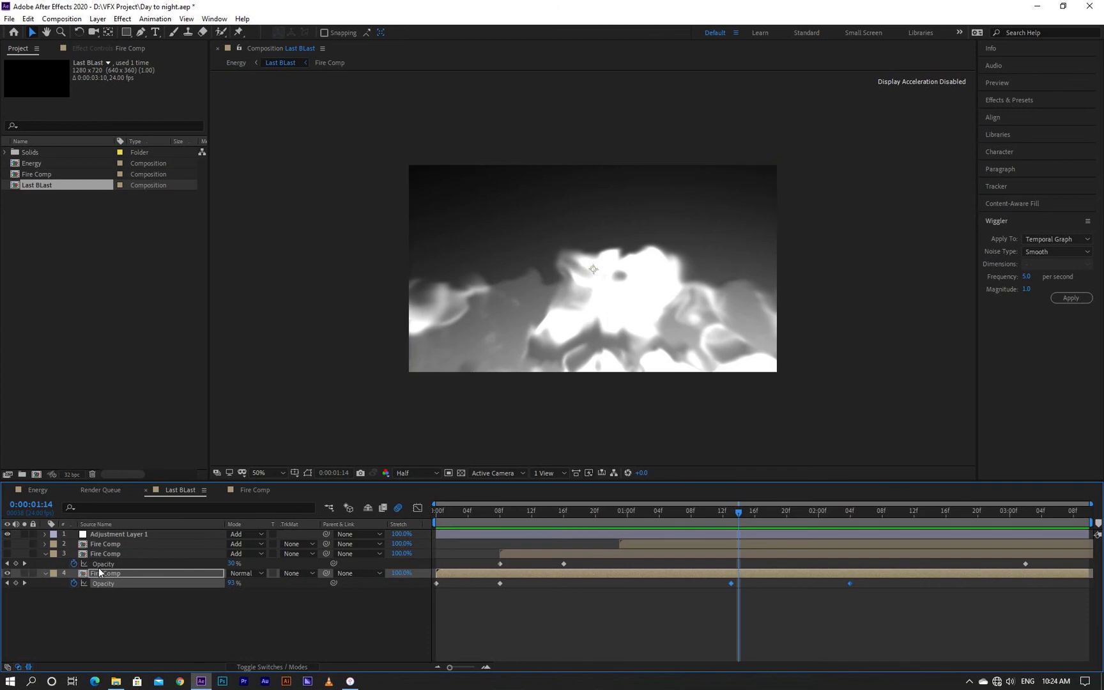
pyautogui.click(101, 547)
pyautogui.press('Delete')
pyautogui.click(102, 547)
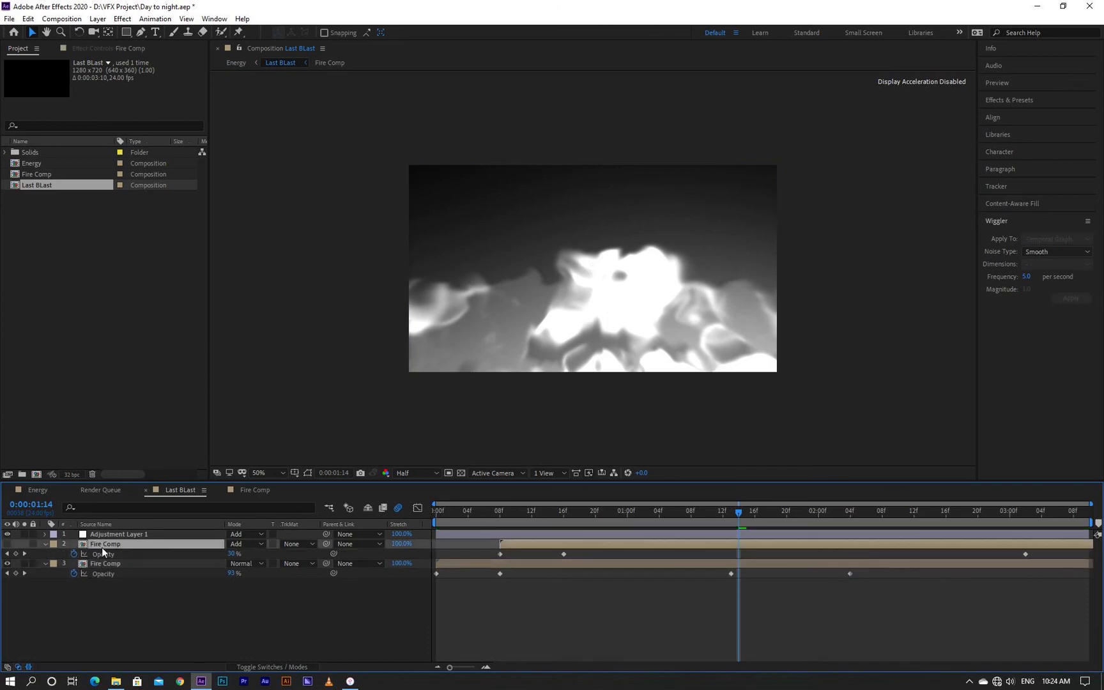
pyautogui.press('Delete')
# - Duplicate the remaining Fire Comp layer, delay the copy to start at about 0:00:00:10, and set its blending mode to Add
pyautogui.click(105, 545)
pyautogui.hotkey('ctrl', 'd')
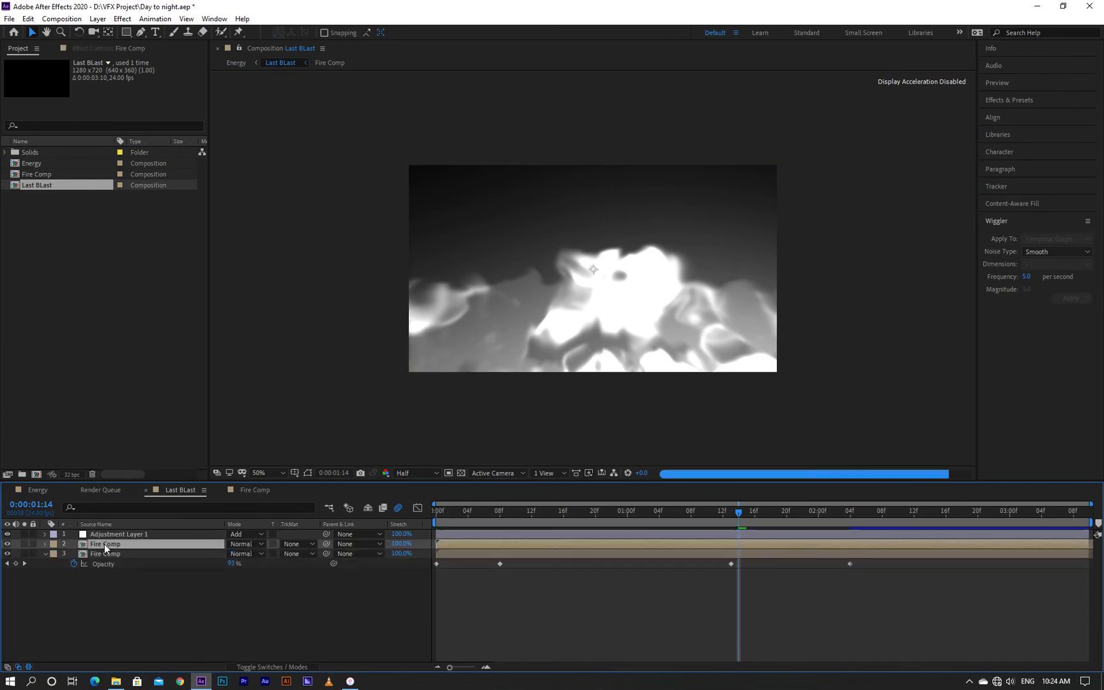
pyautogui.moveTo(445, 543); pyautogui.dragTo(522, 549)
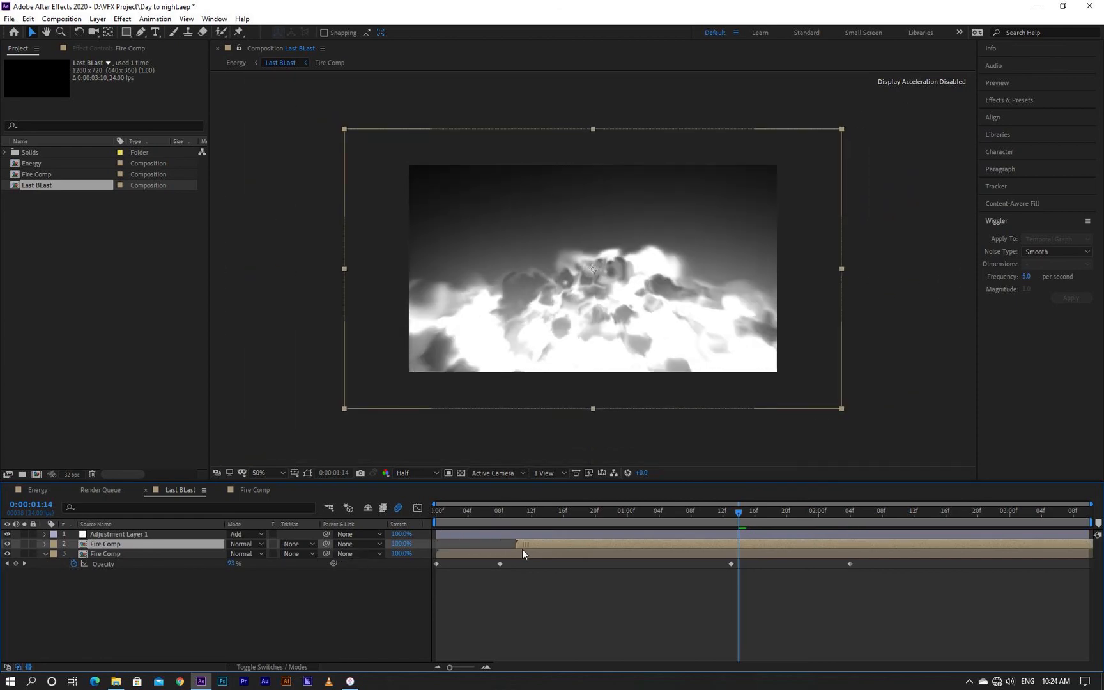
pyautogui.click(253, 546)
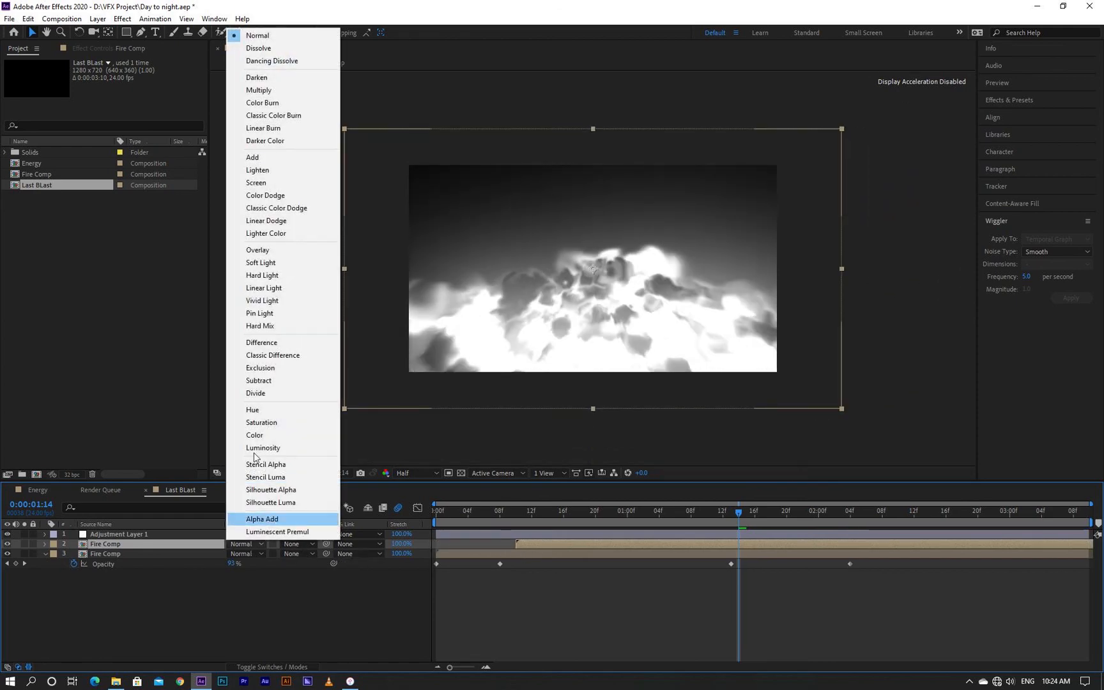
pyautogui.click(273, 156)
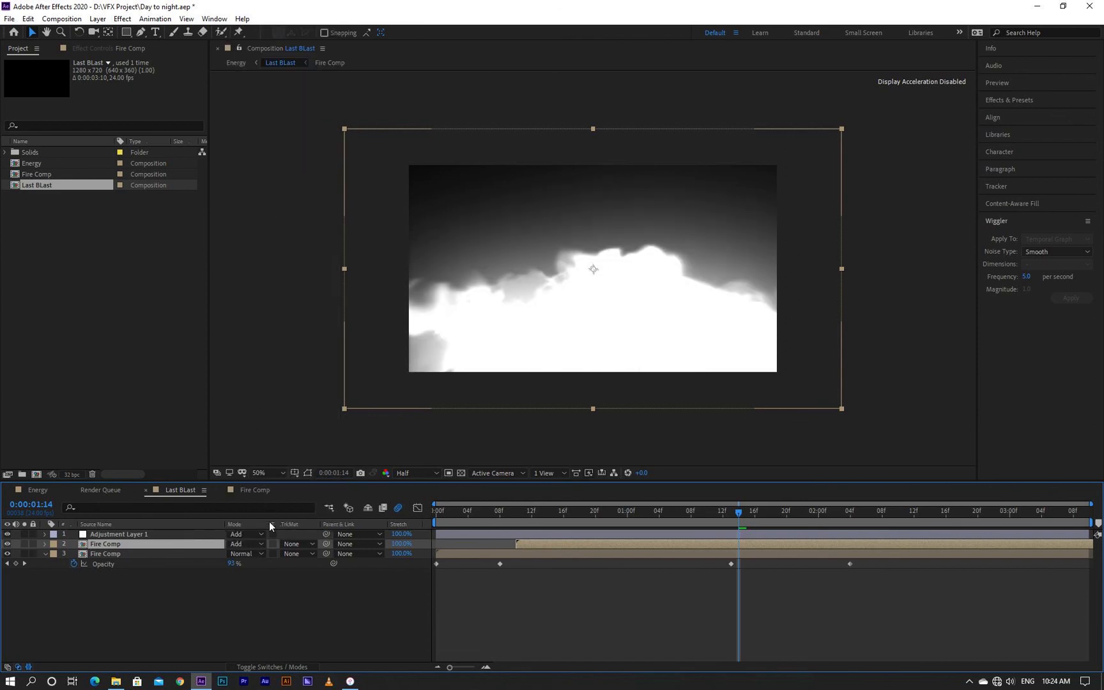
# - Lower the delayed Fire Comp copy's Opacity to 29% at 0:00:01:14, and preview the layered blast from near the start
pyautogui.press('u')
pyautogui.moveTo(236, 553); pyautogui.dragTo(202, 562)
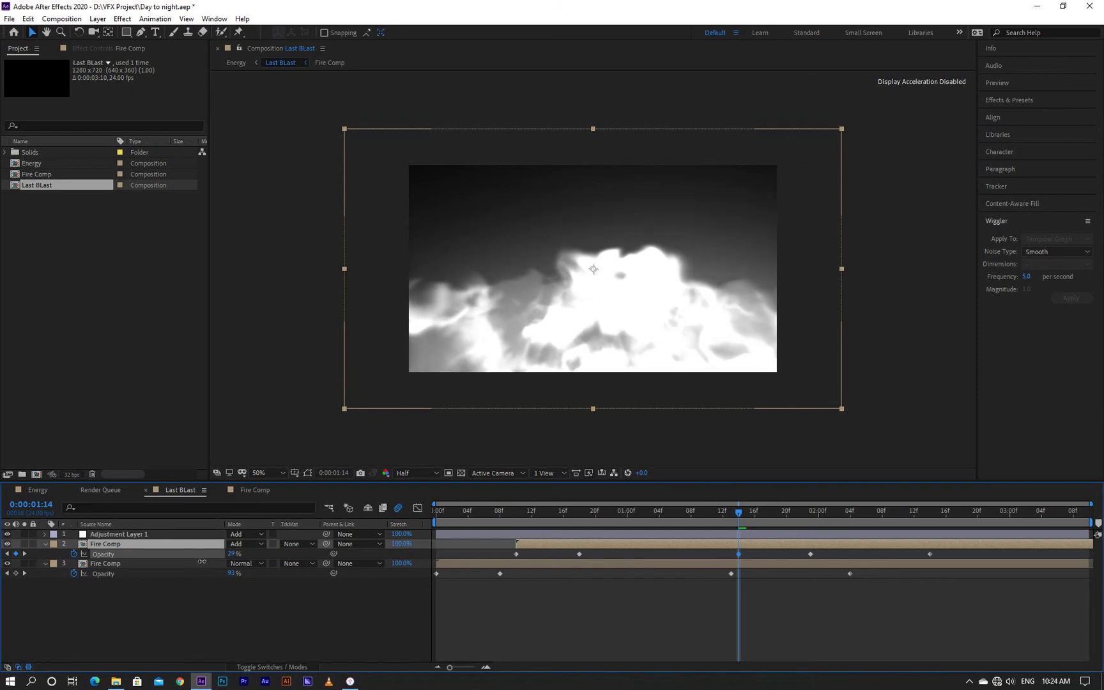
pyautogui.click(453, 517)
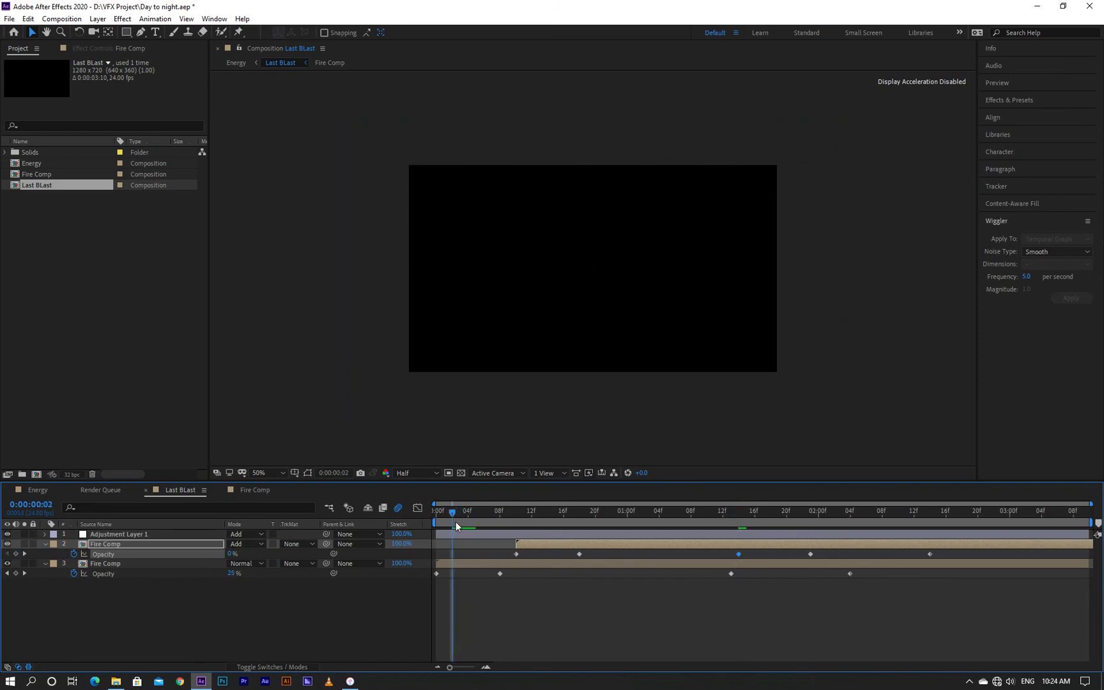
pyautogui.press('space')
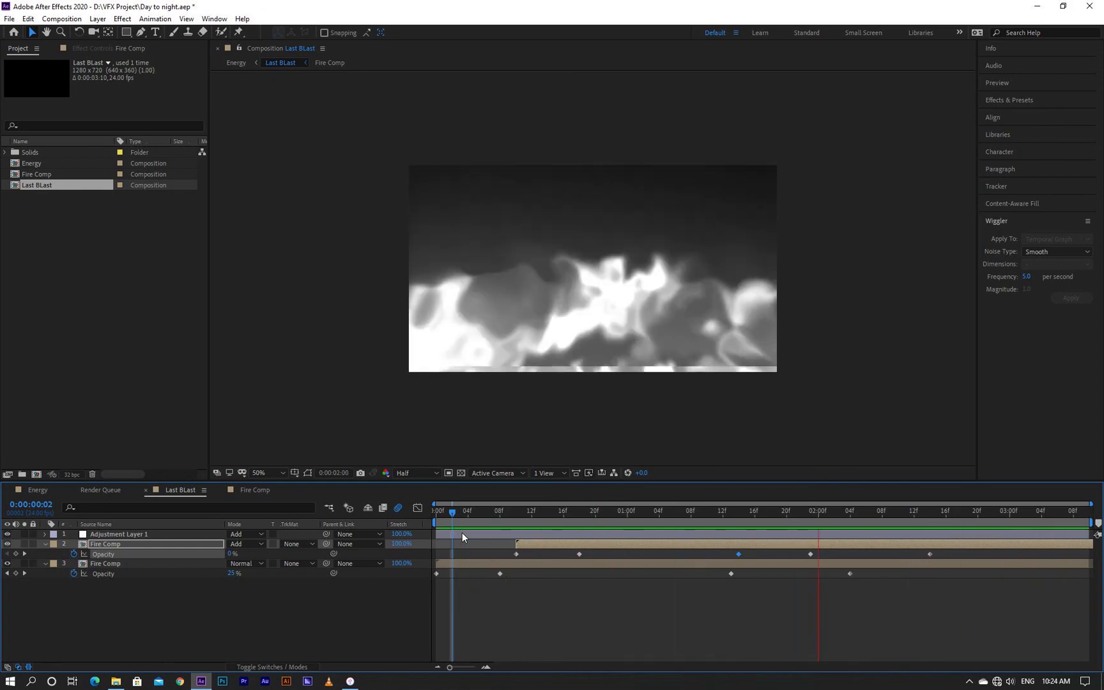
pyautogui.press('space')
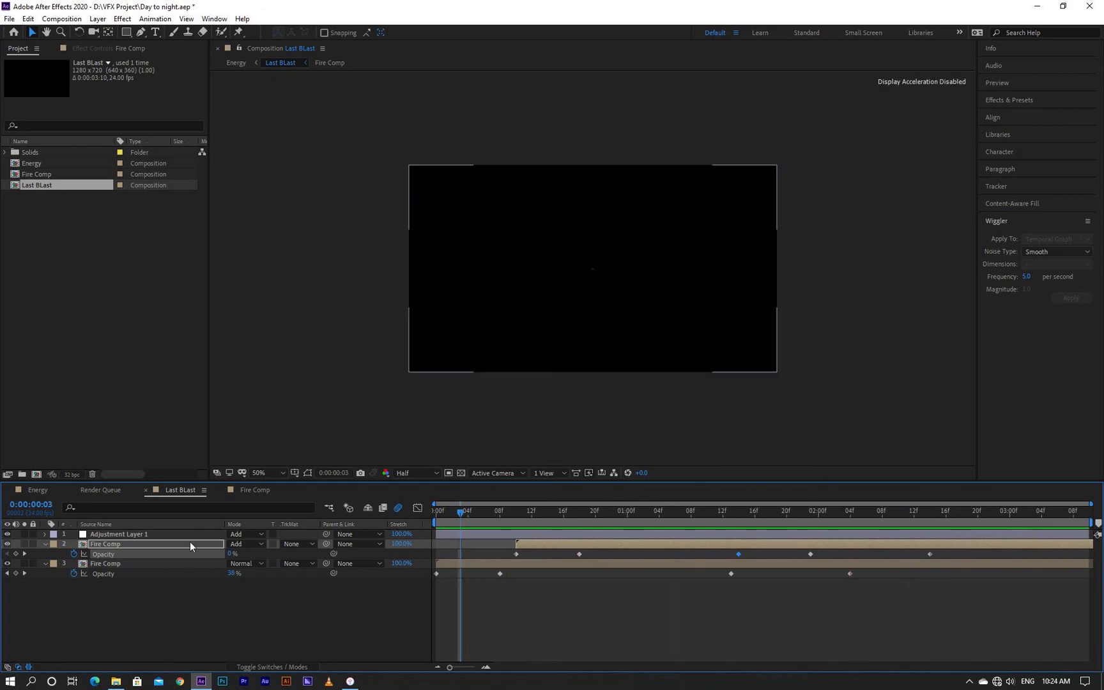
# - Set the adjustment layer's CC Radial Blur Amount to 40, judging the blast at 0:00:00:18
pyautogui.click(182, 544)
pyautogui.click(164, 537)
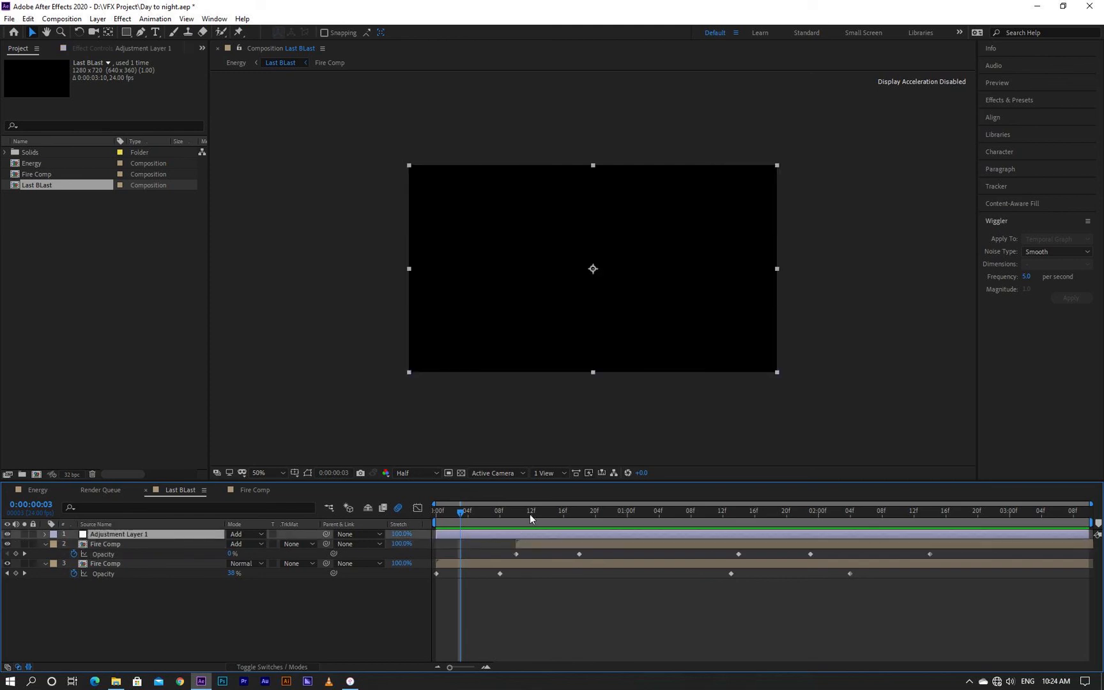
pyautogui.moveTo(530, 515); pyautogui.dragTo(578, 515)
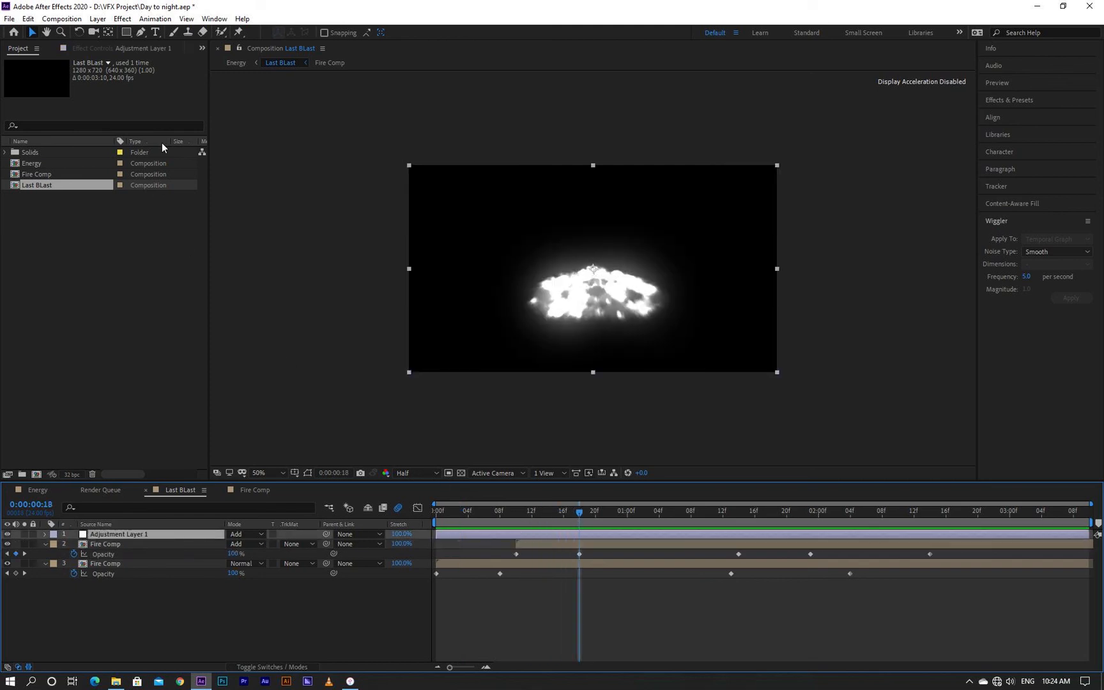
pyautogui.click(101, 49)
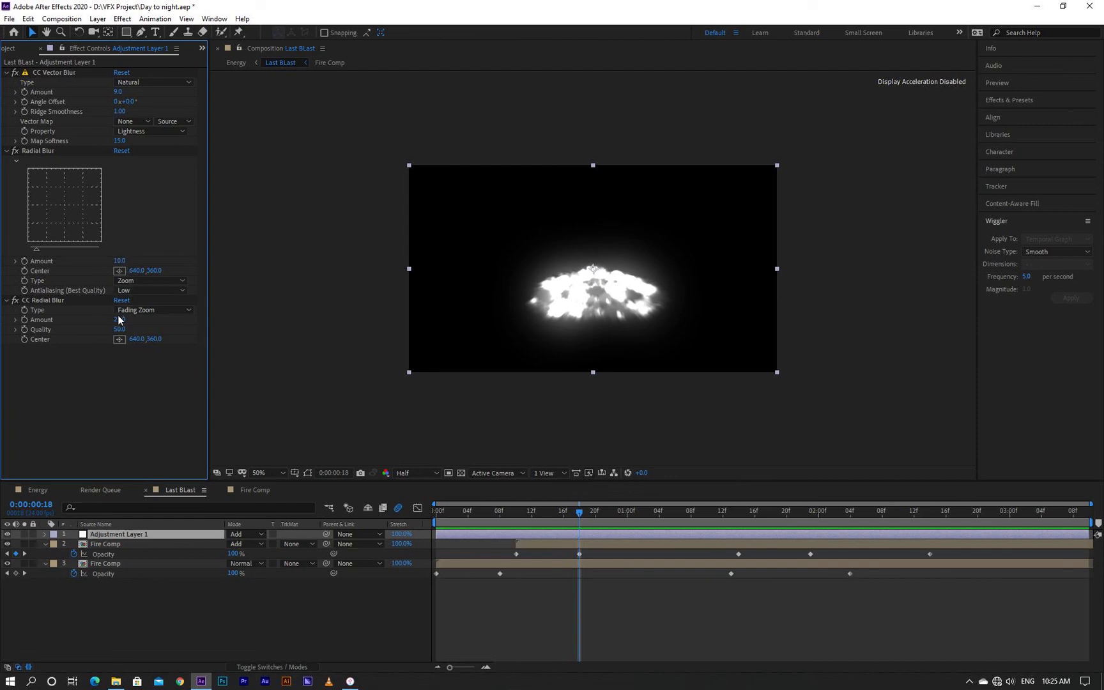
pyautogui.moveTo(120, 319); pyautogui.dragTo(178, 329)
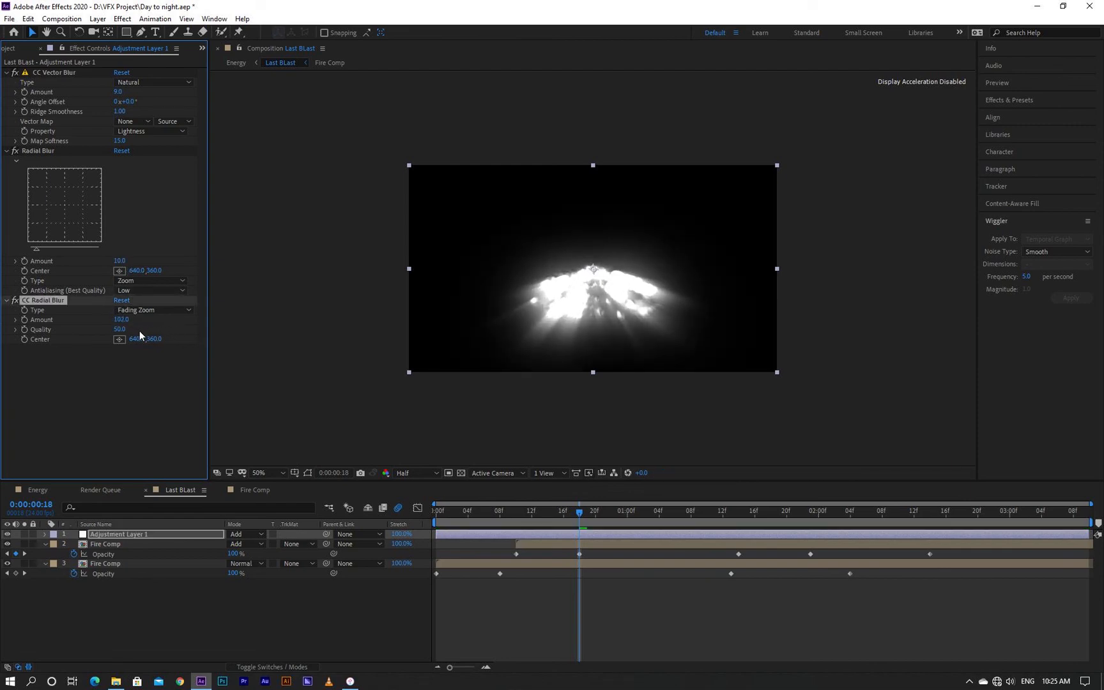
pyautogui.click(119, 319)
pyautogui.press('Return')
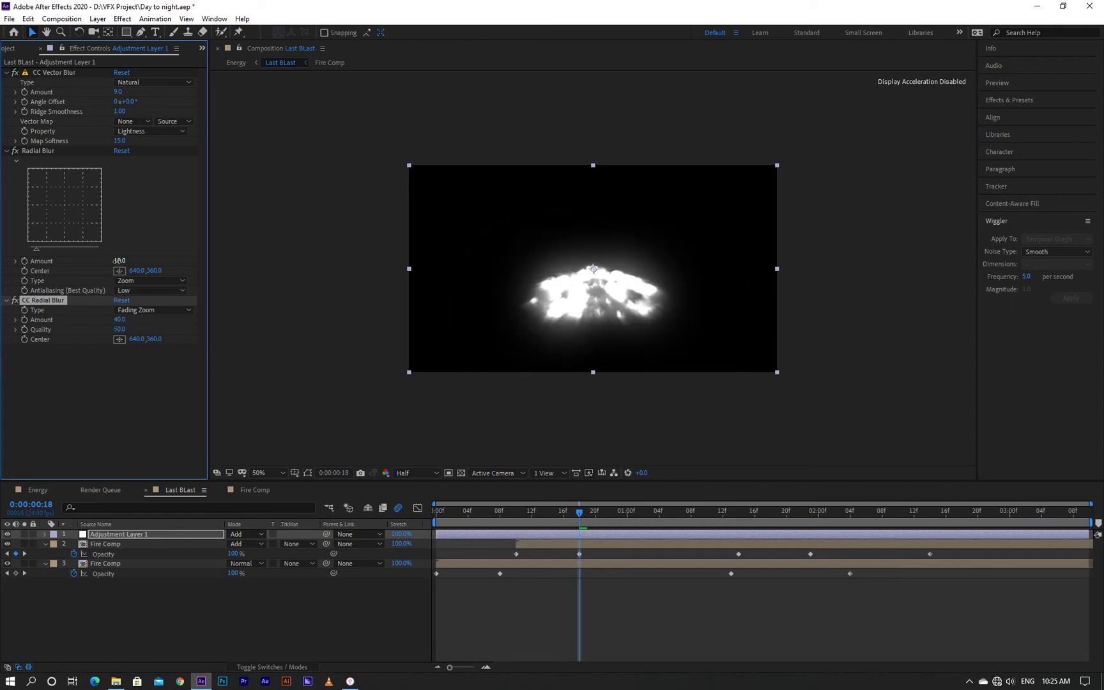
# - Raise the adjustment layer's Radial Blur Amount to 63, and preview the Energy composition from the first frame
pyautogui.moveTo(119, 261); pyautogui.dragTo(141, 264)
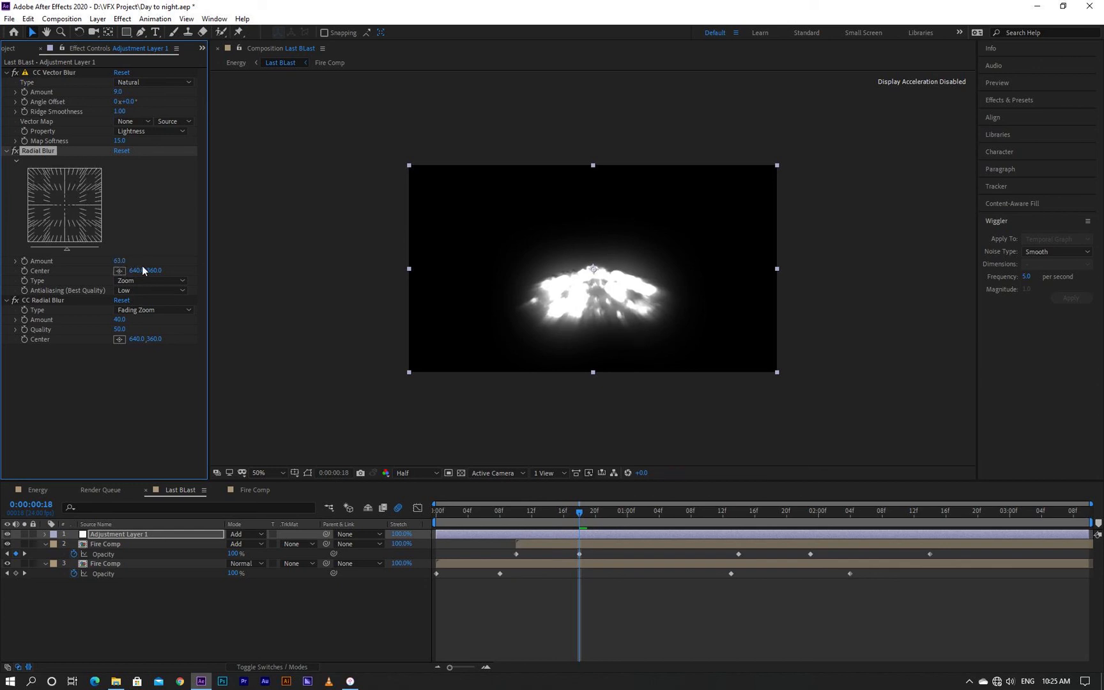
pyautogui.click(40, 491)
pyautogui.moveTo(478, 512); pyautogui.dragTo(436, 512)
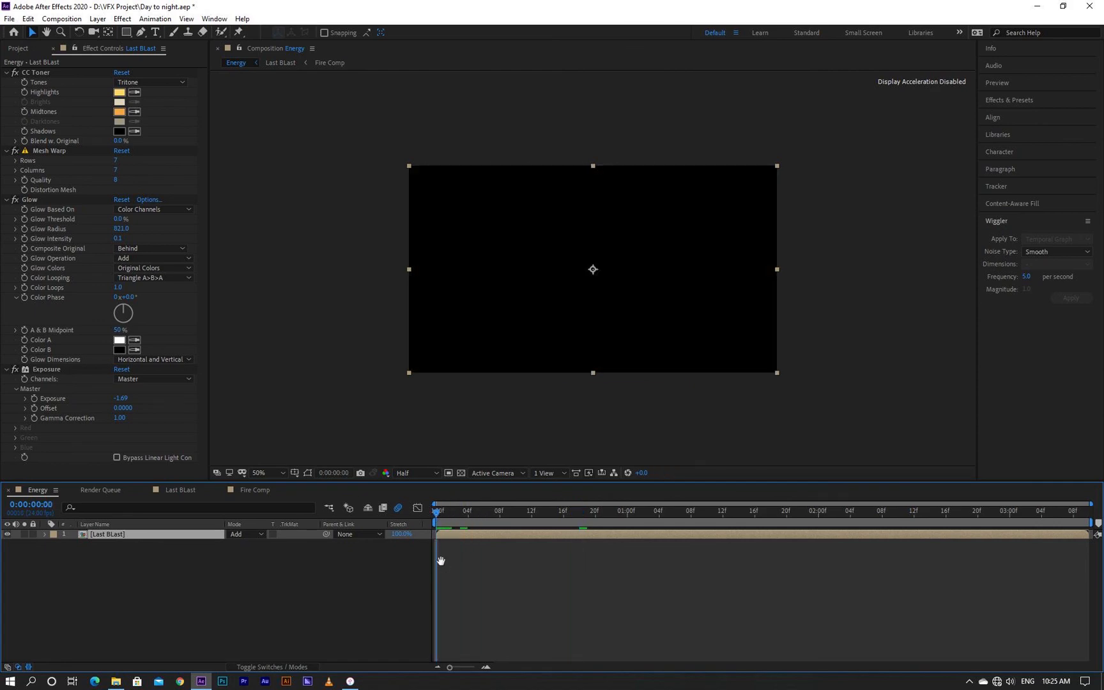
pyautogui.press('space')
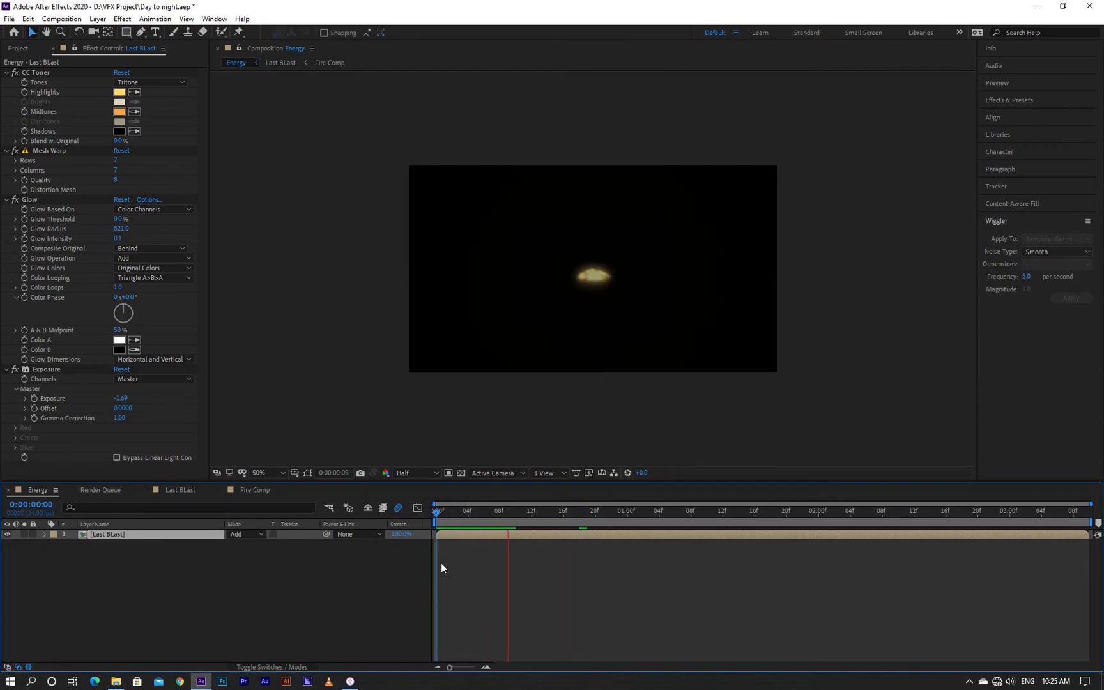
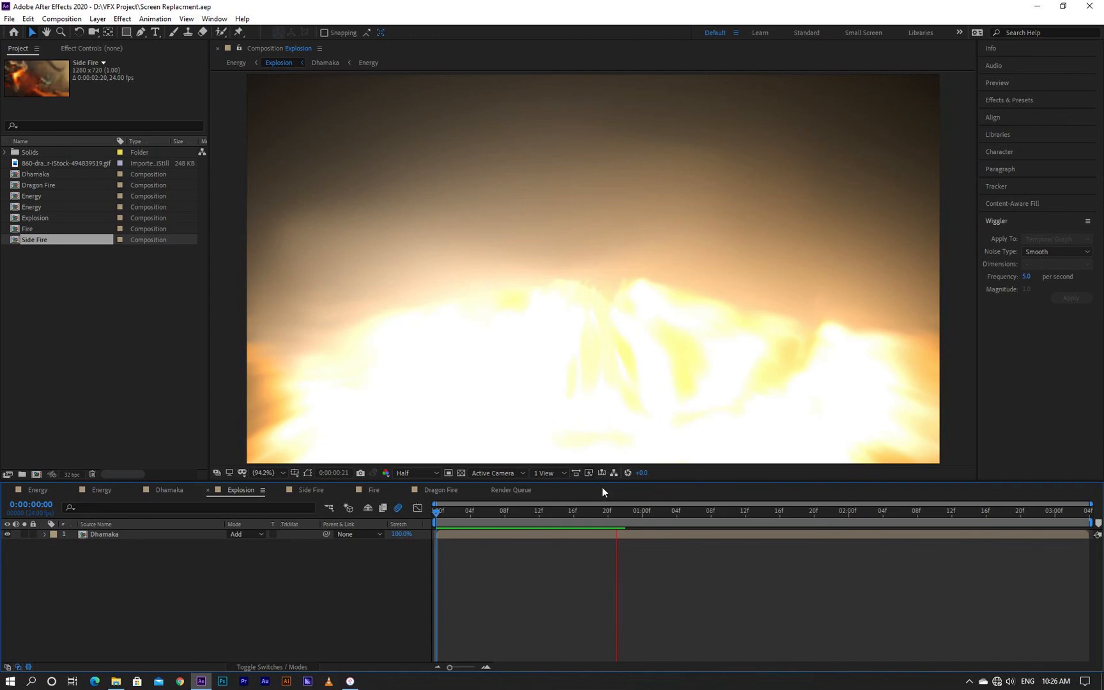
# - Examine the upper Energy Brust layer in the finished project's nested Energy composition, including its Roughen Edges, Turbulent Displace and CC Vector Blur settings
pyautogui.click(122, 490)
pyautogui.click(162, 537)
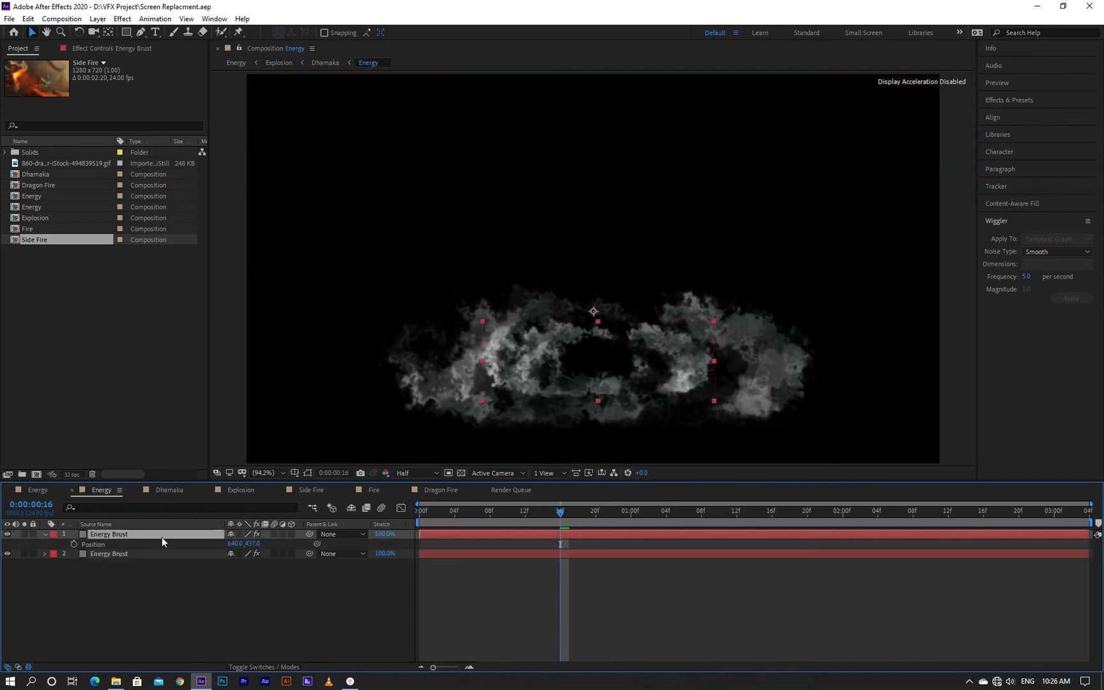
pyautogui.moveTo(563, 512)
pyautogui.mouseDown()
pyautogui.moveTo(442, 517)
pyautogui.moveTo(543, 514)
pyautogui.mouseUp()
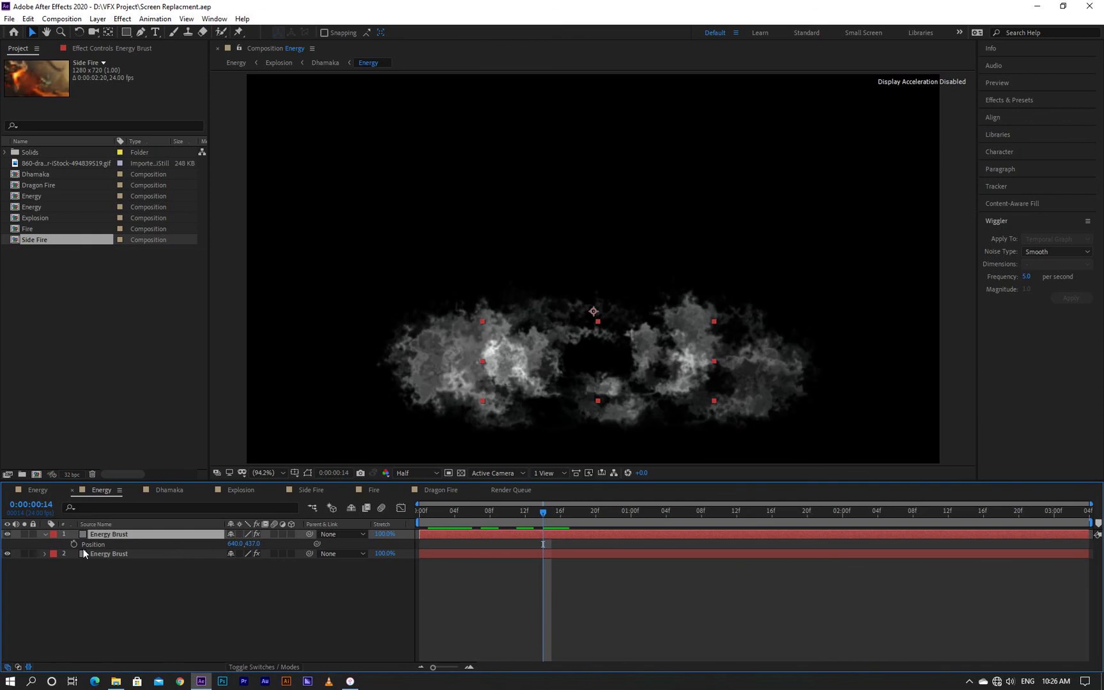
pyautogui.click(7, 535)
pyautogui.moveTo(551, 514)
pyautogui.mouseDown()
pyautogui.moveTo(499, 518)
pyautogui.moveTo(561, 519)
pyautogui.mouseUp()
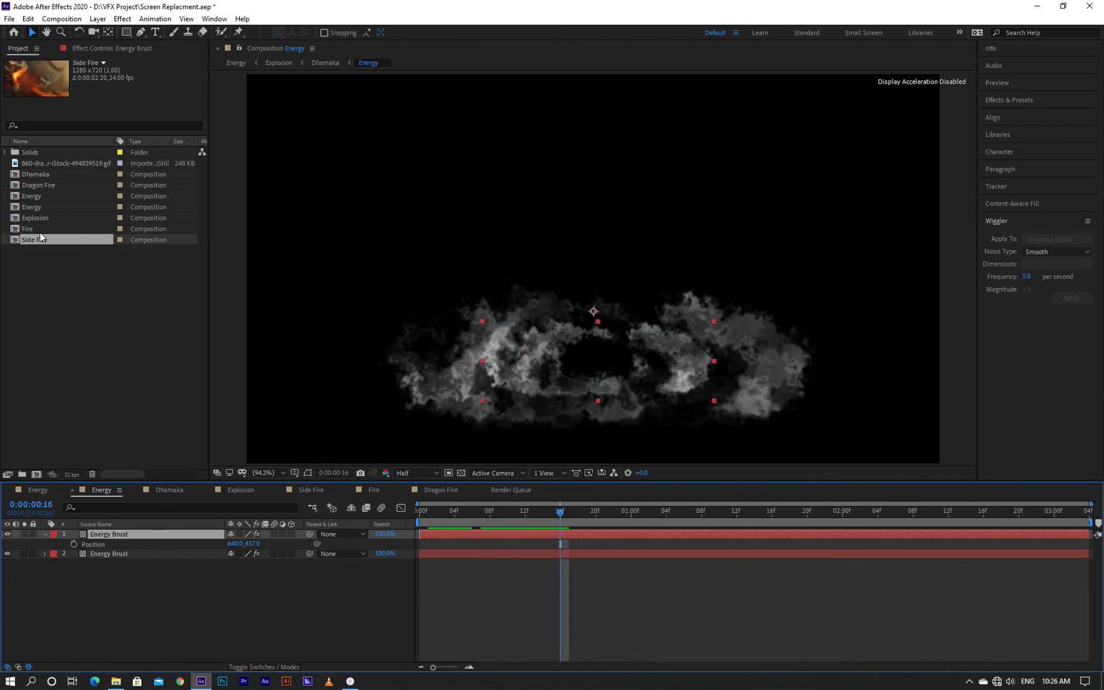
pyautogui.click(134, 48)
pyautogui.scroll(-6, 61, 207)
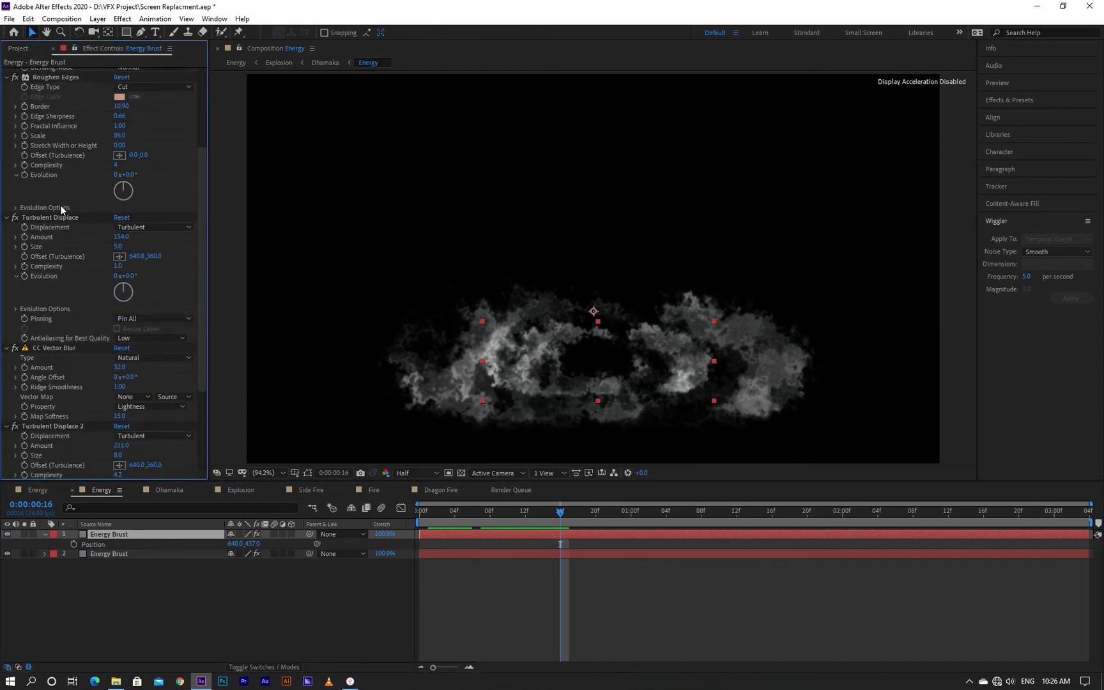
pyautogui.scroll(3, 60, 206)
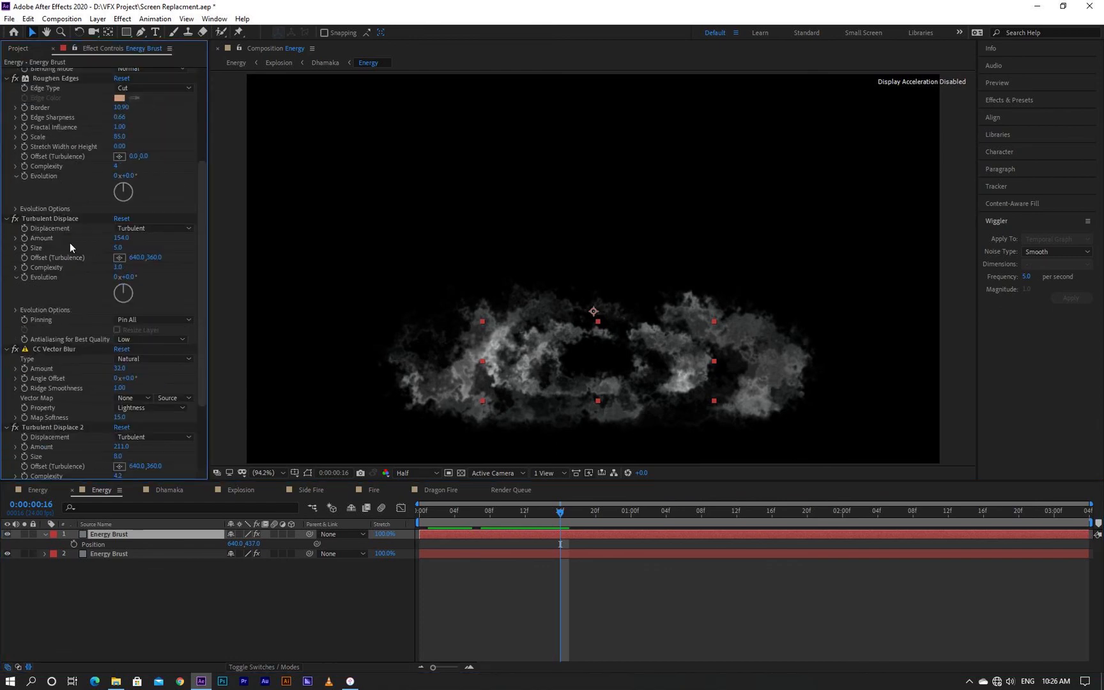
# - Examine the effects on the Dhamaka composition's adjustment layer and topmost Energy layer, and preview the composition from 0:00:00:02
pyautogui.click(164, 494)
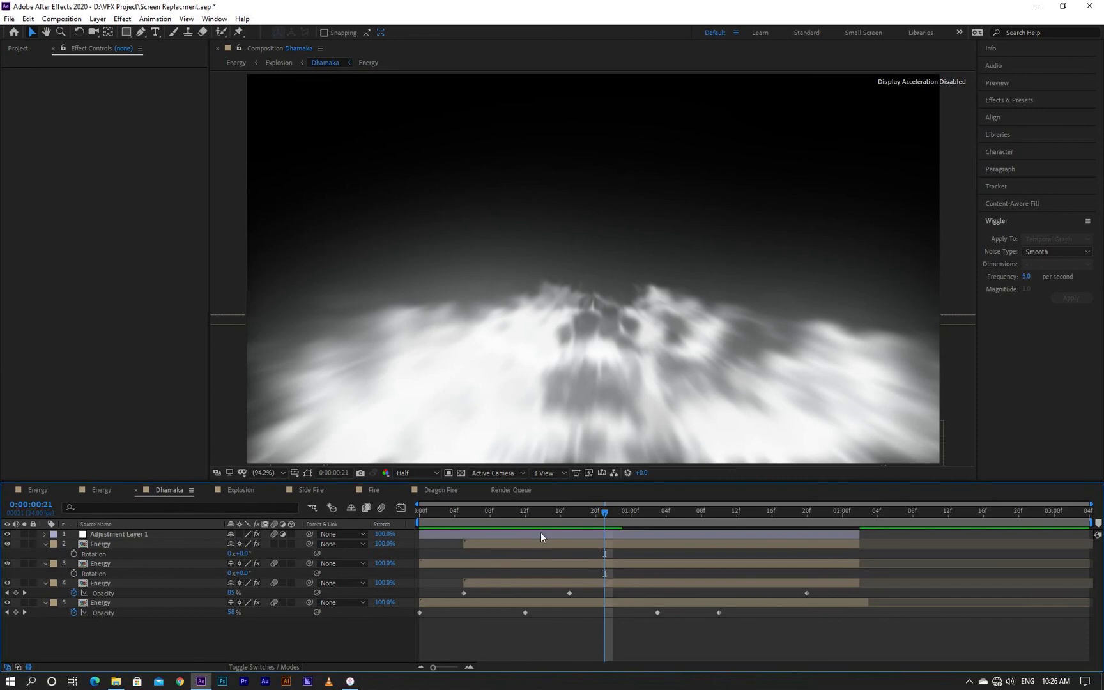
pyautogui.moveTo(608, 511); pyautogui.dragTo(587, 523)
pyautogui.click(149, 536)
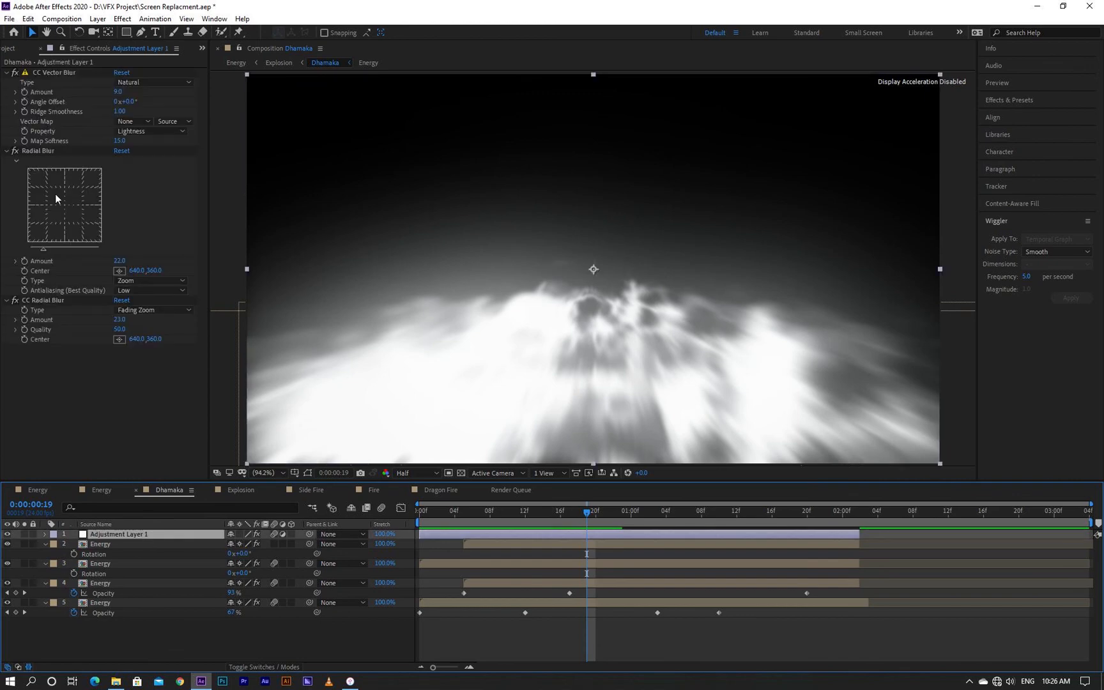
pyautogui.click(113, 545)
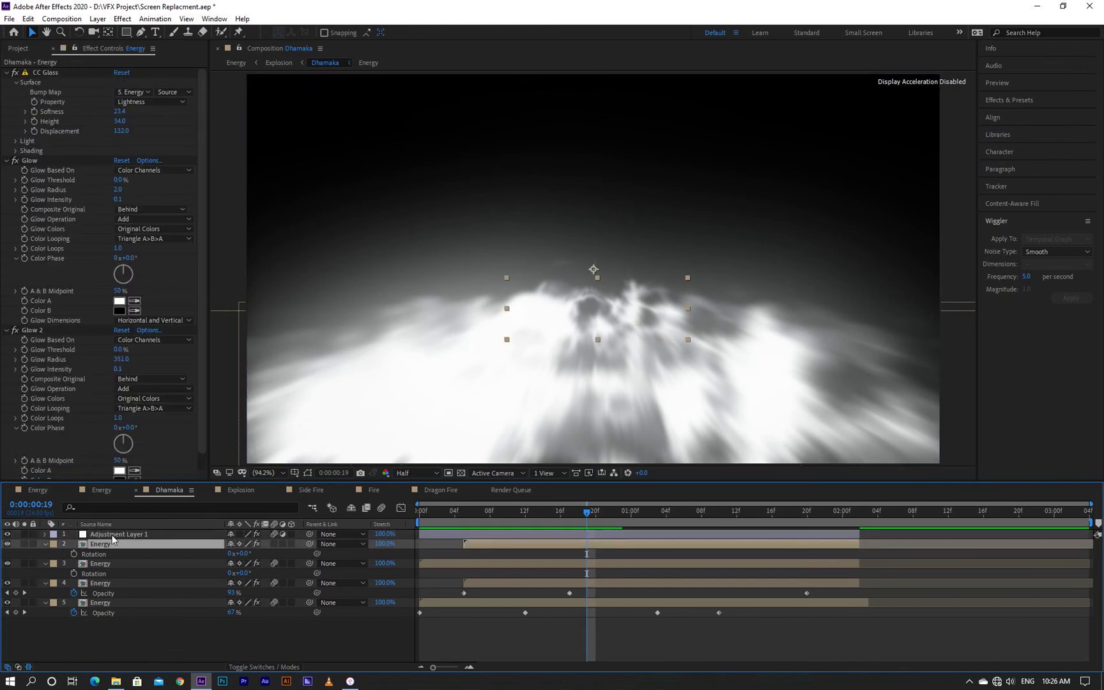
pyautogui.scroll(-1, 51, 173)
pyautogui.scroll(1, 57, 204)
pyautogui.moveTo(600, 518); pyautogui.dragTo(434, 517)
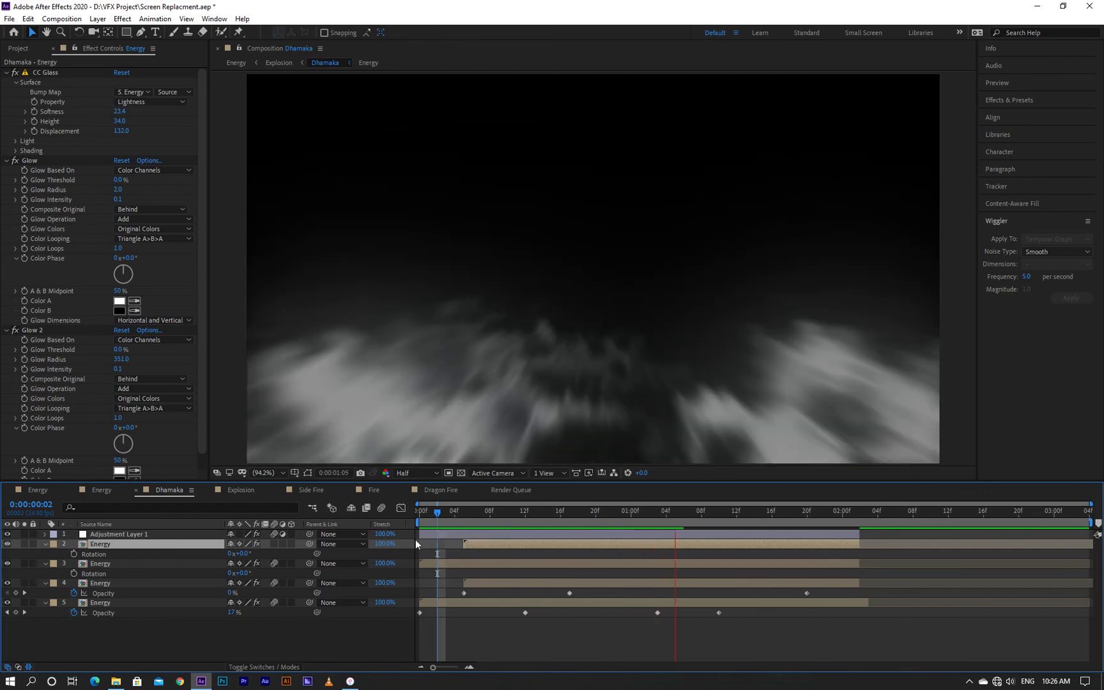
pyautogui.press('space')
# - Preview the Explosion composition from 0:00:00:02, and inspect the colored blast at 0:00:00:11
pyautogui.click(251, 493)
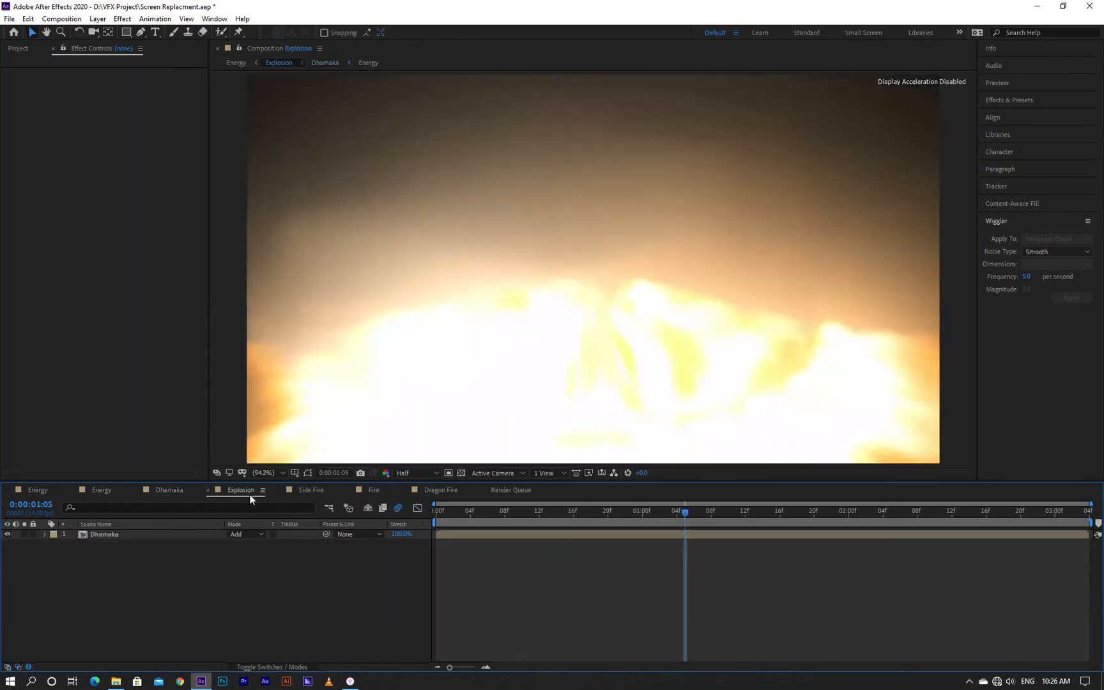
pyautogui.moveTo(516, 516); pyautogui.dragTo(456, 517)
pyautogui.press('space')
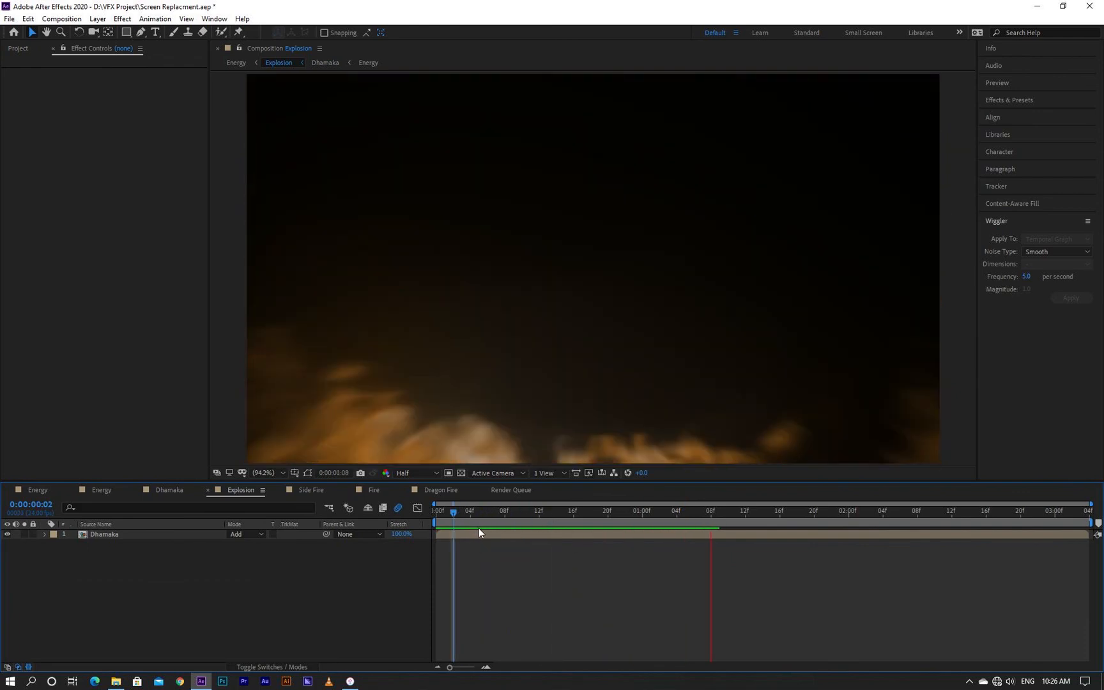
pyautogui.press('space')
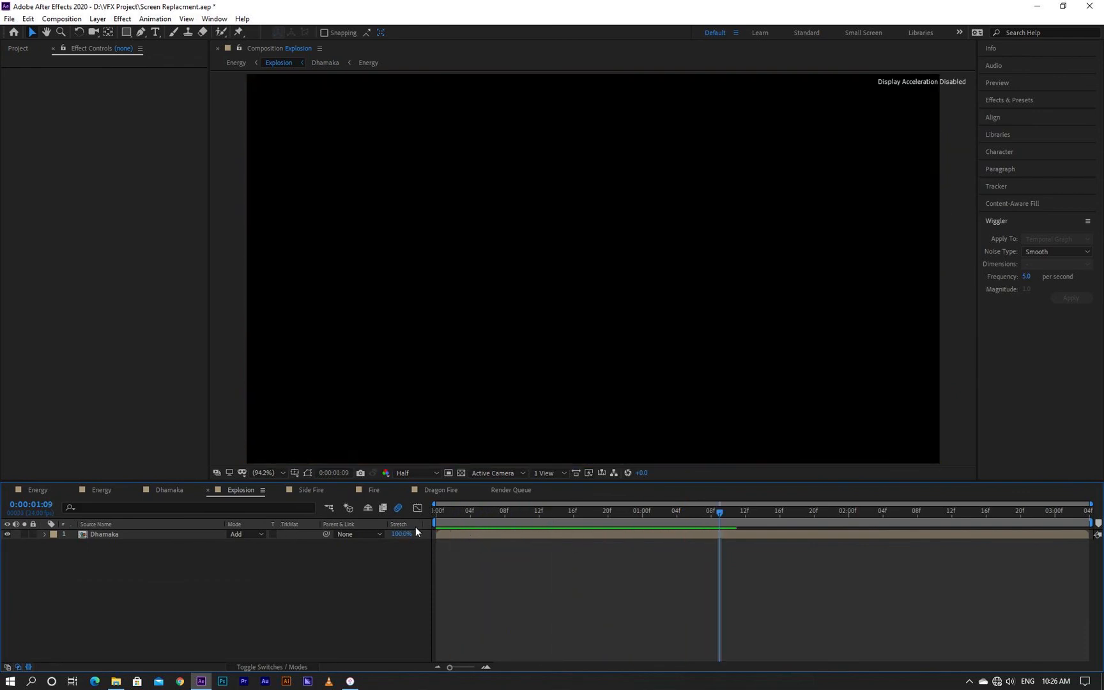
pyautogui.moveTo(588, 522); pyautogui.dragTo(530, 531)
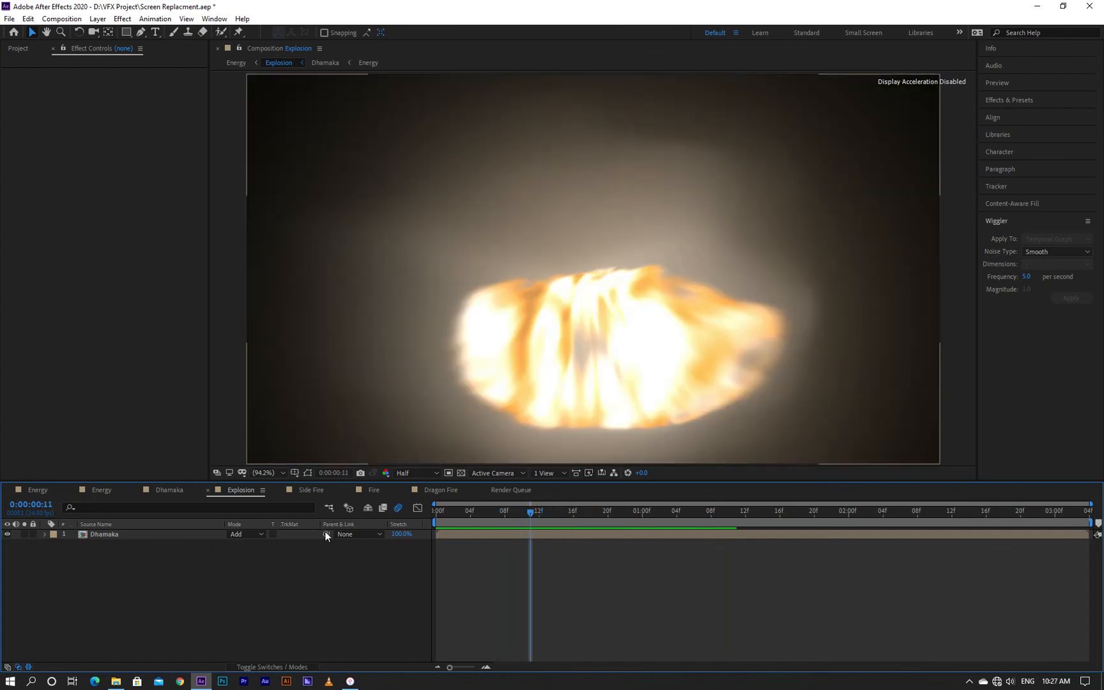
# - Compare the effects on Dhamaka's second Energy layer with those on Explosion's Dhamaka layer, including the latter's Mesh Warp grid
pyautogui.click(179, 490)
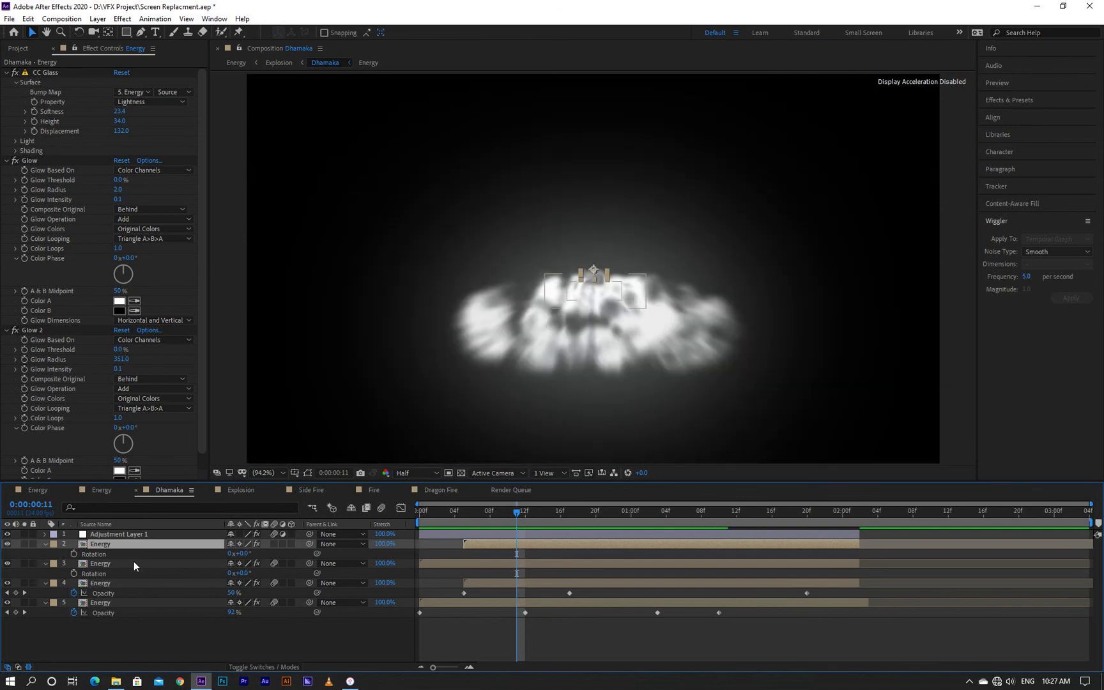
pyautogui.click(134, 563)
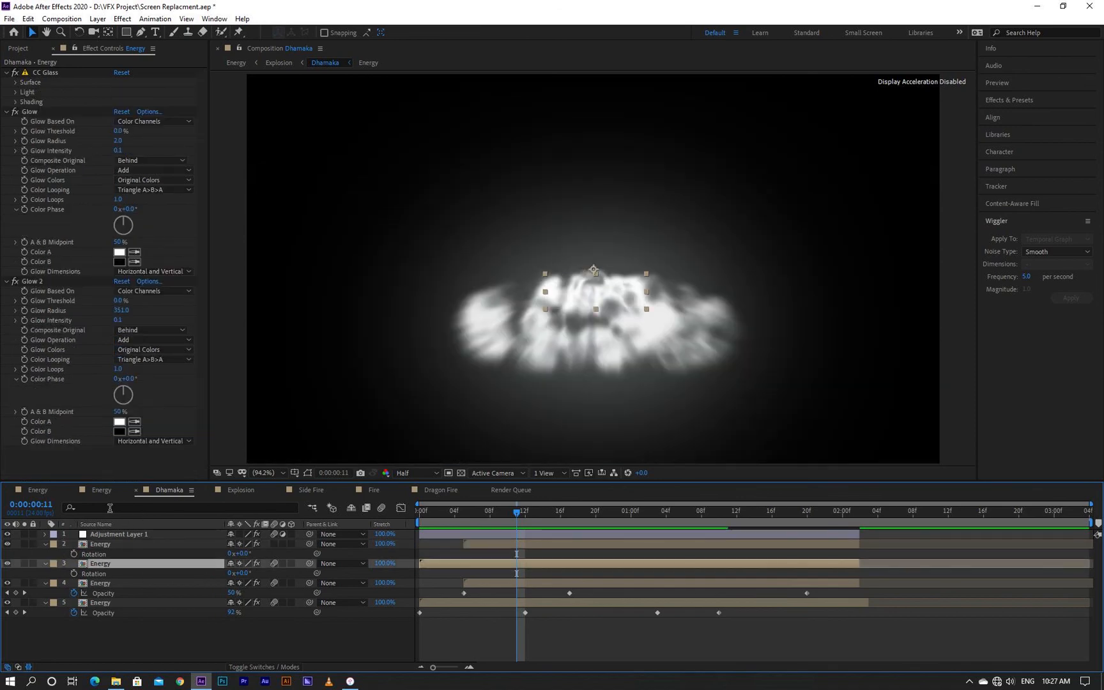
pyautogui.click(235, 491)
pyautogui.click(145, 536)
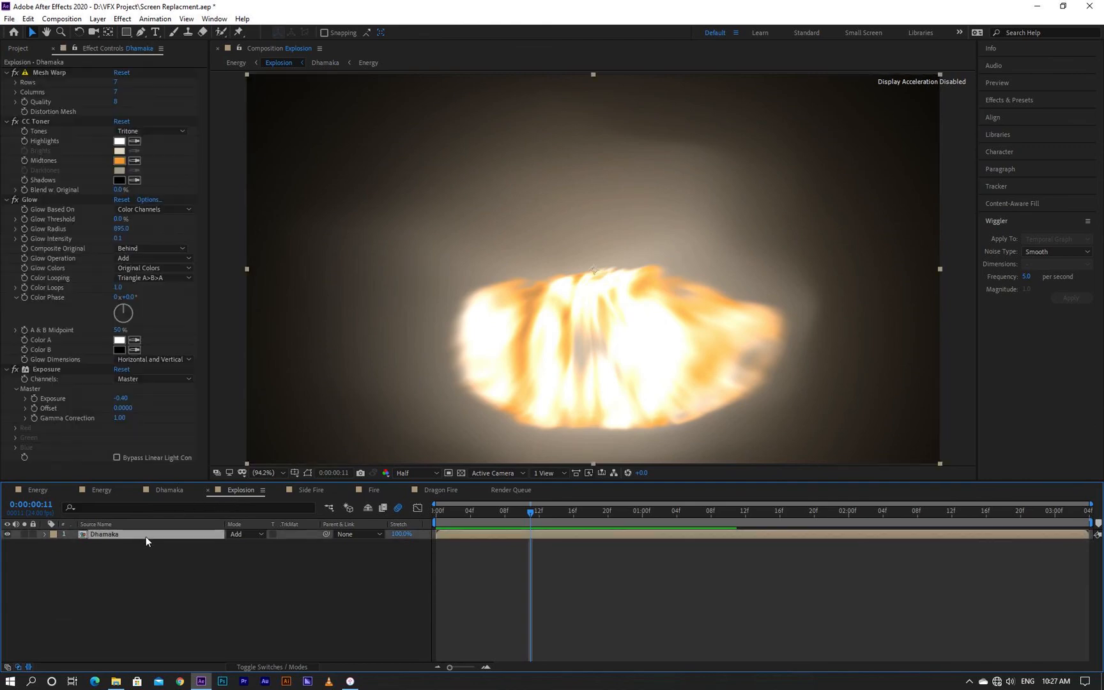
pyautogui.click(51, 73)
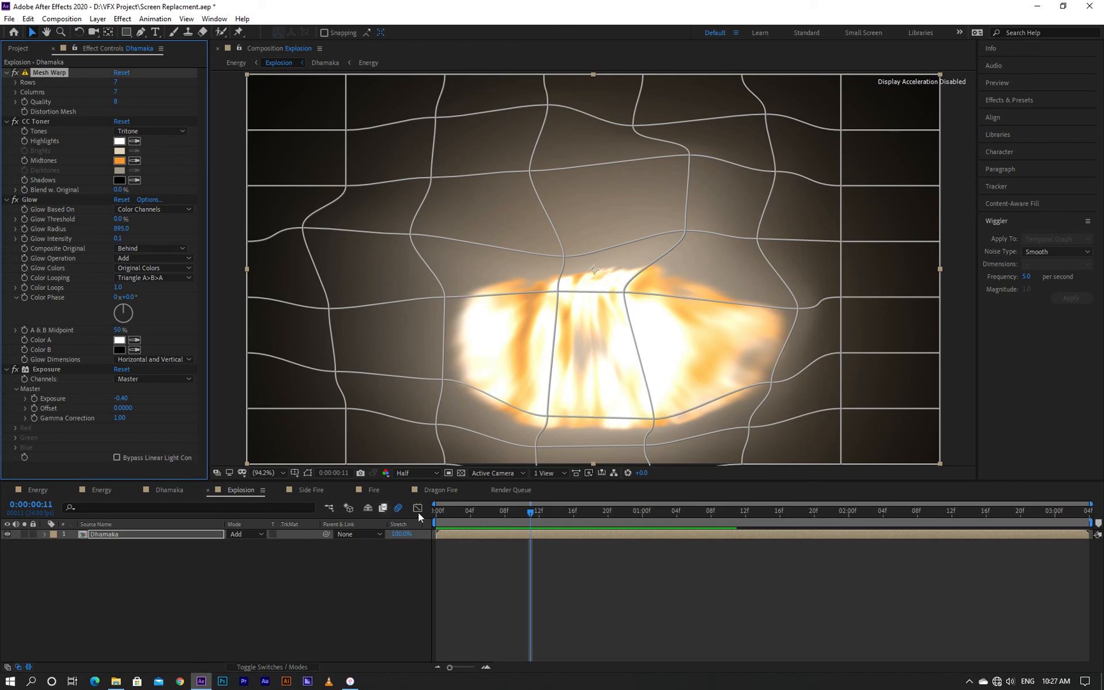
# - Preview the Dragon Fire composition from the first frame at Half resolution
pyautogui.click(441, 490)
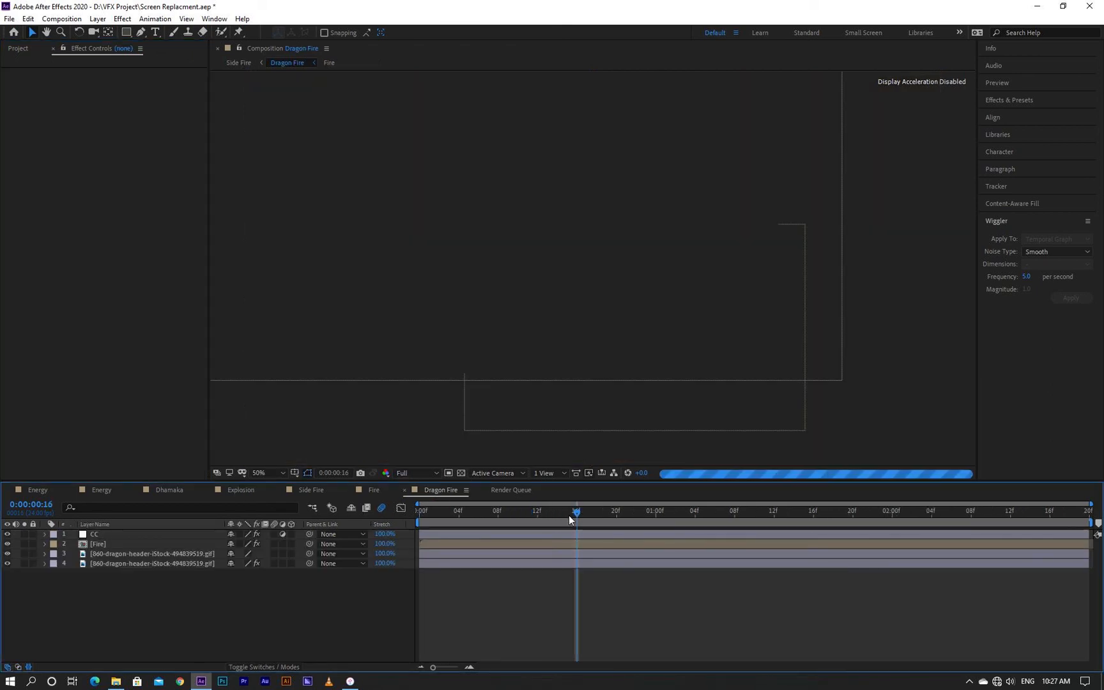
pyautogui.moveTo(569, 521); pyautogui.dragTo(421, 518)
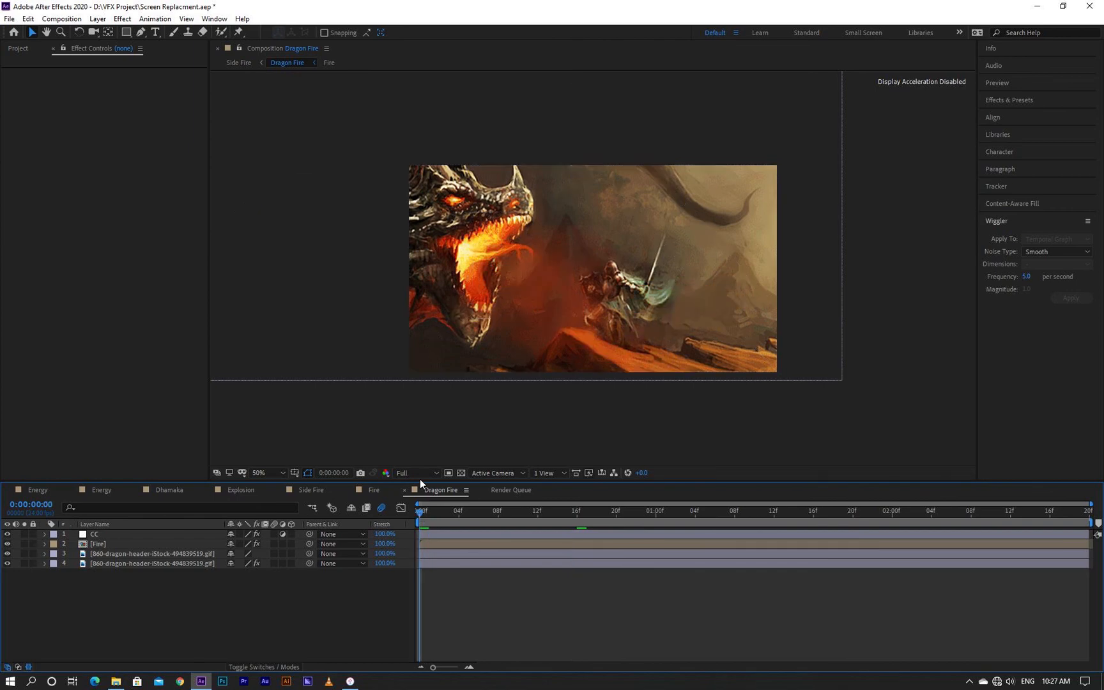
pyautogui.click(420, 477)
pyautogui.click(423, 530)
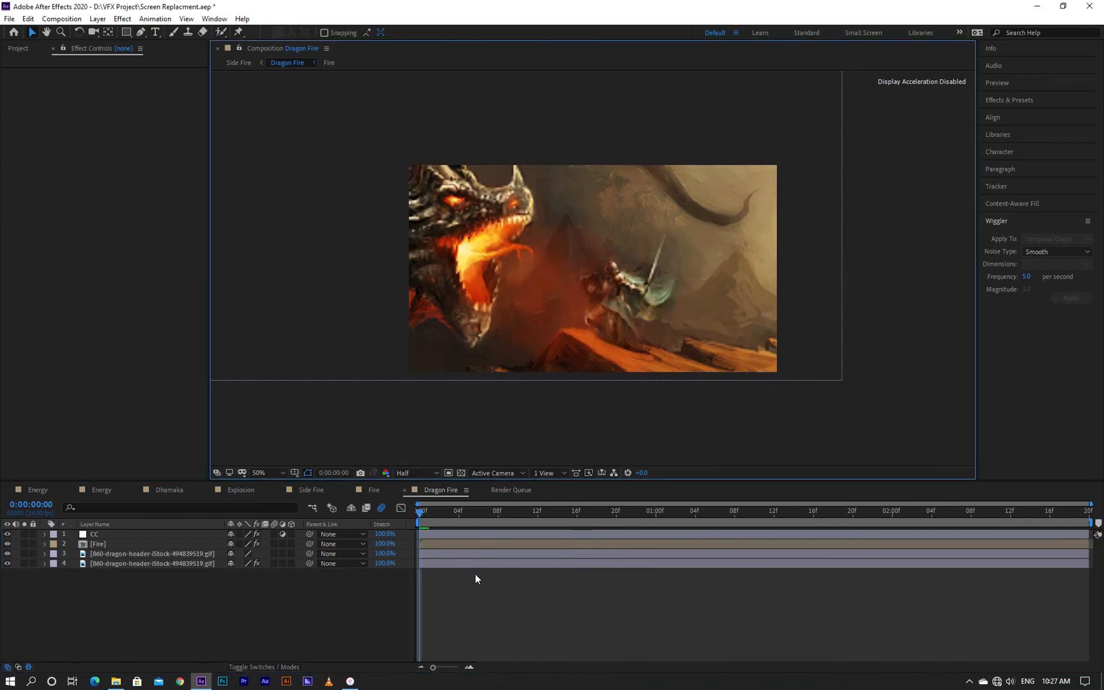
pyautogui.press('space')
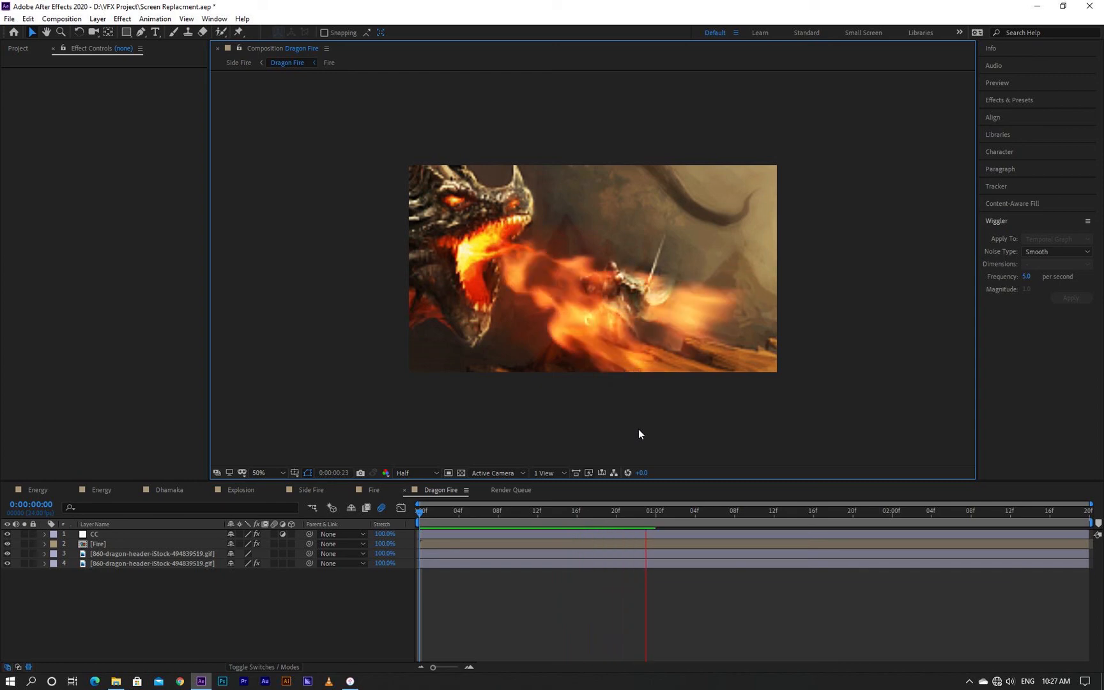
pyautogui.press('space')
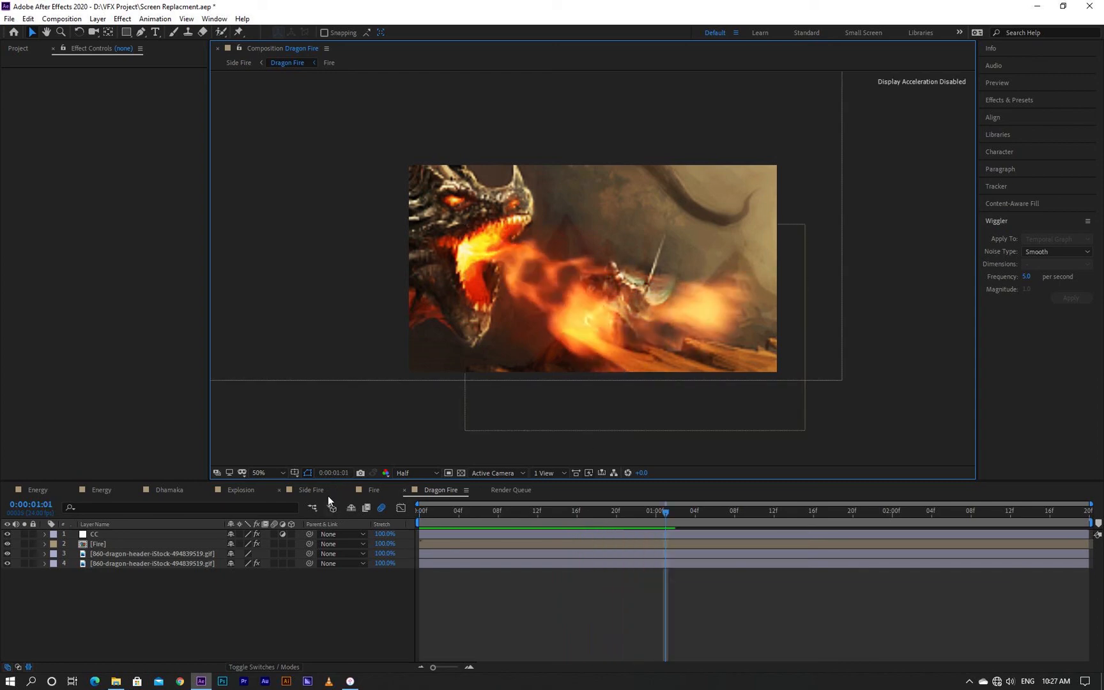
# - Examine the top Fire Map layer in the Fire composition, including its mask shape and Fractal Noise Sub Settings
pyautogui.click(324, 492)
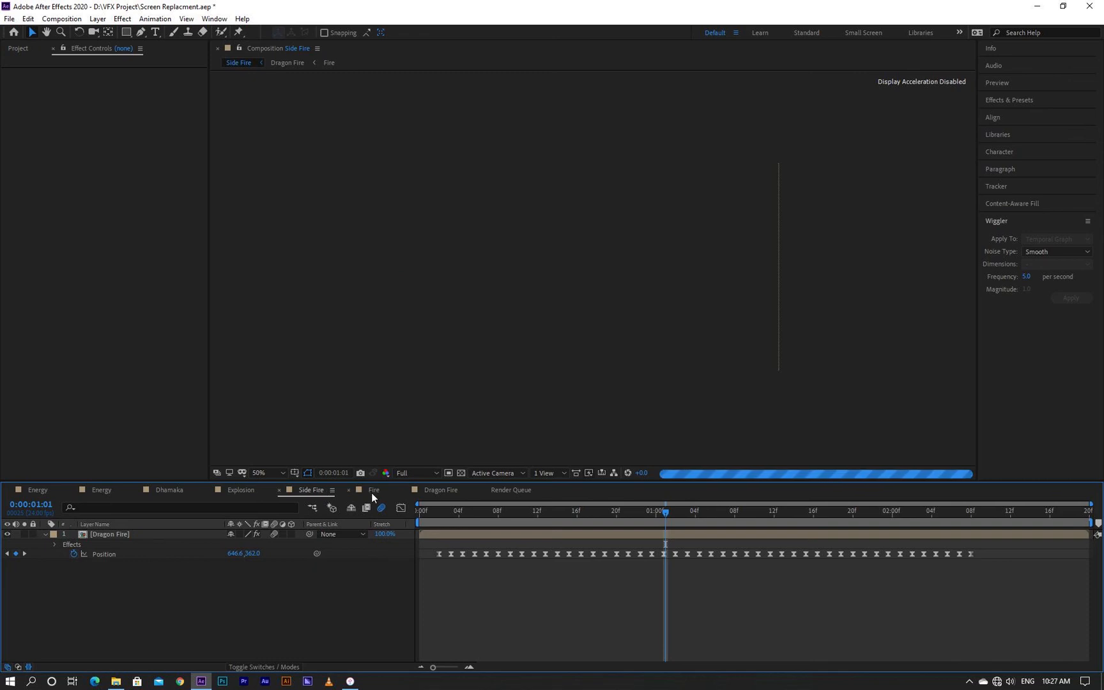
pyautogui.click(373, 492)
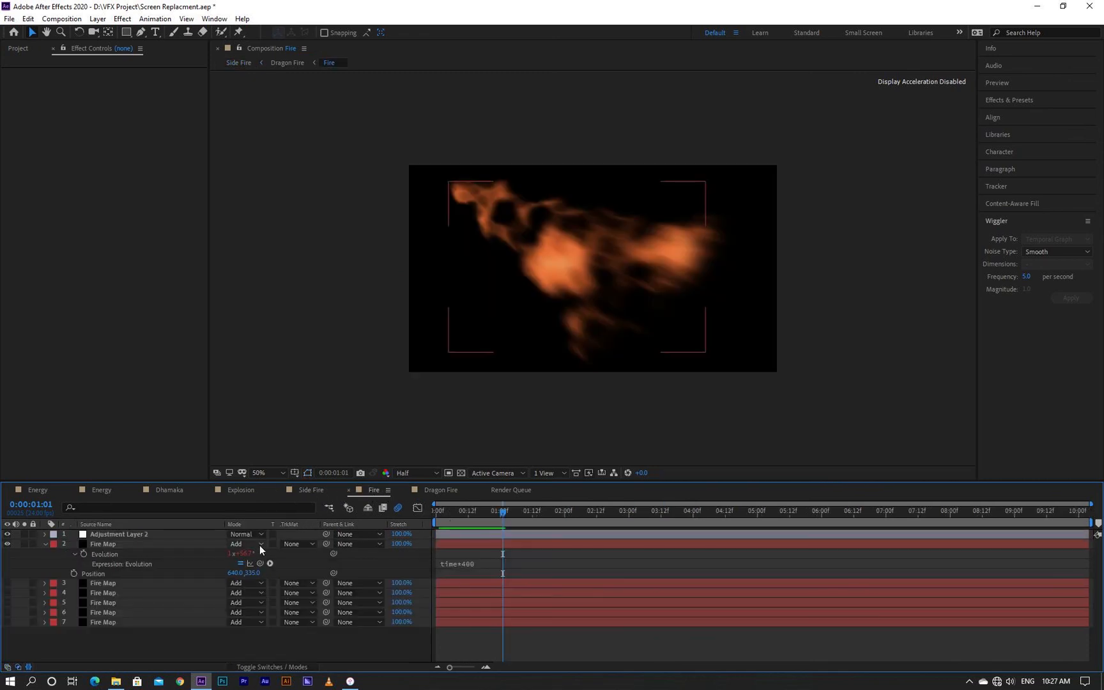
pyautogui.click(7, 543)
pyautogui.click(7, 545)
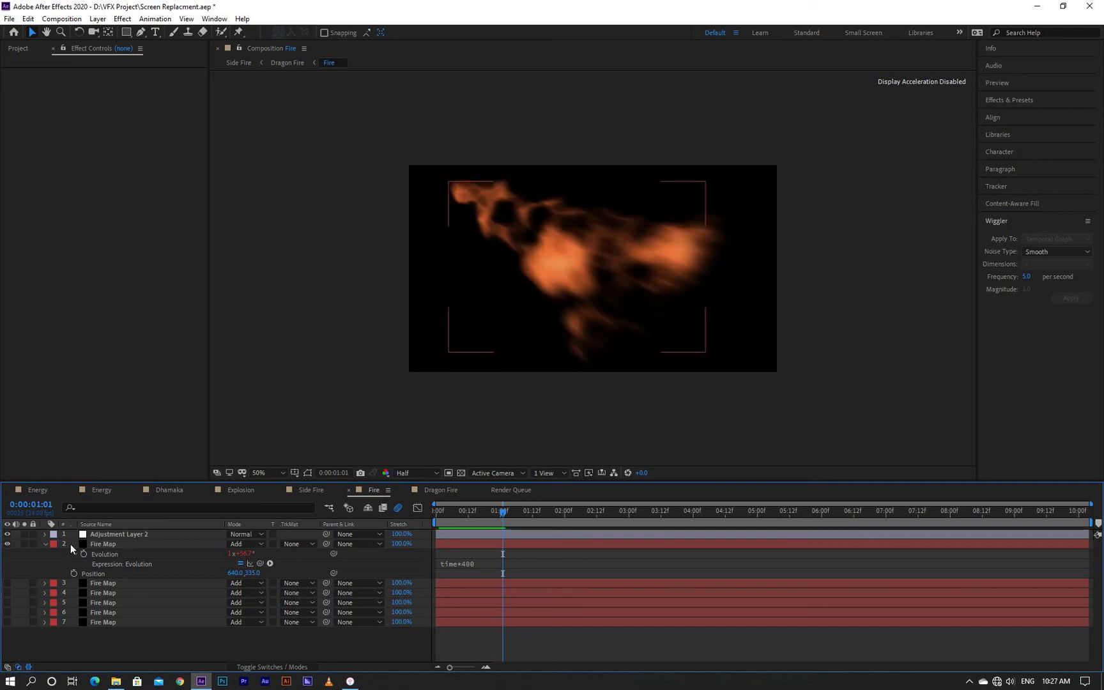
pyautogui.click(97, 543)
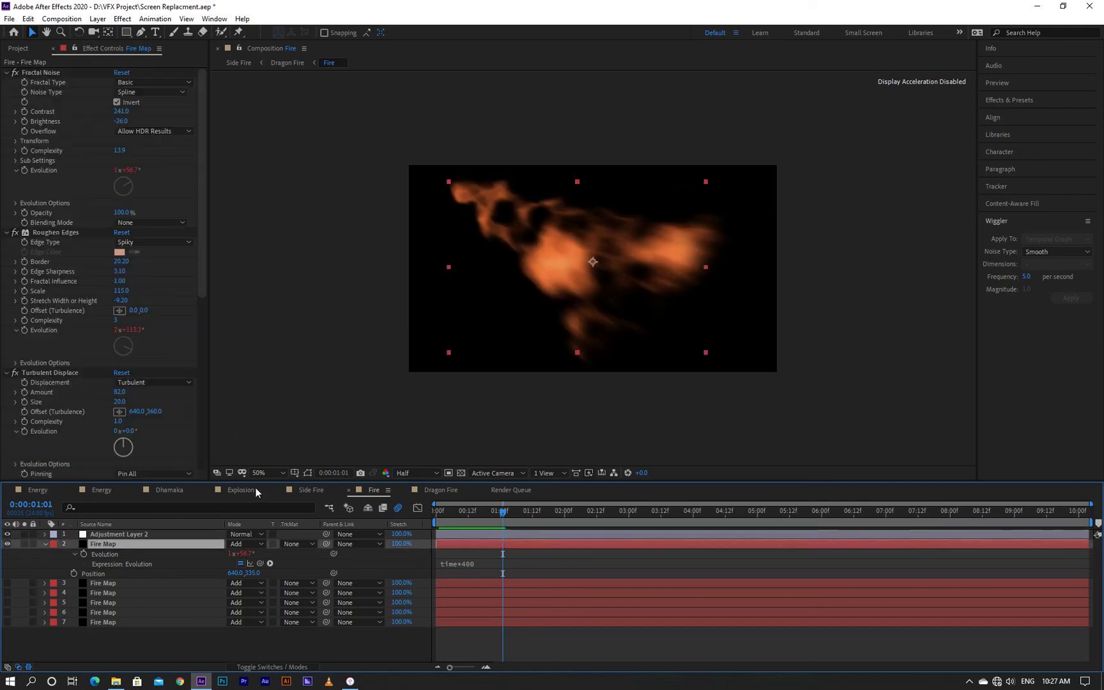
pyautogui.press('m')
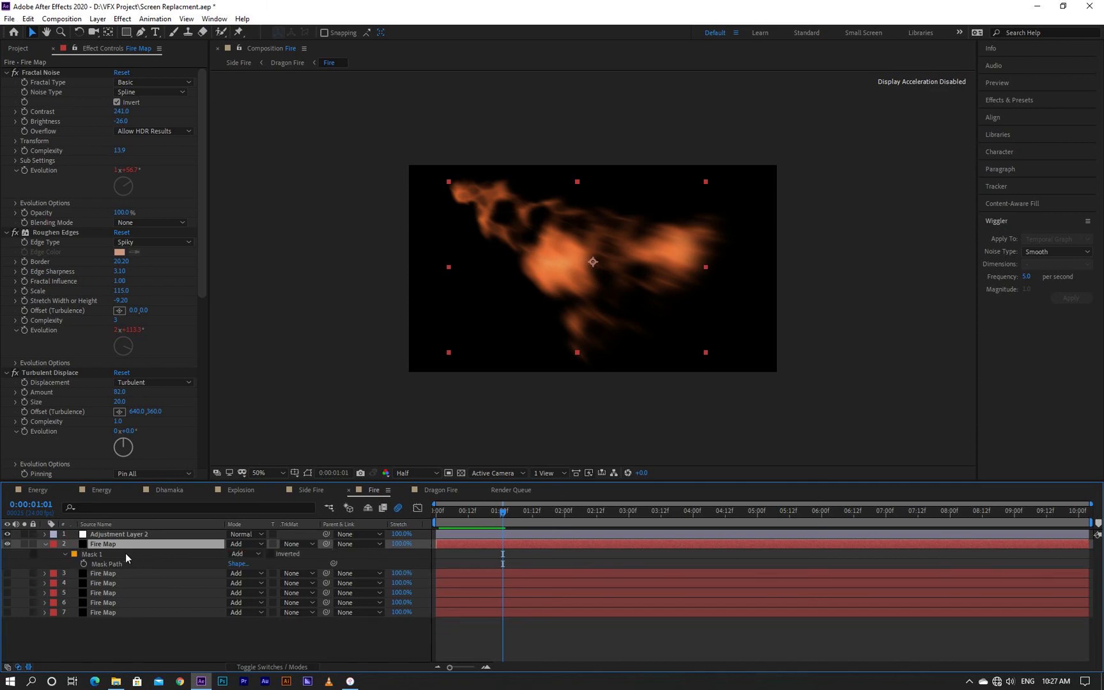
pyautogui.click(116, 553)
pyautogui.click(310, 474)
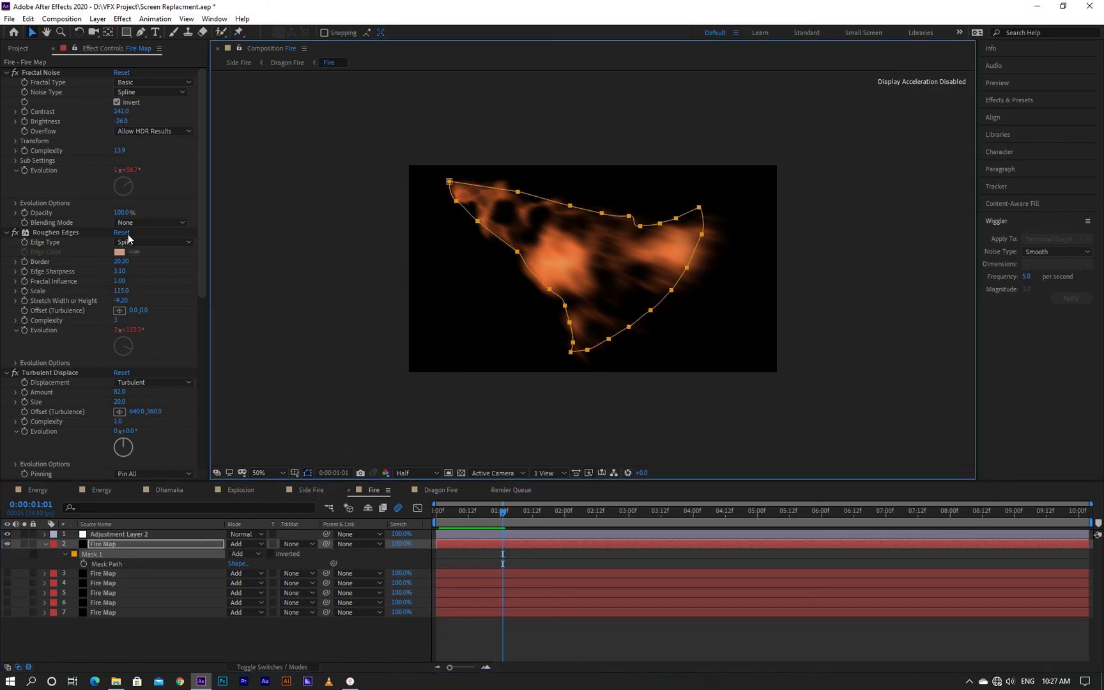
pyautogui.click(16, 161)
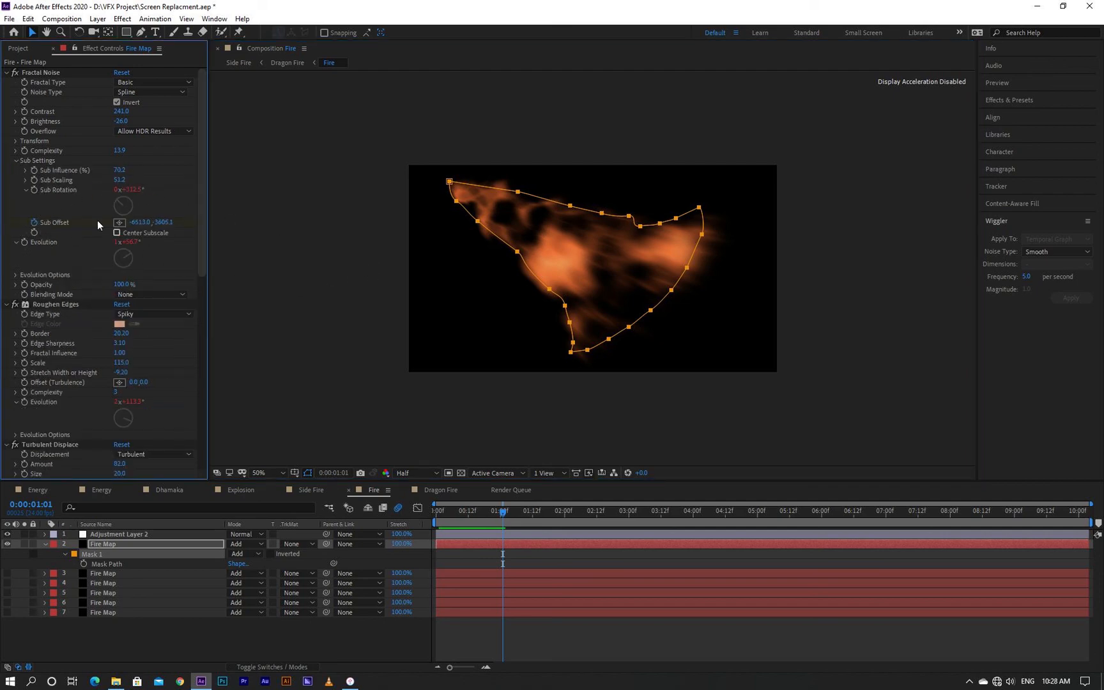
# - Preview the single visible Fire Map layer from the first frame with the composition view zoomed out to 25%
pyautogui.press(',')
pyautogui.press(',')
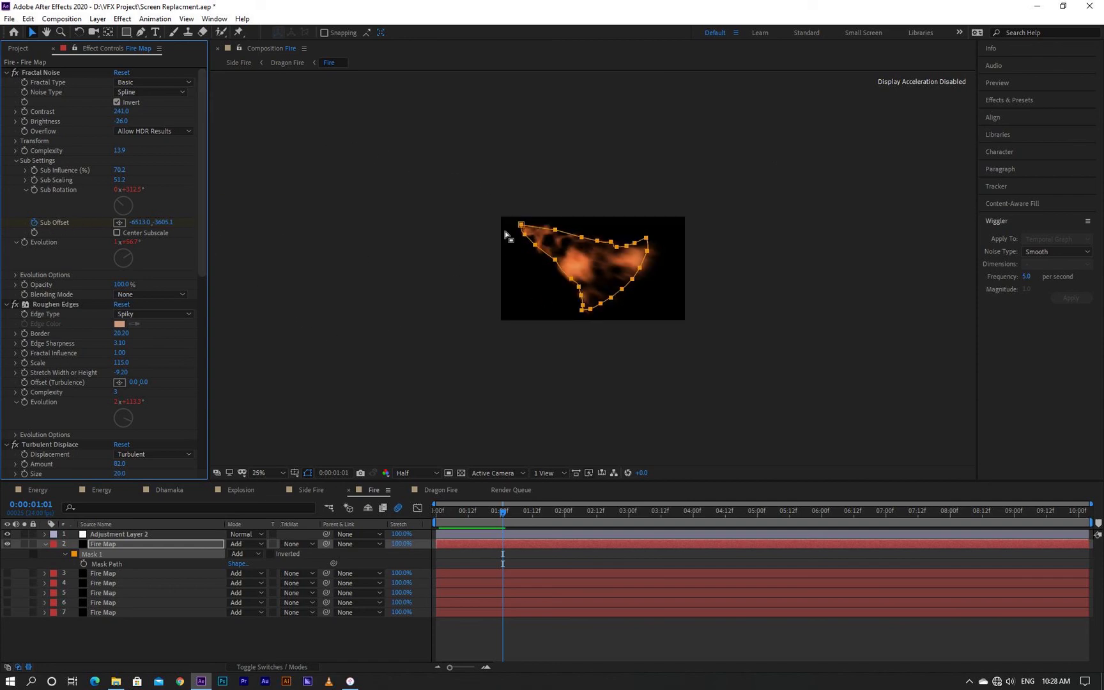
pyautogui.moveTo(484, 512); pyautogui.dragTo(429, 519)
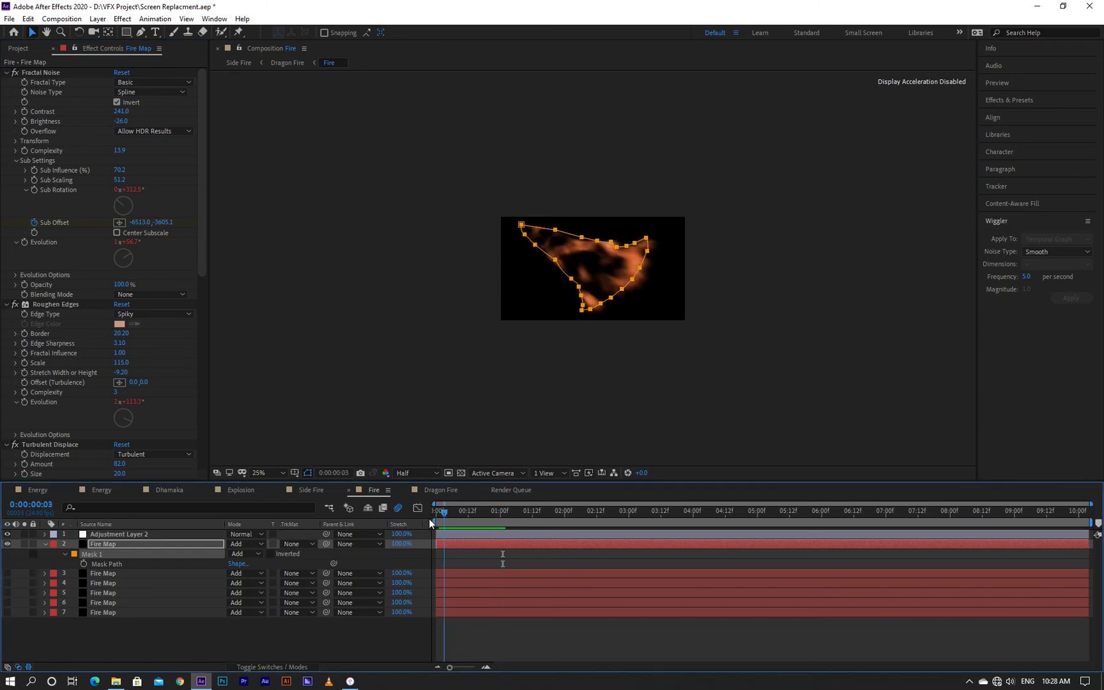
pyautogui.press('space')
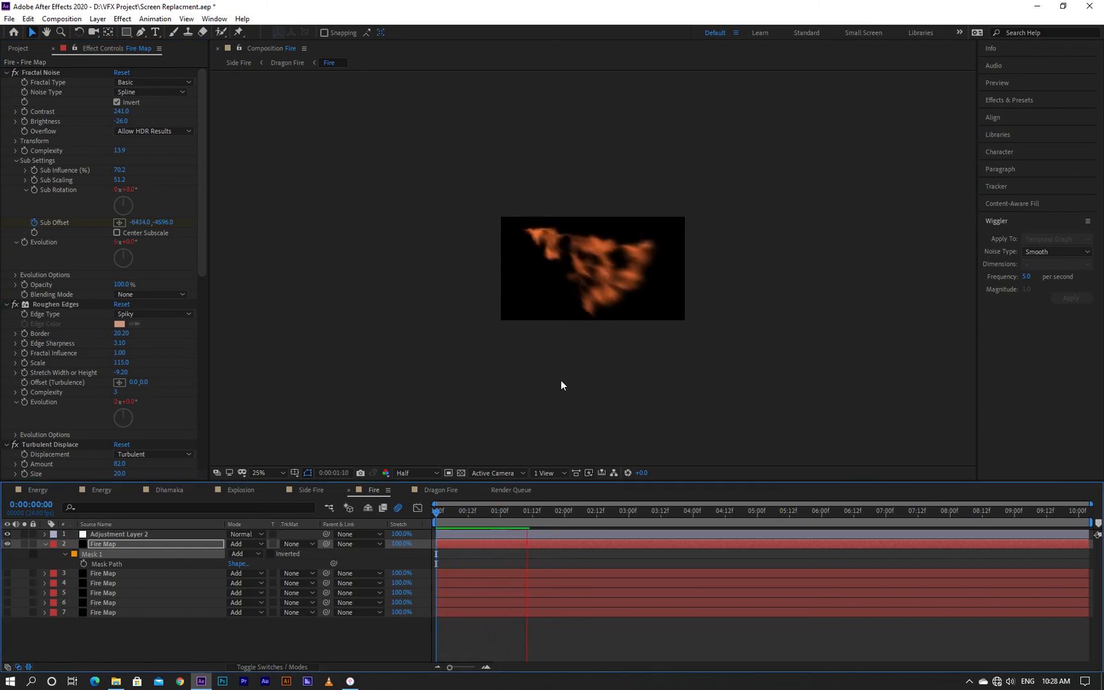
pyautogui.press('space')
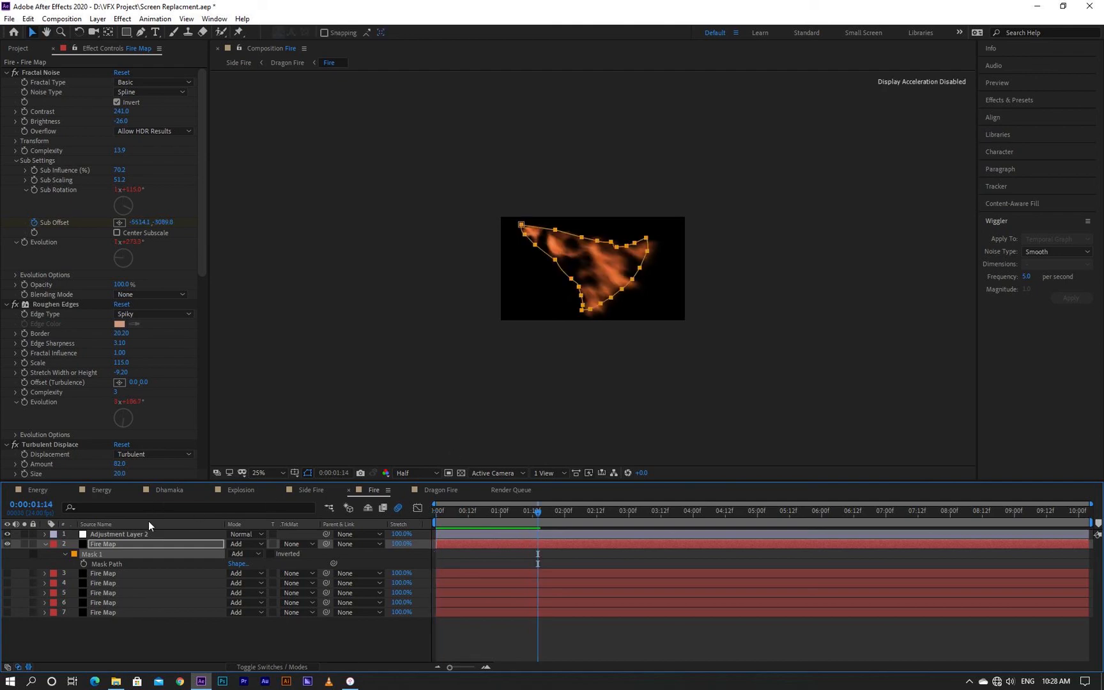
# - Make the five hidden Fire Map layers, 3 through 7, visible one after another
pyautogui.click(7, 574)
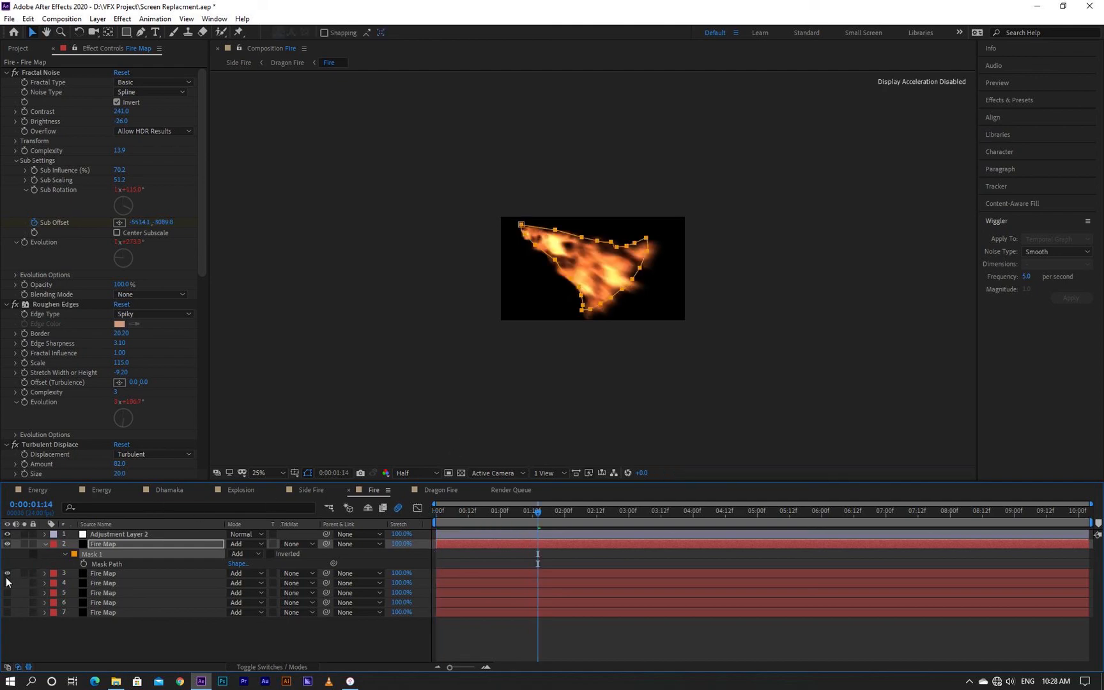
pyautogui.click(7, 583)
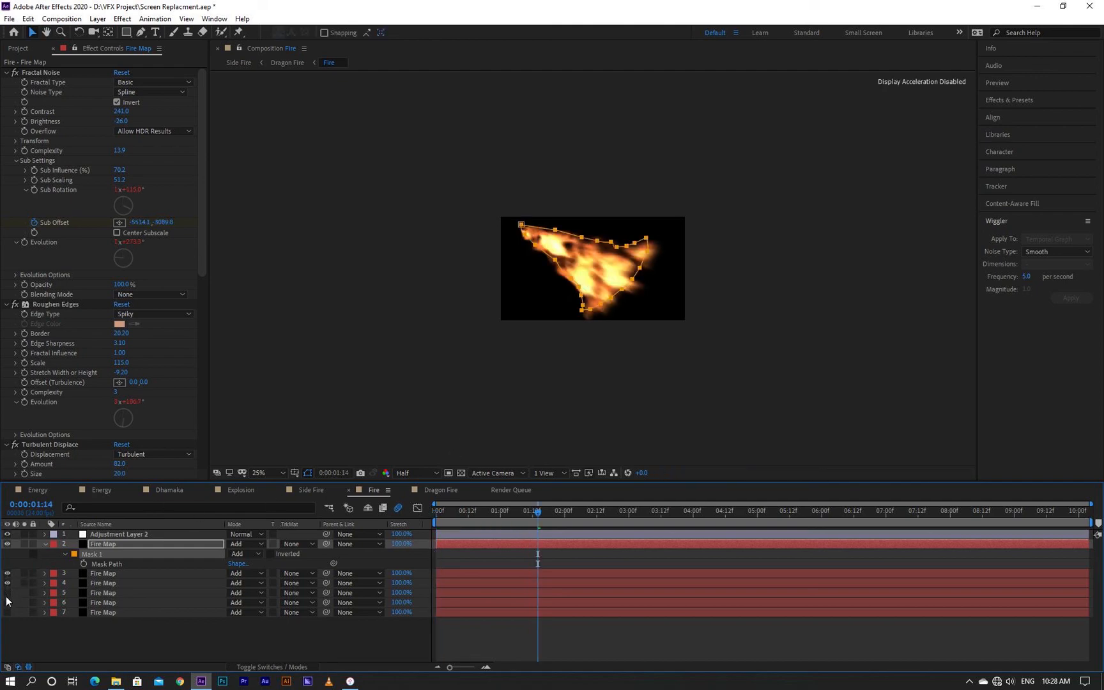
pyautogui.click(9, 594)
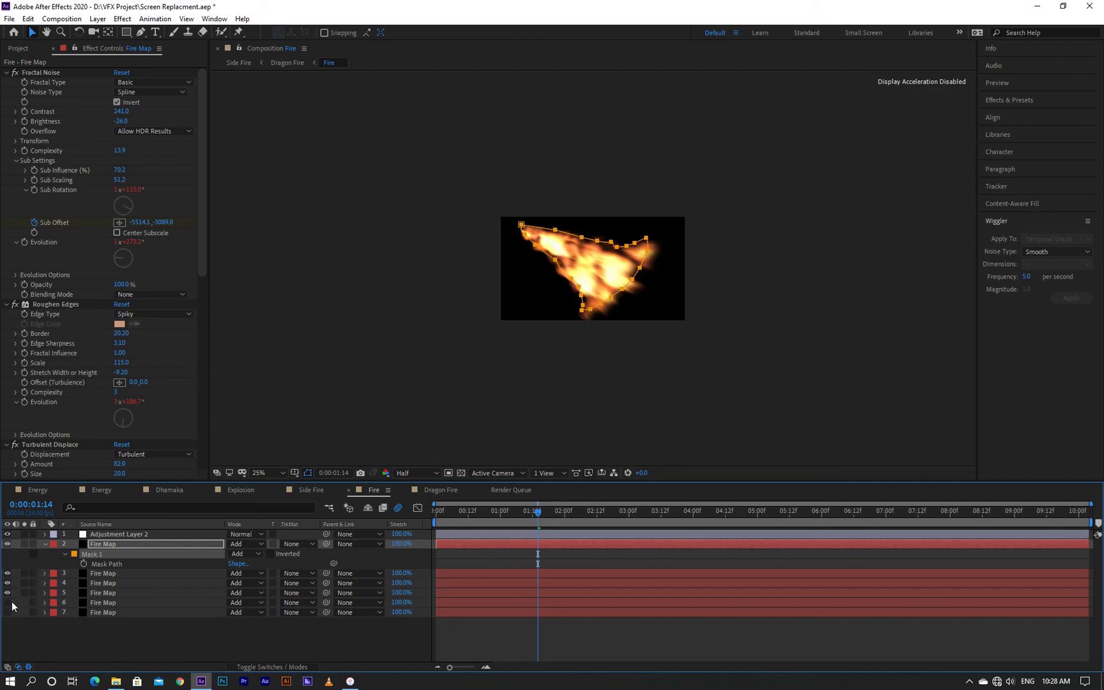
pyautogui.click(7, 603)
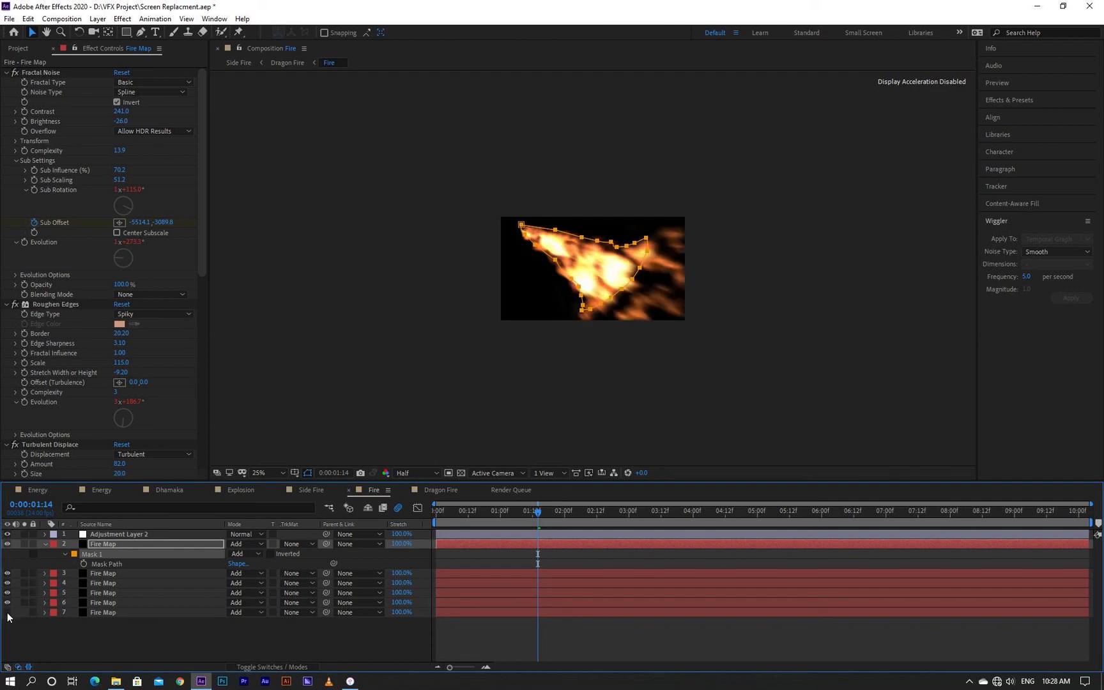
pyautogui.click(7, 613)
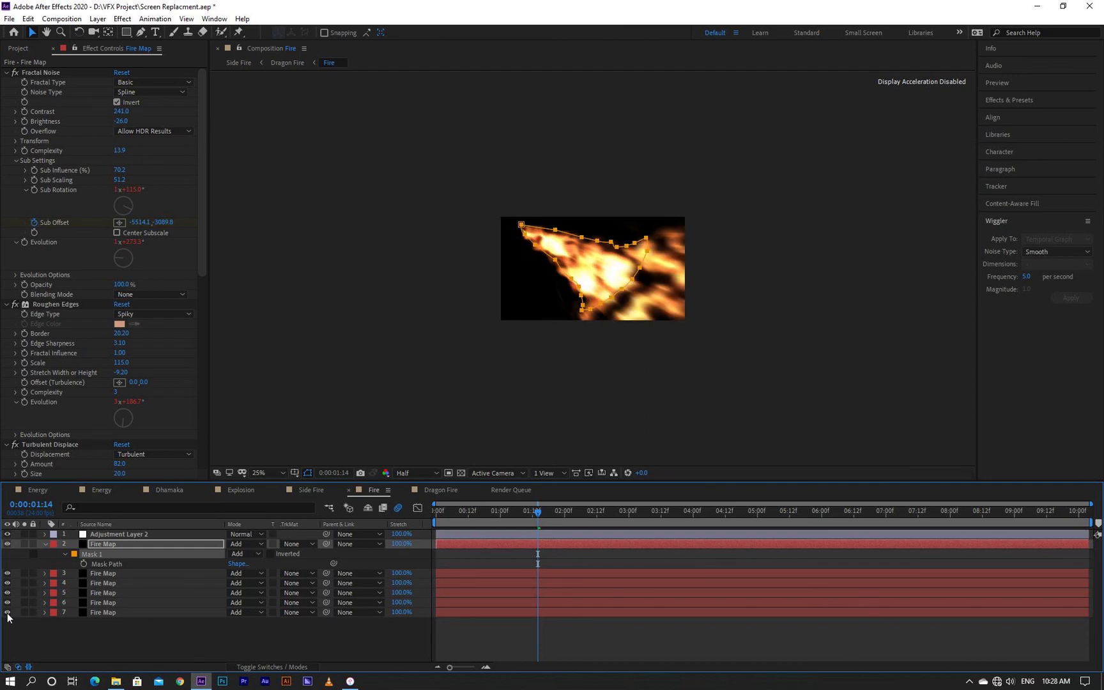
# - Preview the fully layered fire from the first frame, and return to the Dragon Fire composition
pyautogui.moveTo(463, 513); pyautogui.dragTo(429, 529)
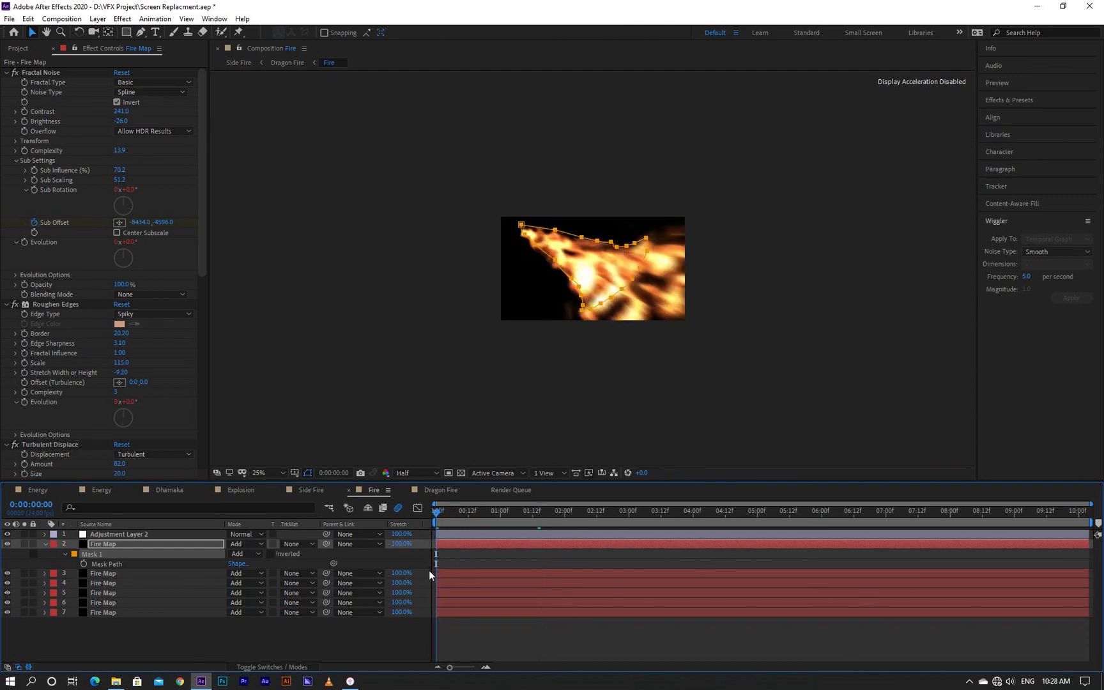
pyautogui.press('space')
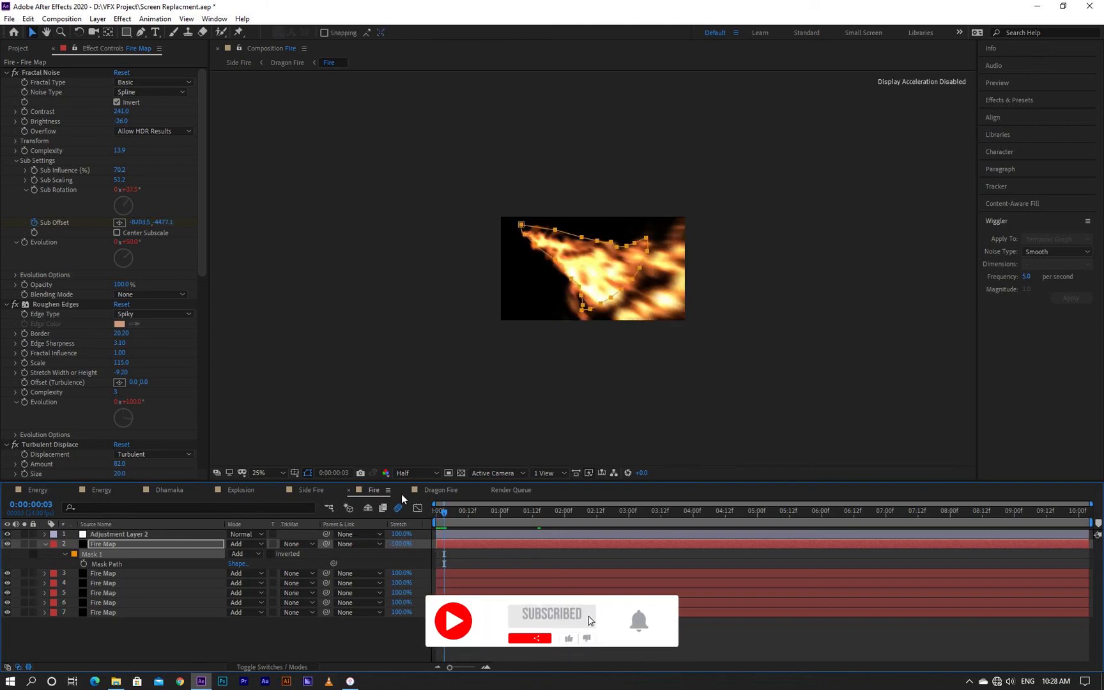
pyautogui.click(425, 494)
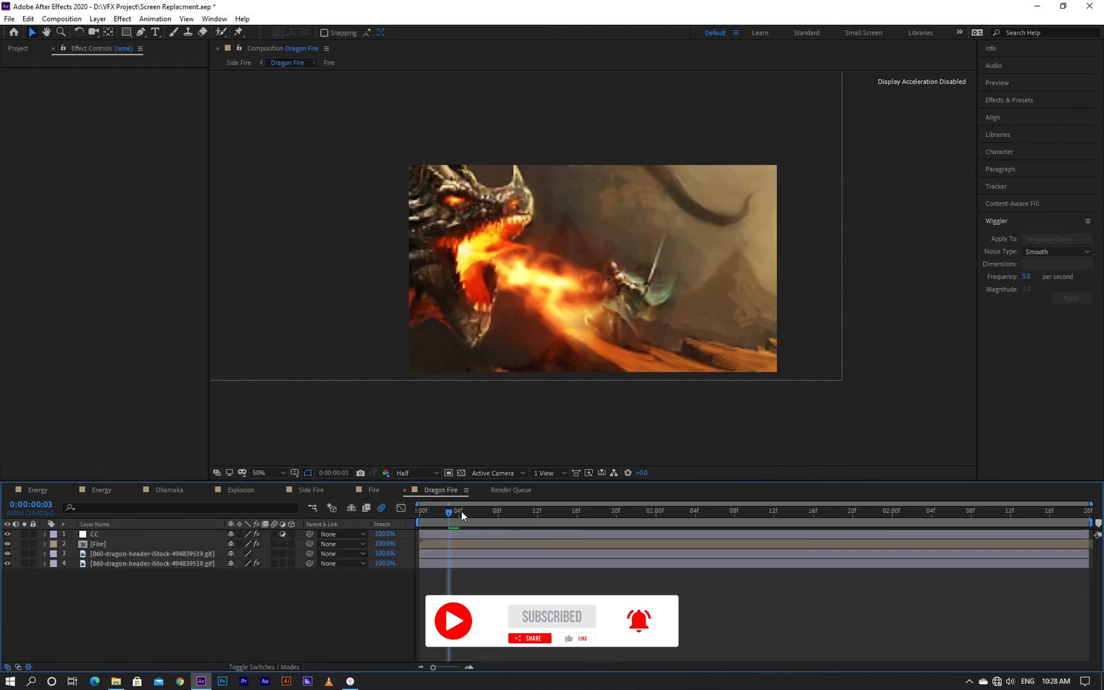